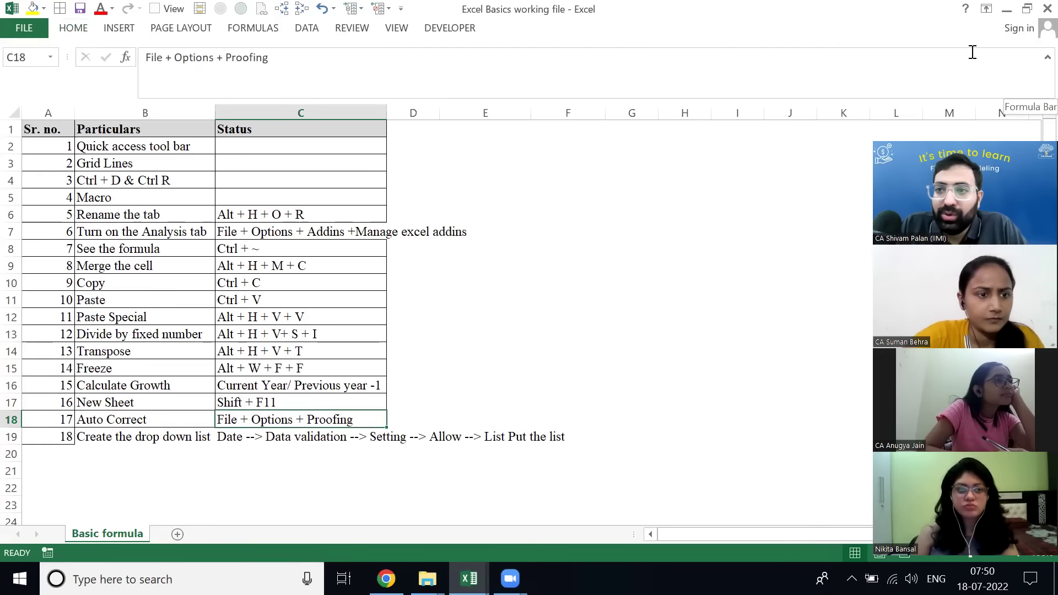
- Collapse the formula bar to a single line and keep the ribbon permanently expanded above the sheet
left_click(1046, 57)
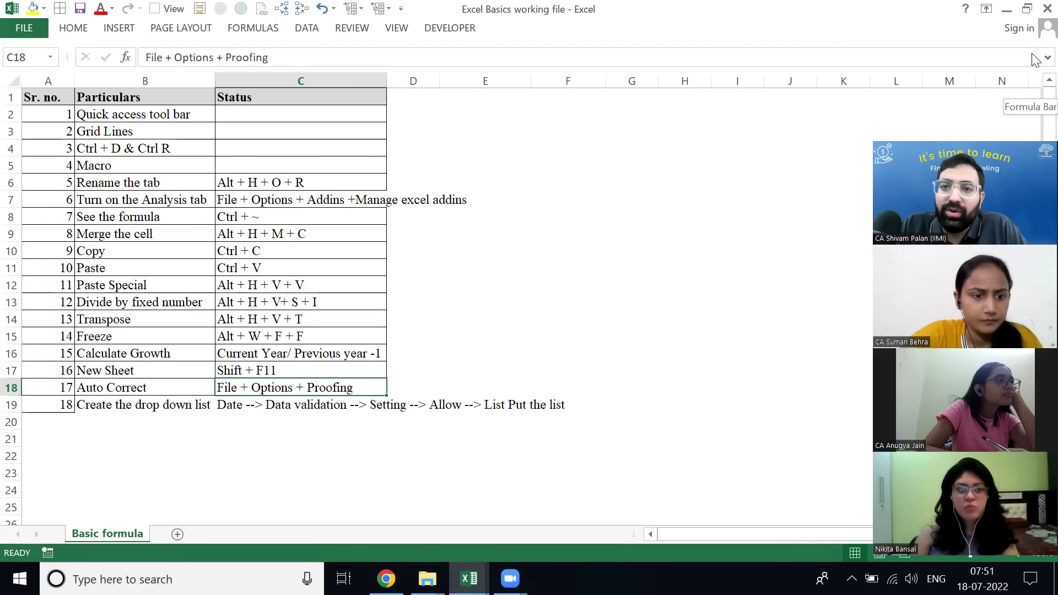
left_click(457, 30)
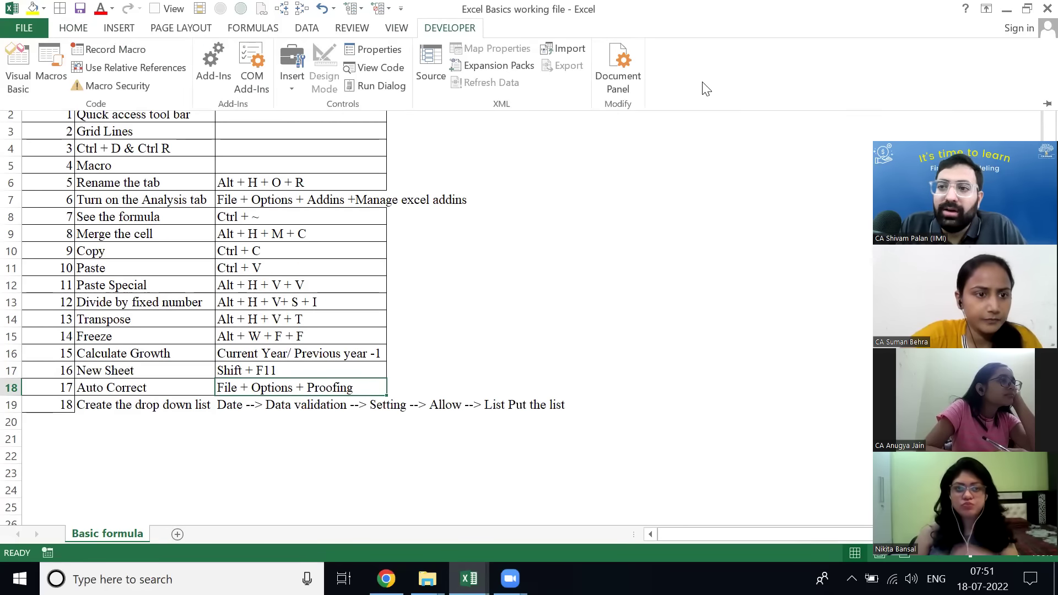
left_click(1047, 103)
left_click(663, 253)
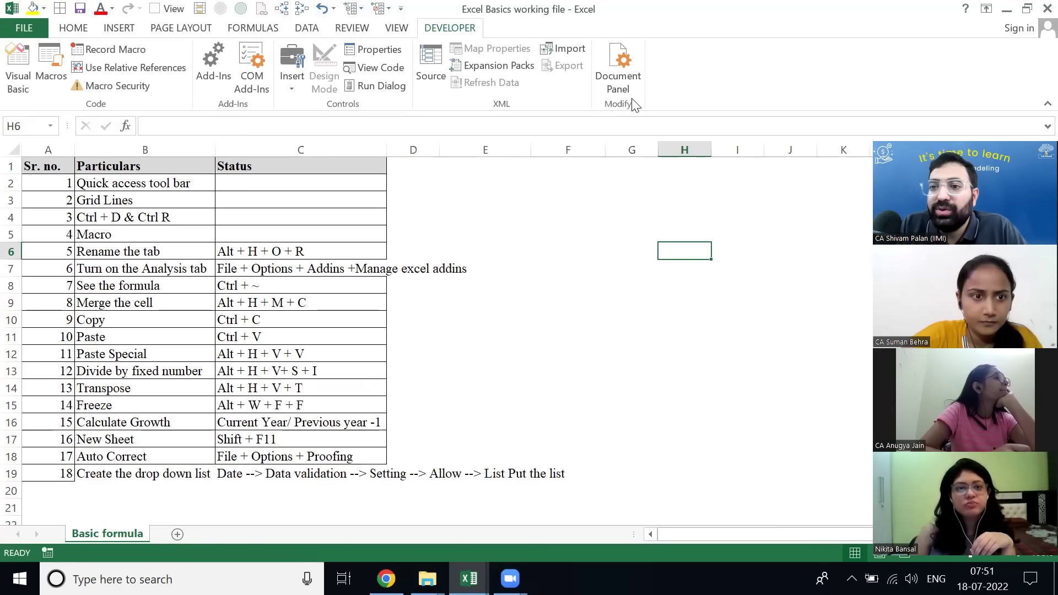
left_click_drag(930, 113, 885, 14)
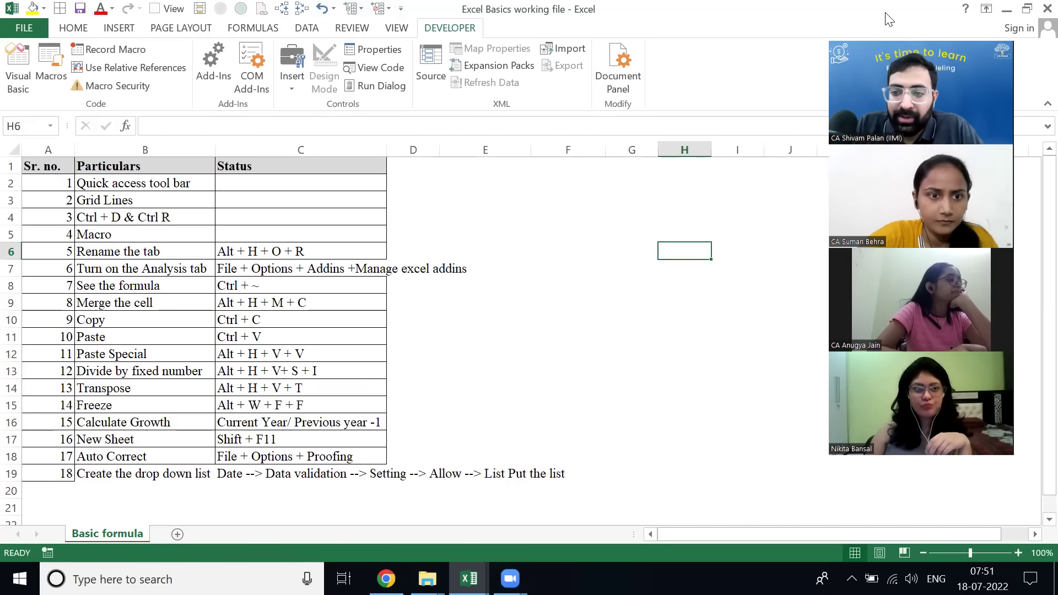
- Create a new blank workbook and hide the gridlines on its sheet
key("ctrl+n")
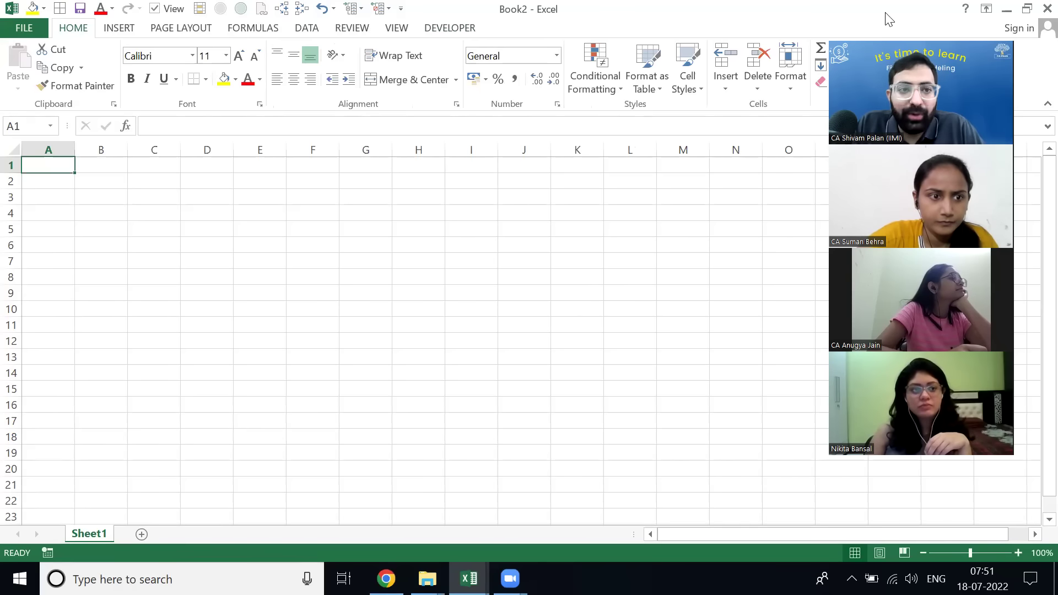
key("alt")
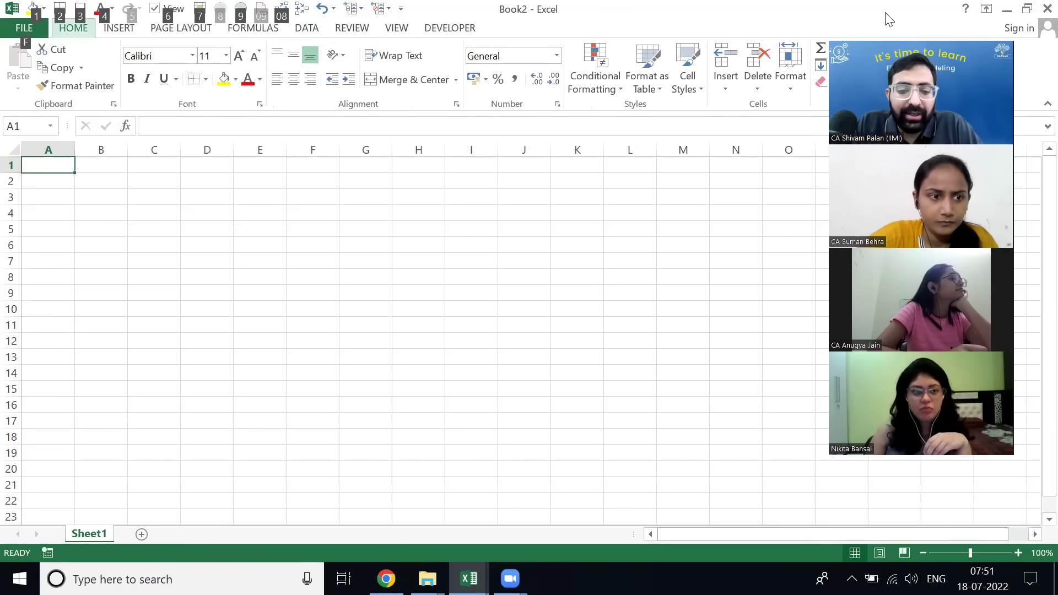
key("5")
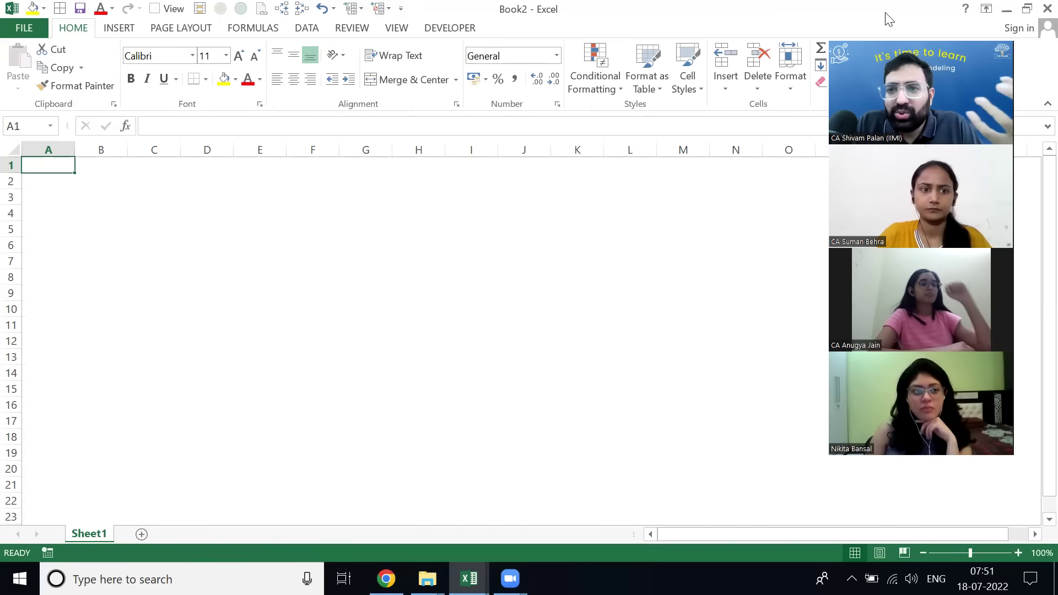
- Fill cell C2 with a light orange colour
key("Down")
key("Right")
key("Right")
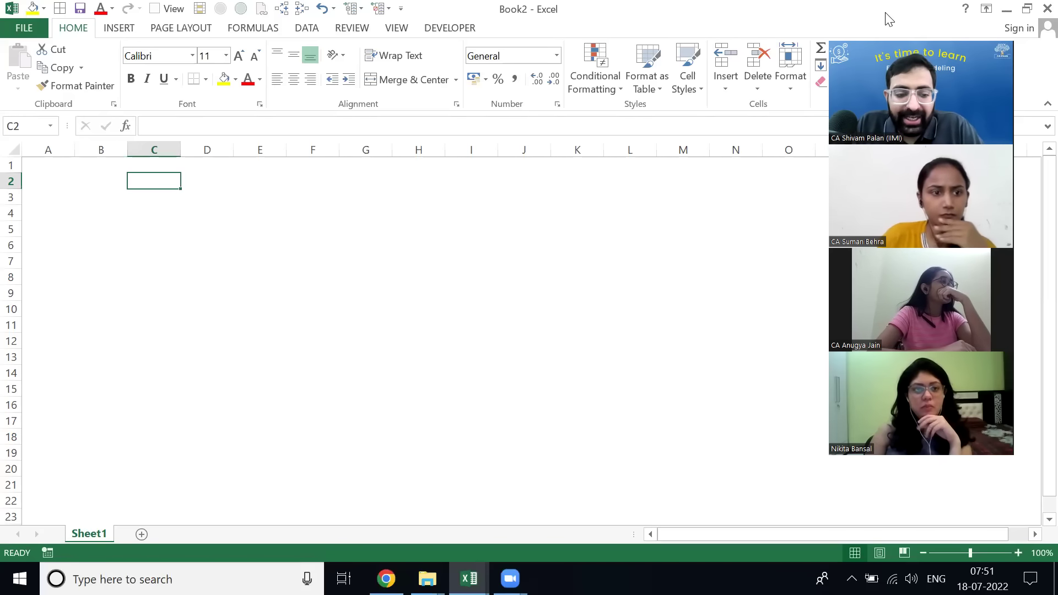
key("alt")
key("1")
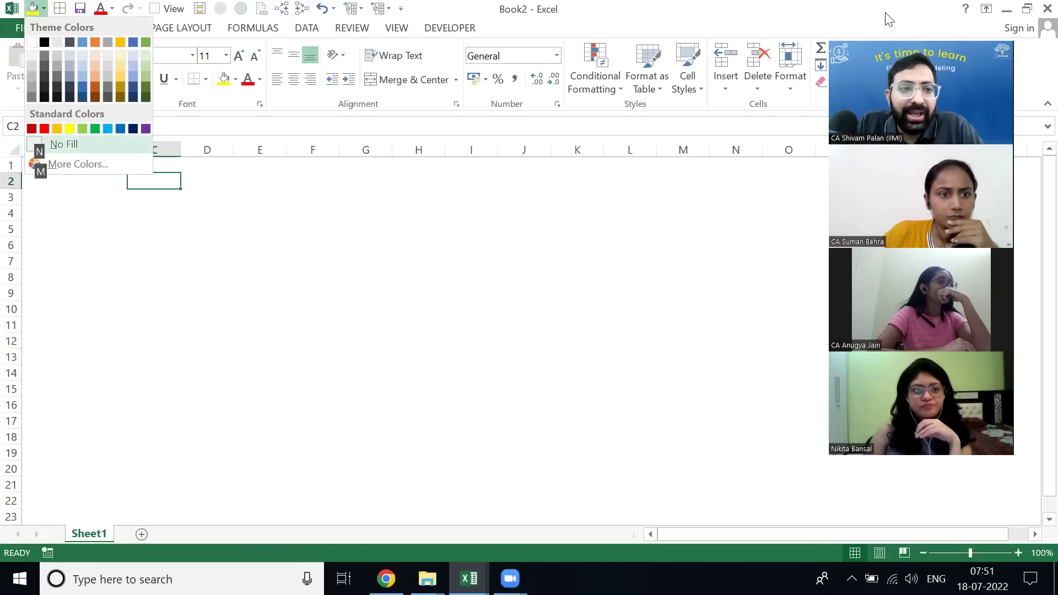
key("Up")
key("Return")
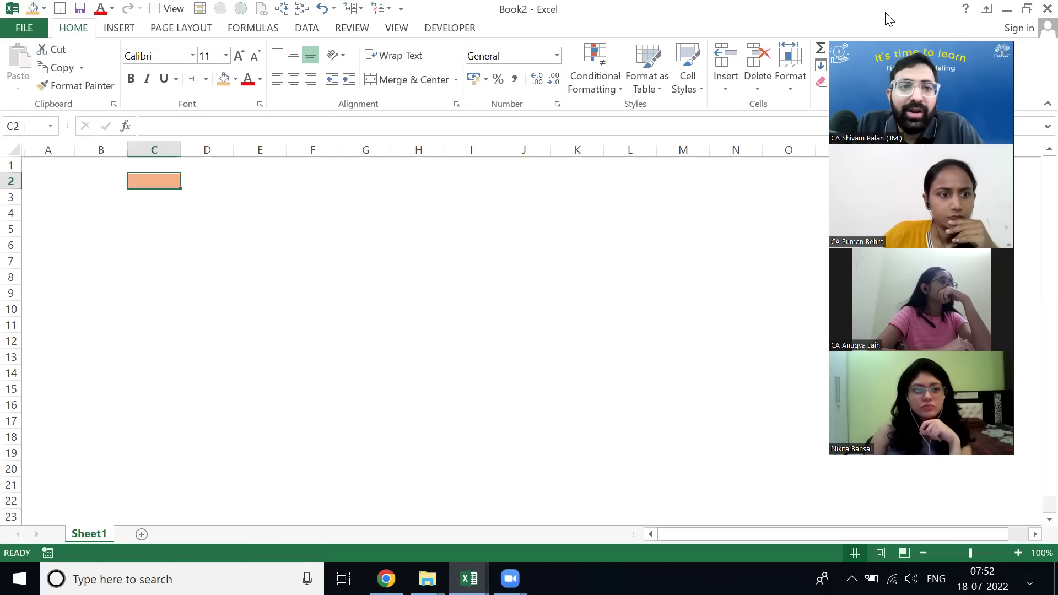
key("Right")
key("Down")
key("alt")
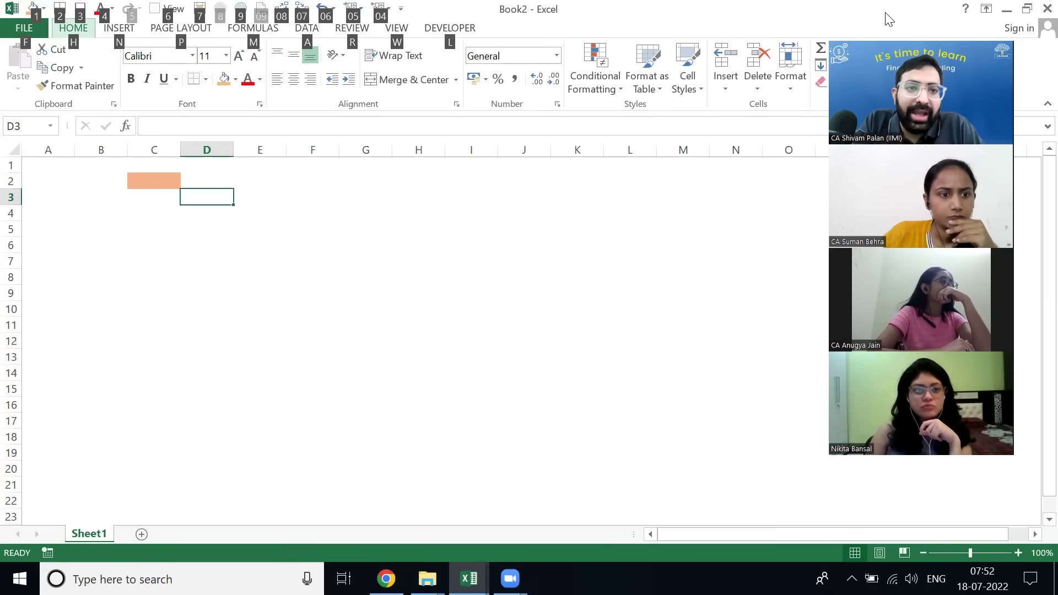
key("h")
key("h")
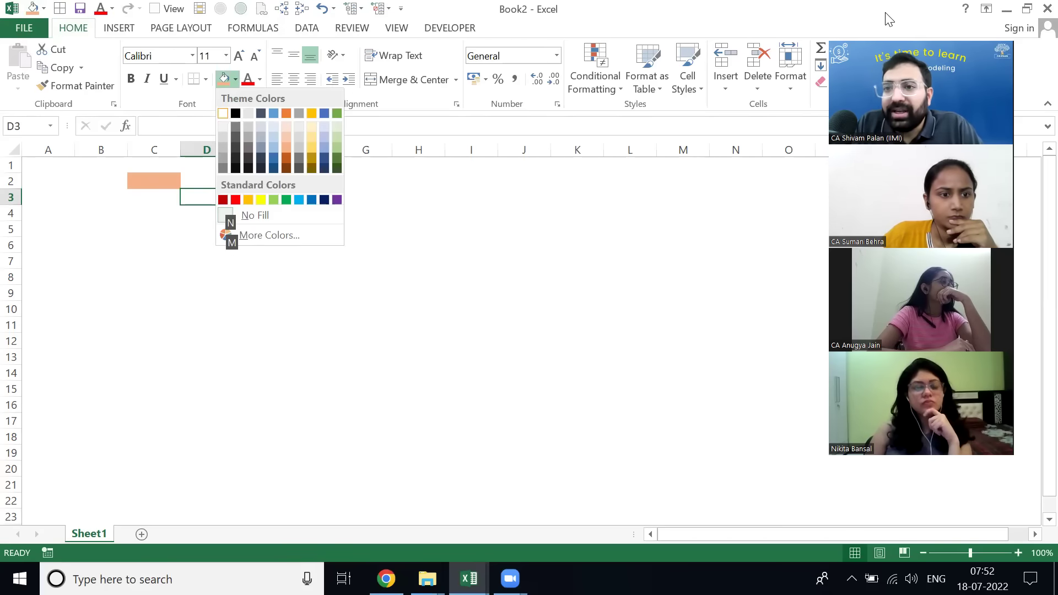
key("Escape")
key("Escape")
key("Escape")
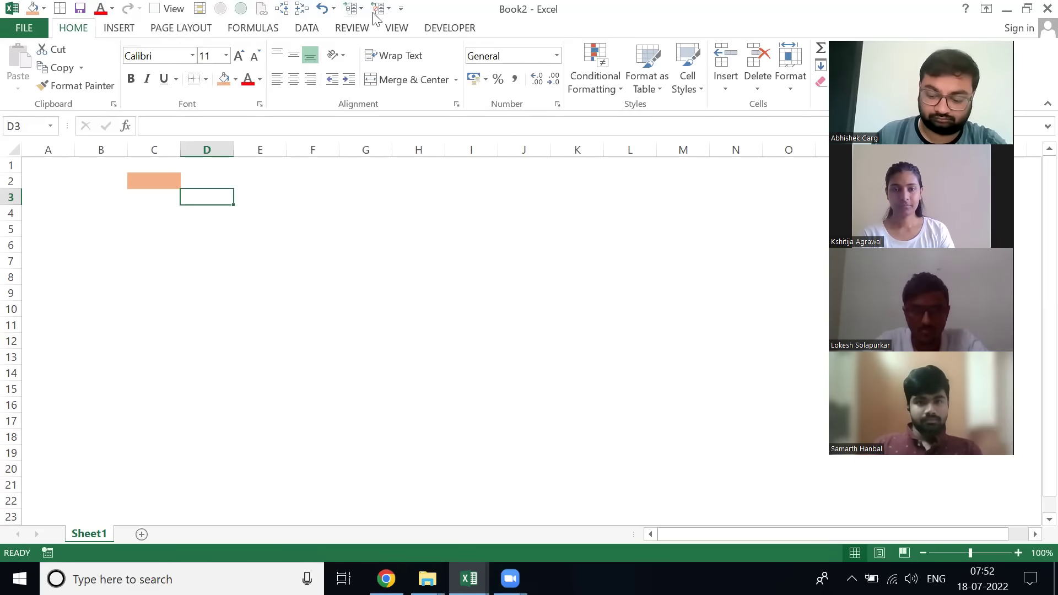
- Switch to the Excel Basics working file workbook and go through the first entries of the topic list
key("alt+Tab")
key("ctrl+Up")
key("Left")
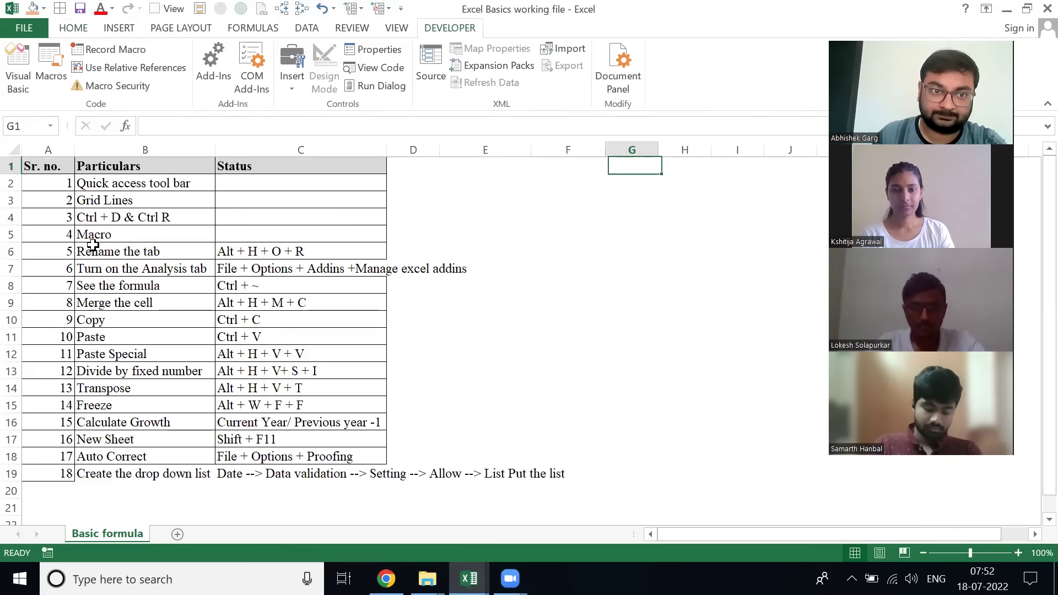
key("ctrl+Left")
key("ctrl+Left")
key("ctrl+shift+Right")
key("Down")
key("Right")
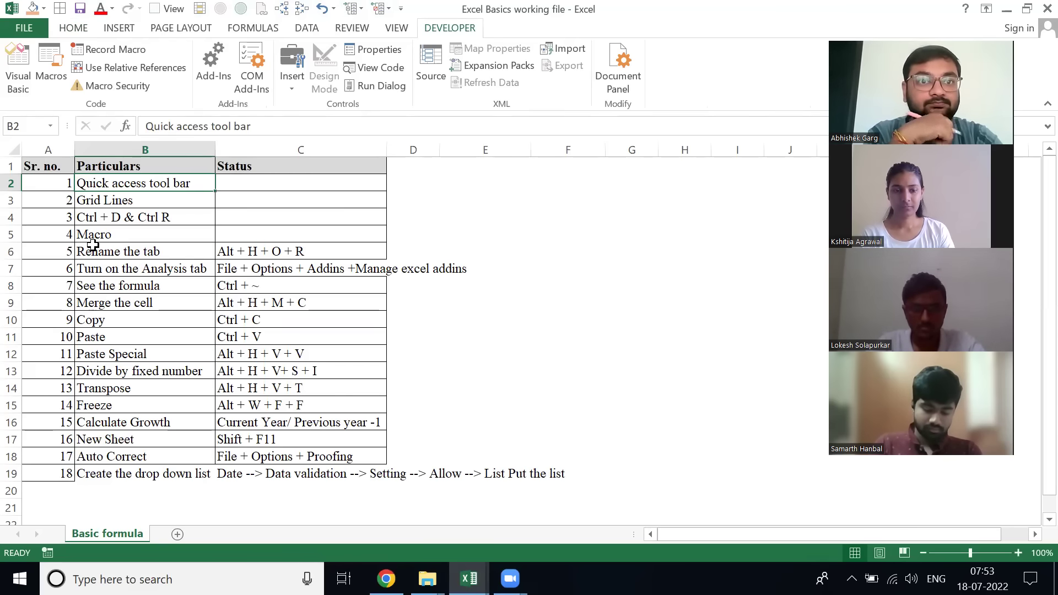
key("Down")
key("Right")
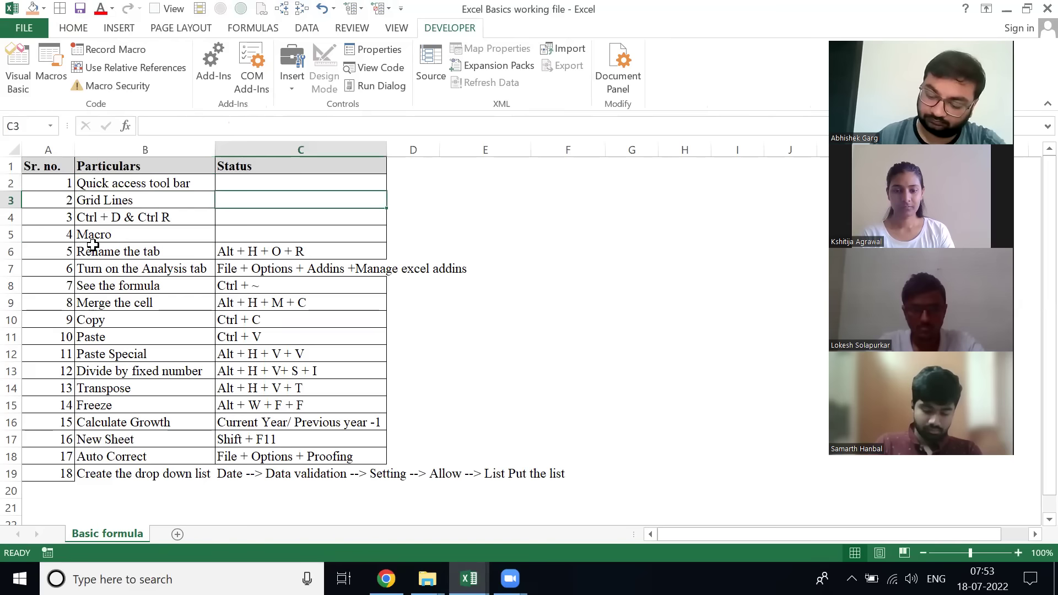
- Enter 1, 3 and 4 in cells G4 to G6 beside the topic list
key("Down")
key("Right")
key("Right")
key("Right")
key("Right")
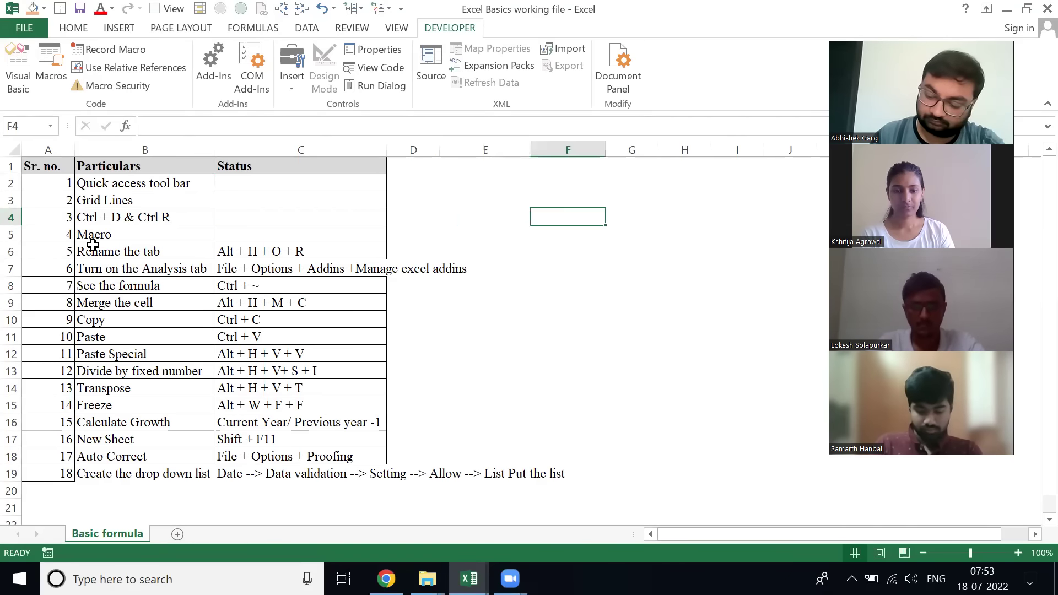
type("1")
key("Return")
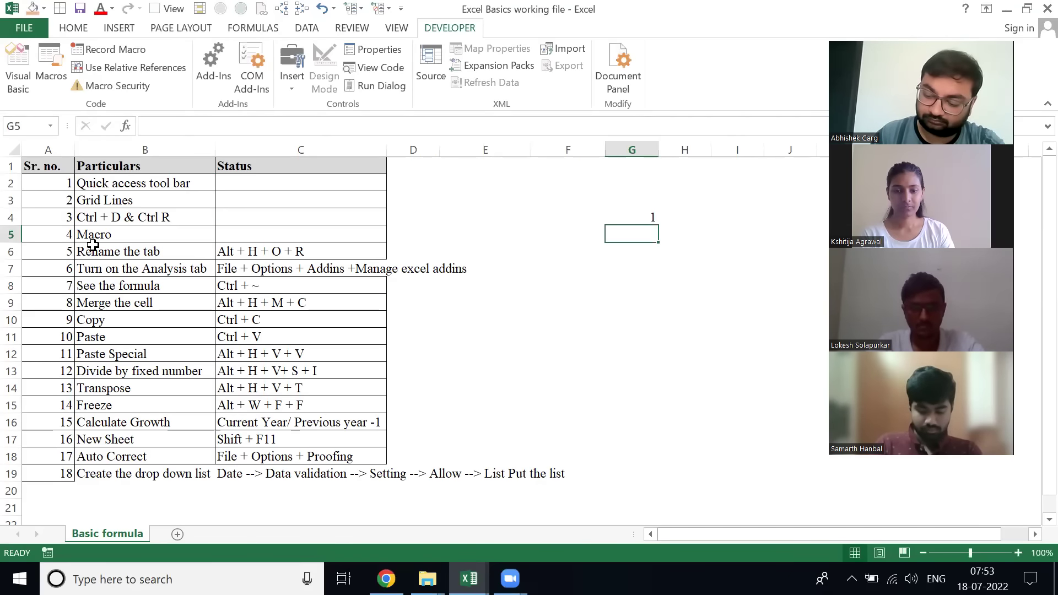
type("3")
key("Return")
type("4")
key("Tab")
key("Left")
key("Up")
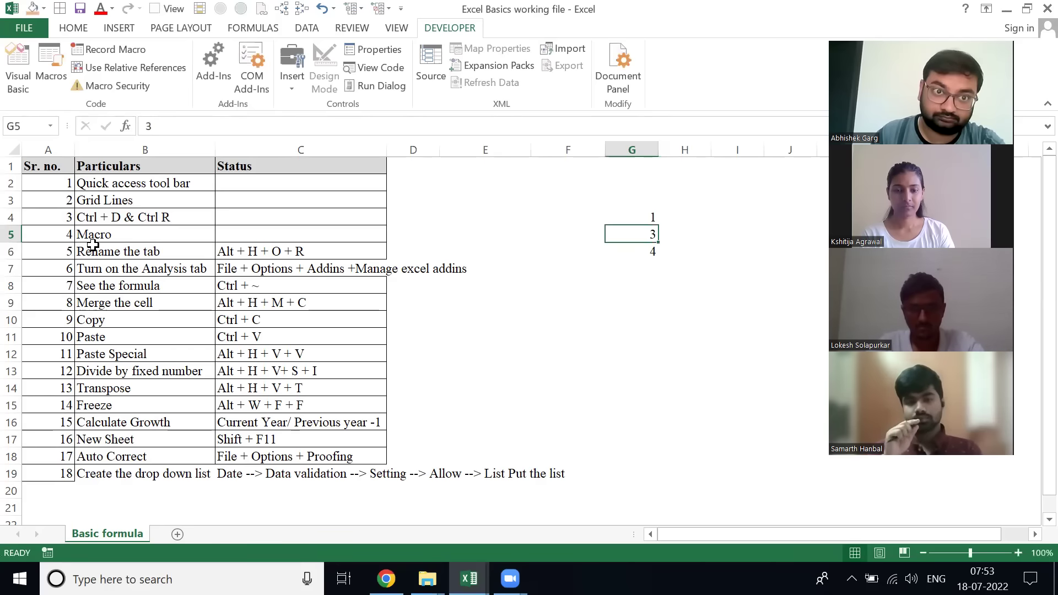
- Clear the numbers in cells G4 to G6 and return to cell A1
key("Up")
key("shift+Down")
key("shift+Down")
key("Delete")
key("Left")
key("Left")
key("Left")
key("Left")
key("Left")
key("Up")
key("Up")
key("Up")
key("Left")
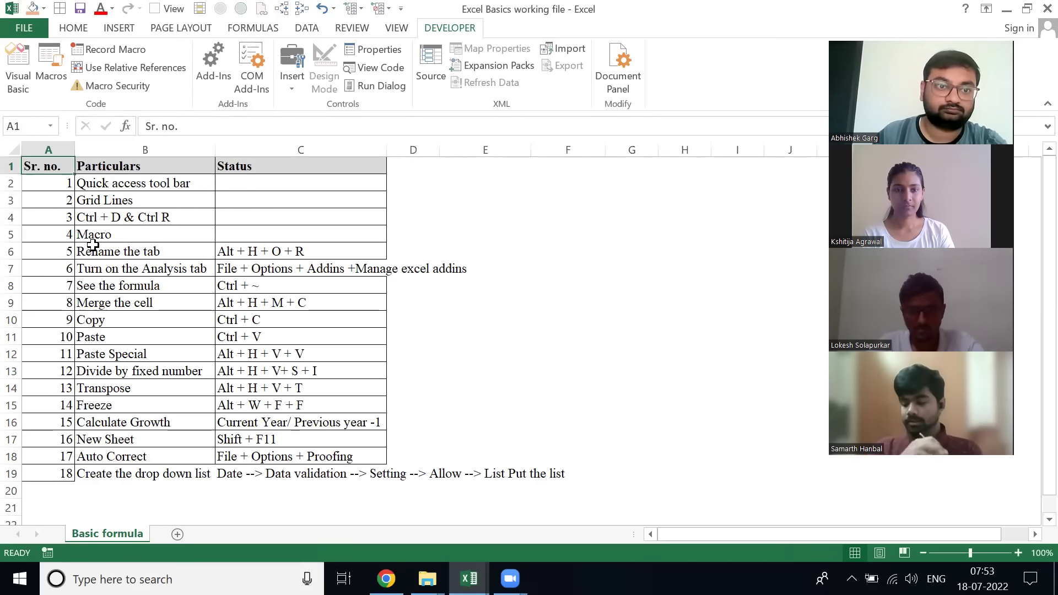
- Open the AutoCorrect settings from Excel's proofing options
left_click(25, 29)
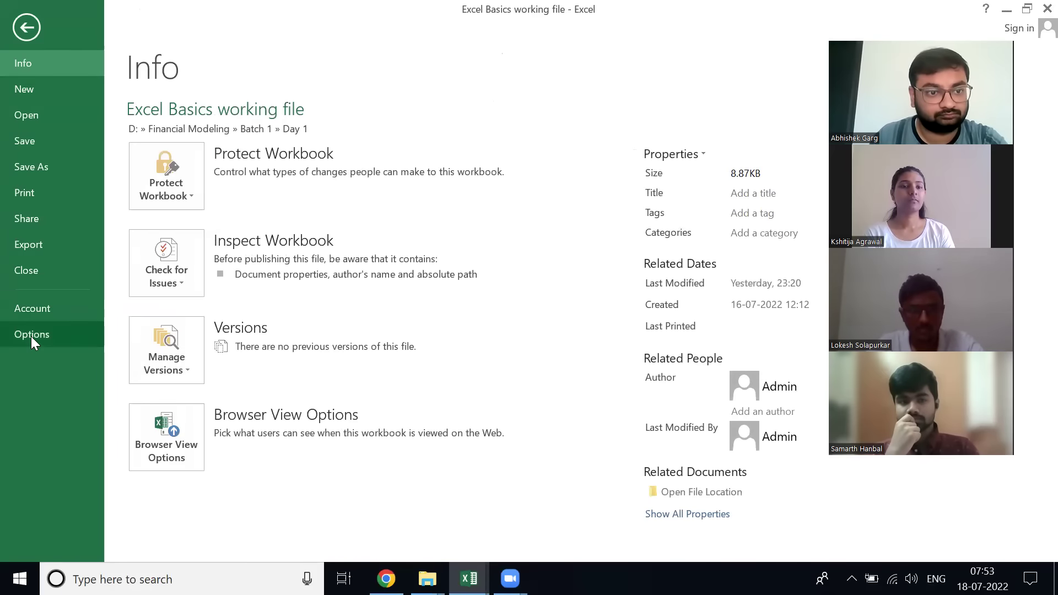
left_click(33, 334)
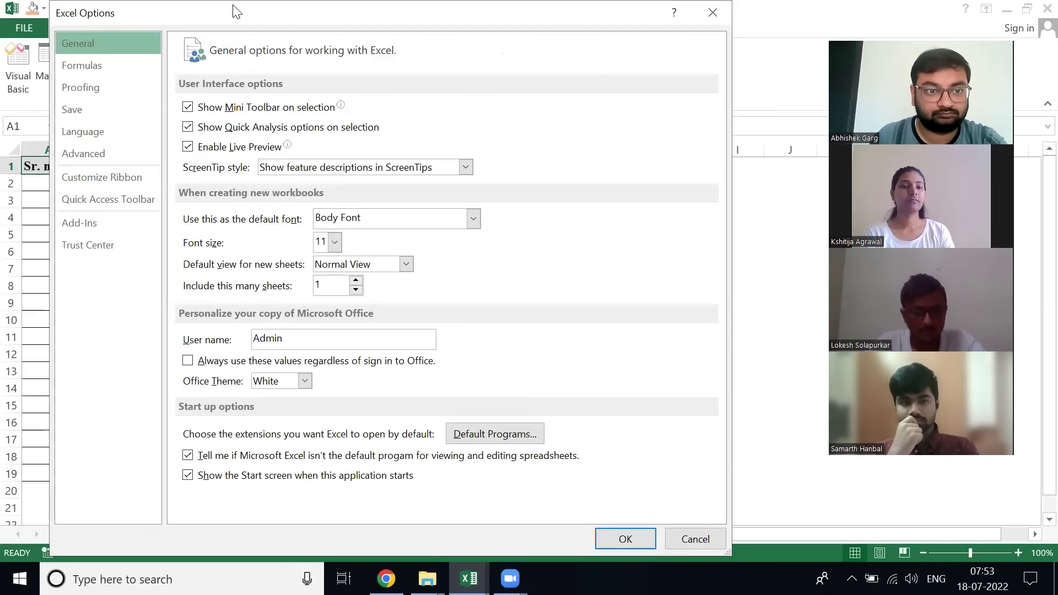
left_click_drag(233, 7, 285, 19)
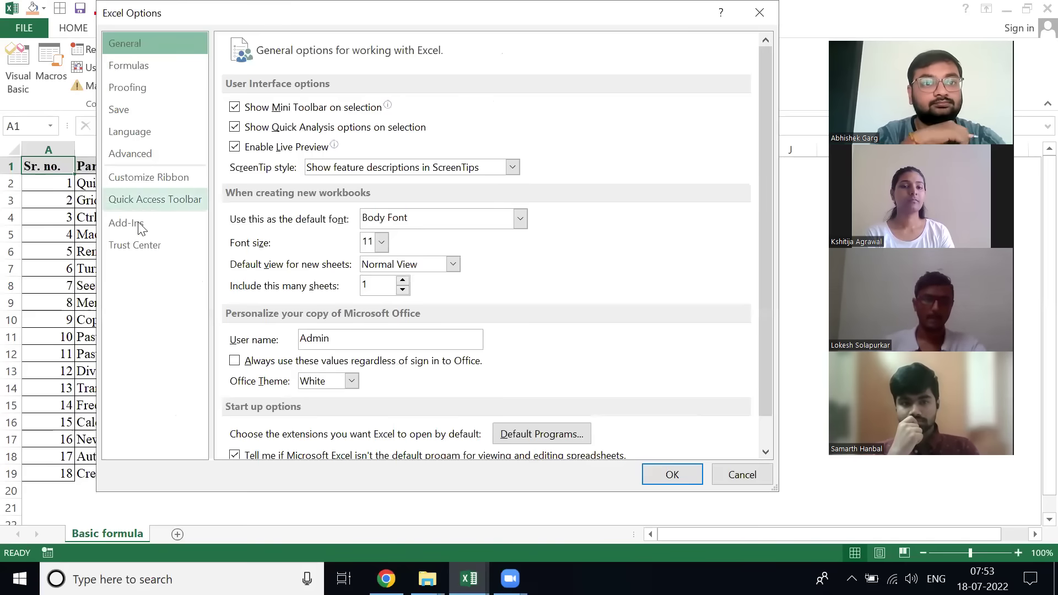
left_click(160, 149)
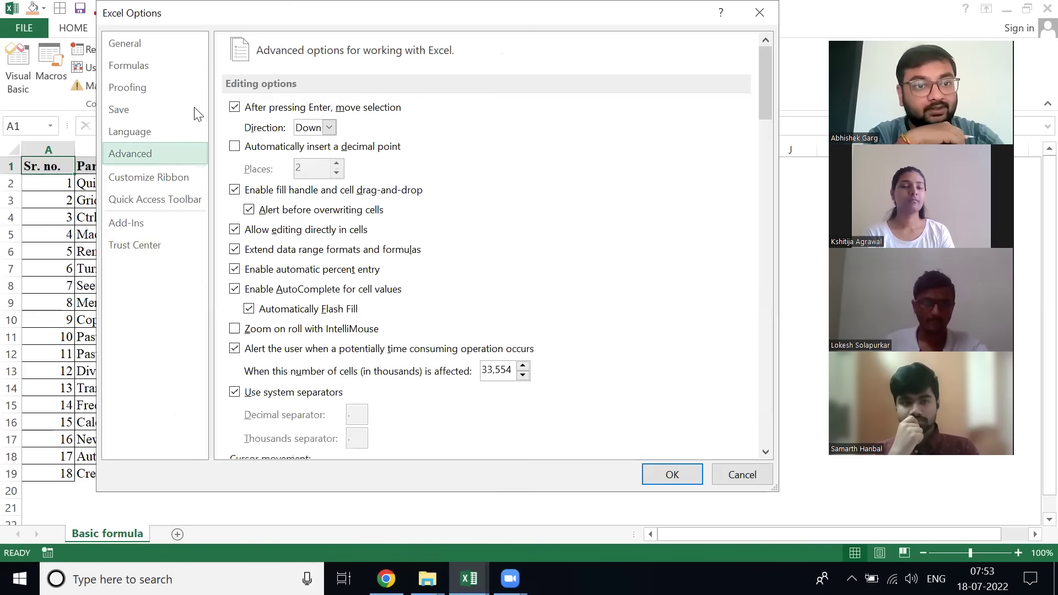
left_click(160, 80)
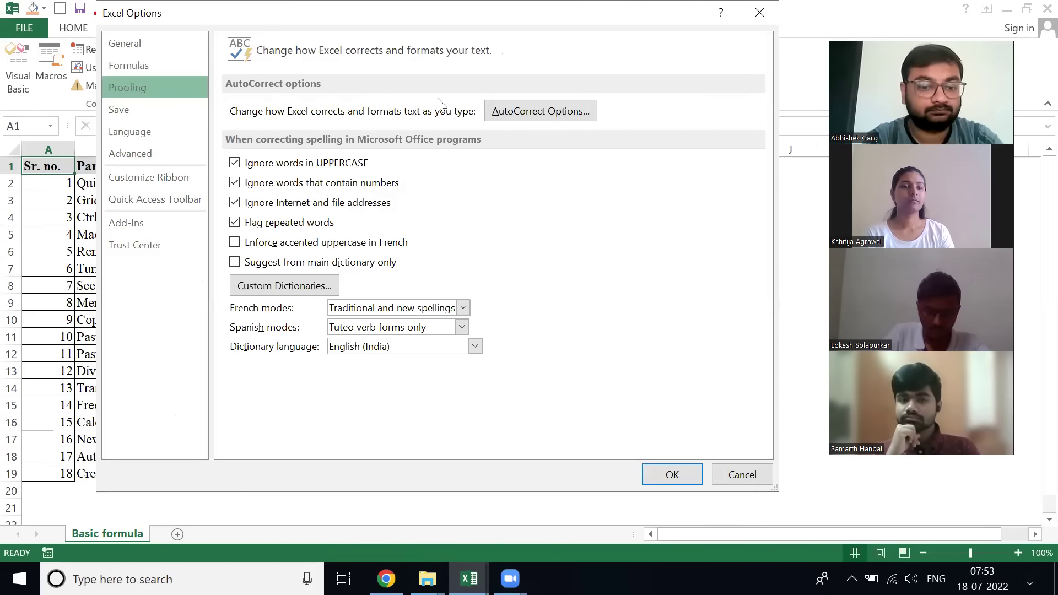
left_click(505, 121)
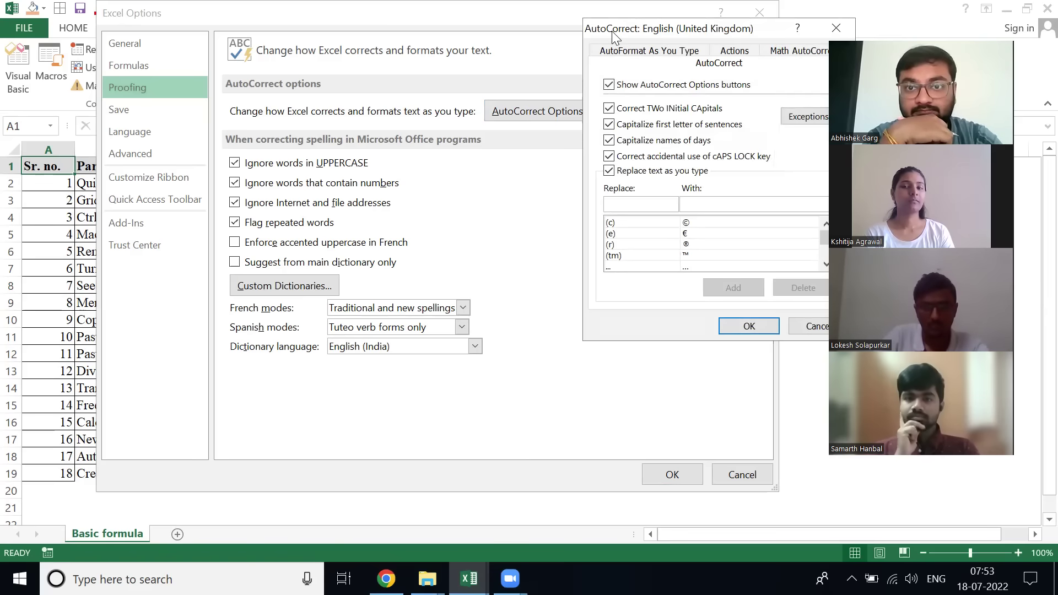
left_click_drag(613, 37, 452, 62)
- Look up the AutoCorrect entries for ITC and Par, and close the options without changing them
type("ITC")
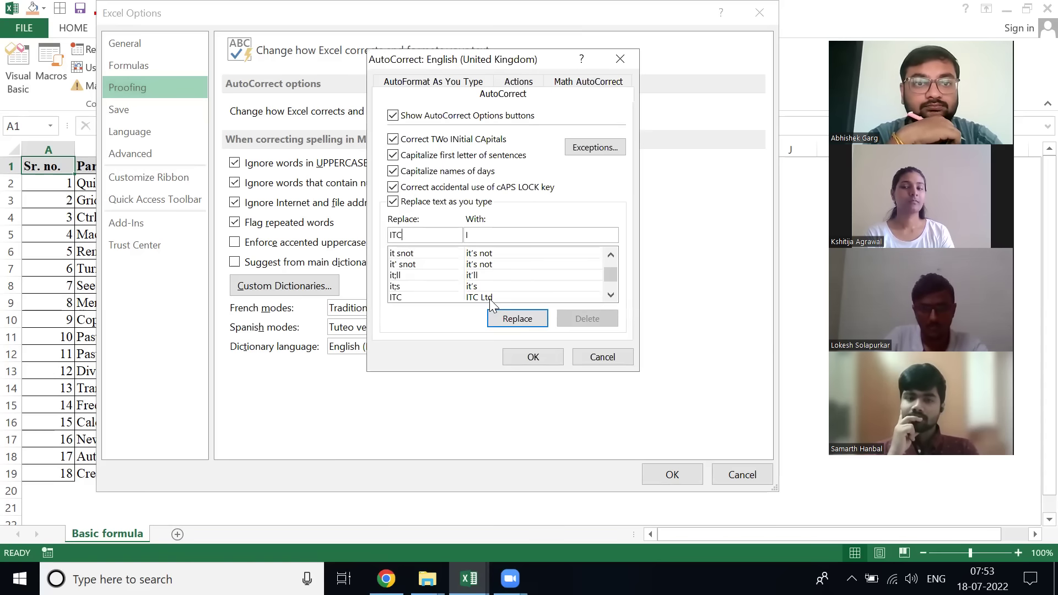
key("BackSpace")
key("BackSpace")
key("BackSpace")
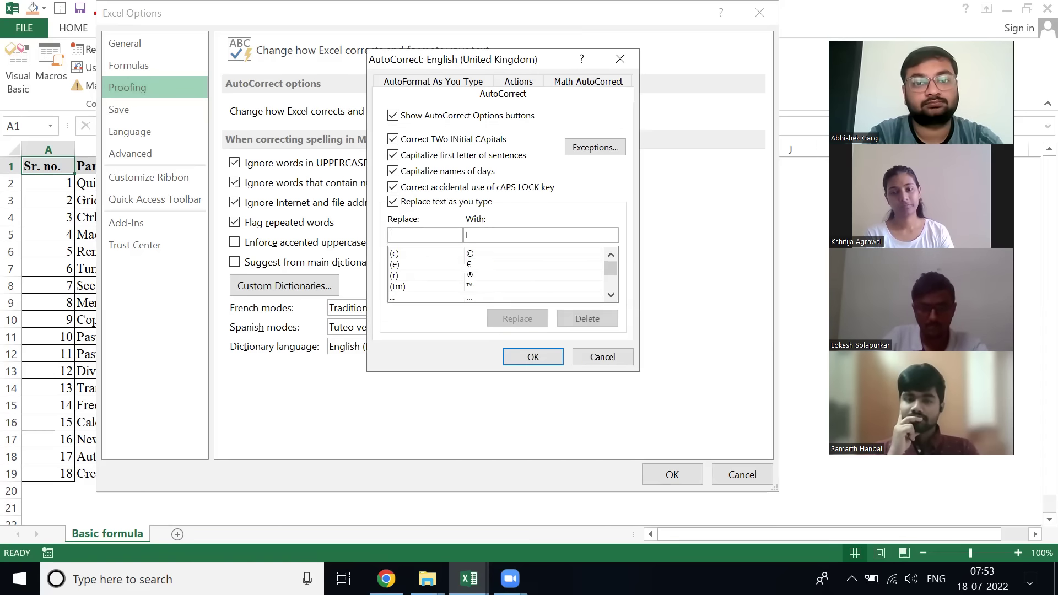
type("Par")
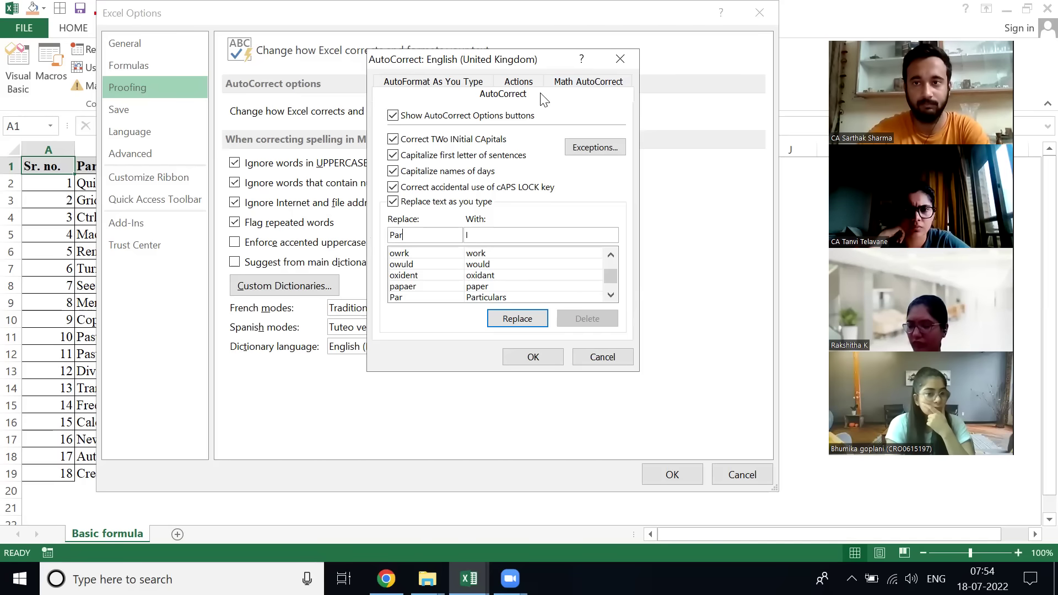
left_click(619, 58)
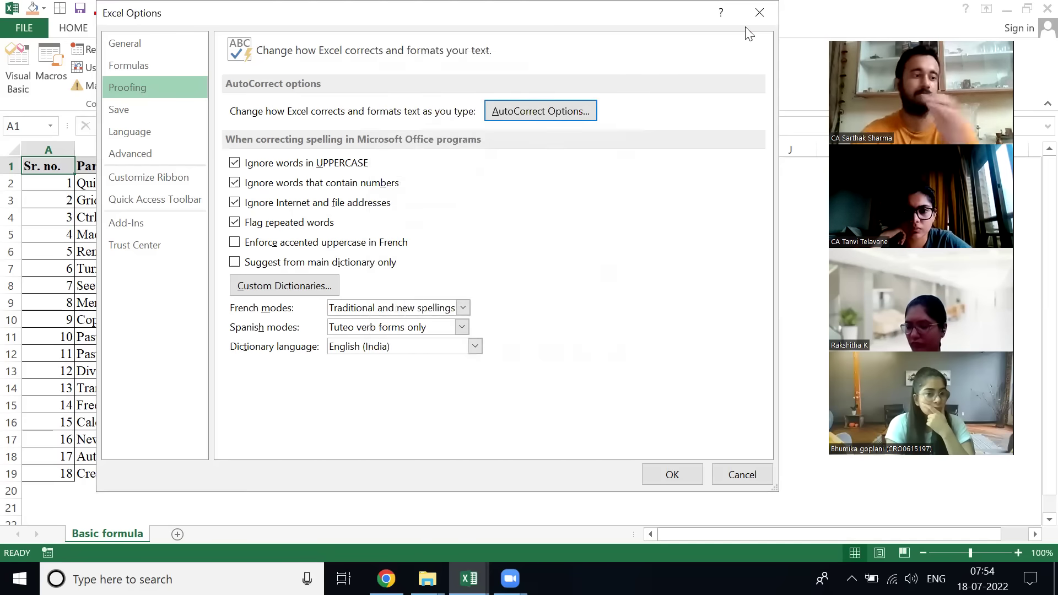
left_click(760, 12)
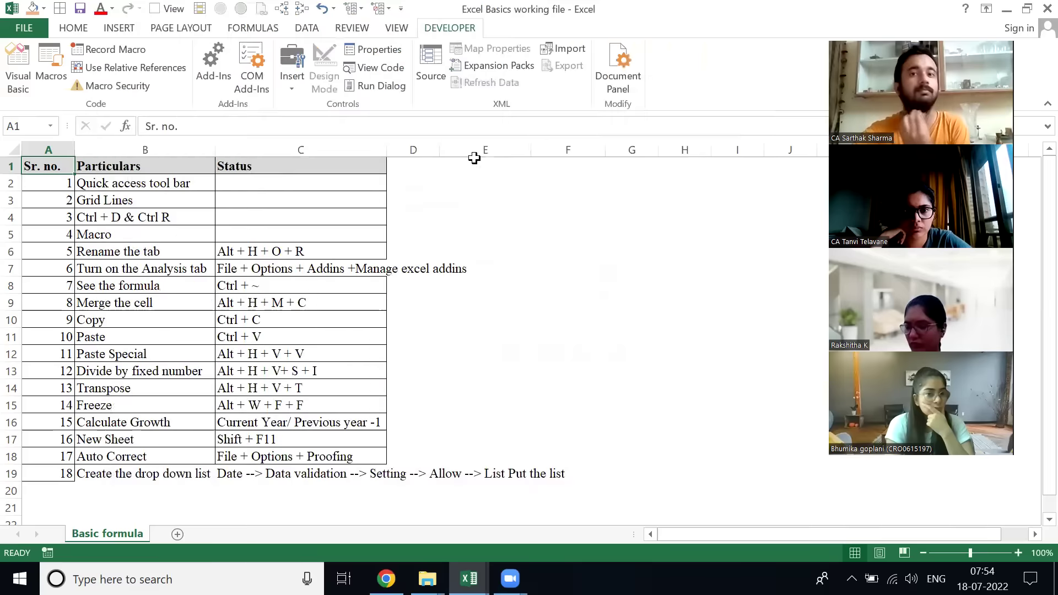
- Enter 1 in cell F4 and fill it down to F5
left_click(199, 224)
key("Right")
key("Right")
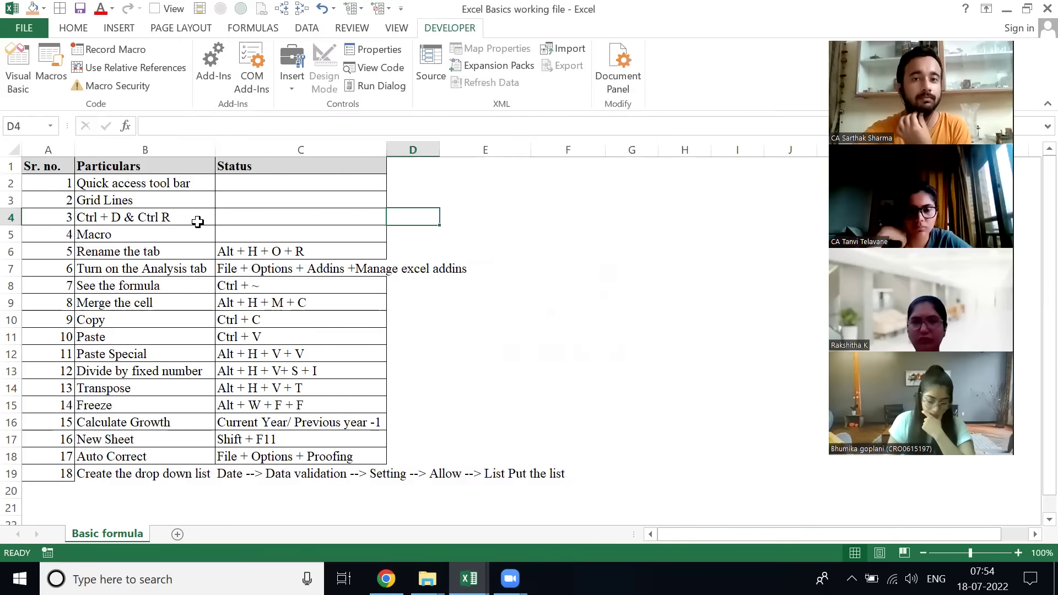
key("Right")
key("Right")
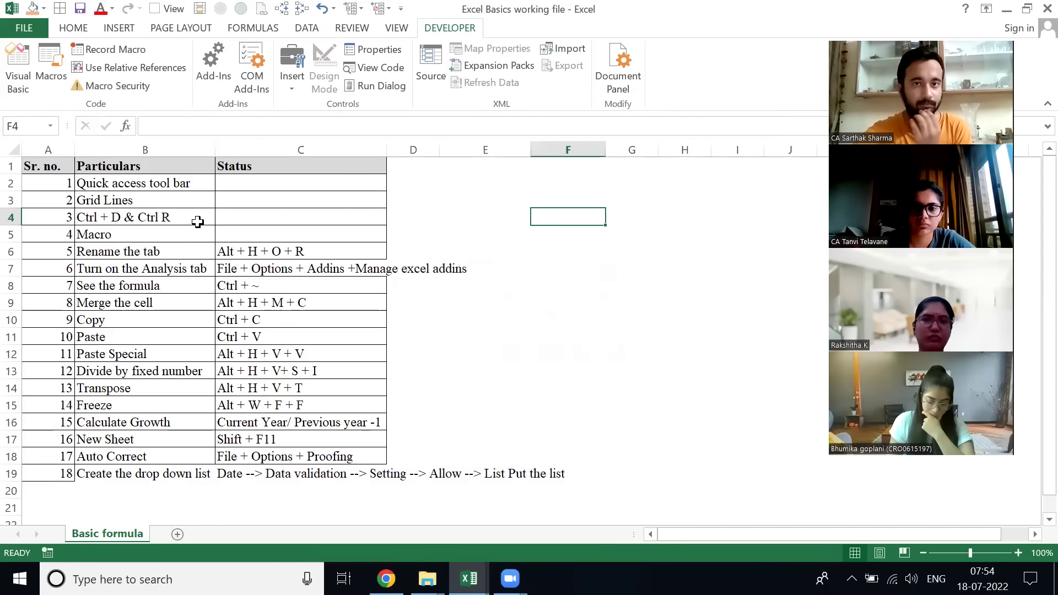
type("1")
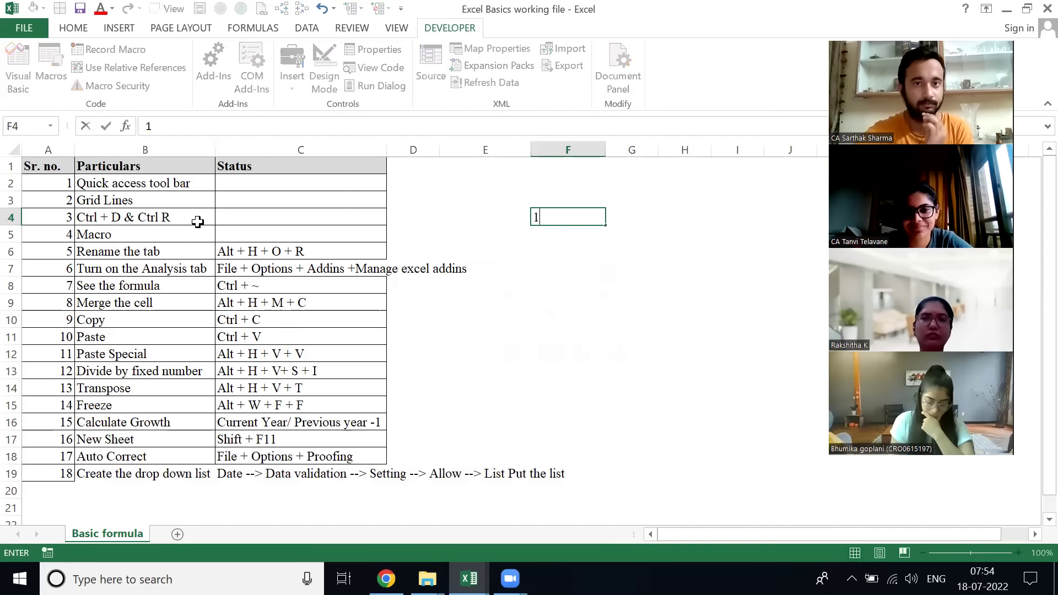
key("Return")
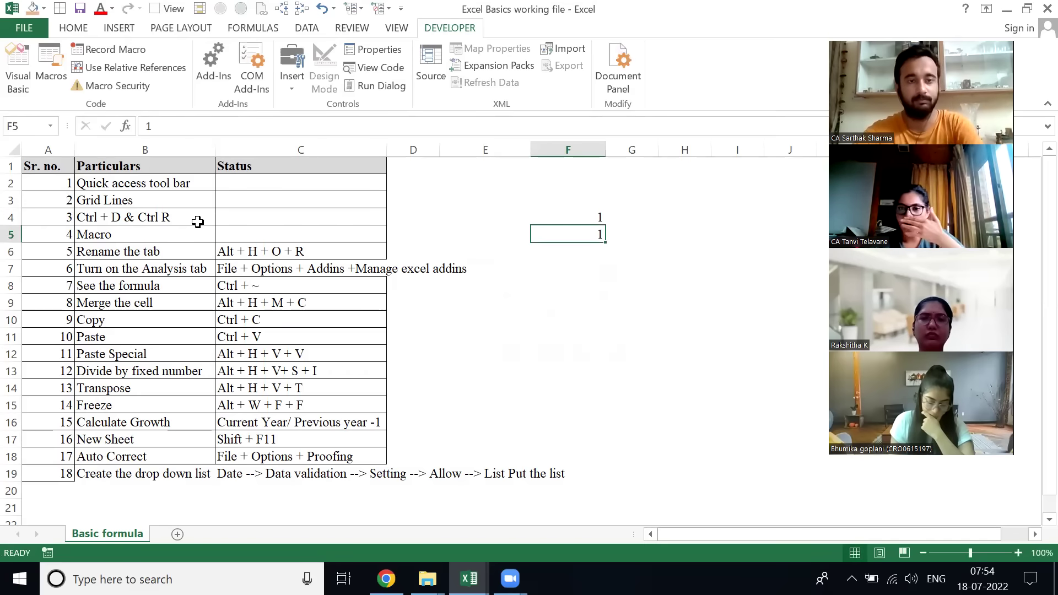
- Fill the value 1 from cell F4 right into cell G4
key("ctrl+Down")
key("ctrl+Up")
key("ctrl+Up")
key("ctrl+Up")
key("Right")
key("Down")
key("Down")
key("Down")
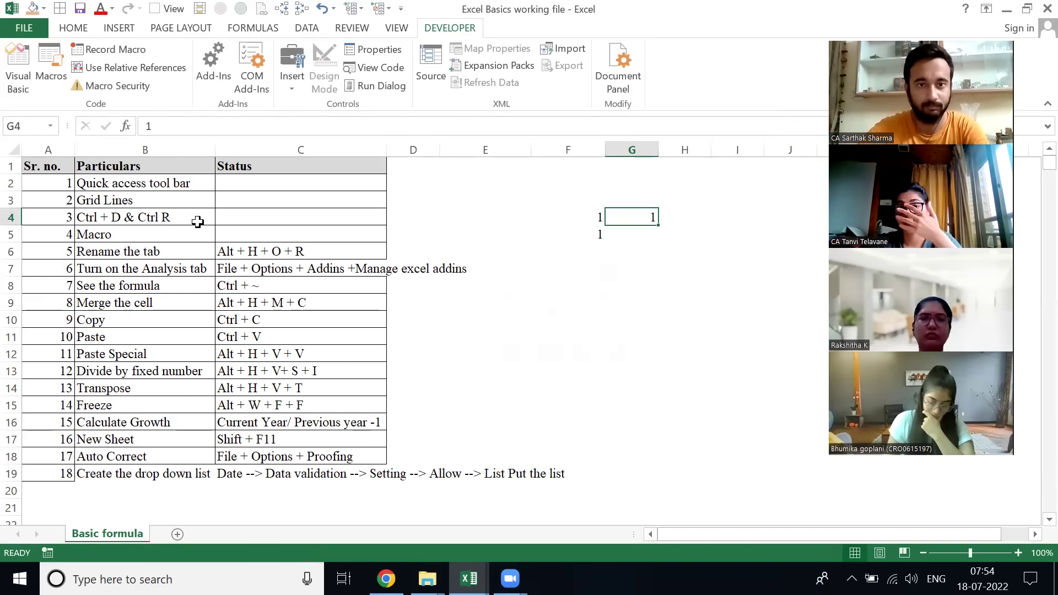
- Go to the Macro topic in row 5, highlight its row and return to cell B5
key("ctrl+Left")
key("ctrl+Left")
key("ctrl+Left")
key("Down")
key("Right")
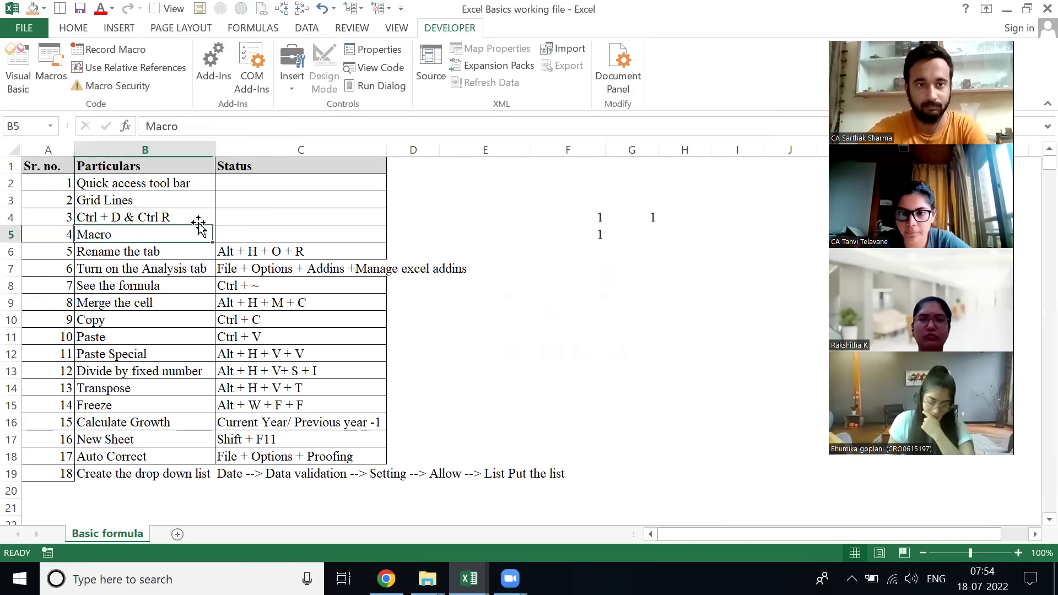
key("shift+space")
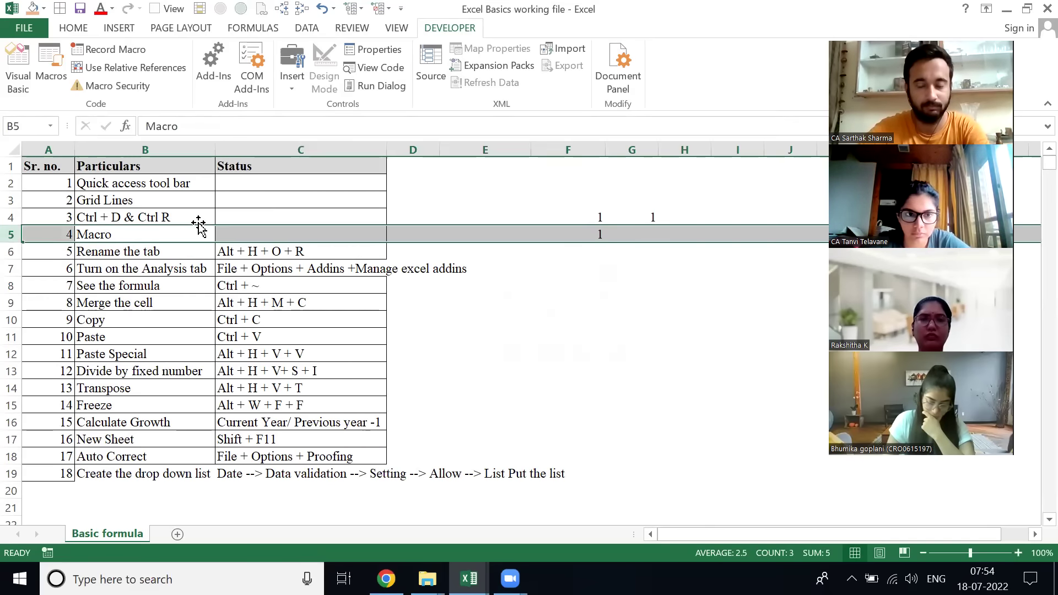
key("Right")
key("shift+Left")
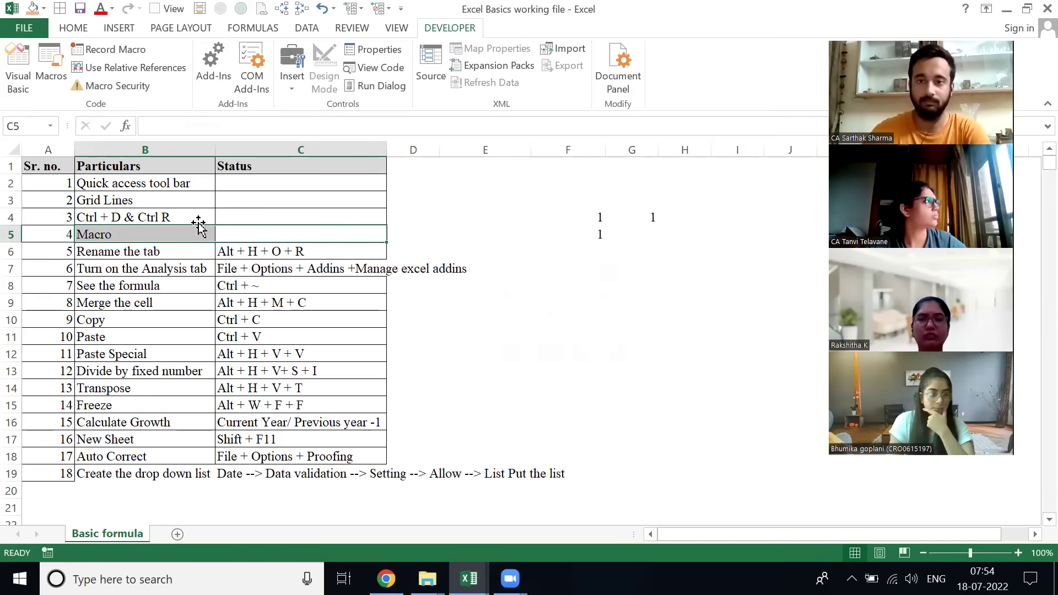
key("Left")
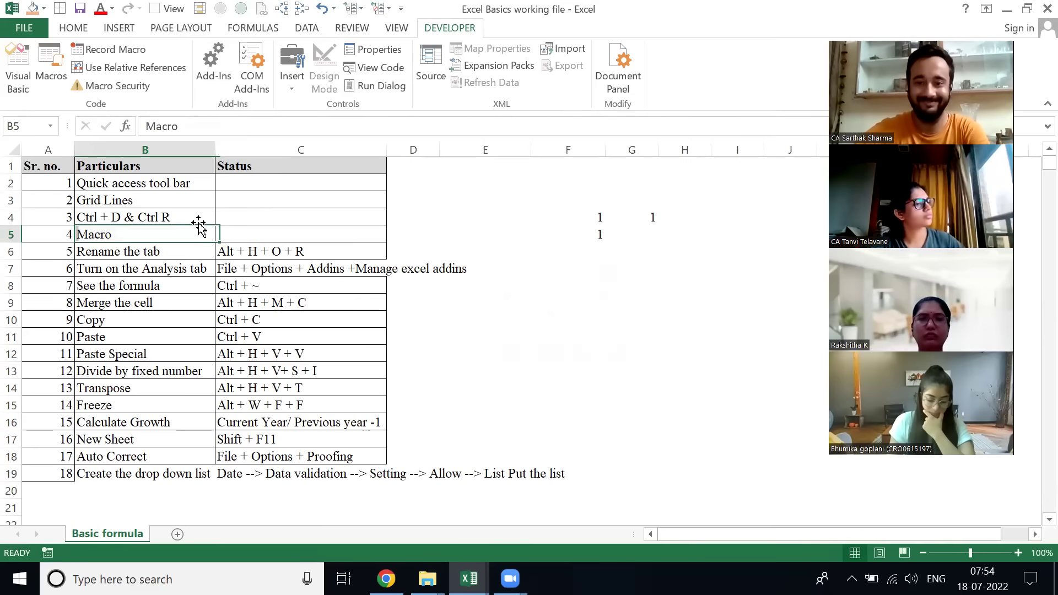
- Open the Basic formula sheet's name for editing, cancel the rename, and select cells A6 to C6
key("Down")
key("shift+space")
key("Right")
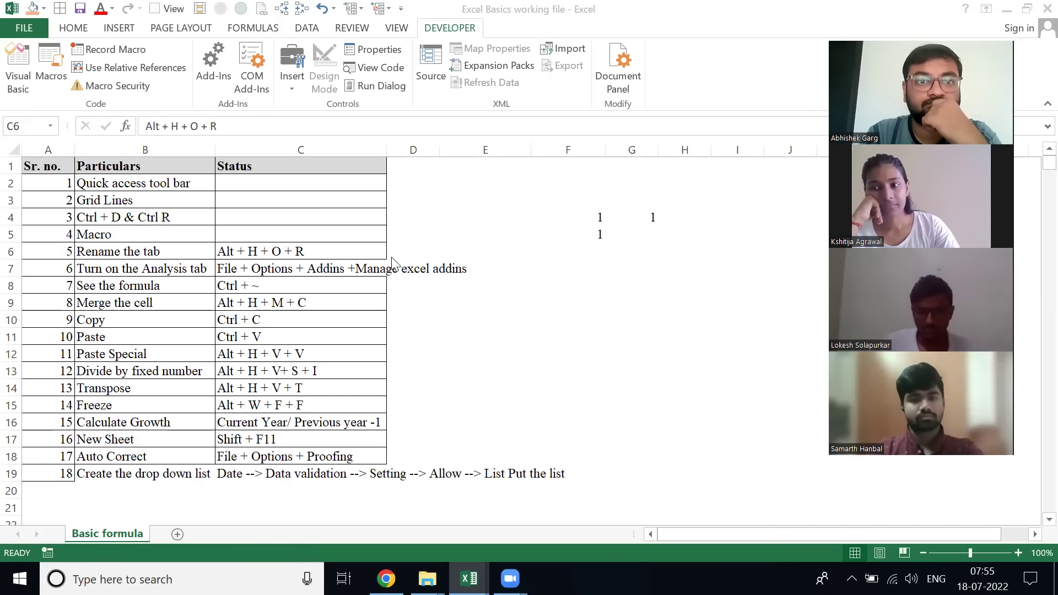
left_click(361, 246)
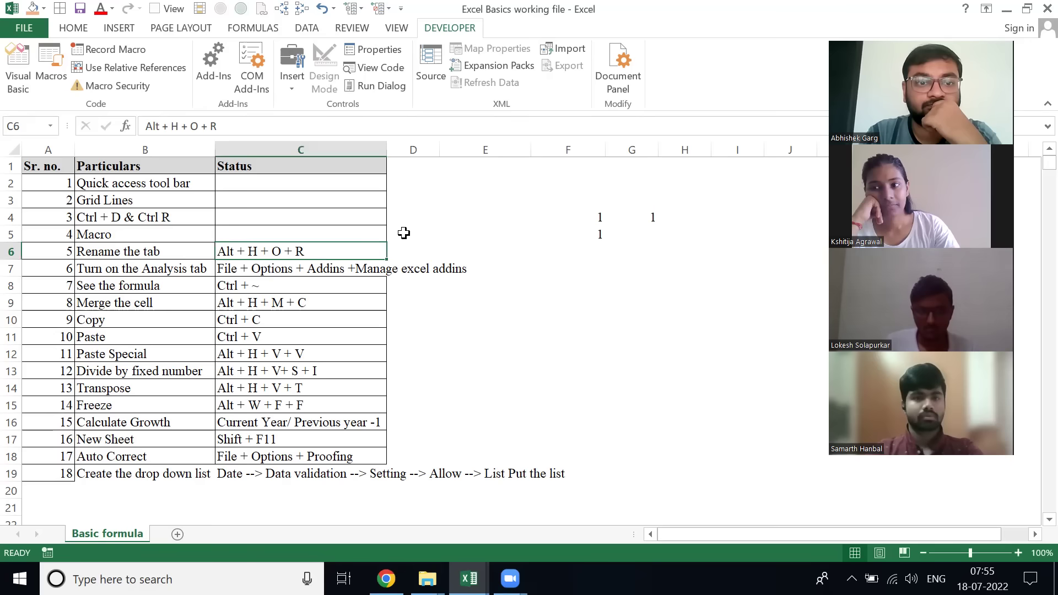
key("Right")
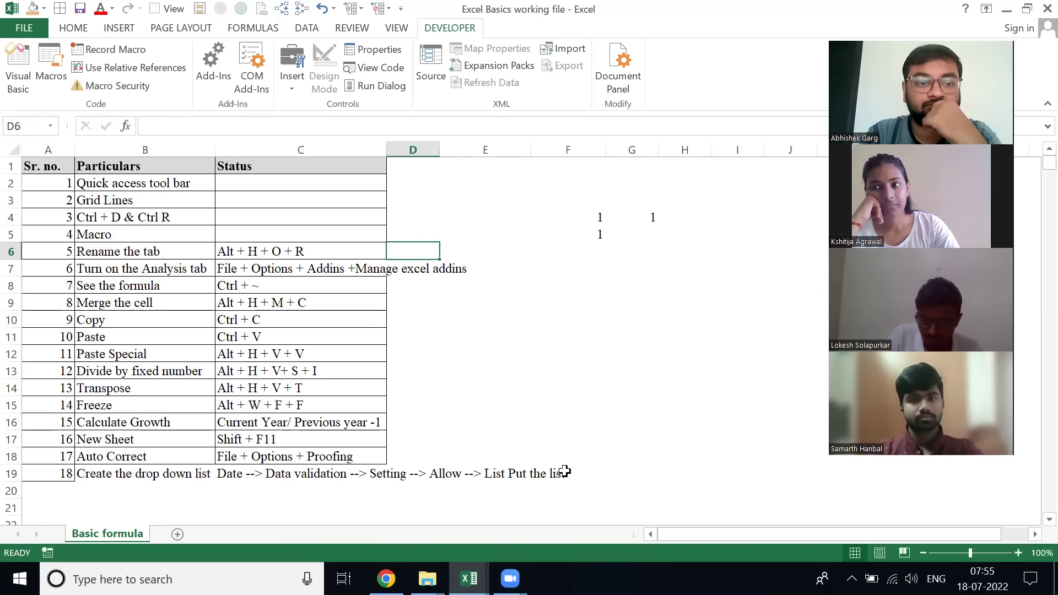
key("Right")
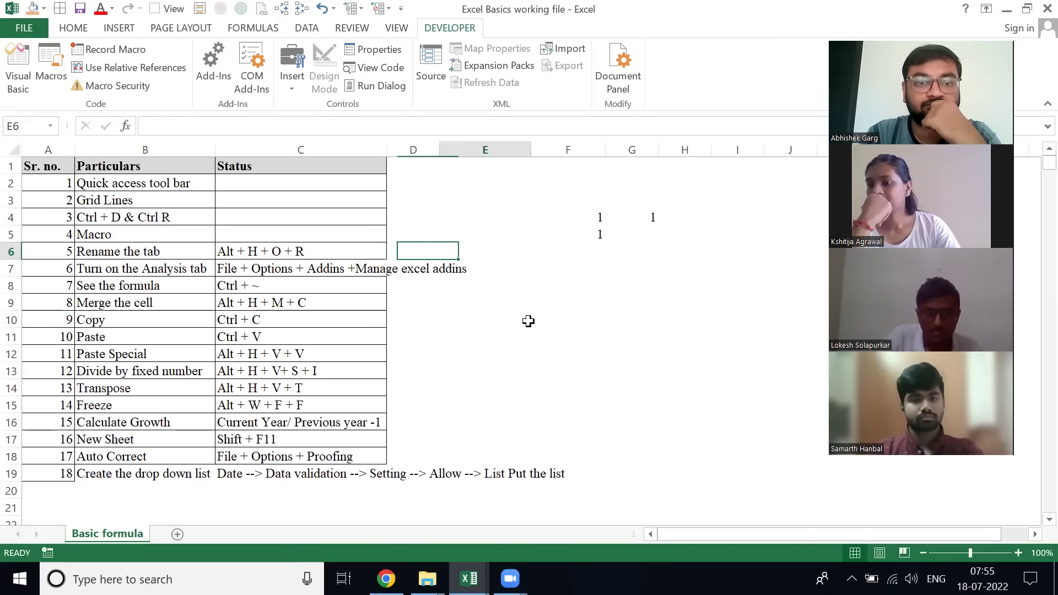
key("alt")
key("h")
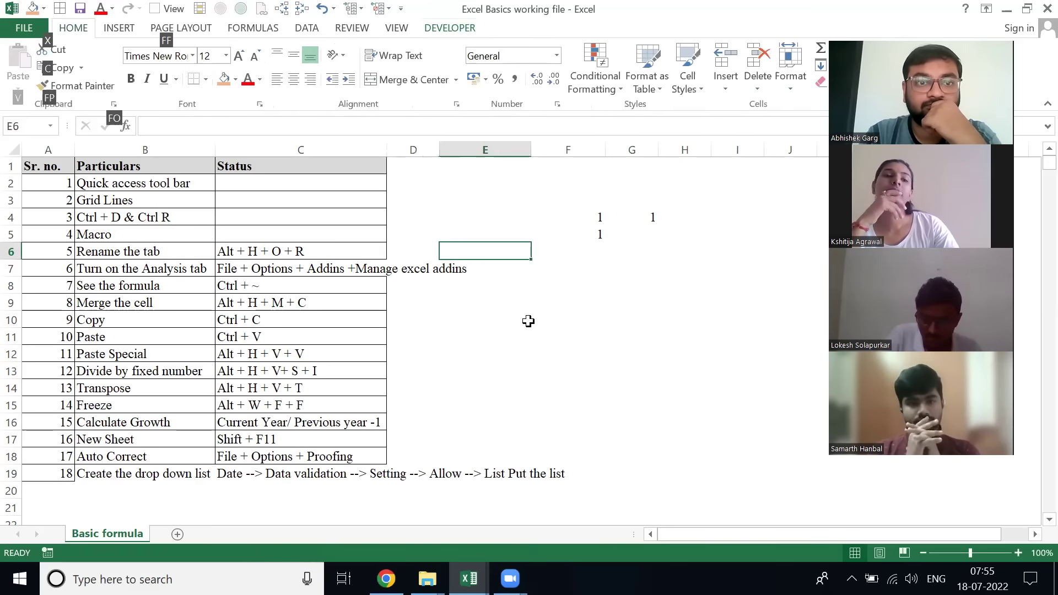
key("o")
key("r")
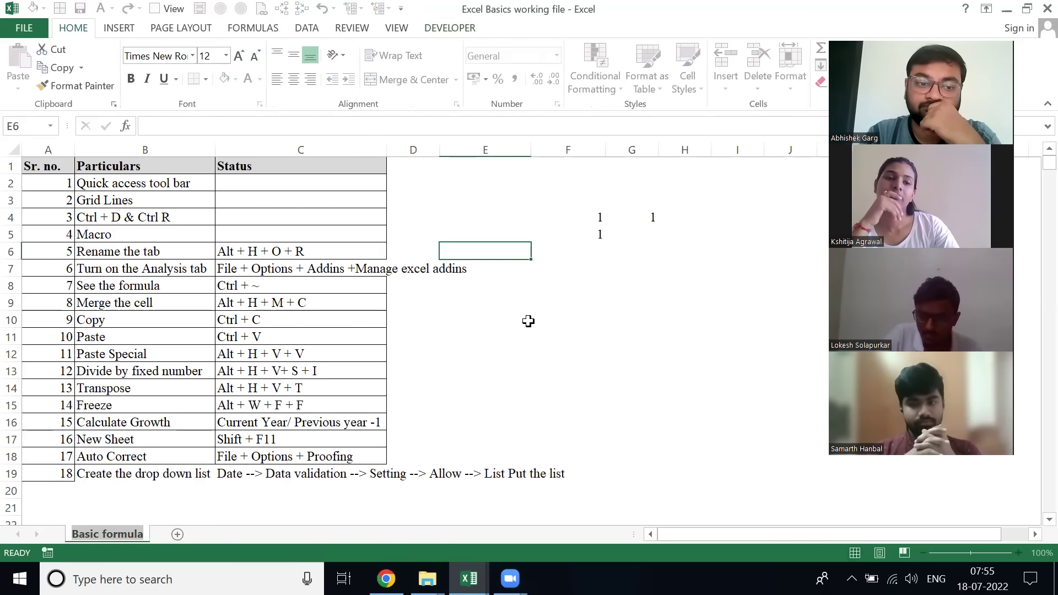
key("Escape")
key("Right")
key("ctrl+Left")
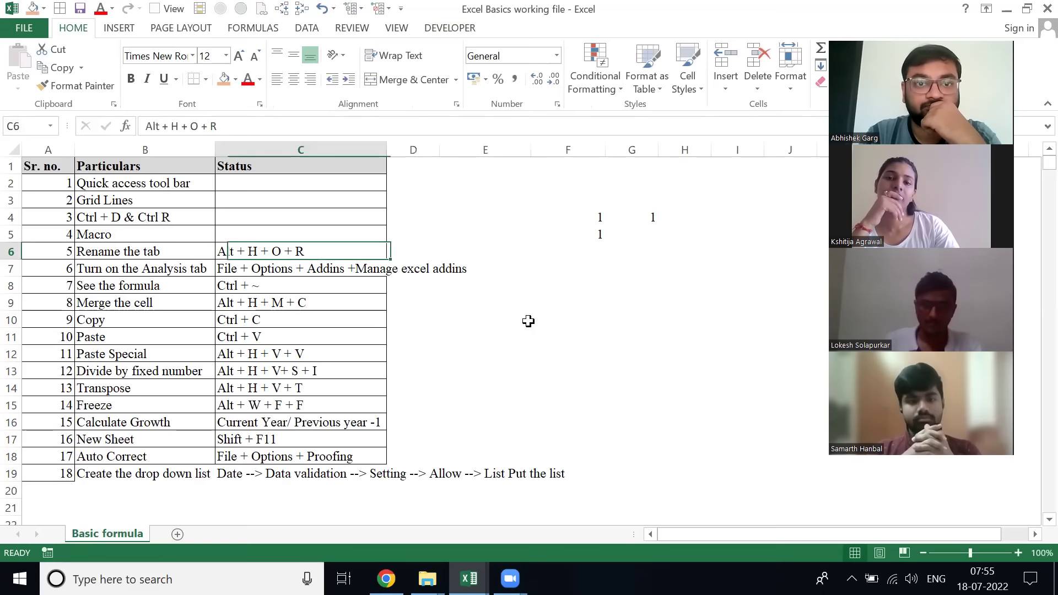
key("ctrl+shift+Left")
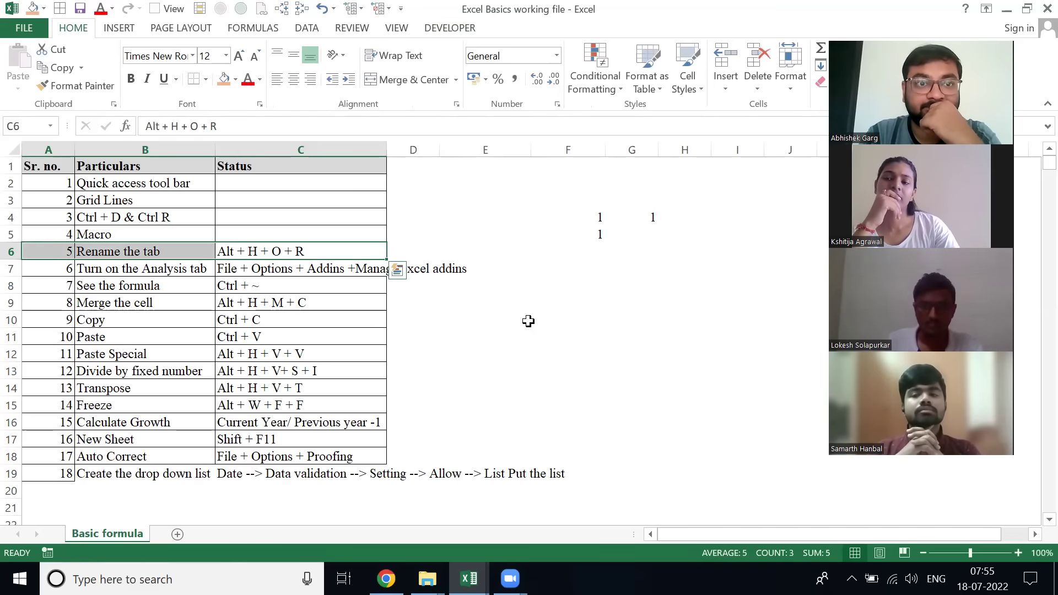
left_click(516, 107)
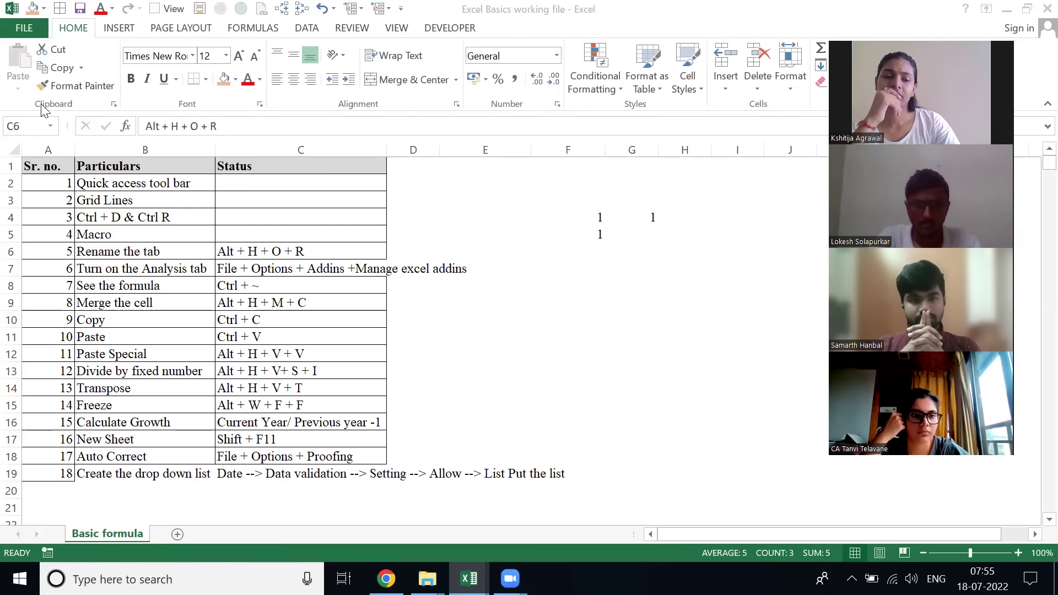
- Open the list of available Excel add-ins from Excel's options and close it without changes
left_click(24, 29)
left_click(24, 30)
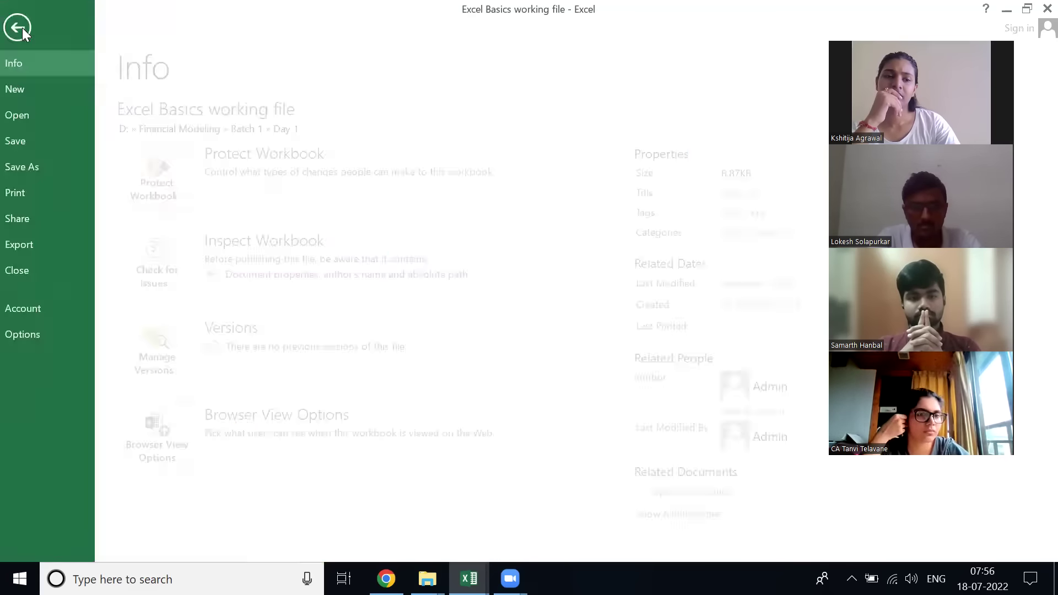
left_click(55, 337)
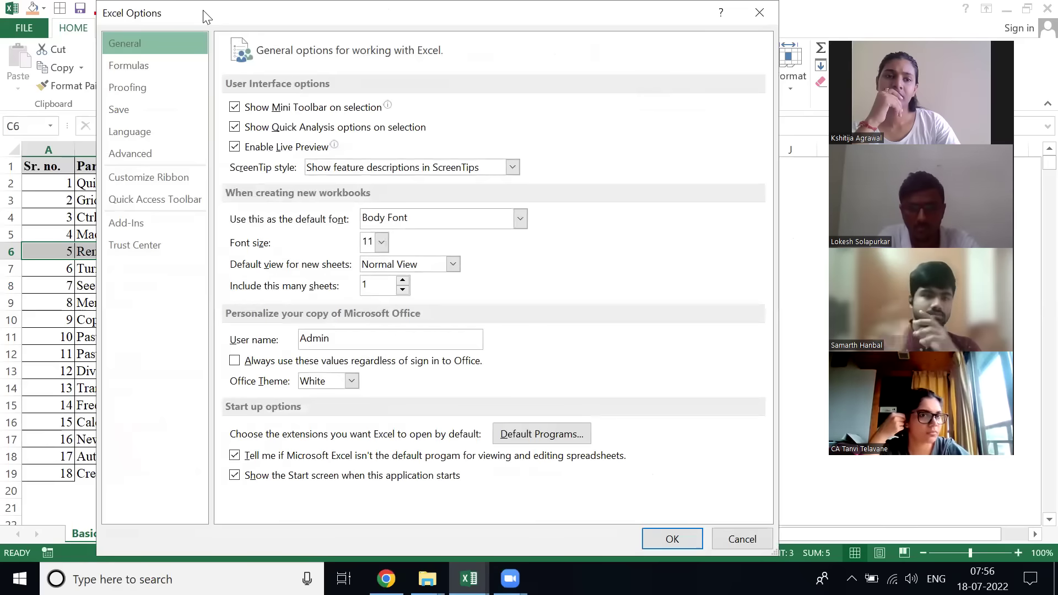
left_click_drag(203, 11, 208, 10)
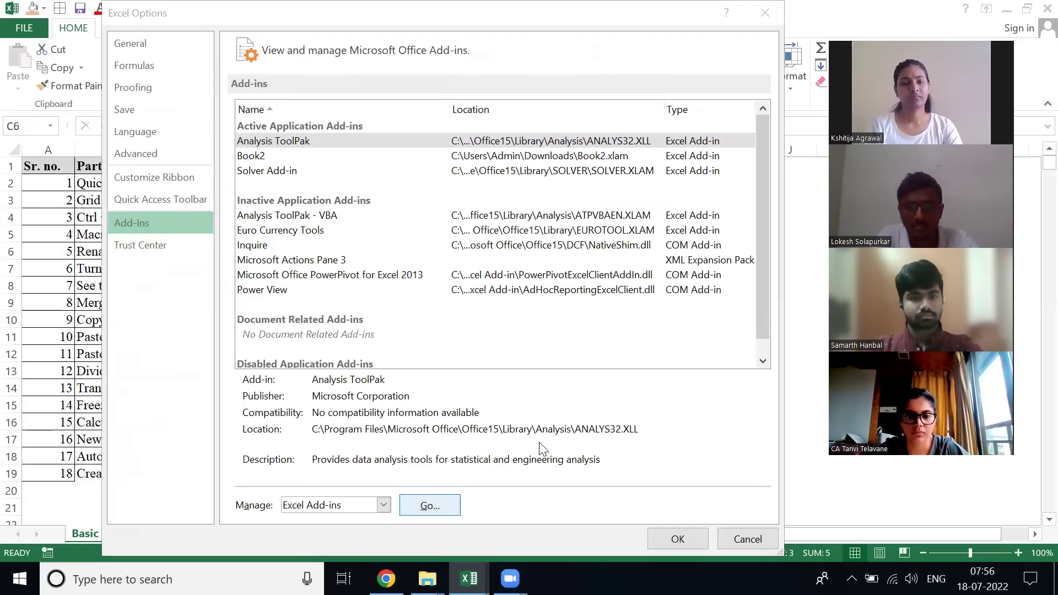
left_click(426, 505)
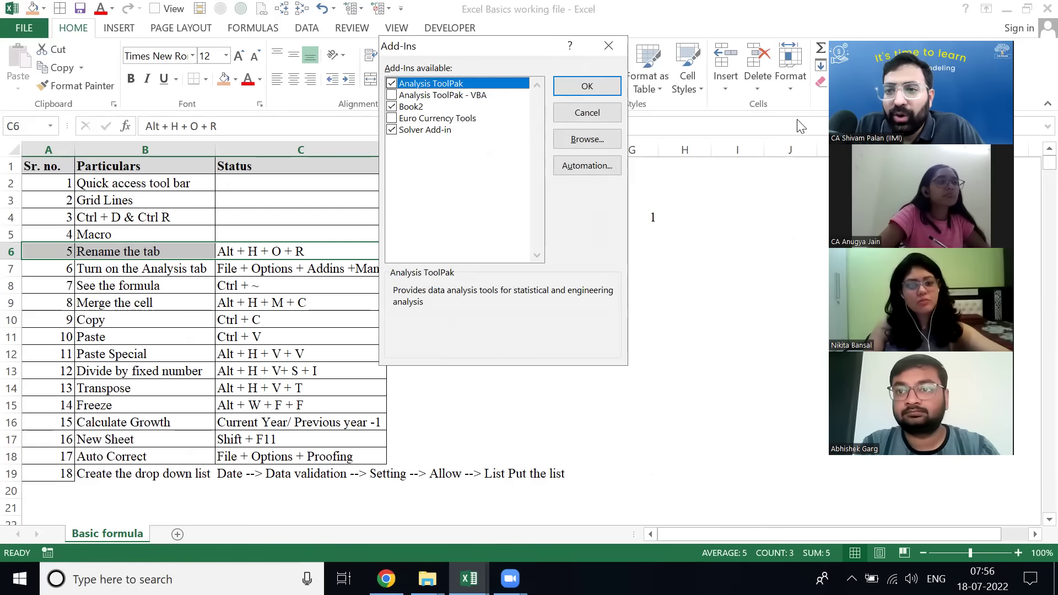
left_click(609, 46)
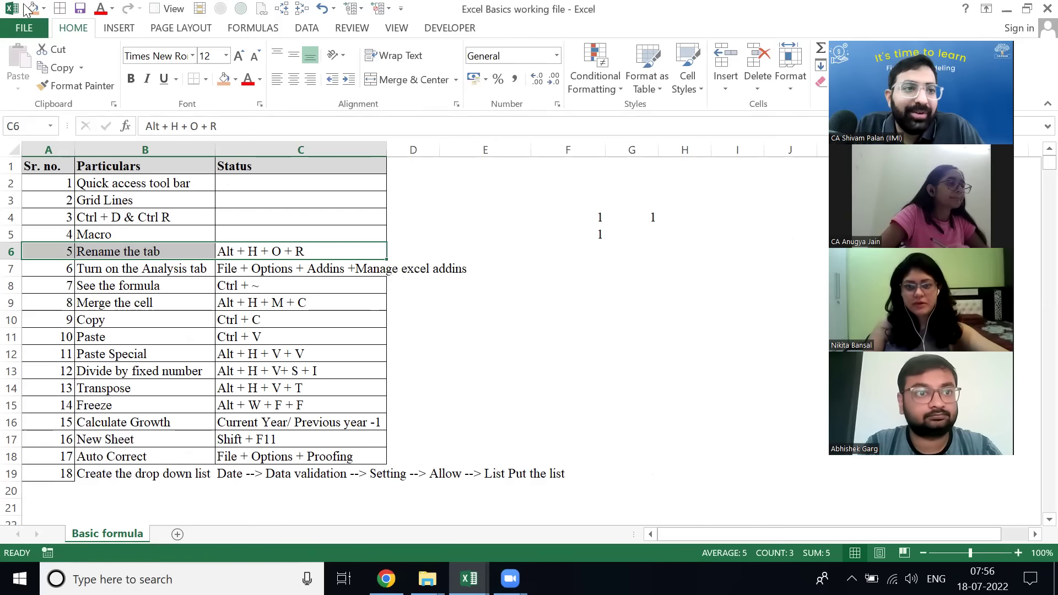
- Review the available Excel add-ins once more, close the list unchanged, and show the Data Analysis and Solver commands
left_click(32, 28)
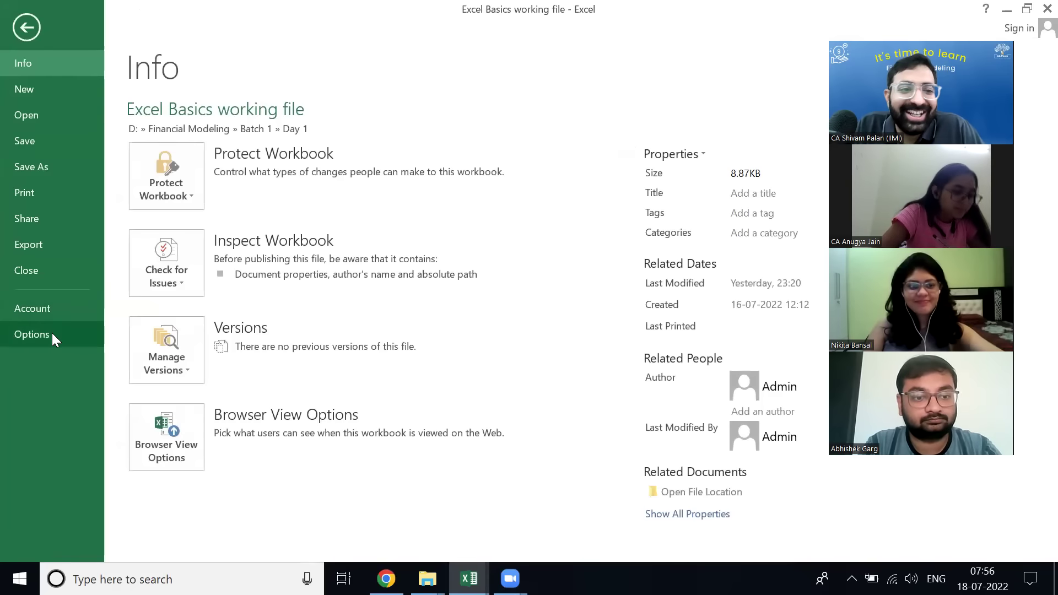
left_click(52, 333)
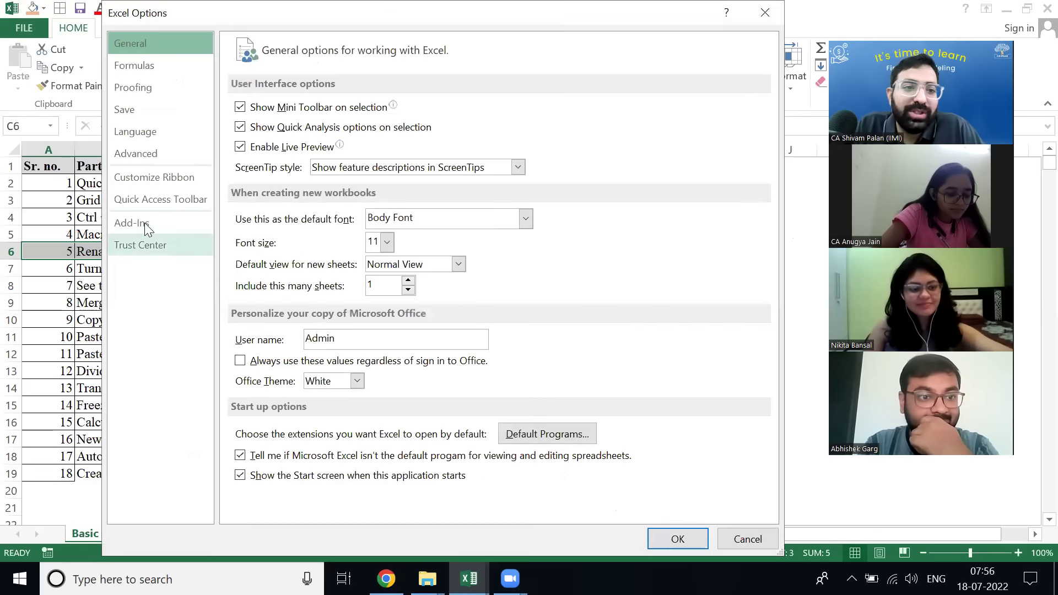
left_click(146, 225)
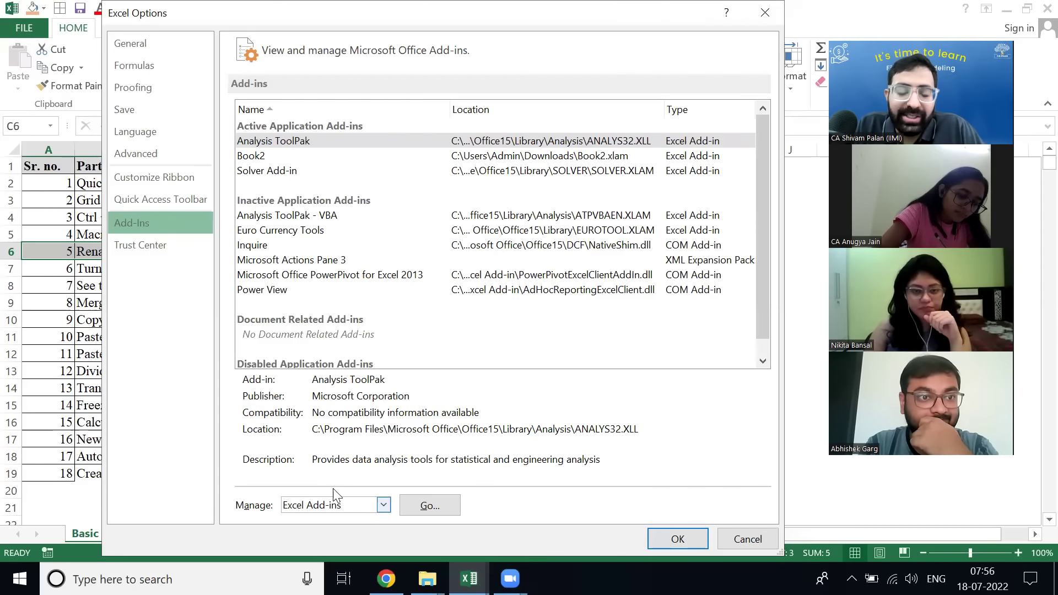
key("Tab")
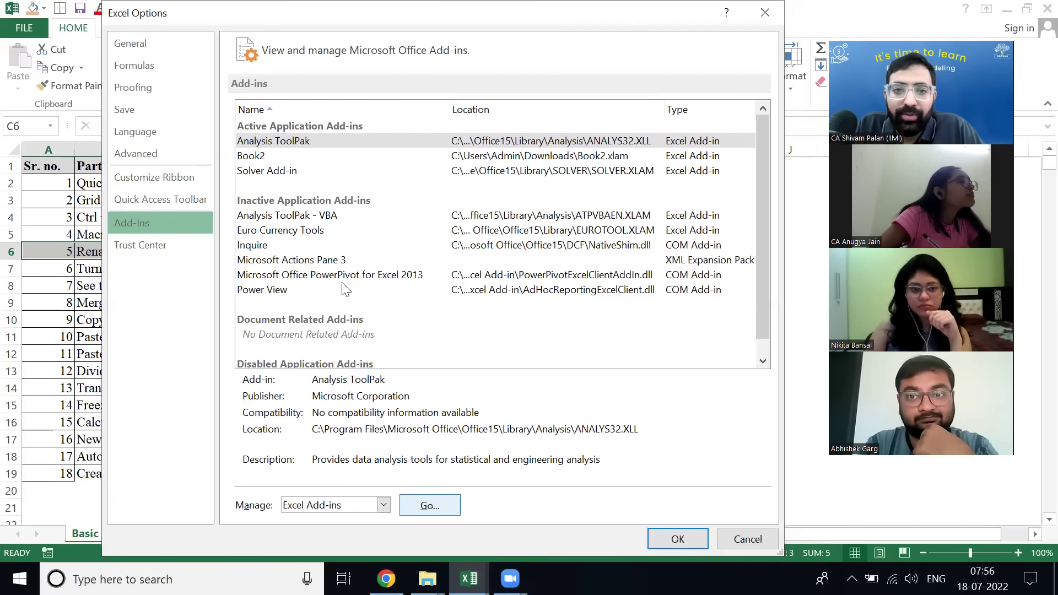
key("Return")
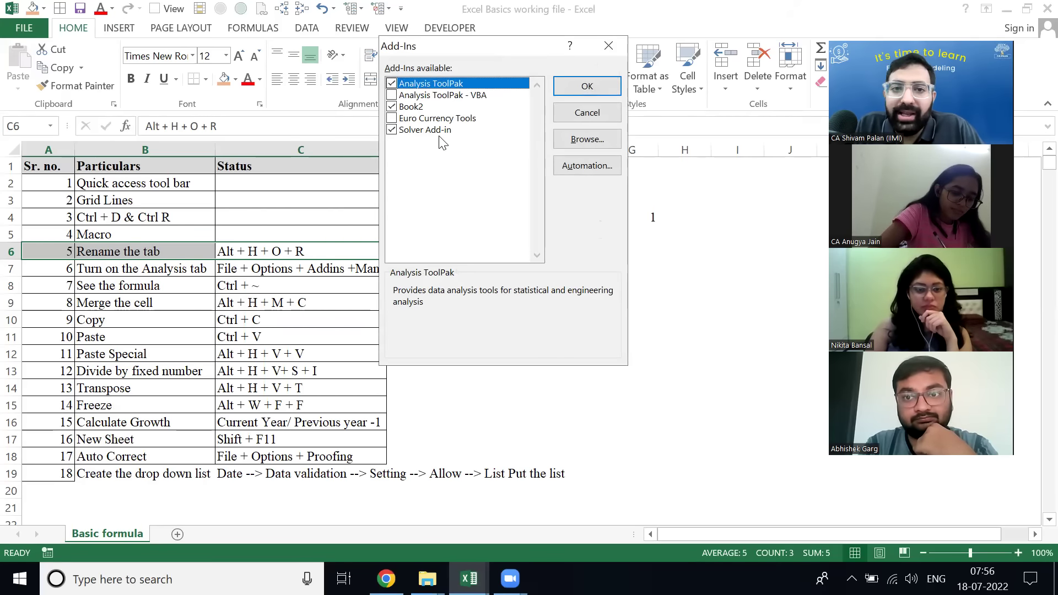
left_click(607, 45)
left_click(306, 28)
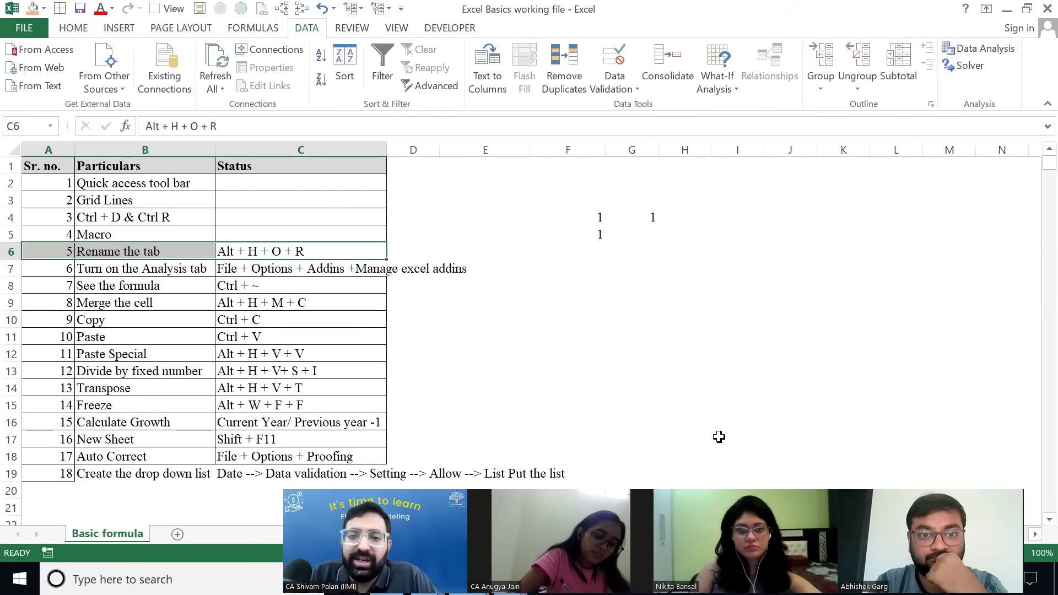
left_click_drag(718, 478, 700, 184)
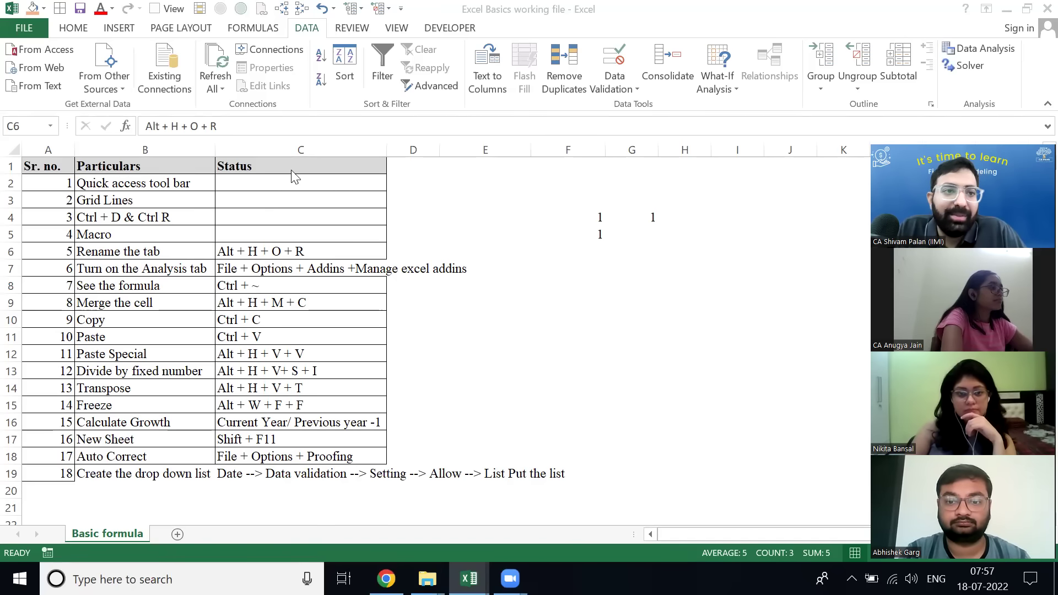
- Manage the Excel add-ins from Excel's options and accept the list with Analysis ToolPak, Book2 and Solver Add-in enabled
left_click(22, 29)
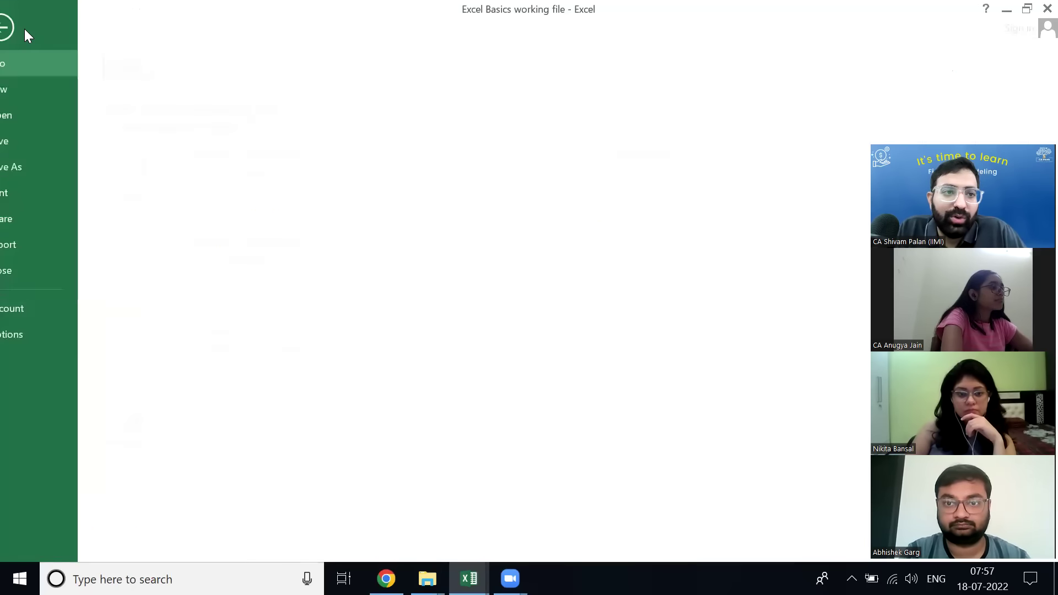
left_click(62, 330)
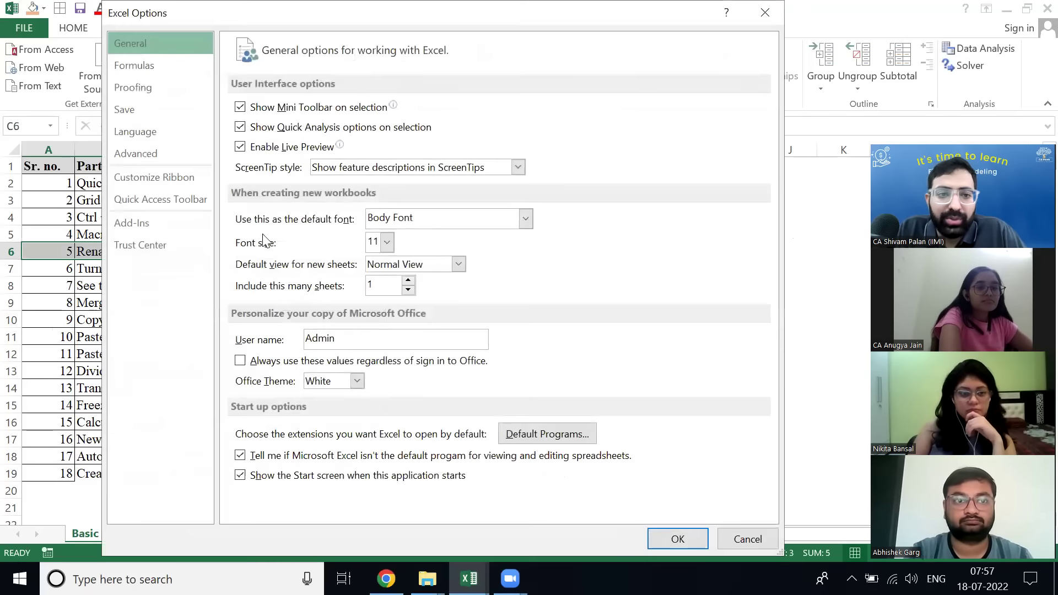
left_click(171, 223)
left_click_drag(264, 14, 251, 15)
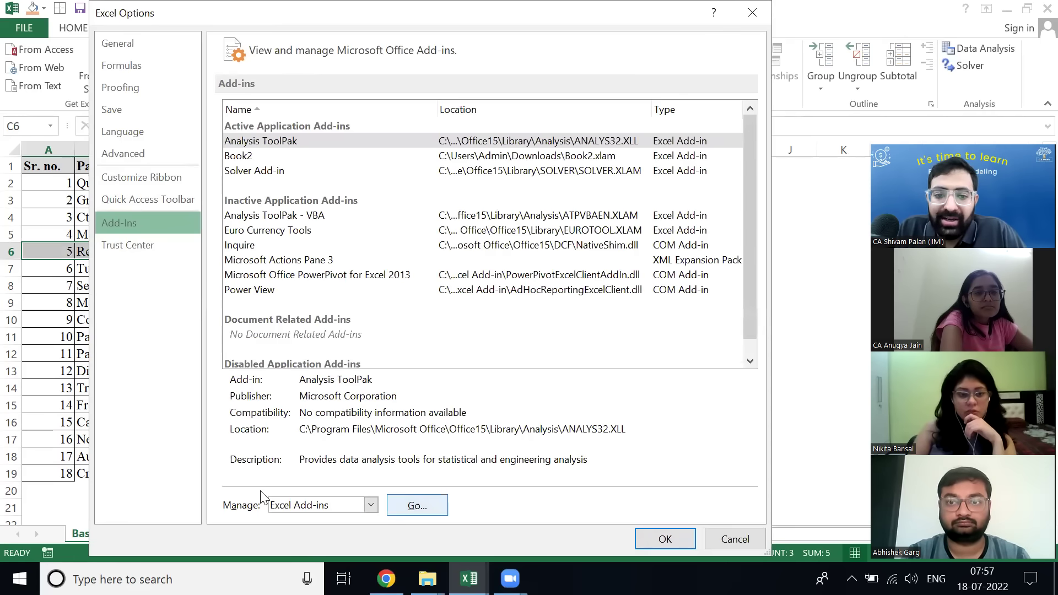
left_click(418, 506)
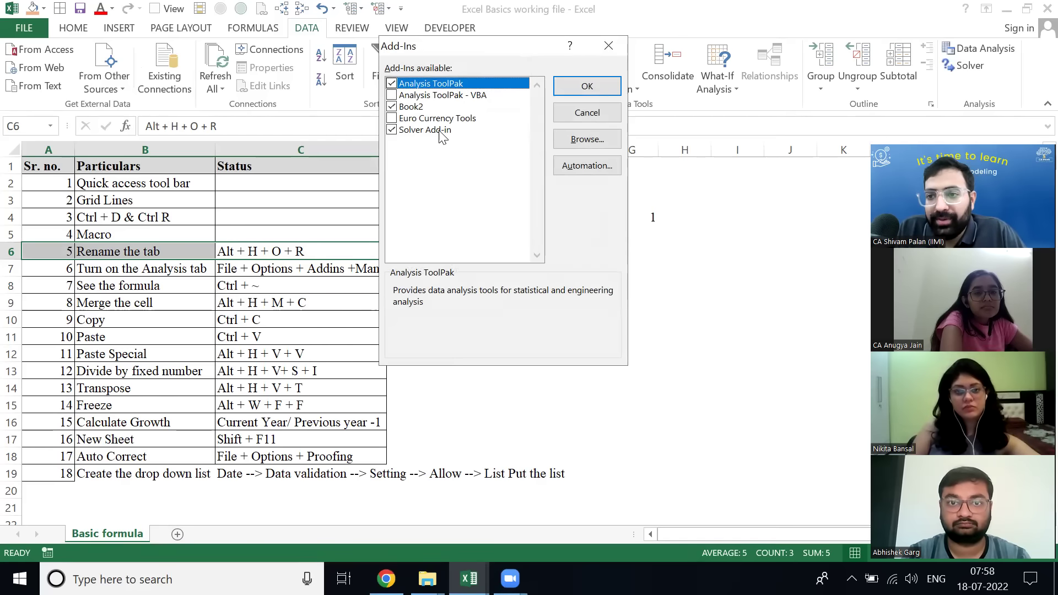
left_click(585, 94)
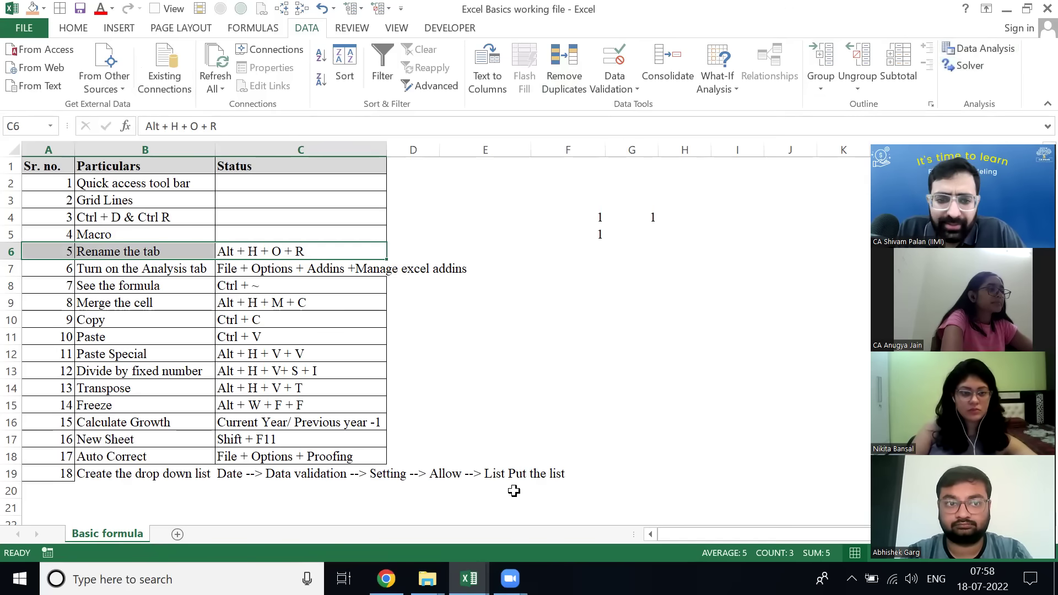
- Enter Done in cell D7 beside the Turn on the Analysis tab topic and move to cell F8
left_click(457, 373)
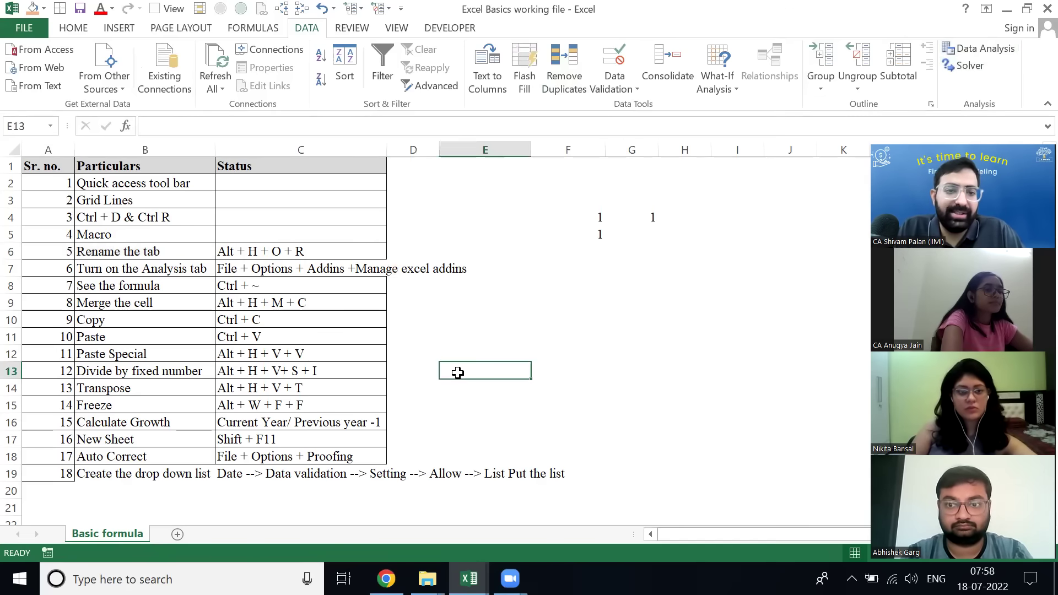
key("Up")
key("Left")
key("ctrl+Up")
key("Down")
key("Down")
key("Down")
key("Down")
key("Down")
key("Down")
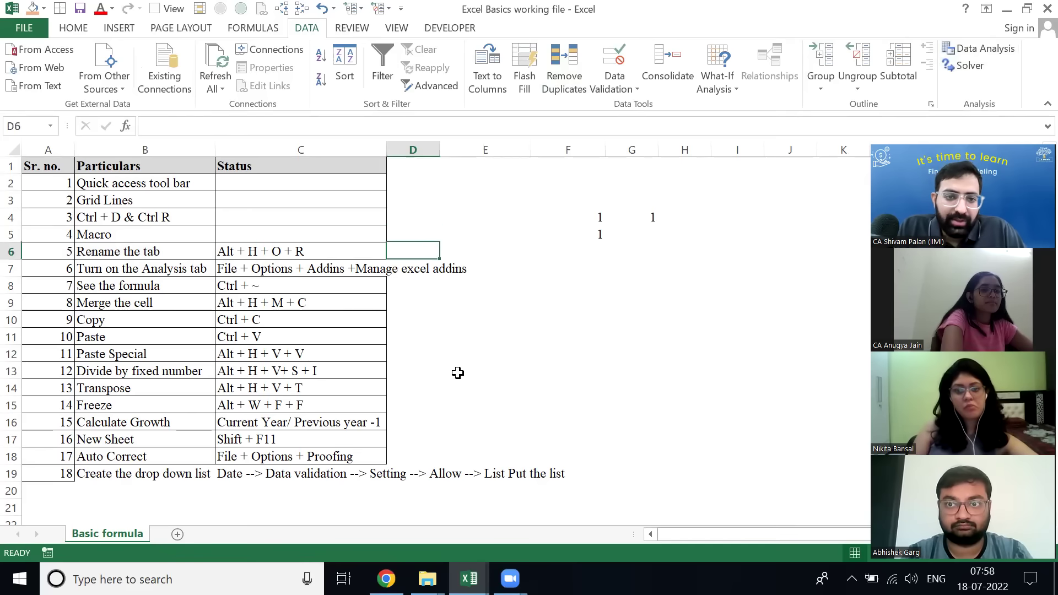
type("Done")
key("Return")
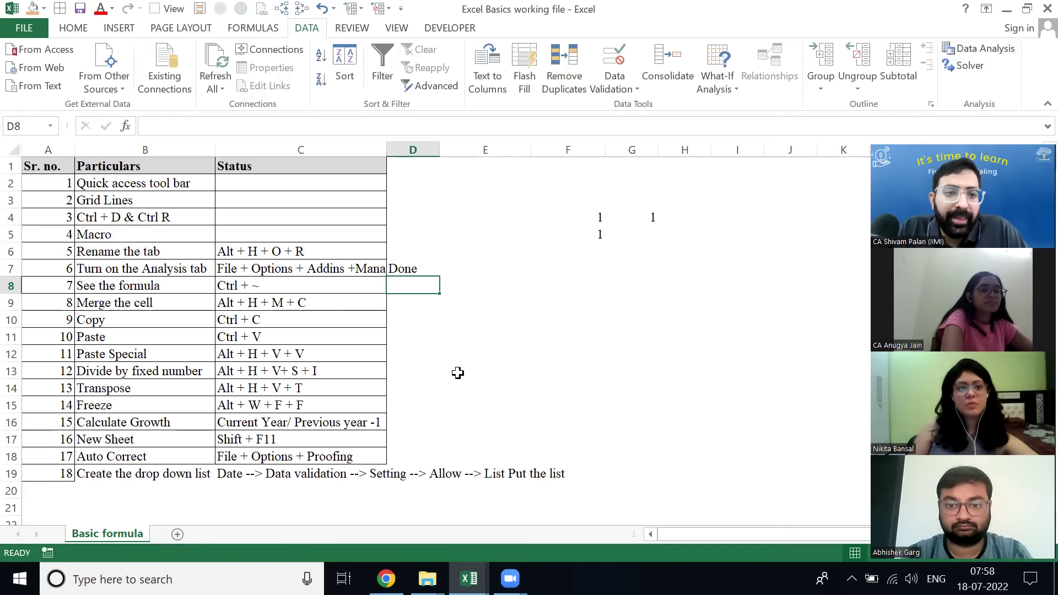
key("Right")
key("Right")
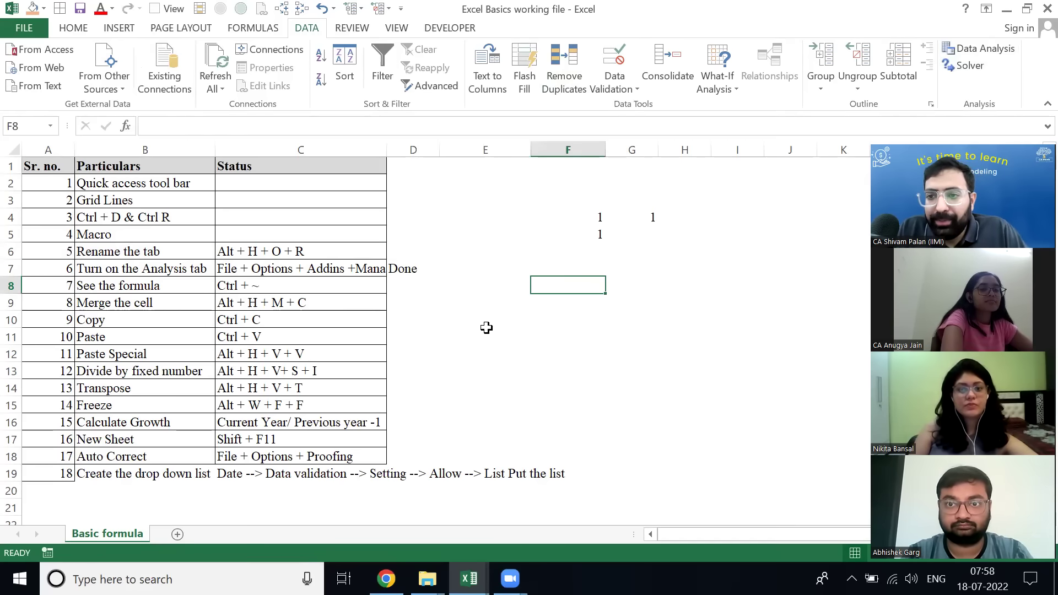
- Enter 1 in cell F8 and the formula =F8+1 in cell F9
left_click_drag(1021, 133, 888, 7)
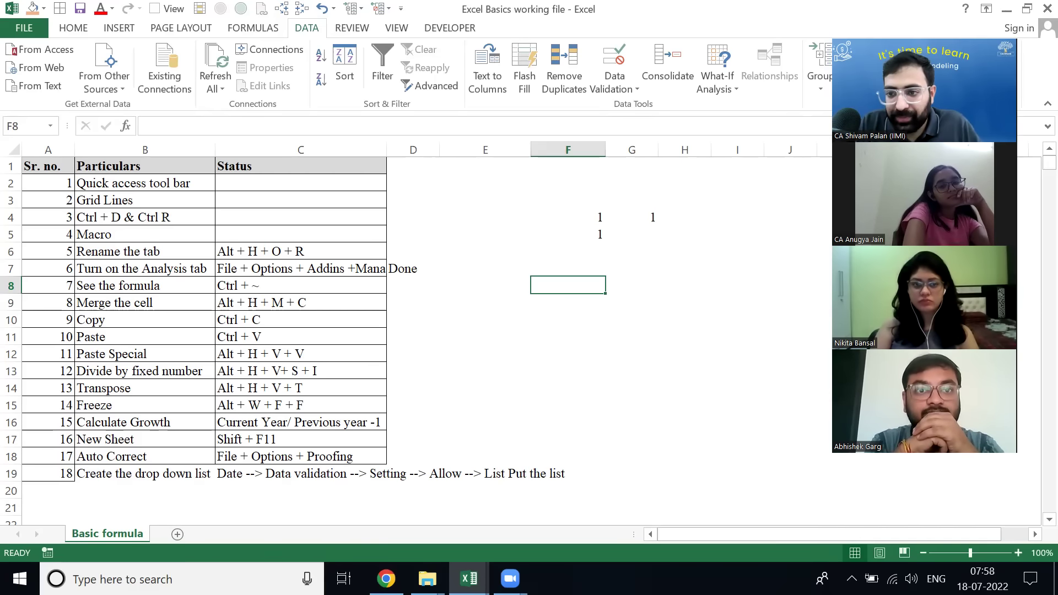
type("1")
key("Return")
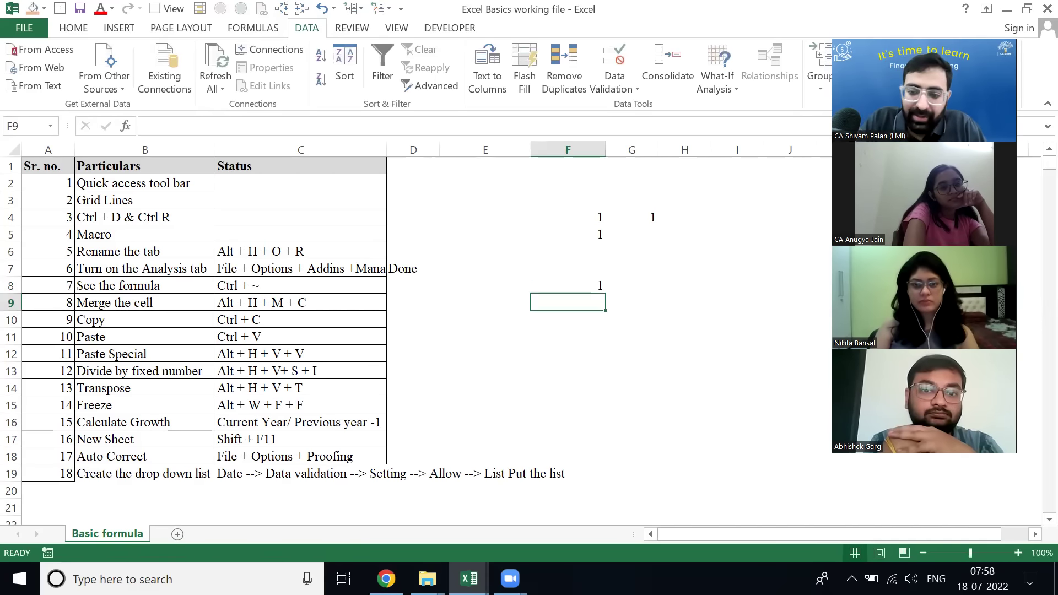
type("=")
key("Up")
type("+")
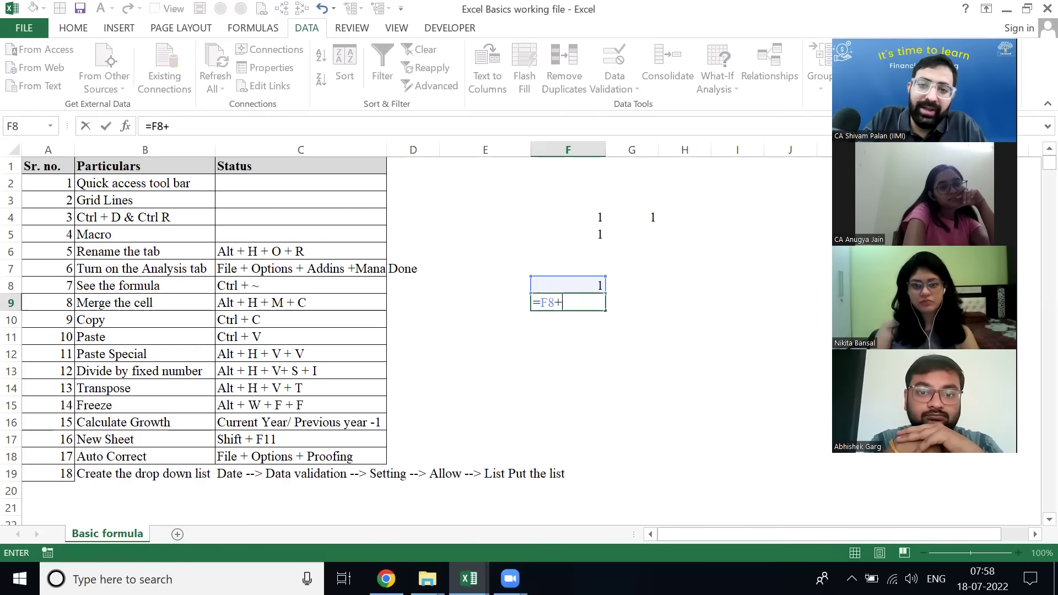
key("ctrl+Return")
- Fill the formula in F9 down through cell F14
key("shift+Down")
key("shift+Down")
key("shift+Down")
key("shift+Down")
key("shift+Down")
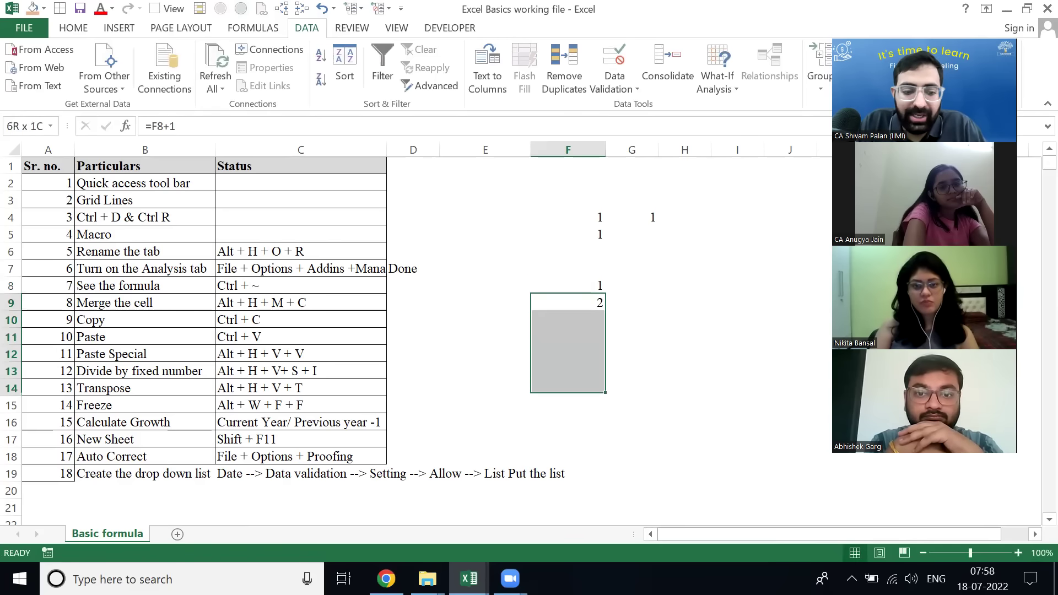
key("ctrl+d")
- Set the starting value of the number series in F8 to 5
key("Up")
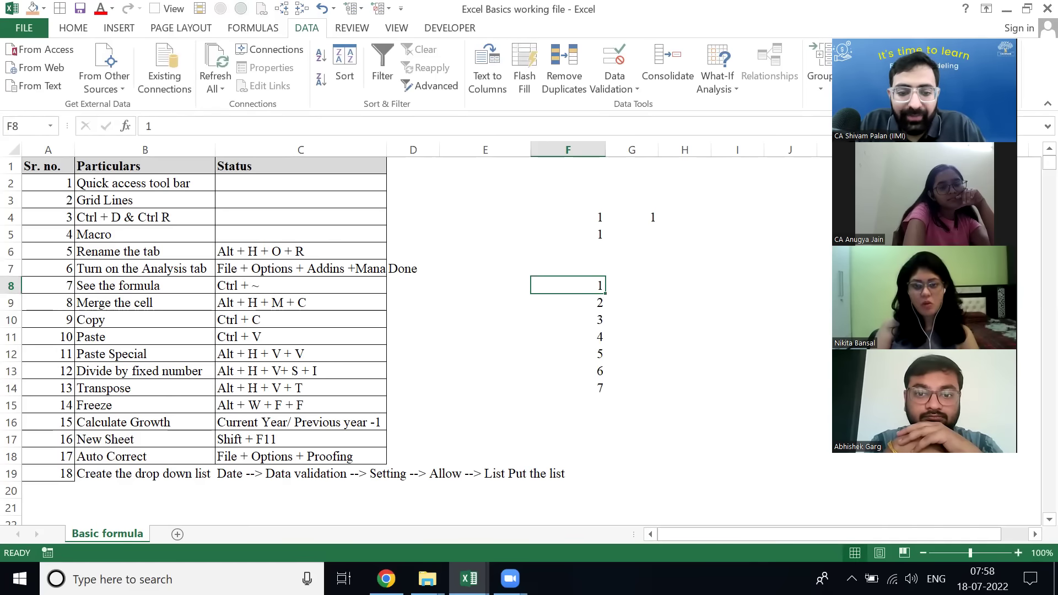
type("5")
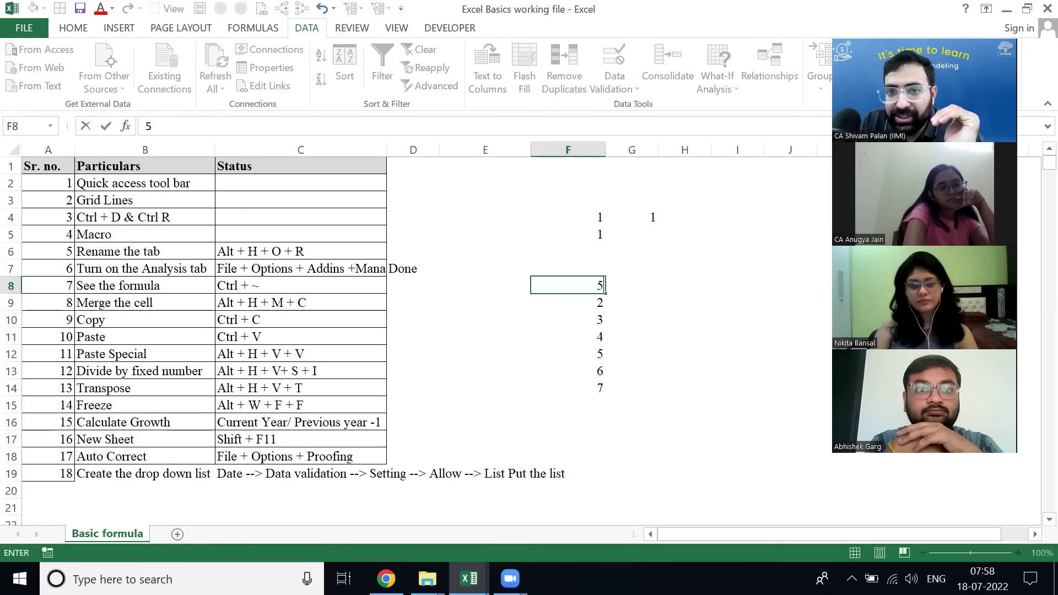
key("ctrl+Return")
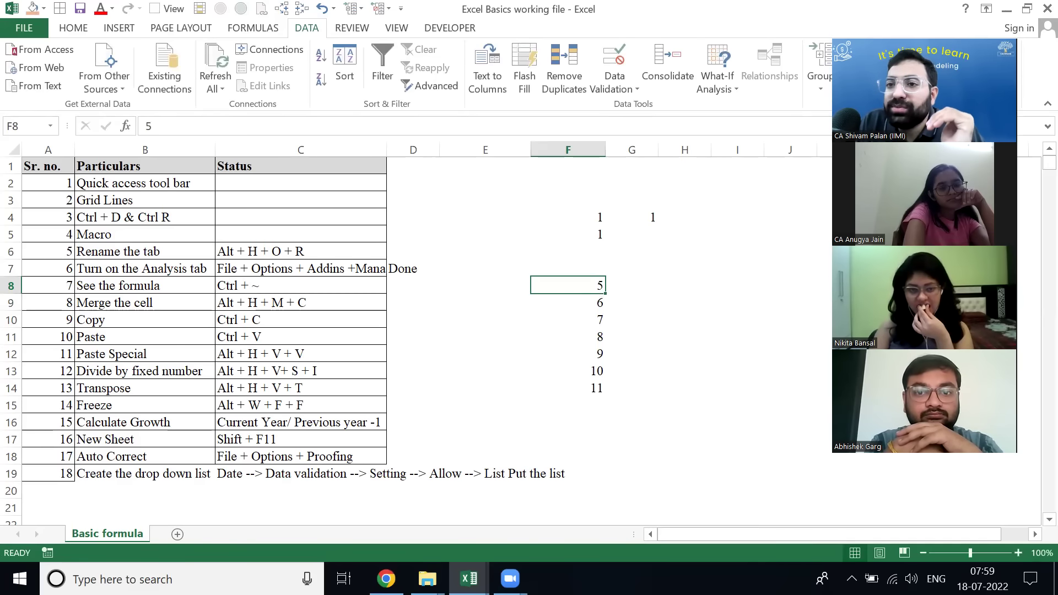
- Select the number series and examine its cells from F8 through F14
key("Down")
key("shift+Down")
key("shift+Down")
key("shift+Down")
key("shift+Down")
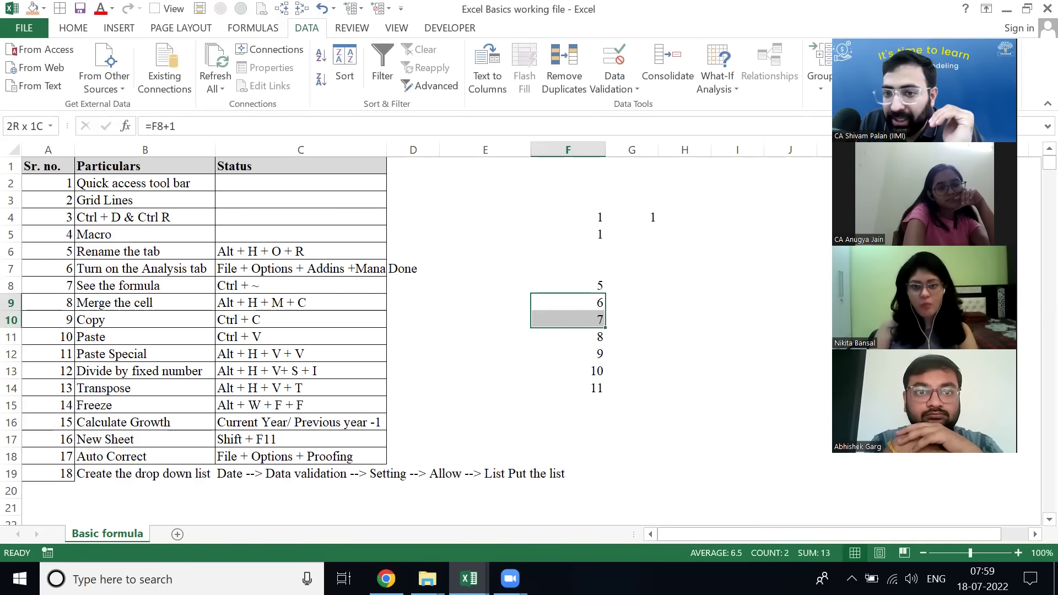
key("Up")
key("shift+Down")
key("shift+Down")
key("shift+Down")
key("shift+Down")
key("shift+Down")
key("shift+Down")
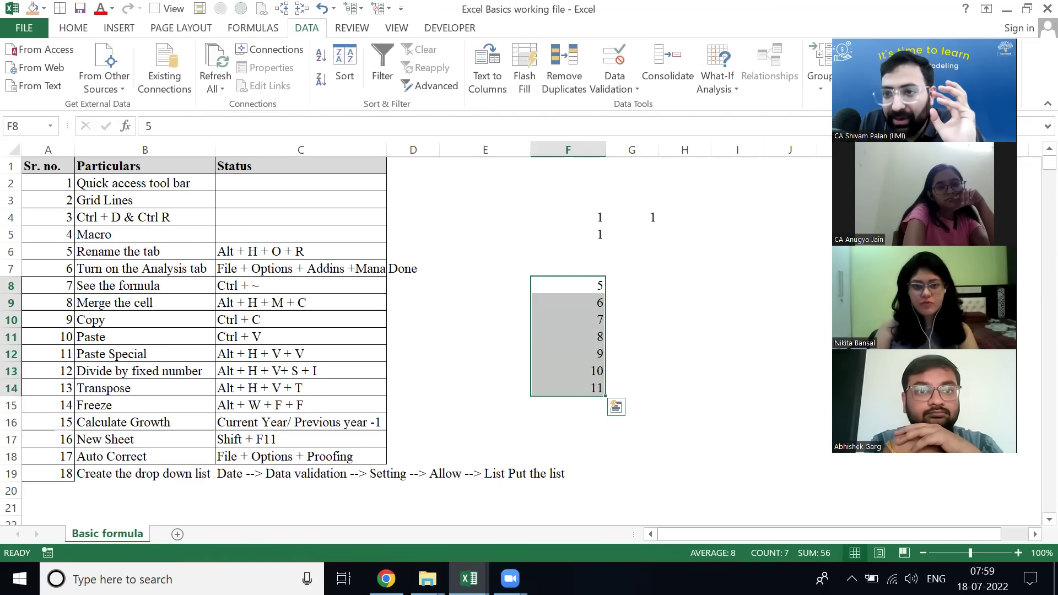
- Display the worksheet's formulas instead of values and select the formulas in F9:F14 for review
key("Right")
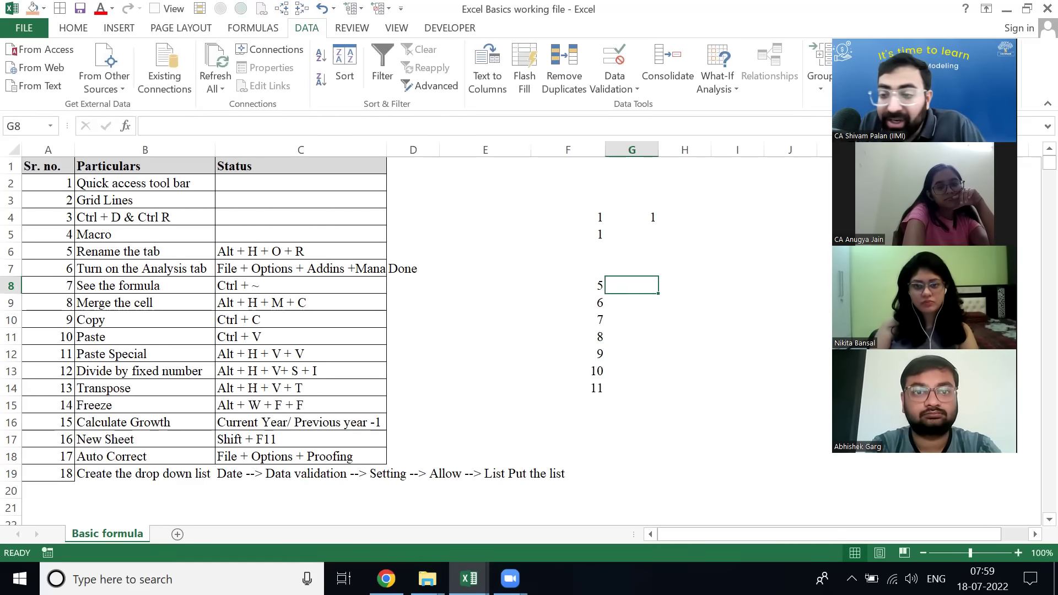
key("ctrl+grave")
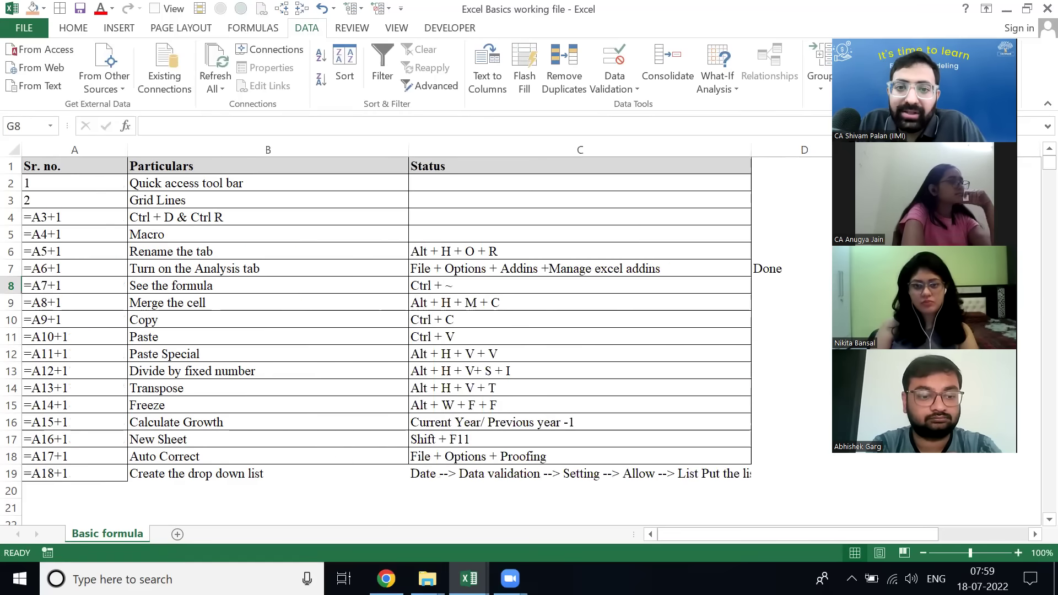
key("Right")
key("Right")
key("Right")
key("Left")
key("Left")
key("Left")
key("Left")
key("Left")
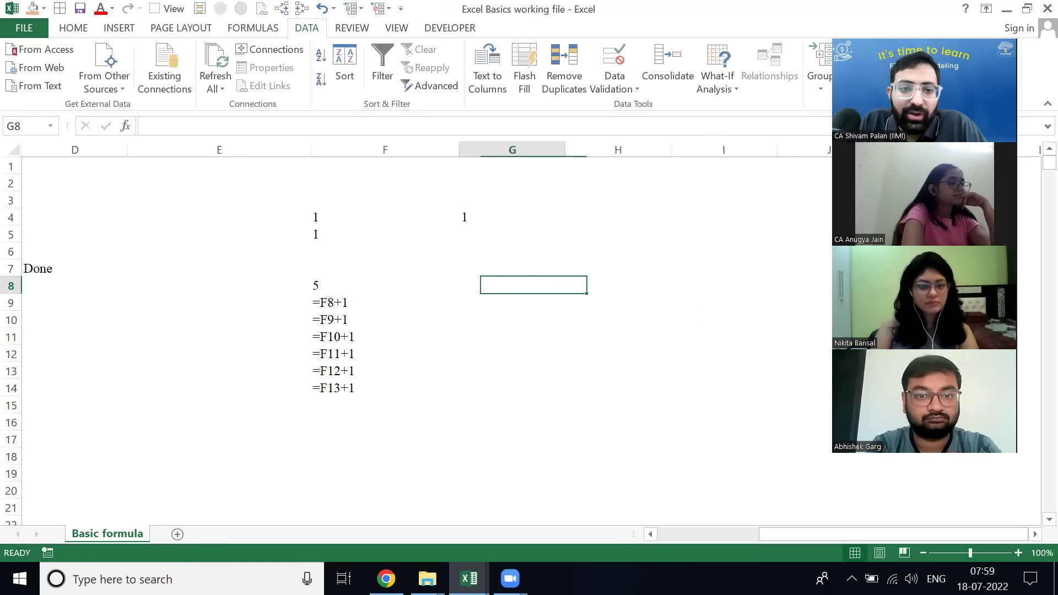
key("Down")
key("Right")
key("ctrl+shift+Down")
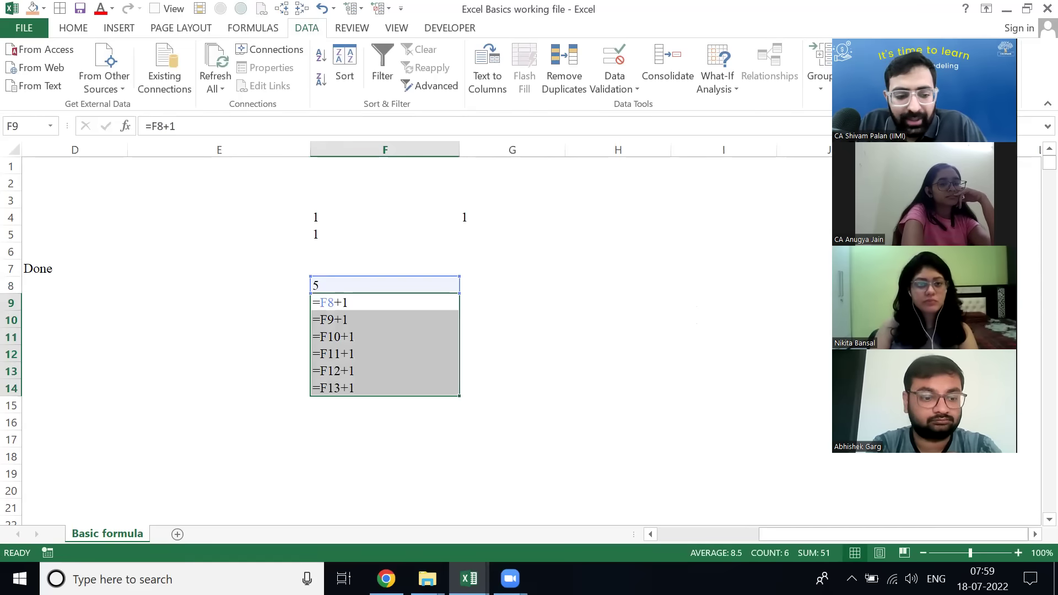
- Switch the worksheet back to displaying values and examine the shortcut text for the See the formula topic in C8
key("ctrl+grave")
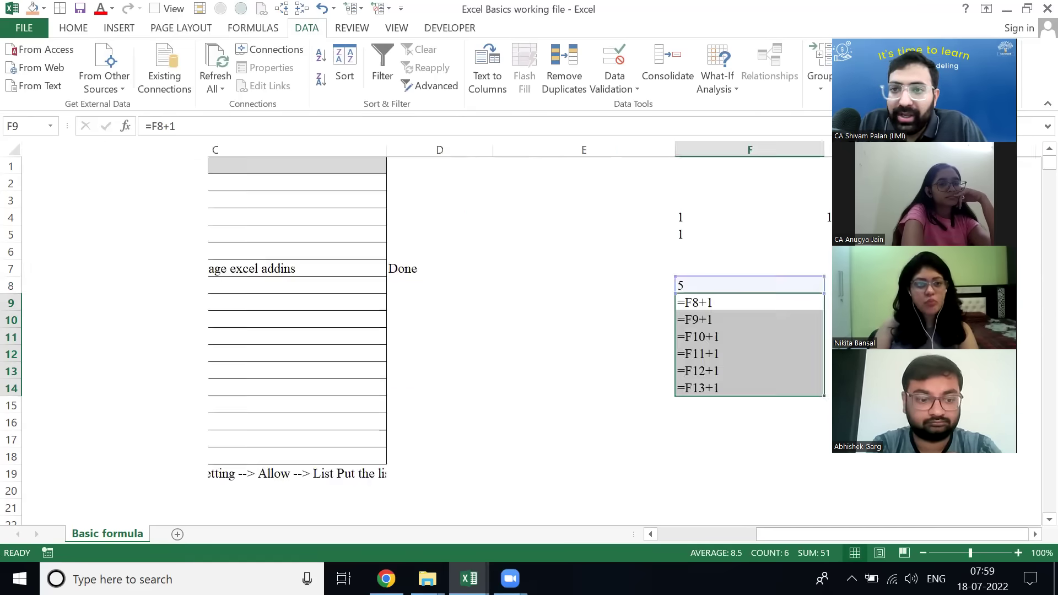
key("Left")
key("Left")
key("Left")
key("Left")
key("Up")
key("Right")
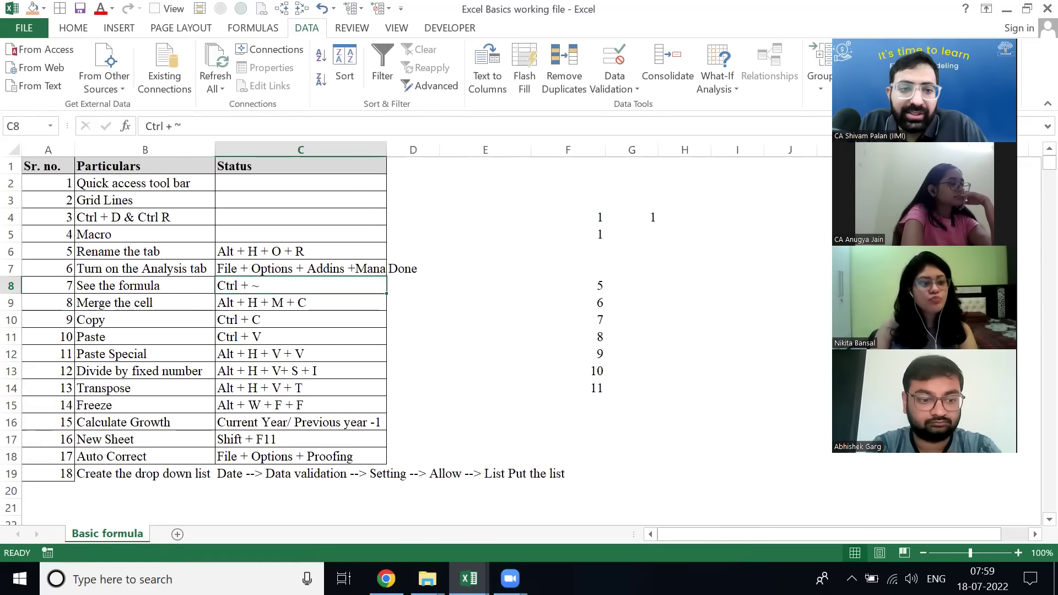
key("F2")
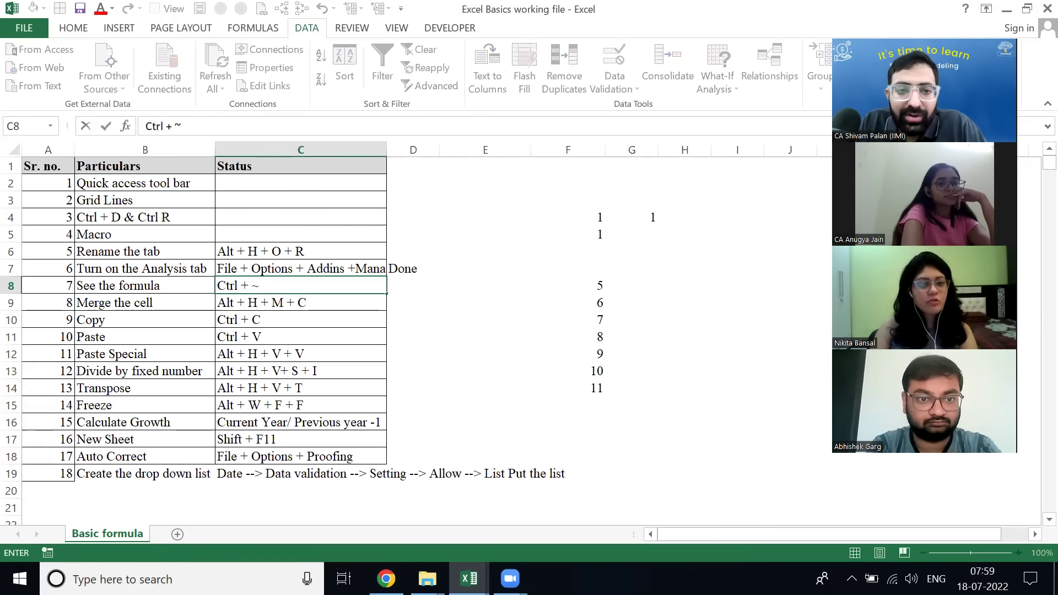
key("shift+Left")
key("shift+Right")
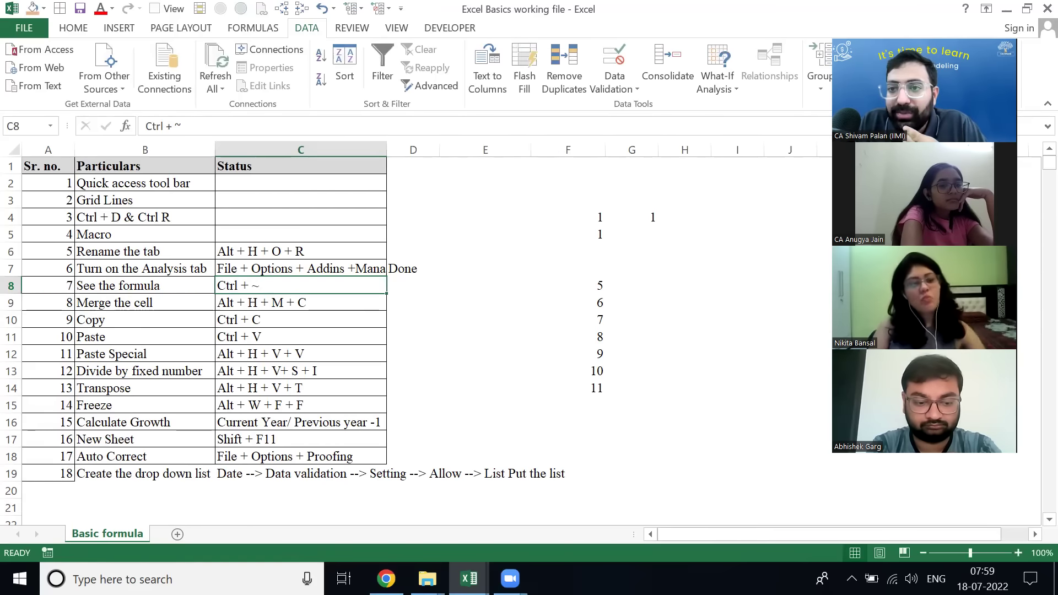
- Trace the dependents of the formula cell F9 with an arrow and recheck its formula unchanged
key("Right")
key("Right")
key("Right")
key("Right")
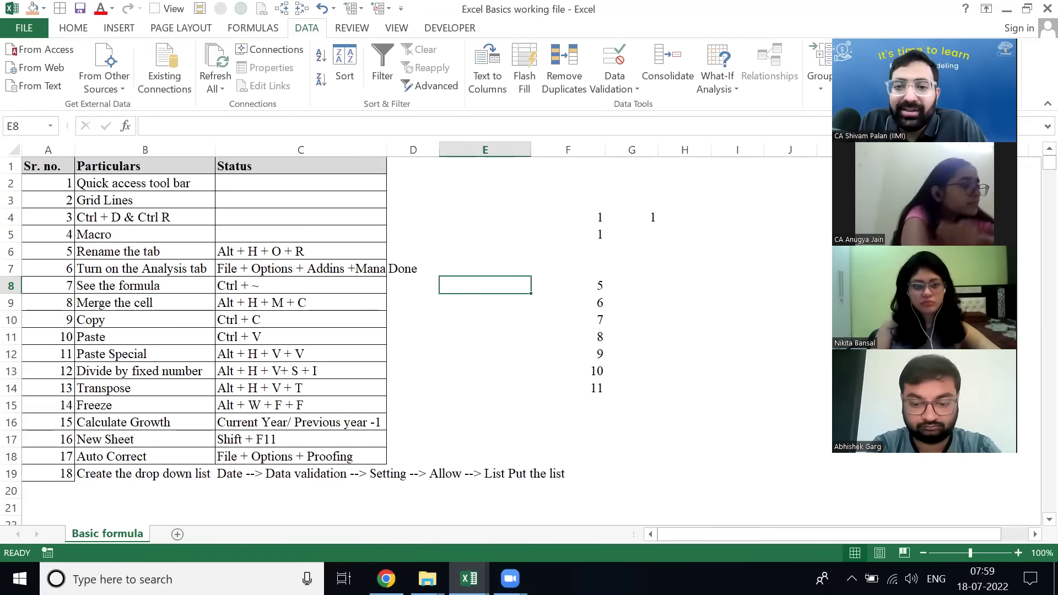
key("Left")
key("Down")
key("Up")
key("Down")
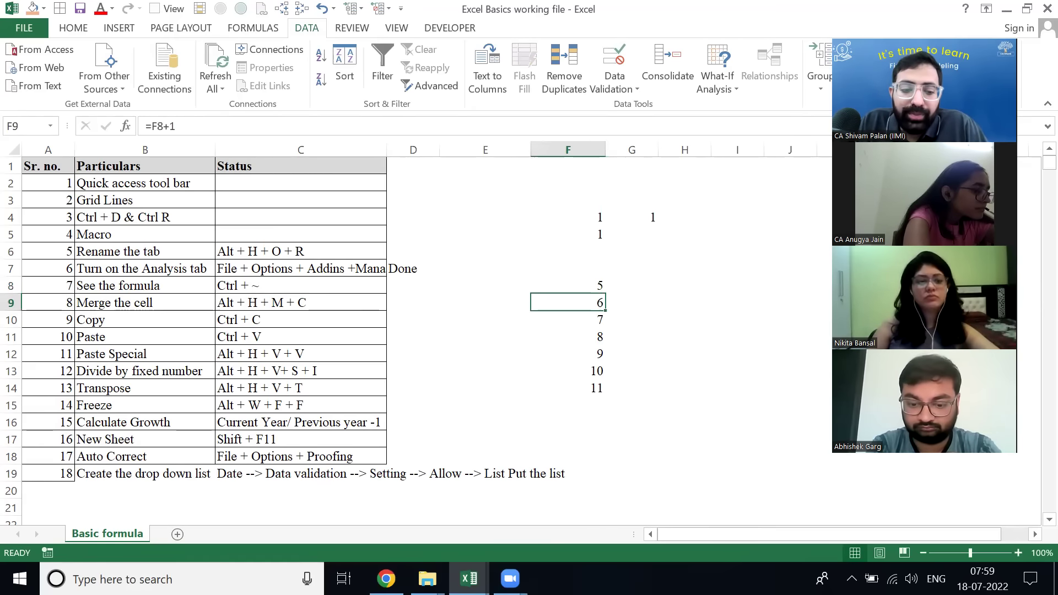
key("alt")
key("Escape")
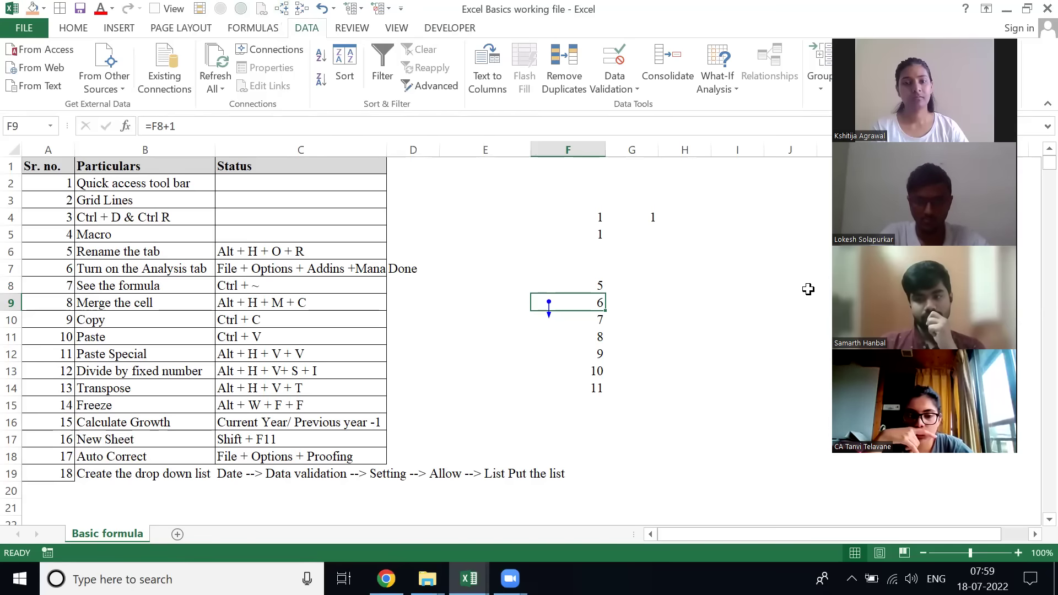
key("F2")
key("Return")
key("Up")
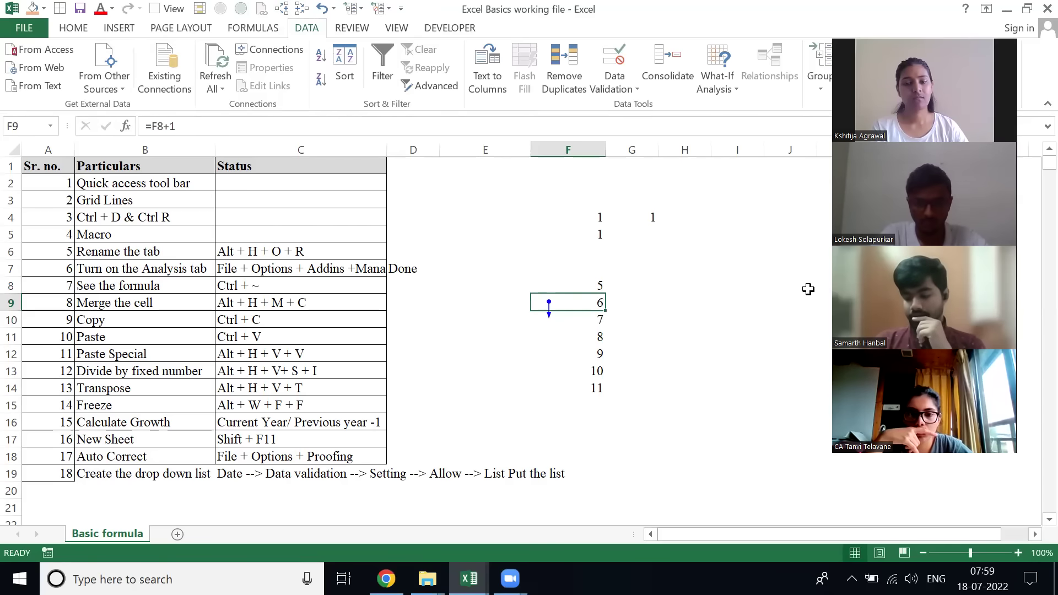
key("Down")
key("Left")
key("Left")
key("Left")
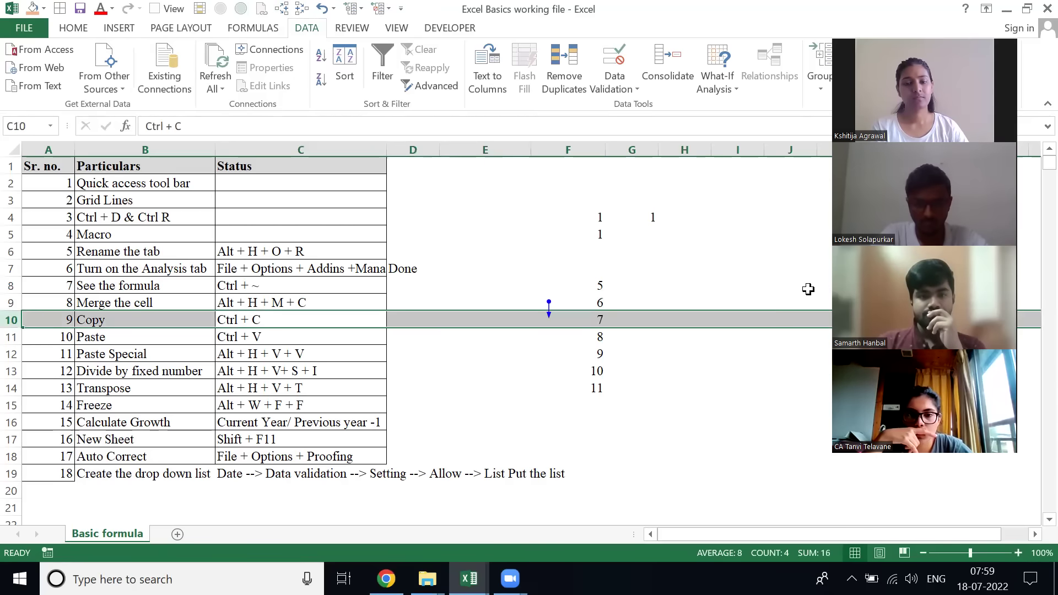
- Enter the text Particulars in cell H9
key("Up")
key("Right")
key("Right")
key("Right")
key("Right")
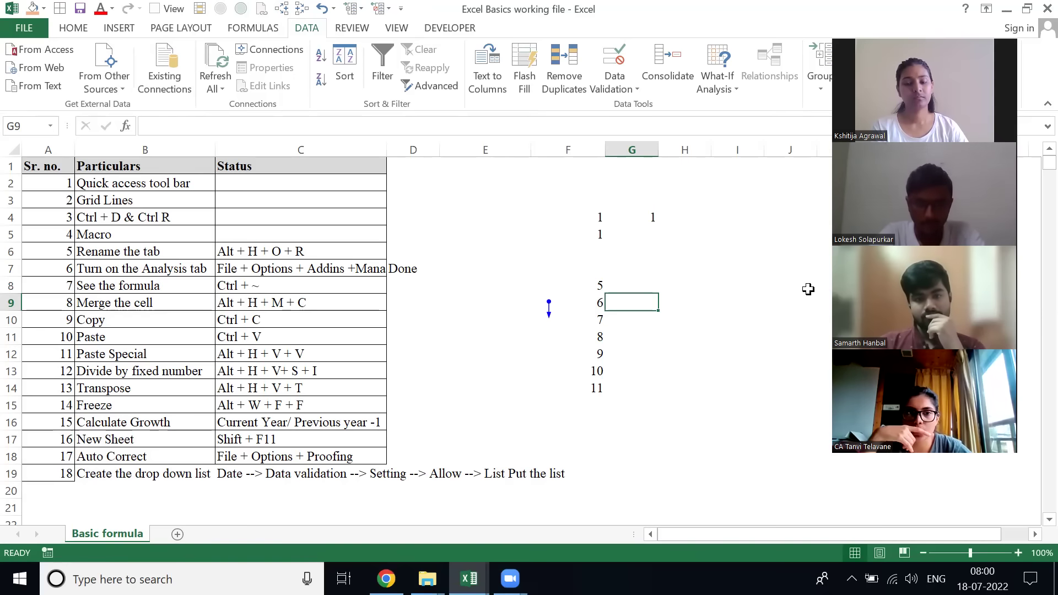
key("Right")
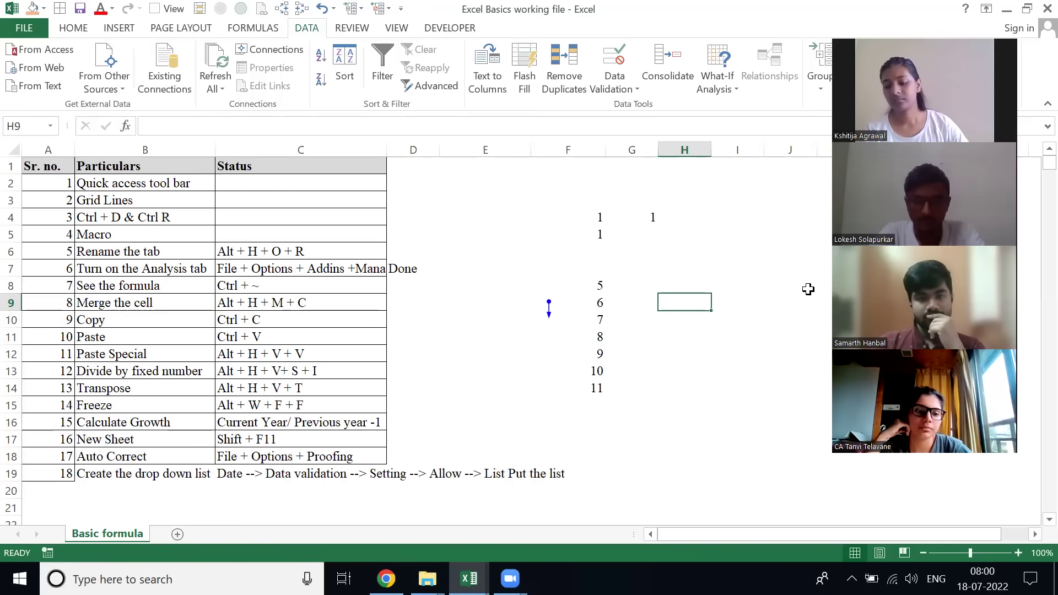
key("shift+Right")
key("shift+Right")
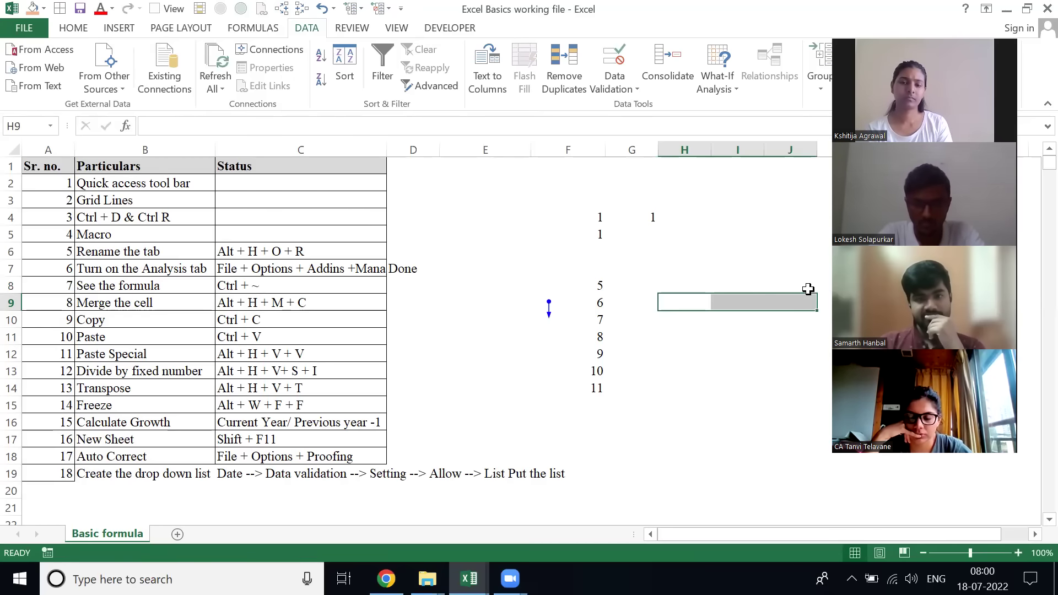
key("Left")
key("Right")
type("Pa")
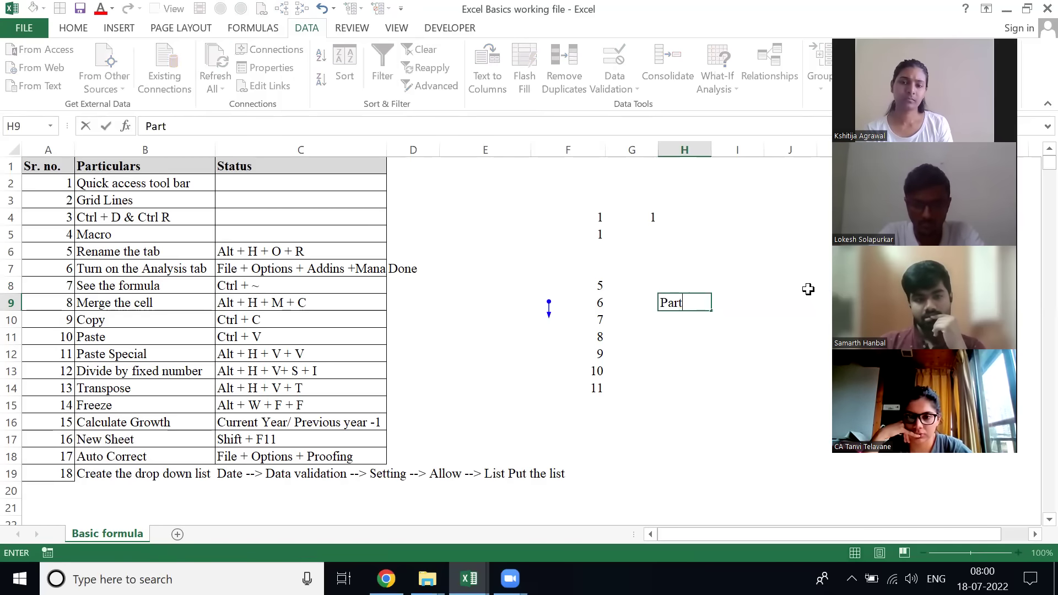
type("r")
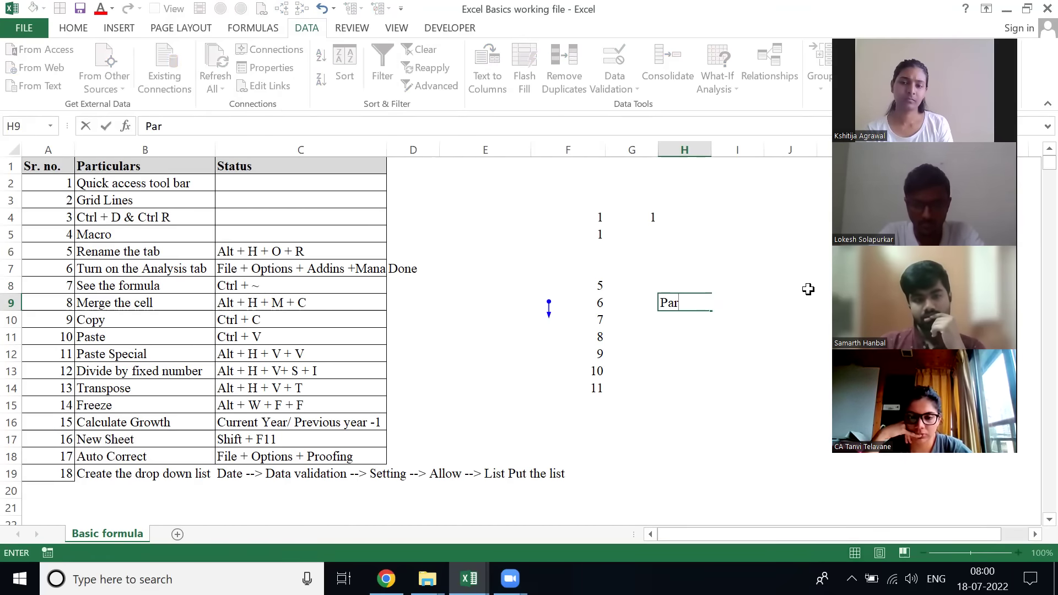
type("ticulars")
key("ctrl+Return")
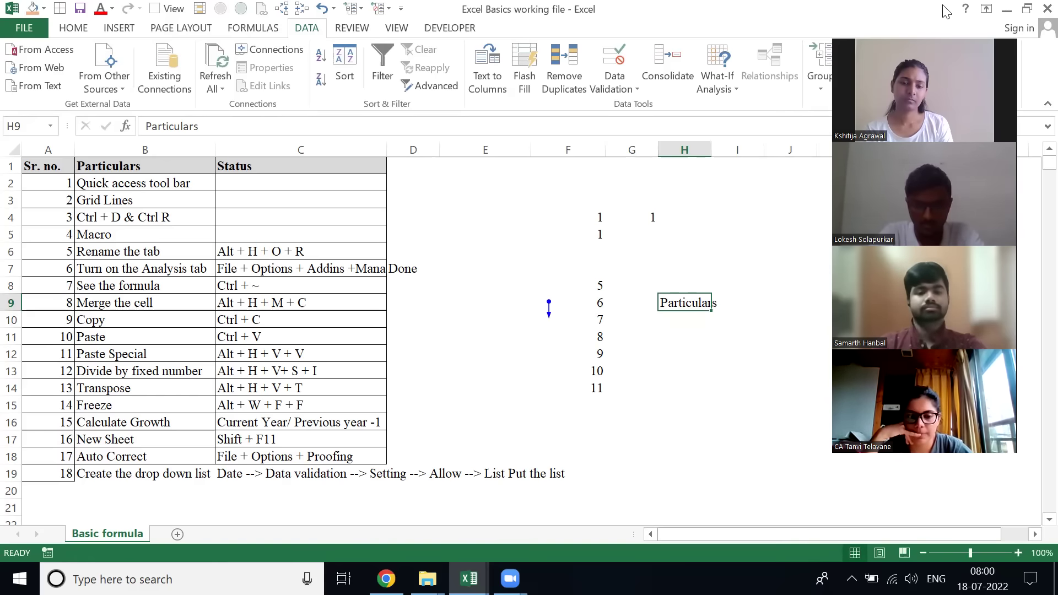
- Merge and center the Particulars text across cells H9:J9
left_click_drag(940, 29, 691, 2)
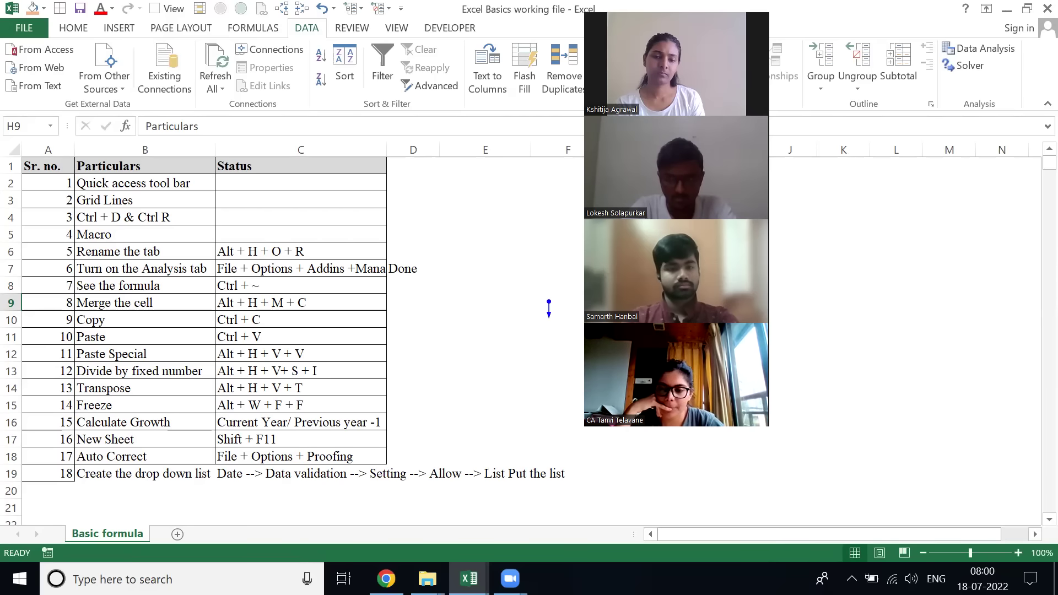
left_click_drag(692, 3, 980, 78)
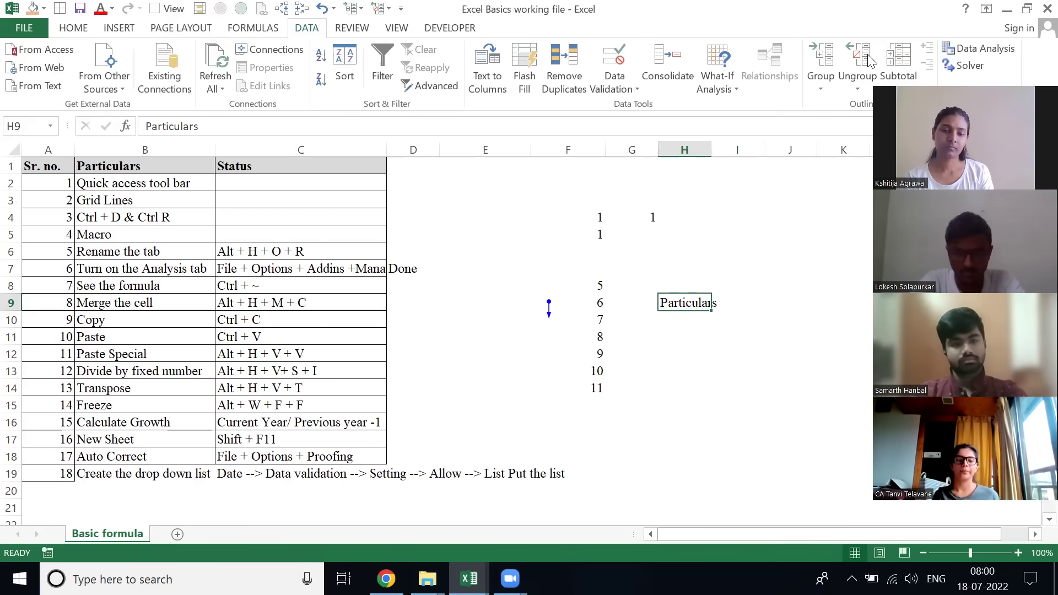
key("shift+Right")
key("shift+Right")
key("alt")
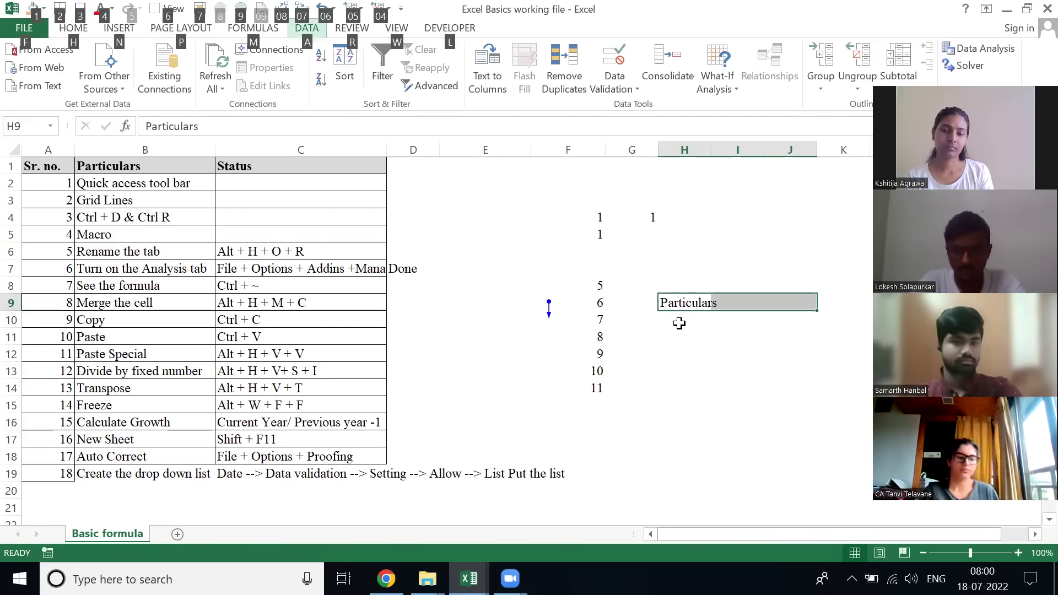
key("h")
key("m")
key("c")
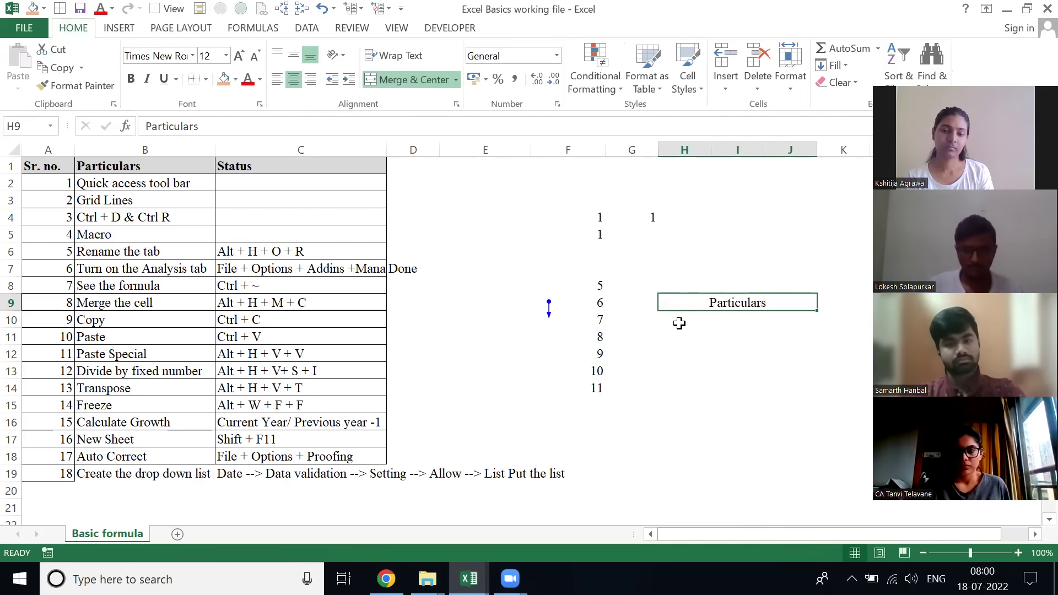
- Copy the merged Particulars cell to the cells starting at K9, delete the copy and return to H9
key("ctrl+c")
key("Right")
key("ctrl+v")
key("Escape")
key("Right")
key("Left")
key("BackSpace")
key("Escape")
key("Delete")
key("Left")
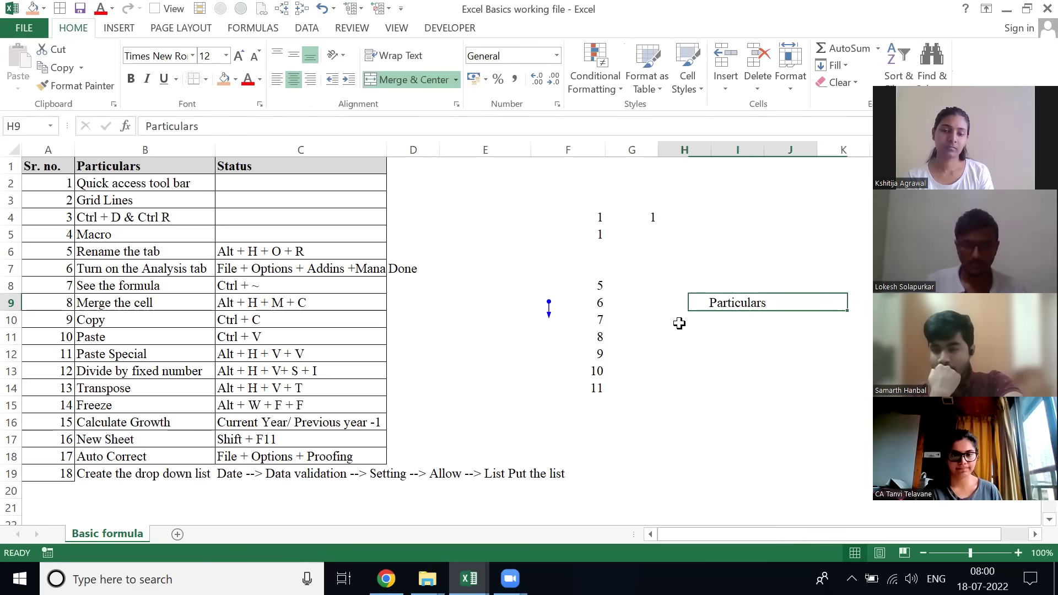
- Return to the topic list and select the Copy topic's shortcut in cell C10
key("Down")
key("Up")
key("ctrl+Left")
key("ctrl+Left")
key("ctrl+Left")
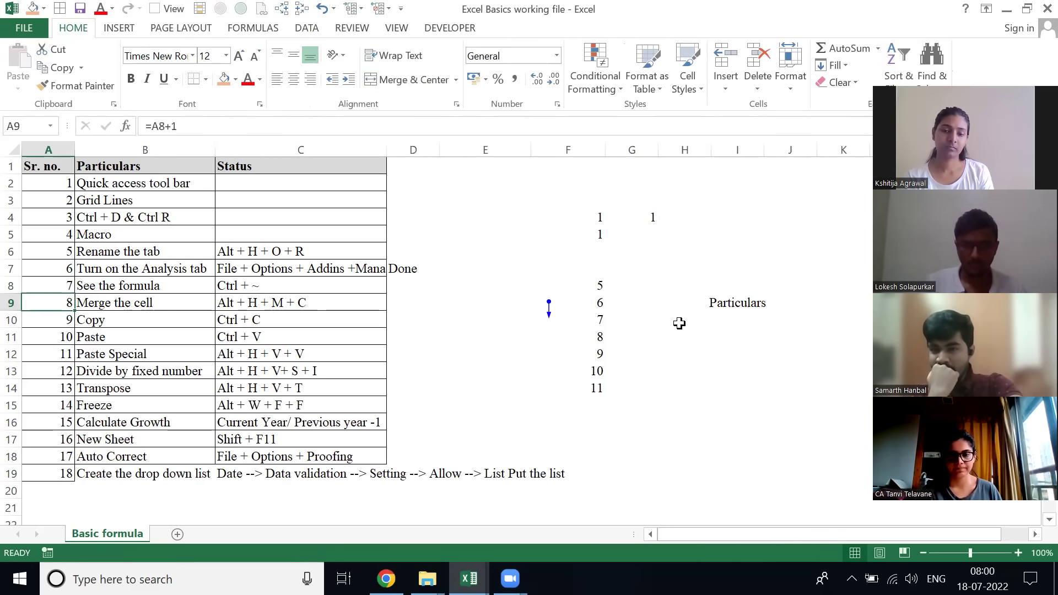
key("shift+space")
key("Right")
key("Right")
key("Down")
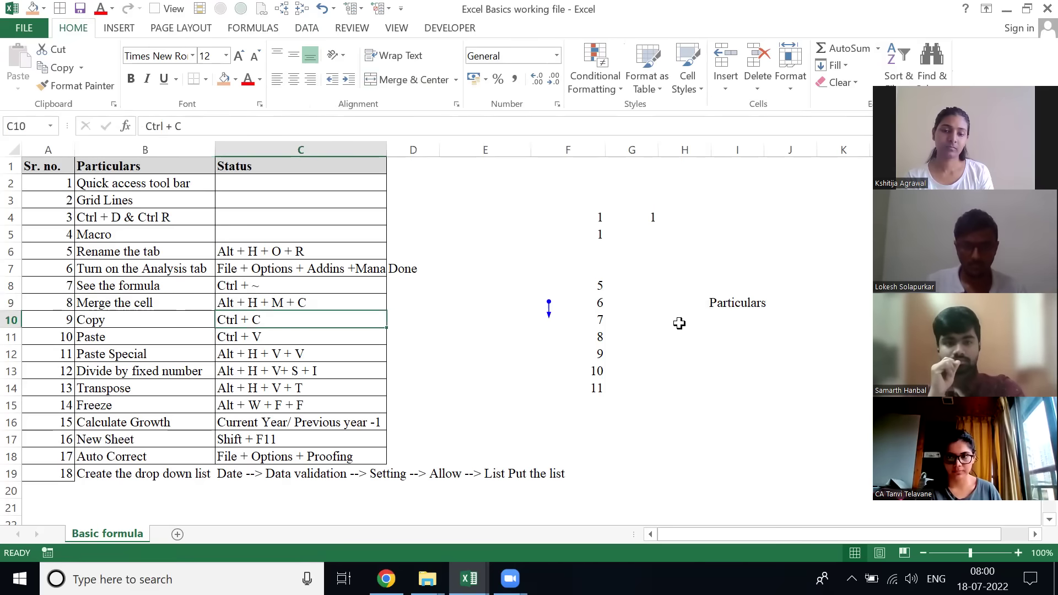
- Highlight the Copy and Paste topic rows in the topic list
key("ctrl+shift+Left")
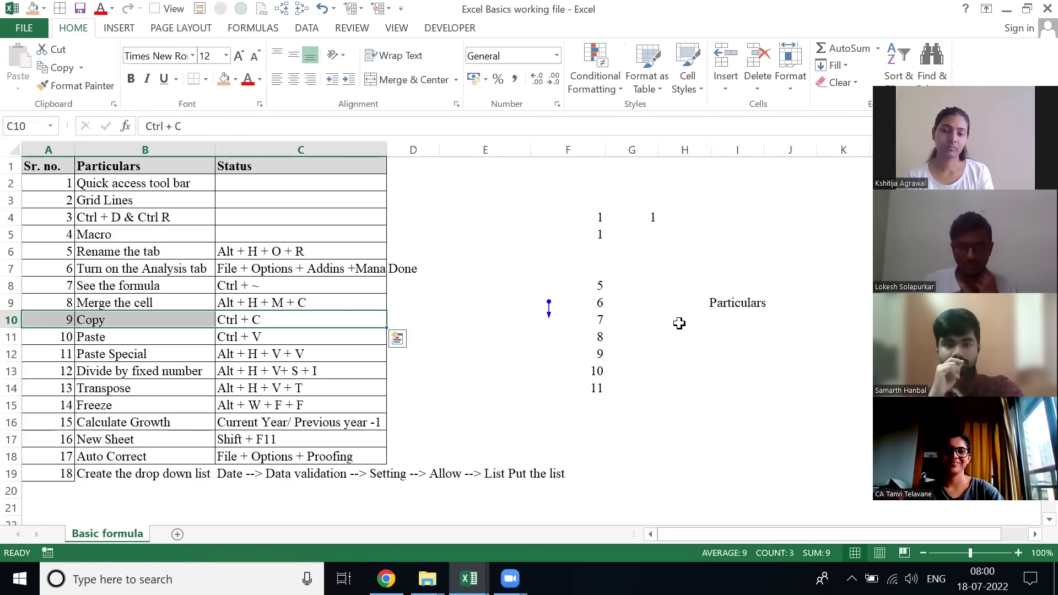
key("Right")
key("Down")
key("Left")
key("ctrl+shift+Left")
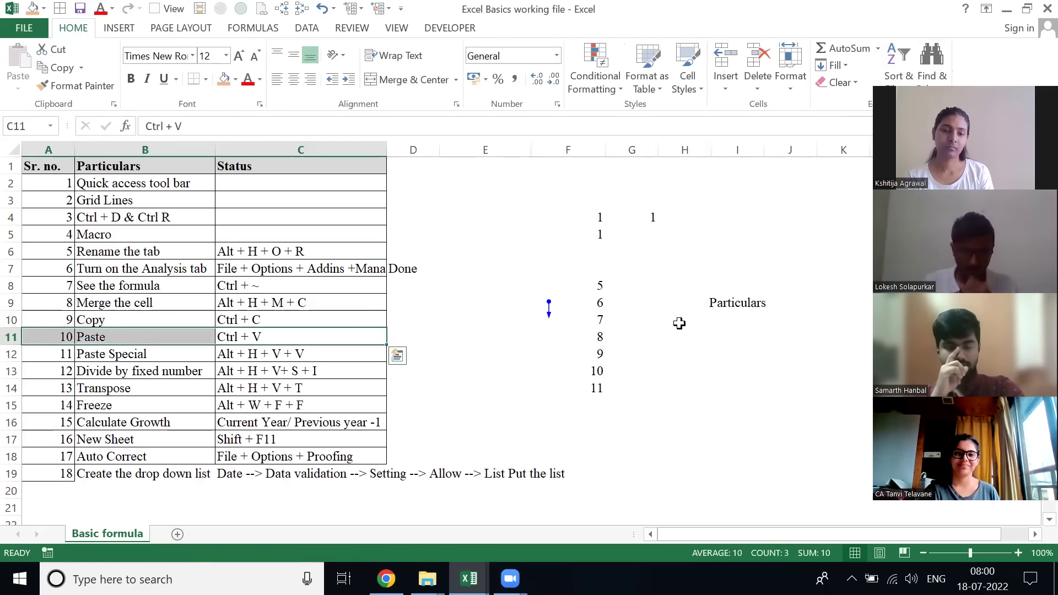
- Copy the formula cell F12 and paste it normally into cell H12
key("Down")
key("Right")
key("Right")
key("Right")
key("Right")
key("Left")
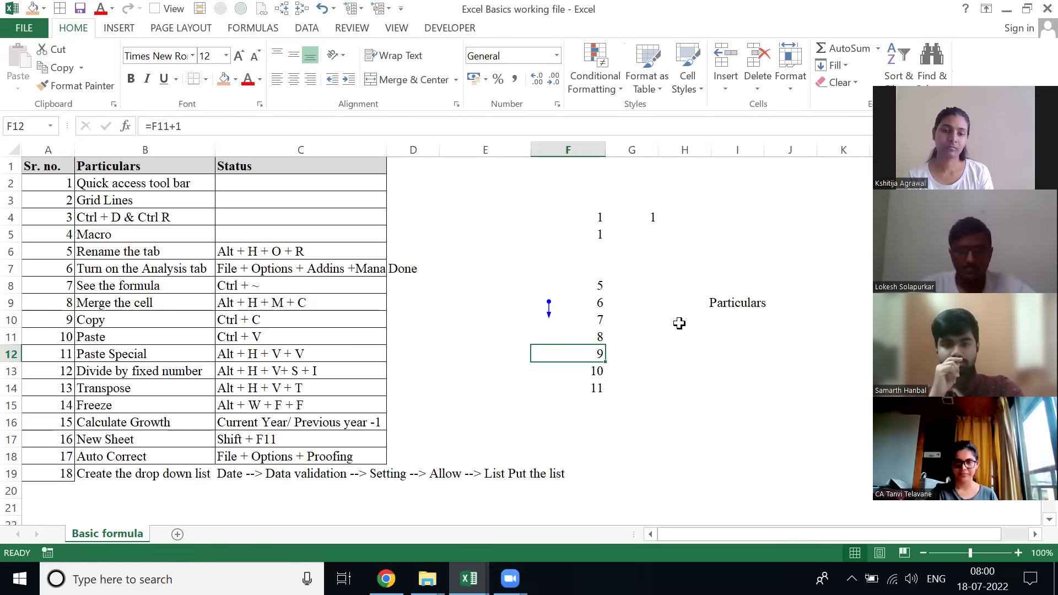
key("ctrl+c")
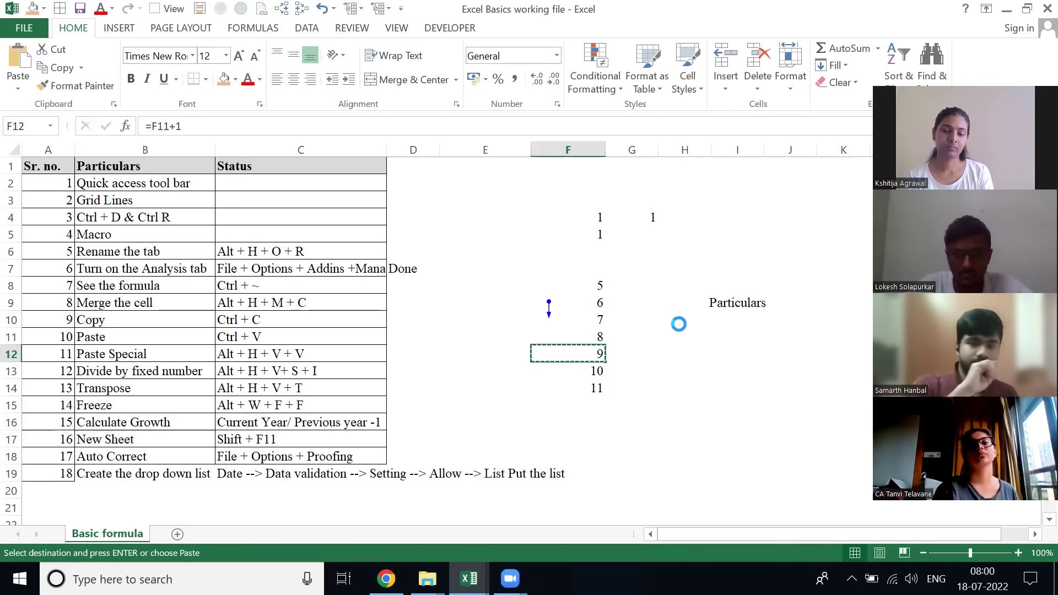
key("Right")
key("Right")
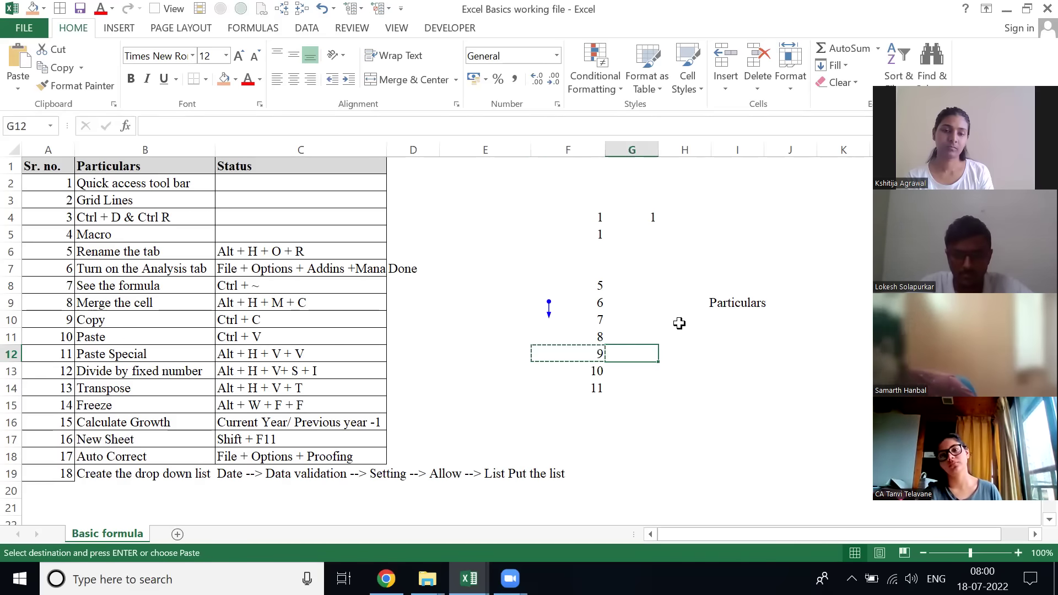
key("ctrl+v")
- Inspect the formula pasted into cell H12 and leave it unchanged
key("F2")
key("Escape")
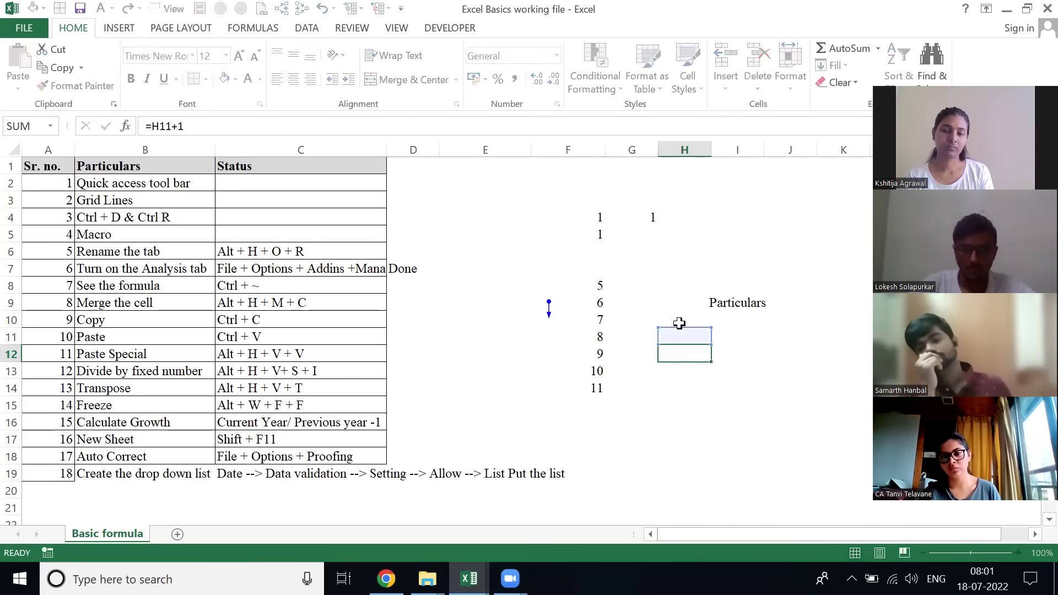
key("Up")
key("F2")
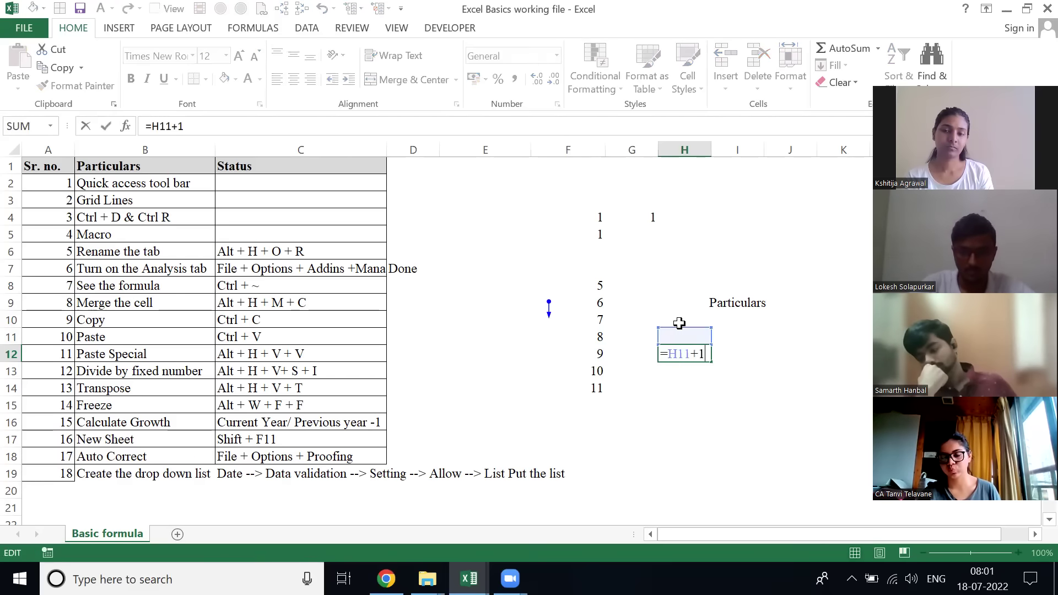
key("Escape")
- Copy cell F12 and paste it into H12 as values only
key("Left")
key("Left")
key("ctrl+c")
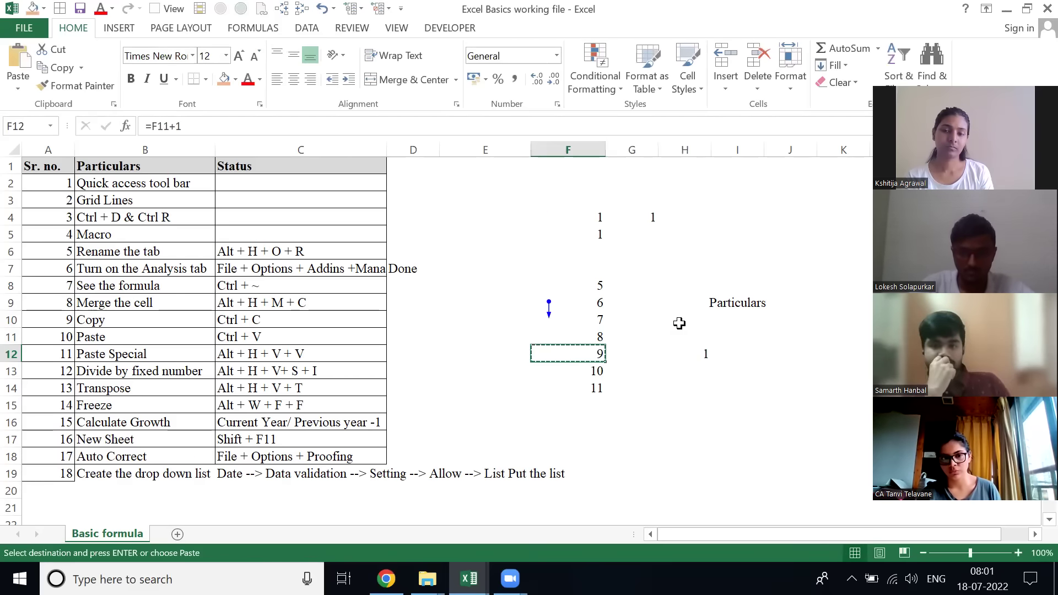
key("Right")
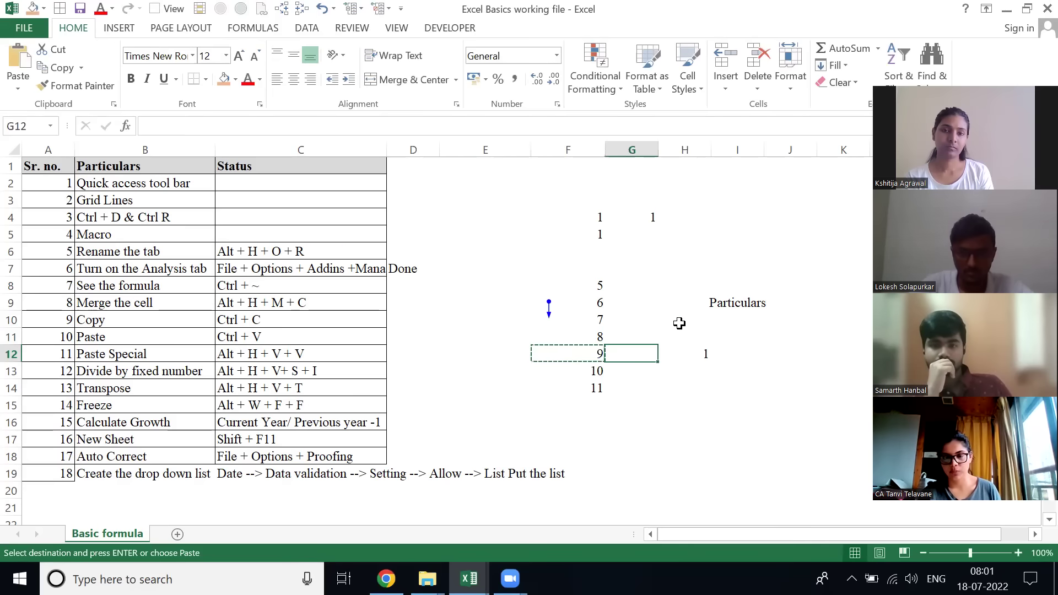
key("Right")
key("alt")
key("h")
key("v")
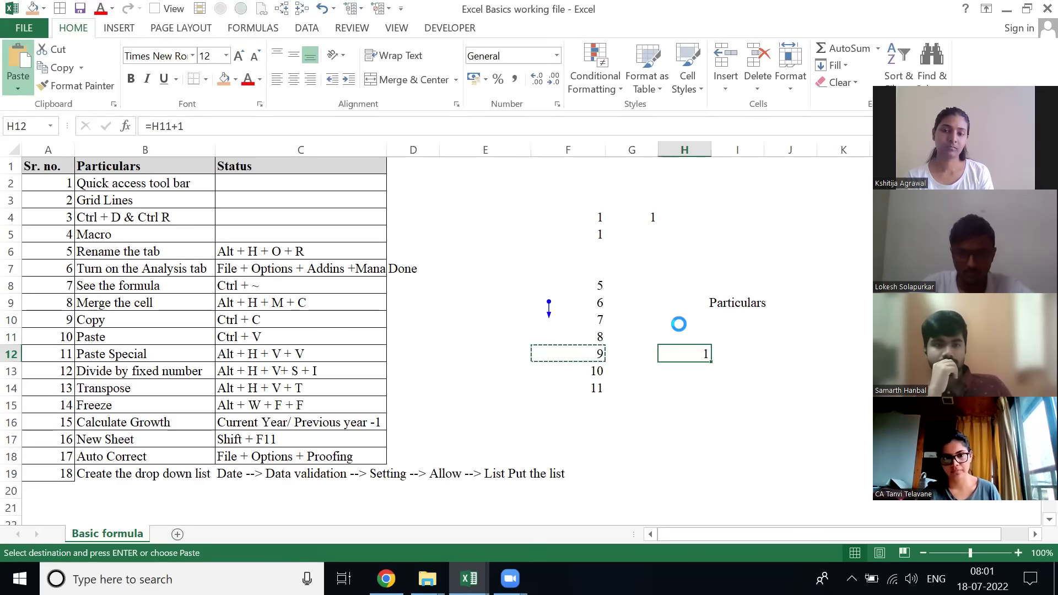
key("v")
key("Escape")
key("Left")
key("Right")
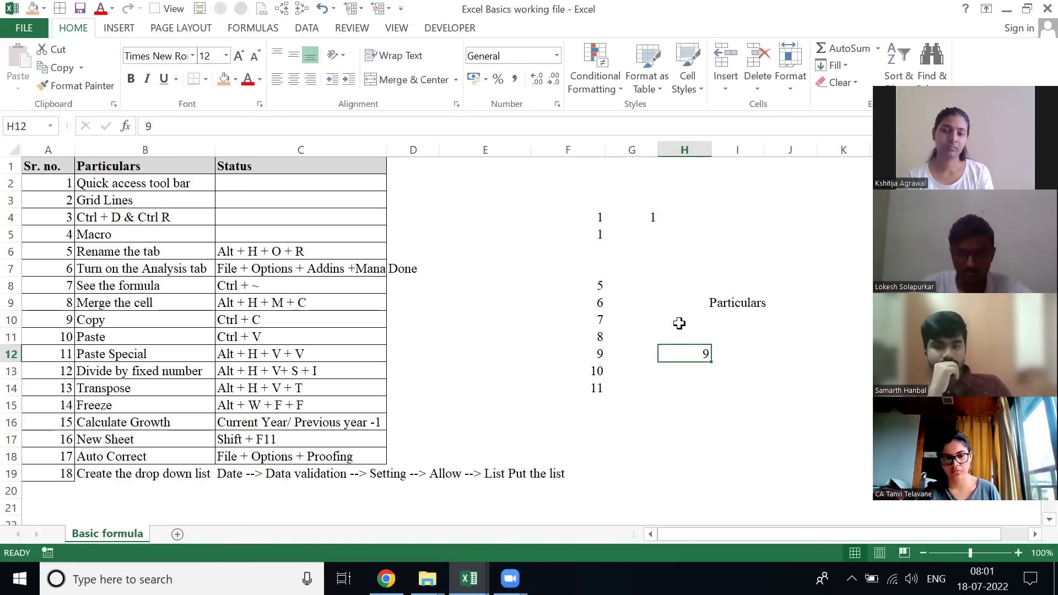
- Return to the topic list and highlight the Paste Special topic in row 12
key("Left")
key("Left")
key("Left")
key("Left")
key("Left")
key("Left")
key("Left")
key("Right")
key("Right")
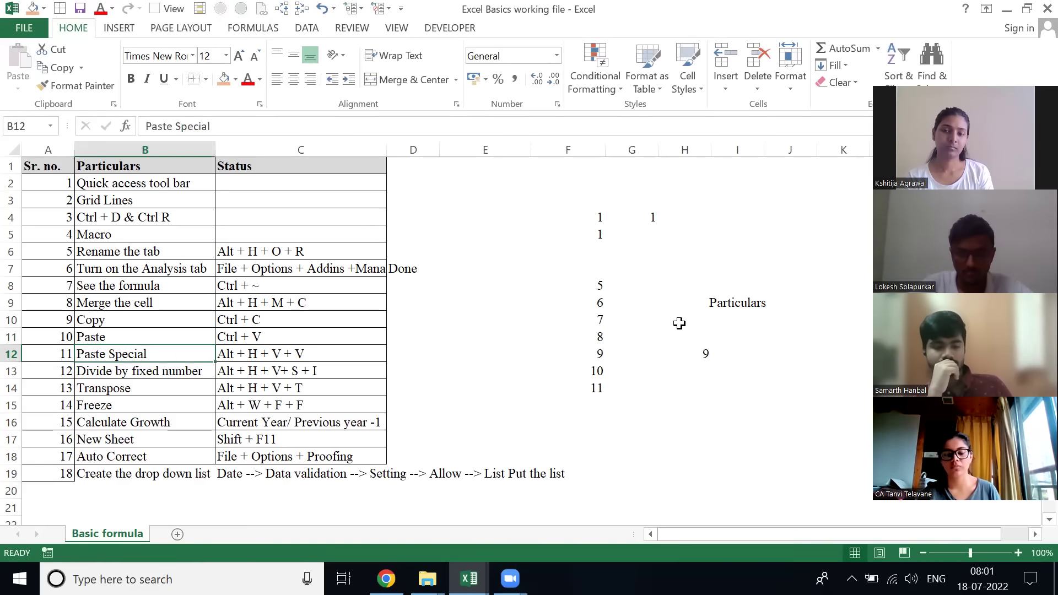
key("ctrl+shift+Left")
- Enter the number 32483940 in the empty cell F30 below the topic list
key("Down")
key("Right")
key("Right")
key("Right")
key("Down")
key("Down")
key("Down")
key("Down")
key("Down")
key("Down")
key("Down")
key("Down")
key("Down")
key("Down")
key("Down")
key("Down")
key("Down")
key("Down")
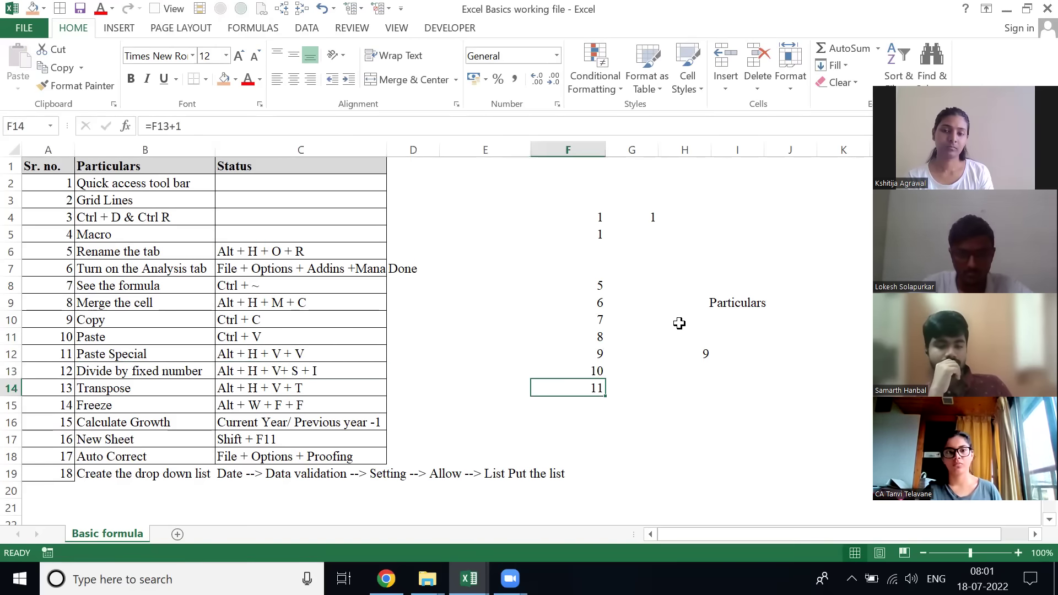
key("Down")
key("Down")
key("Down")
key("Down")
key("Down")
key("Down")
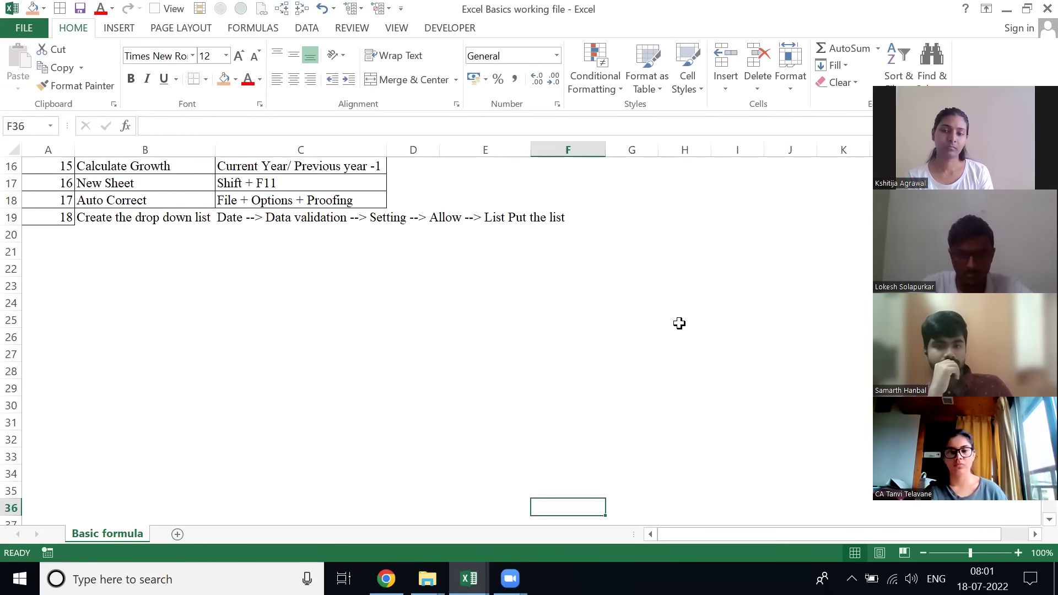
key("Up")
key("Up")
key("Up")
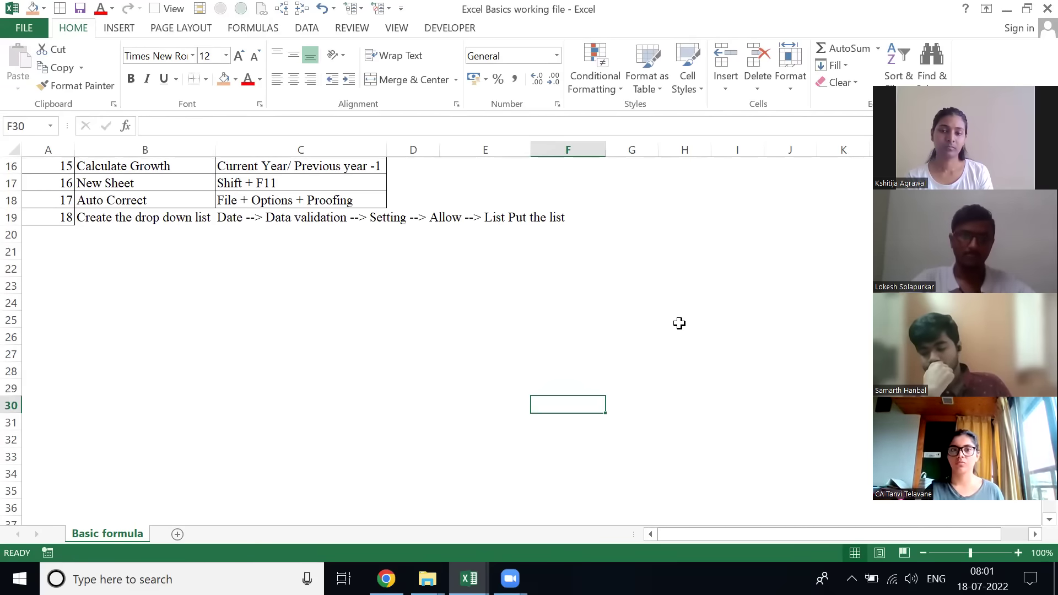
type("32483940")
key("Return")
key("Up")
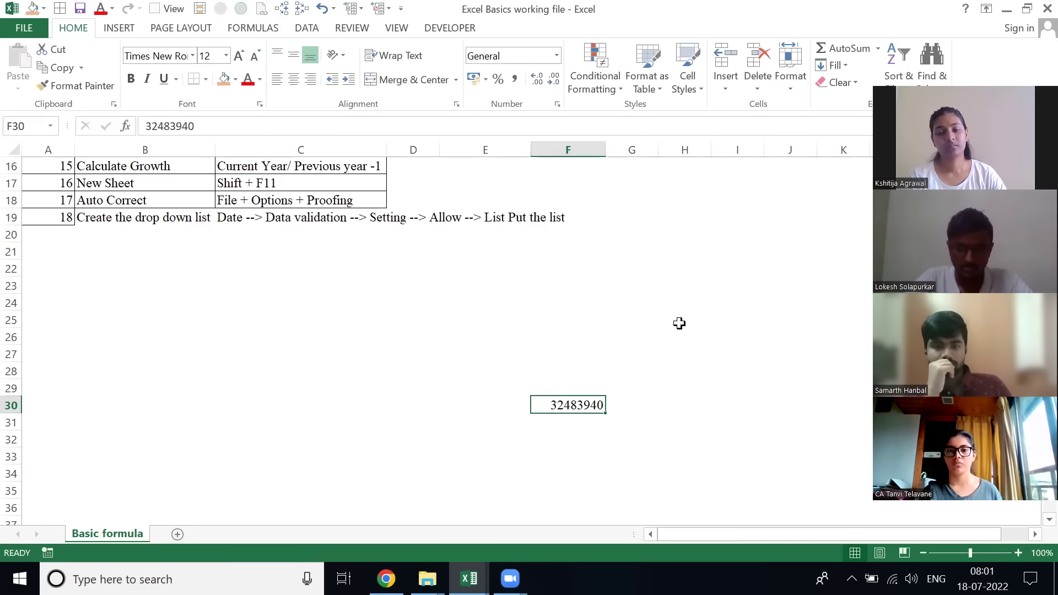
- Format the number in F30 with comma separators and no decimals
key("ctrl+shift+1")
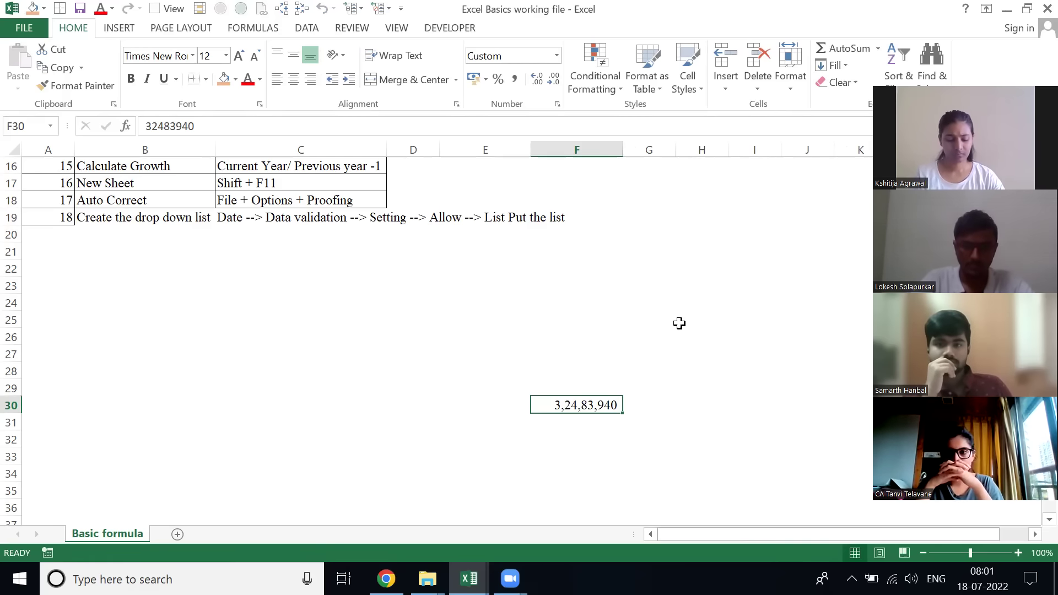
key("Return")
key("Down")
key("Up")
key("Up")
key("Down")
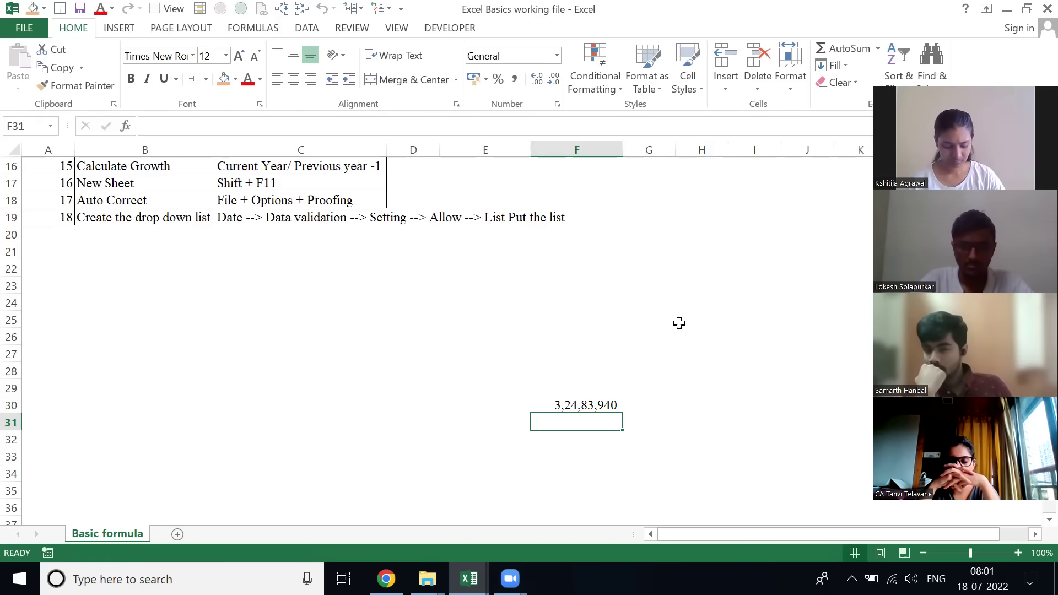
- Enter the formula =10^5 in cell H30, formatted with comma separators
key("Right")
key("Right")
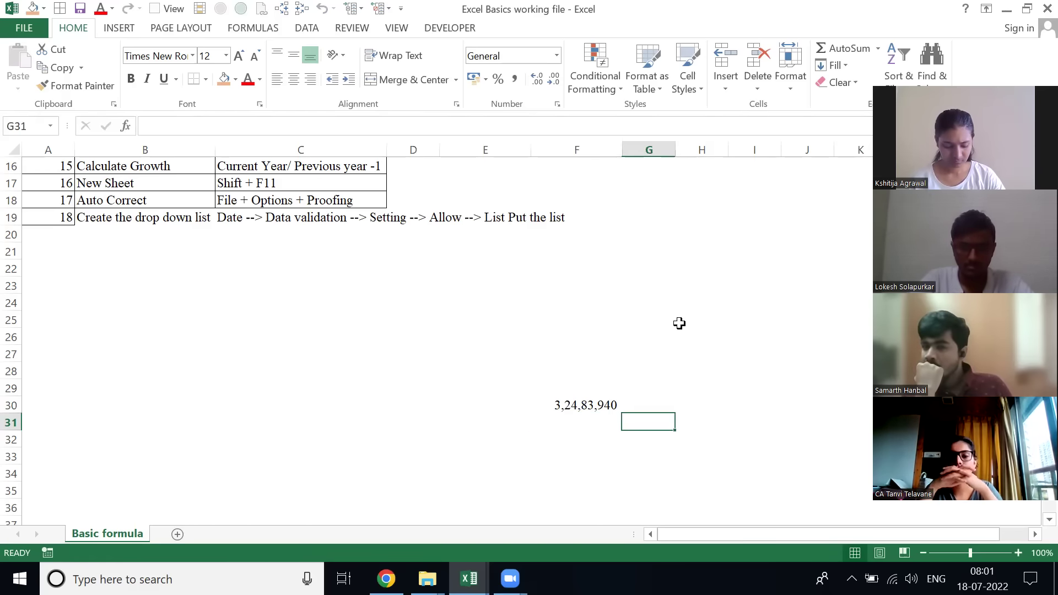
key("Up")
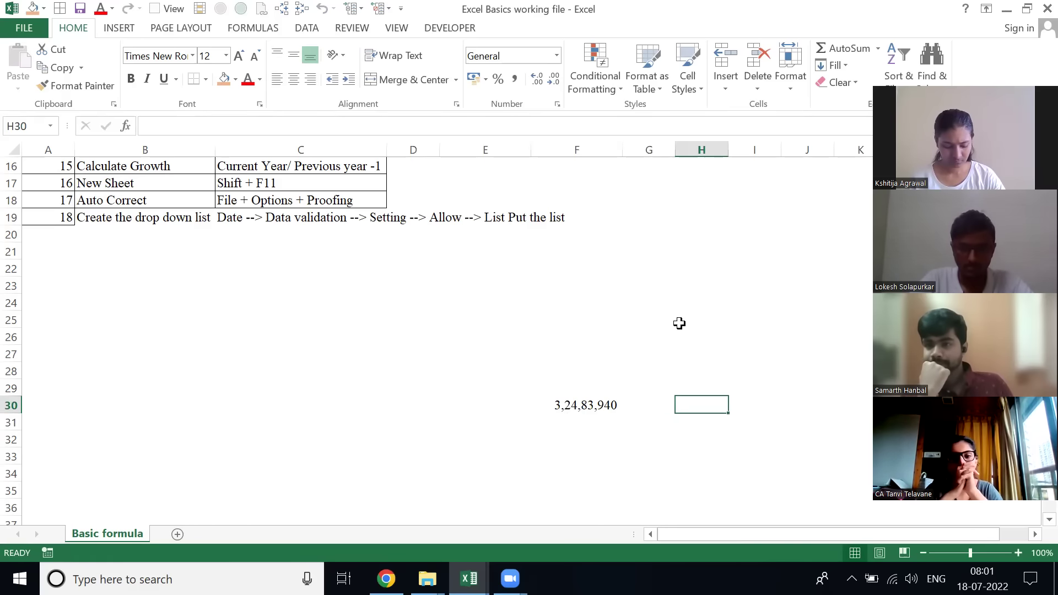
type("=10^5")
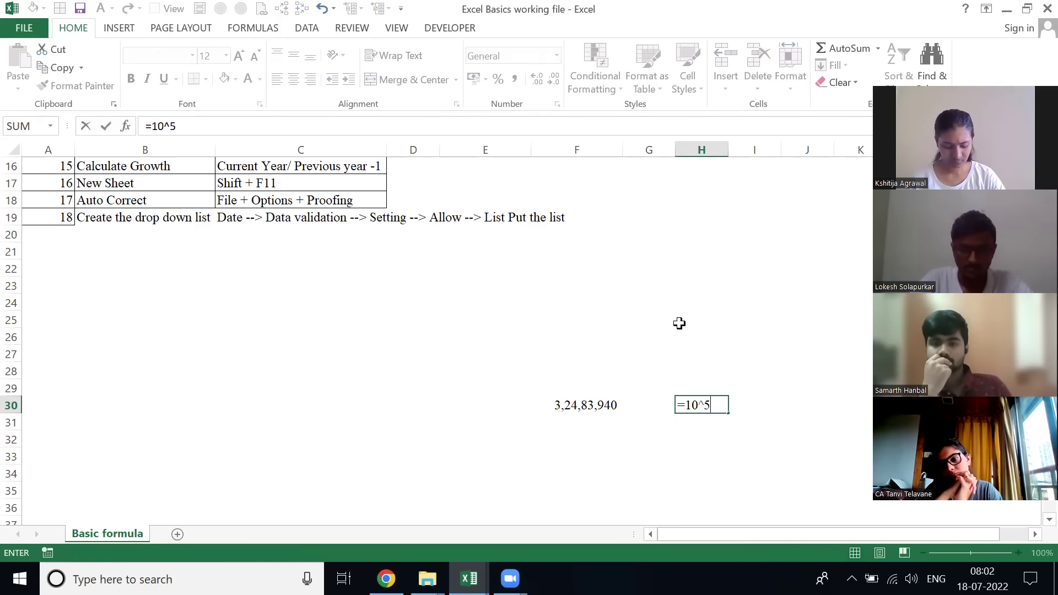
key("ctrl+Return")
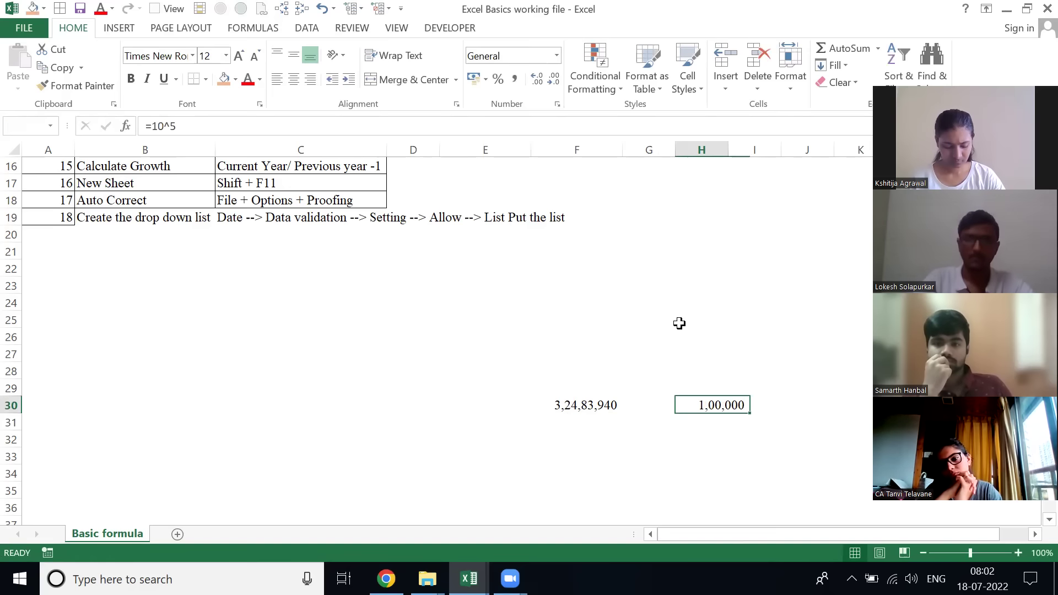
key("Left")
key("Left")
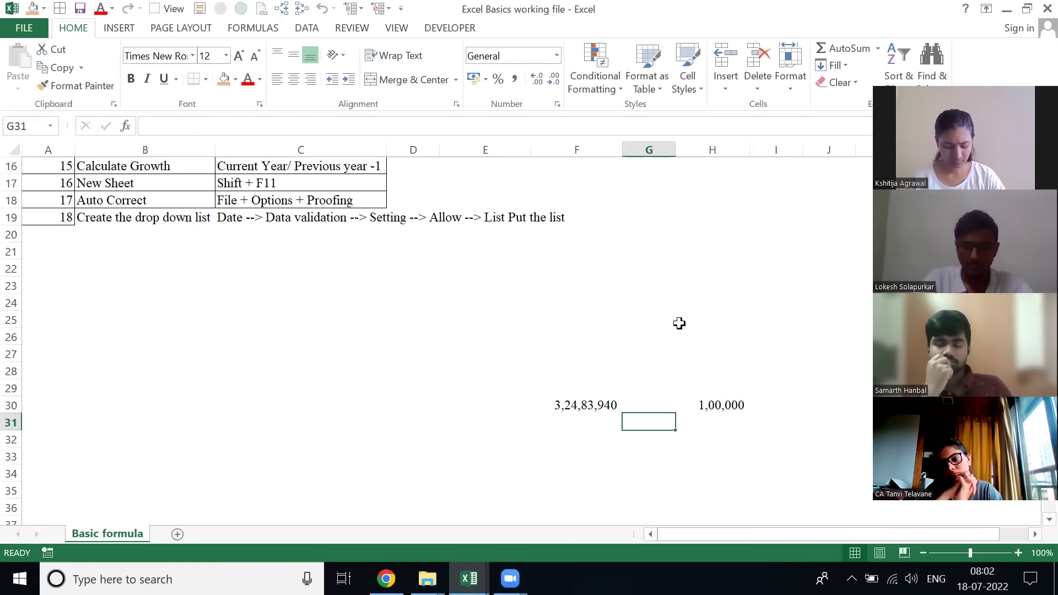
- Copy cell H30 over F30 with a regular paste and undo the paste
key("Right")
key("Right")
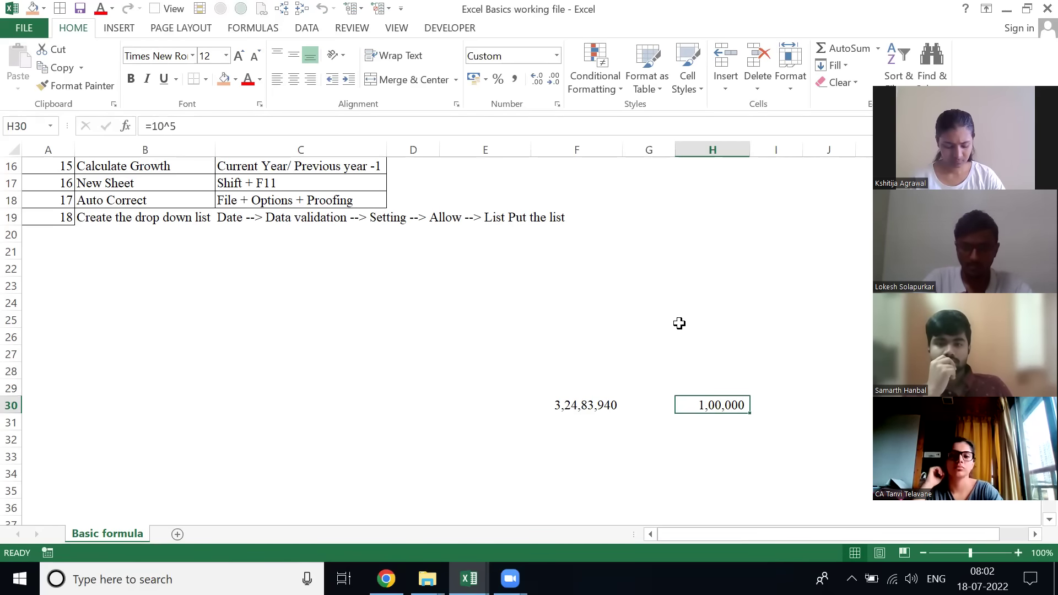
key("ctrl+c")
key("Left")
key("Left")
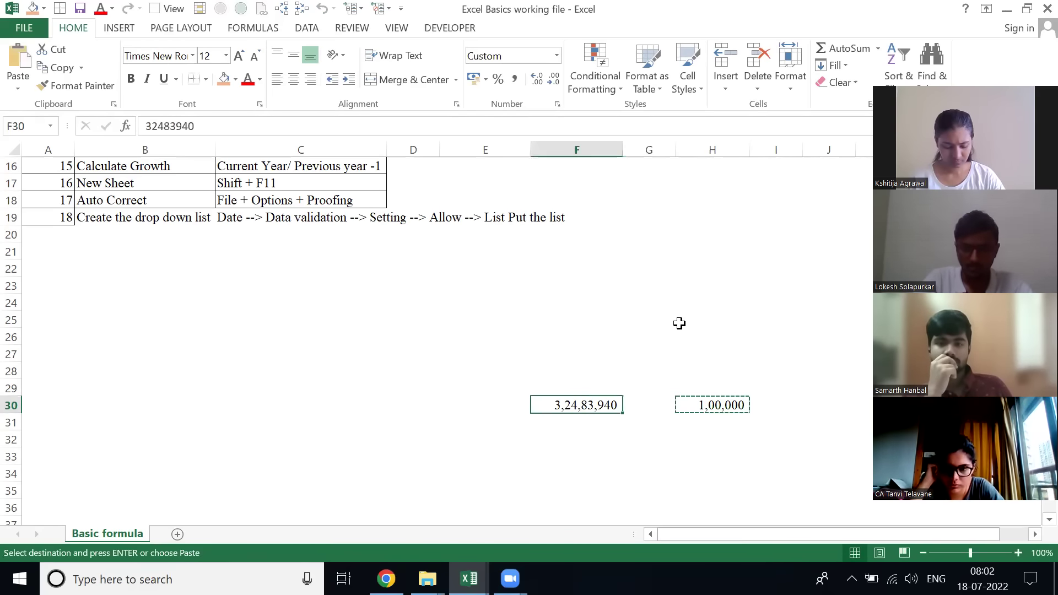
key("alt")
key("h")
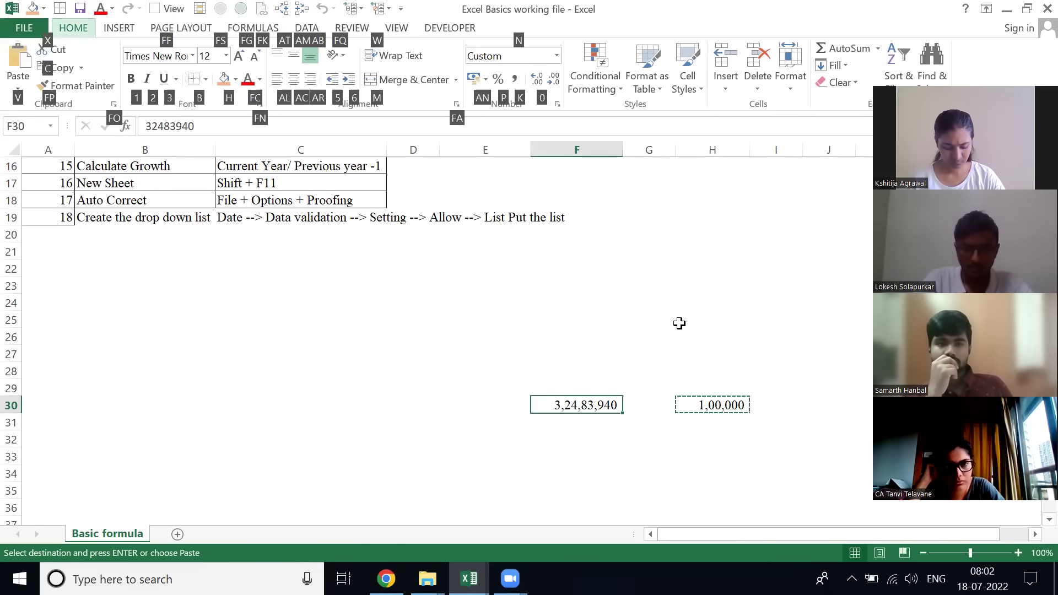
key("v")
key("p")
key("Escape")
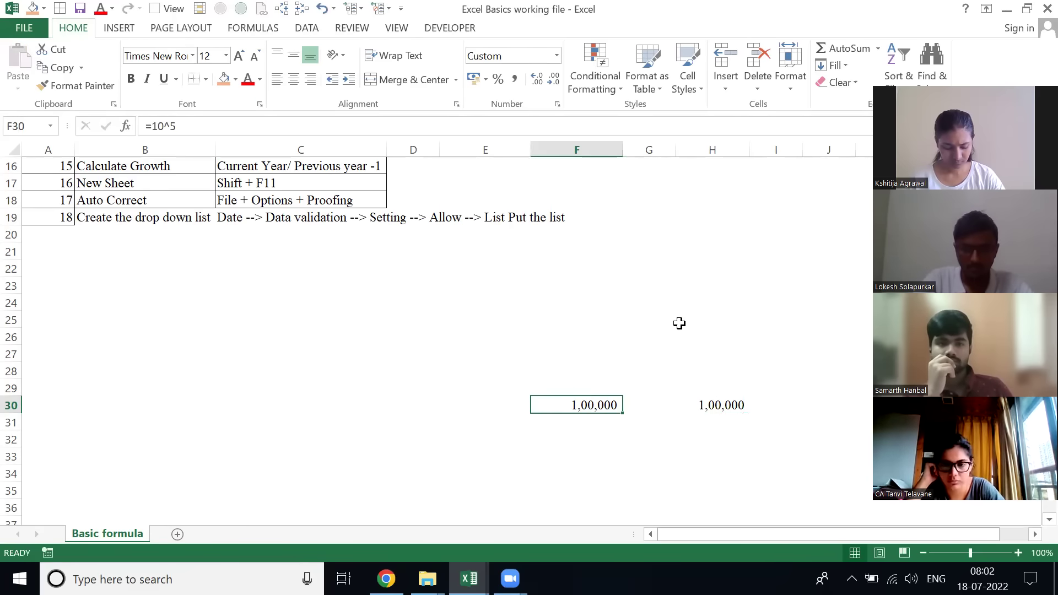
key("ctrl+z")
key("Escape")
key("Right")
key("Right")
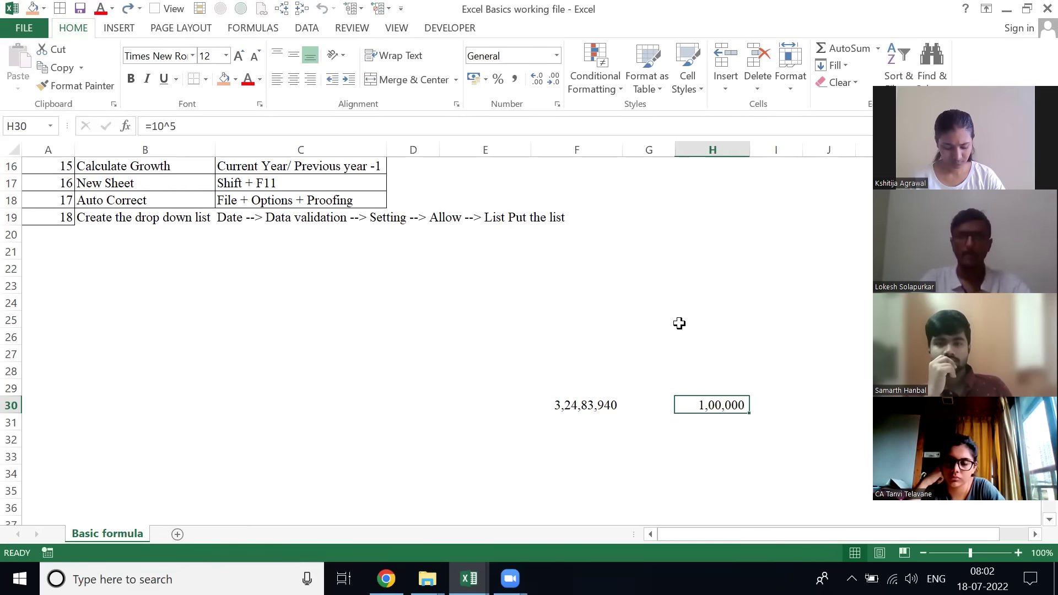
key("ctrl+c")
key("Escape")
key("Left")
key("Left")
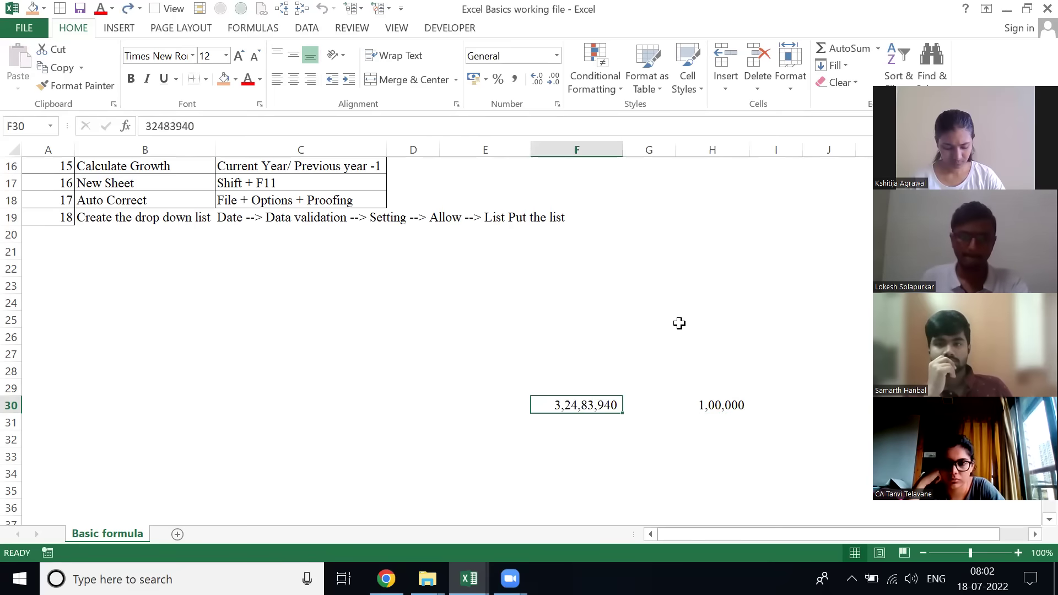
key("Right")
key("Left")
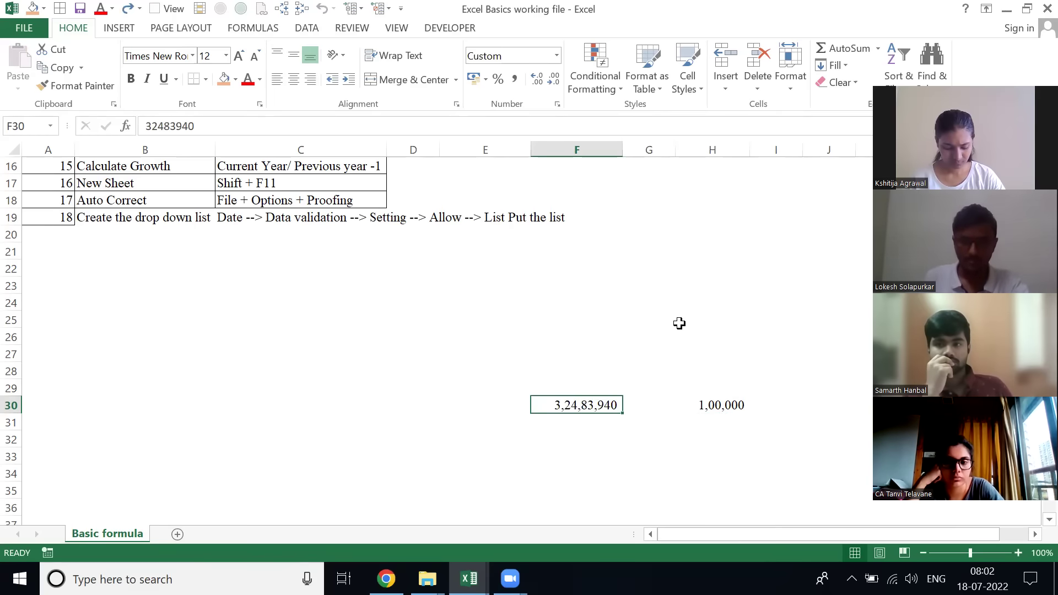
- Divide the number in F30 by copied cell H30 using Paste Special with the Divide operation
key("Right")
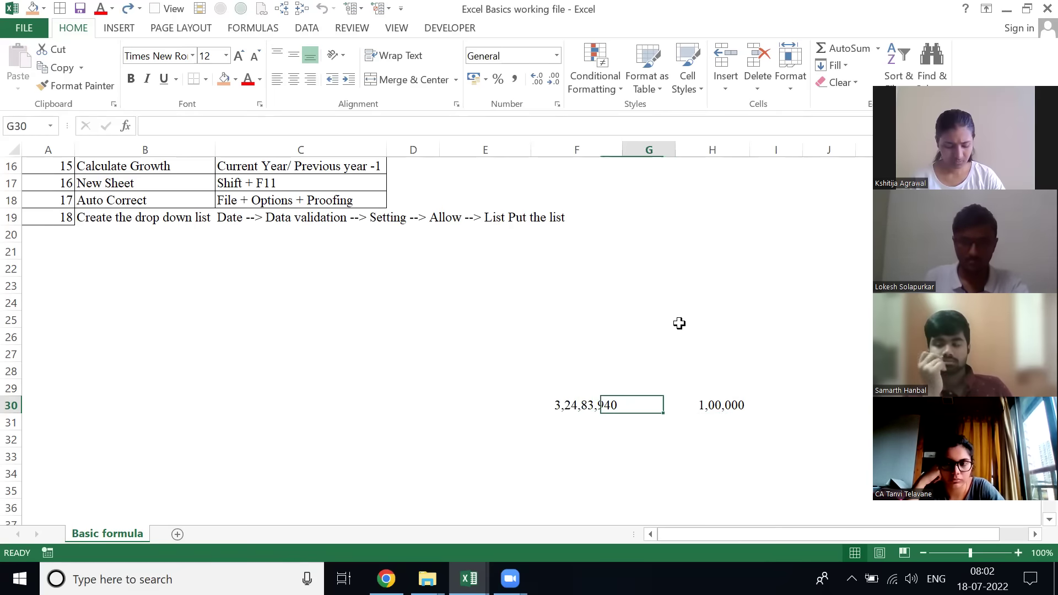
key("Right")
key("ctrl+c")
key("Left")
key("Left")
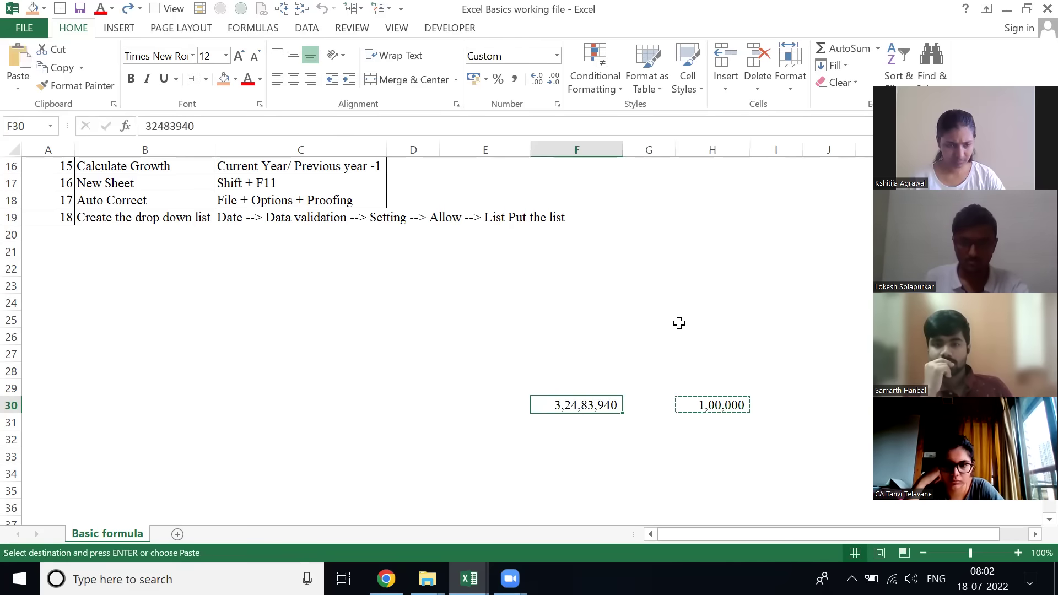
key("alt")
key("h")
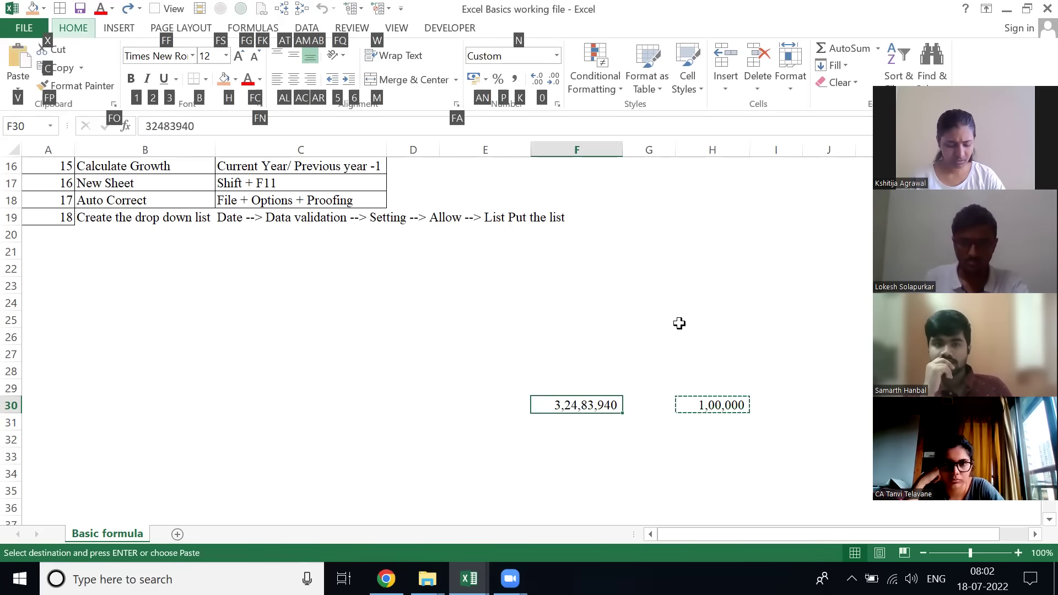
key("v")
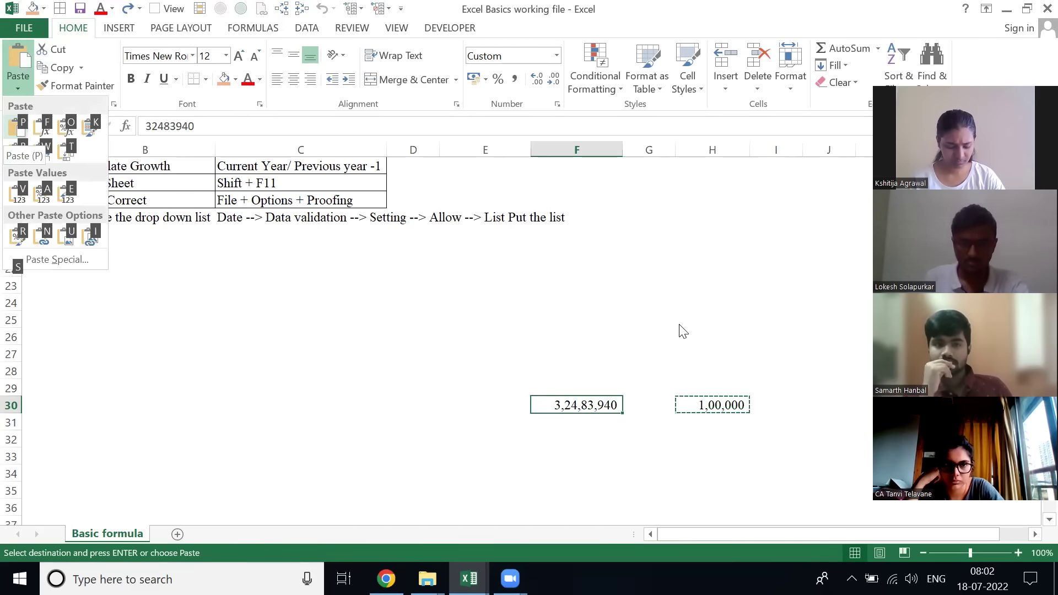
key("s")
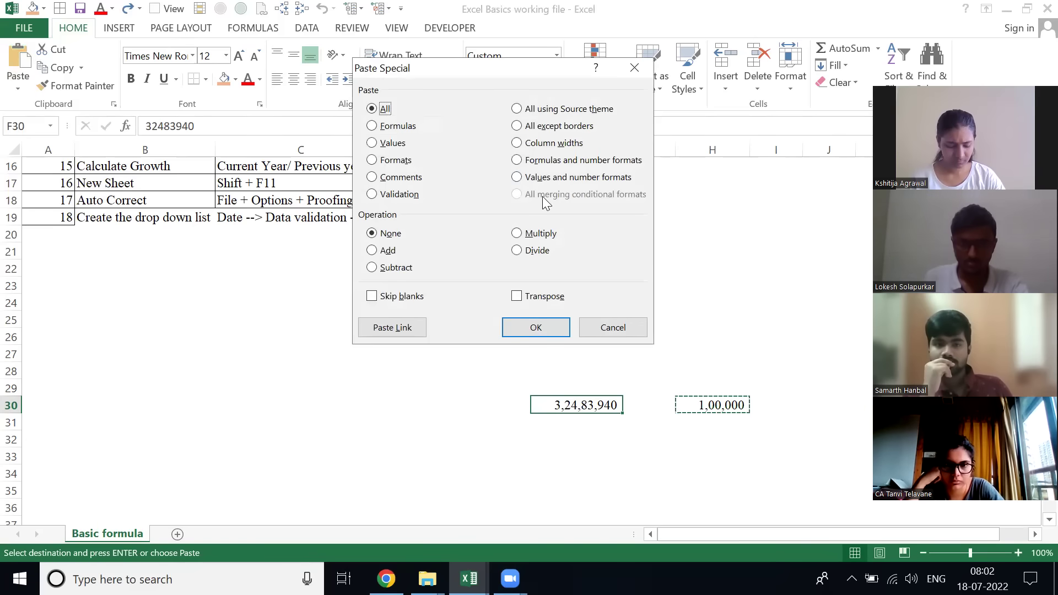
left_click(516, 251)
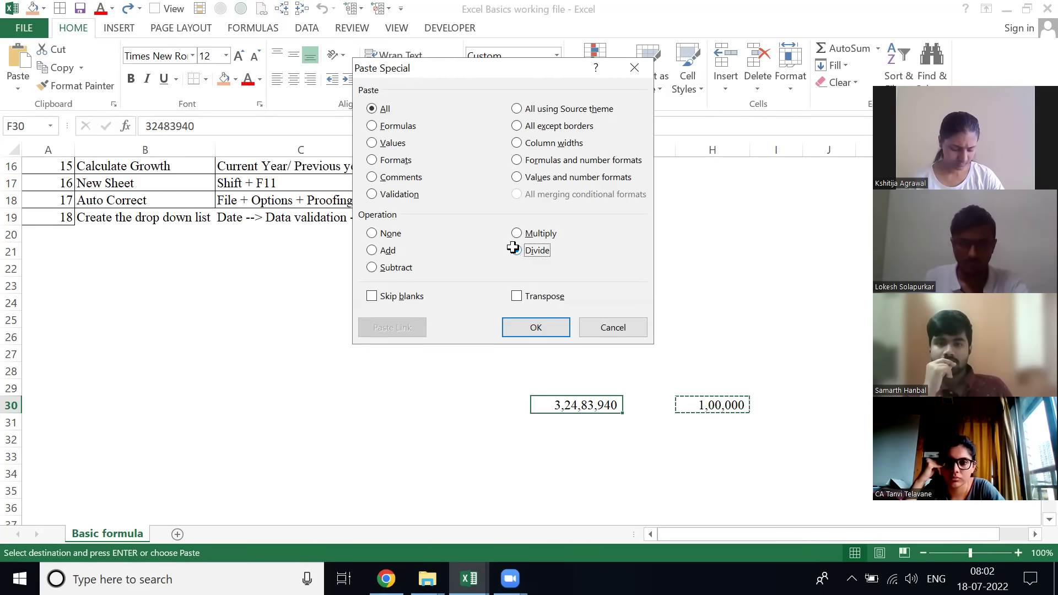
key("Return")
key("Escape")
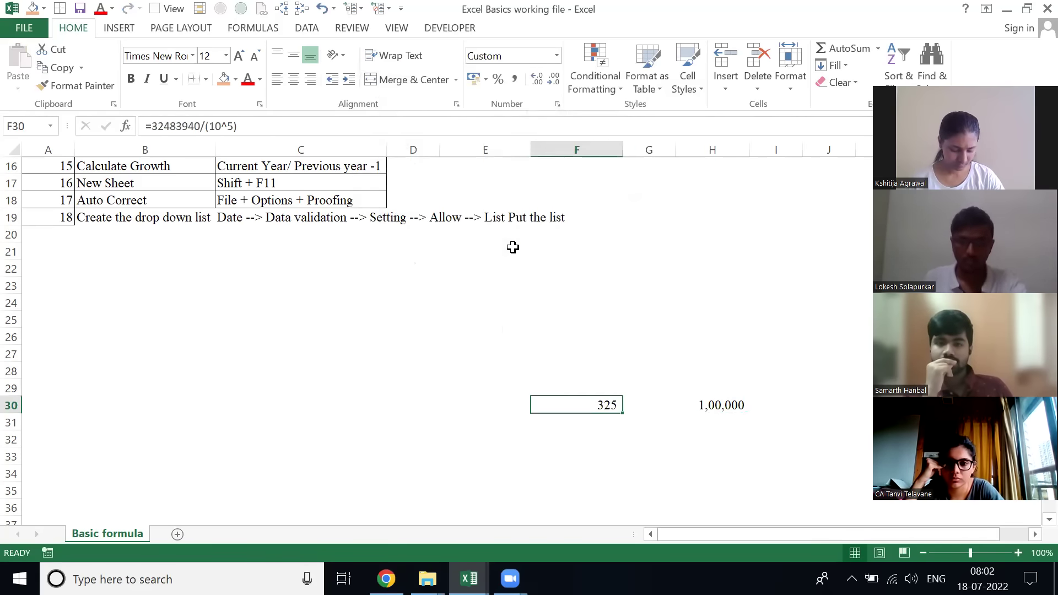
- Inspect the formula in F30 without changing it
key("F2")
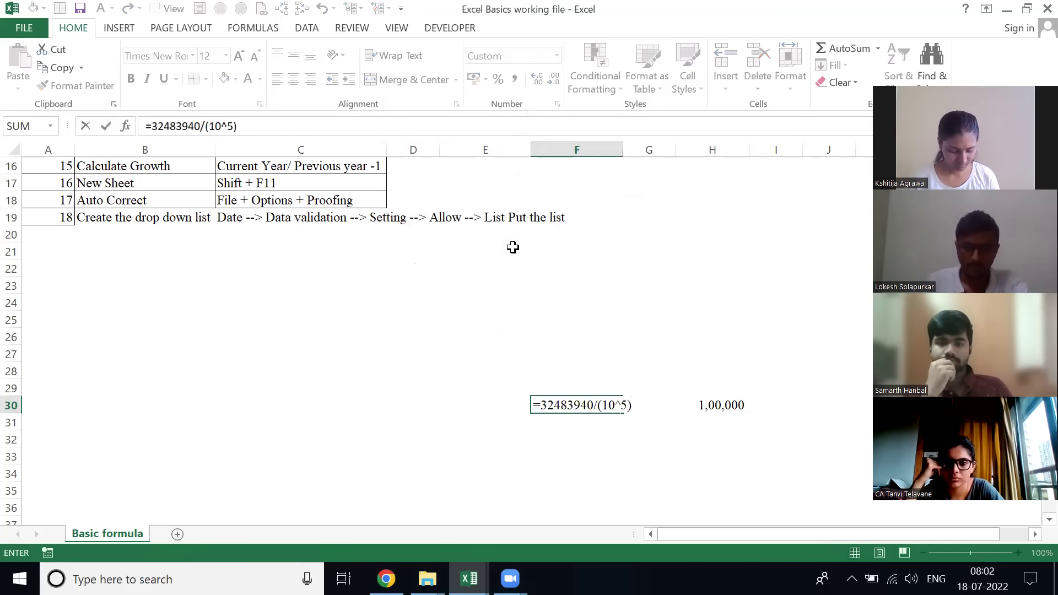
key("Escape")
key("F2")
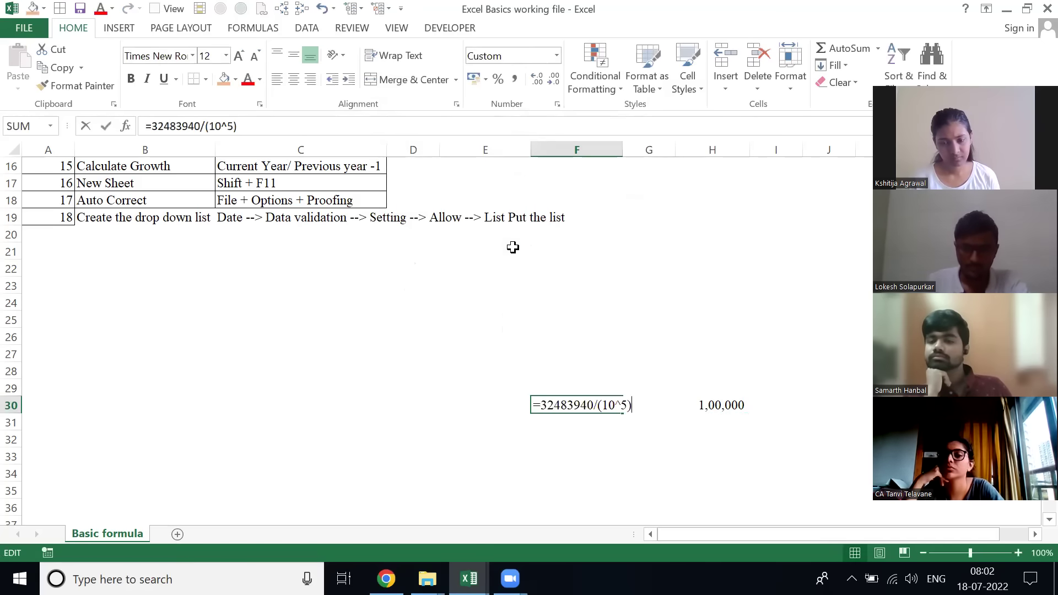
key("Escape")
key("F2")
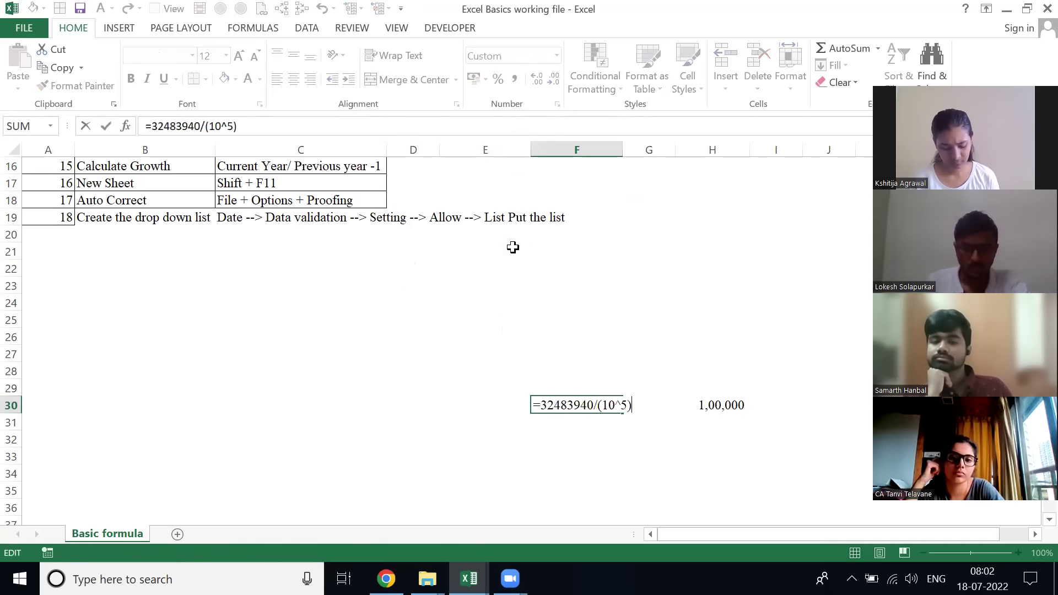
key("Escape")
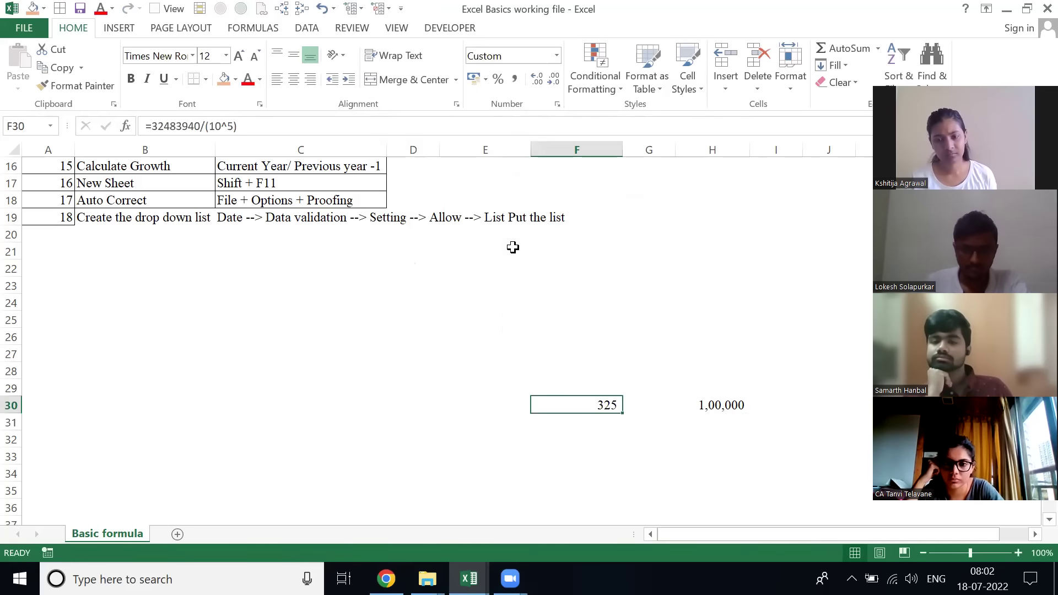
key("Down")
type("=rand")
key("Down")
key("Tab")
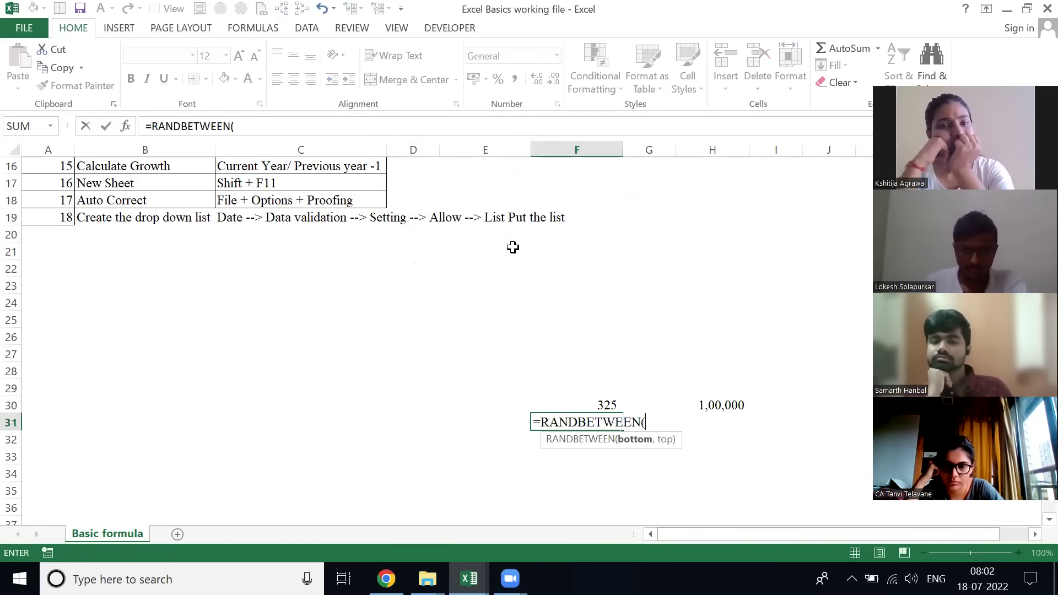
type("1,1000000000")
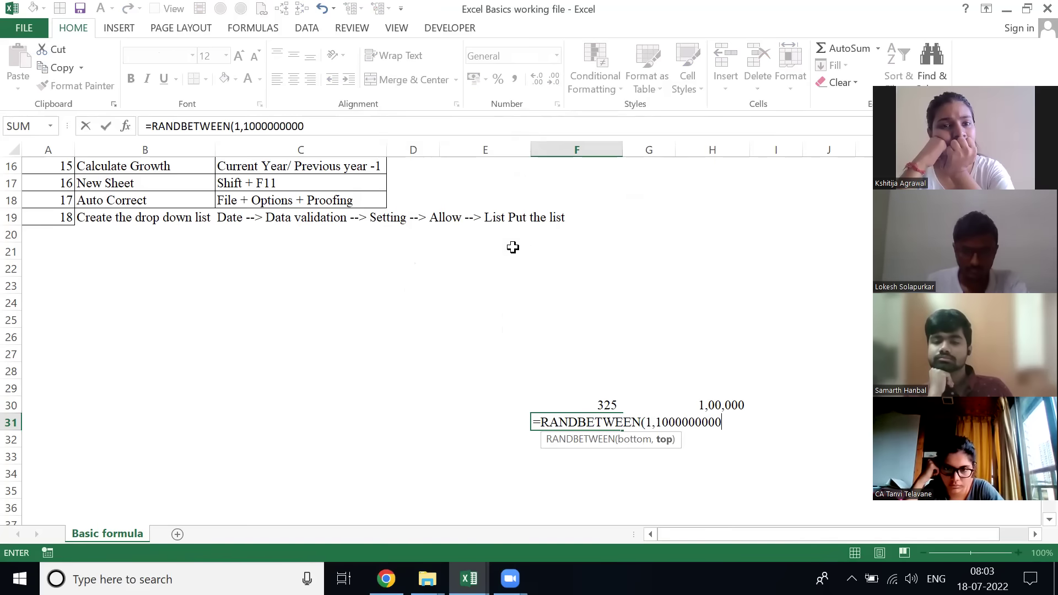
type(")")
key("ctrl+Return")
- Fill the random number formula from F31 down through F39
key("shift+Down")
key("shift+Down")
key("shift+Down")
key("shift+Down")
key("shift+Down")
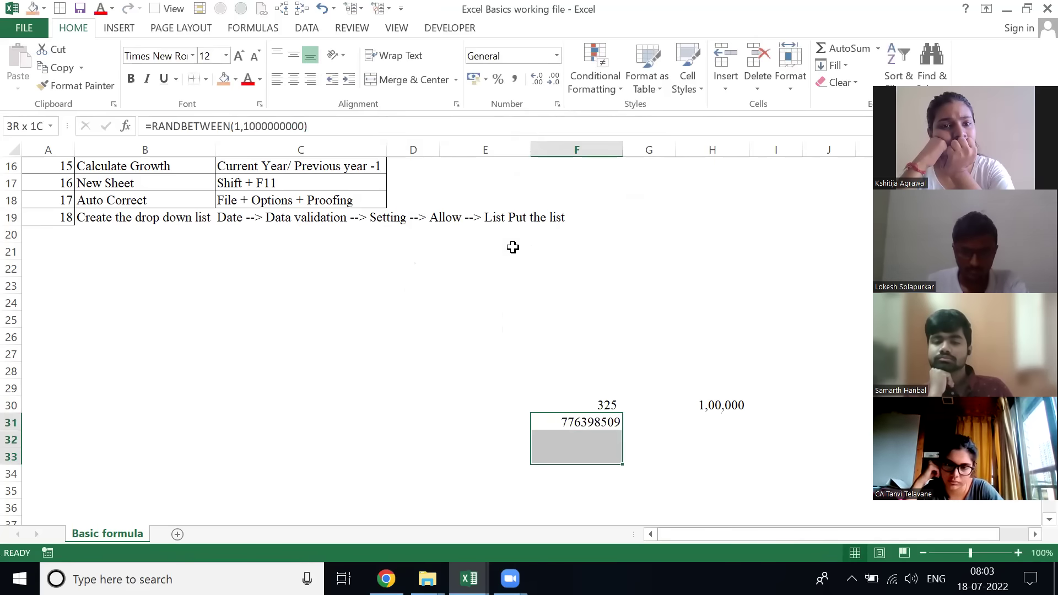
key("shift+Down")
key("shift+Down")
key("shift+Down")
key("ctrl+d")
- Replace the random number formulas in F31:F39 with their values by copying and pasting values in place
key("Down")
key("Down")
key("Up")
key("Up")
key("ctrl+shift+Down")
key("ctrl+c")
key("alt")
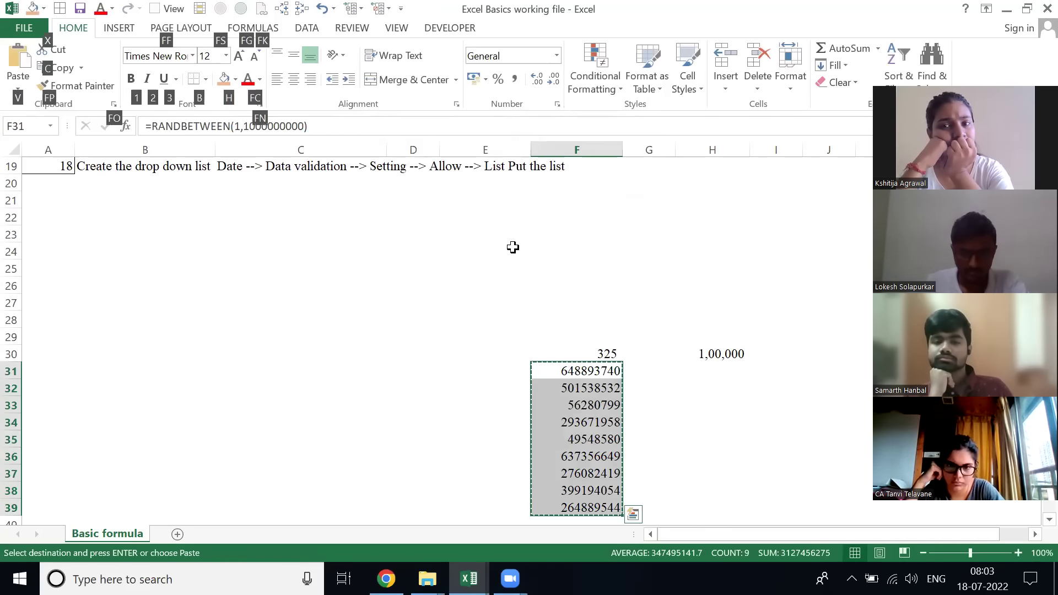
key("v")
key("v")
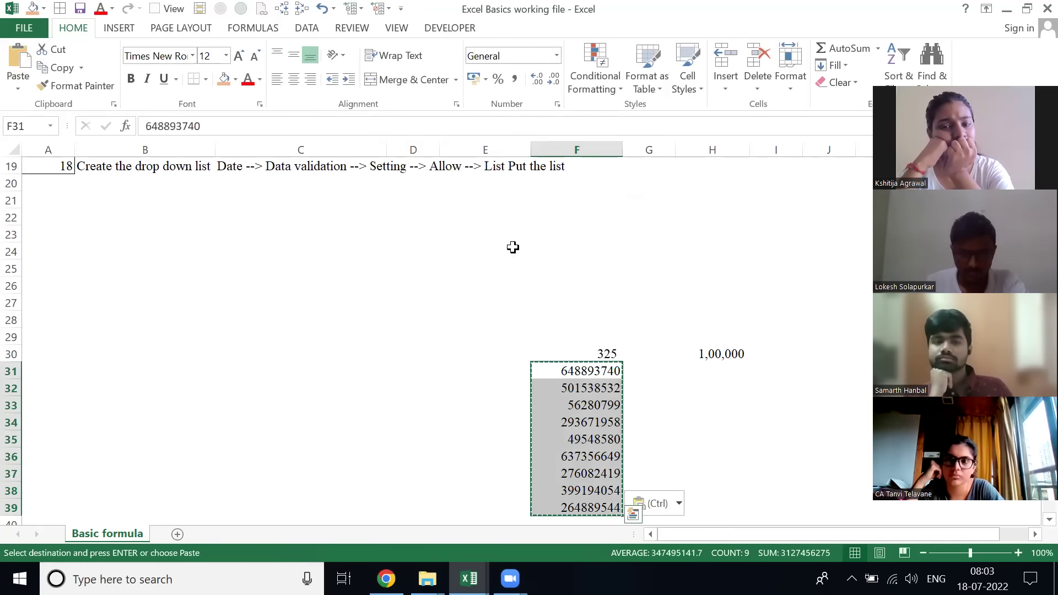
key("Escape")
- Copy the divisor cell H30 and return to F31, the first of the fixed random numbers
key("Right")
key("Up")
key("Right")
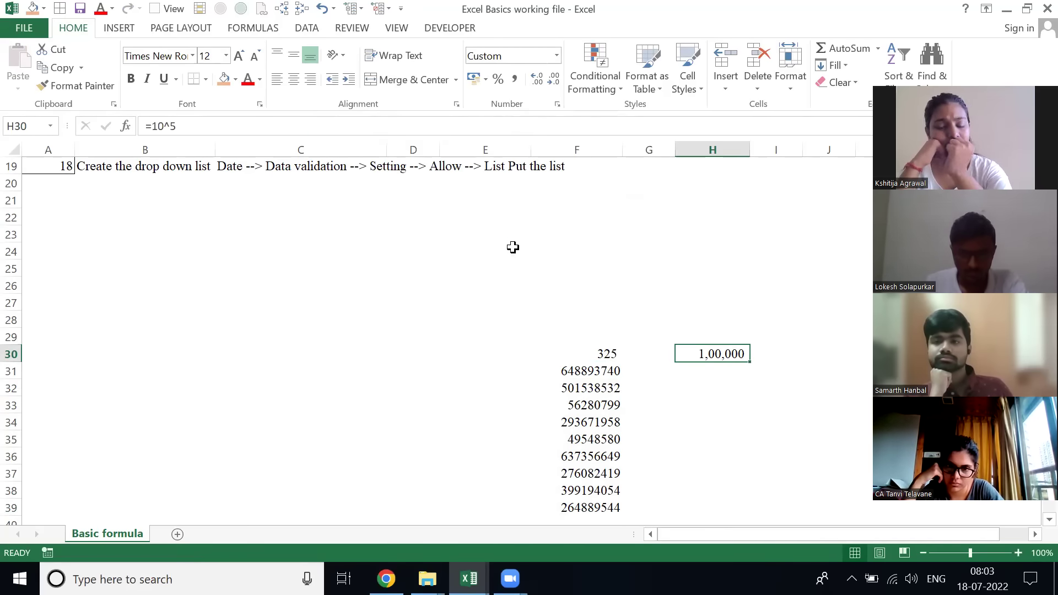
key("ctrl+c")
key("Left")
key("Left")
key("Down")
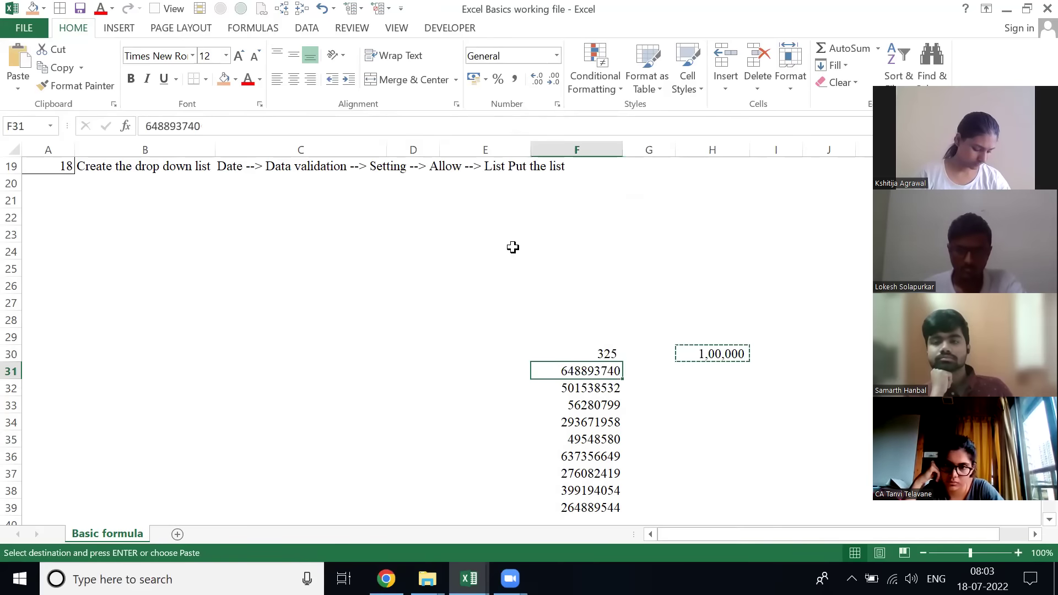
- Paste only the comments of H30 onto F31:F39 with Paste Special
key("ctrl+shift+Down")
key("alt")
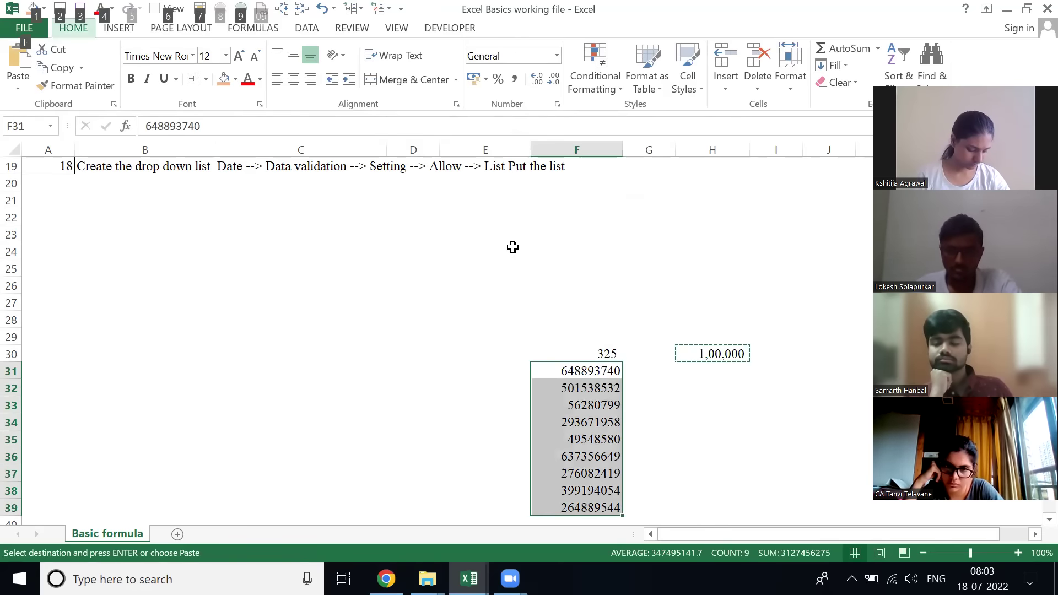
key("h")
key("v")
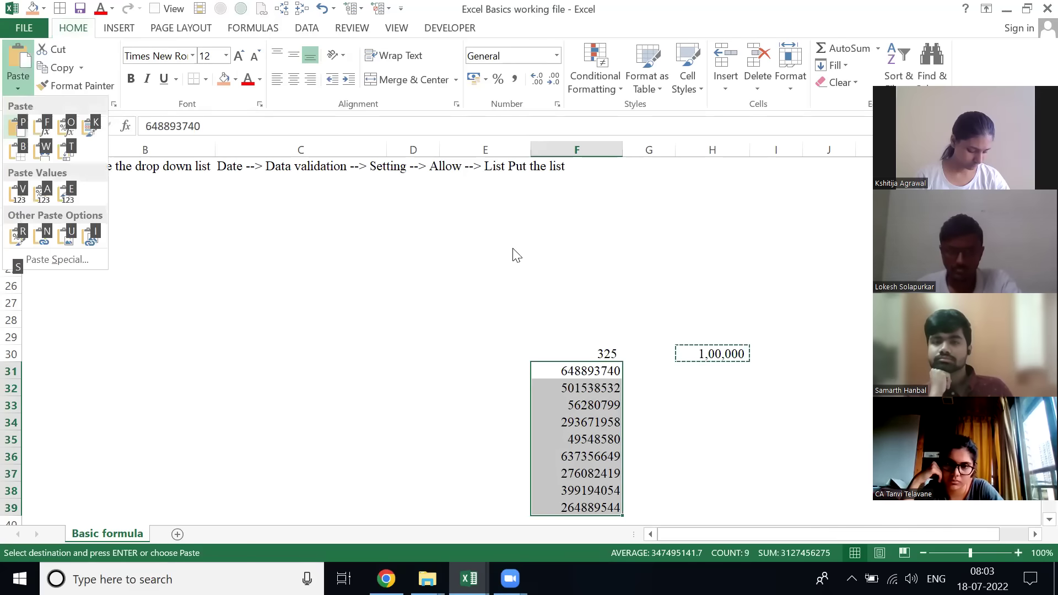
key("s")
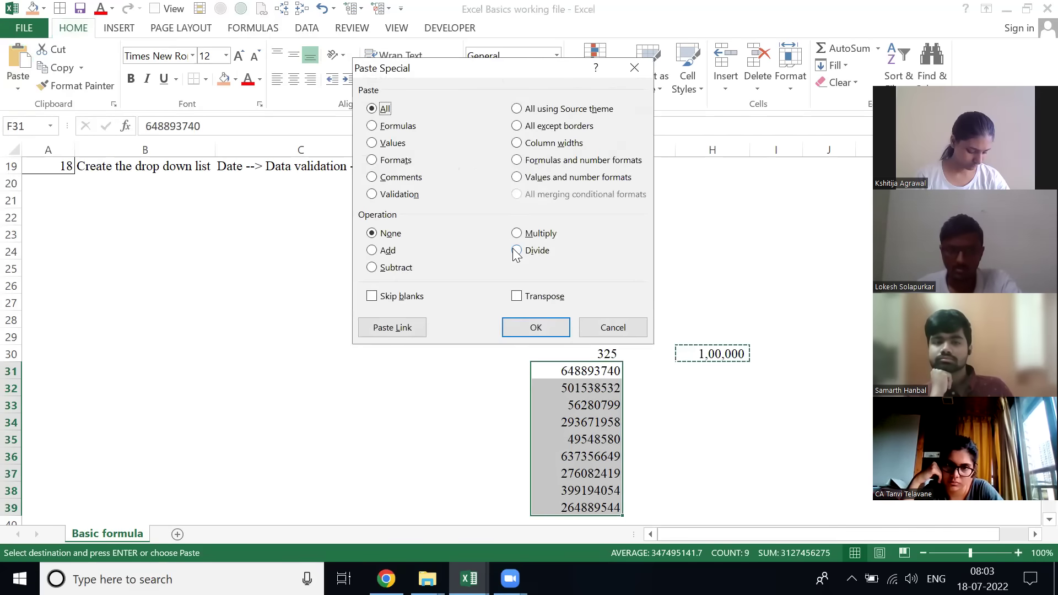
key("c")
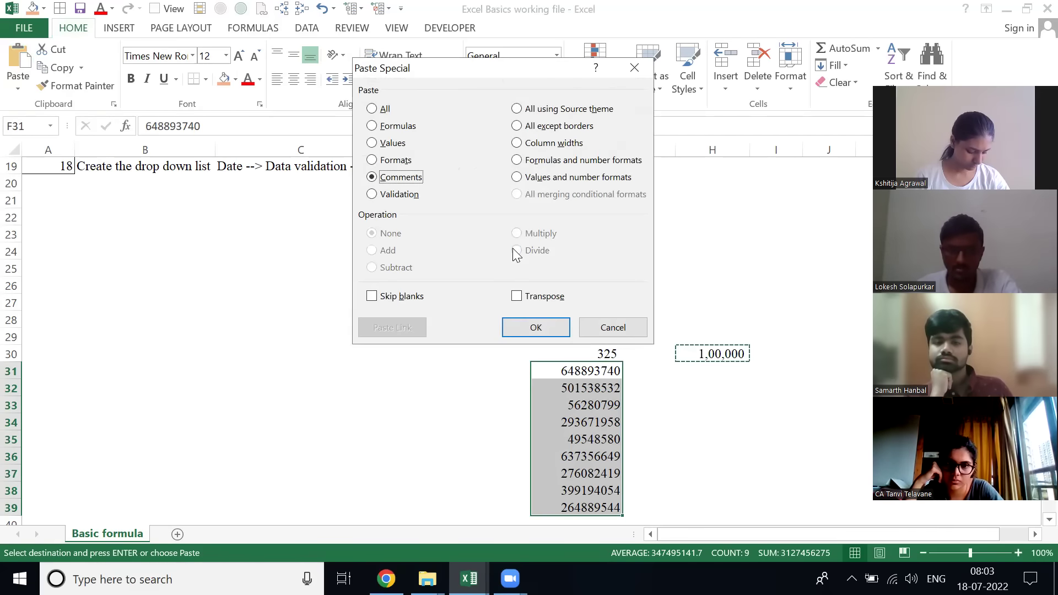
key("Return")
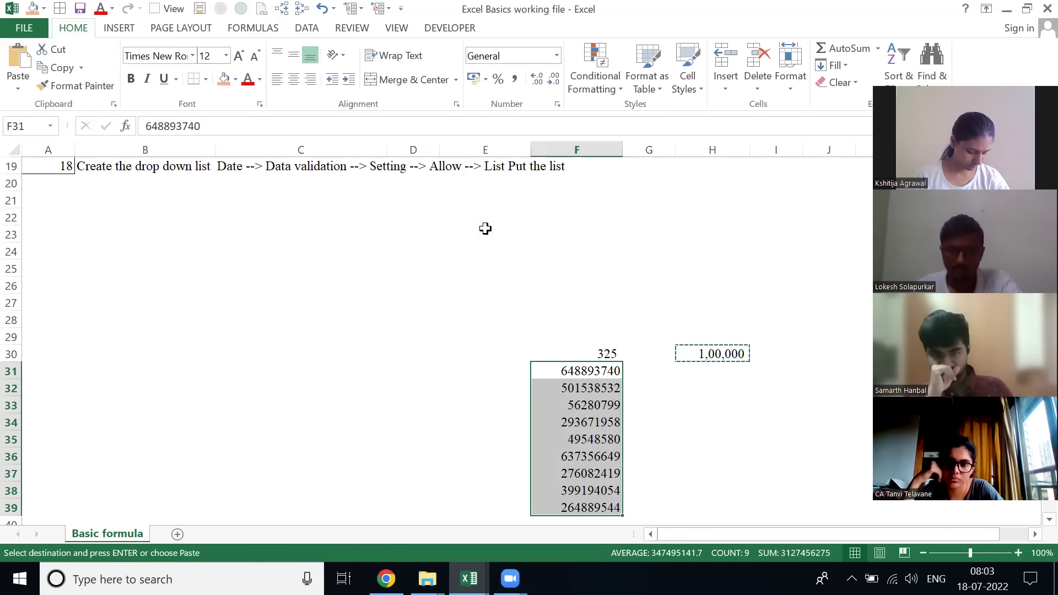
- Divide the numbers in F31:F39 by cell H30 using Paste Special with the Divide operation
key("Right")
key("Right")
key("Up")
key("Left")
key("Left")
key("Down")
key("Down")
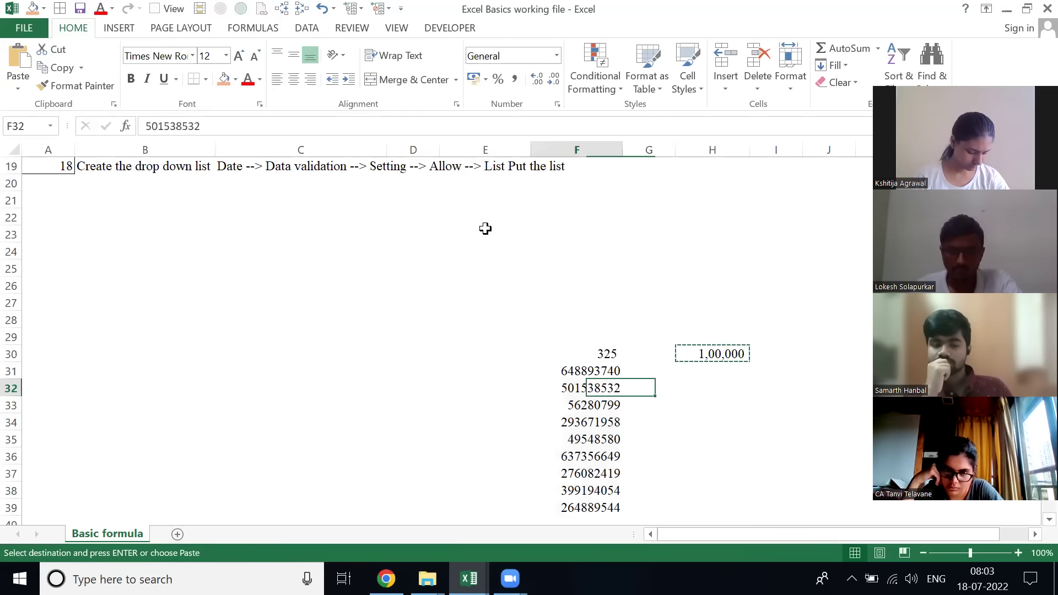
key("Up")
key("ctrl+shift+Down")
key("alt")
key("h")
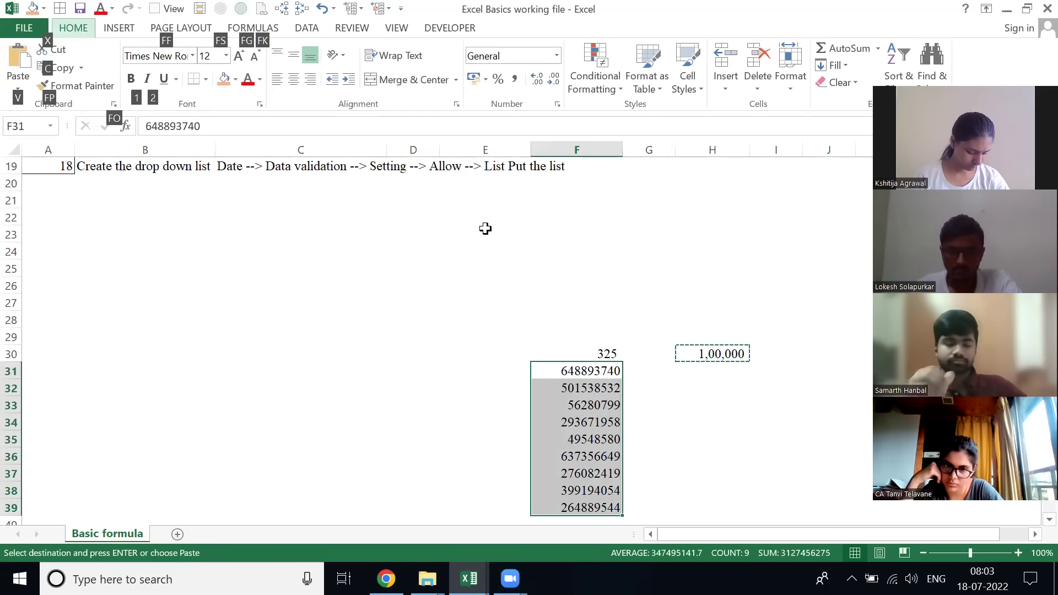
key("v")
key("s")
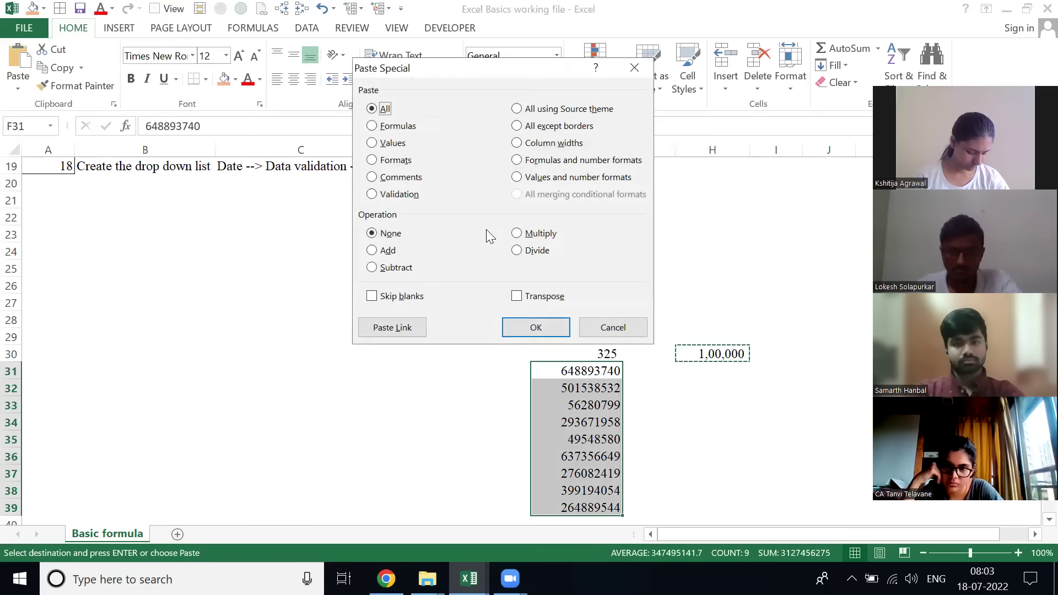
key("i")
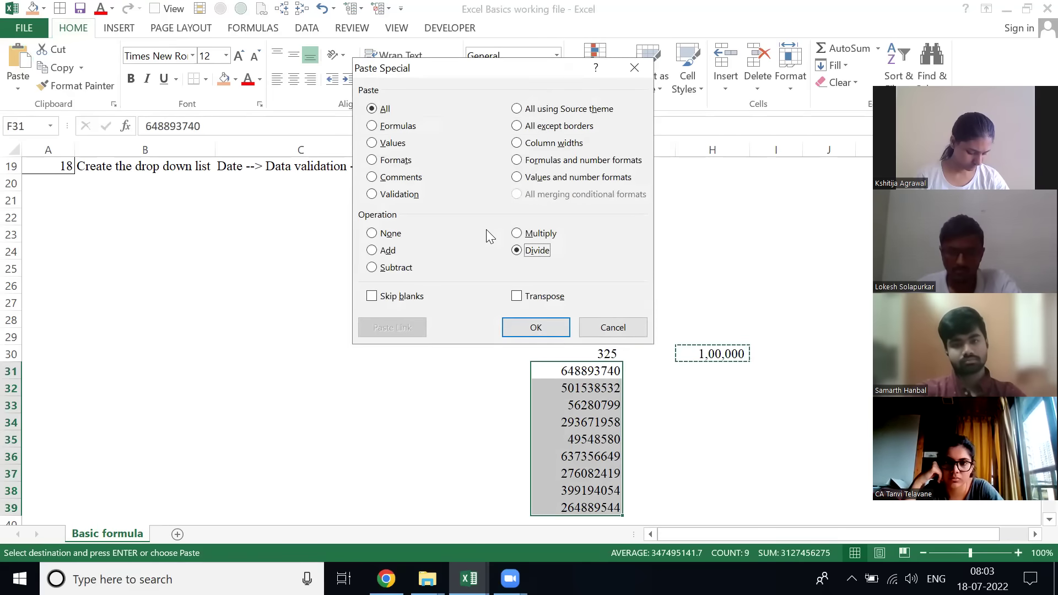
key("Return")
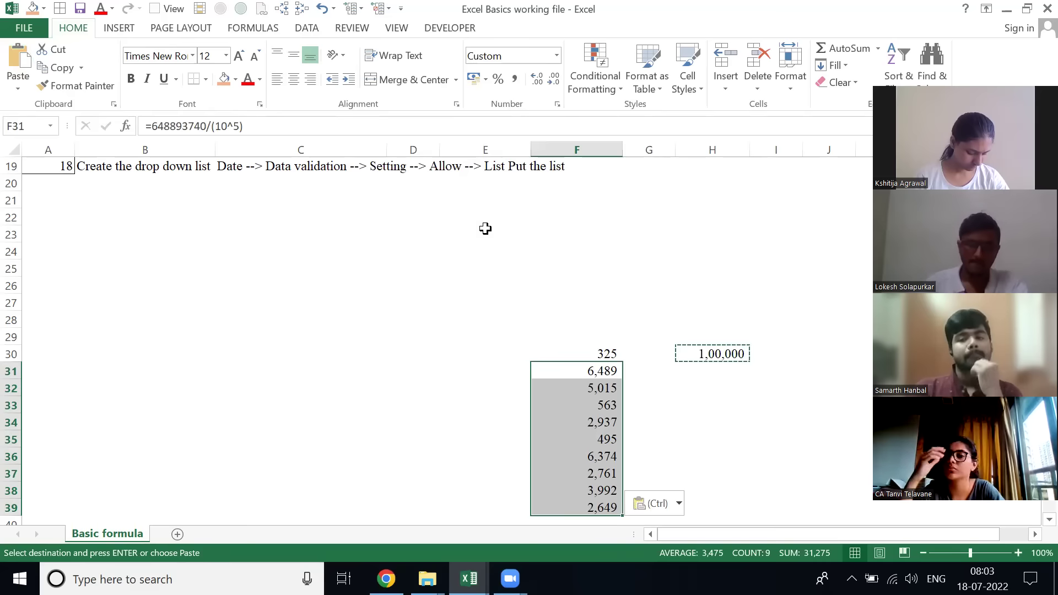
left_click_drag(966, 94, 919, 82)
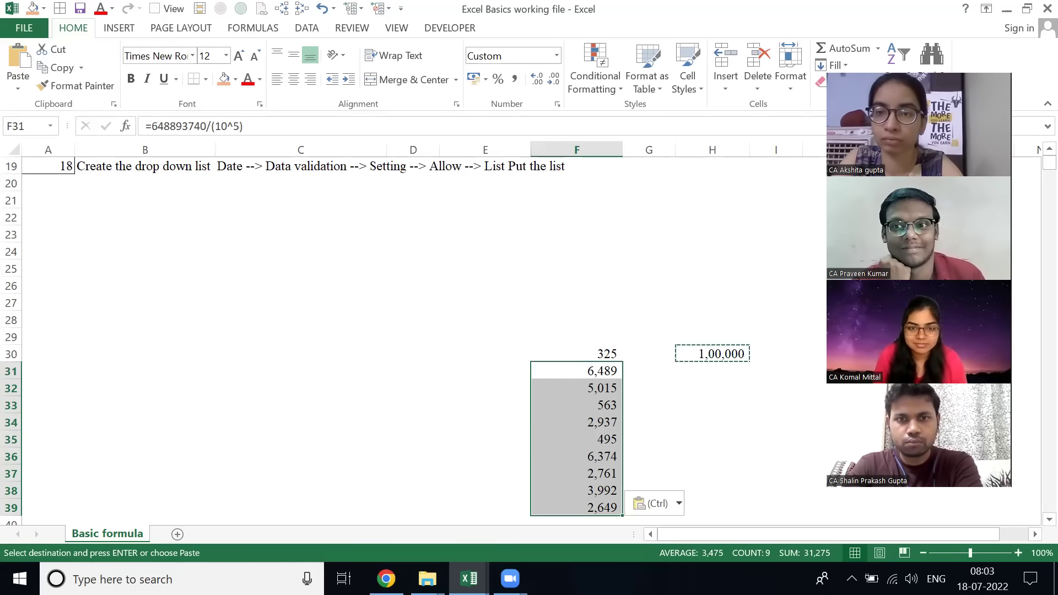
key("Escape")
- Inspect the formulas in cells F31 through F34 one after another
key("Left")
key("Up")
key("Right")
key("Down")
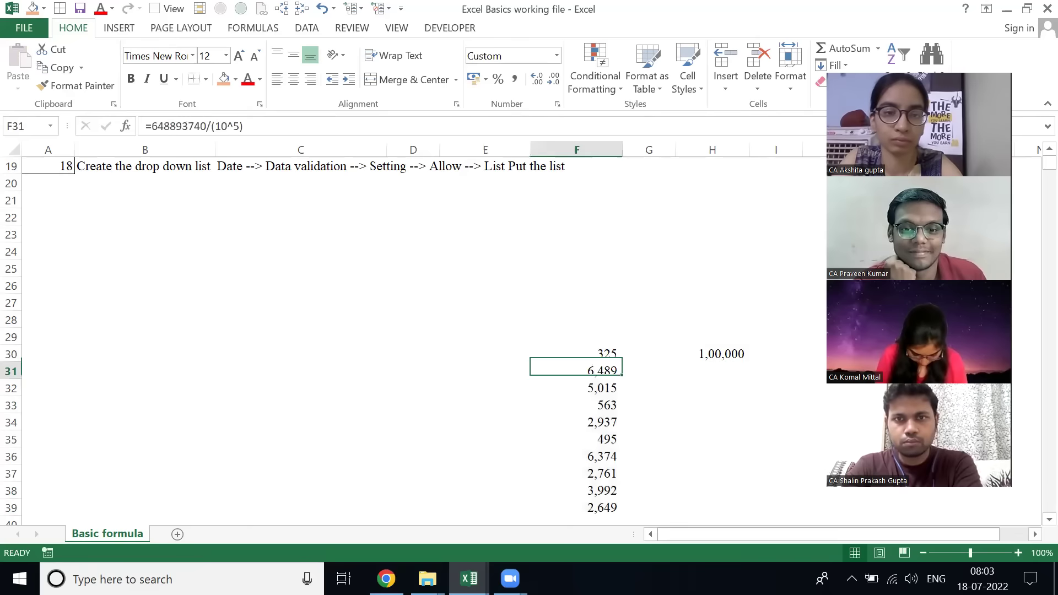
key("F2")
key("Return")
key("F2")
key("Return")
key("F2")
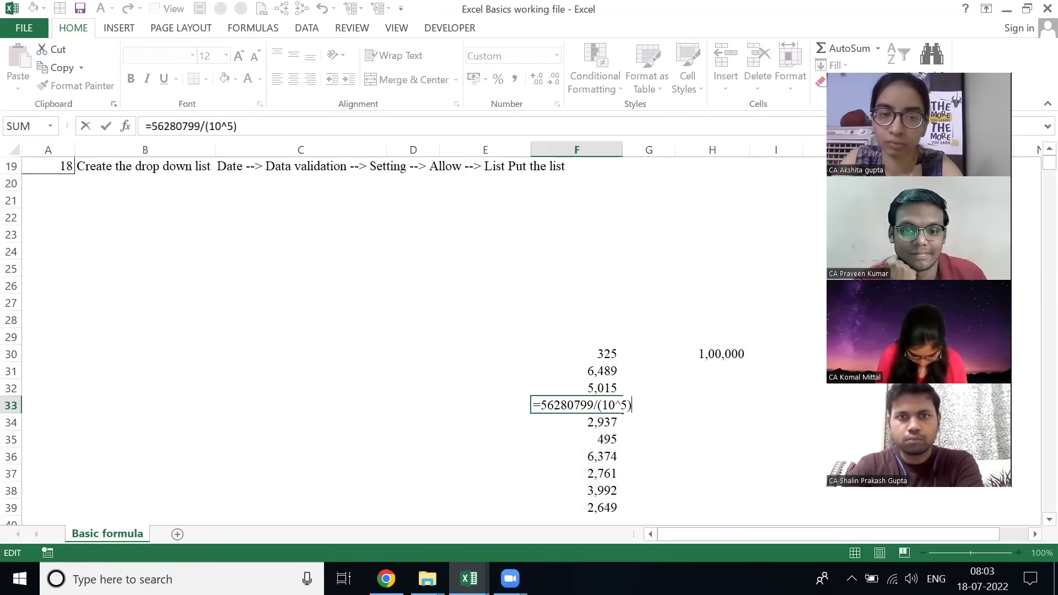
key("Return")
key("F2")
key("Escape")
- Change the divisor formula in H30 to =10^7
key("Right")
key("Right")
key("Up")
key("Up")
key("Up")
key("Up")
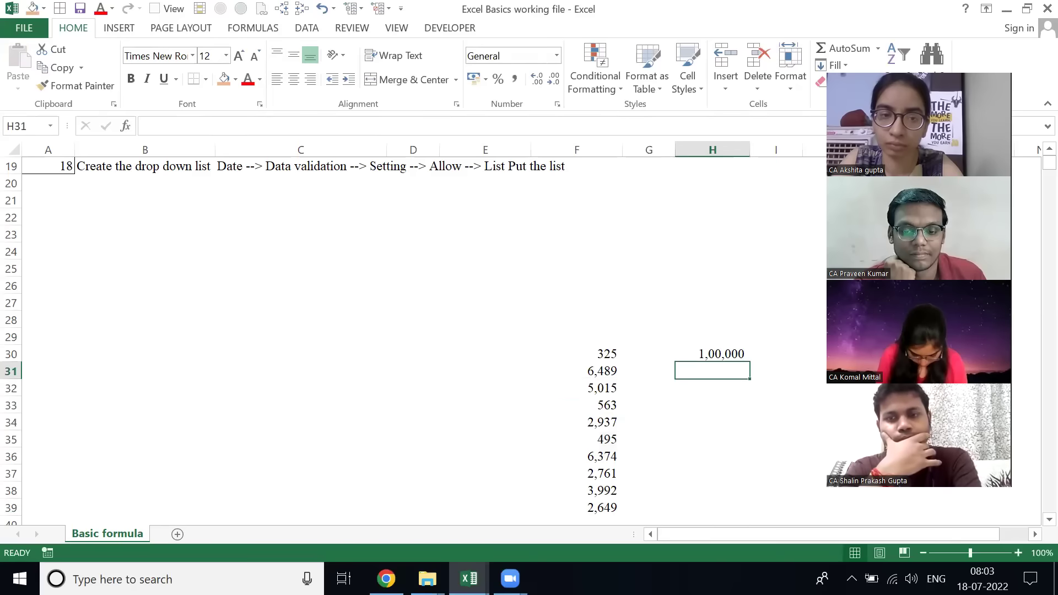
key("F2")
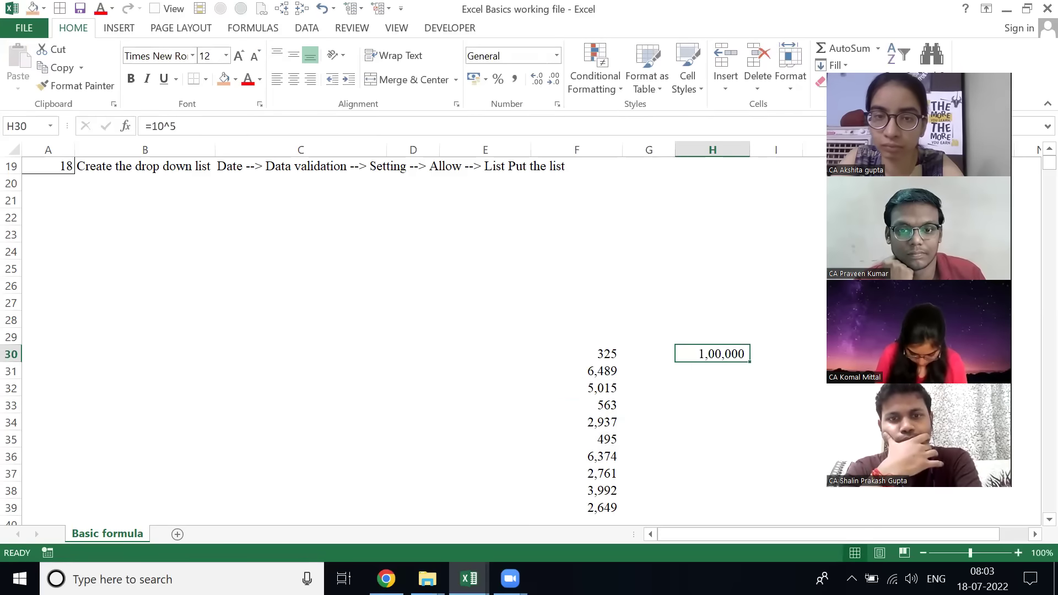
key("BackSpace")
type("7")
key("Return")
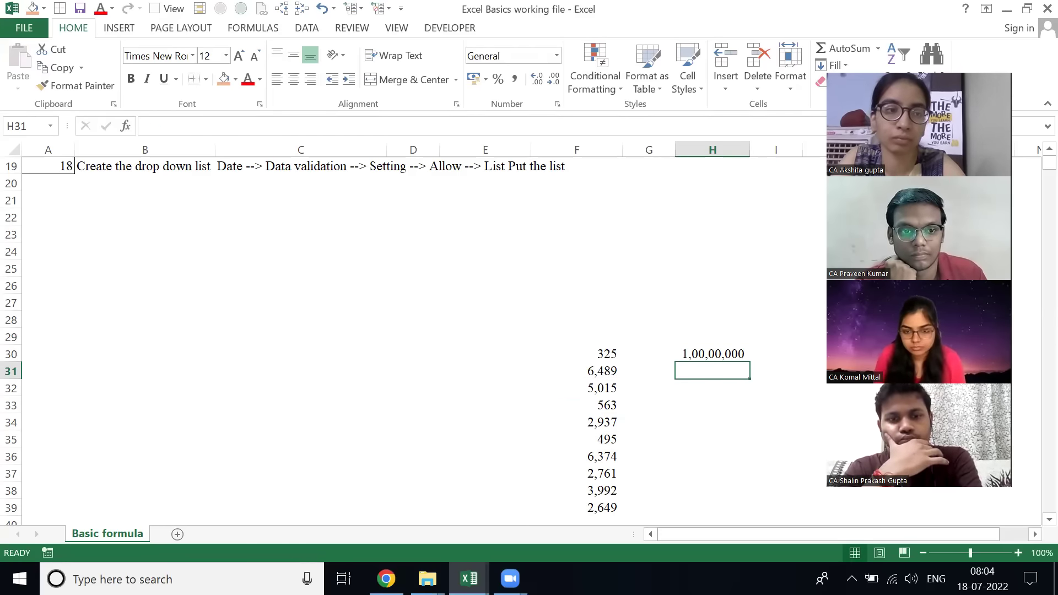
- Inspect the formula in cell H30 and return to the Paste Special entry in the topic list
key("Up")
key("F2")
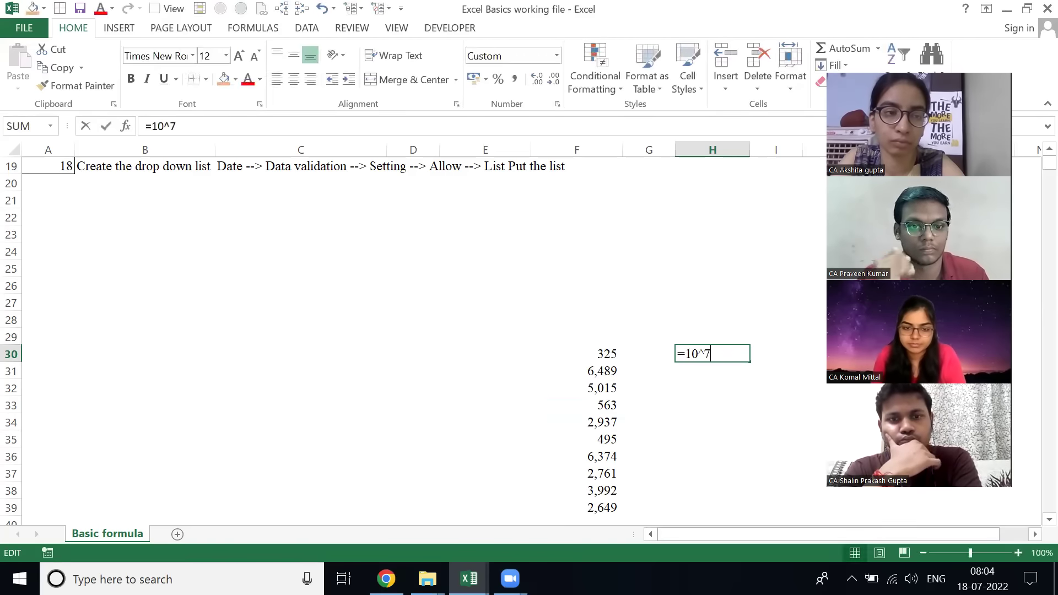
key("Escape")
key("ctrl+Up")
key("ctrl+Up")
key("Left")
key("Left")
key("Left")
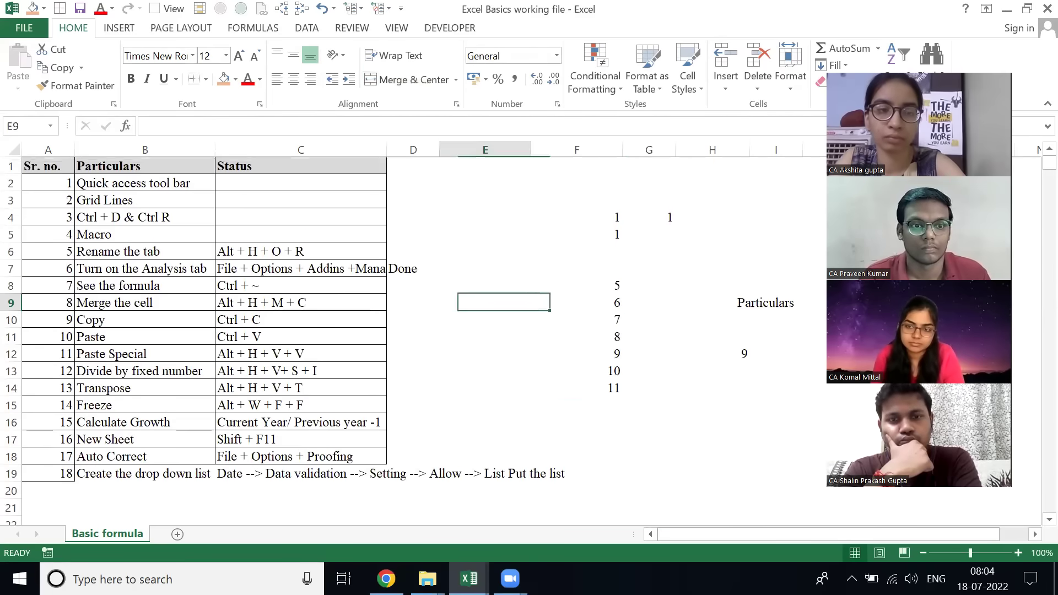
key("Down")
key("Down")
key("Left")
key("Down")
key("Left")
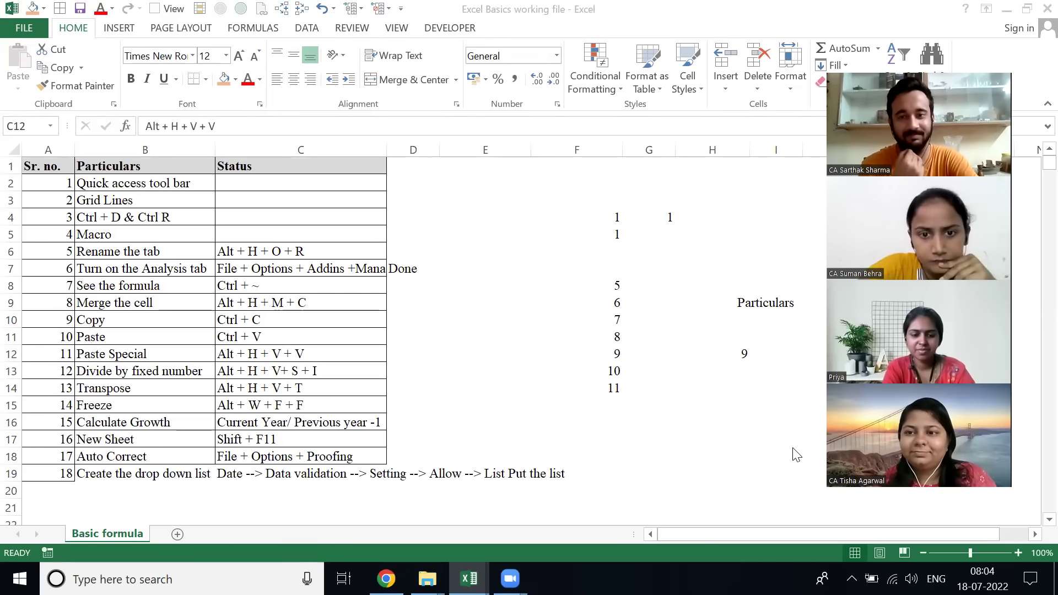
- Highlight the Paste Special, Divide by fixed number and Transpose rows of the topic list one after another
left_click(309, 374)
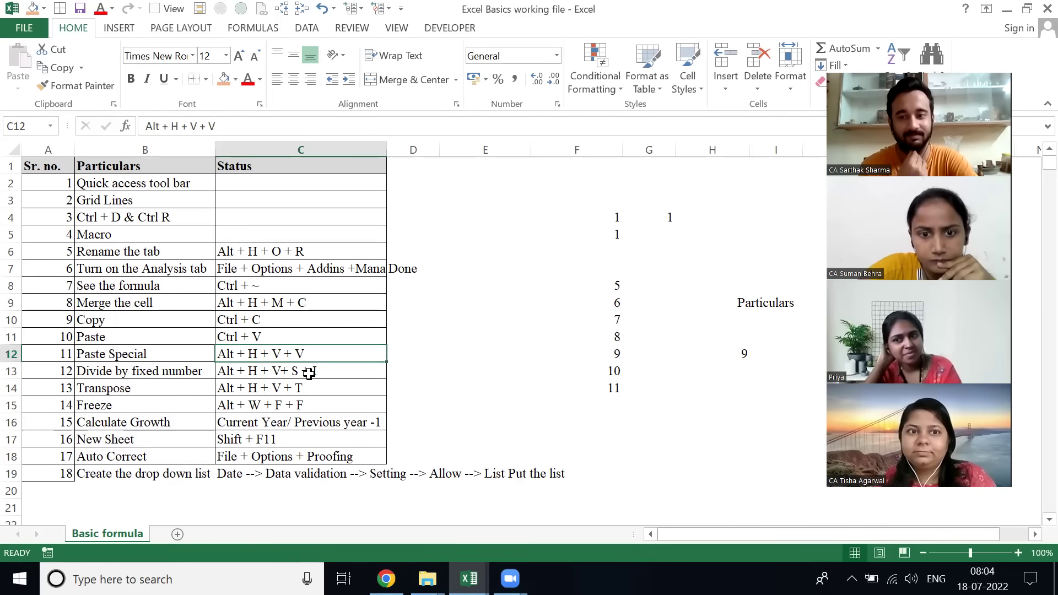
key("Right")
key("Left")
key("Left")
key("Right")
key("shift+Left")
key("shift+Left")
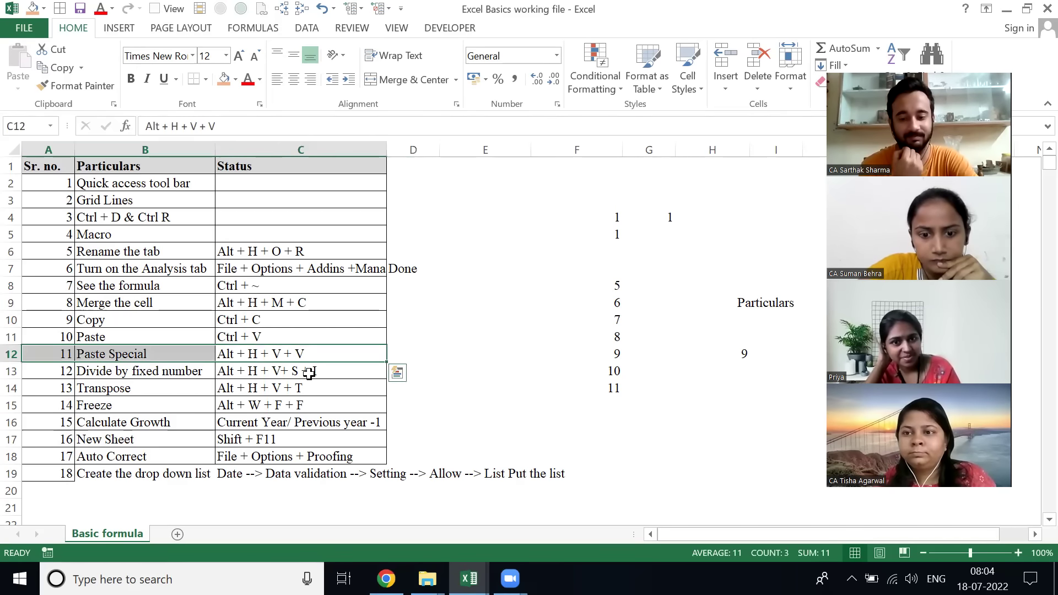
key("Down")
key("shift+Left")
key("shift+Left")
key("Down")
key("shift+Left")
key("shift+Left")
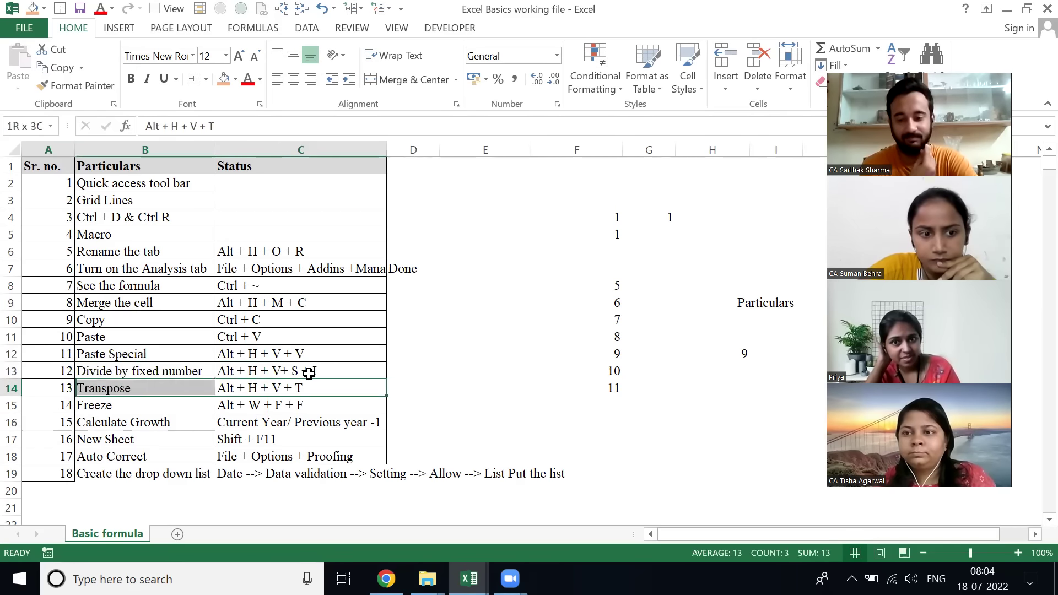
- Select the column of numbers in F8:F14
key("Right")
key("Right")
key("Right")
key("ctrl+Up")
key("ctrl+shift+Down")
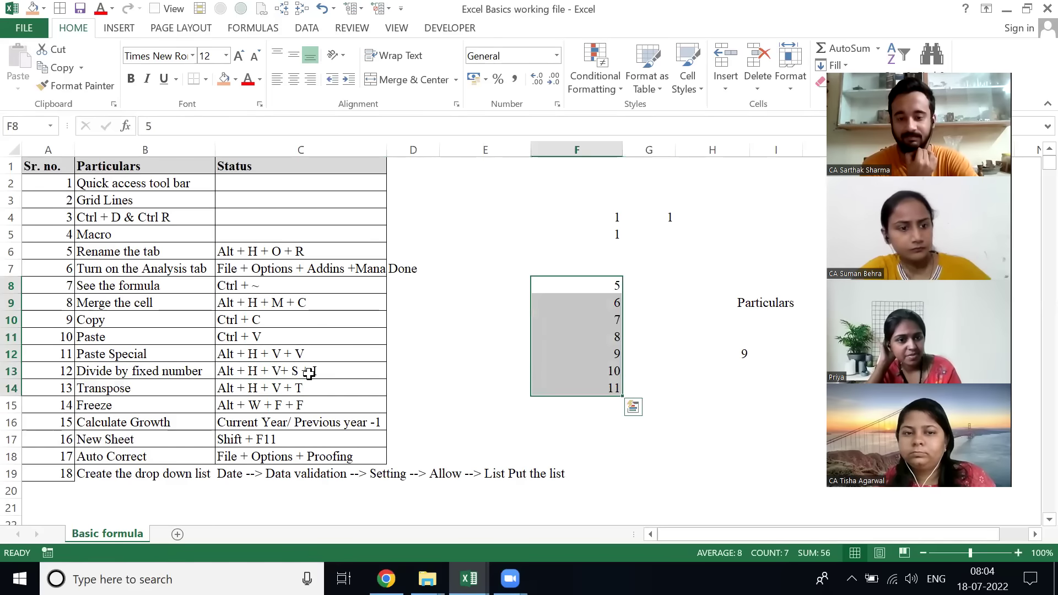
key("ctrl+c")
key("alt")
key("h")
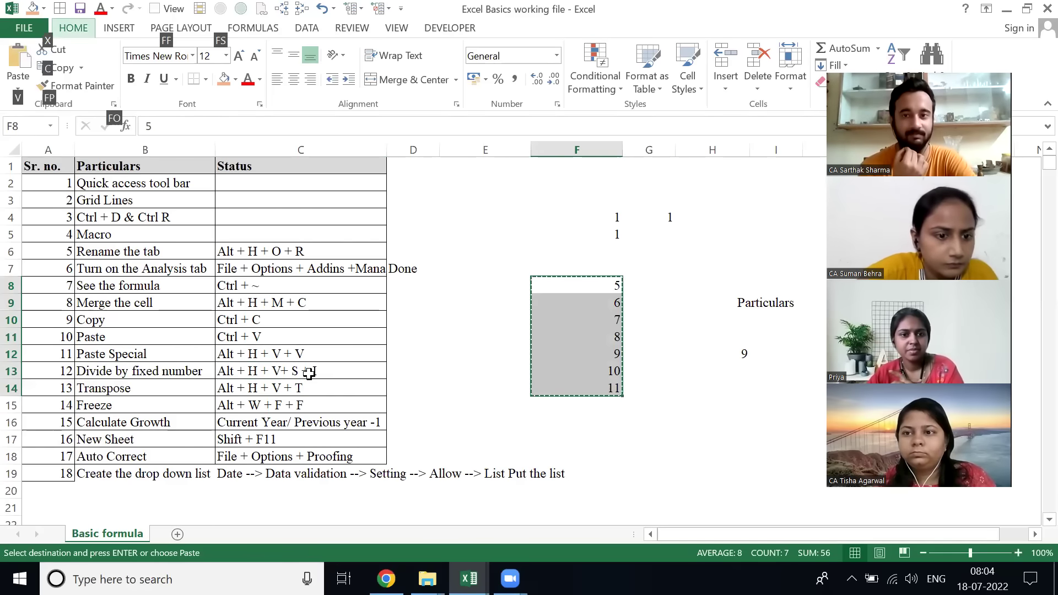
key("v")
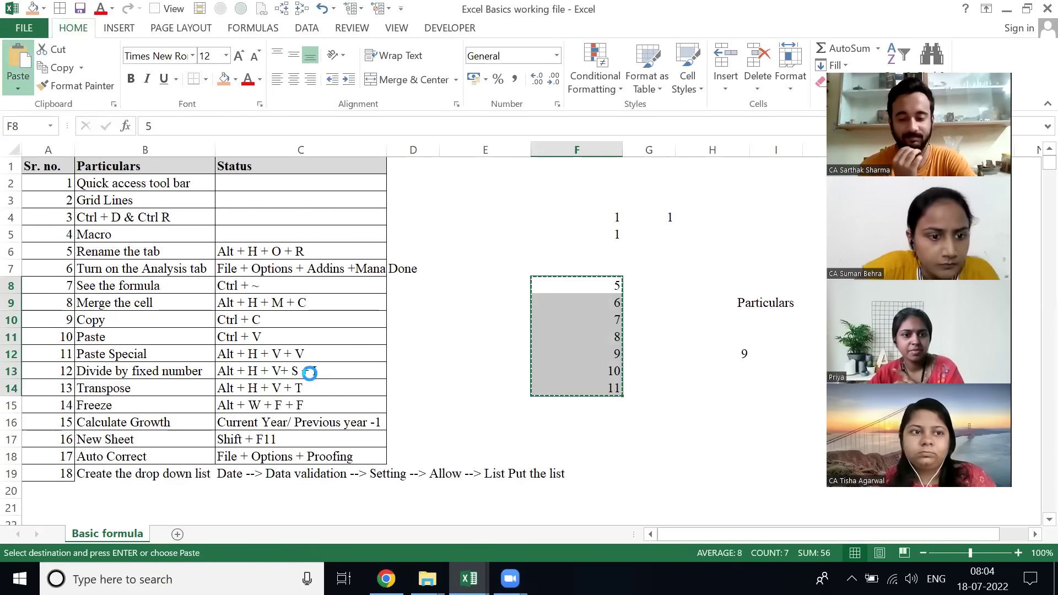
key("v")
key("Escape")
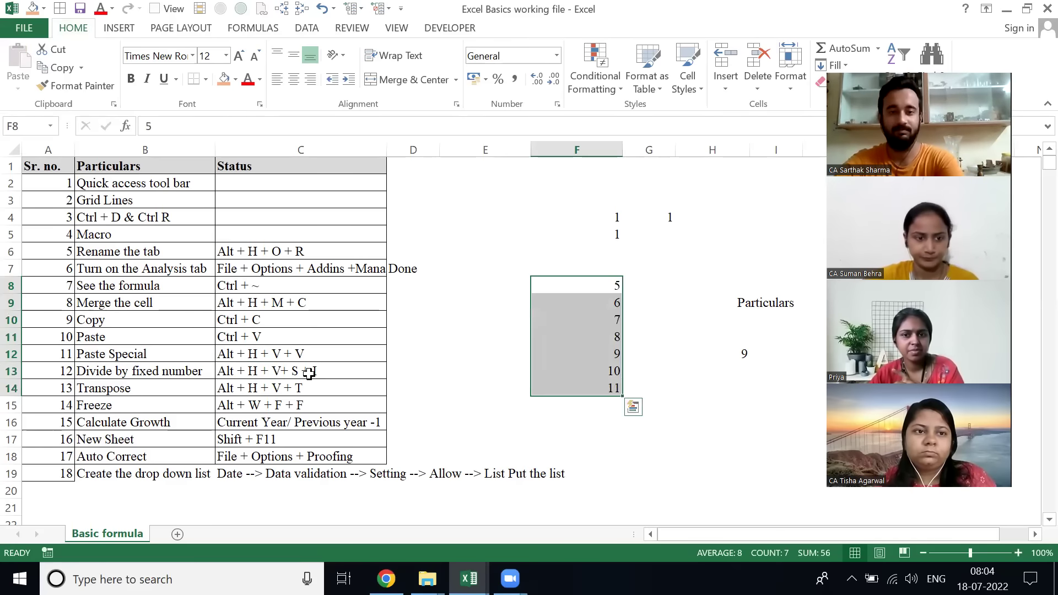
- Copy F8:F14 and paste it transposed into row 8 starting at cell G8
key("ctrl+c")
key("Right")
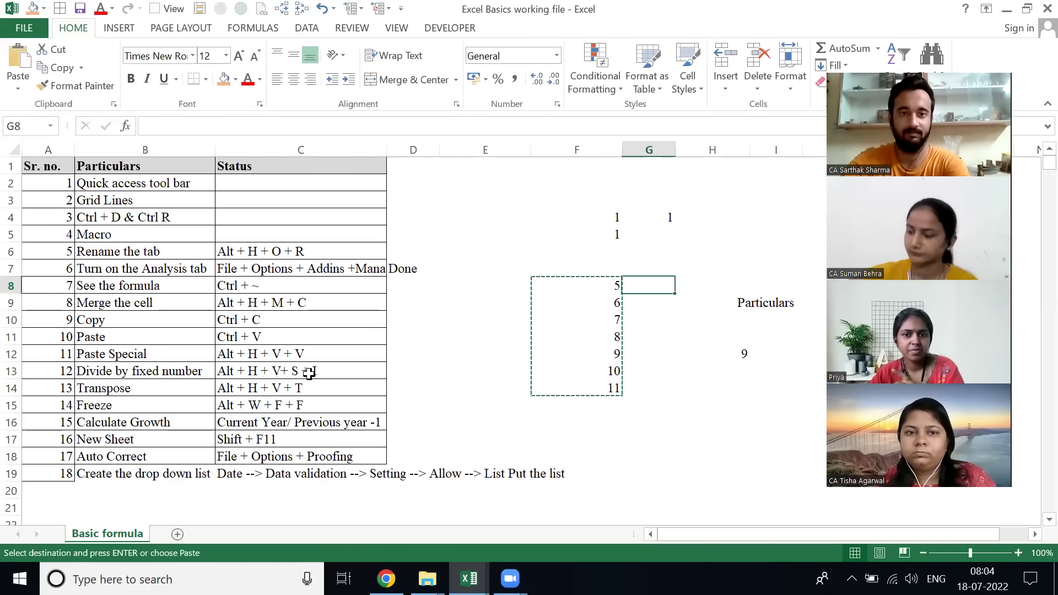
key("alt")
key("h")
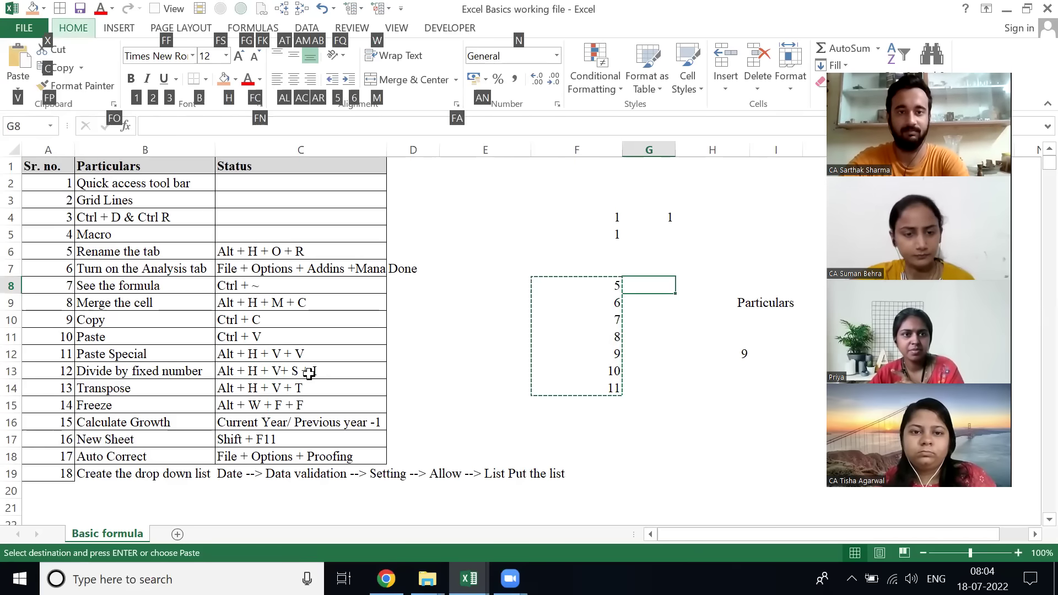
key("v")
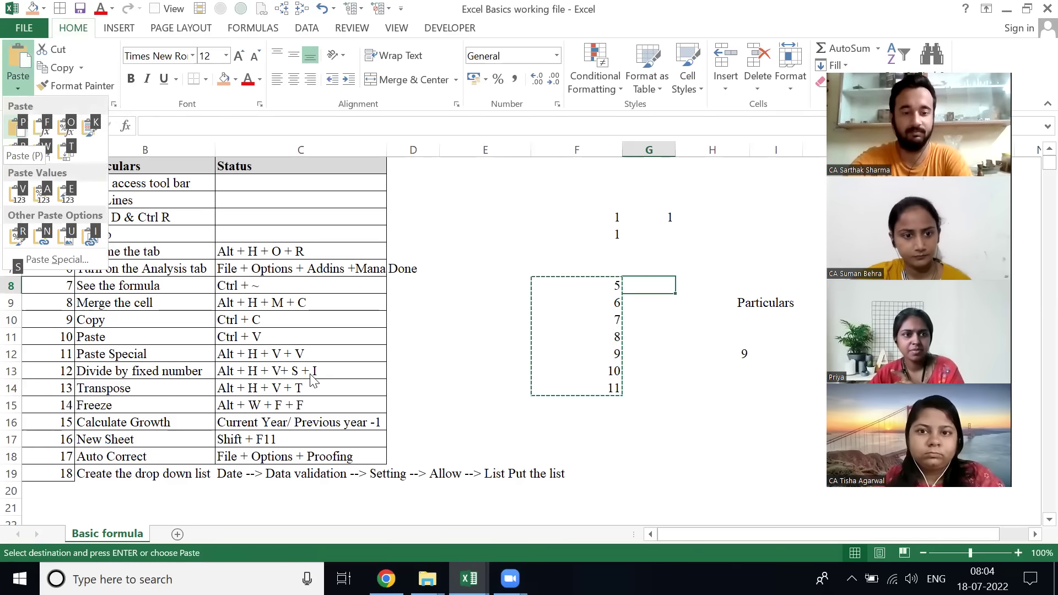
key("t")
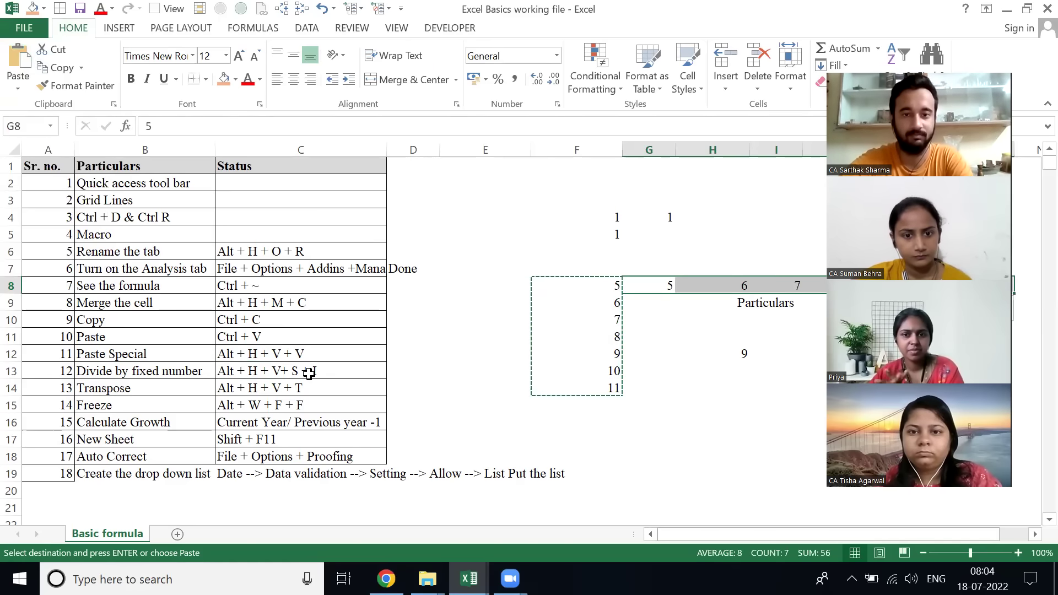
key("Escape")
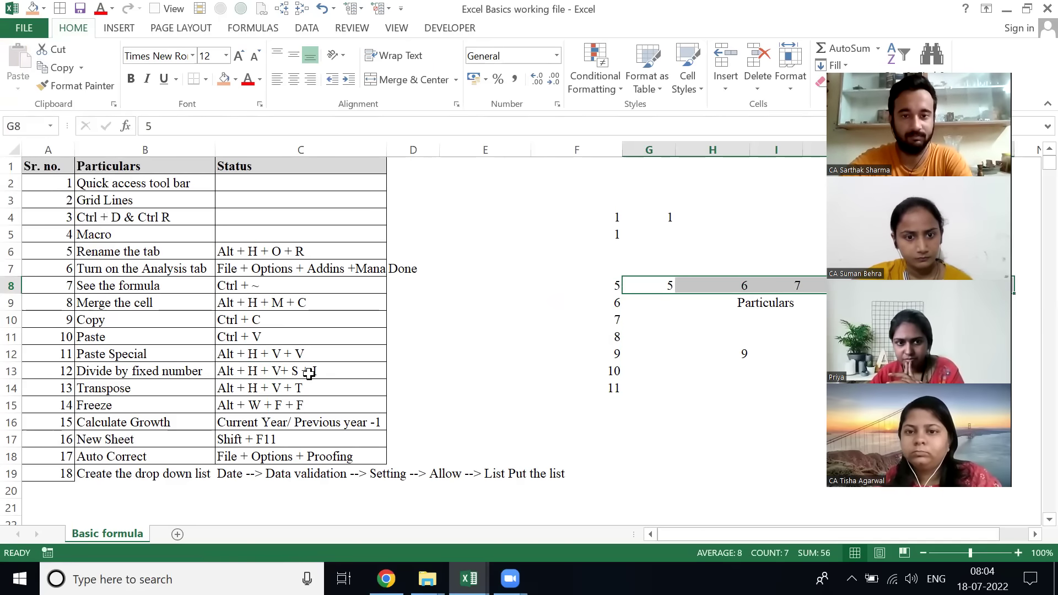
key("Left")
key("shift+Right")
key("shift+Right")
key("shift+Right")
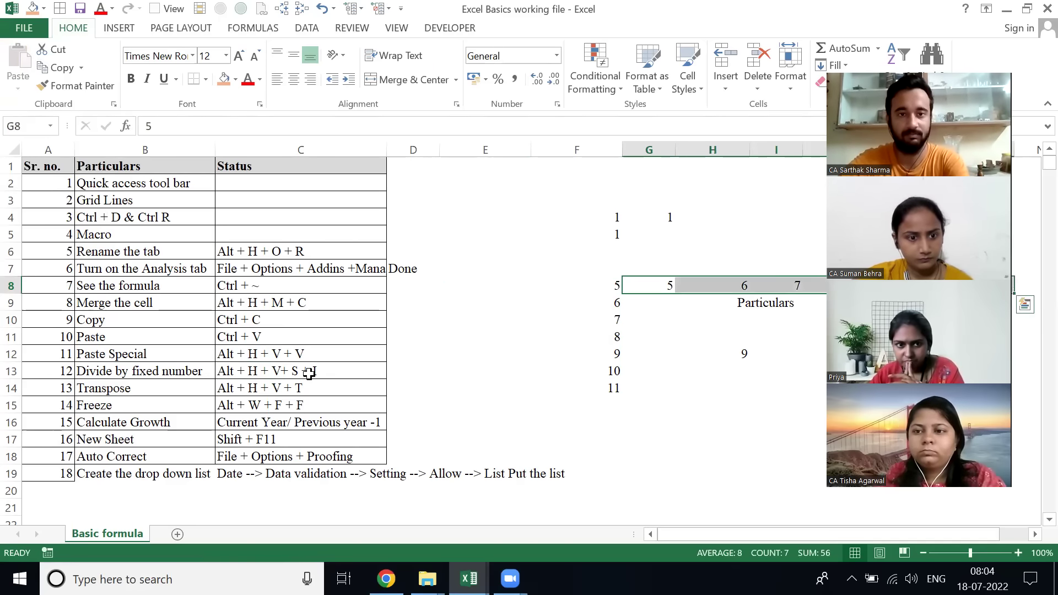
key("Left")
key("shift+Right")
key("shift+Right")
key("shift+Right")
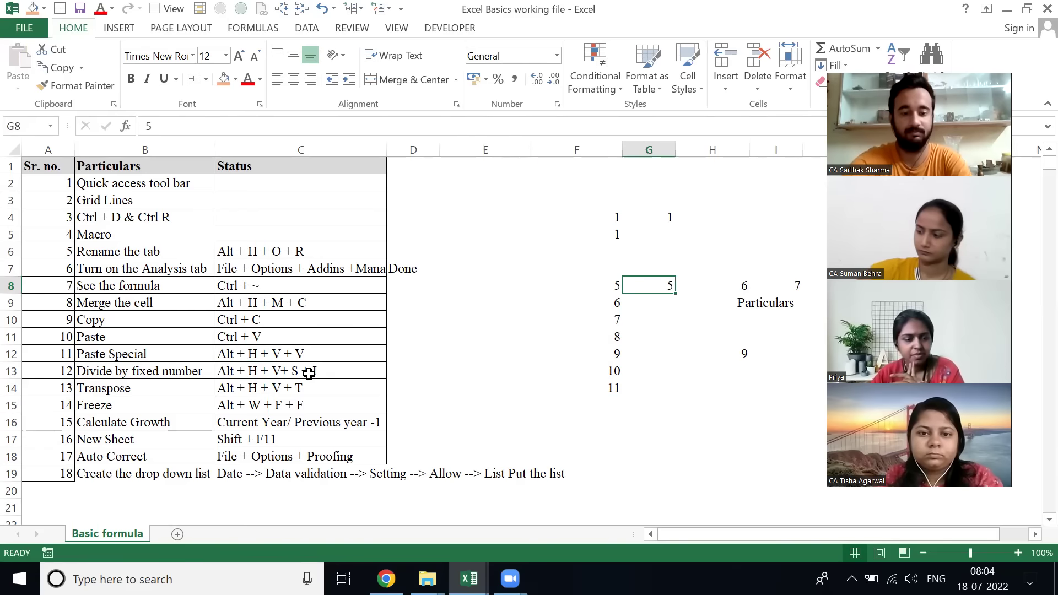
- Go through the shortcuts in the topic list from Copy down to the Freeze entry
key("Left")
key("Left")
key("Left")
key("Down")
key("Down")
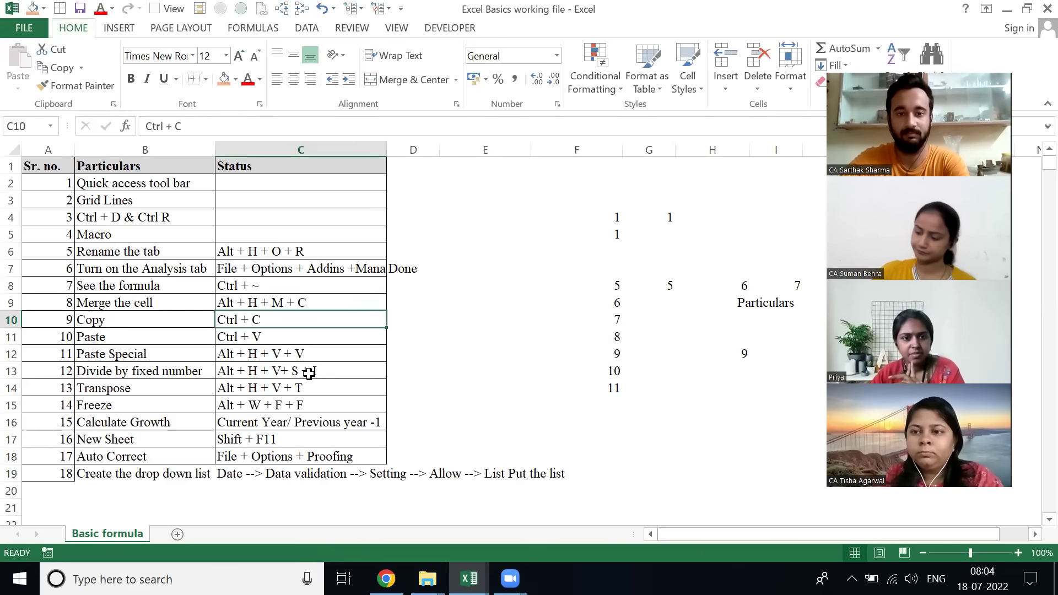
key("Down")
key("Down")
key("Down")
key("Down")
key("Down")
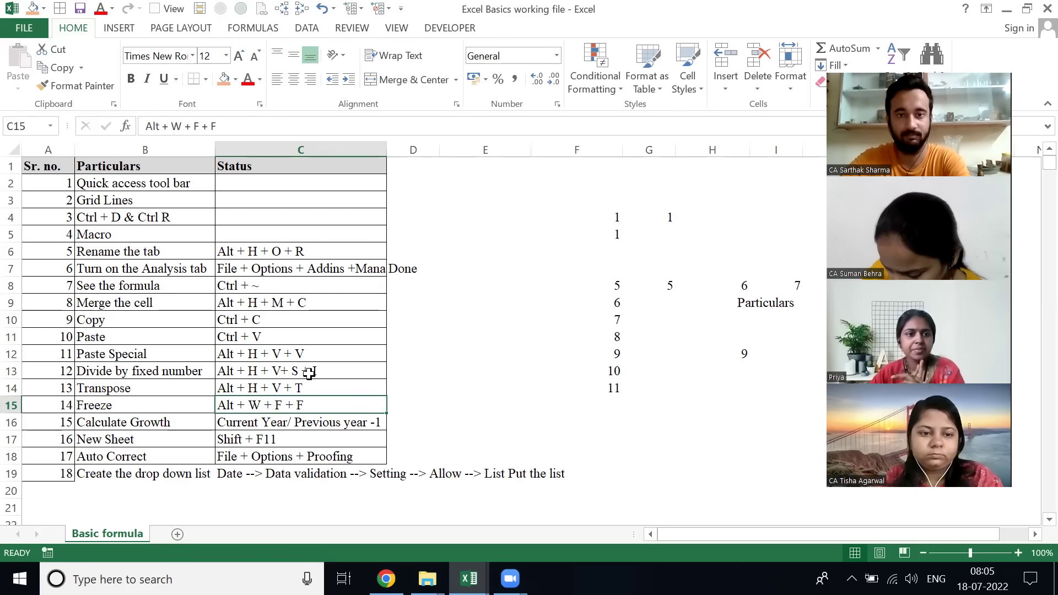
- Highlight the header row and the Sr. no. column as the areas that freezing should keep in view
key("Up")
key("Up")
key("Up")
key("Up")
key("Up")
key("Up")
key("Up")
key("Up")
key("Up")
key("Up")
key("Up")
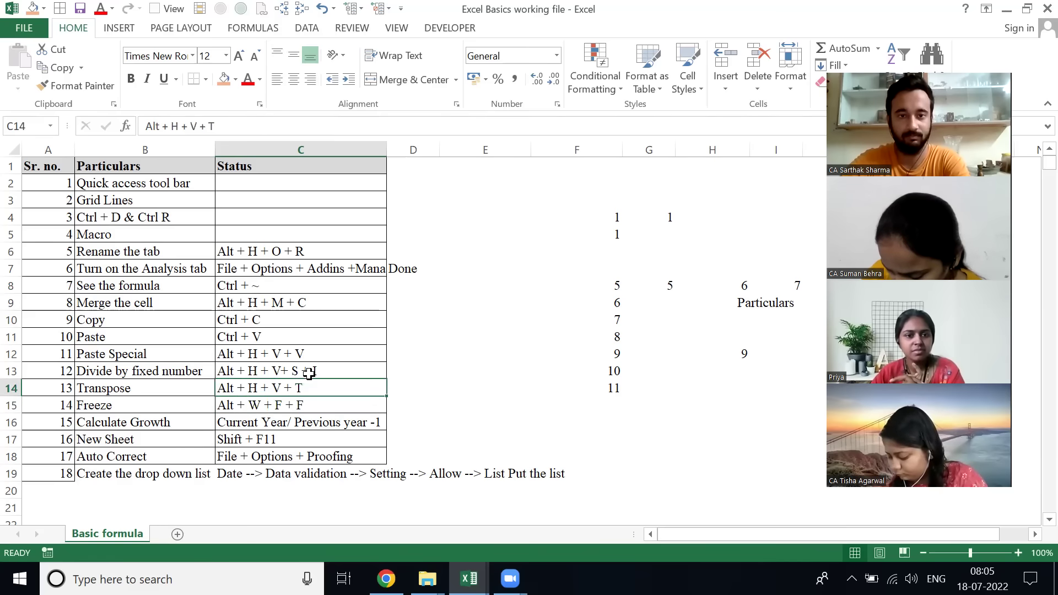
key("Left")
key("Up")
key("Up")
key("Up")
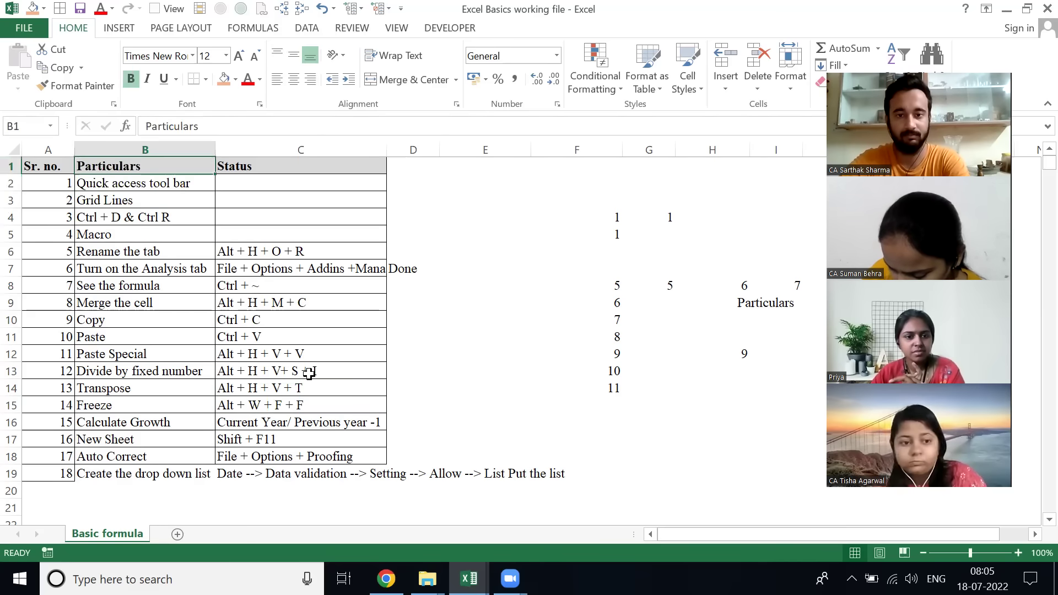
key("shift+space")
key("Left")
key("ctrl+space")
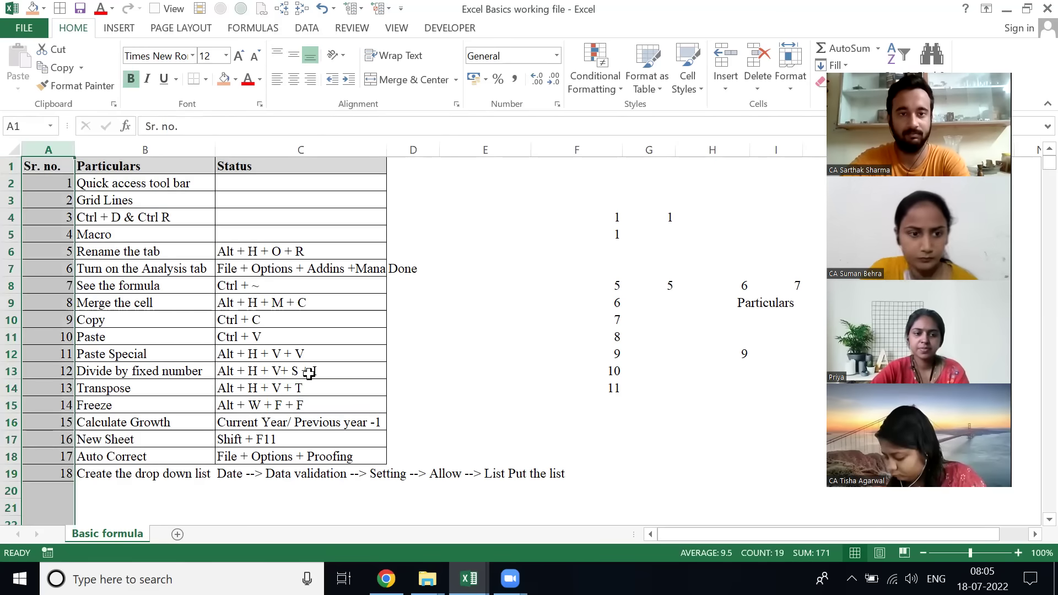
- Freeze panes at cell B2 to lock the header row and the Sr. no. column
key("Right")
key("Down")
key("alt")
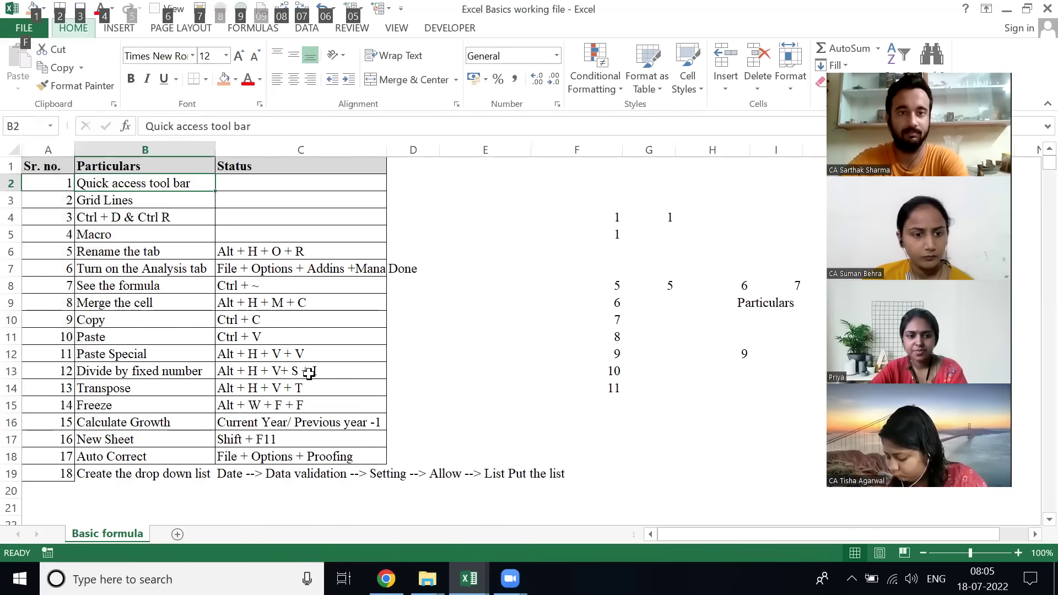
key("w")
key("f")
key("f")
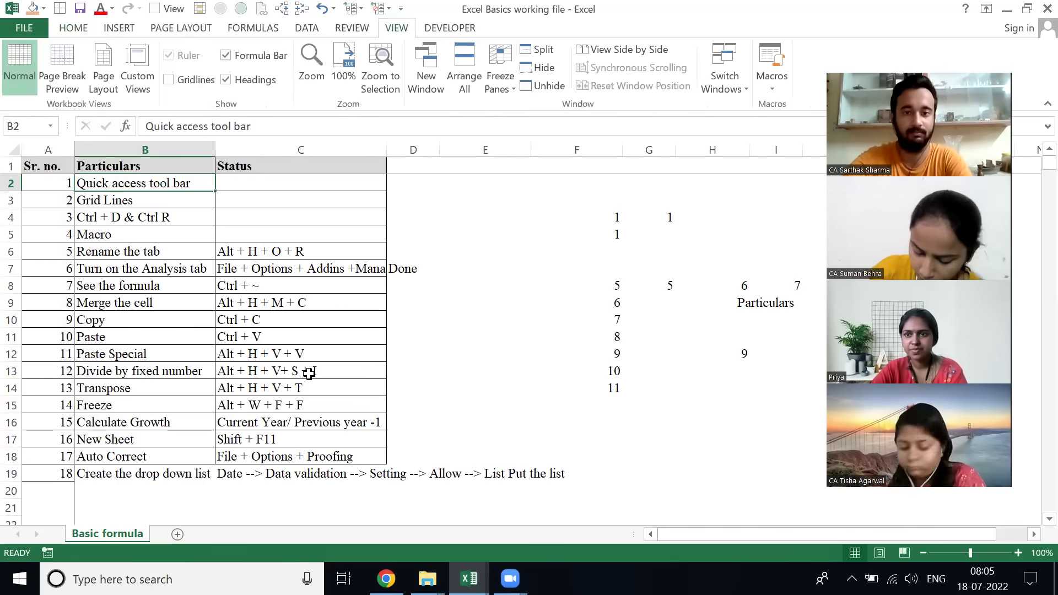
- Browse far down and across the sheet to check the frozen header row and first column, and return to the topic list
key("Page_Down")
key("Right")
key("Right")
key("Right")
key("Right")
key("Right")
key("Right")
key("Right")
key("Right")
key("Right")
key("Right")
key("Right")
key("Right")
key("Right")
key("Right")
key("Right")
key("Right")
key("Right")
key("Right")
key("Right")
key("Right")
key("Right")
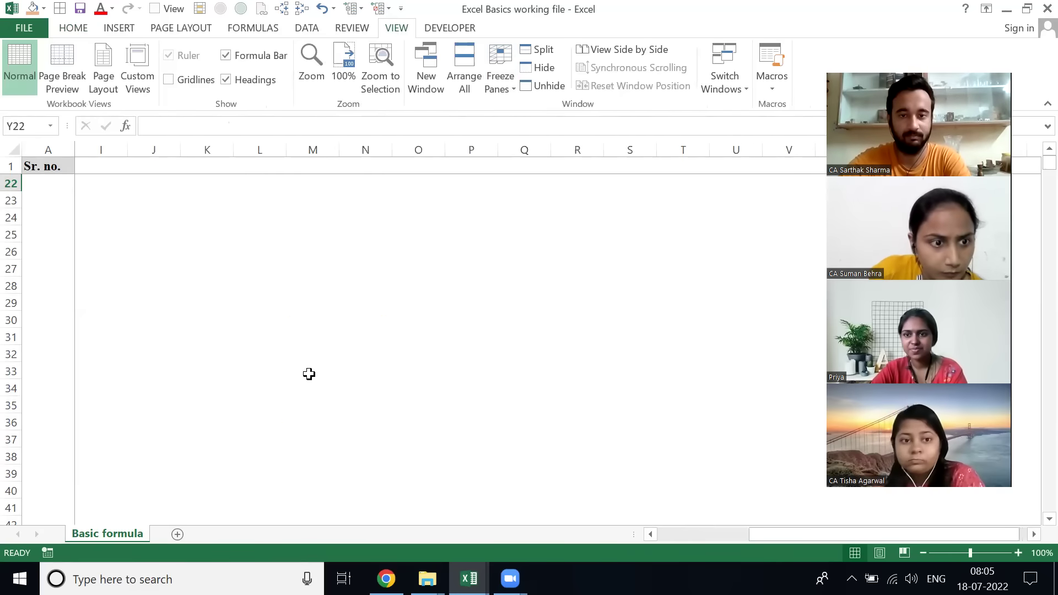
key("ctrl+Left")
key("Right")
key("Up")
key("ctrl+Up")
key("ctrl+Up")
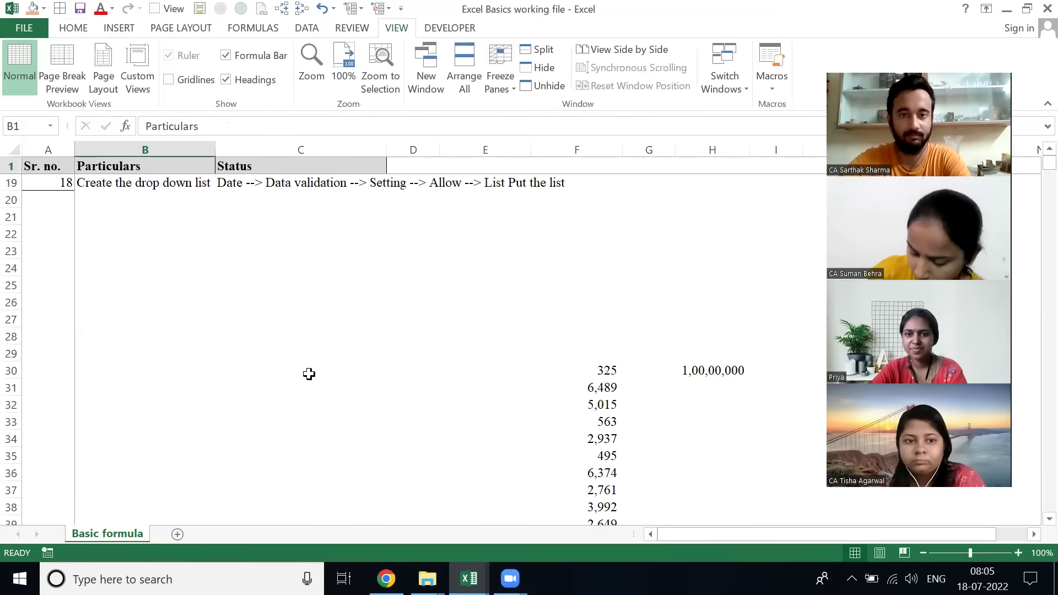
key("Down")
key("Down")
key("Right")
key("Down")
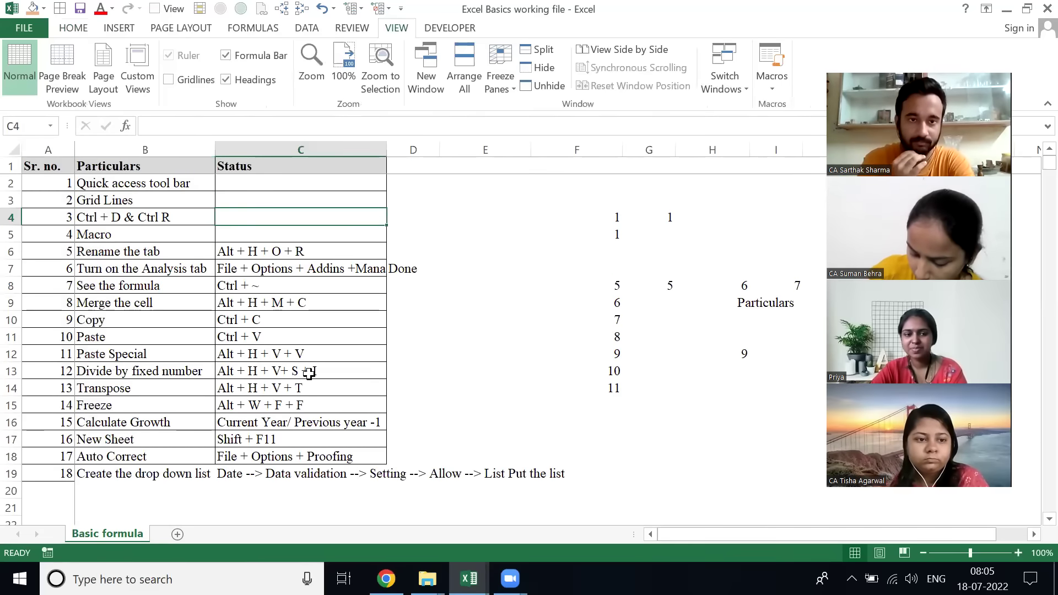
- Highlight rows 1 to 3 and columns A to B to illustrate what freezing at cell C4 would lock
key("shift+space")
key("Up")
key("shift+space")
key("shift+Up")
key("shift+Up")
key("Down")
key("Left")
key("ctrl+space")
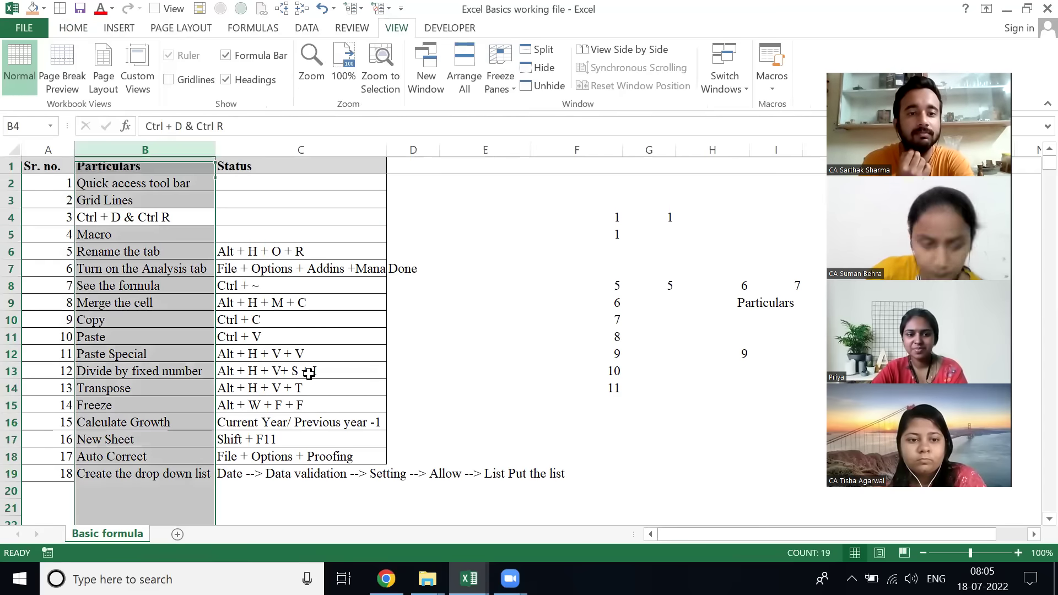
key("shift+Left")
key("Right")
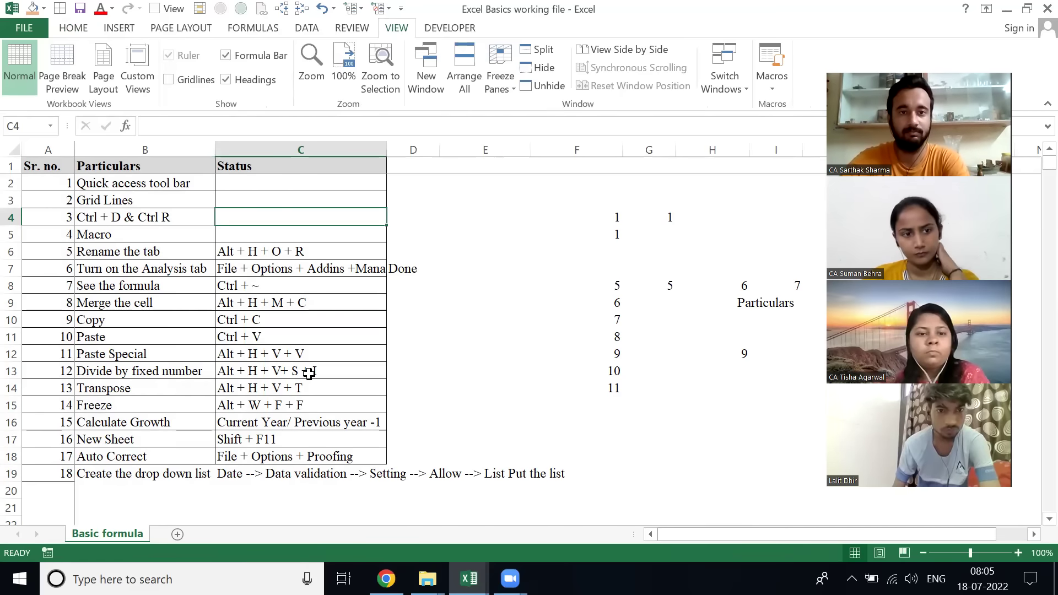
- Go down the topic list and highlight the Calculate Growth row, A16:C16
key("Down")
key("Down")
key("Down")
key("Down")
key("Down")
key("Down")
key("Down")
key("Down")
key("Down")
key("Down")
key("Down")
key("Down")
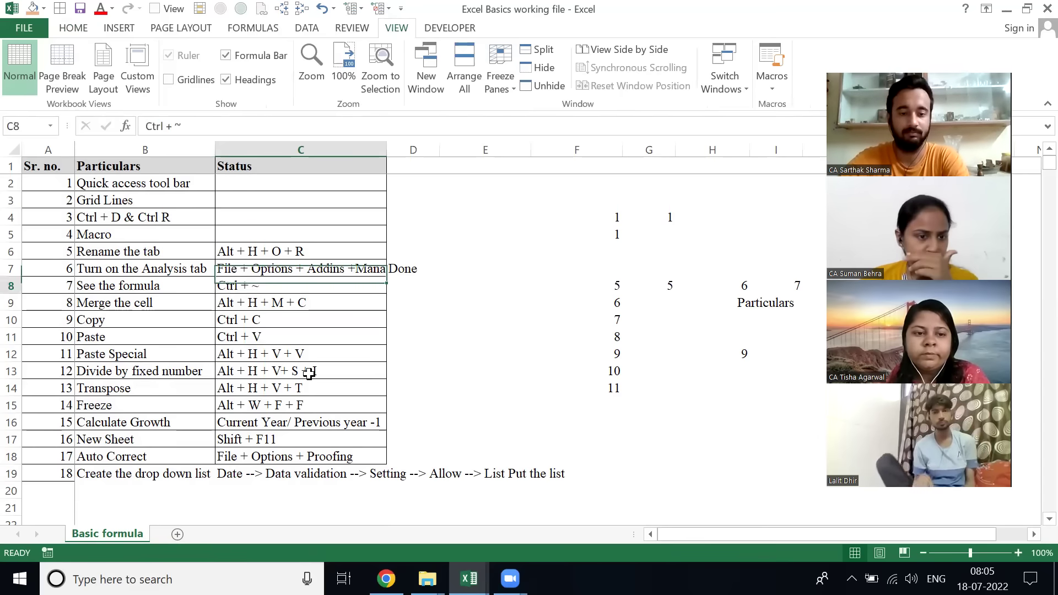
key("shift+Left")
key("shift+Left")
key("Right")
key("Left")
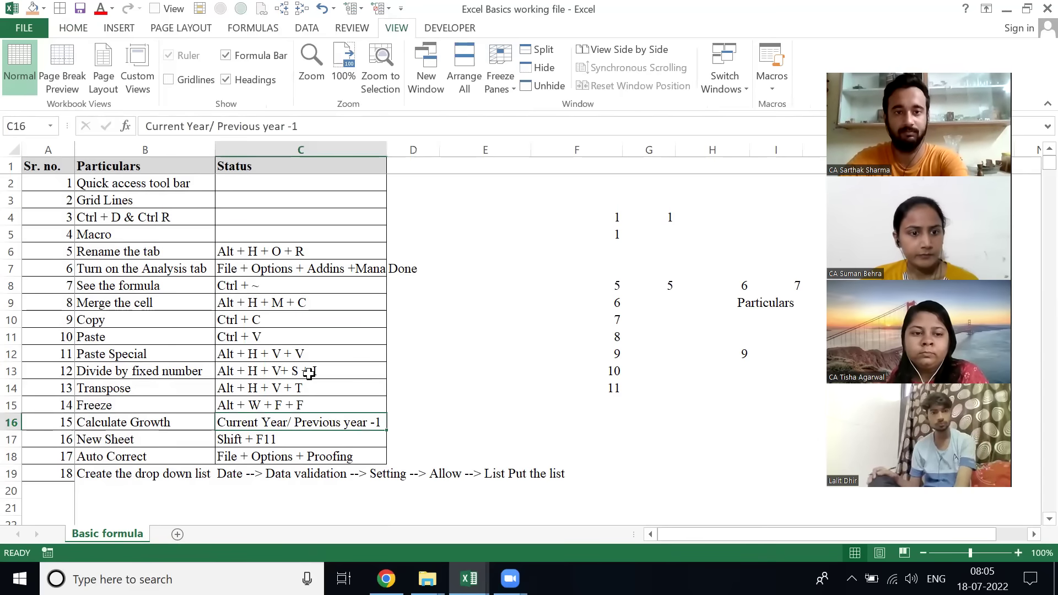
key("ctrl+shift+Left")
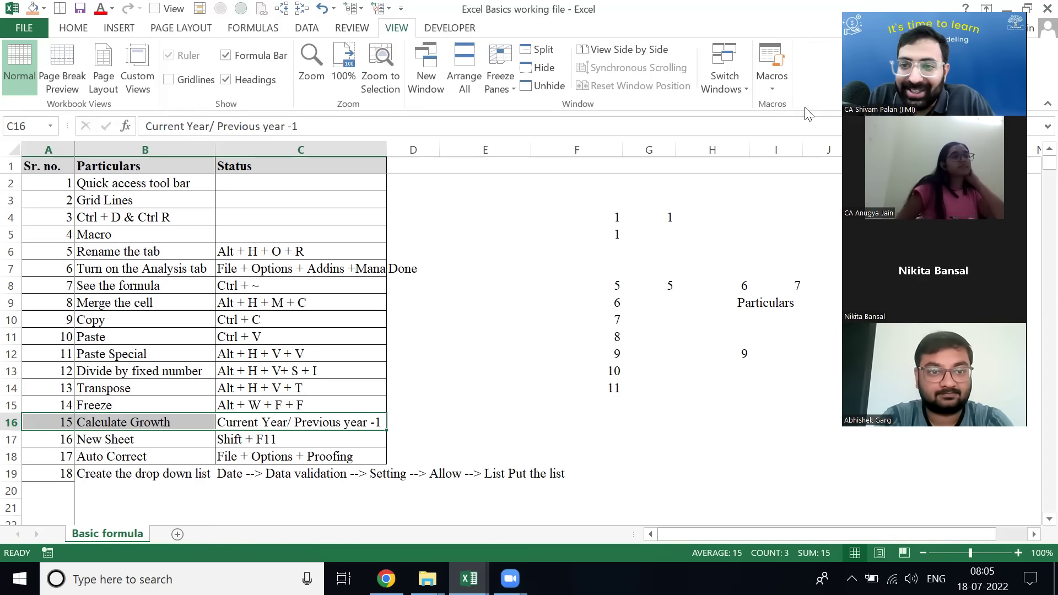
- Enter the year headings 2021 in cell H16 and 2022 in cell I16
left_click(489, 314)
key("Down")
key("Down")
key("Down")
key("Down")
key("Down")
key("Down")
key("Down")
key("Down")
key("Down")
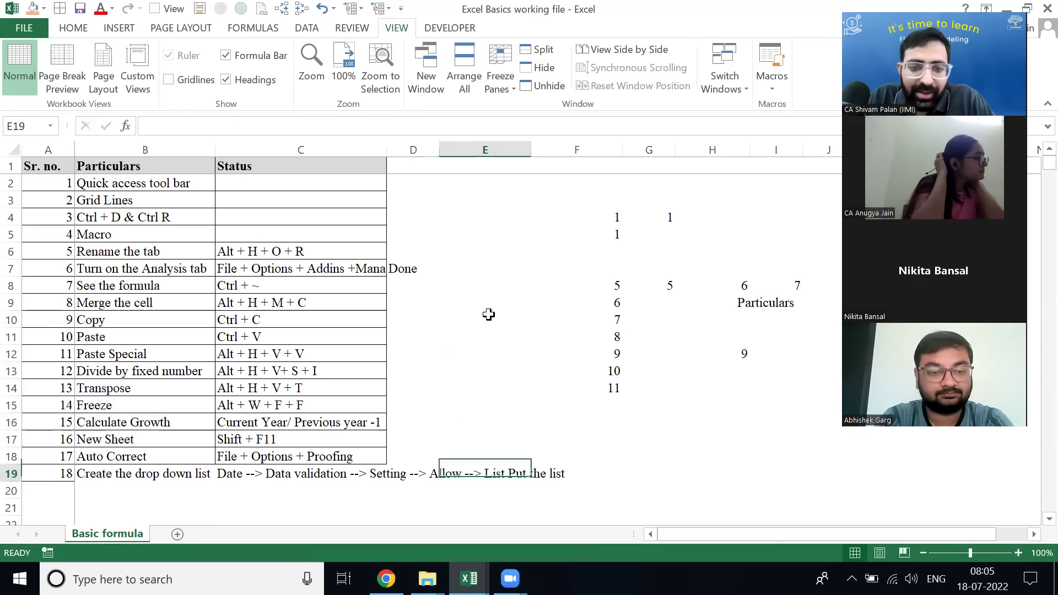
key("Right")
key("Page_Down")
key("Page_Up")
key("Right")
key("Right")
key("Right")
key("Up")
key("Up")
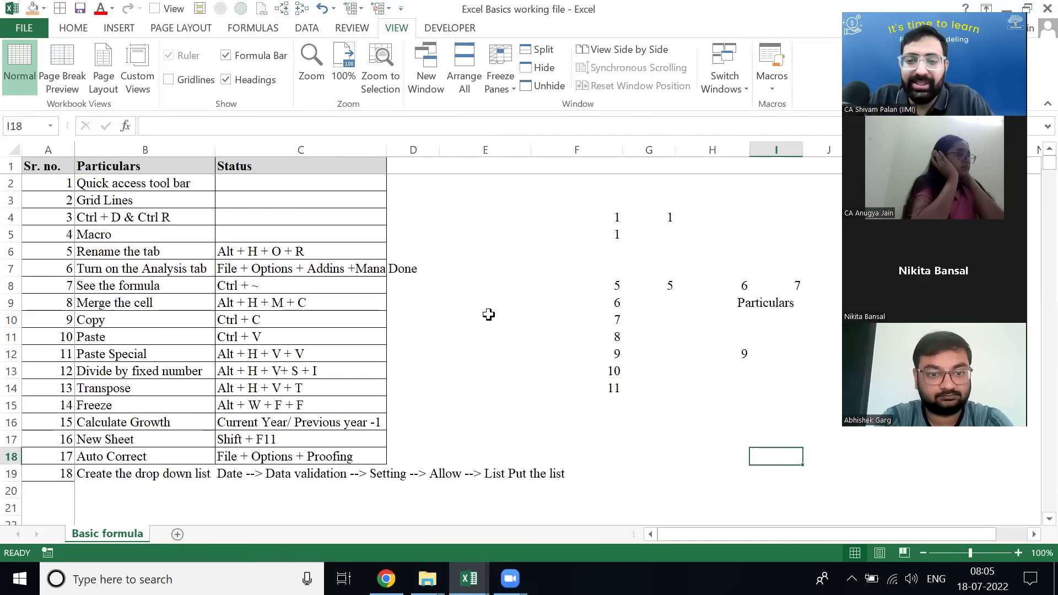
key("Left")
key("Up")
type("20")
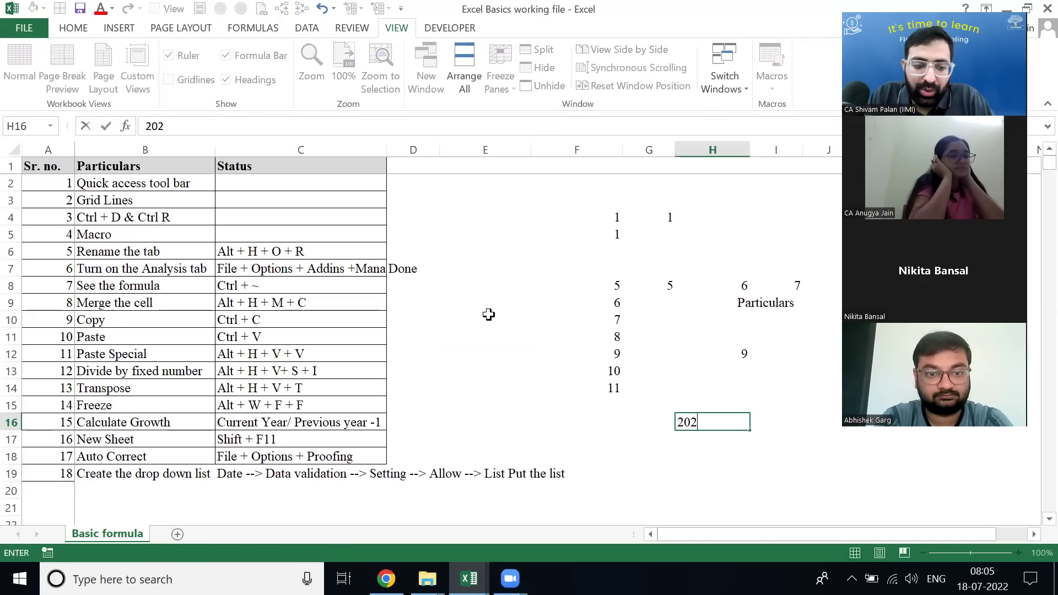
key("Right")
type("2022")
key("ctrl+Return")
- Enter 100 under the 2021 heading in H17 and 80 under the 2022 heading in I17
key("Down")
key("Left")
key("Left")
key("Right")
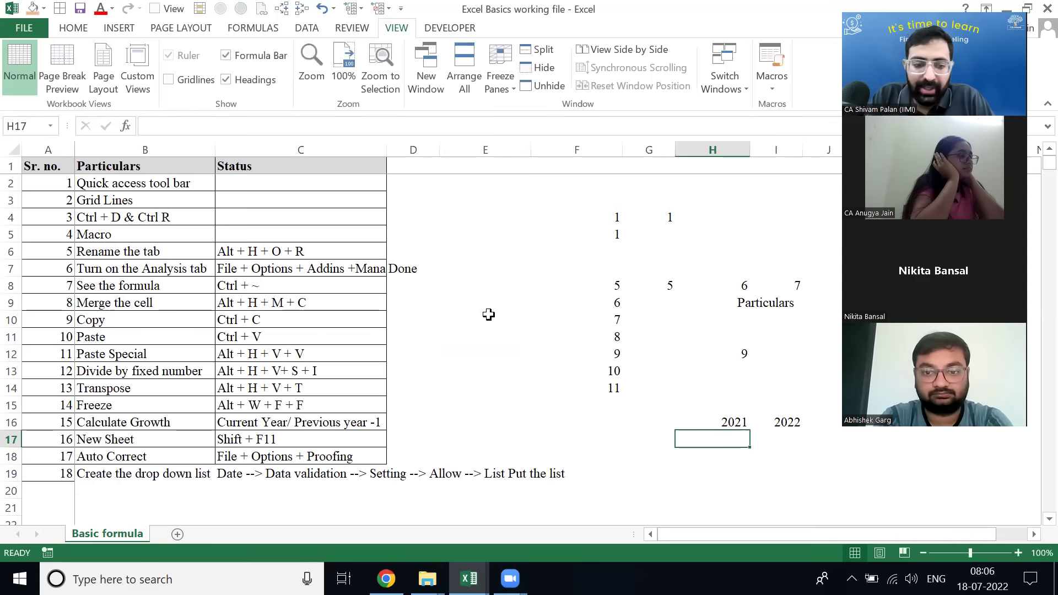
type("50")
key("BackSpace")
type("100")
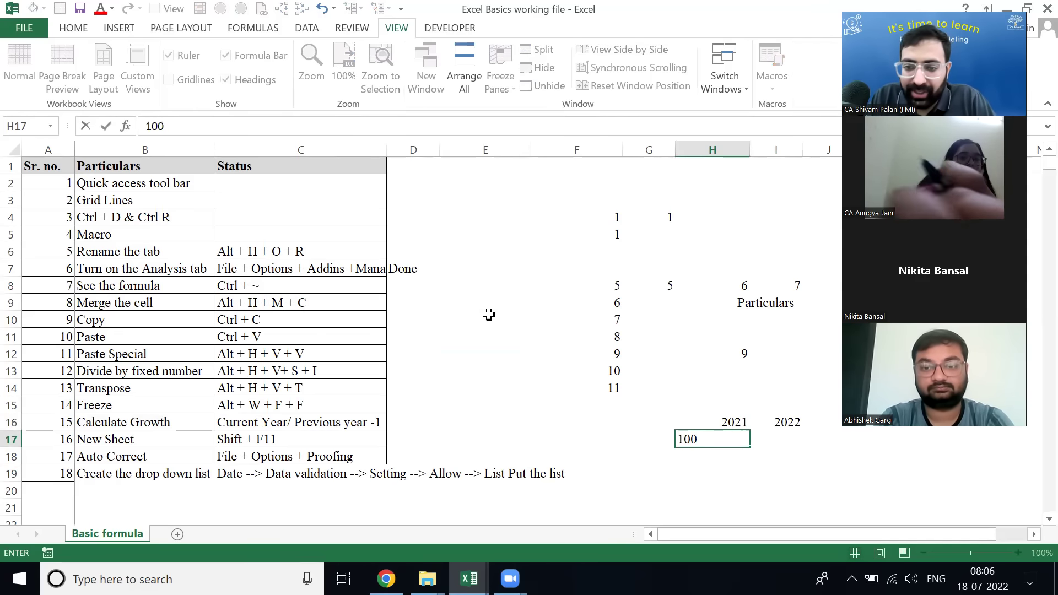
key("Tab")
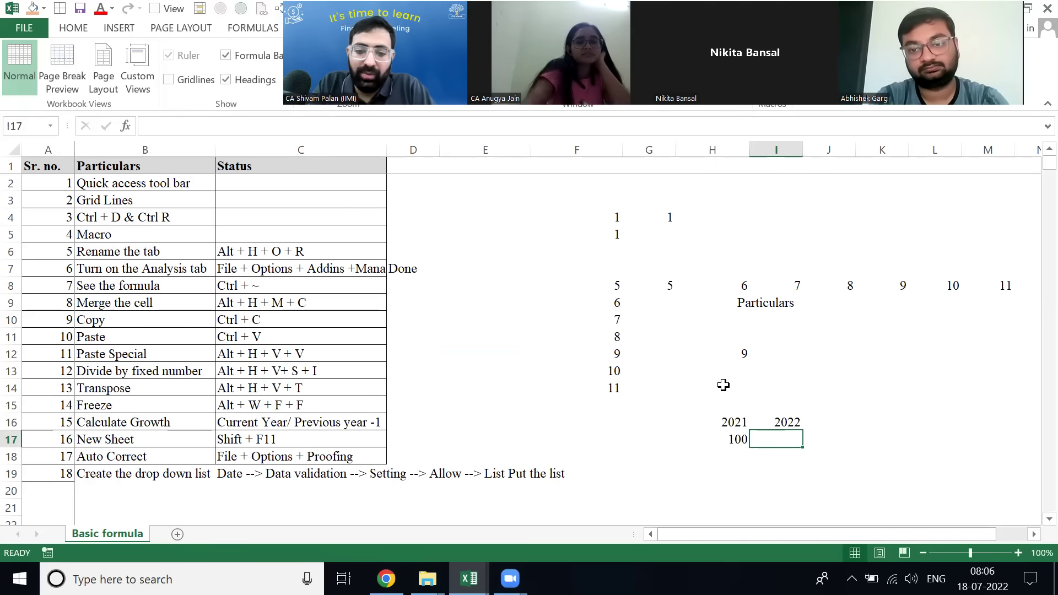
type("80")
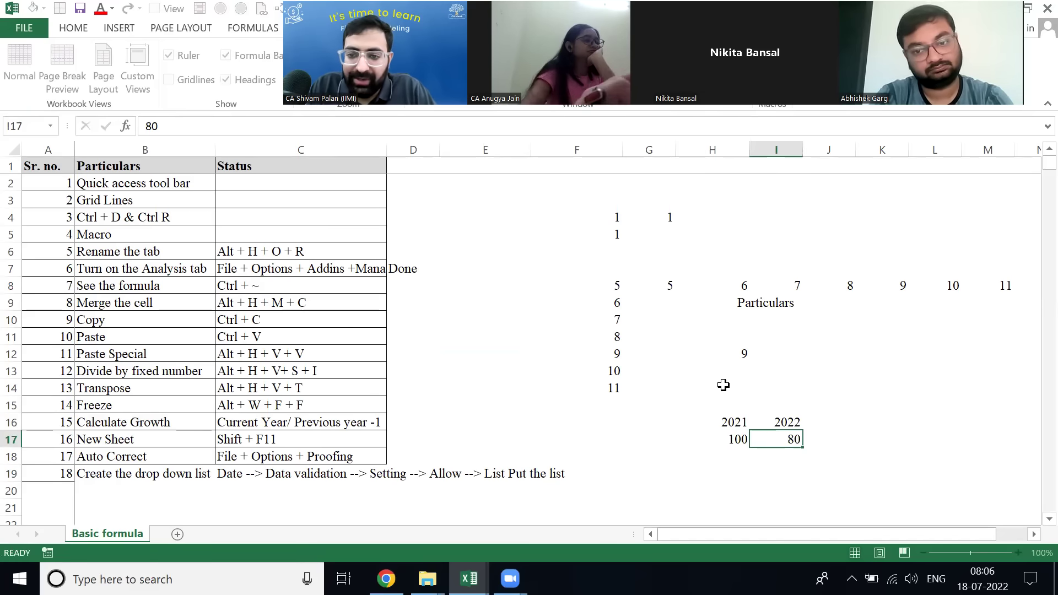
key("Tab")
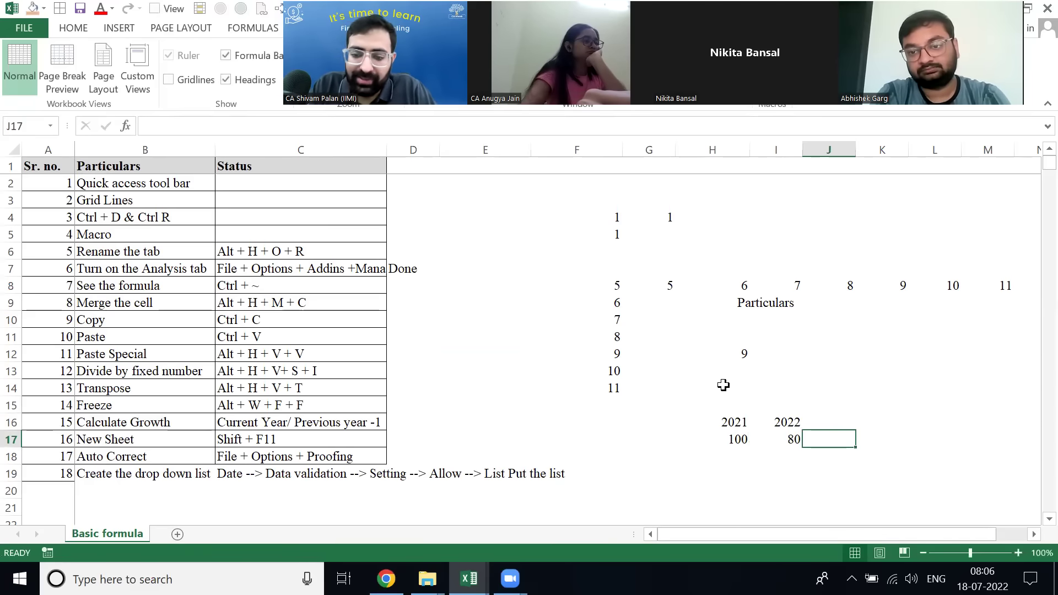
- Calculate the growth in J17 with the formula =I17/H17-1 and format it as a percentage
type("=")
key("Left")
type("/")
key("Left")
key("Left")
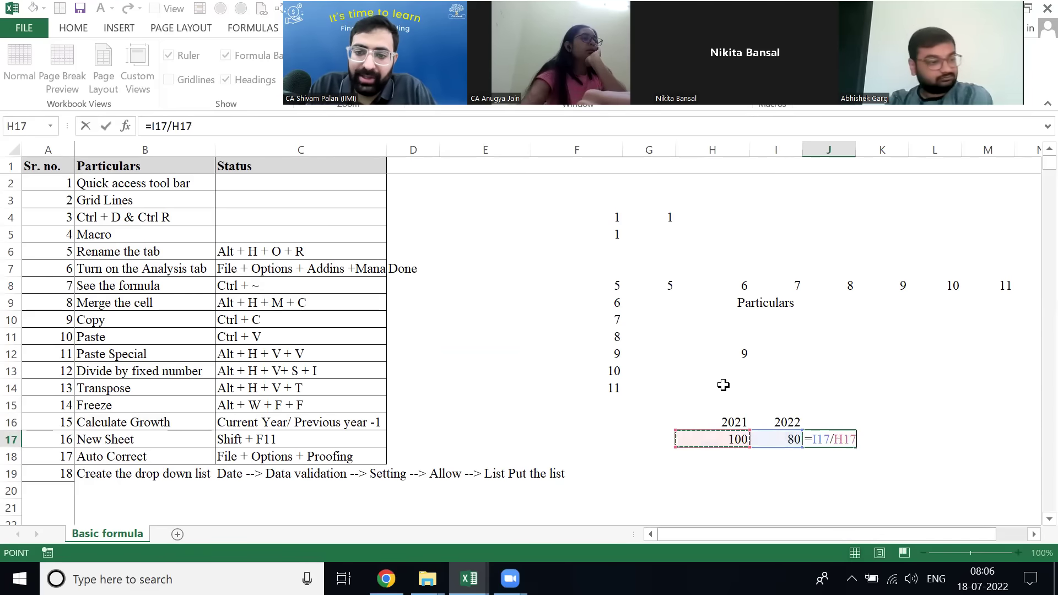
type("-1")
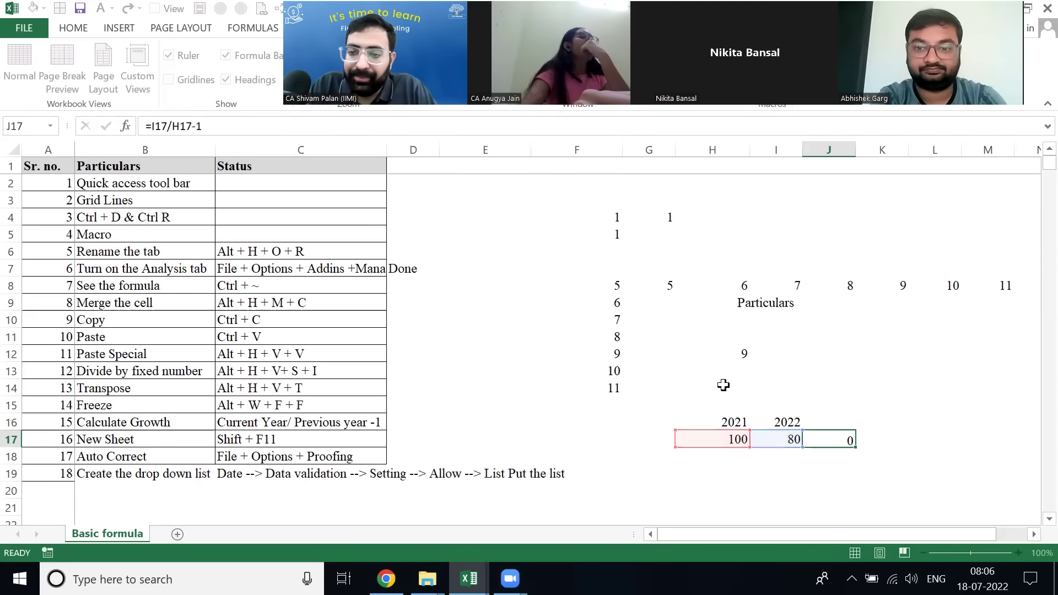
key("Return")
key("Up")
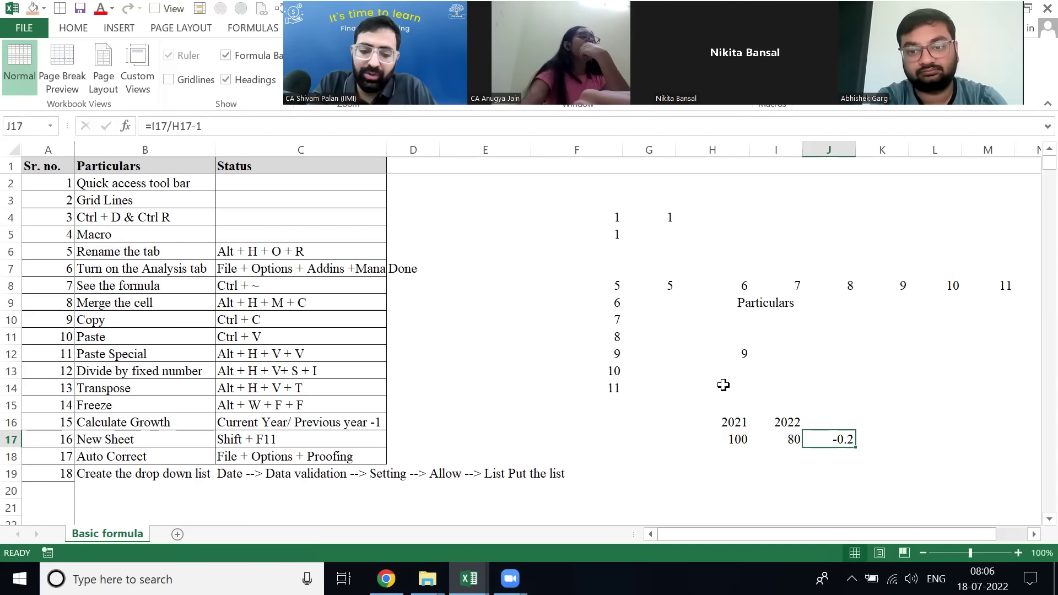
key("alt+h")
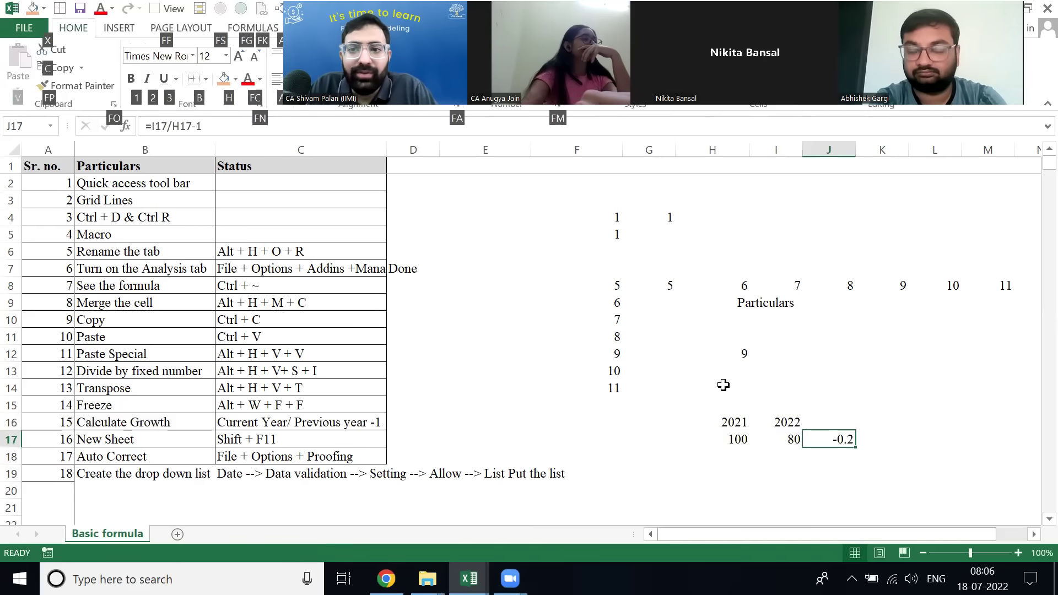
key("p")
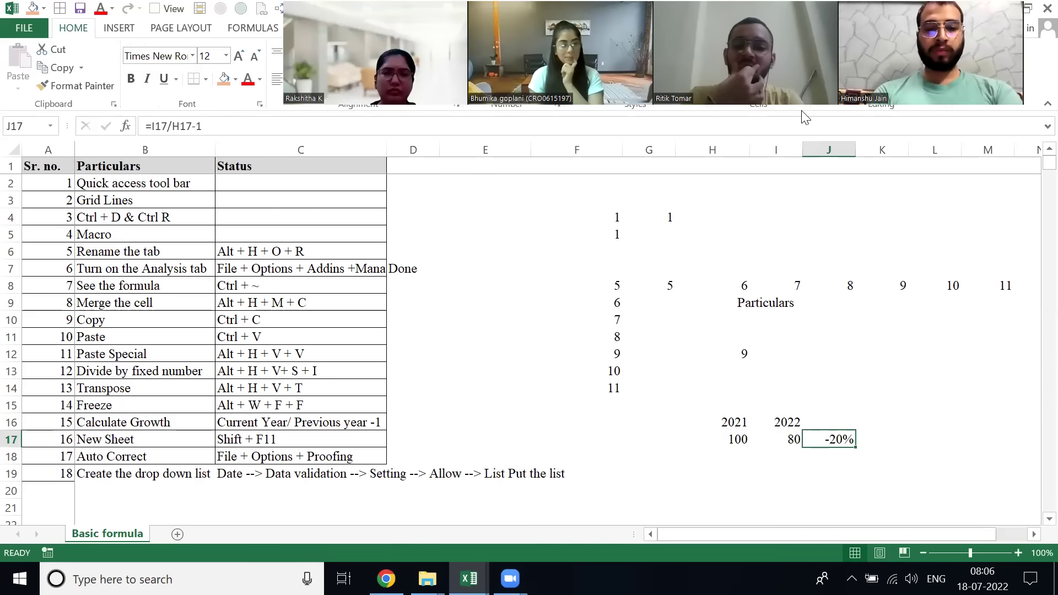
- Review the growth formula in cell J17 and the cells it refers to
key("F2")
key("F2")
key("F2")
key("F2")
key("Left")
key("Right")
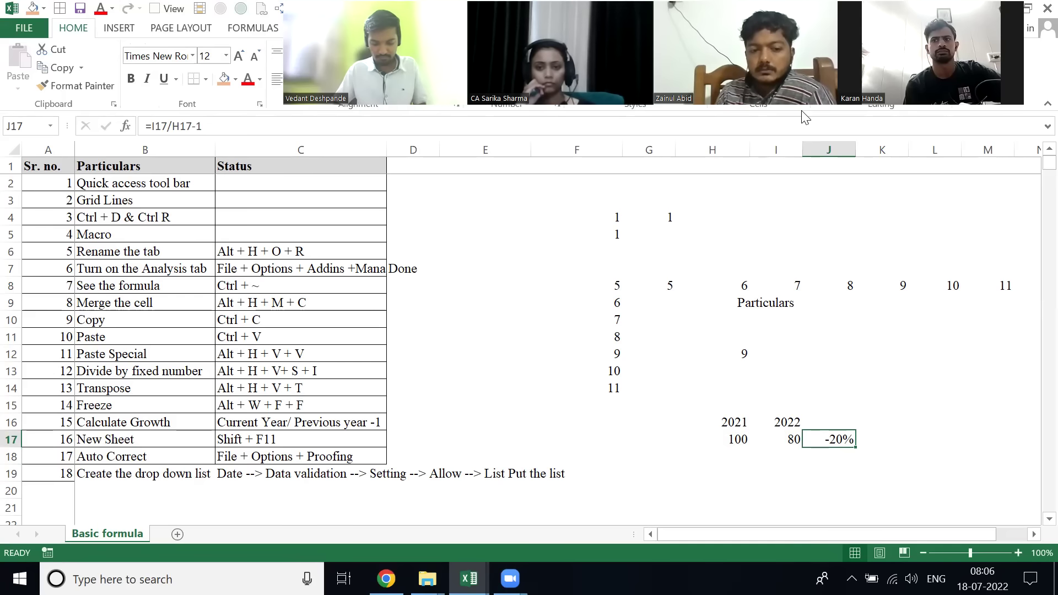
- Calculate the growth in K17 by the difference method, using the formula =(I17-H17)/H17
key("Right")
key("Up")
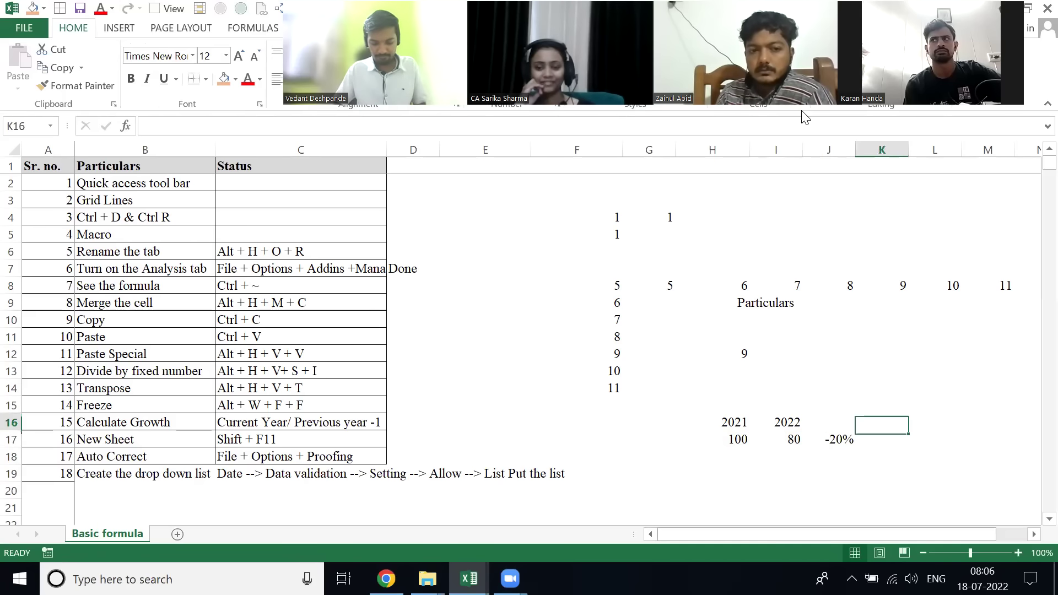
key("Down")
type("=")
key("Left")
key("Left")
type("-")
key("Left")
key("Left")
key("Left")
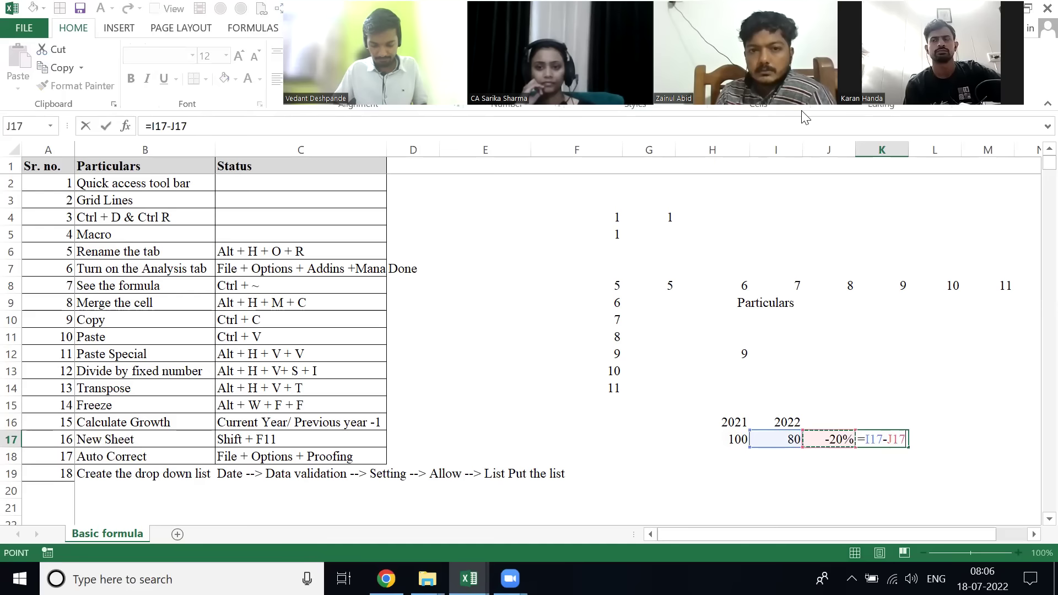
type(")")
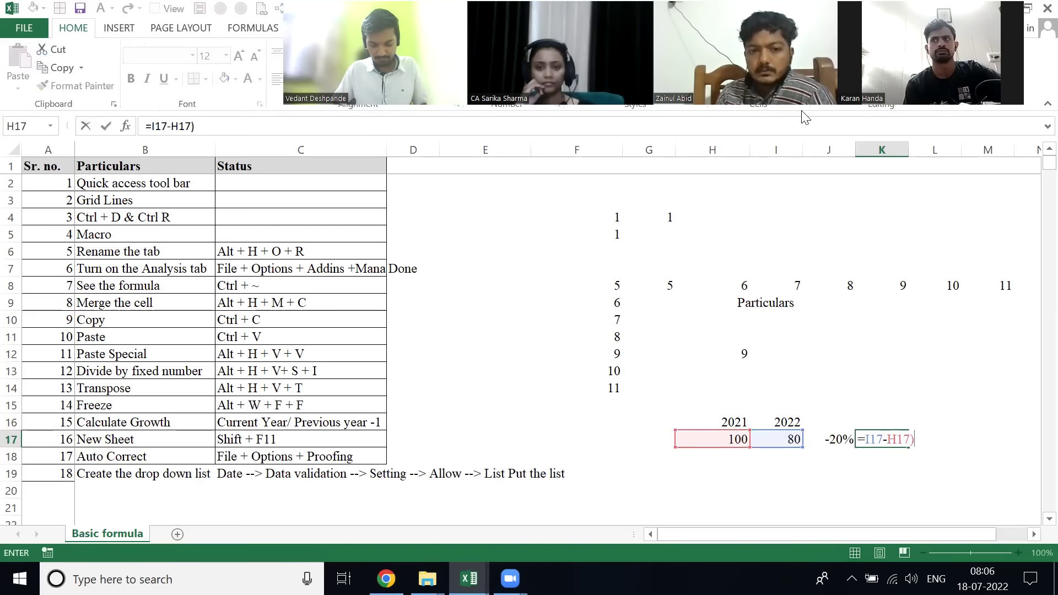
key("Return")
key("Escape")
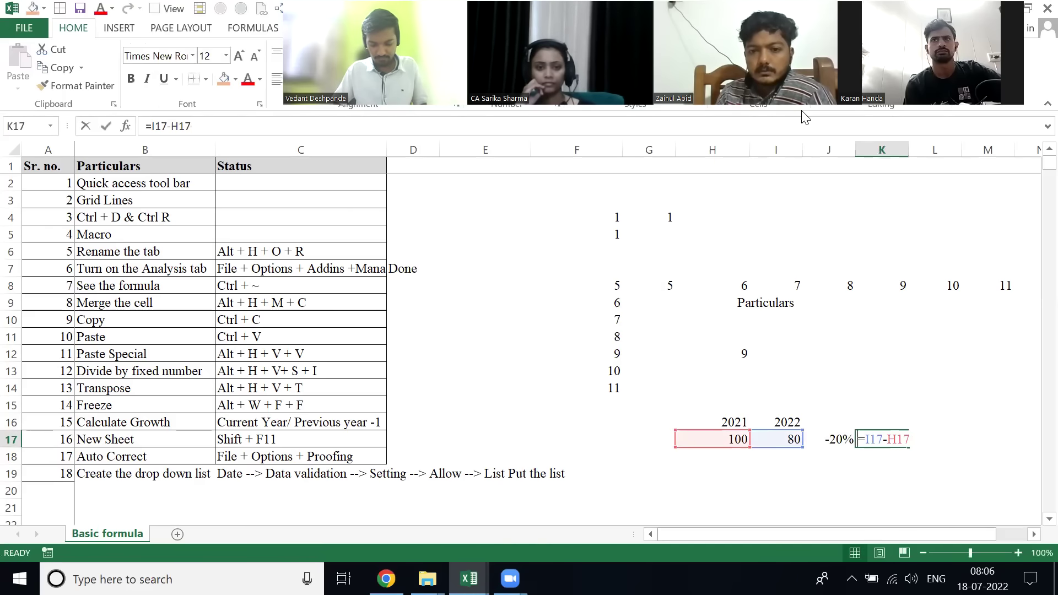
key("Home")
key("Right")
type("(")
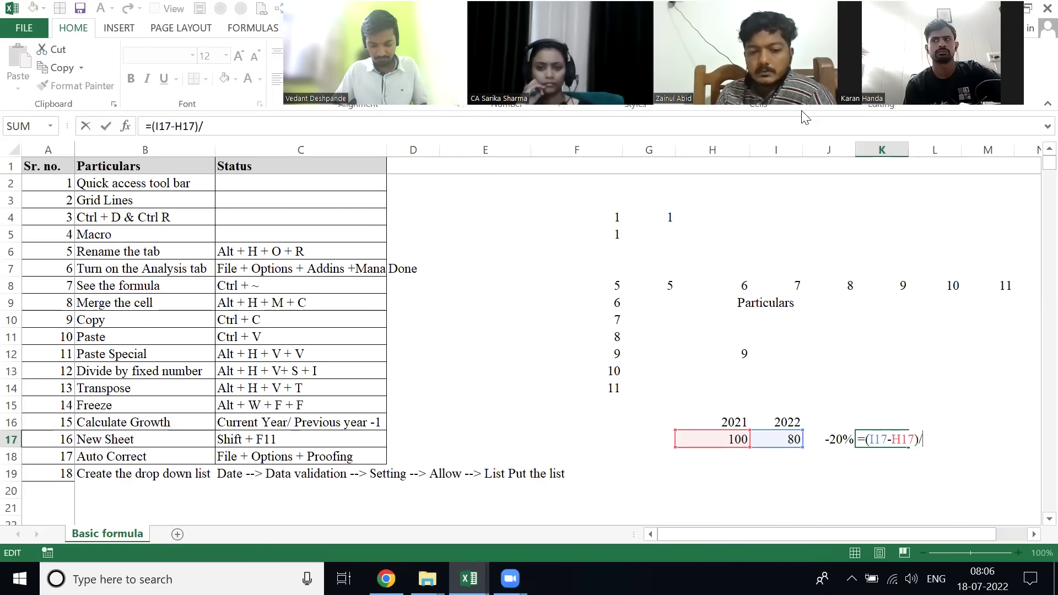
left_click(708, 443)
key("ctrl+Return")
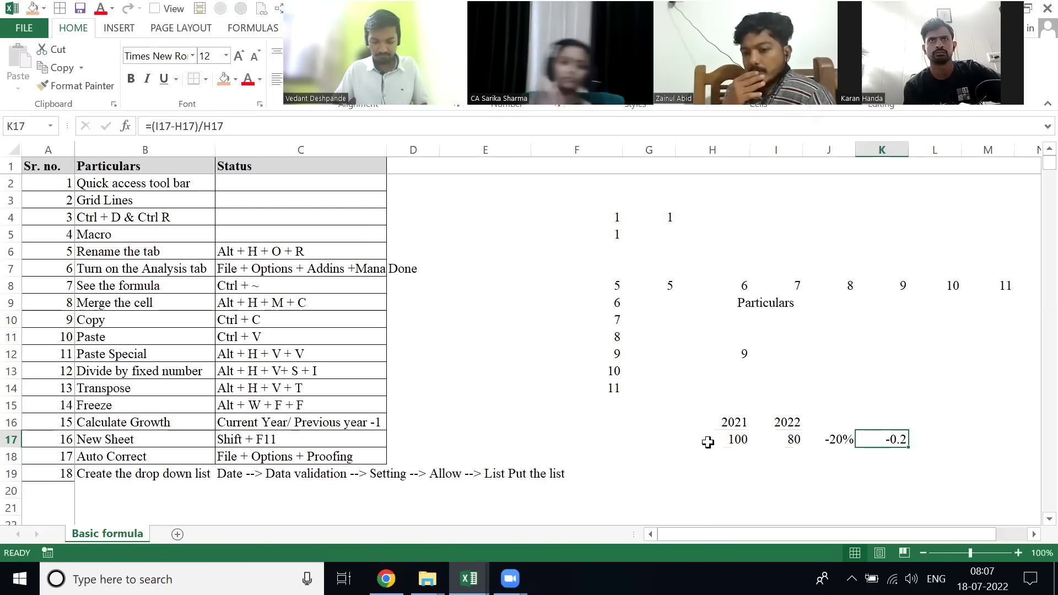
- Enter the shorter growth formula =I17/H17-1 in cell L17
key("Right")
type("=")
key("Left")
key("Left")
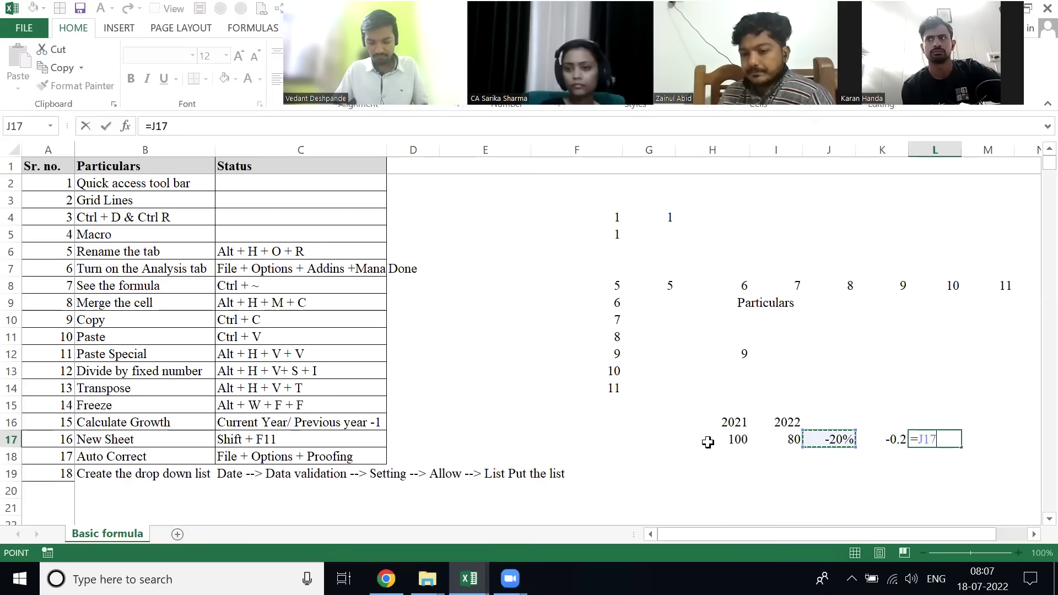
key("Left")
type("/")
key("Left")
key("Left")
key("Left")
key("Left")
type("-1")
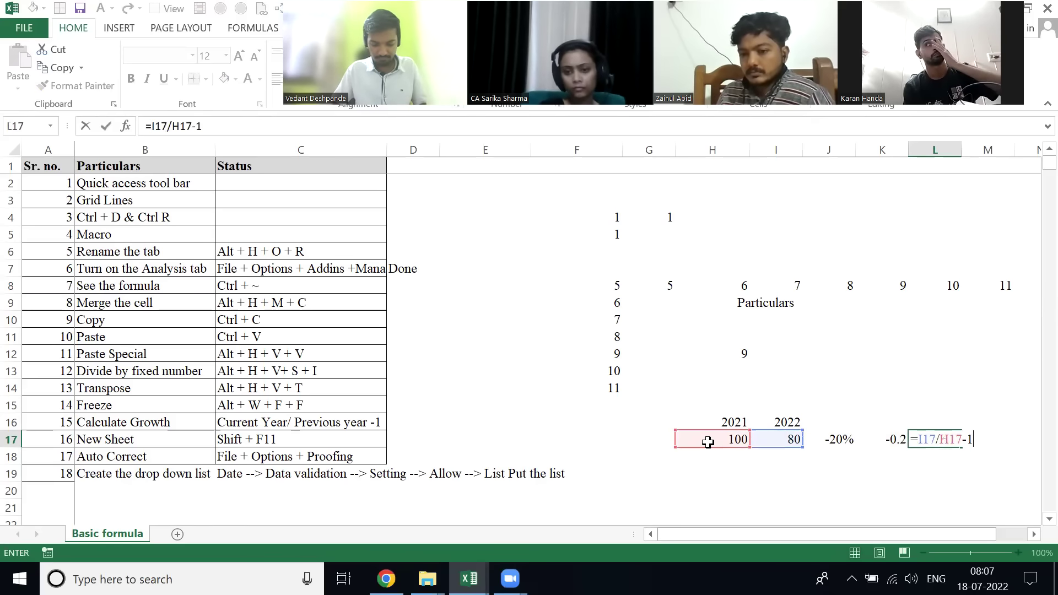
key("Left")
- Inspect the growth formulas in K17 and J17 to compare the two methods
key("F2")
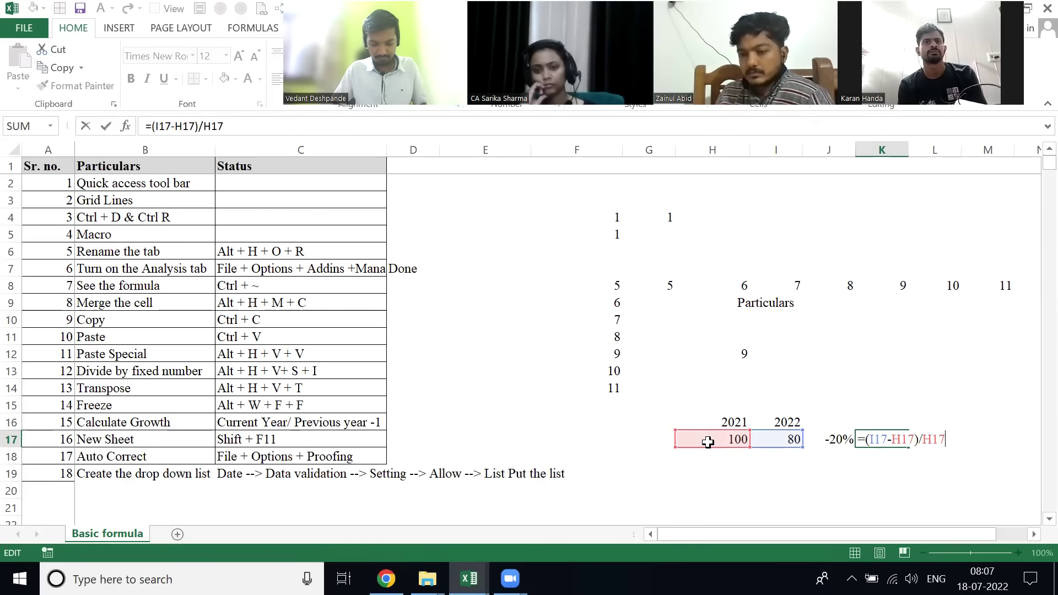
key("Tab")
key("Left")
key("Left")
key("Right")
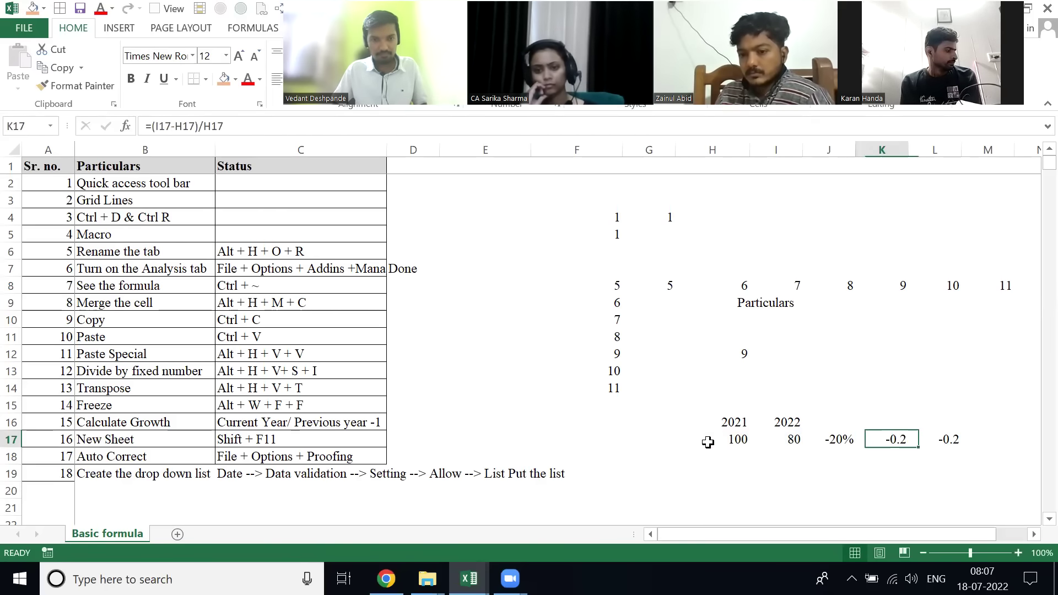
key("Left")
key("F2")
key("Escape")
key("F2")
key("Tab")
- Format L17 as a percentage and select the growth results in J17:L17 for comparison
key("Right")
key("alt")
key("h")
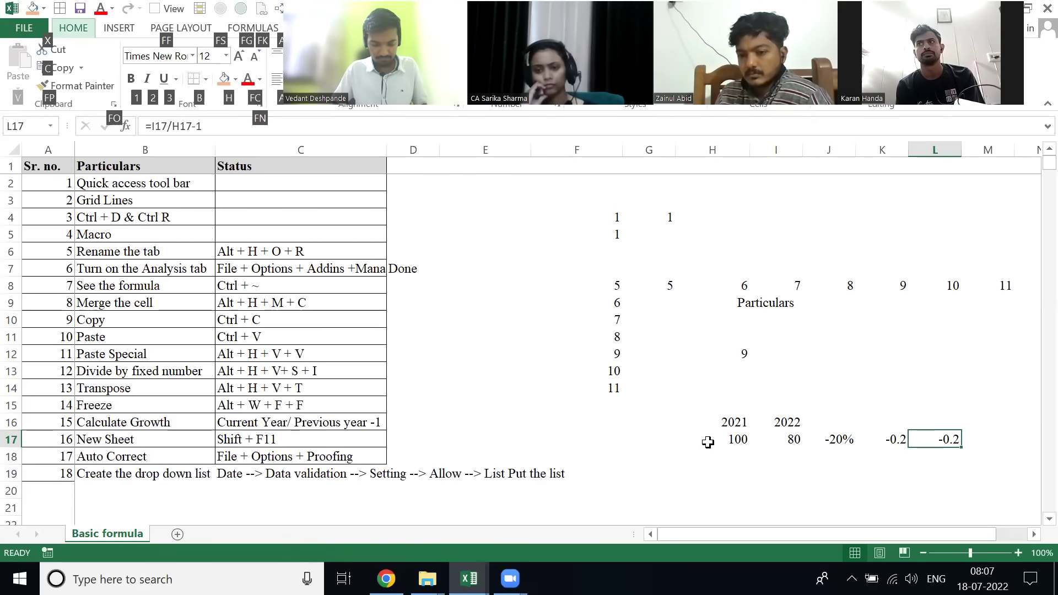
key("p")
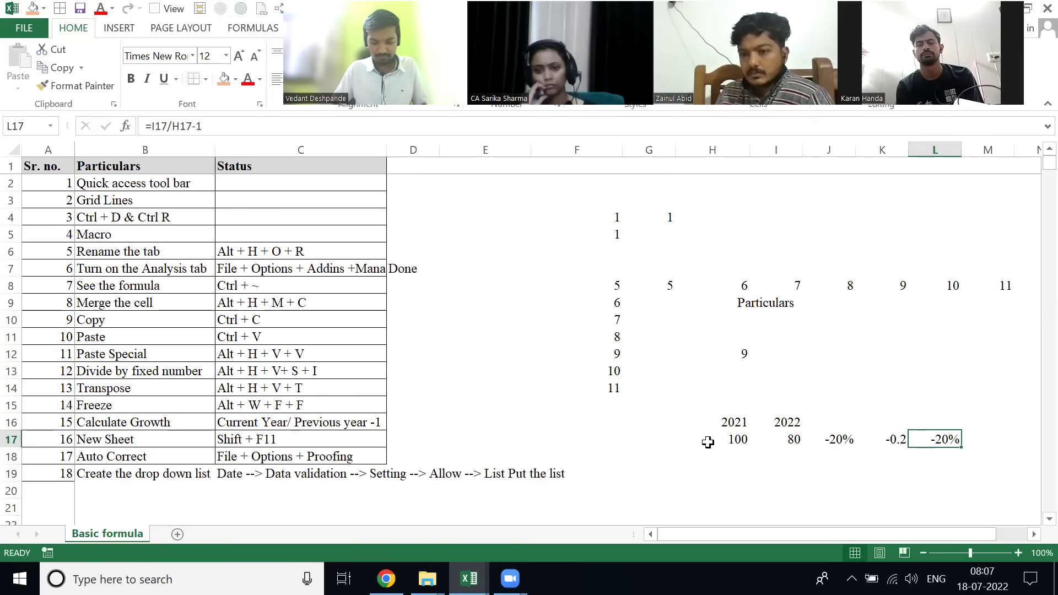
key("shift+Left")
key("shift+Left")
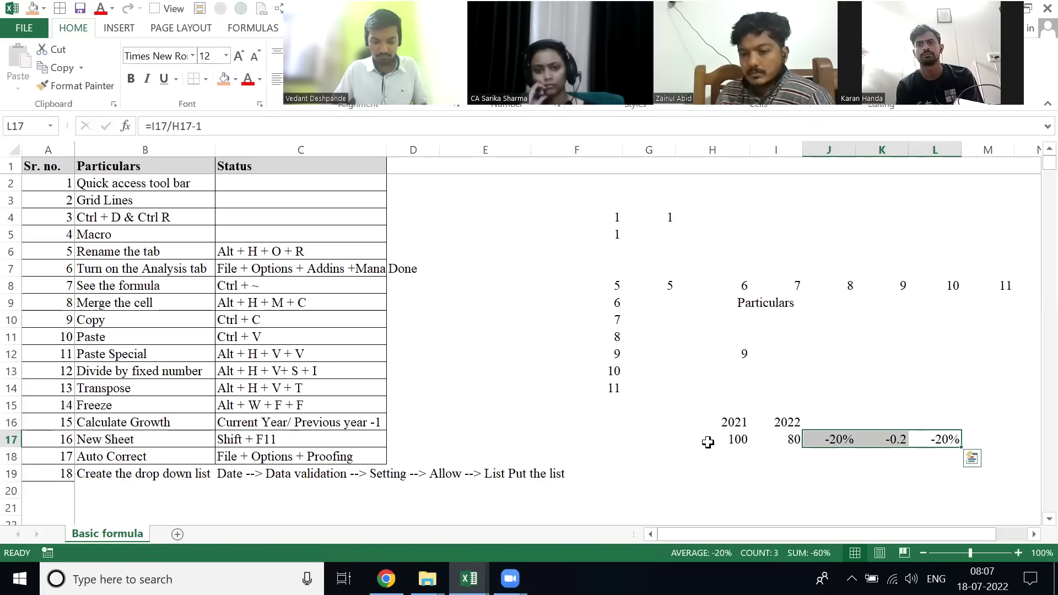
- Set the 2022 amount in cell I17 to 120
key("Left")
key("Left")
key("Left")
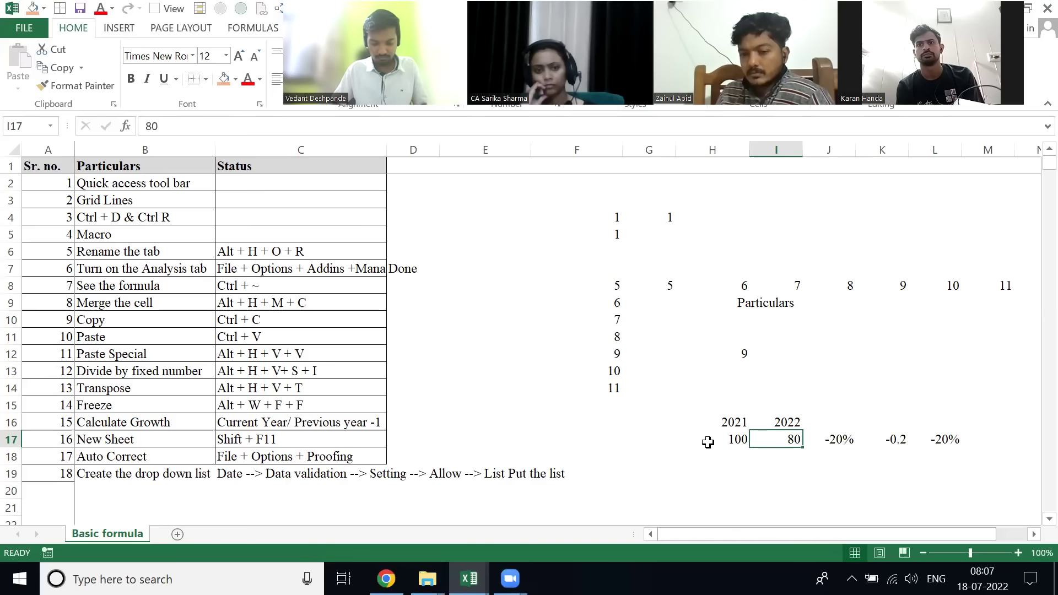
type("12")
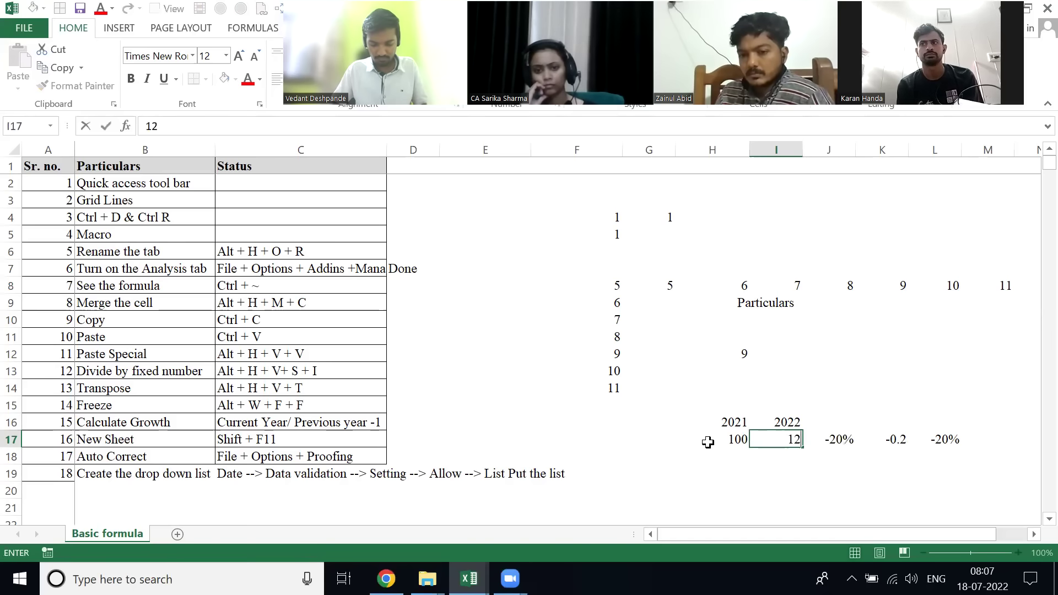
key("Return")
key("Up")
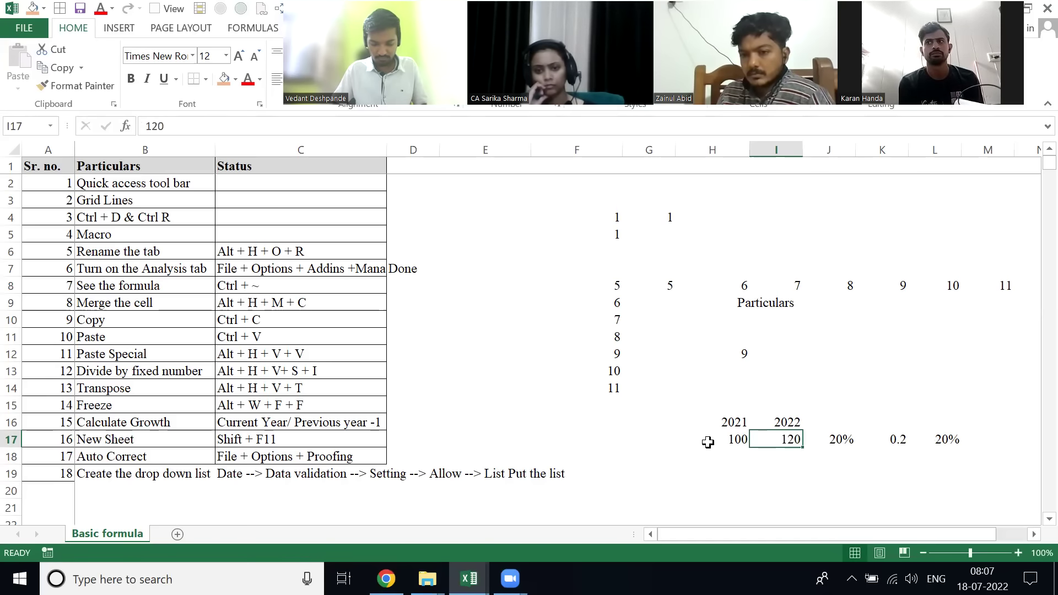
- Return to the topic list and highlight the Calculate Growth row, A16:C16
key("Left")
key("Left")
key("Left")
key("Left")
key("Left")
key("Left")
key("shift+Left")
key("shift+Left")
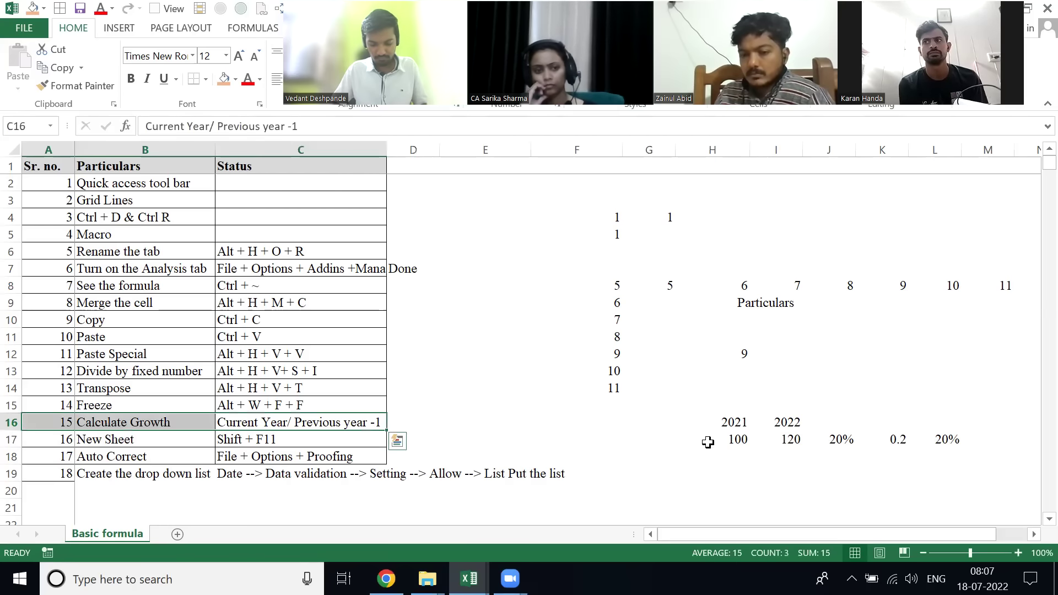
- Change the topic name in cell B17 to New Tab
key("Down")
key("Left")
key("Left")
key("Right")
key("F2")
key("BackSpace")
key("BackSpace")
key("BackSpace")
key("BackSpace")
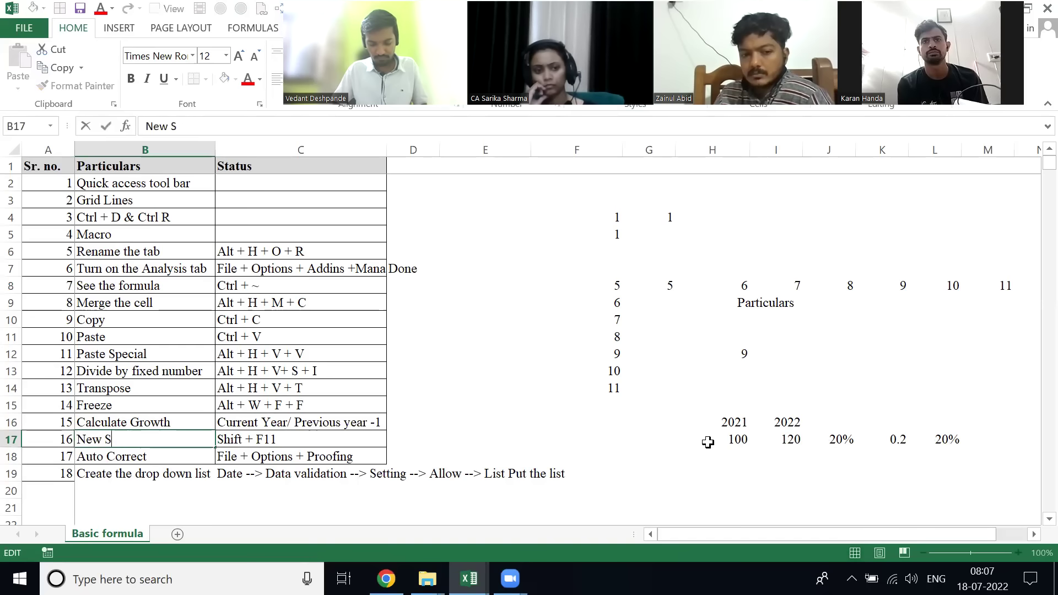
type("Tab")
key("Tab")
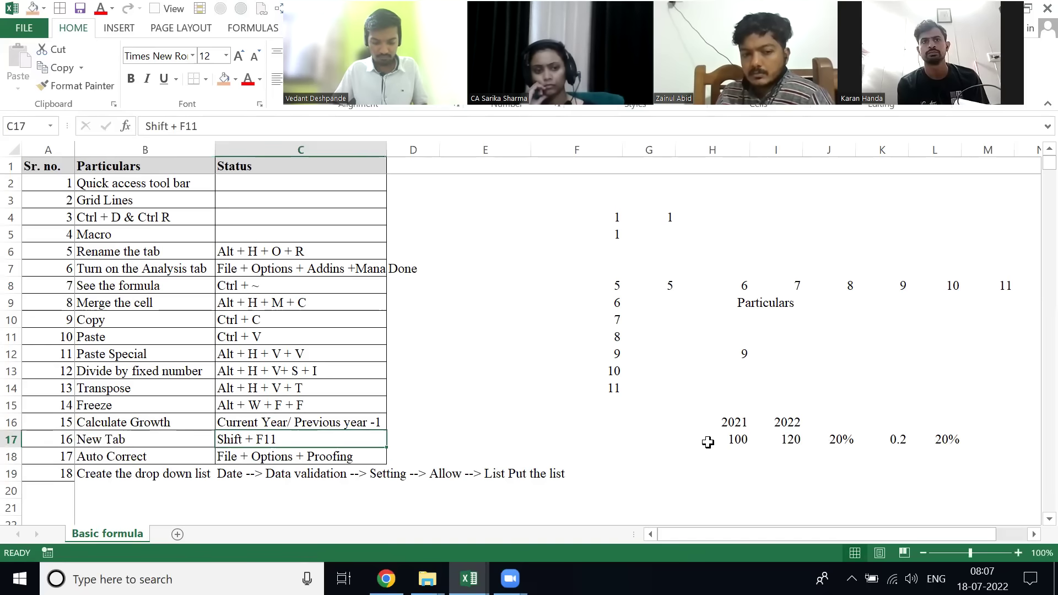
- Insert a new blank worksheet and return to the Basic formula sheet
key("shift+F11")
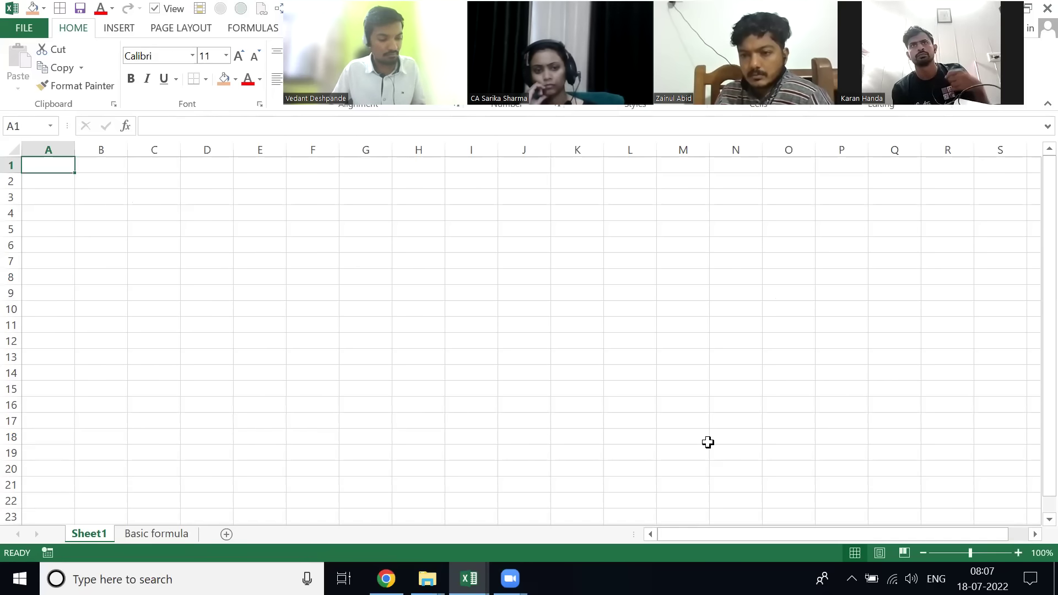
key("ctrl+Page_Down")
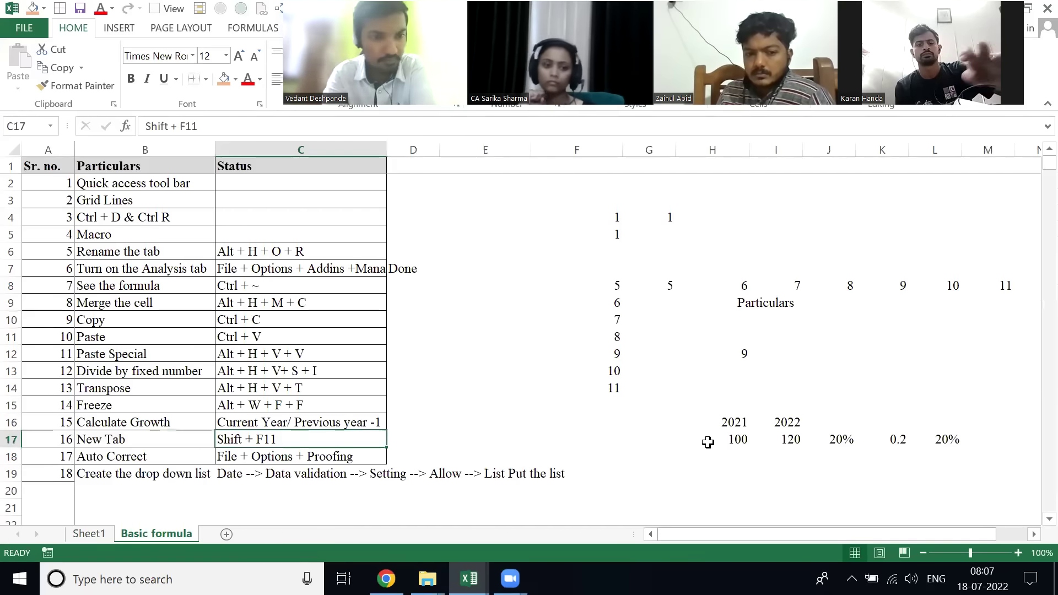
- Highlight the Auto Correct row, A18:C18, and go to the drop-down list topic in cell C19
key("Down")
key("shift+Home")
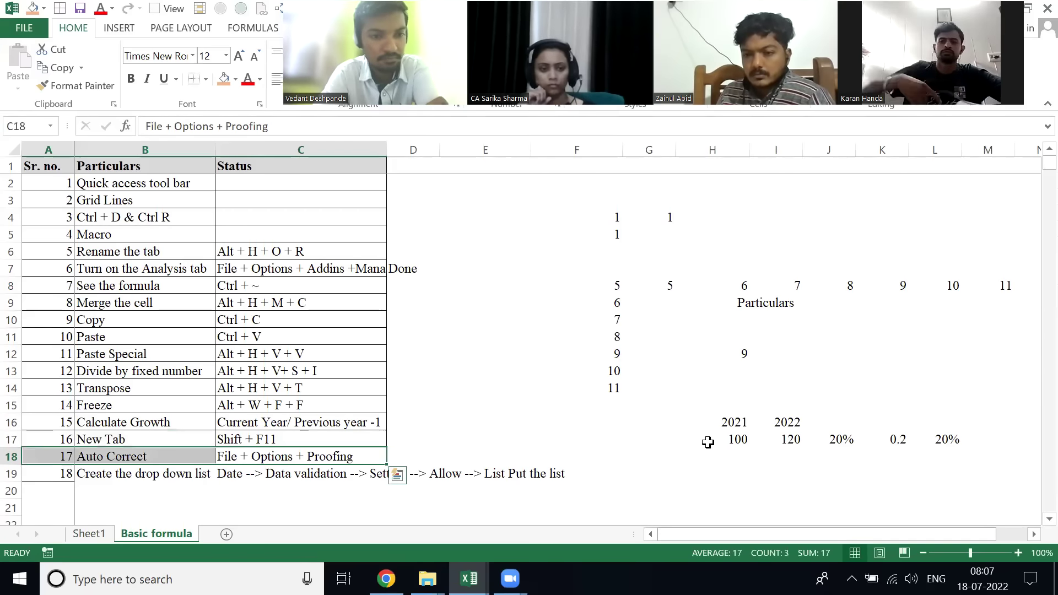
key("Down")
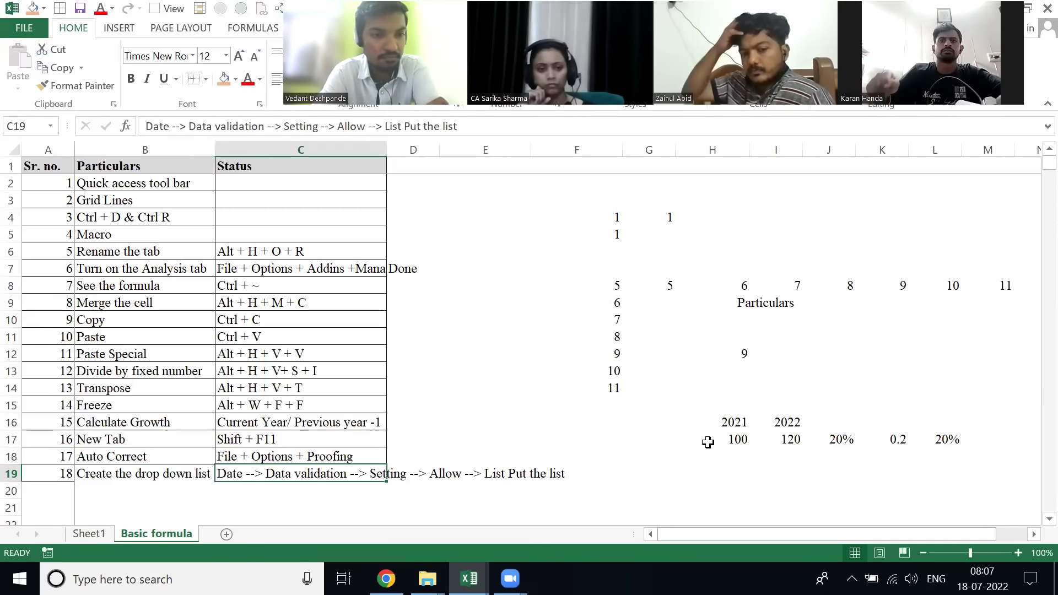
key("Right")
key("Right")
key("Right")
key("Up")
key("Up")
key("Up")
key("Up")
key("Up")
key("Up")
key("Up")
key("Up")
key("Up")
key("Up")
key("Up")
key("Up")
key("Up")
key("Up")
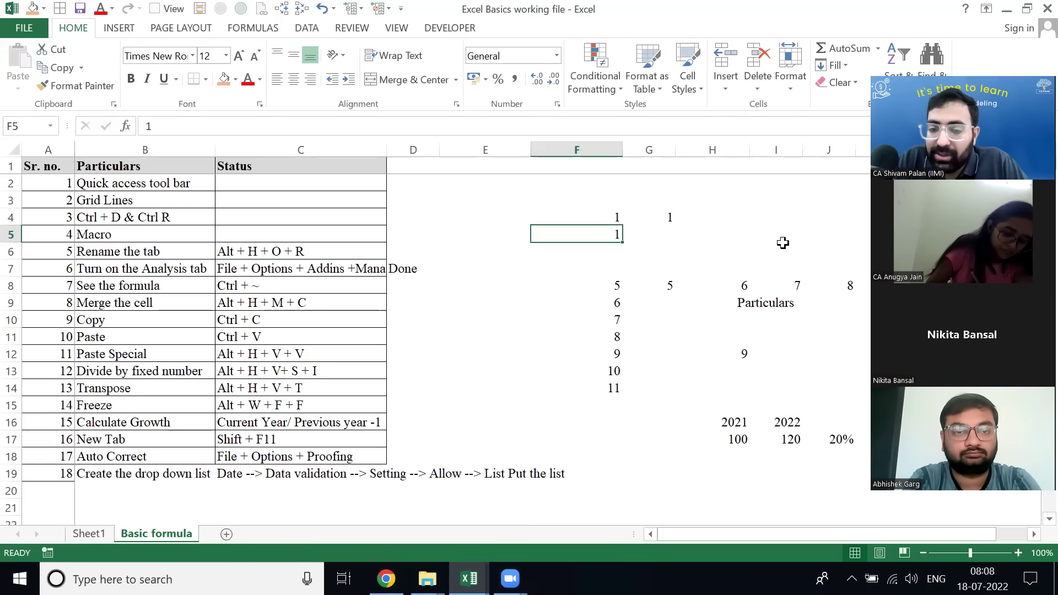
- Add a List data validation with the source Yes, No to the empty cell F16
key("Down")
key("Down")
key("Down")
key("Down")
key("Down")
key("Down")
key("Down")
key("Down")
key("Down")
key("Down")
key("Down")
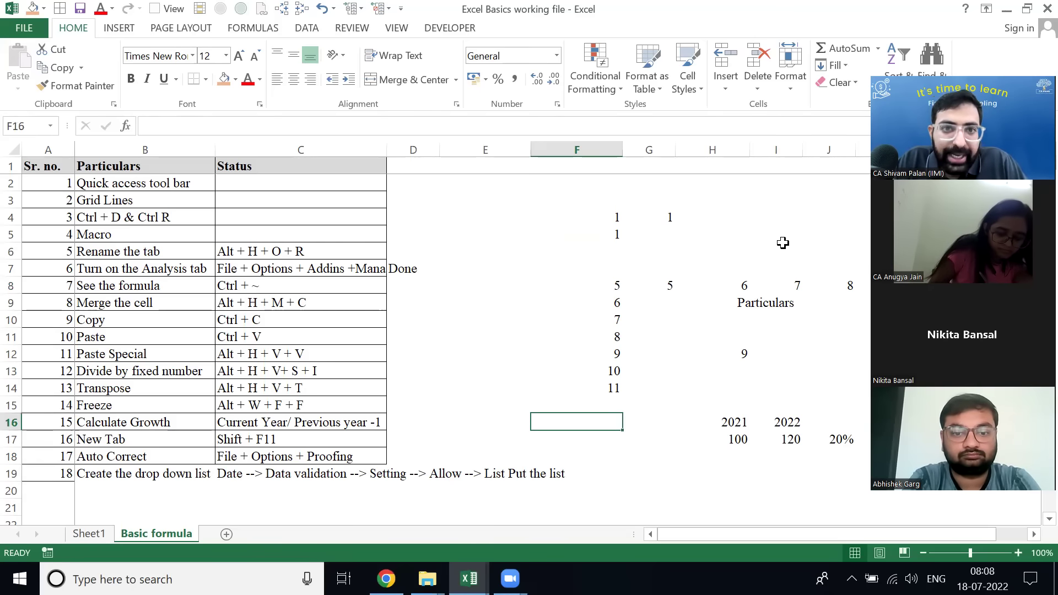
left_click(308, 29)
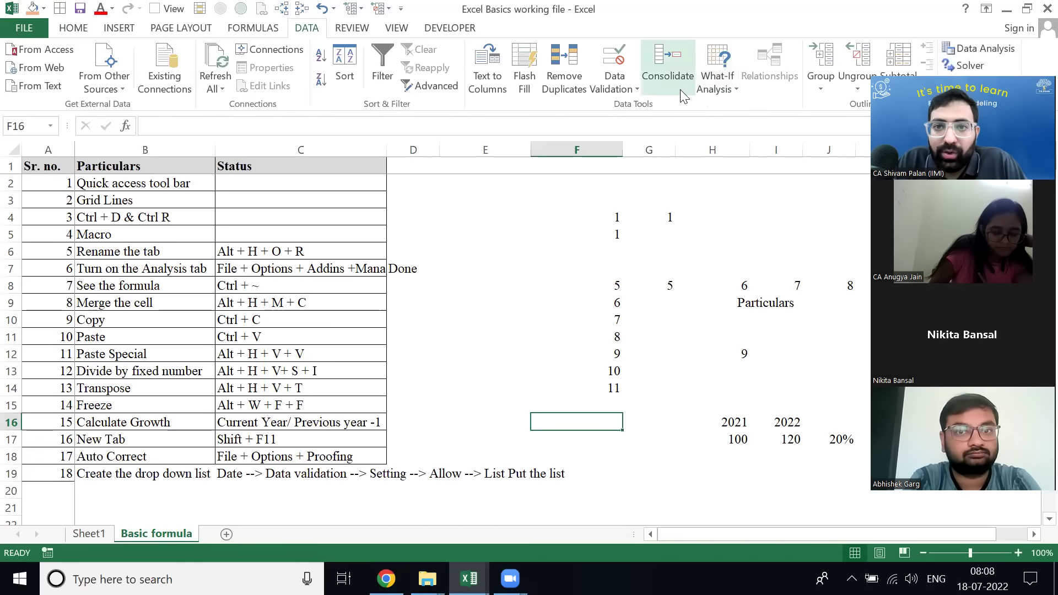
left_click(615, 84)
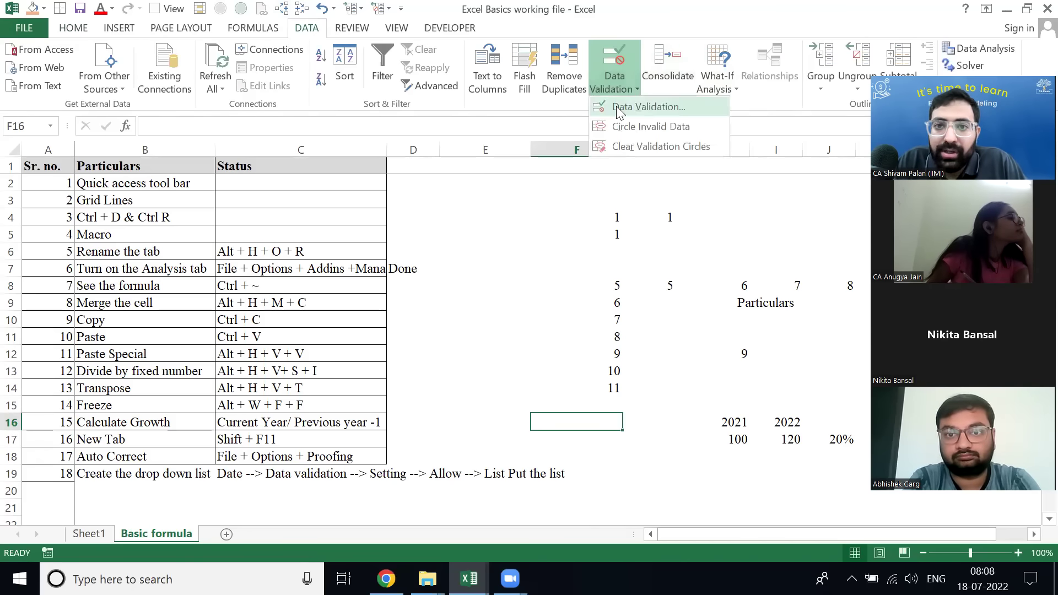
left_click(617, 106)
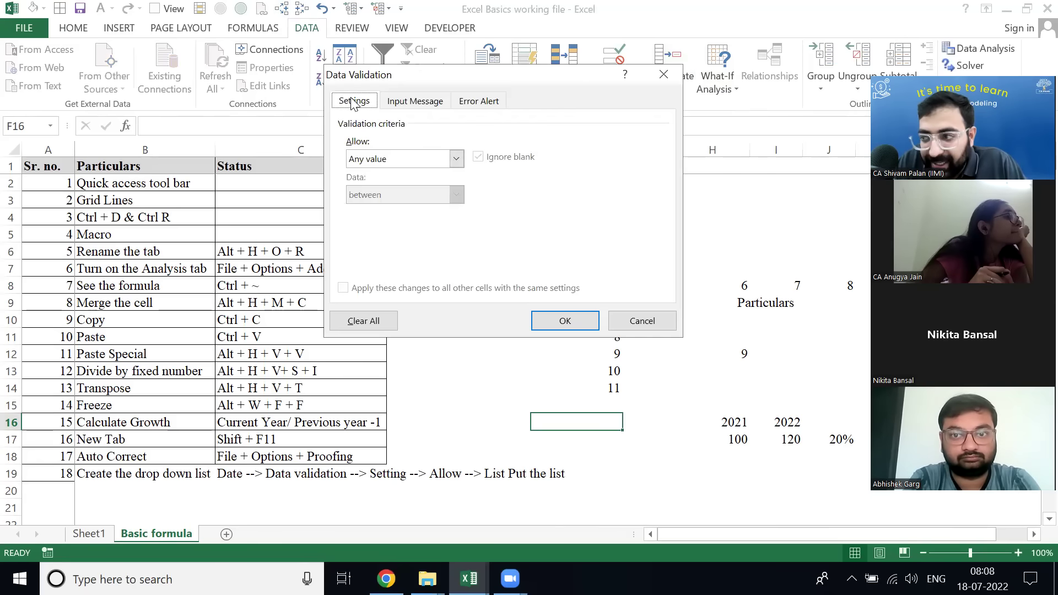
left_click(415, 157)
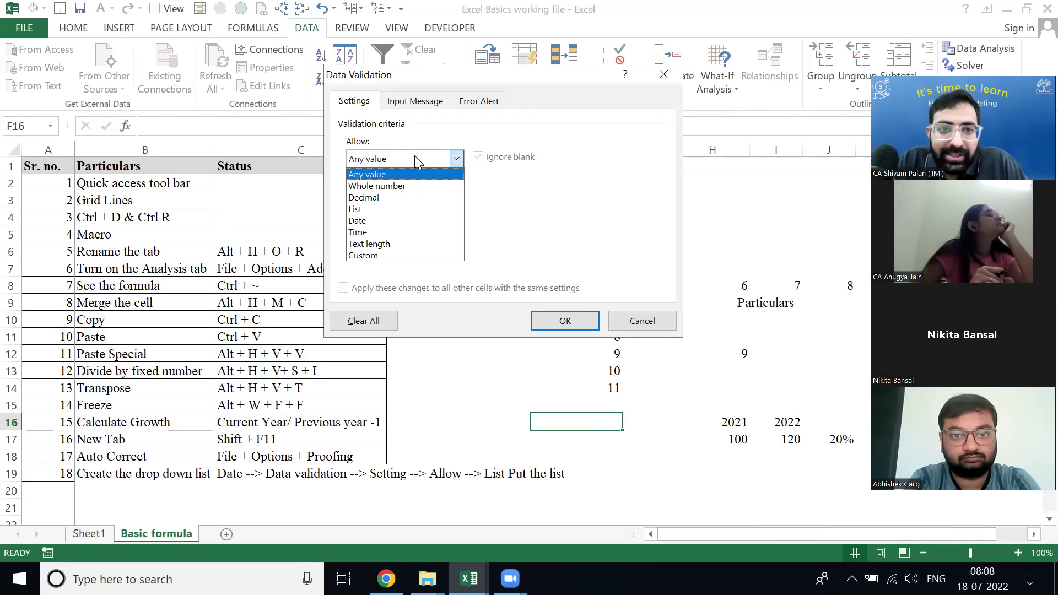
left_click(408, 209)
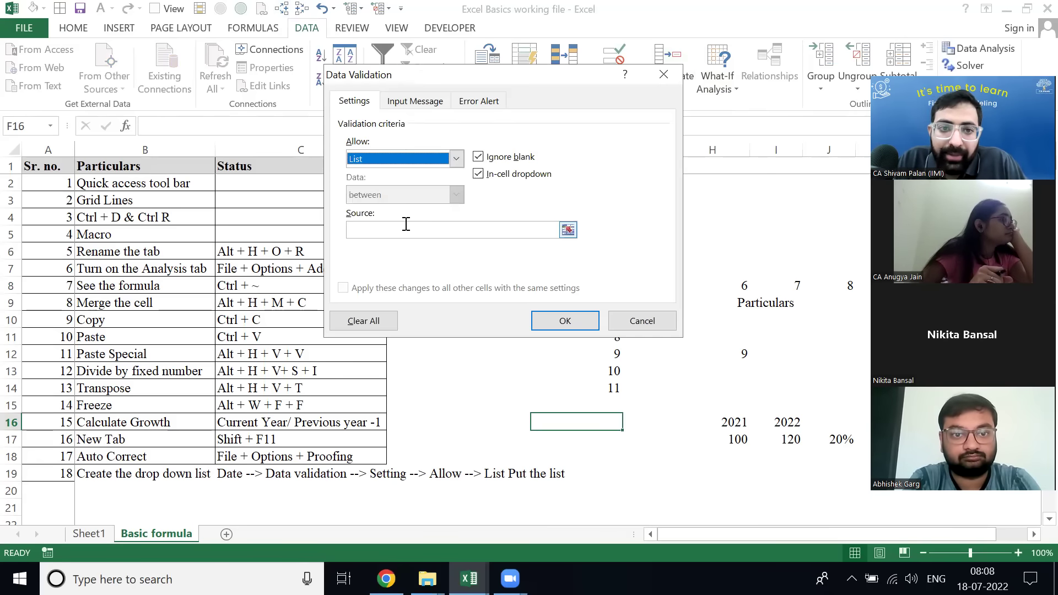
left_click(406, 229)
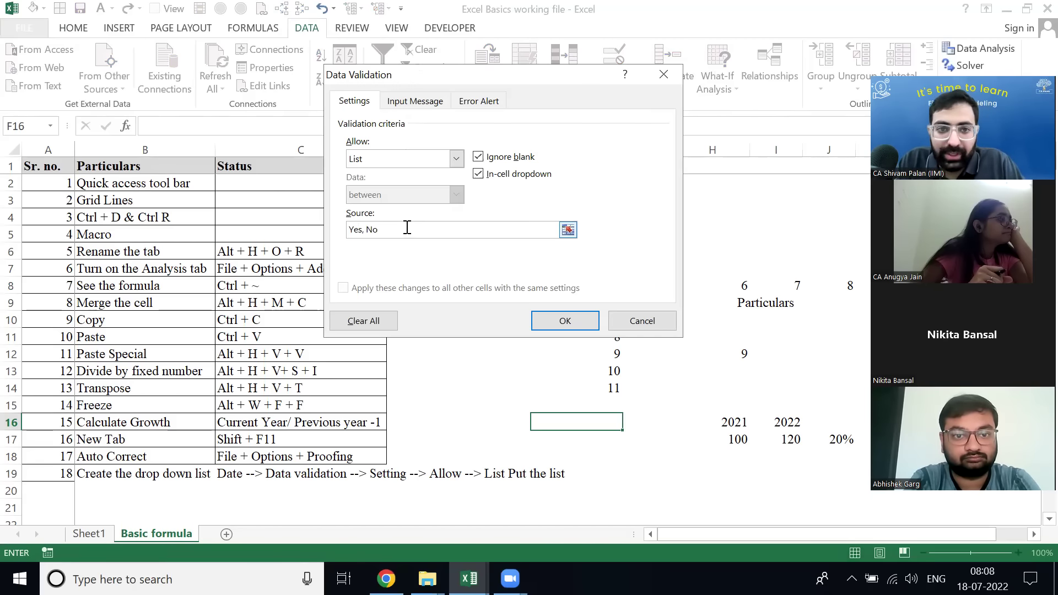
left_click(564, 319)
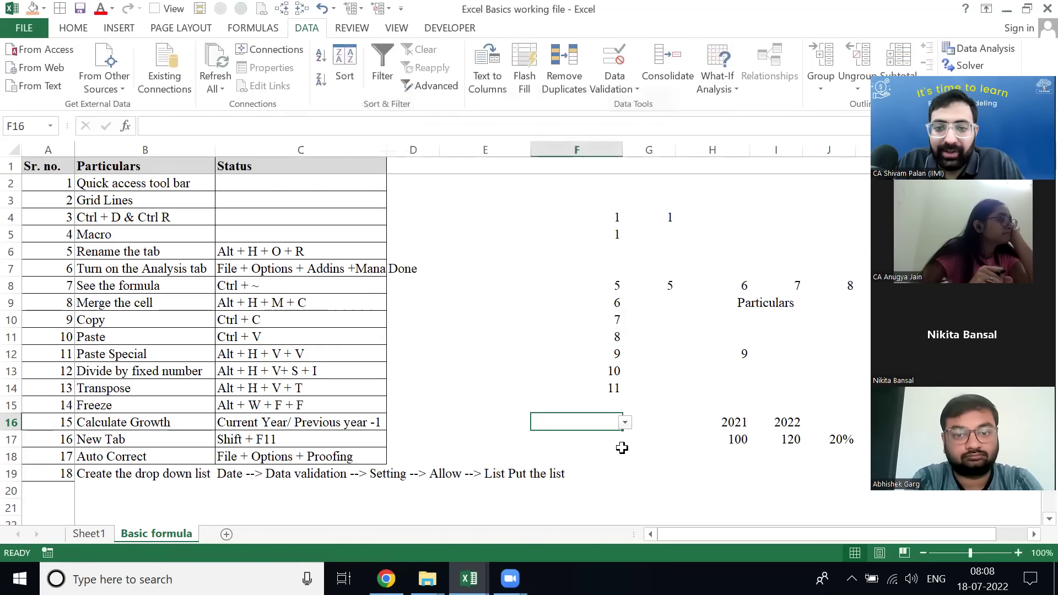
- Open and close the drop-down list of cell F16 several times to view its options, leaving the cell empty
left_click(626, 422)
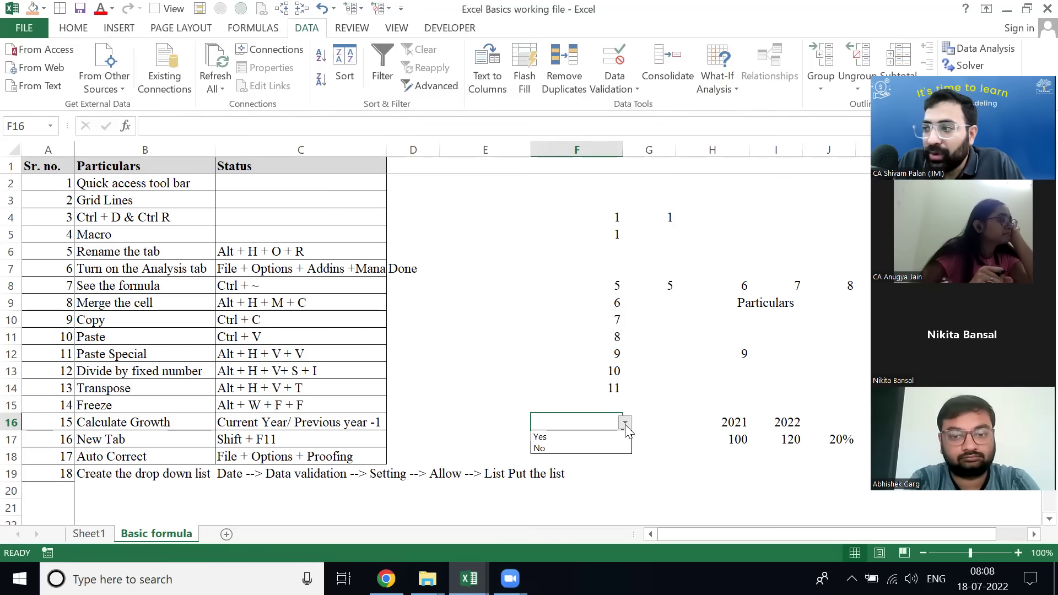
key("Escape")
key("Up")
key("Up")
key("Down")
key("Down")
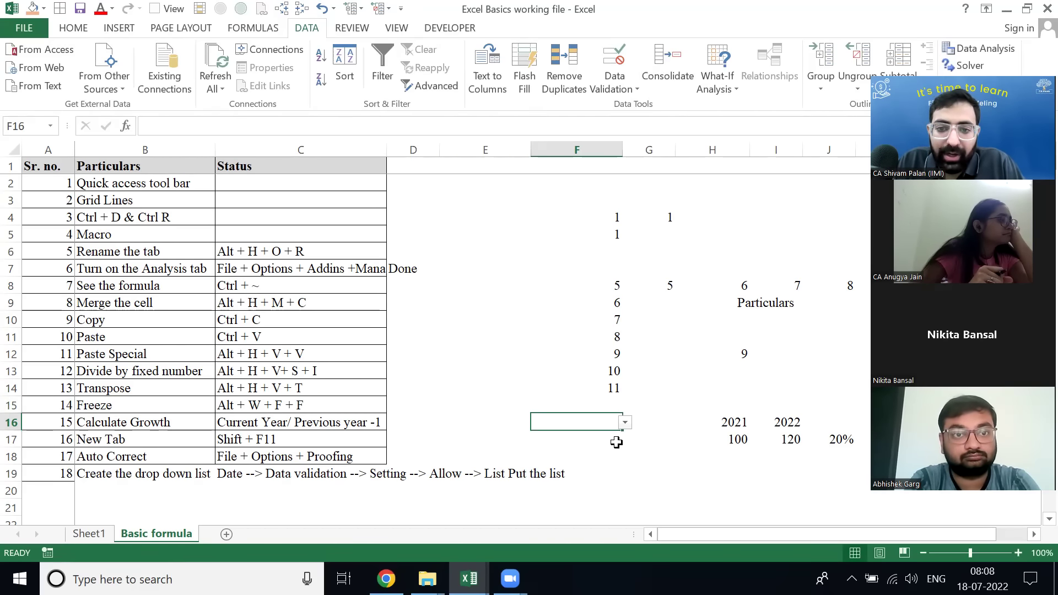
key("alt+Down")
key("Escape")
key("Up")
key("Down")
key("Down")
key("Up")
key("alt+Down")
key("Escape")
key("Up")
key("Down")
key("alt+Down")
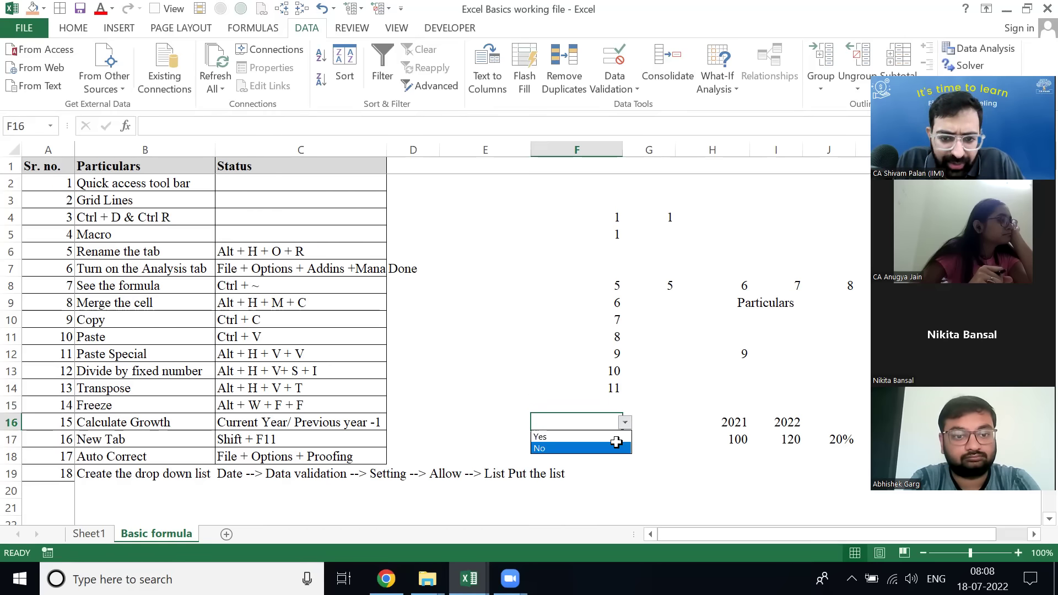
key("Escape")
key("Up")
key("Down")
key("alt+Down")
key("Escape")
key("Up")
key("Down")
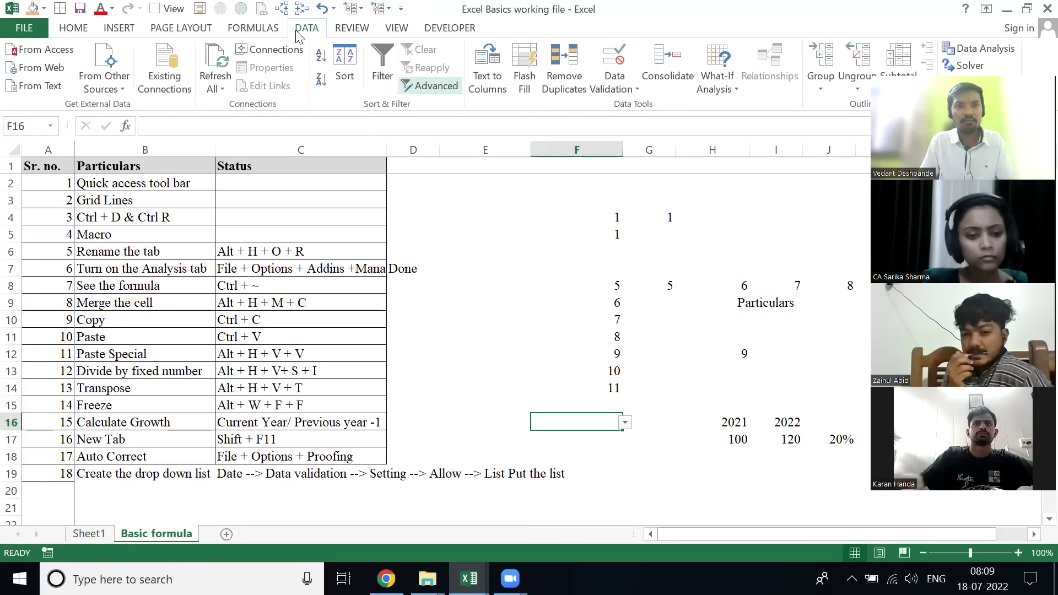
- Review the data validation settings of cell F16, keeping the List type and the source Yes, No
left_click(611, 88)
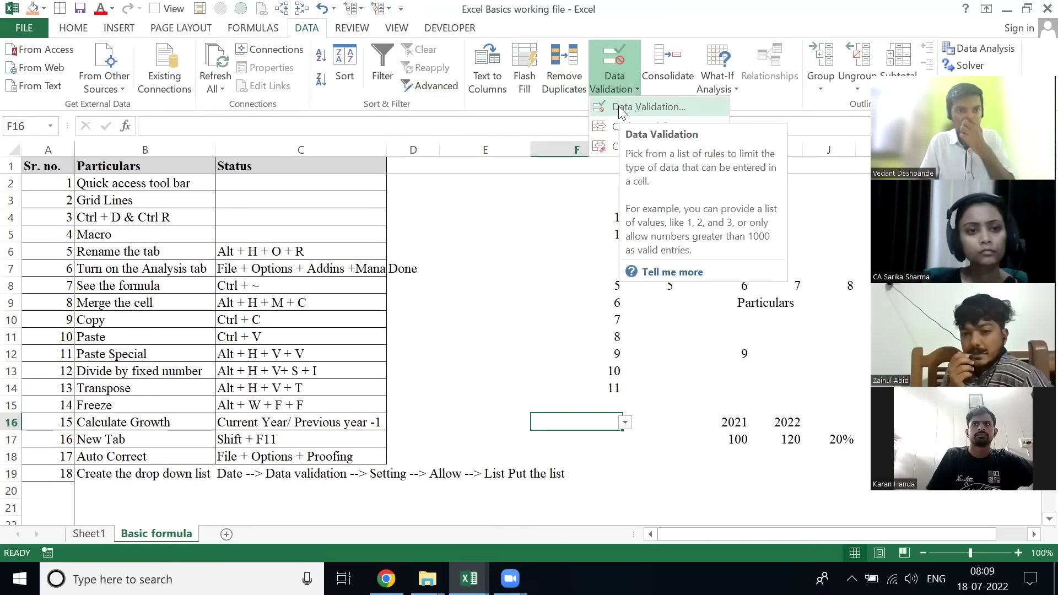
left_click(618, 106)
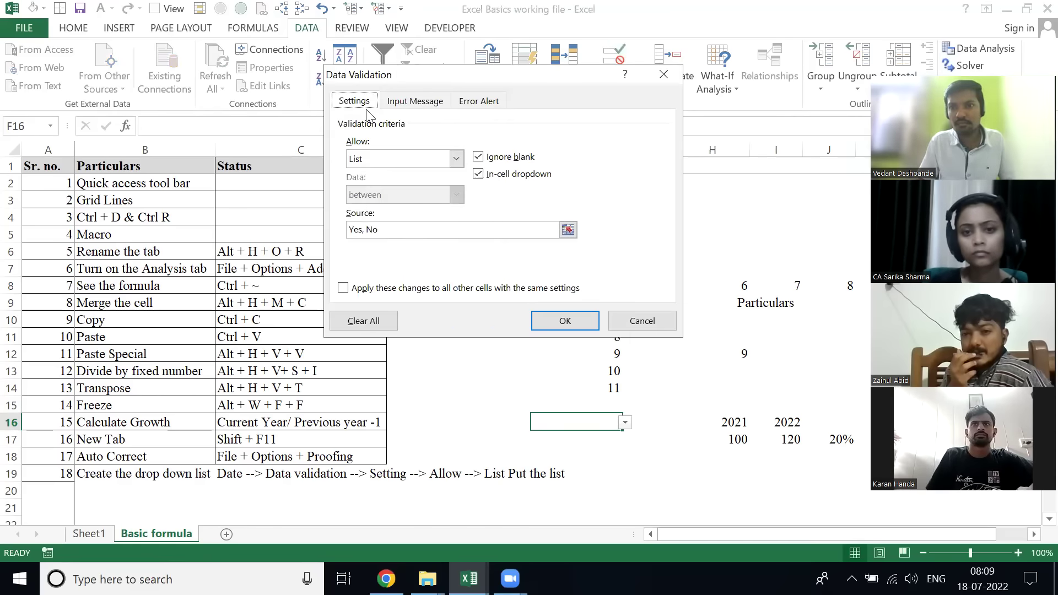
left_click(455, 159)
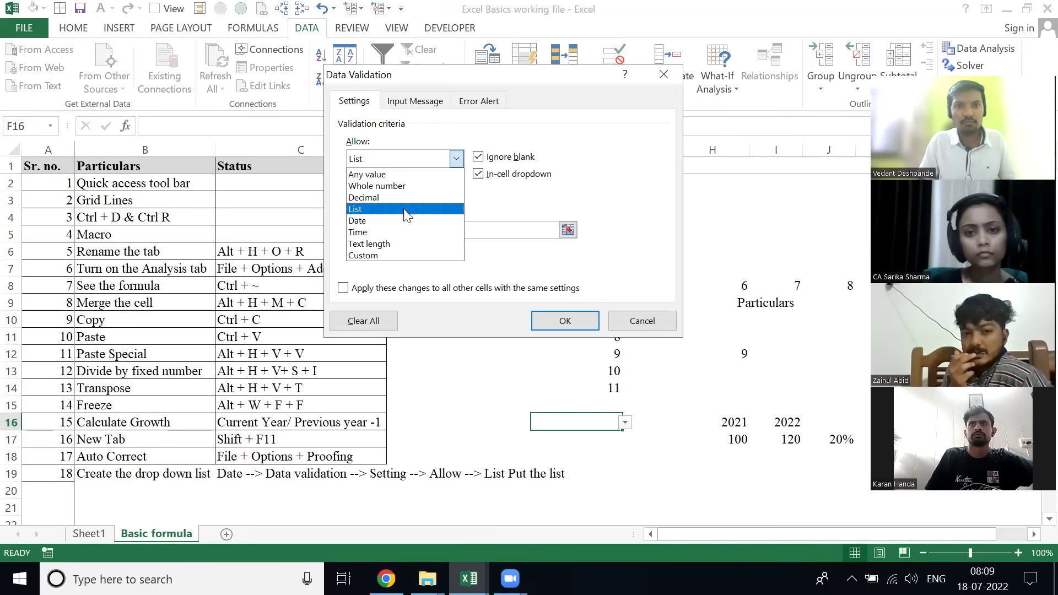
left_click(405, 210)
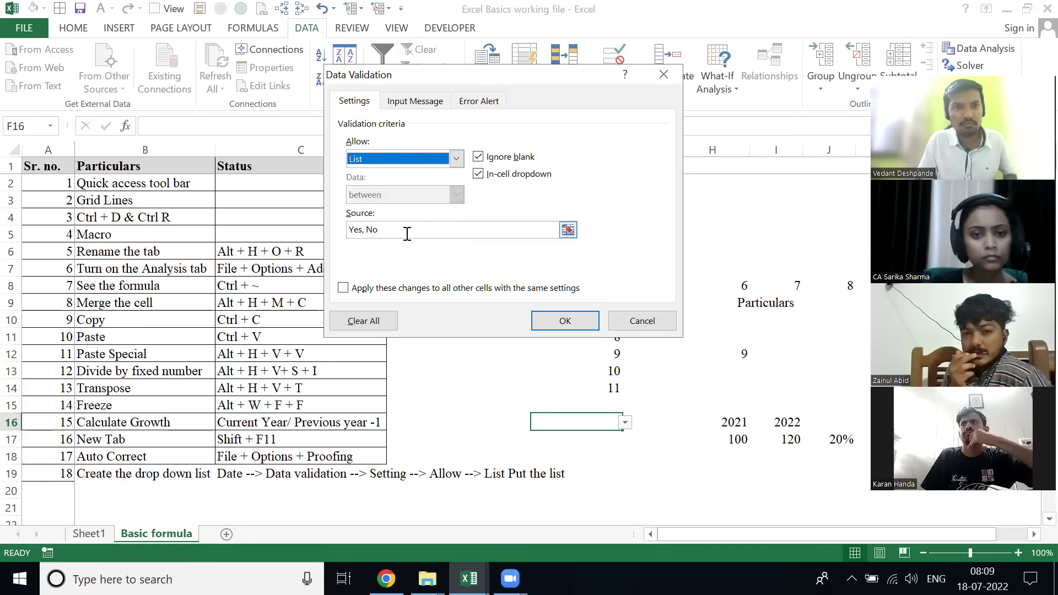
left_click(407, 233)
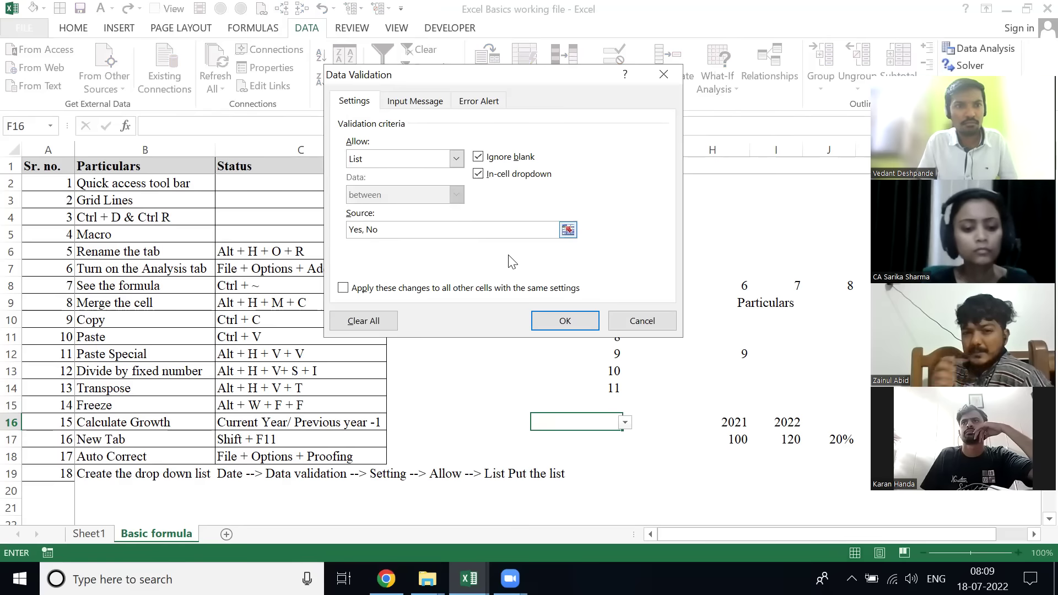
left_click(555, 324)
- Choose No from the drop-down list in cell F16
key("alt+Down")
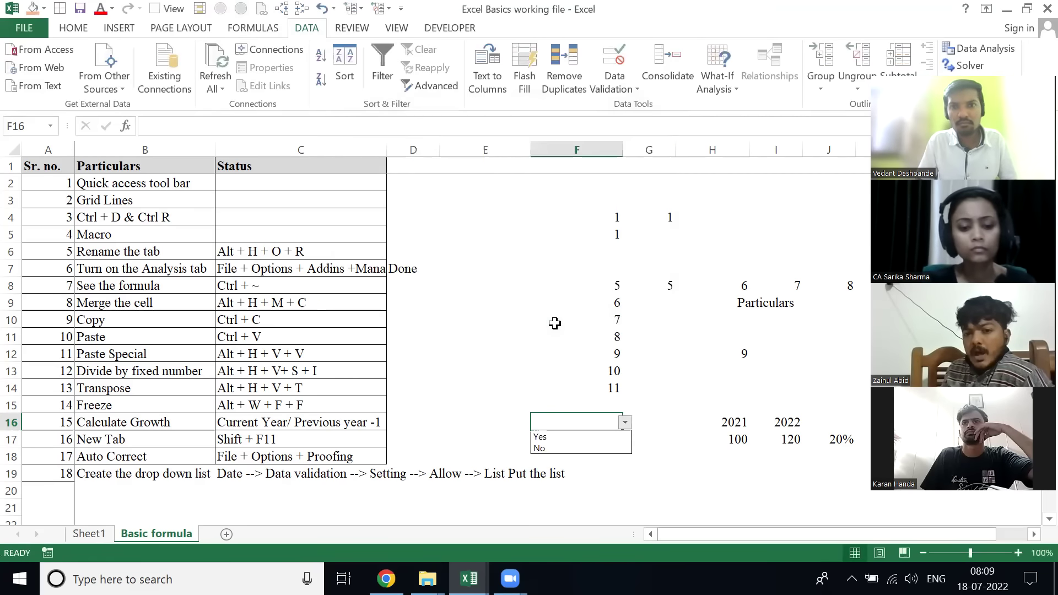
key("Return")
key("Down")
key("Right")
key("Up")
key("Left")
key("alt+Down")
key("Down")
key("Return")
key("Up")
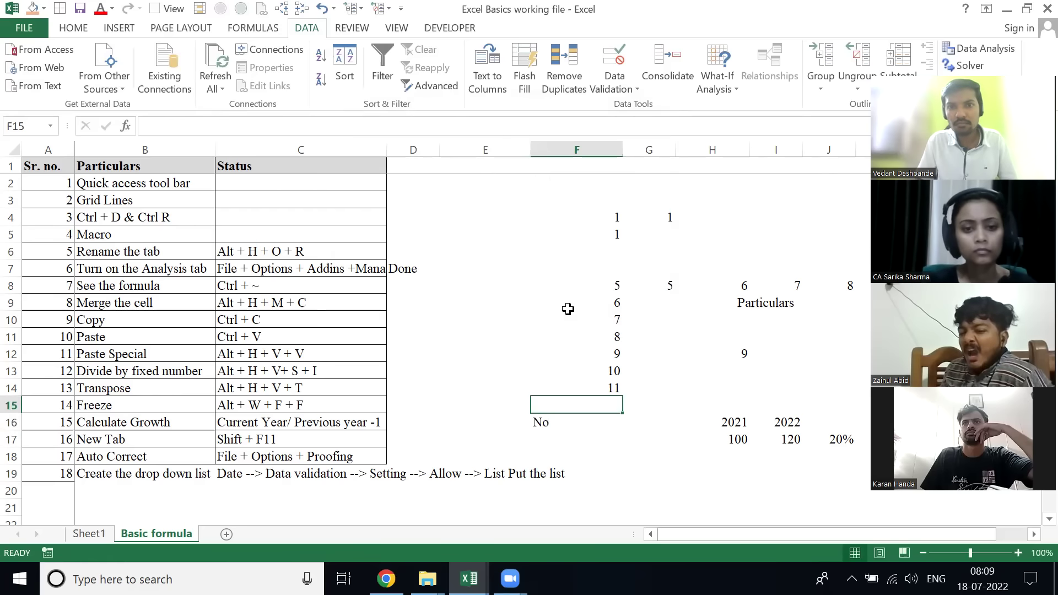
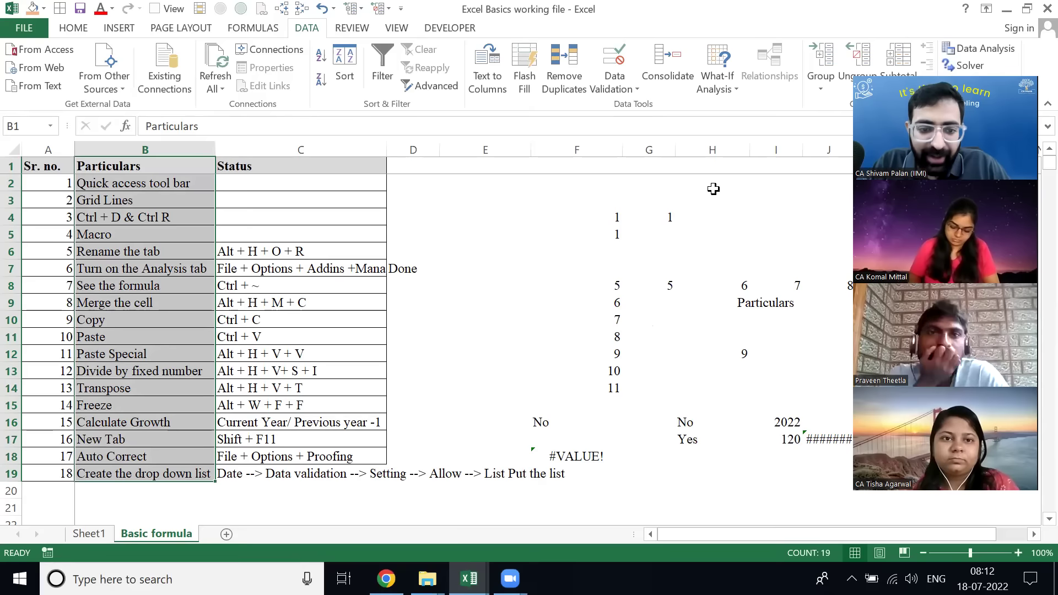
- Switch to the ITC Beta working file V1 workbook
left_click(627, 445)
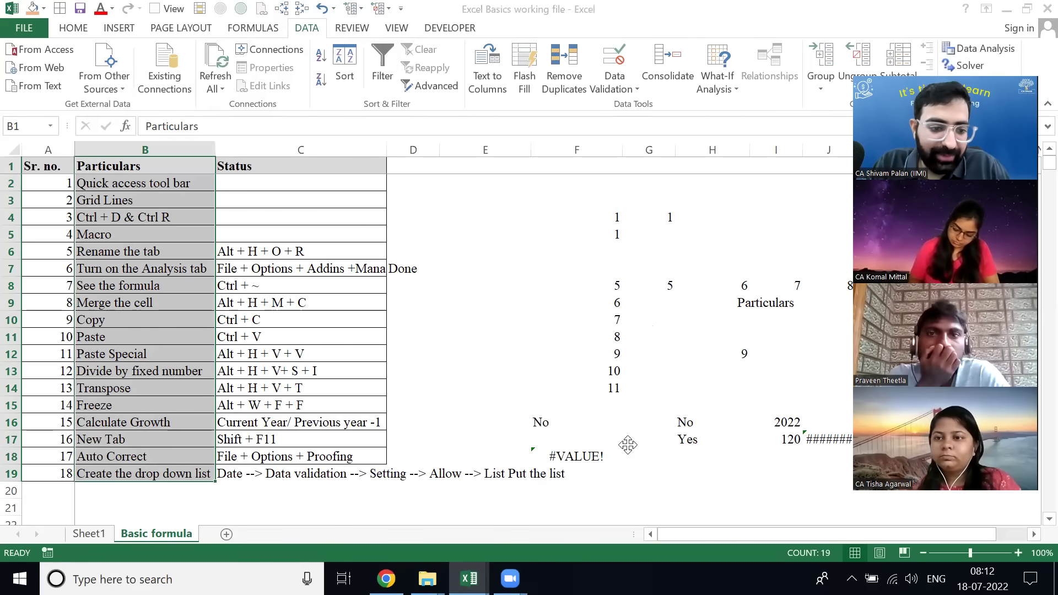
key("alt+Tab")
key("alt+Tab")
key("alt+Tab")
key("Down")
key("Left")
key("Left")
key("Left")
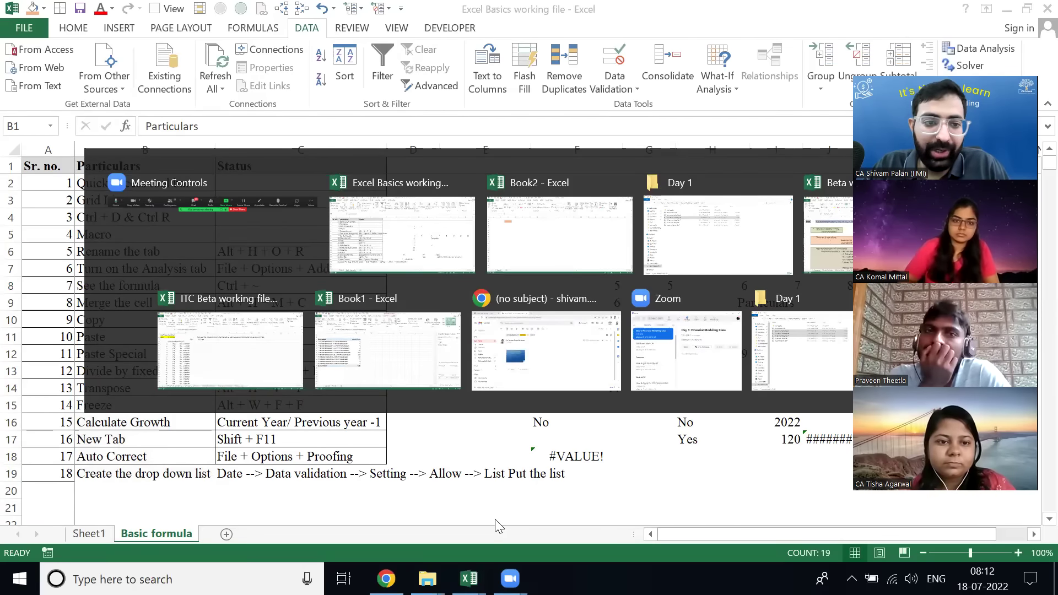
- Look through the workbook's sheets forward to Working file and back to Historical simulation
key("ctrl+Page_Down")
key("ctrl+Page_Down")
key("ctrl+Page_Down")
key("ctrl+Page_Down")
key("ctrl+Page_Down")
key("ctrl+Page_Down")
key("ctrl+Page_Down")
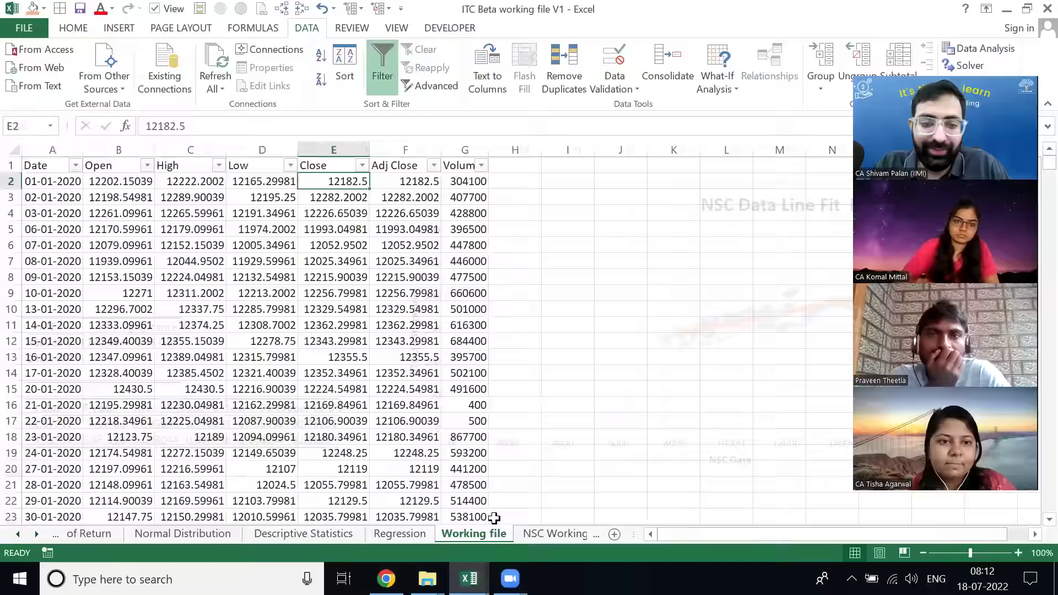
key("ctrl+Page_Up")
key("ctrl+Page_Up")
key("ctrl+Page_Up")
key("ctrl+Page_Up")
key("ctrl+Page_Up")
key("ctrl+Page_Up")
key("ctrl+Page_Up")
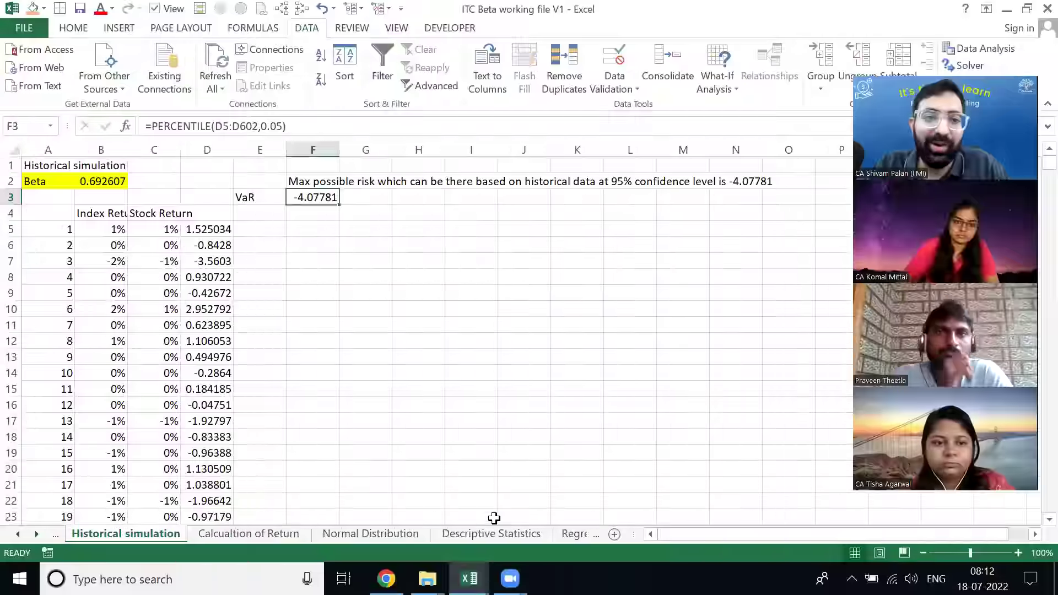
- Examine the pivot table and column chart on the Normal Distribution sheet
key("ctrl+Page_Down")
key("ctrl+Page_Down")
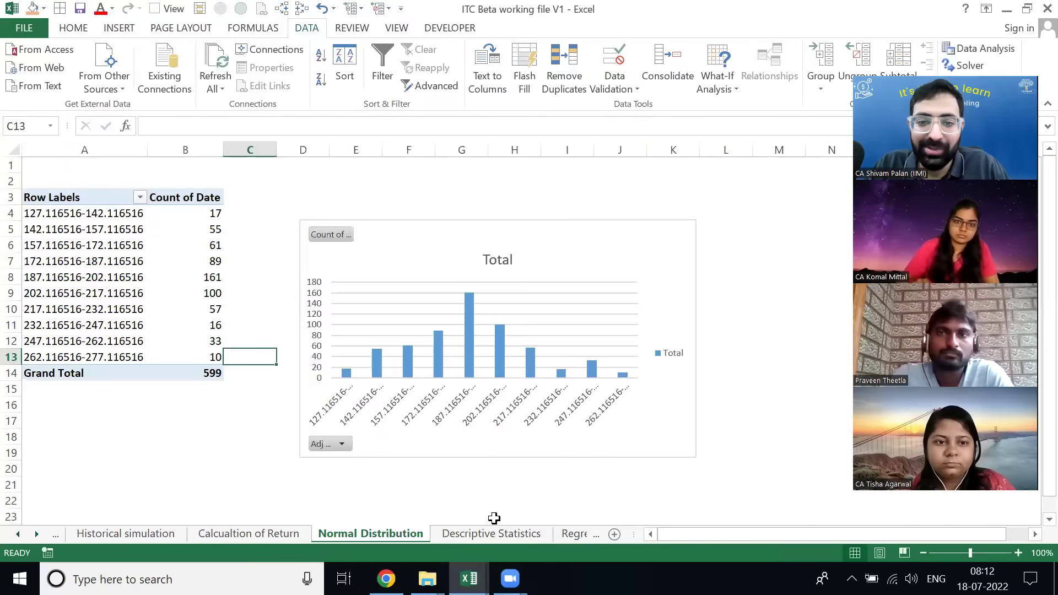
left_click(531, 494)
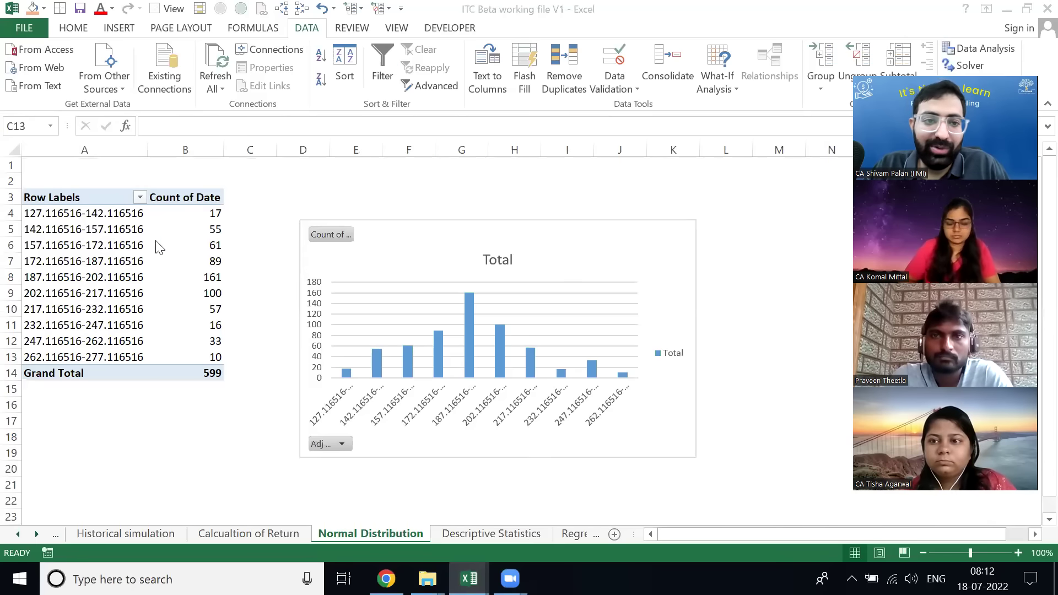
- On the Regression sheet, move the NSC Data Line Fit Plot chart so it starts at column D
key("ctrl+Page_Down")
key("ctrl+Page_Down")
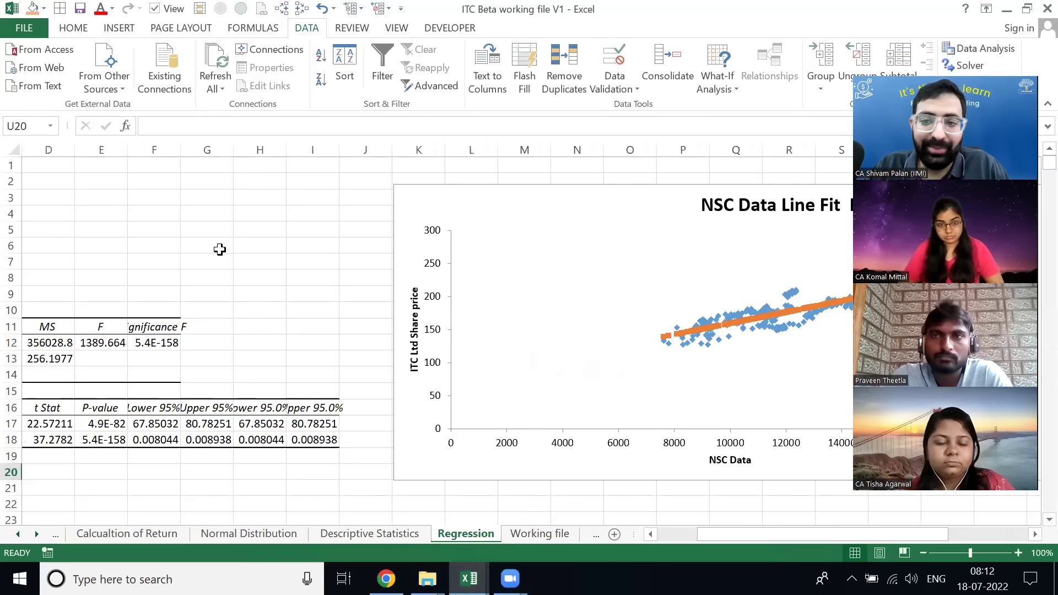
left_click_drag(529, 220, 172, 224)
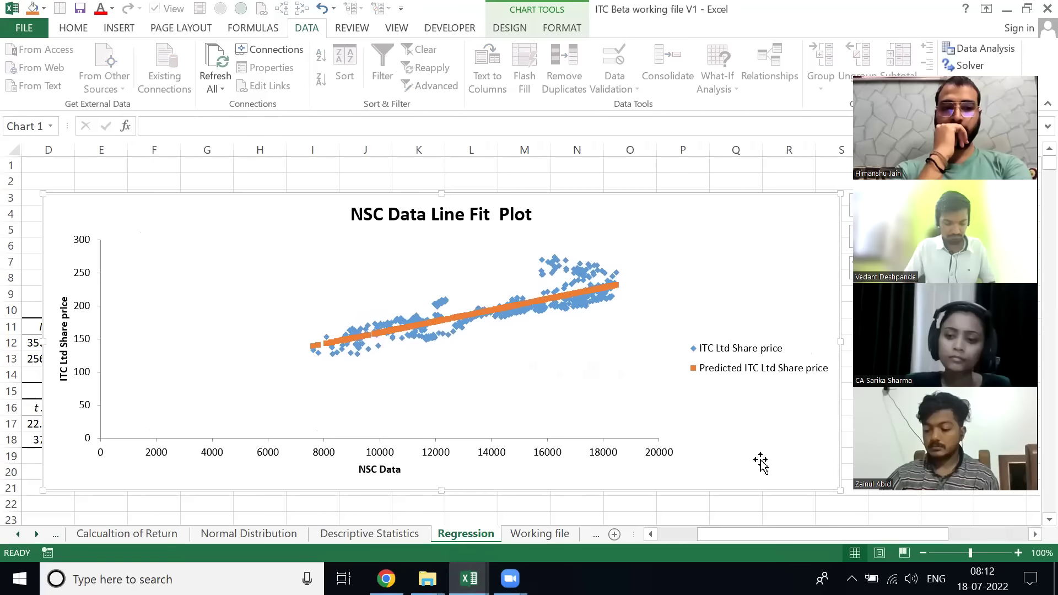
- Go back through the Descriptive Statistics and Normal Distribution sheets to the Calcualtion of Return sheet
key("ctrl+Page_Down")
key("ctrl+Page_Up")
key("ctrl+Page_Up")
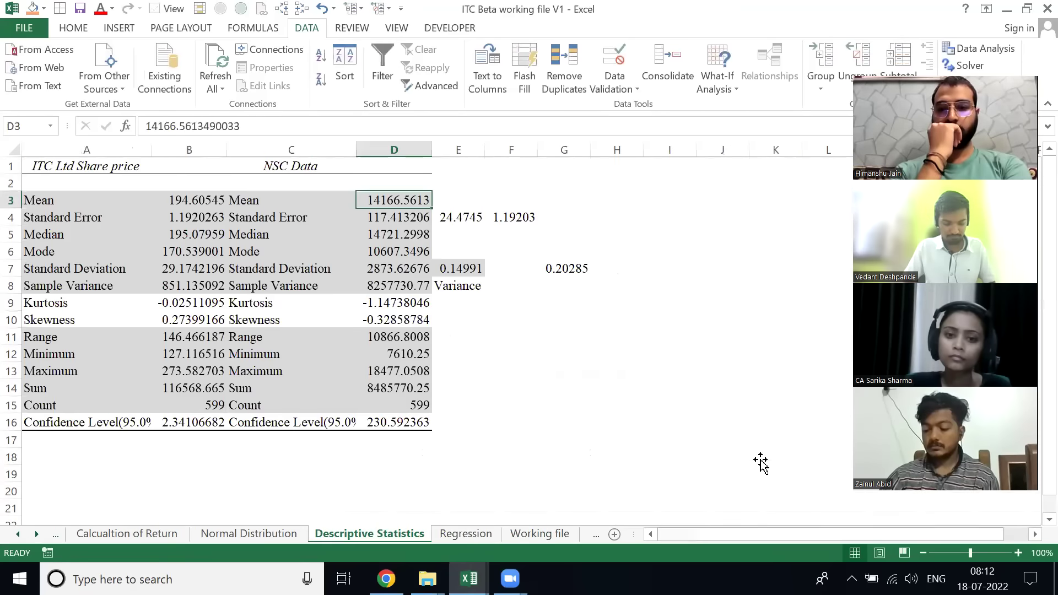
key("ctrl+Page_Up")
key("ctrl+Page_Up")
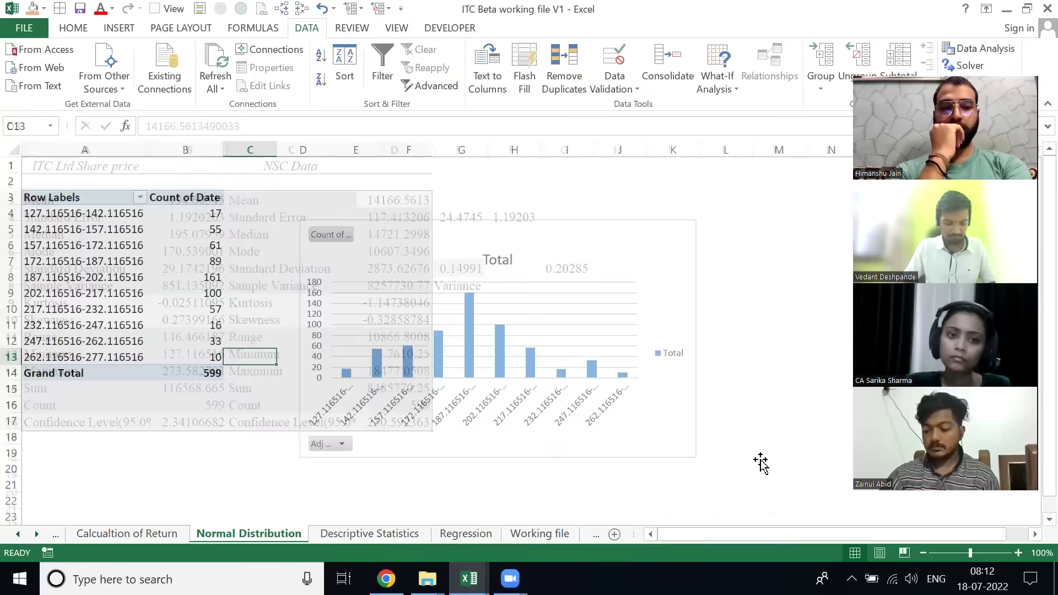
- Examine the regression summary output beside the return data, selecting the Multiple R value in cell M6
key("Down")
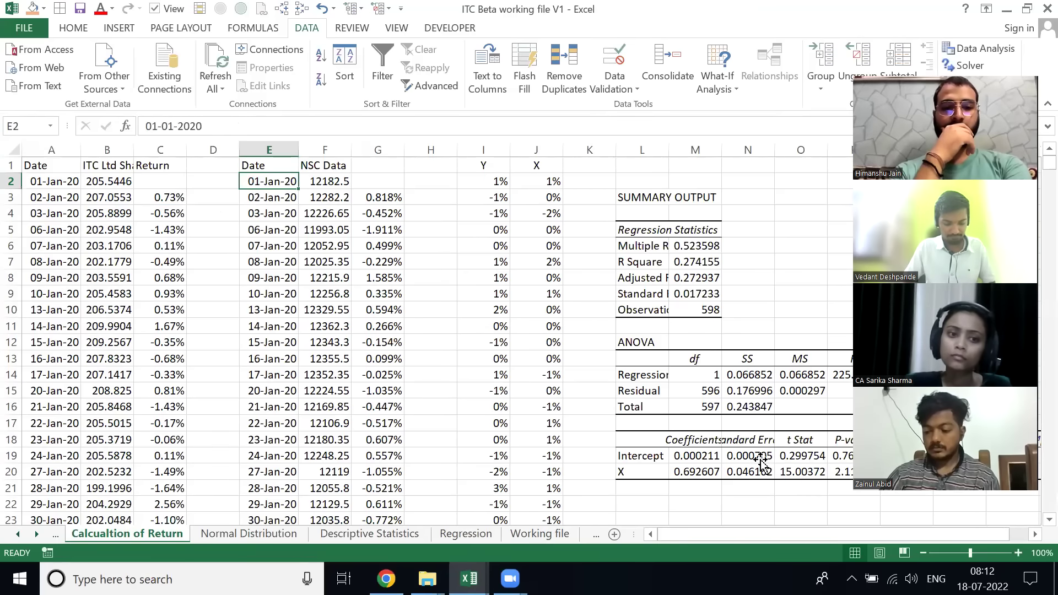
key("Right")
key("Right")
key("Right")
key("Right")
key("Right")
key("Right")
key("Right")
key("Right")
key("Down")
key("Down")
key("Down")
key("Down")
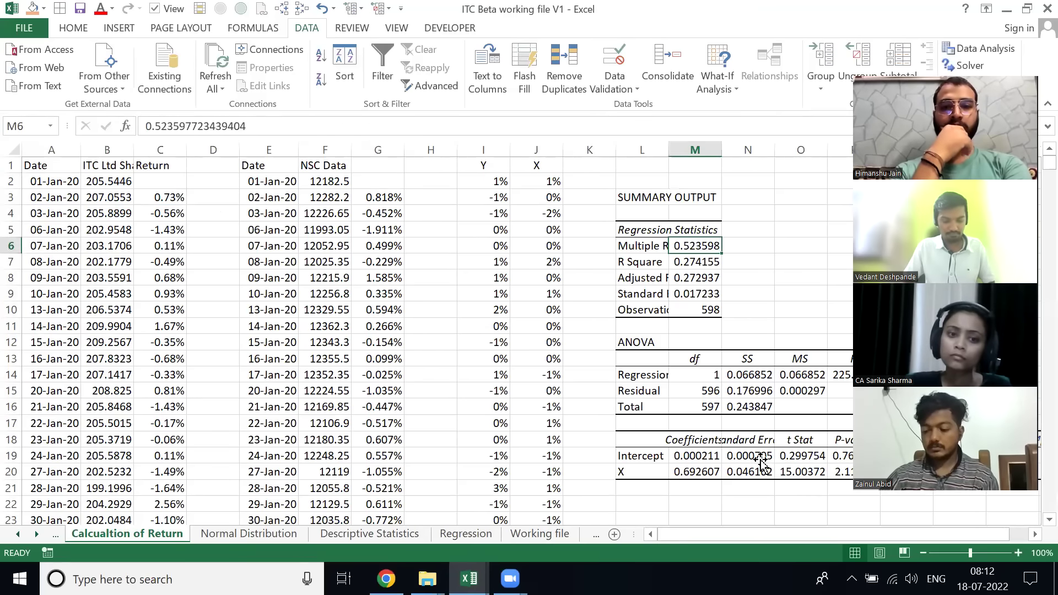
- Look through the workbook's sheets from the Historical simulation sheet to the price data on the ITC Beta working file sheet
key("ctrl+Page_Up")
key("ctrl+Page_Up")
key("ctrl+Page_Down")
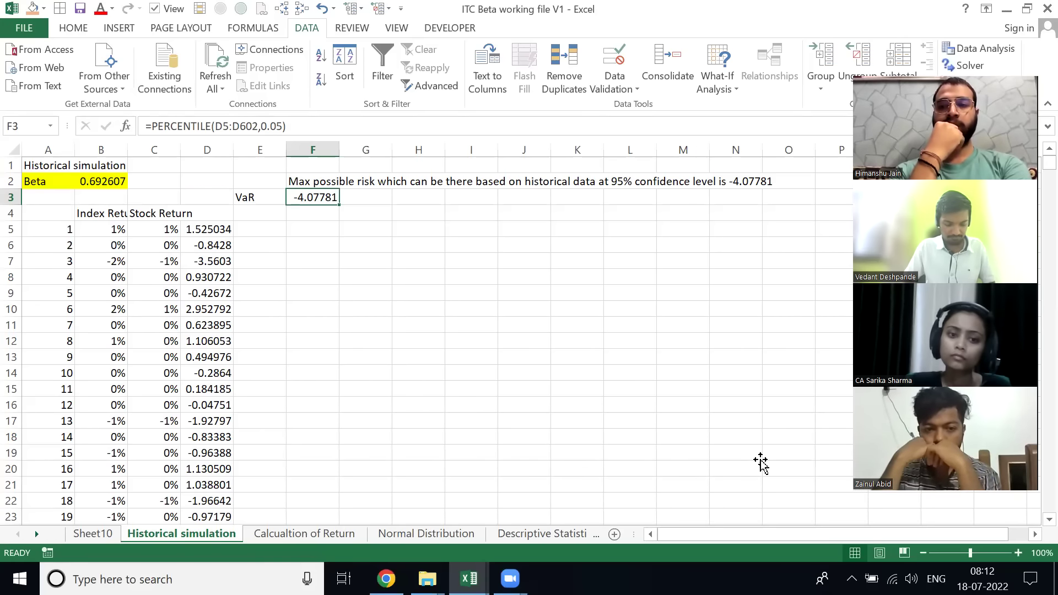
key("ctrl+Page_Down")
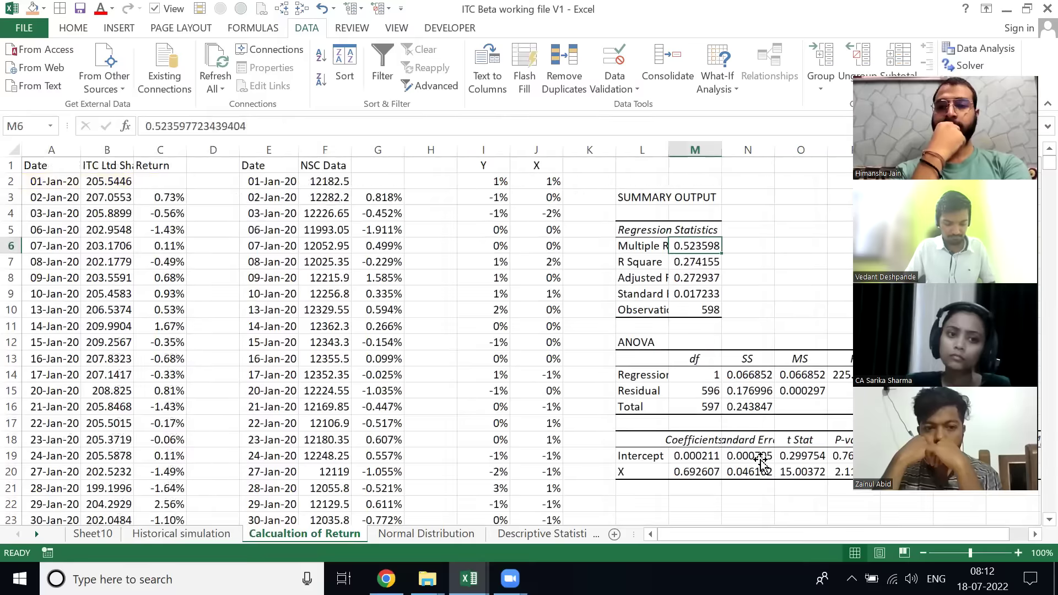
key("ctrl+Page_Down")
key("ctrl+Page_Down")
key("ctrl+Page_Down")
key("ctrl+Page_Down")
key("ctrl+Page_Down")
key("ctrl+Page_Down")
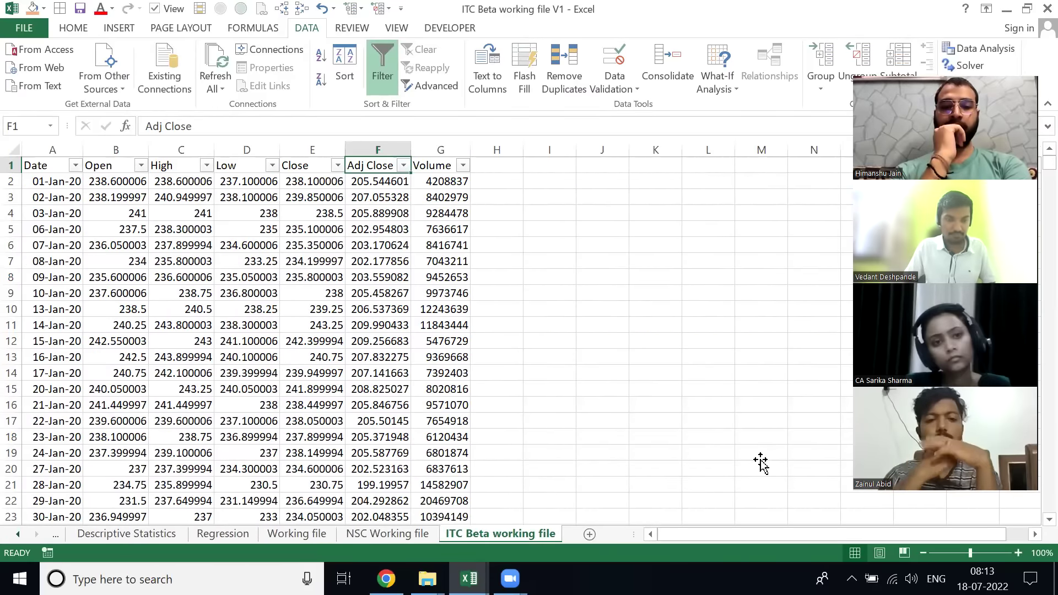
- Switch to Chrome, close the Gmail message tab and the downloads bar, and open a new blank tab
key("alt+Tab")
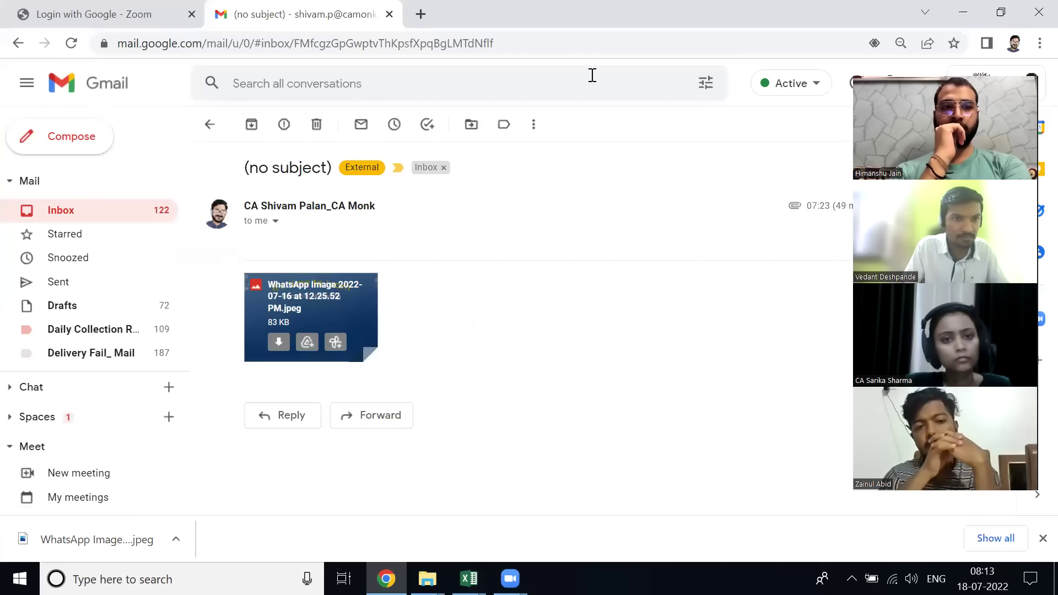
left_click(389, 14)
left_click(223, 13)
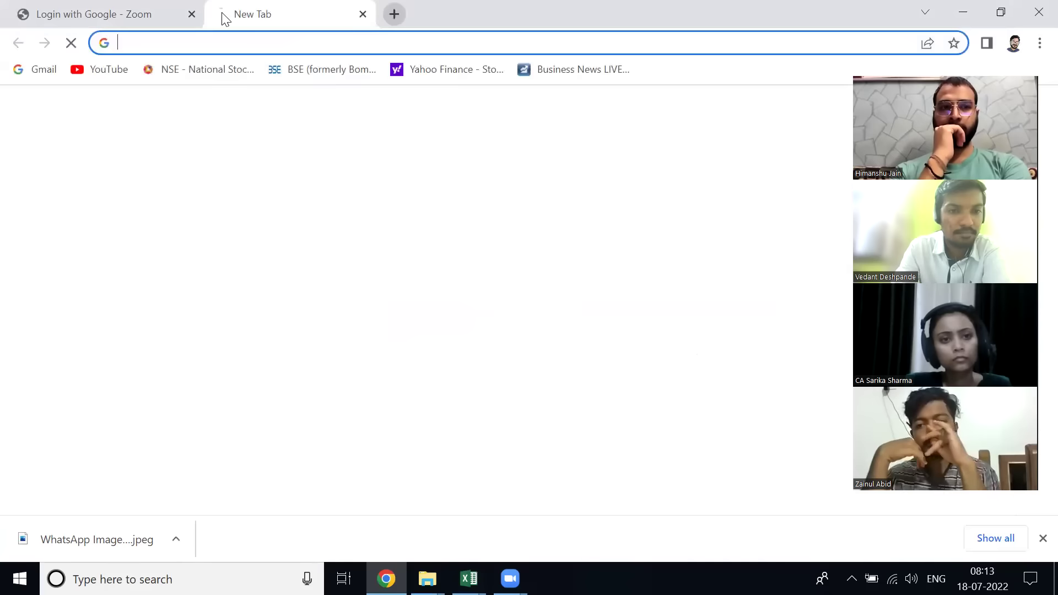
left_click(373, 193)
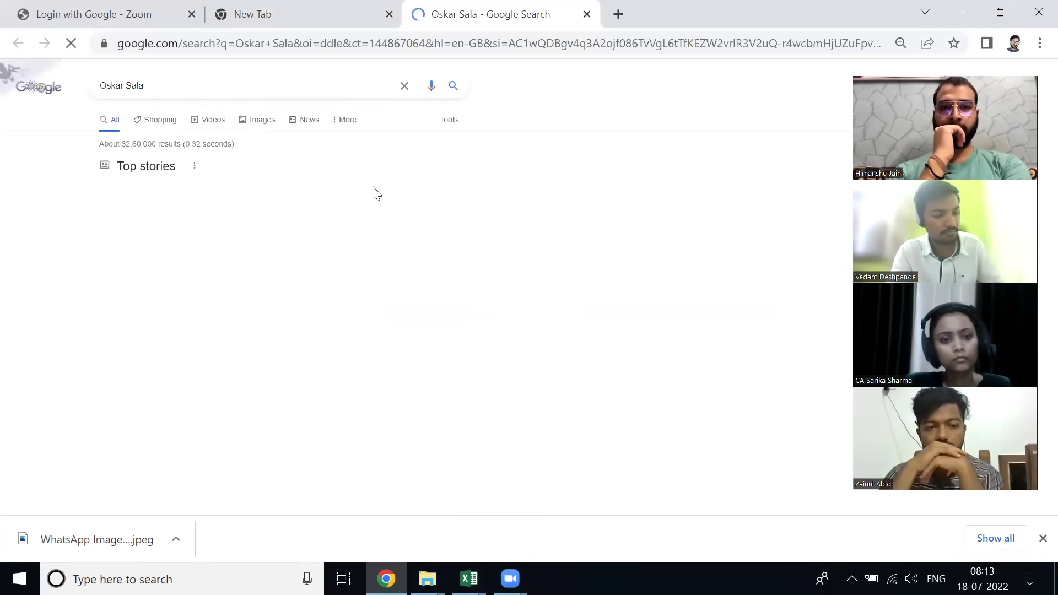
key("ctrl+w")
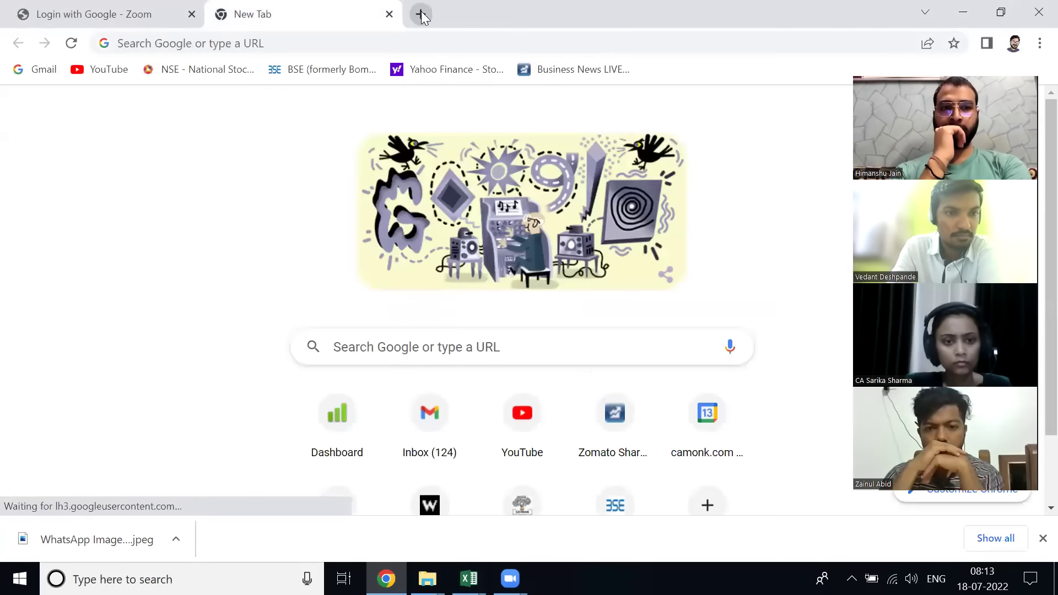
left_click(420, 17)
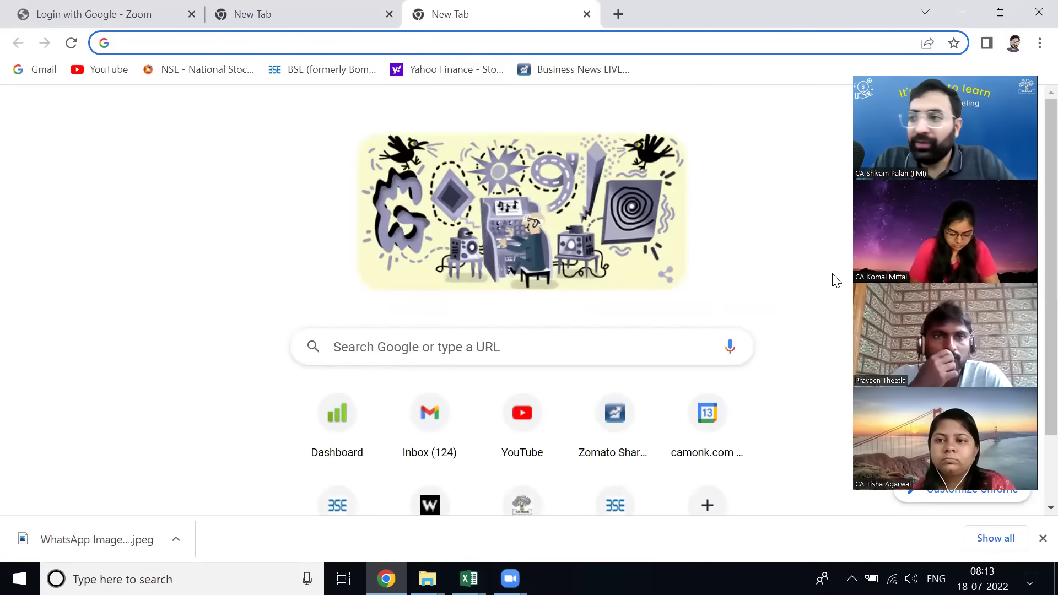
left_click(1042, 539)
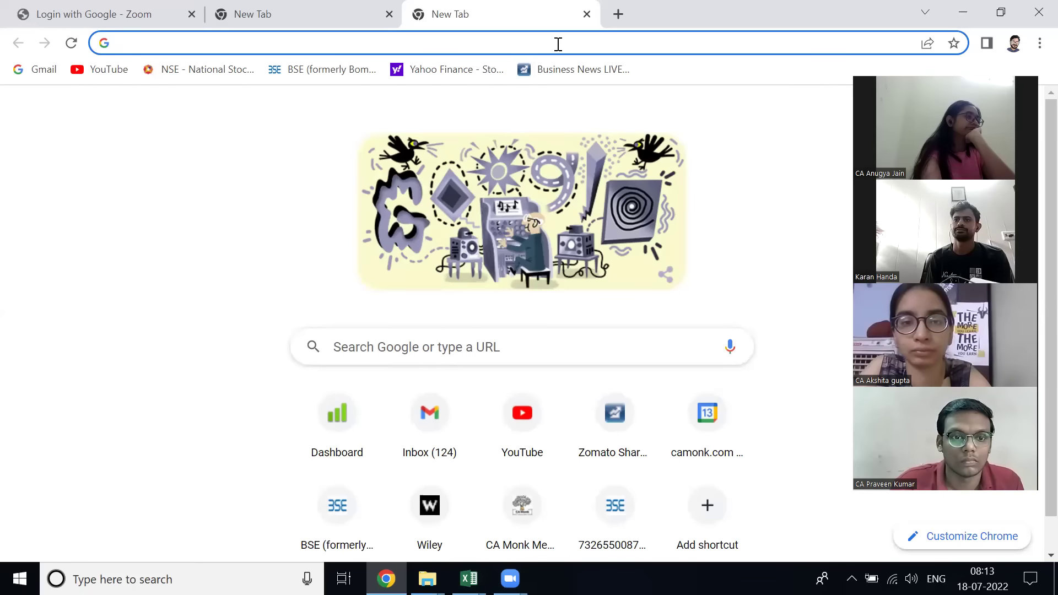
- Open the Yahoo Finance home page in the new tab
type("y")
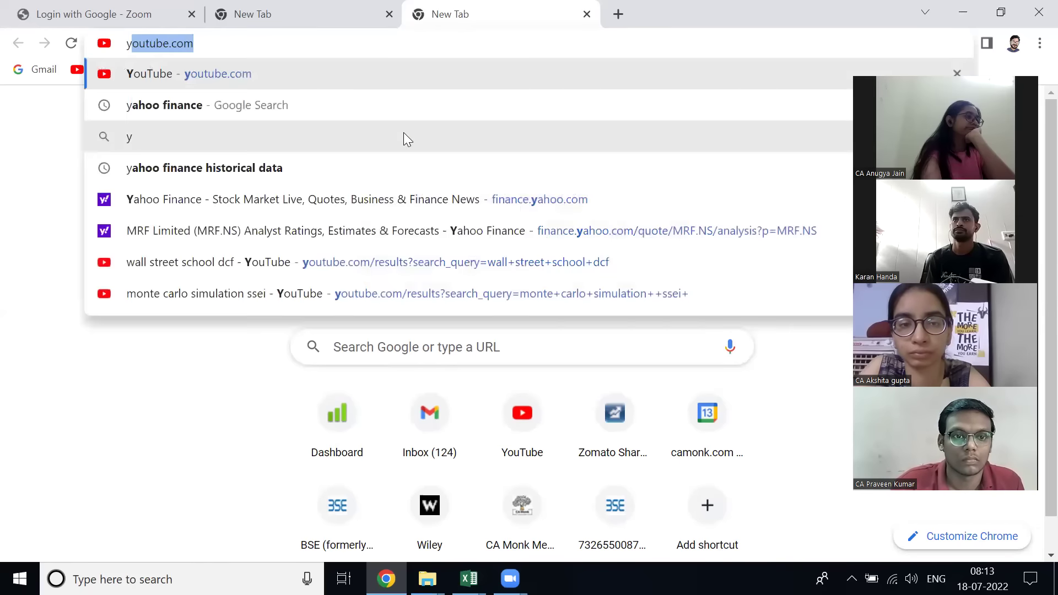
key("Down")
key("Down")
key("Down")
key("Down")
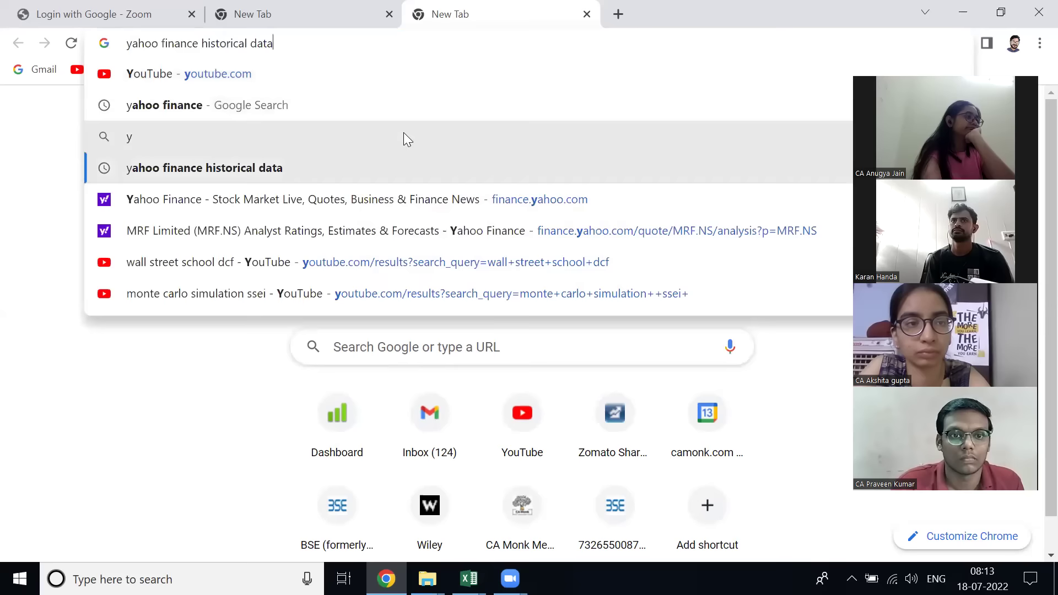
key("Return")
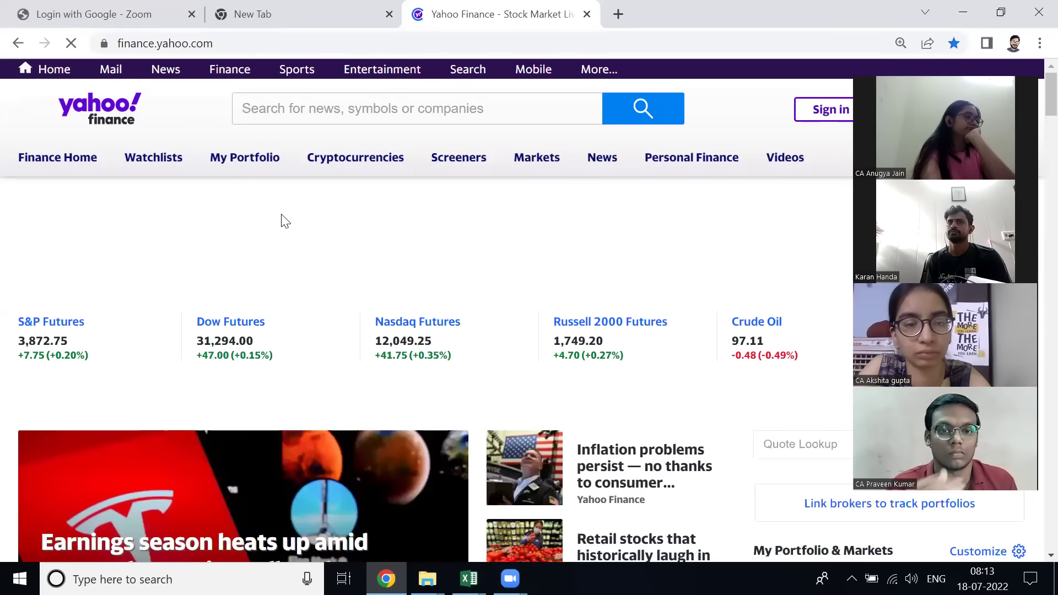
scroll(323, 243, "down", 8)
scroll(329, 246, "up", 8)
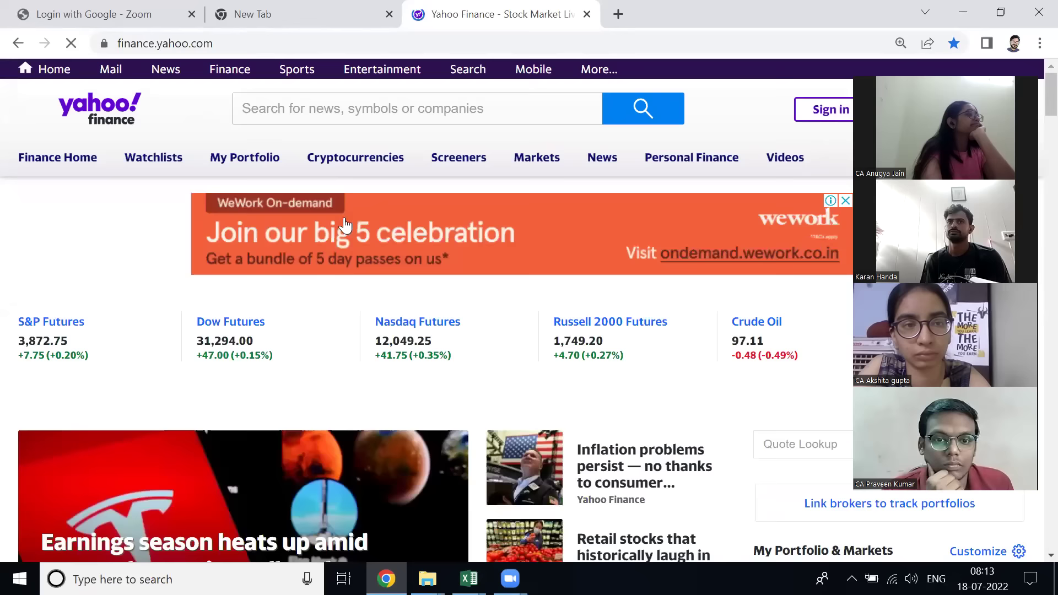
- Search for "itc" and open the historical data of the NSE-listed ITC Limited stock (ITC.NS)
left_click(403, 112)
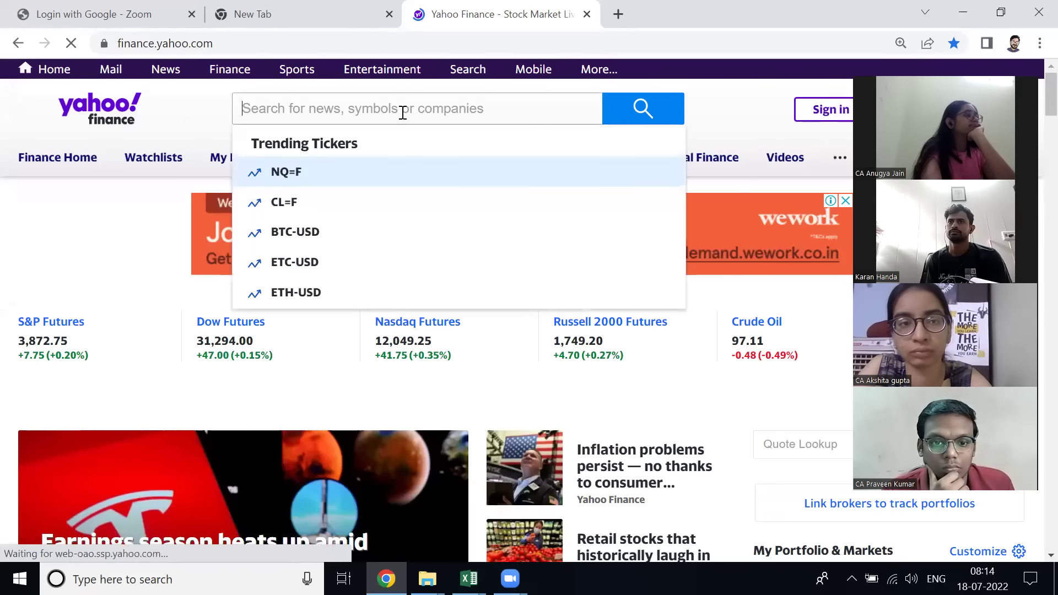
type("itc")
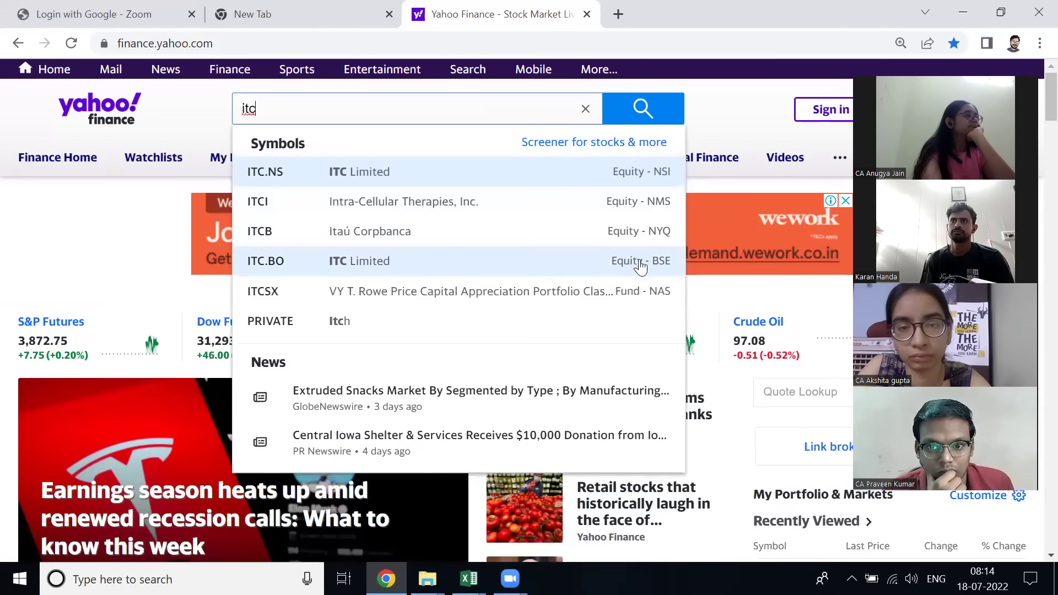
left_click(638, 173)
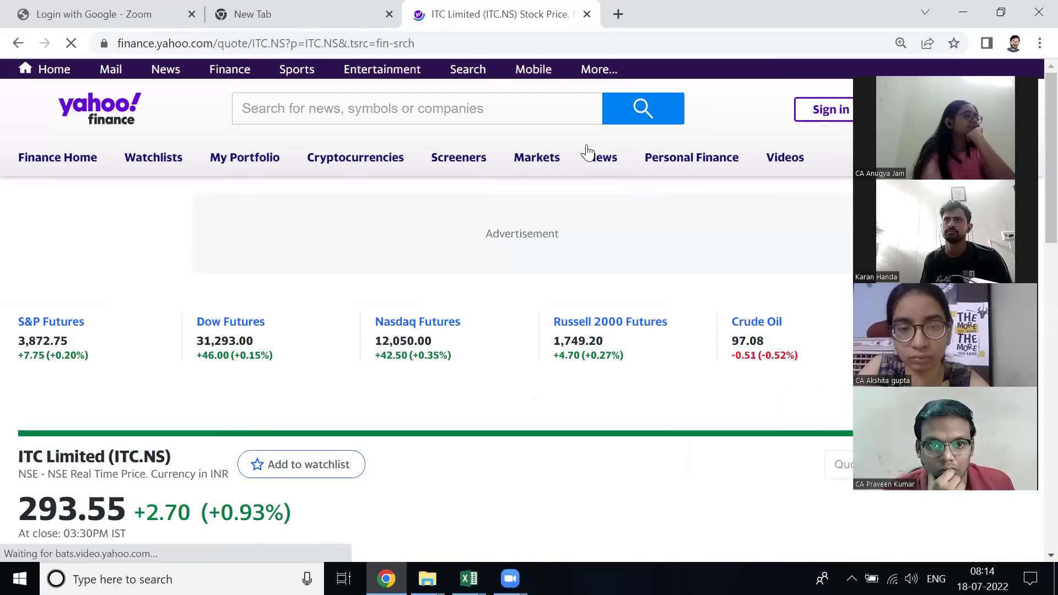
scroll(580, 192, "down", 7)
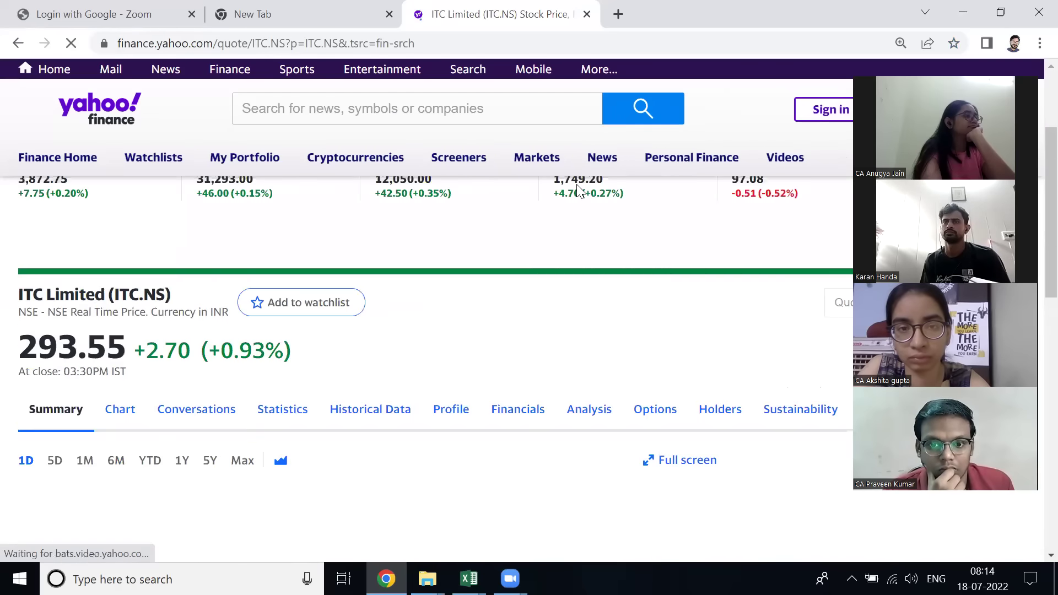
scroll(580, 191, "down", 7)
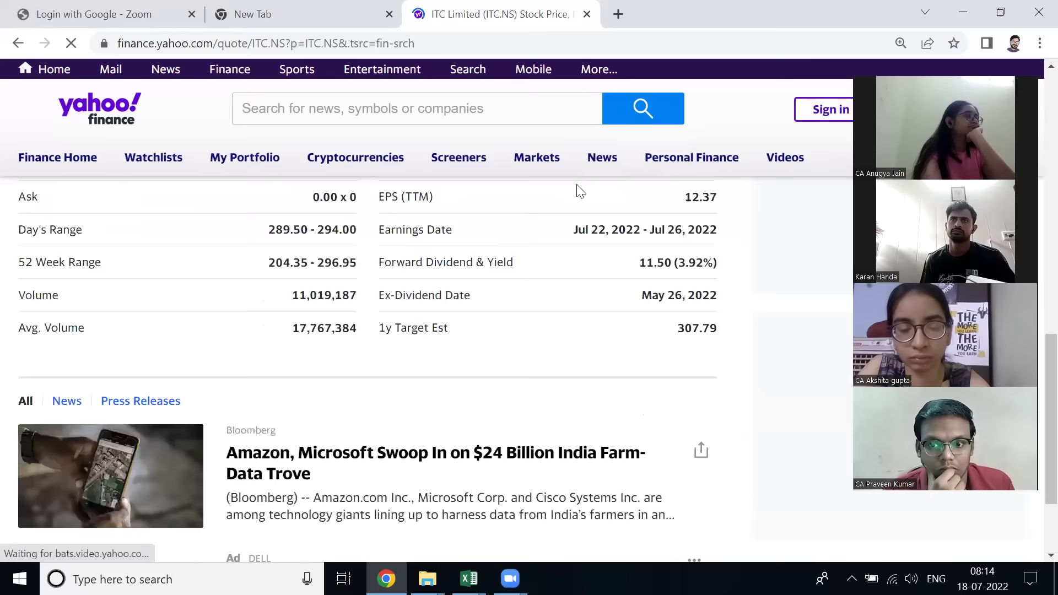
scroll(567, 231, "up", 10)
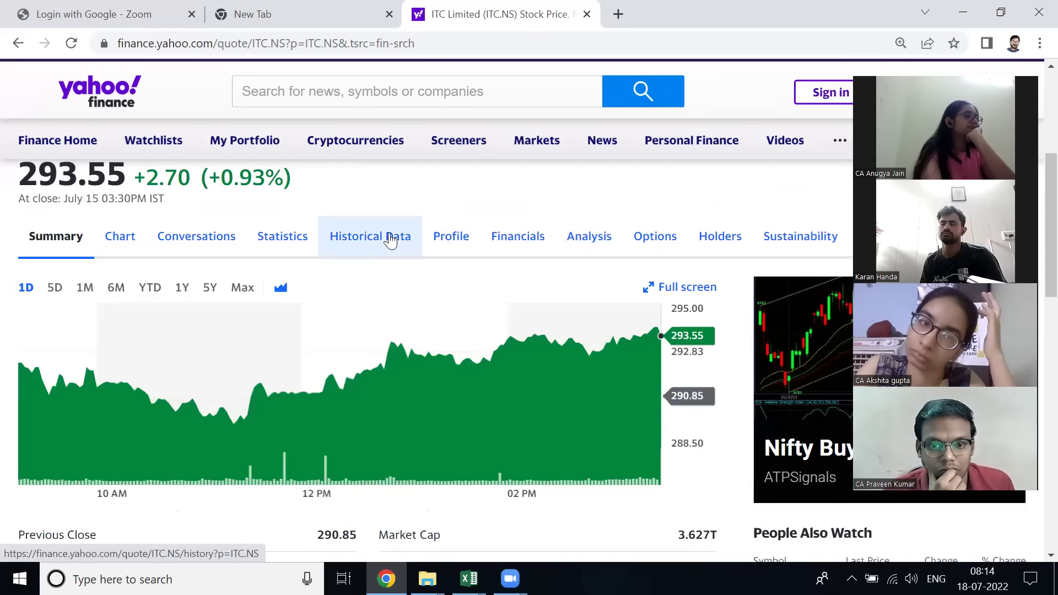
left_click(391, 237)
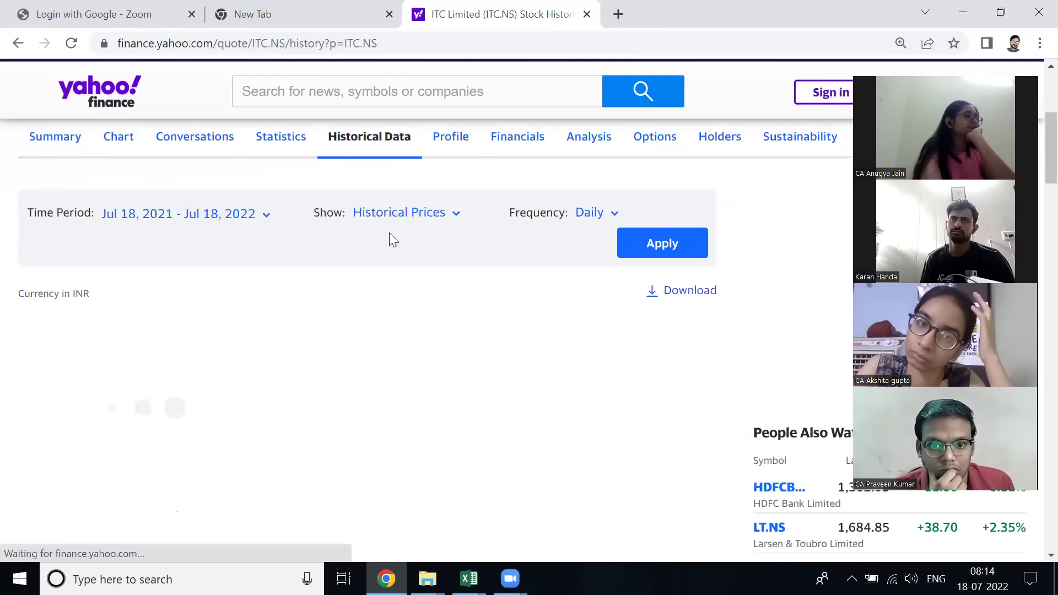
scroll(390, 239, "down", 3)
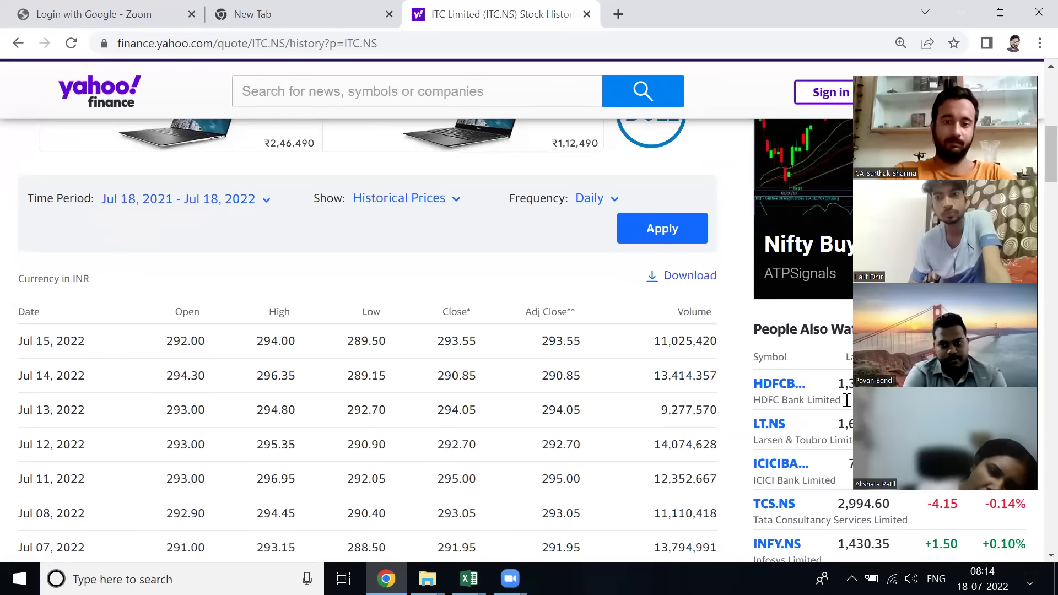
- Set the start date of the historical data's time period to 01-01-2020
left_click(262, 201)
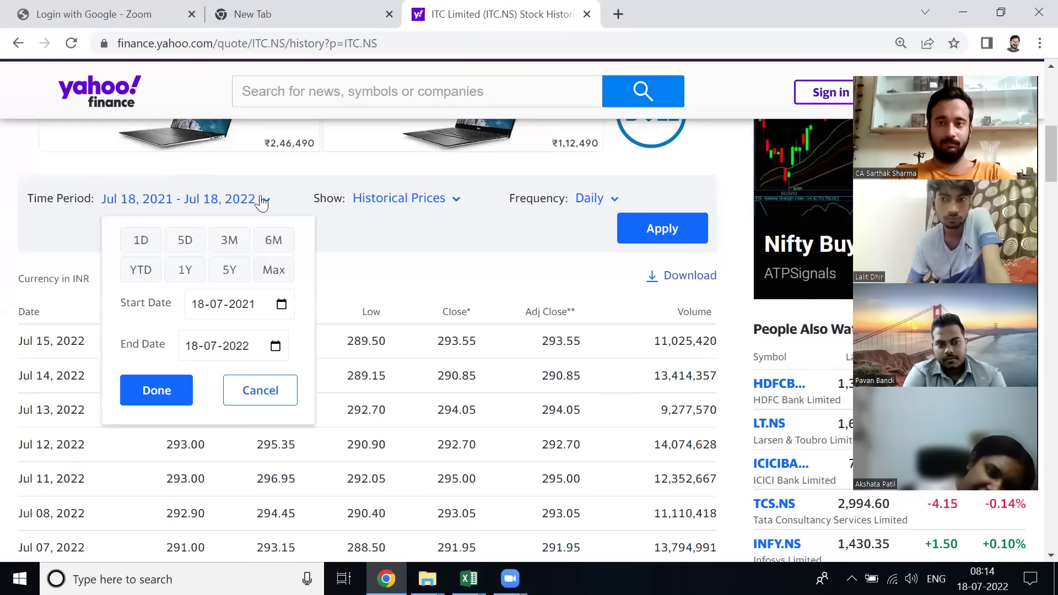
left_click(282, 305)
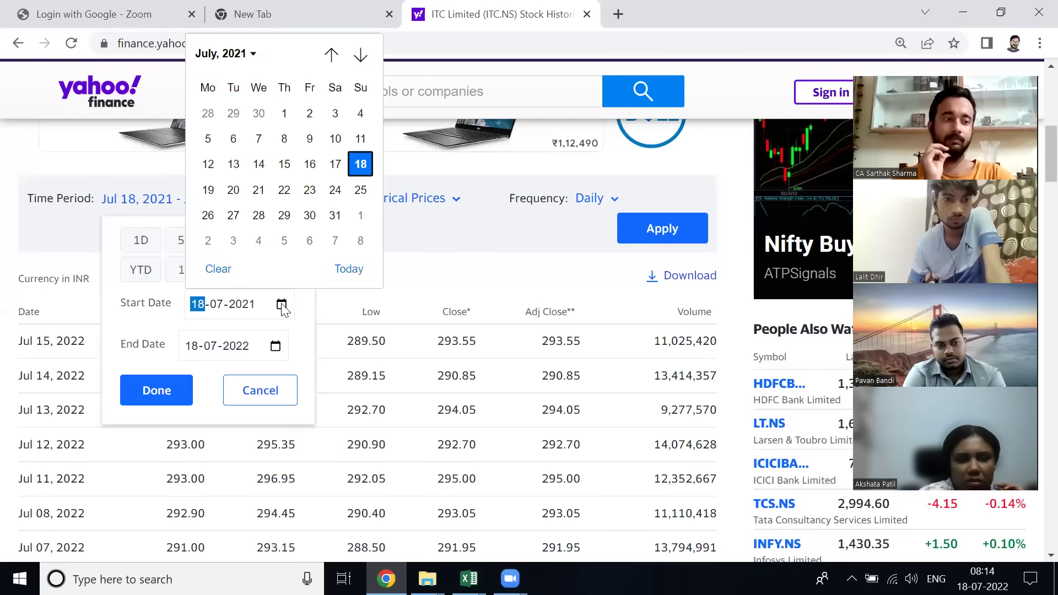
left_click(238, 55)
scroll(246, 78, "up", 2)
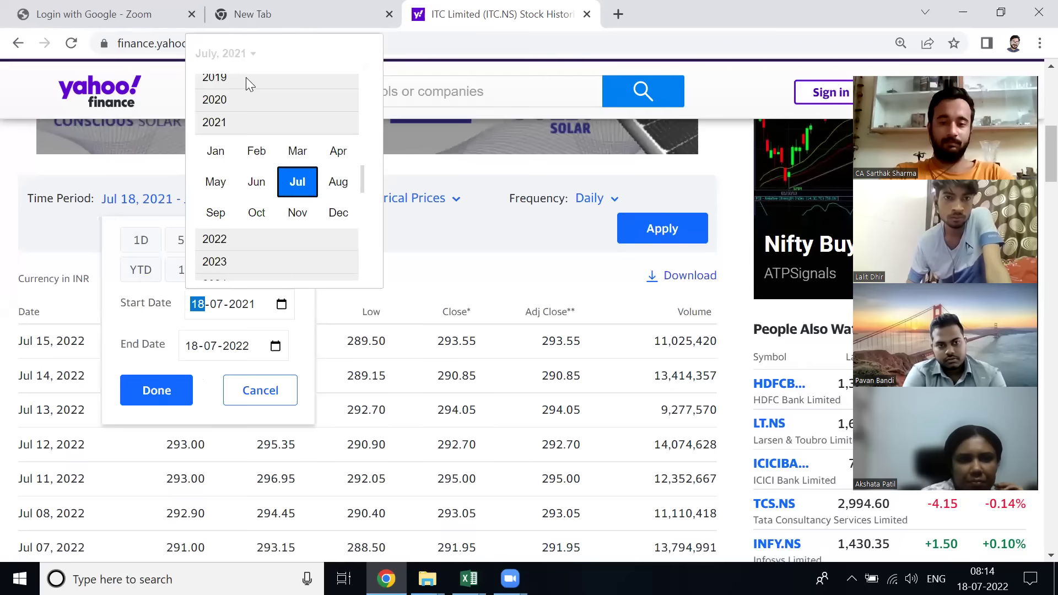
left_click(247, 102)
left_click(212, 113)
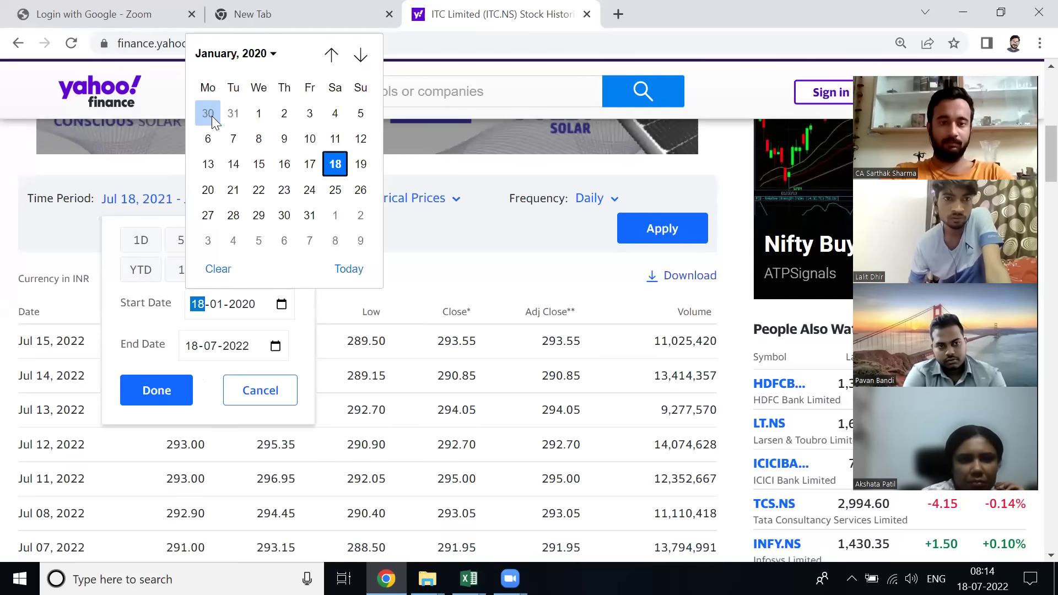
left_click(269, 118)
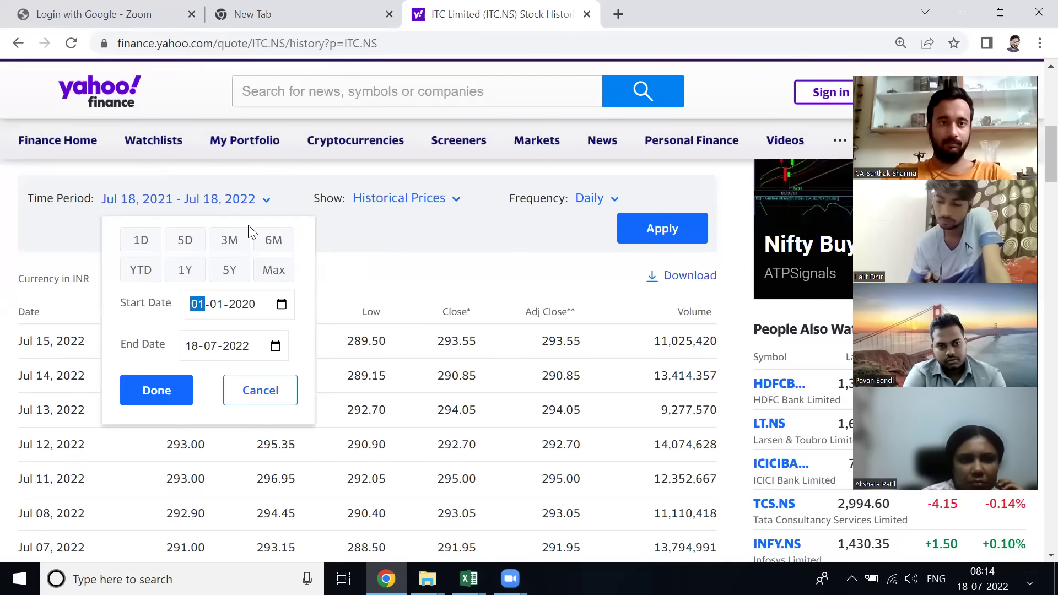
- Set the end date of the time period to 31-05-2022 and accept the date range
left_click(276, 346)
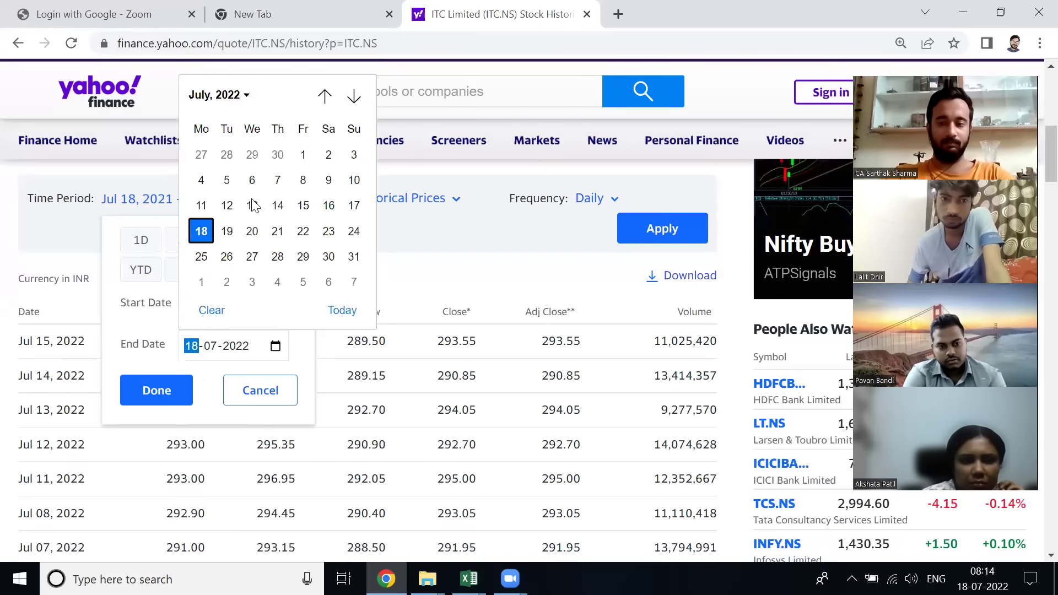
left_click(238, 94)
scroll(240, 223, "up", 2)
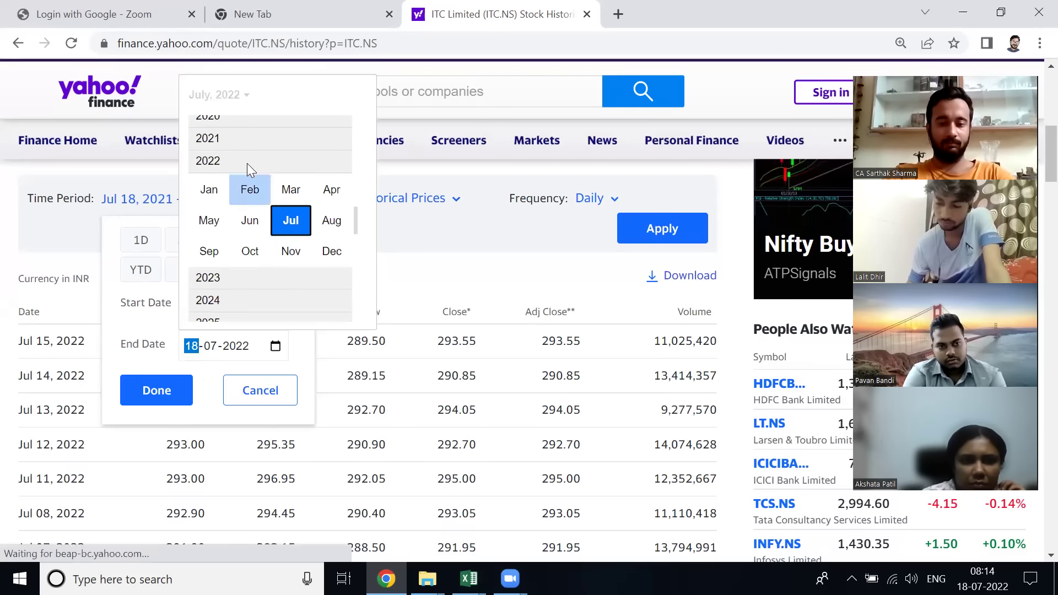
left_click(210, 221)
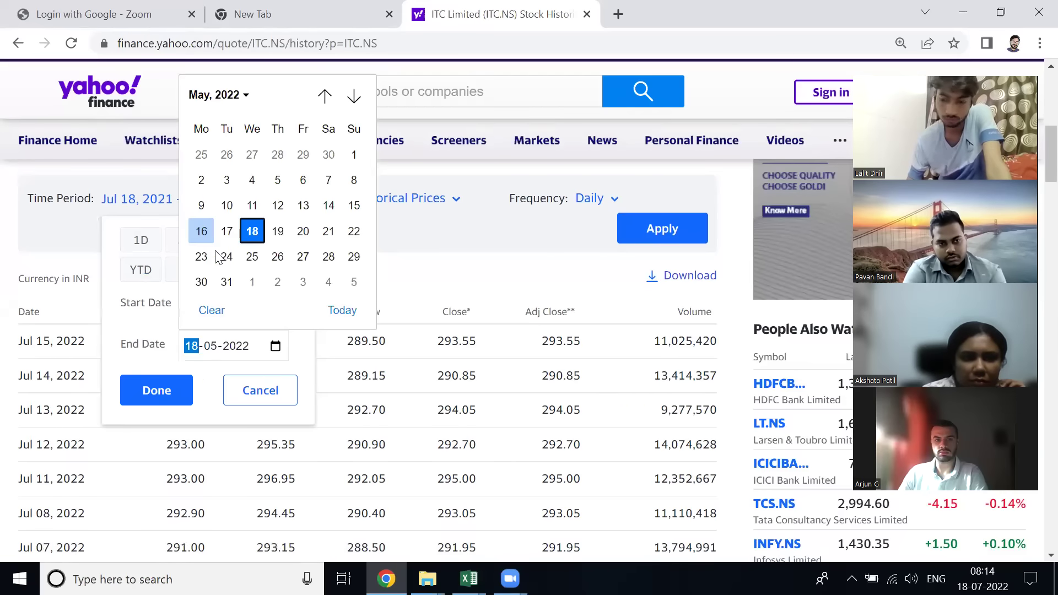
left_click(227, 282)
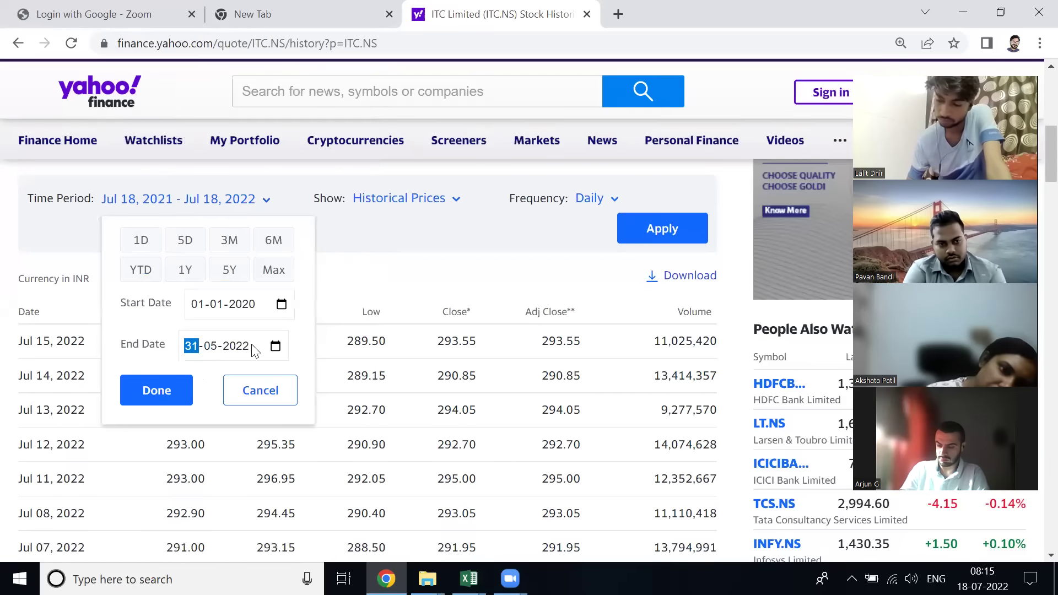
left_click(165, 391)
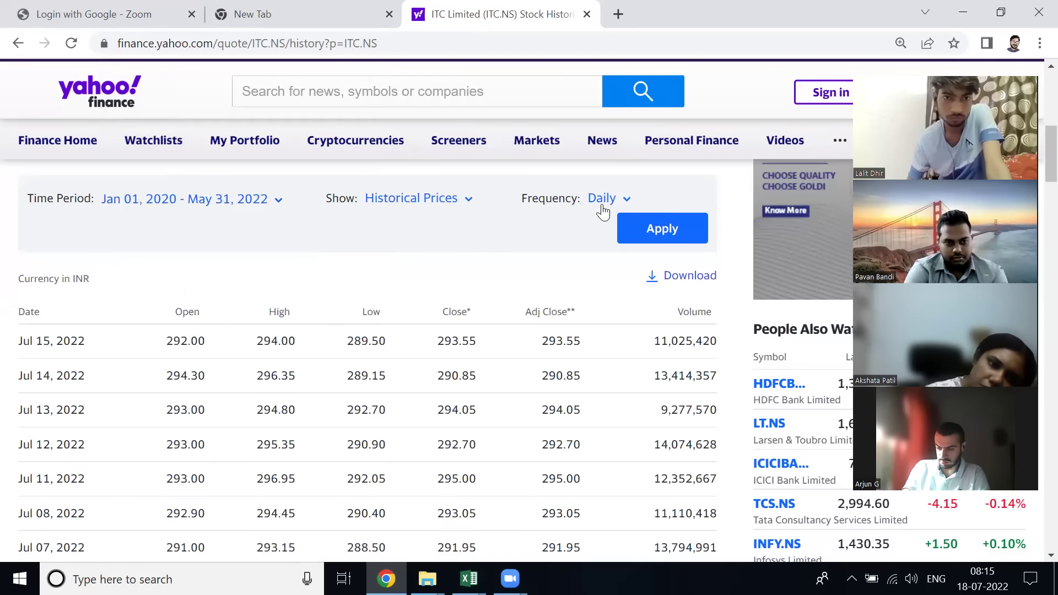
- Apply the selected period to the daily ITC historical prices and review the adjusted closing prices
left_click(626, 243)
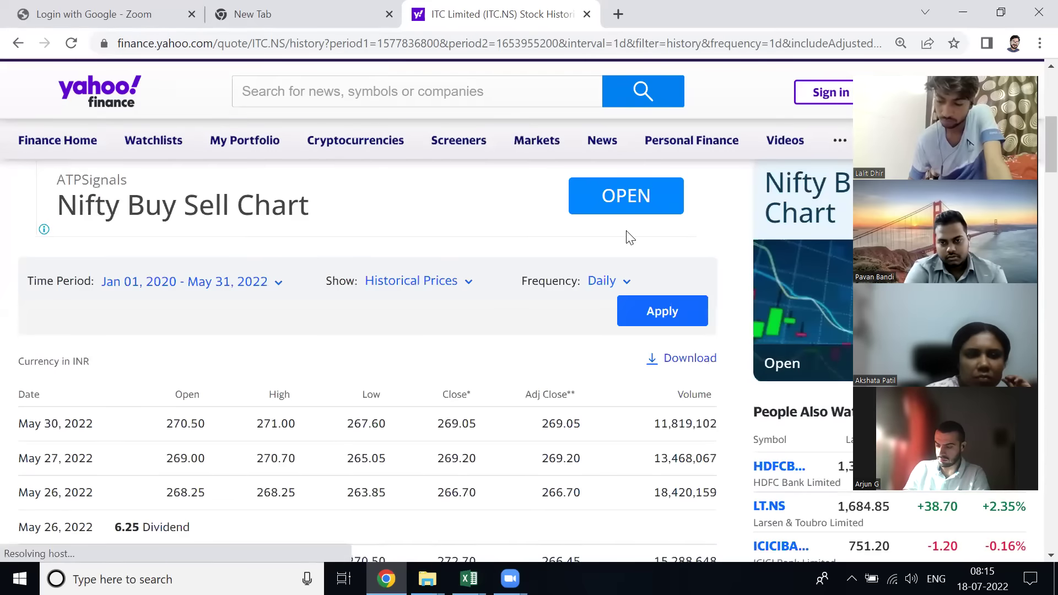
scroll(630, 237, "down", 2)
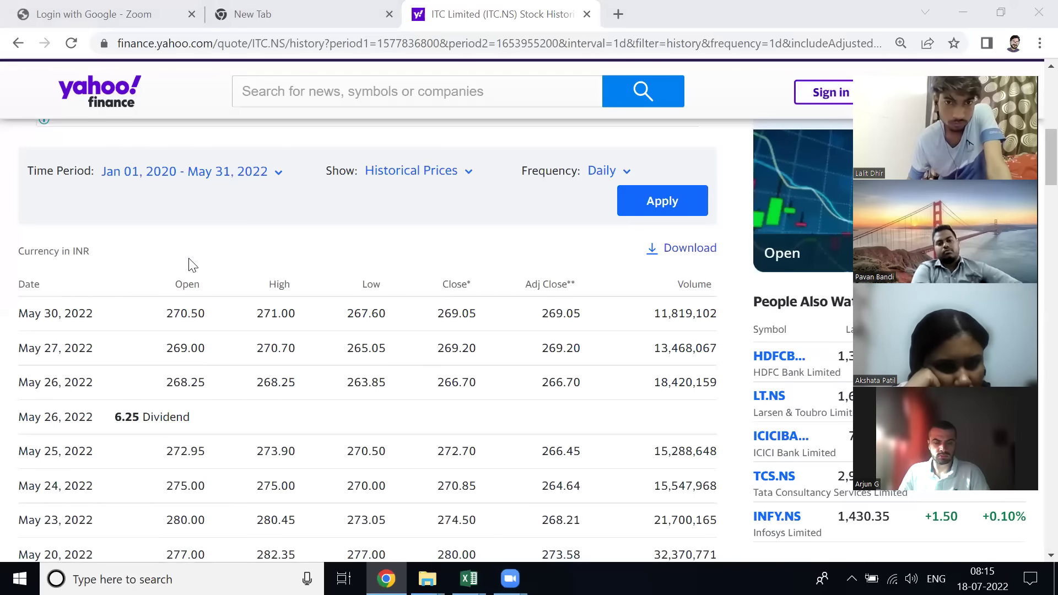
scroll(560, 295, "down", 3)
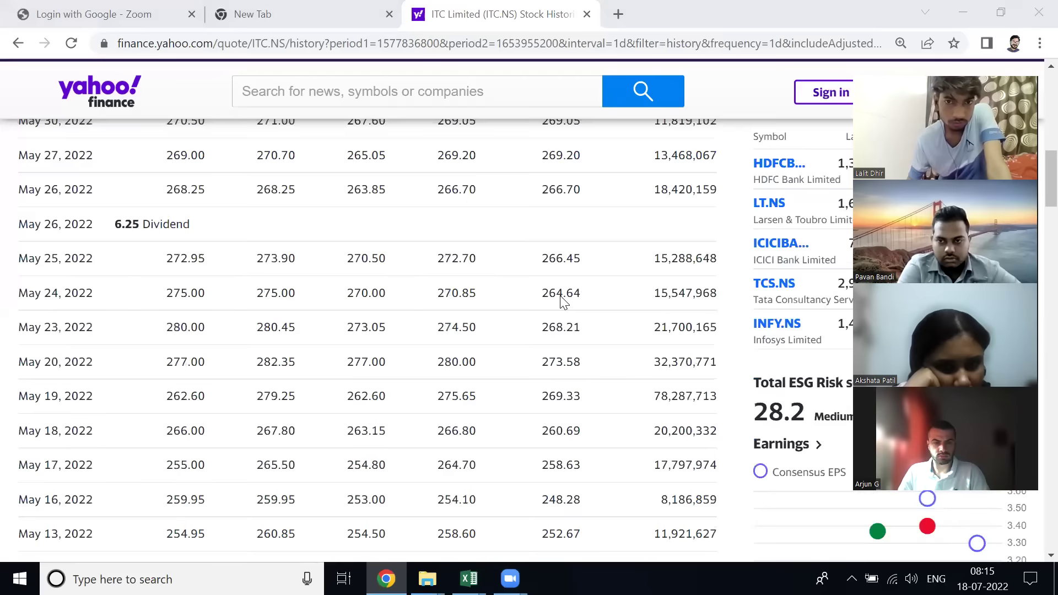
scroll(561, 300, "up", 1)
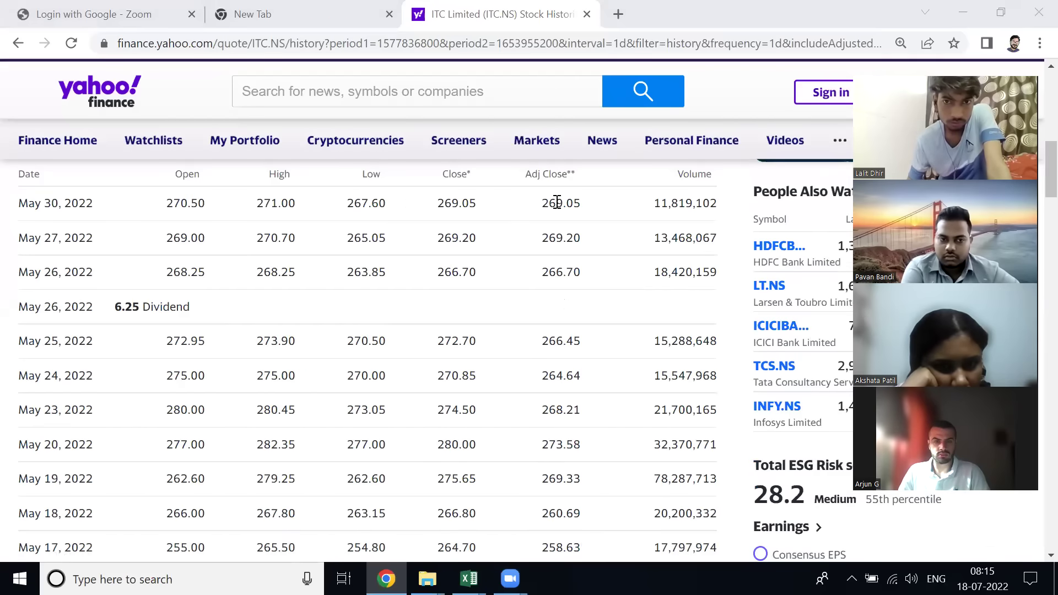
- Compare ITC's close and adjusted close for May 25, 2022 with the dividend entry on May 26, 2022
scroll(557, 201, "up", 2)
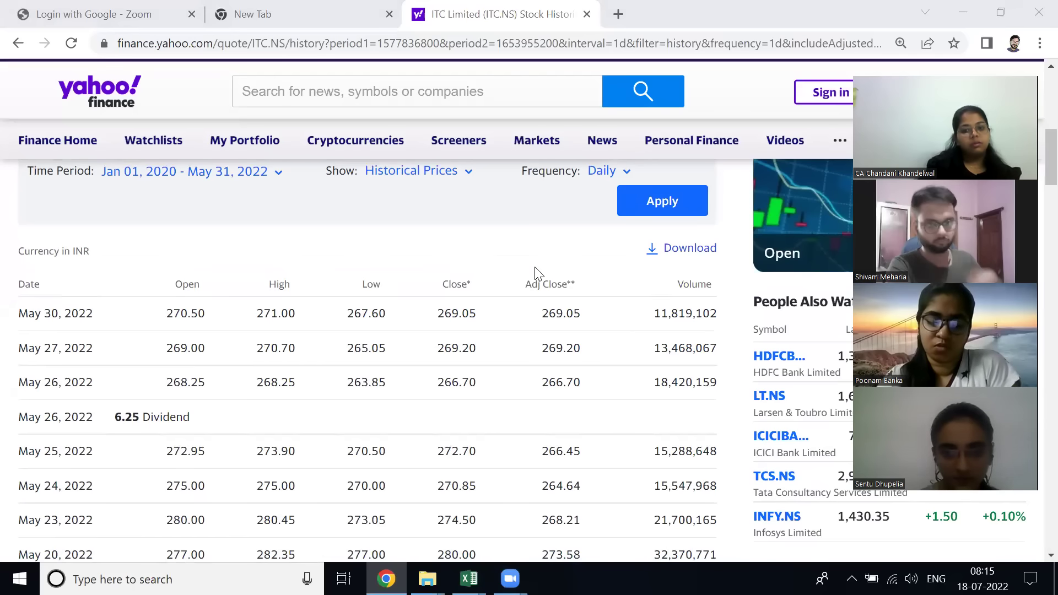
right_click(543, 337)
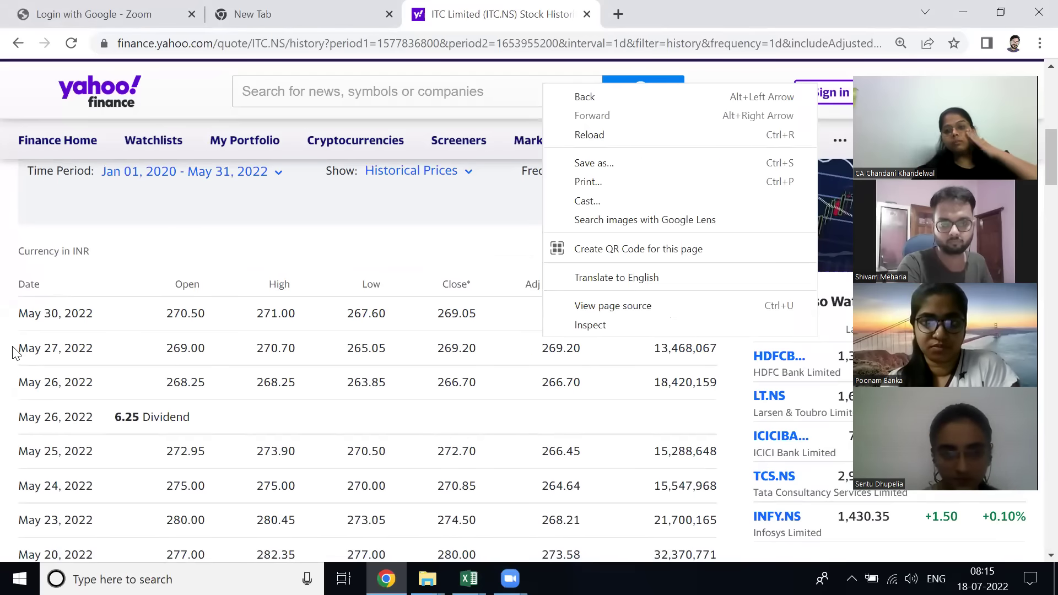
left_click(260, 269)
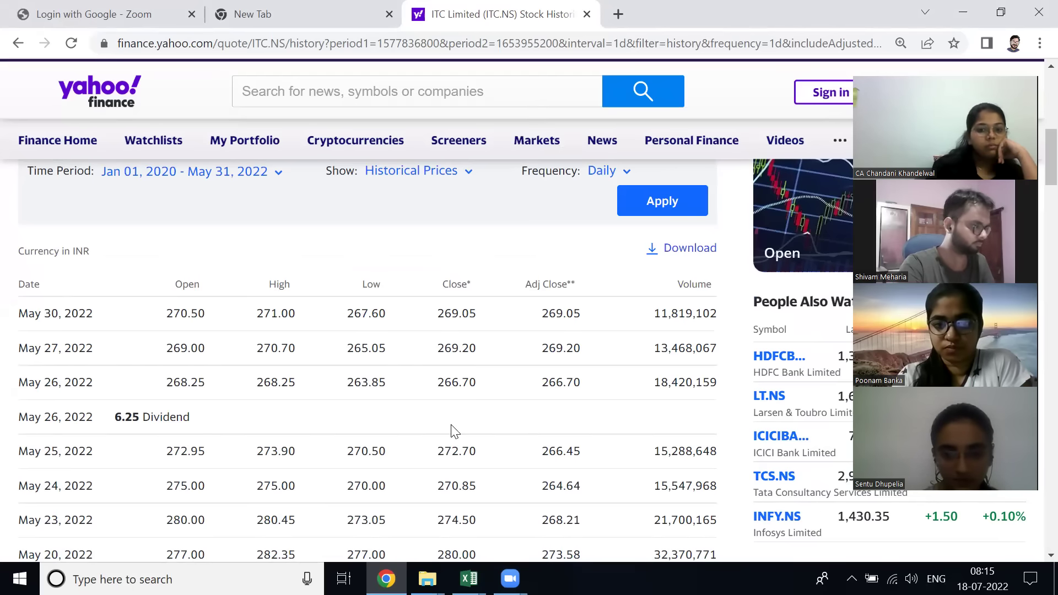
scroll(453, 432, "down", 1)
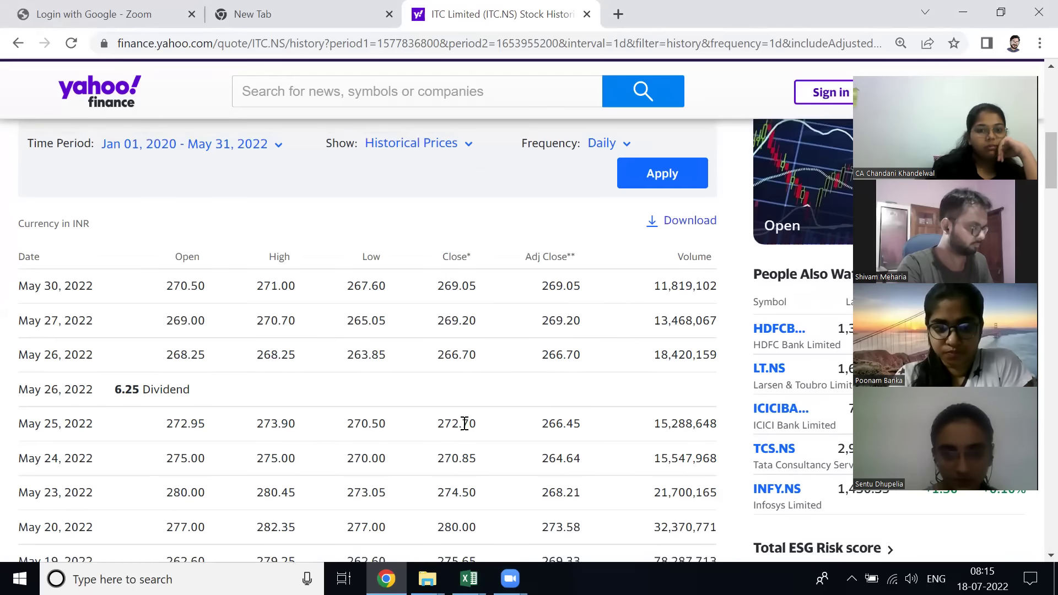
left_click_drag(472, 422, 438, 423)
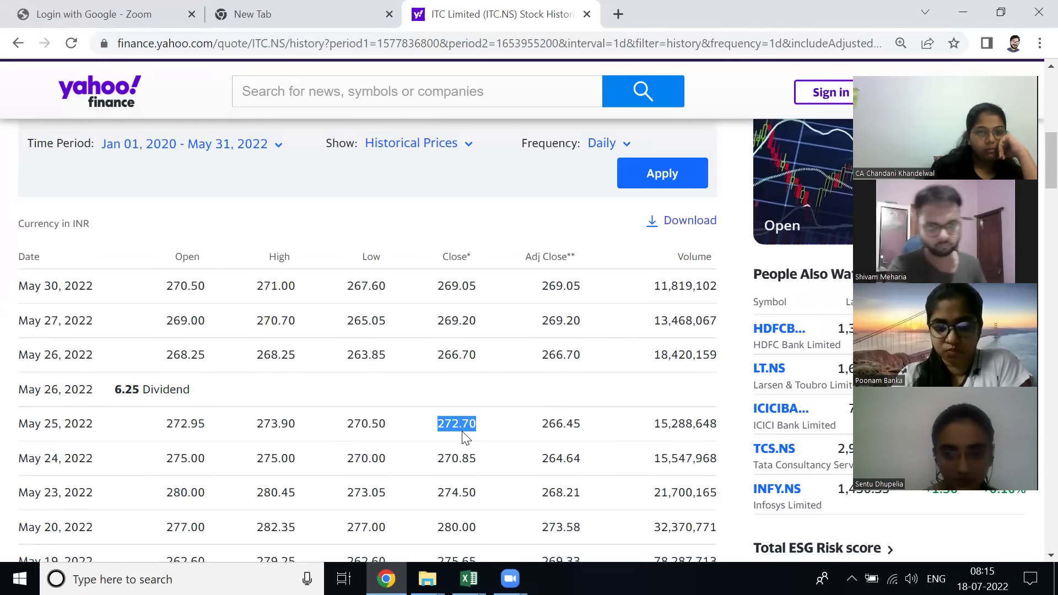
left_click_drag(113, 391, 193, 393)
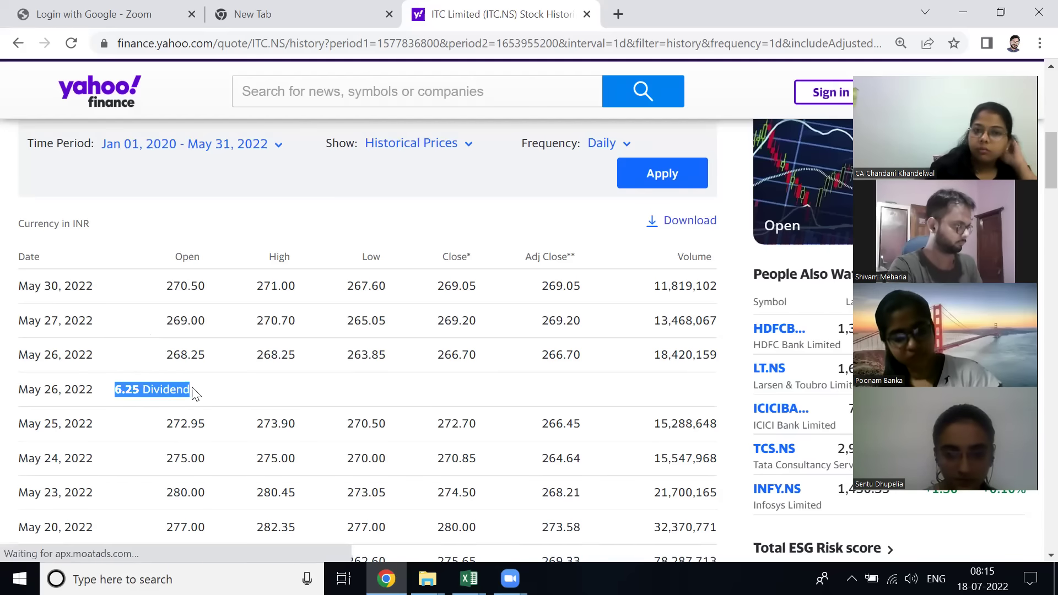
left_click(193, 393)
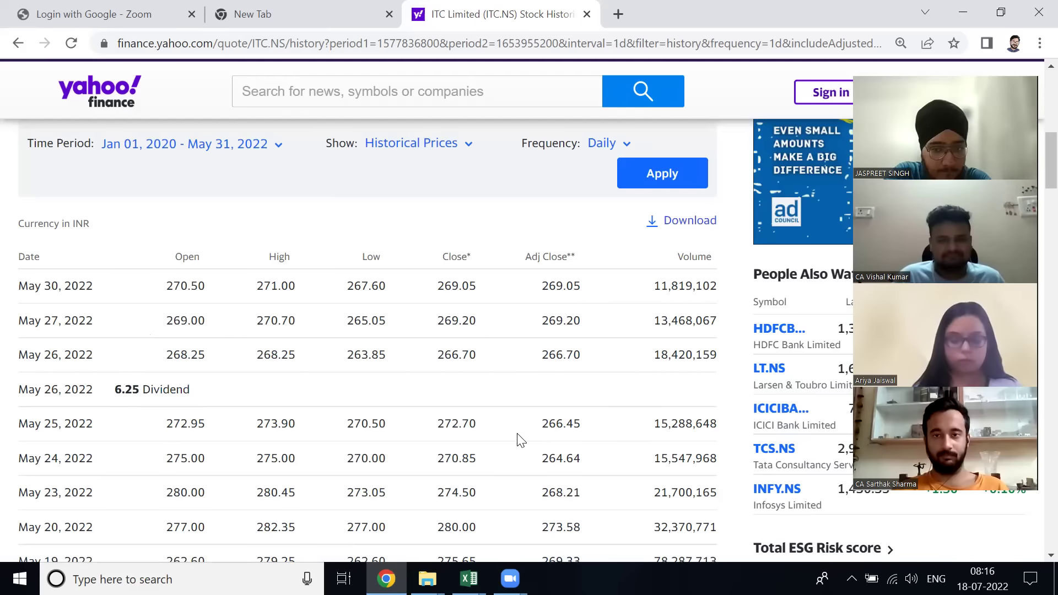
left_click_drag(541, 425, 581, 427)
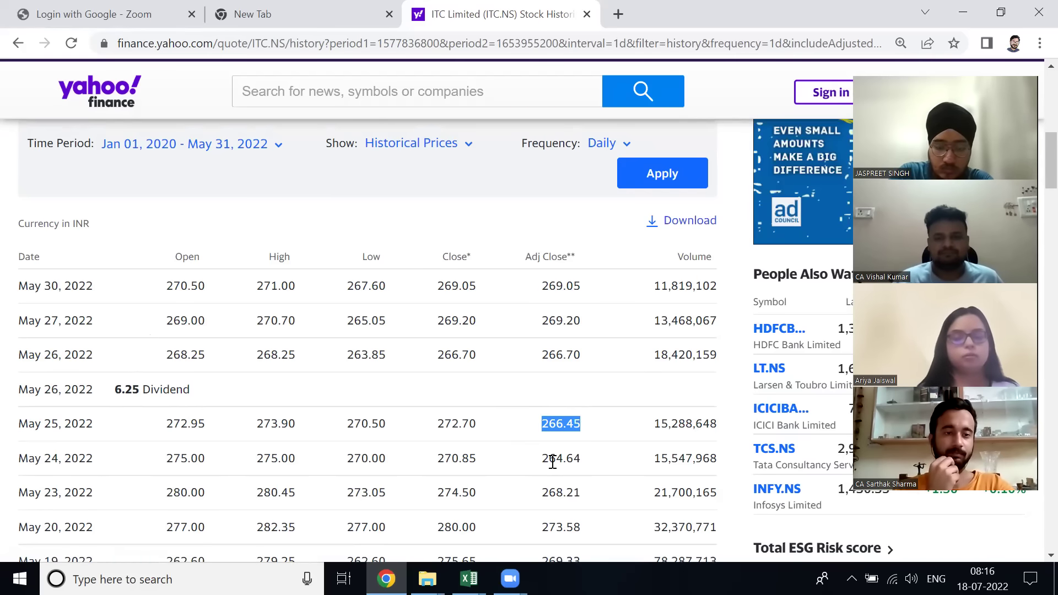
key("alt+Tab")
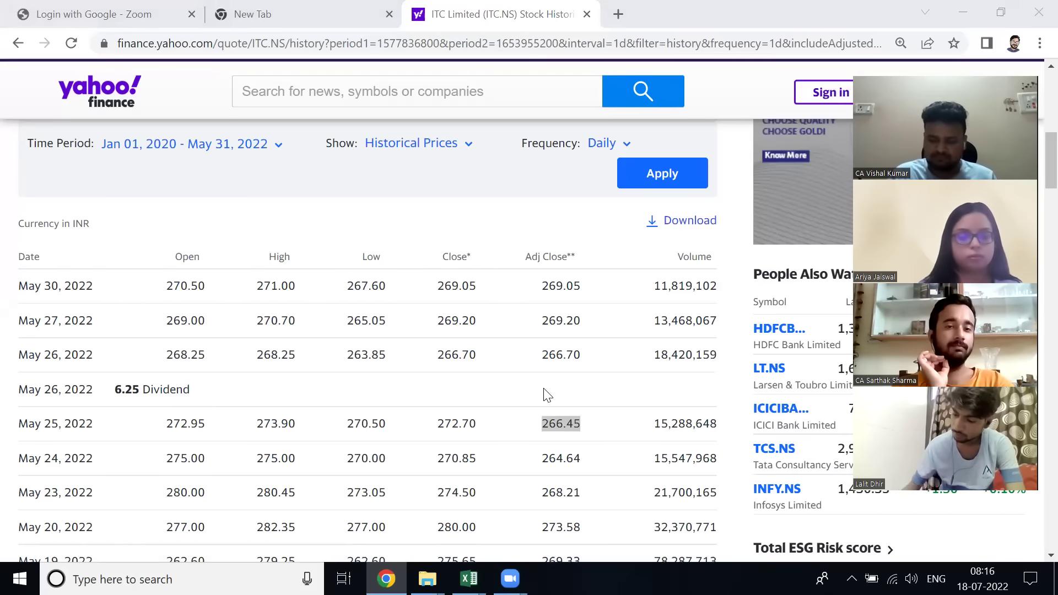
- Download ITC's historical prices for Jan 01, 2020 to May 31, 2022 and open the CSV file in Excel
scroll(548, 394, "up", 4)
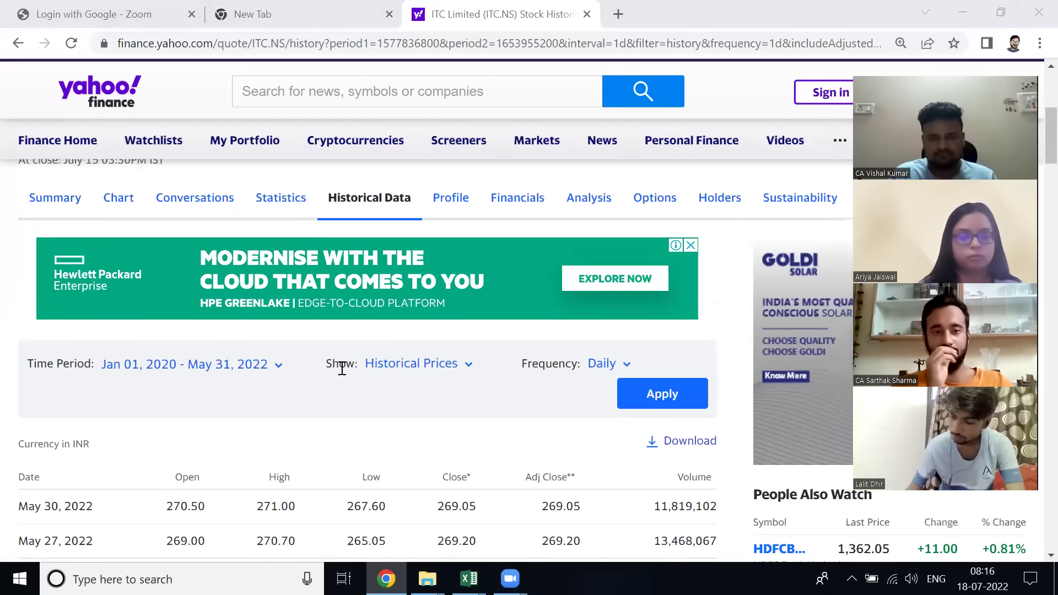
left_click(685, 442)
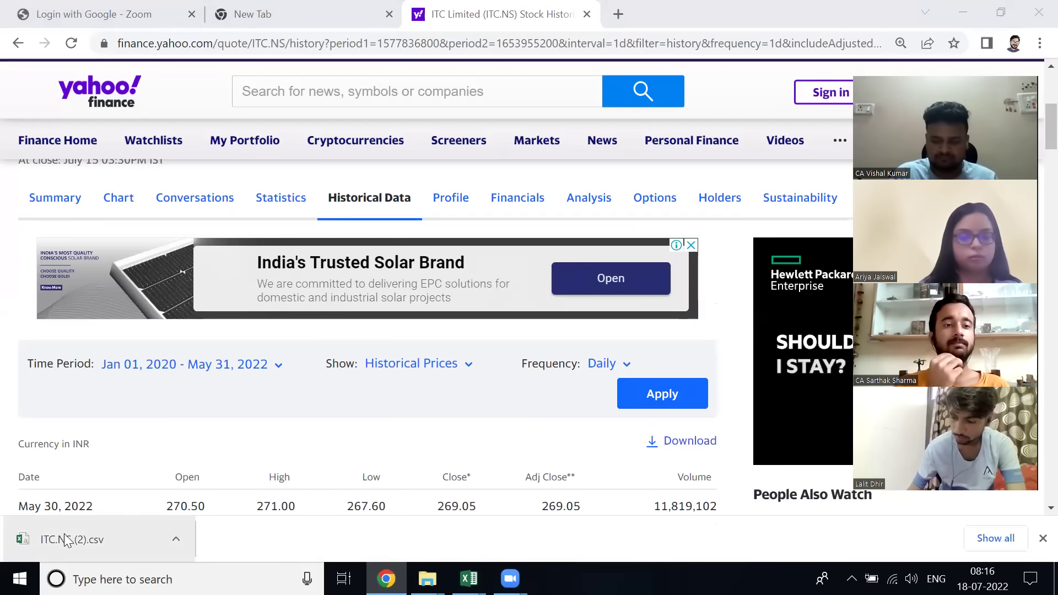
left_click(93, 545)
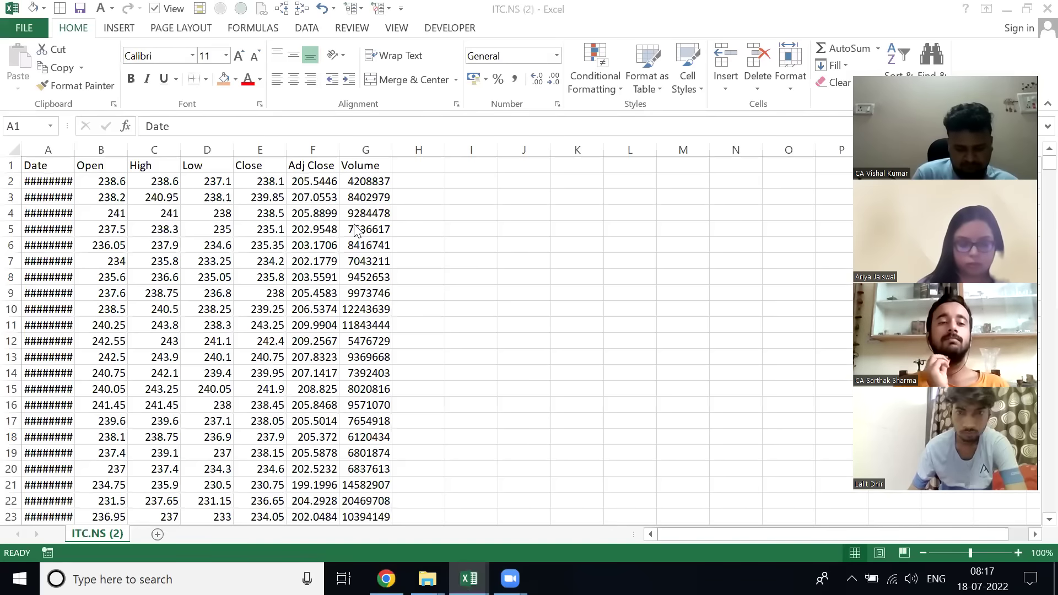
- AutoFit the column widths of the entire price table in the downloaded CSV file
key("ctrl+shift+Right")
key("ctrl+shift+Down")
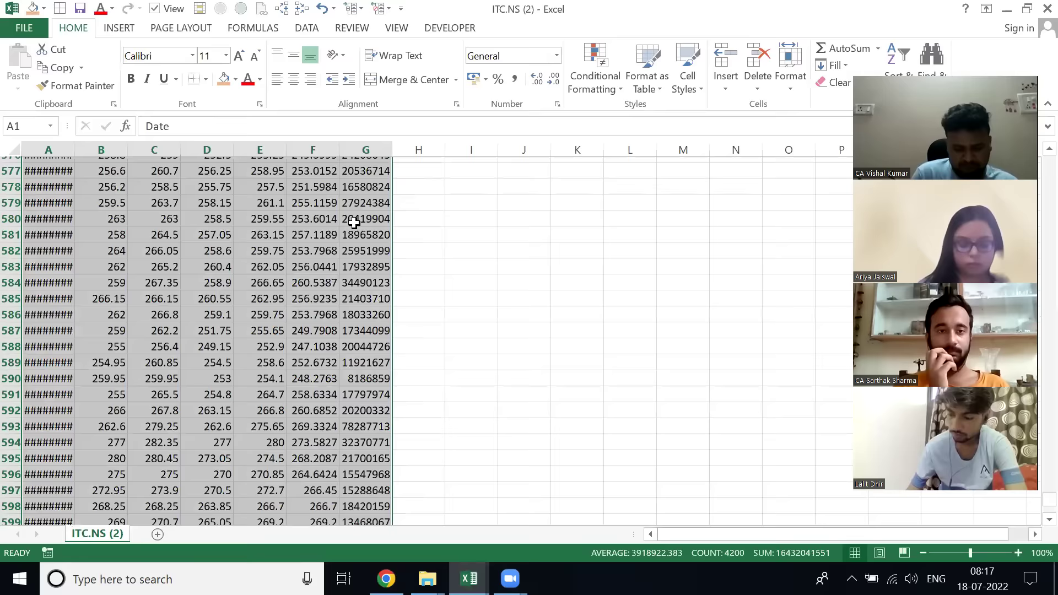
key("alt+h")
key("o")
key("i")
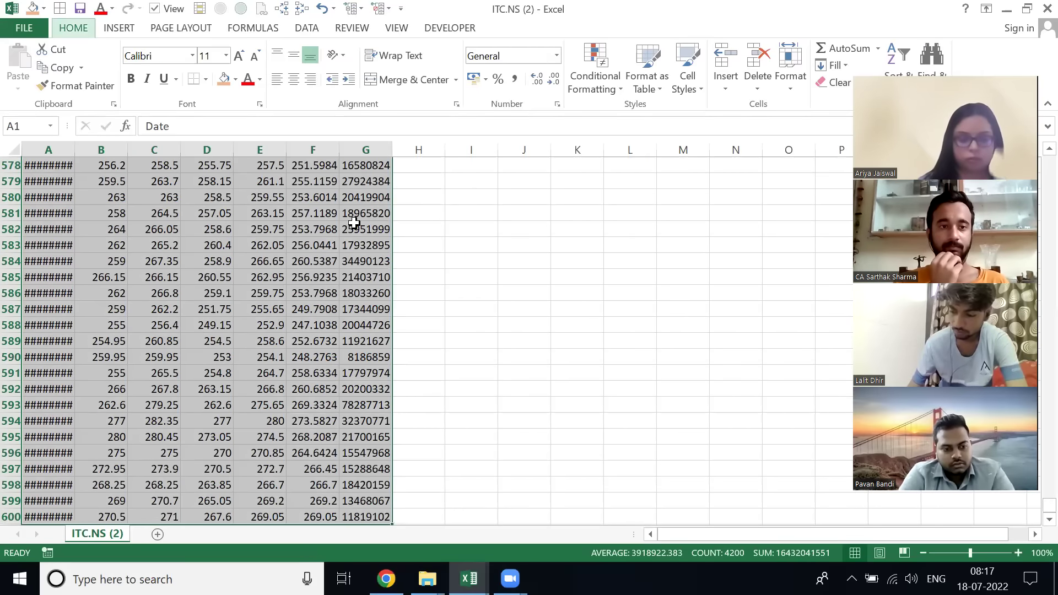
key("ctrl+BackSpace")
key("Right")
key("Left")
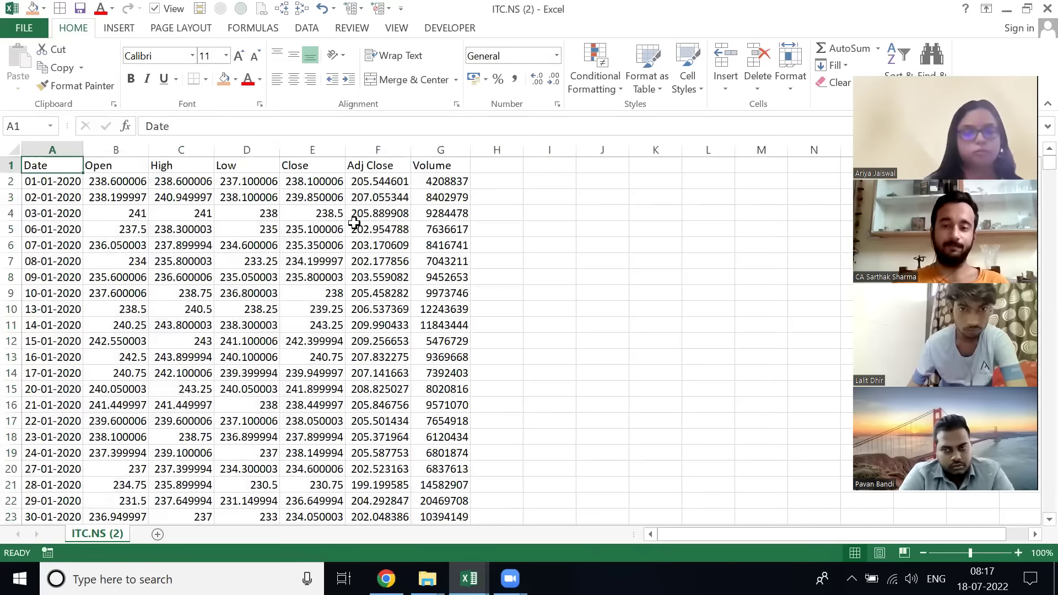
- Copy the whole price table, headers included, into cell A1 of a new blank workbook
key("ctrl+shift+Right")
key("ctrl+shift+Down")
key("ctrl+c")
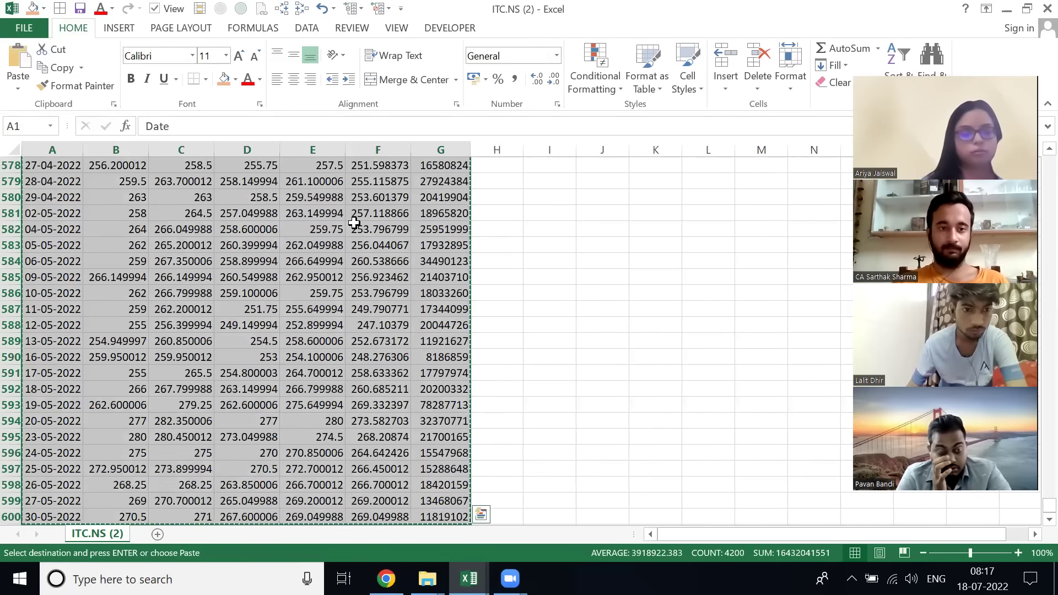
key("ctrl+n")
key("ctrl+v")
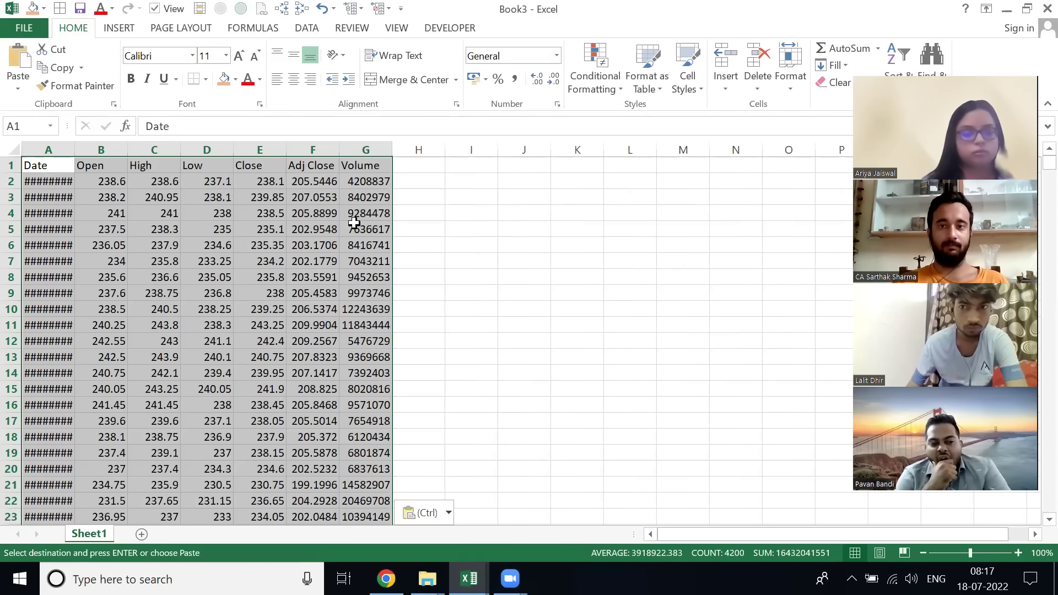
key("ctrl")
key("Escape")
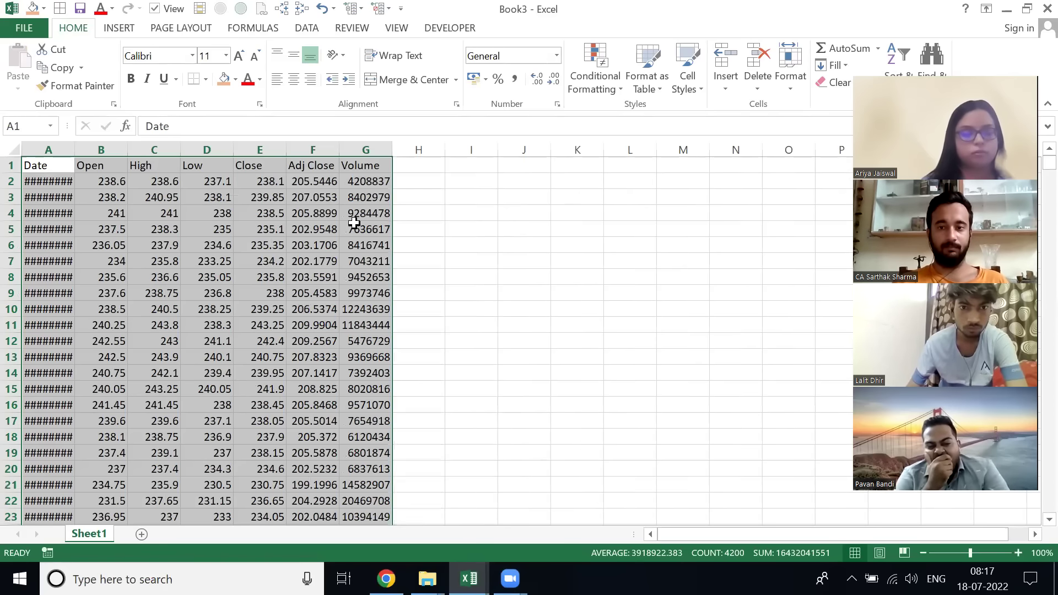
- Save the new workbook in the Day 1 folder as "Working file for ITC" in Excel Binary Workbook format
key("Right")
key("Right")
key("ctrl+s")
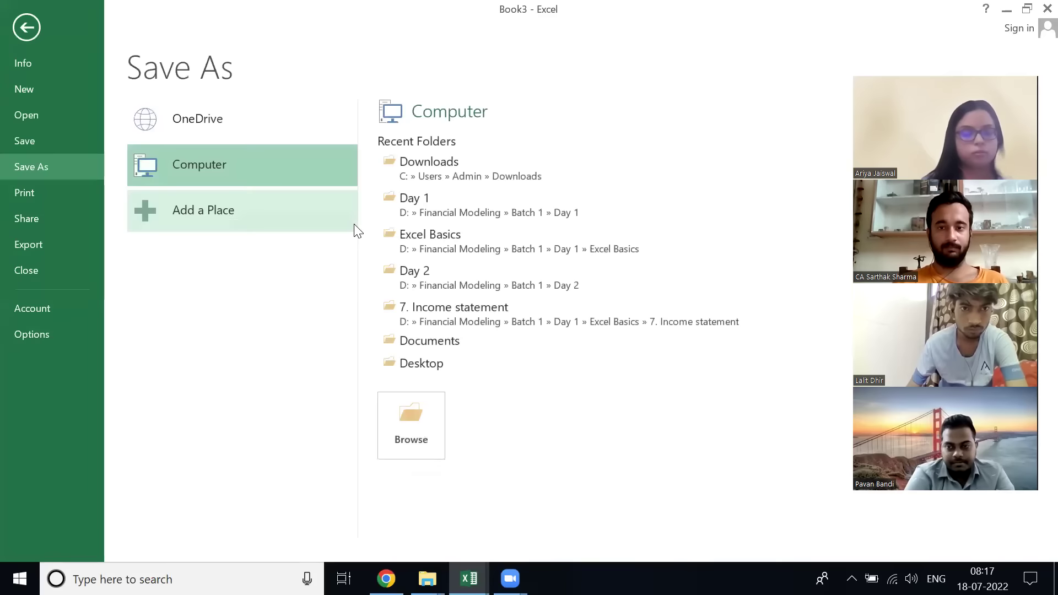
left_click(439, 421)
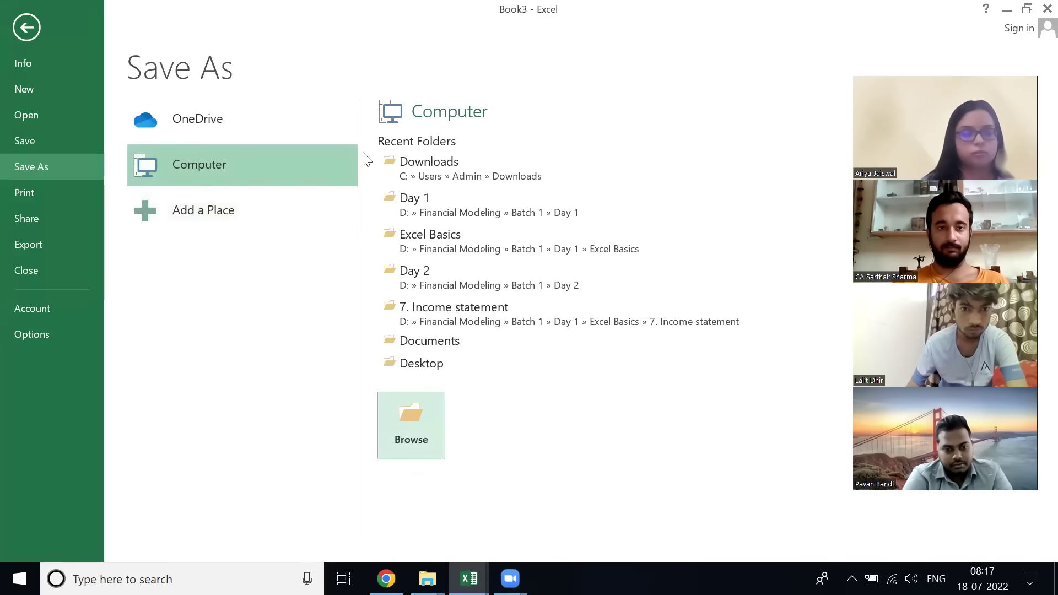
key("Escape")
left_click(452, 210)
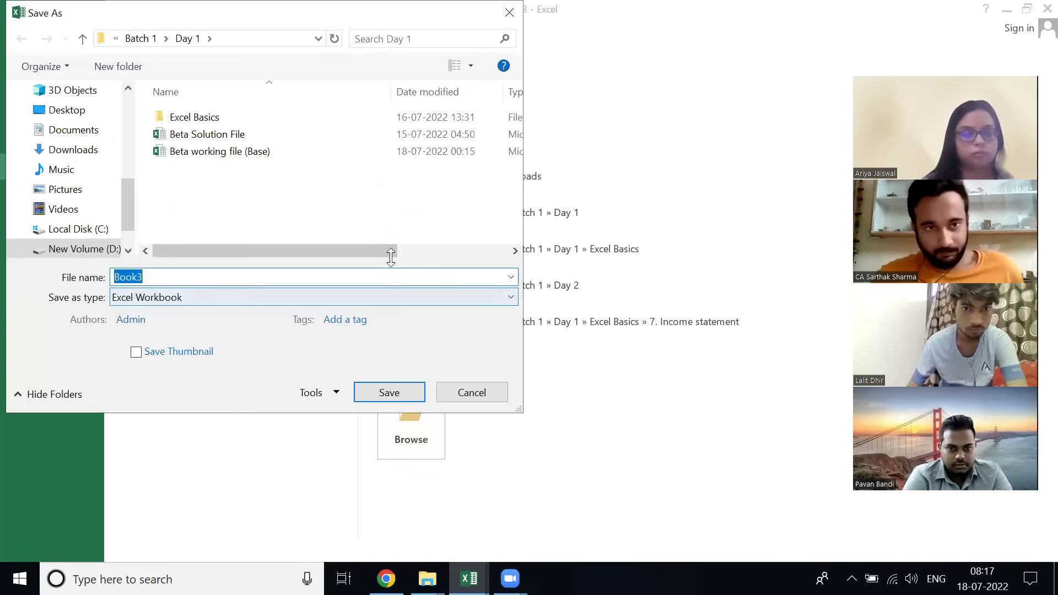
type("Working file for ITC")
key("Tab")
key("alt+Down")
key("Down")
key("Down")
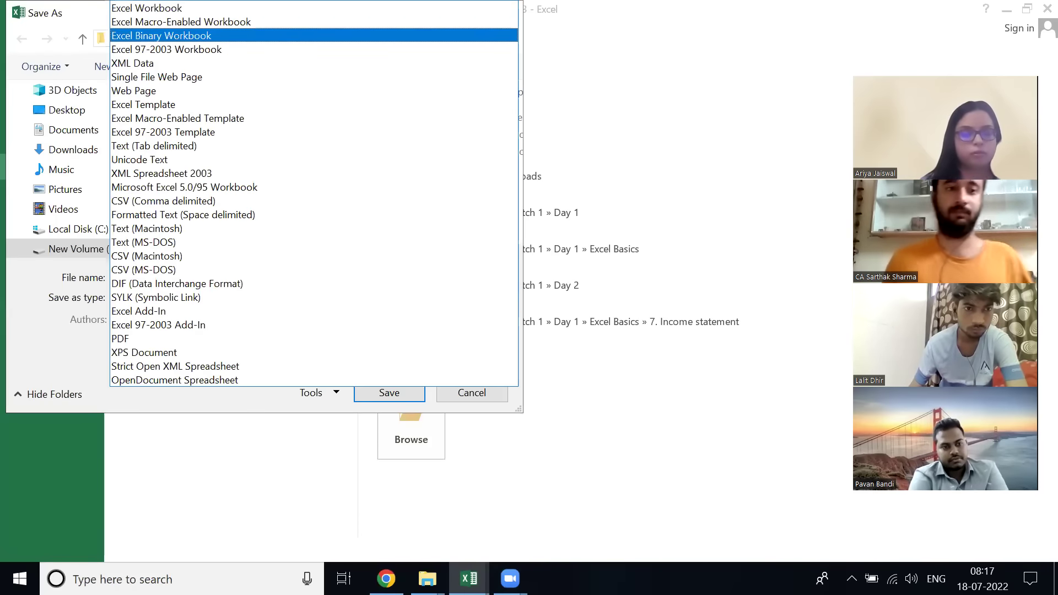
key("Return")
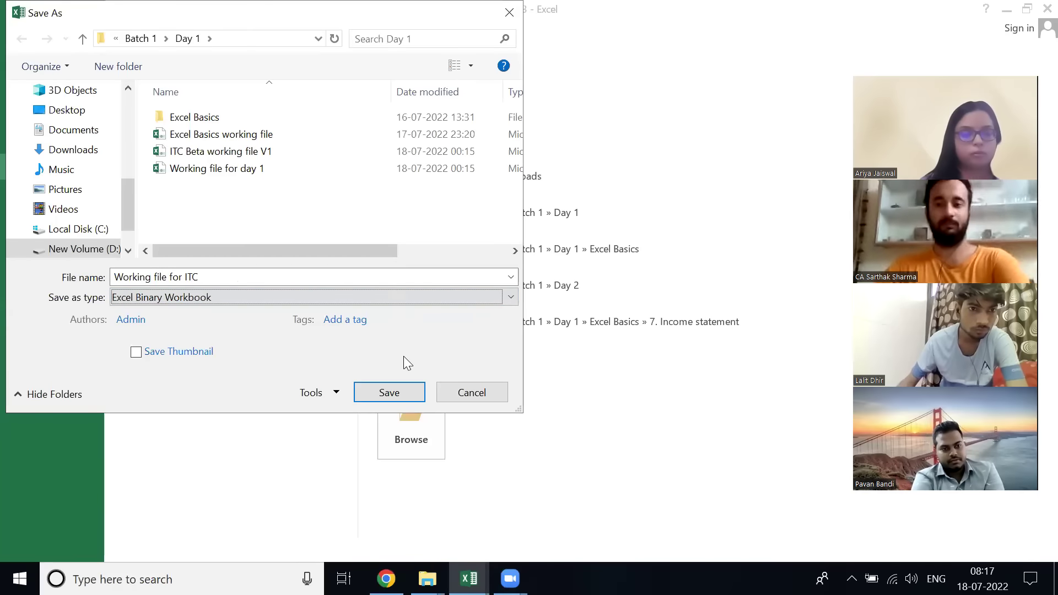
left_click(389, 393)
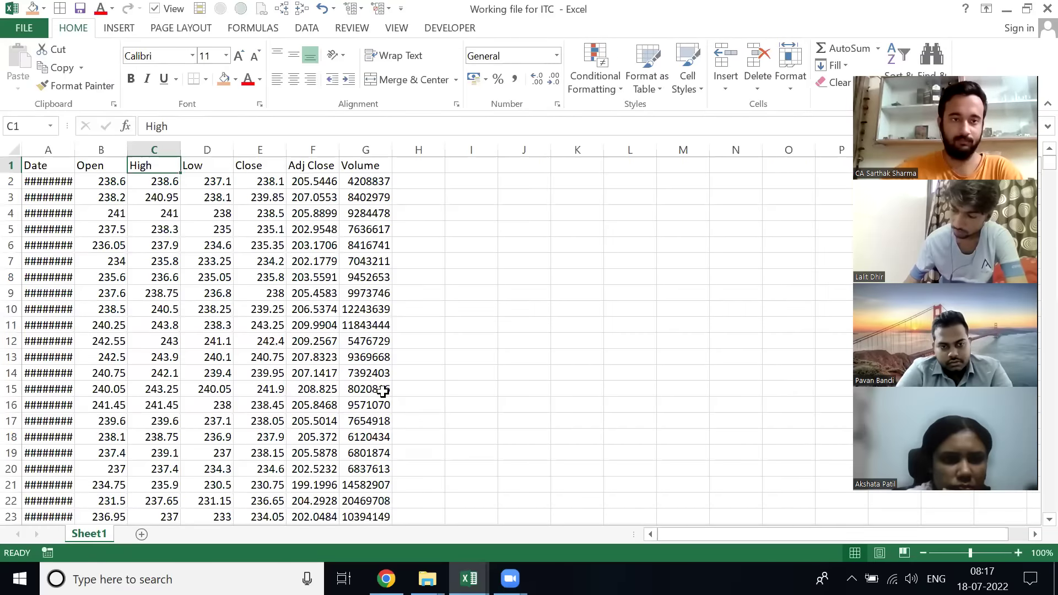
- AutoFit the column widths of the pasted price table so columns A to G fit their contents
key("ctrl+a")
key("alt")
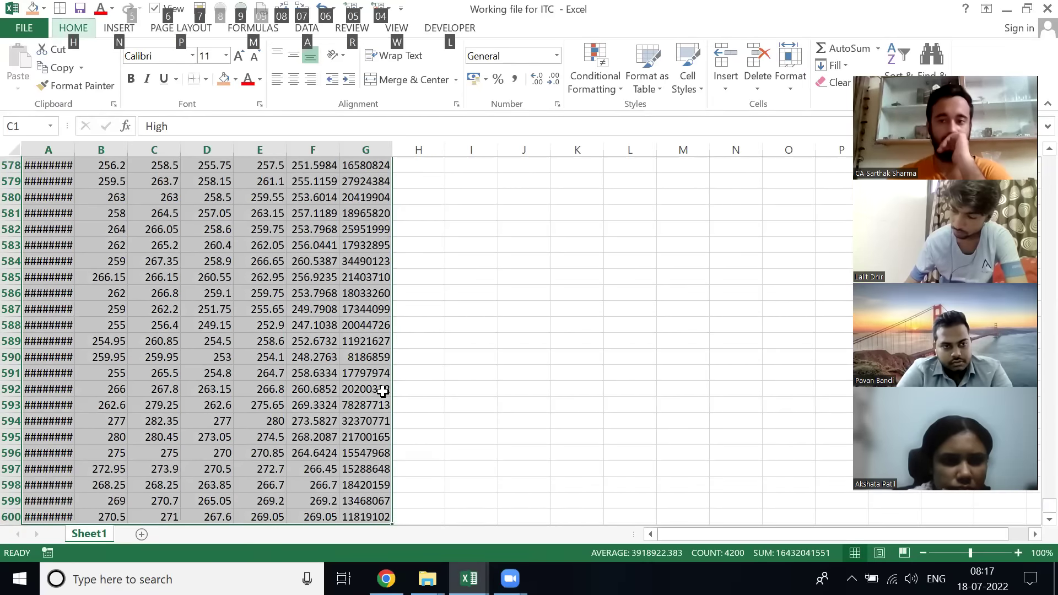
key("Escape")
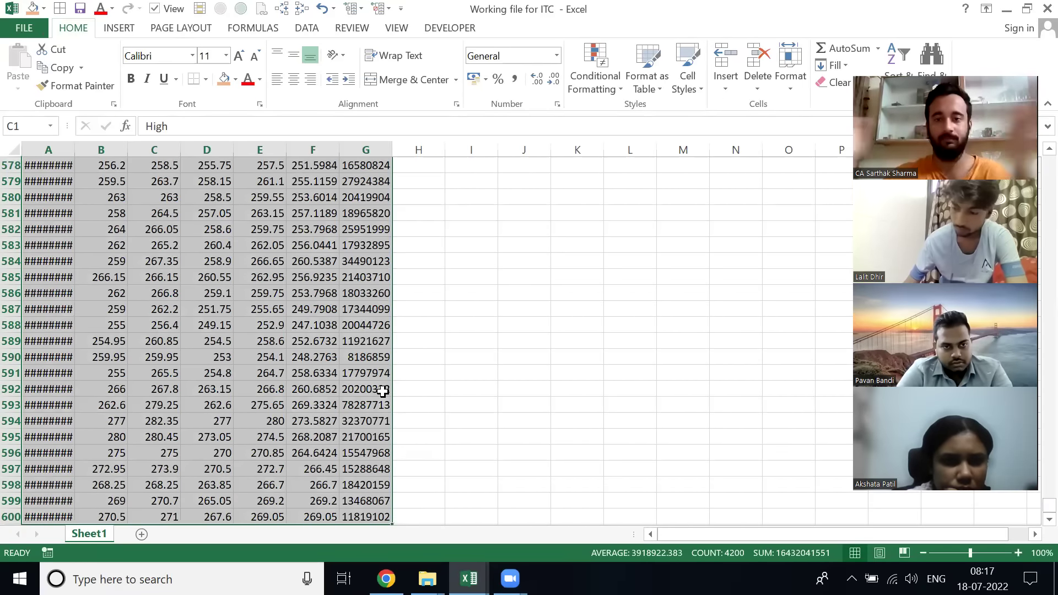
key("alt+h")
key("o")
key("i")
key("Right")
key("Right")
key("Right")
key("Right")
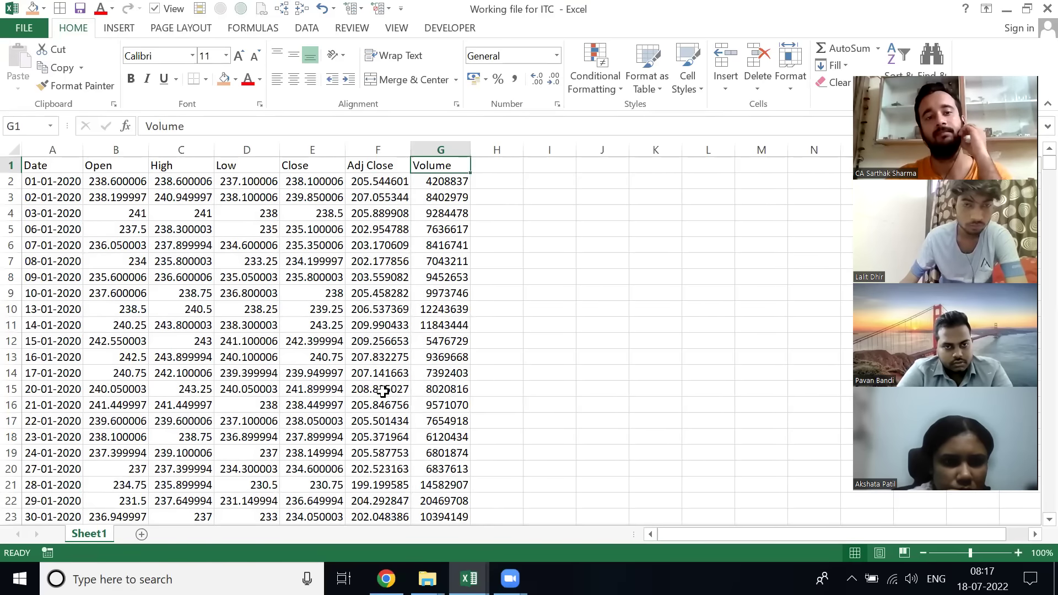
- Hide the gridlines on Sheet1
key("alt")
key("6")
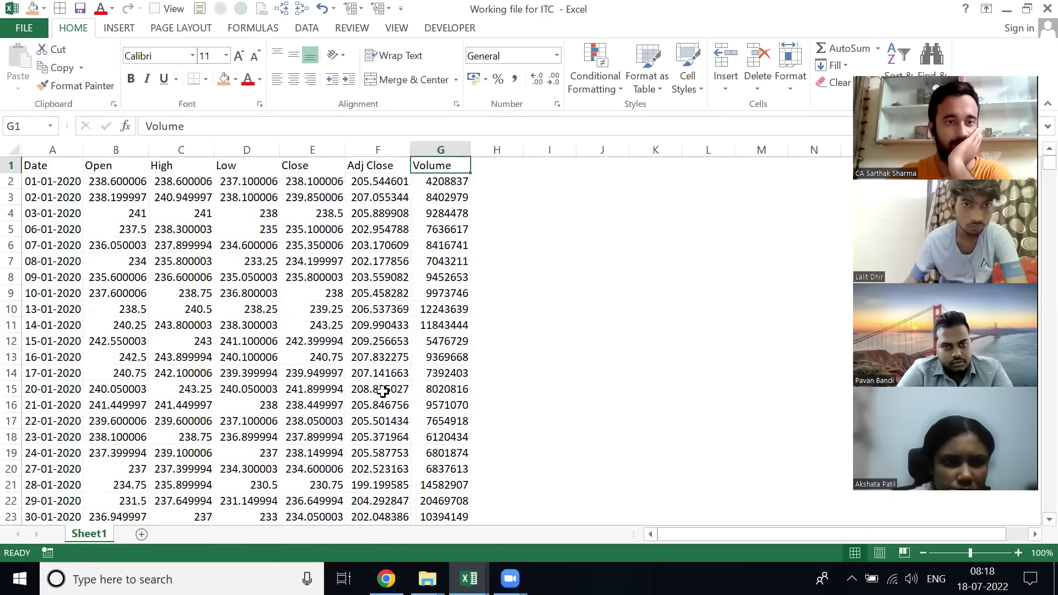
key("Left")
key("Right")
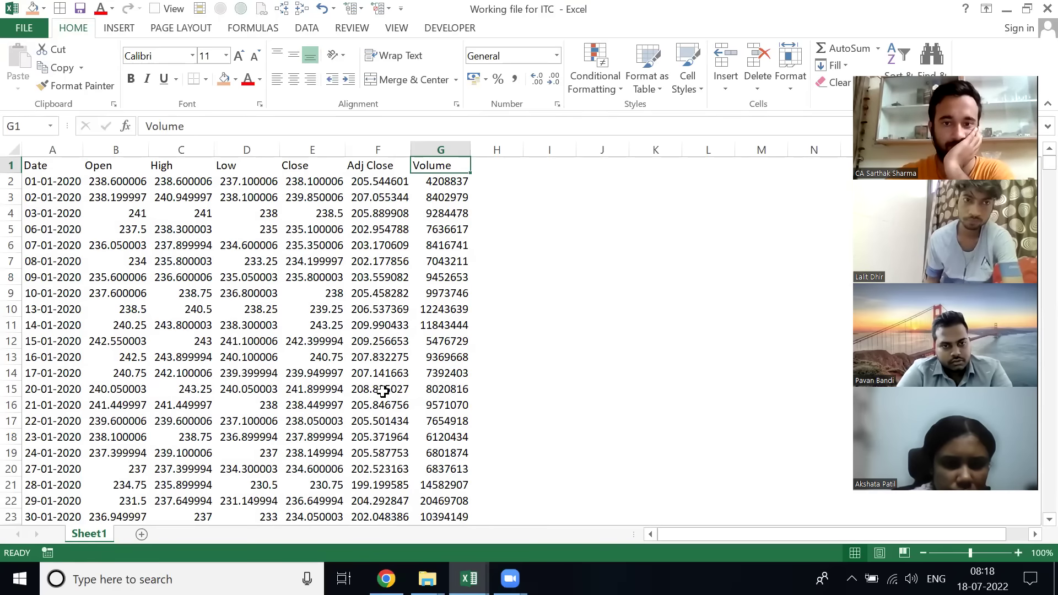
- Add borders to every cell of the price table, A1:G600, and return to cell A1
key("Left")
key("Left")
key("Left")
key("Down")
key("Up")
key("Left")
key("Left")
key("Right")
key("Left")
key("Left")
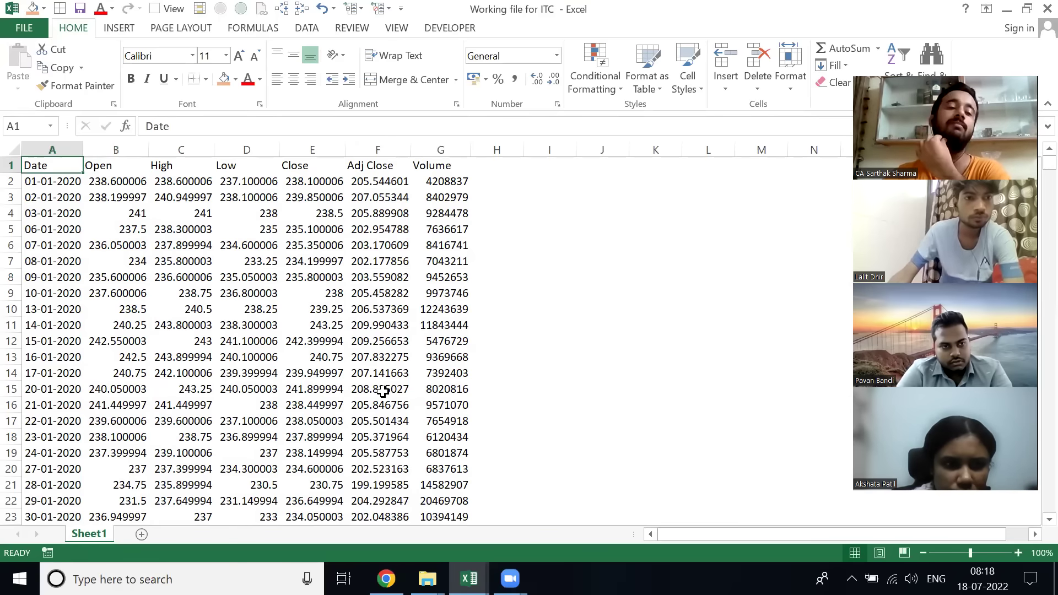
key("ctrl+shift+End")
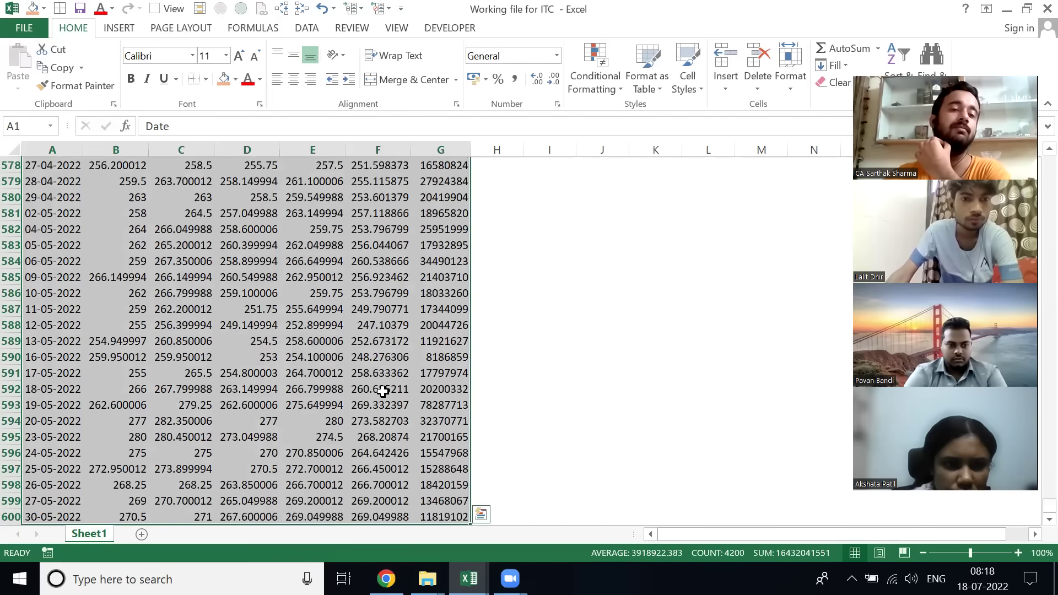
key("ctrl+BackSpace")
key("ctrl+Home")
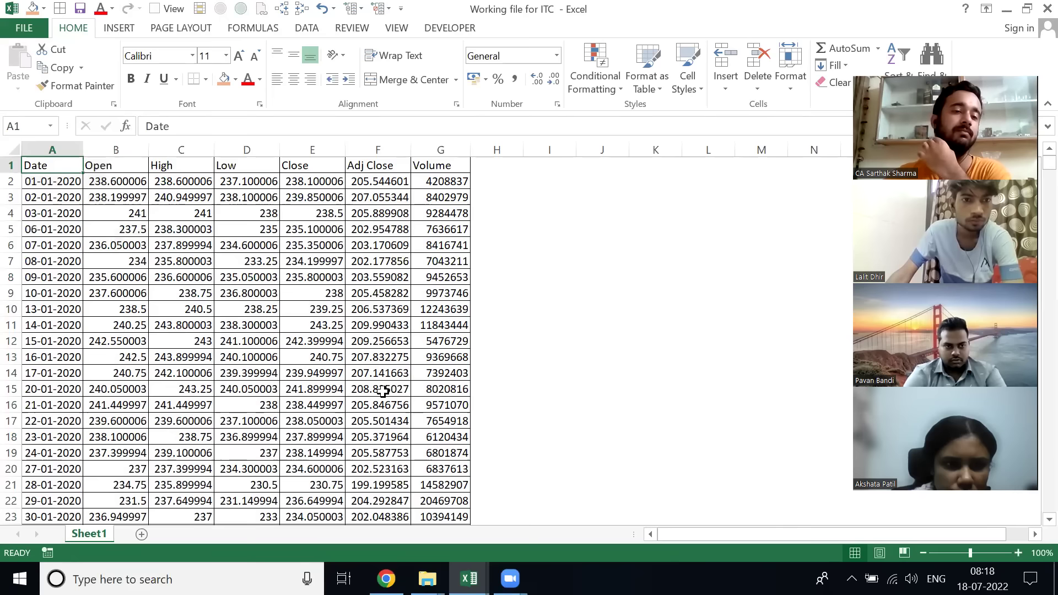
- Fill the header cells A1:G1 with light grey
key("ctrl+shift+Right")
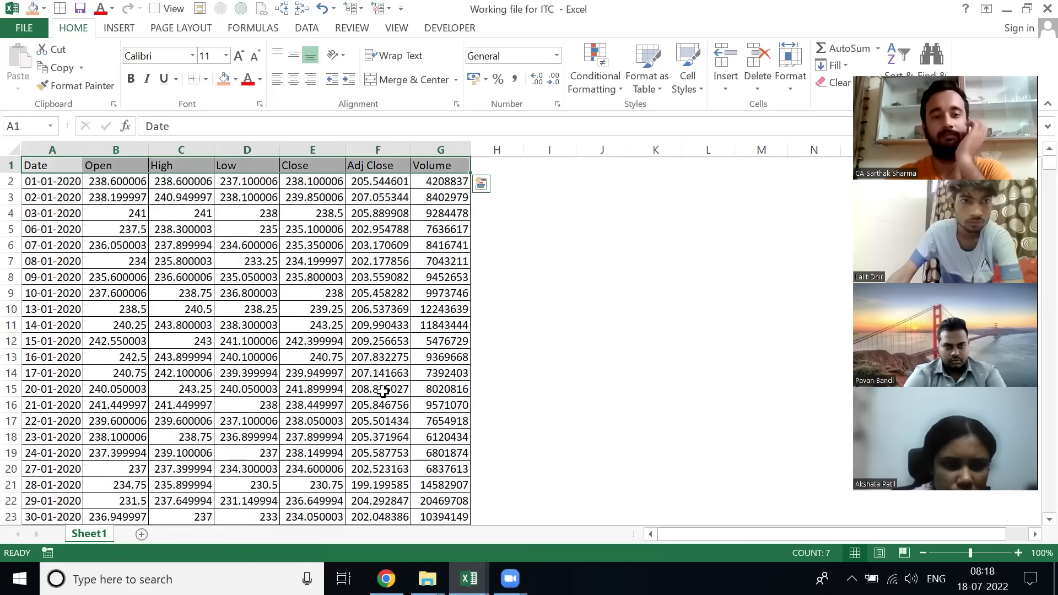
key("Right")
key("Down")
key("Right")
key("Right")
key("Right")
key("Right")
key("Right")
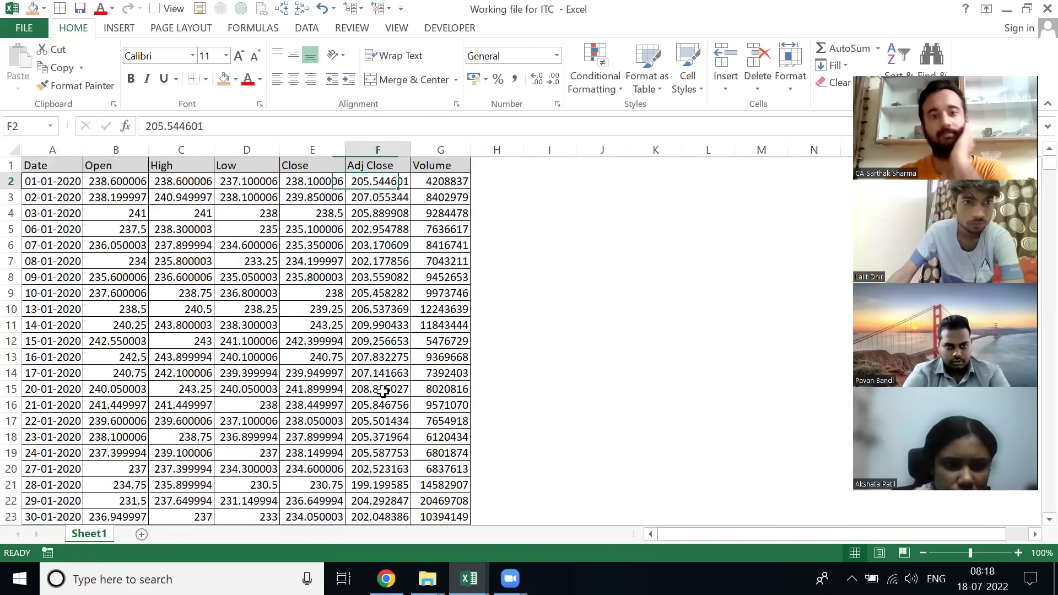
key("Up")
key("ctrl+shift+Left")
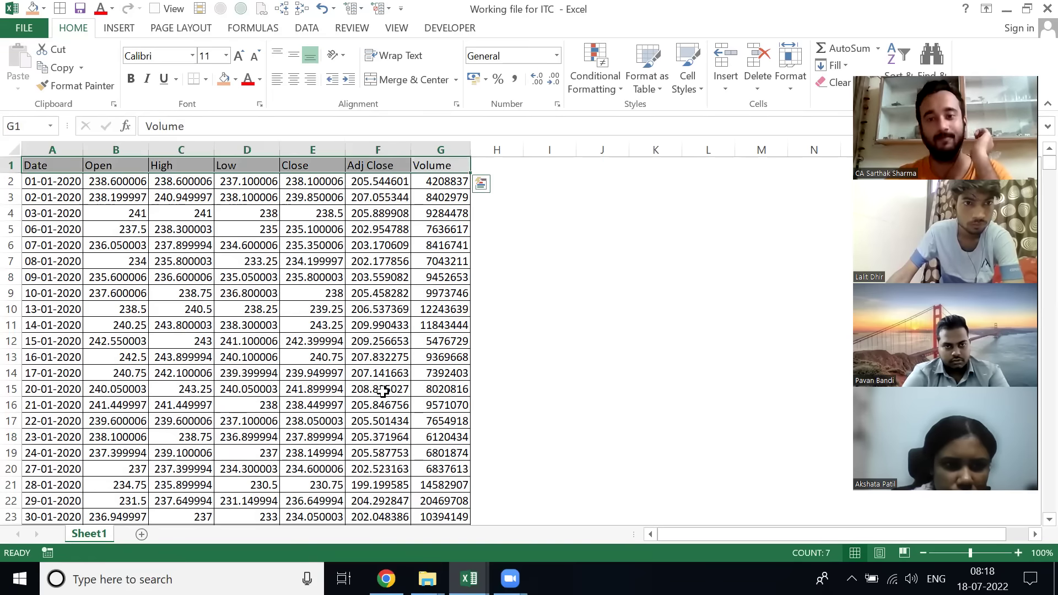
- Apply the thousands-separated number format to the Low header cell D1
key("Left")
key("Left")
key("Left")
key("ctrl+shift+1")
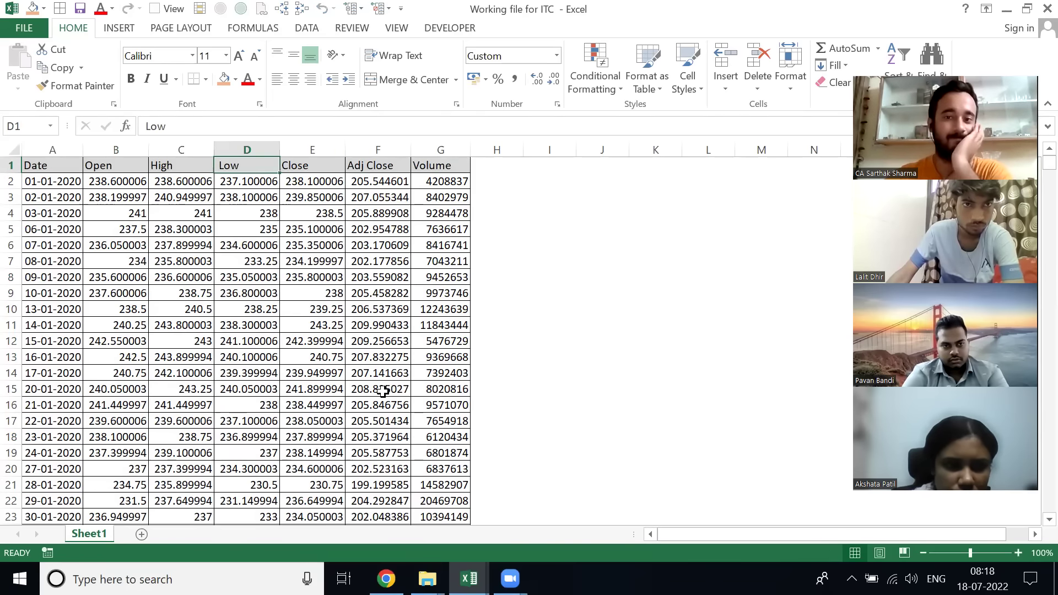
- Set the font of the whole worksheet to Times New Roman, size 12
key("ctrl+a")
key("ctrl+a")
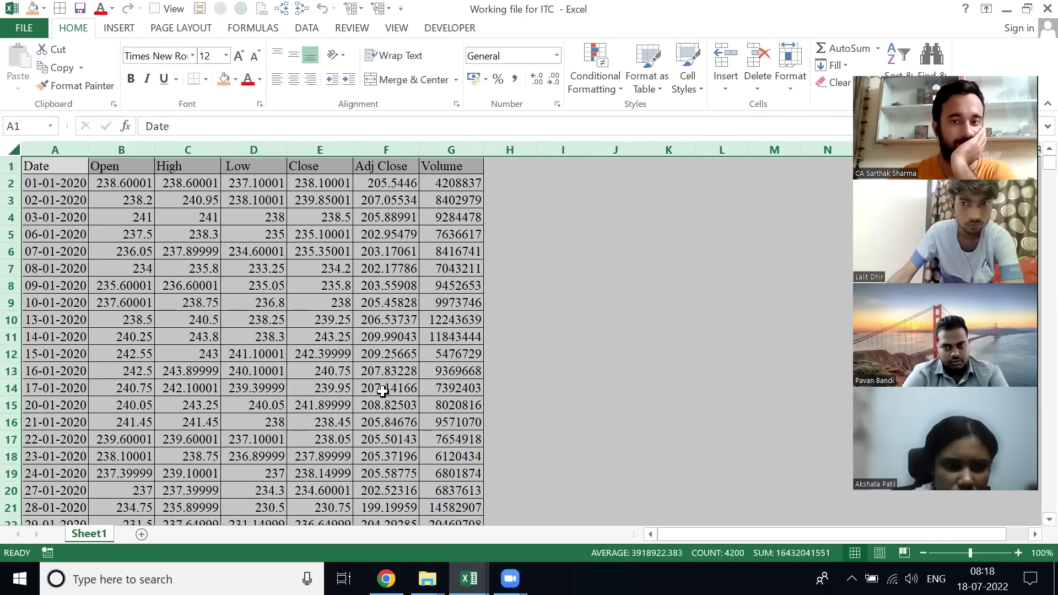
key("Left")
key("Right")
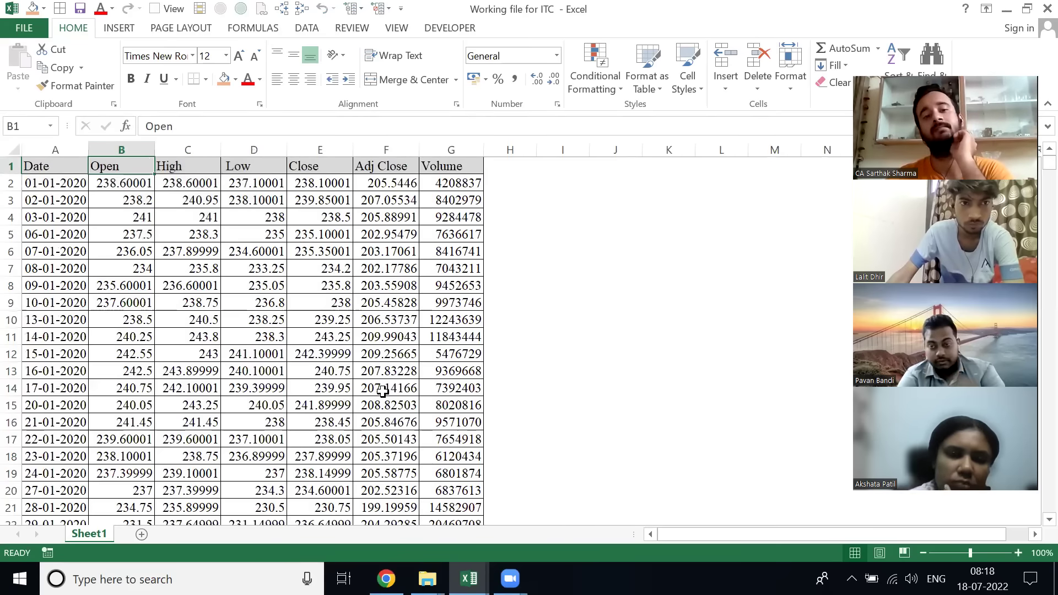
- Select the Adj Close column from its header F1 down to the last data row
key("Right")
key("Right")
key("Right")
key("Right")
key("Right")
key("Left")
key("ctrl+shift+Down")
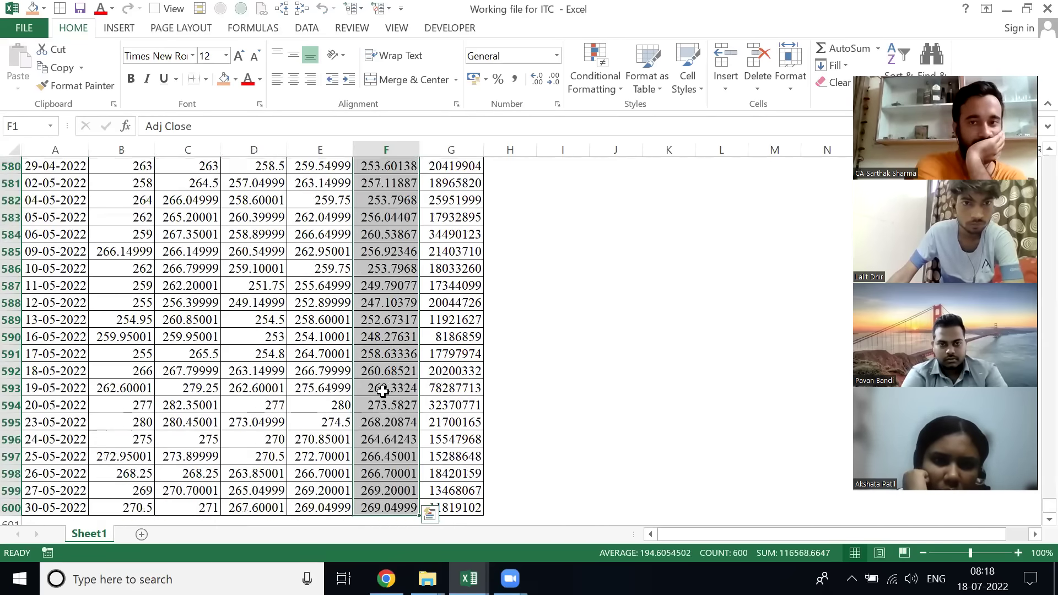
- Select the dates from A2 down to the last data row and return to cell A1
key("Left")
key("Left")
key("Left")
key("Left")
key("Down")
key("Left")
key("ctrl+shift+Down")
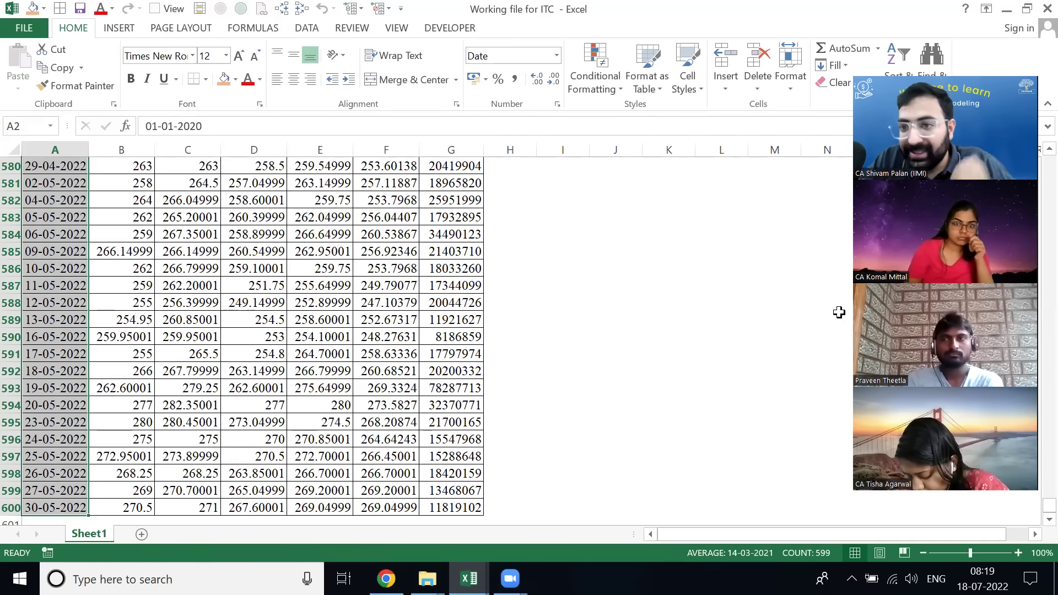
key("ctrl+Up")
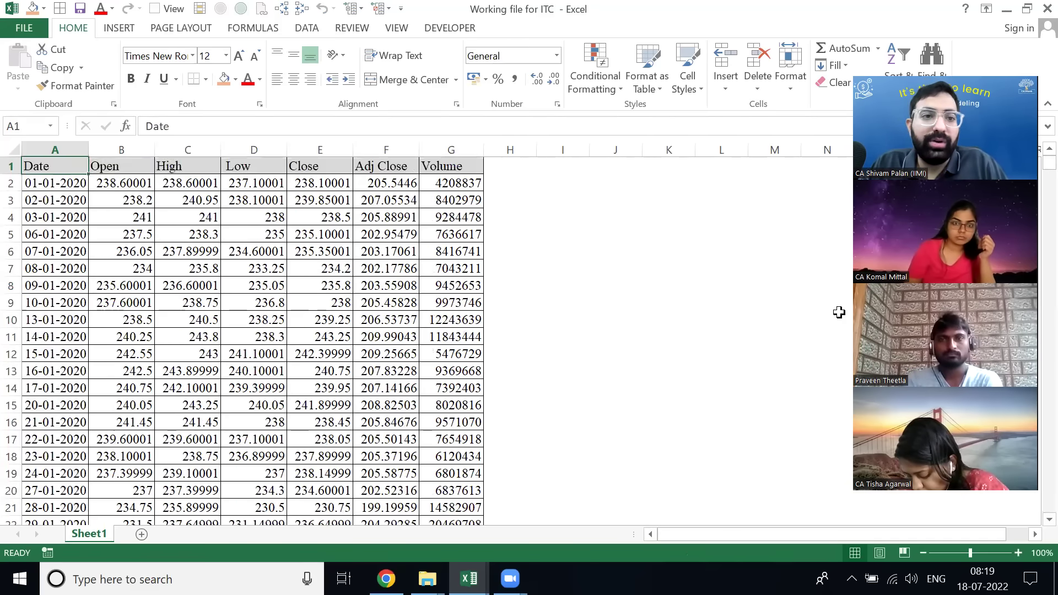
- Add filters to the header row of the price table A1:G600 and return to cell A1
key("ctrl+shift+Right")
key("ctrl+shift+Down")
key("alt")
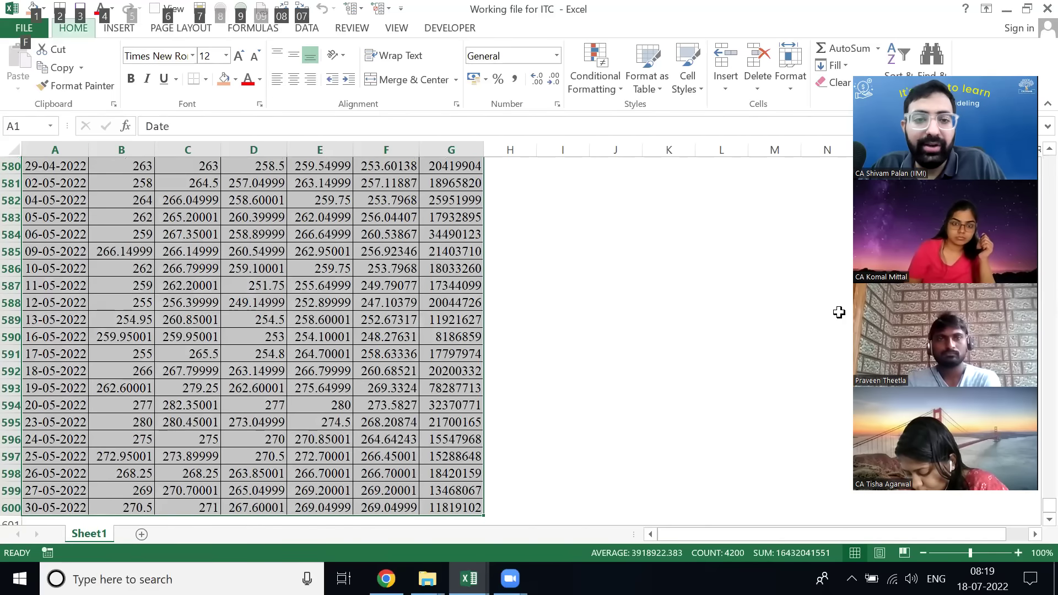
key("h")
key("s")
key("f")
key("ctrl+Home")
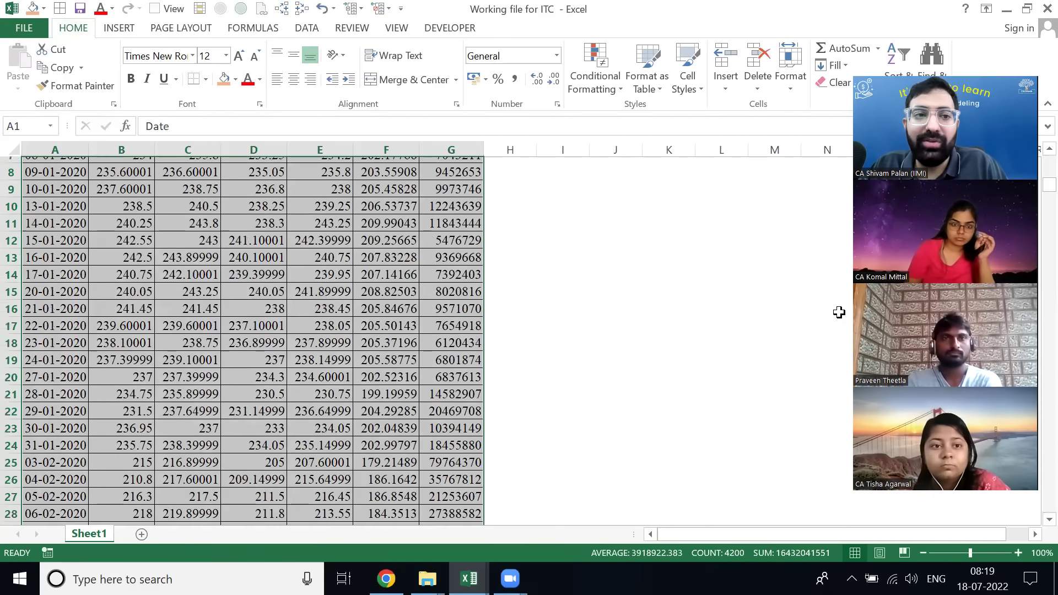
- Open the filter list of the Adj Close column and deselect all of its values
key("Right")
key("Right")
key("Right")
key("Right")
key("Right")
key("Right")
key("Left")
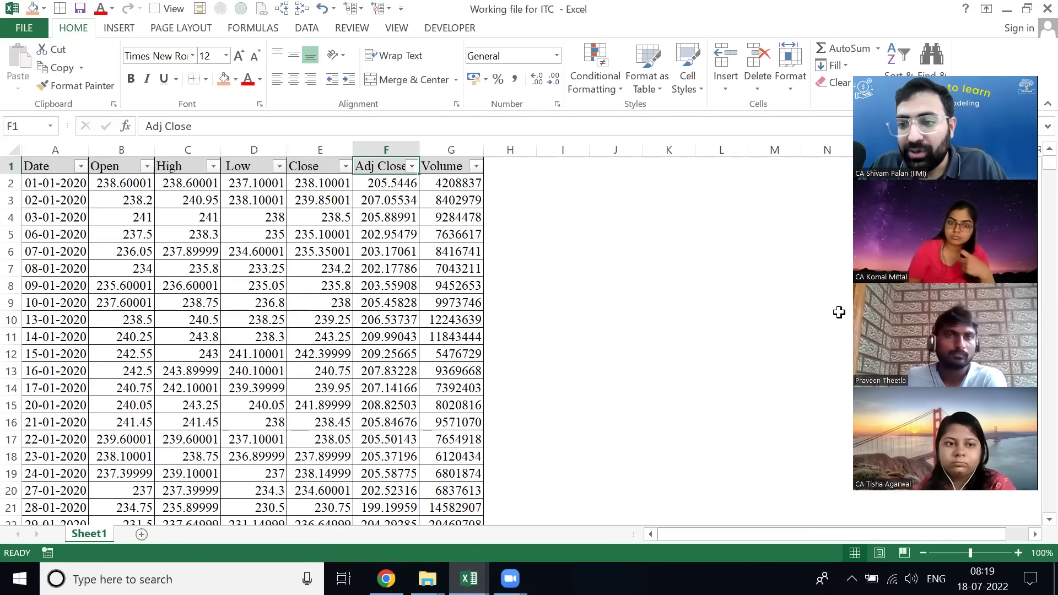
key("alt+Down")
key("Down")
key("Down")
key("Down")
key("Down")
key("Down")
key("Down")
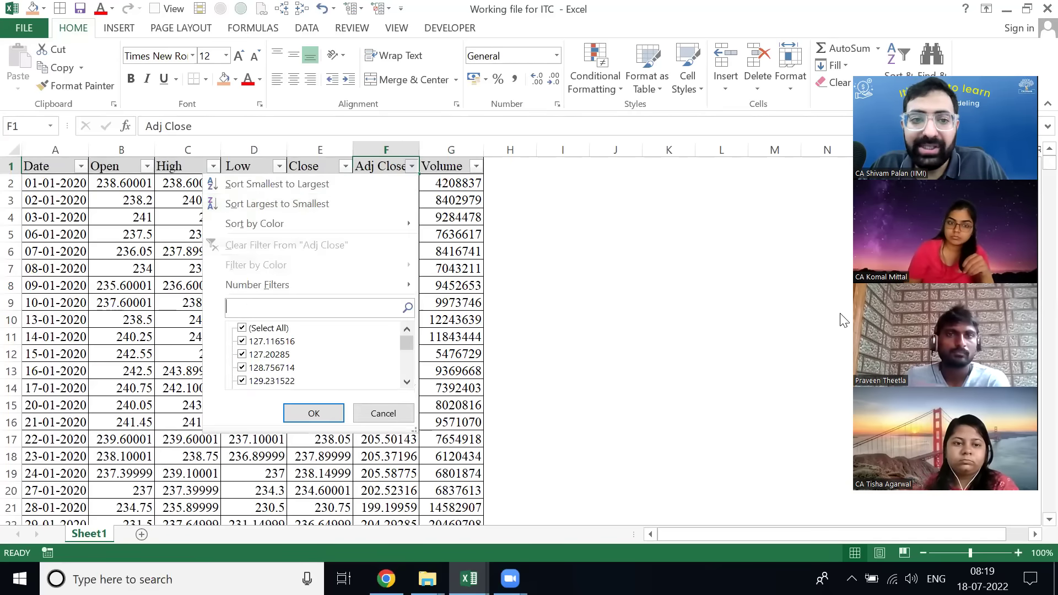
key("space")
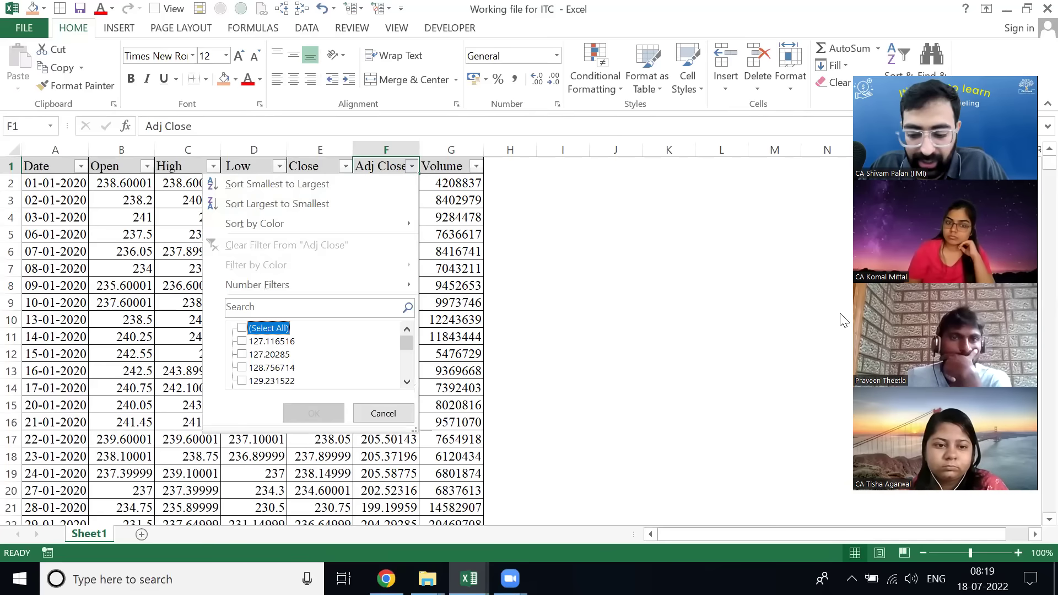
- Examine the highest values at the end of the Adj Close filter list, and close it without applying a filter
key("End")
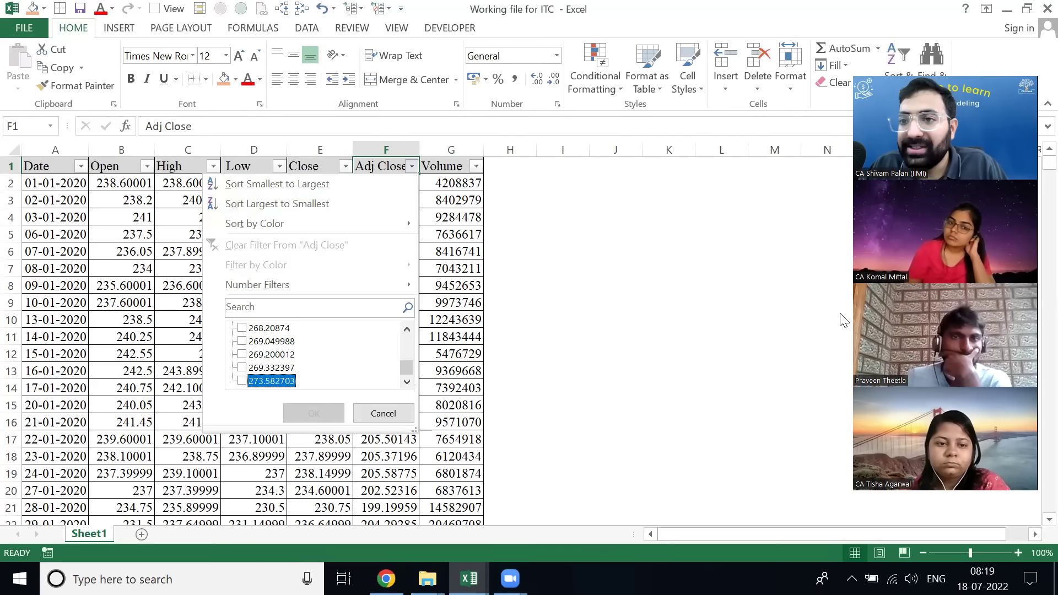
key("Up")
key("Up")
key("Up")
key("Up")
key("Up")
key("Up")
key("Up")
key("Up")
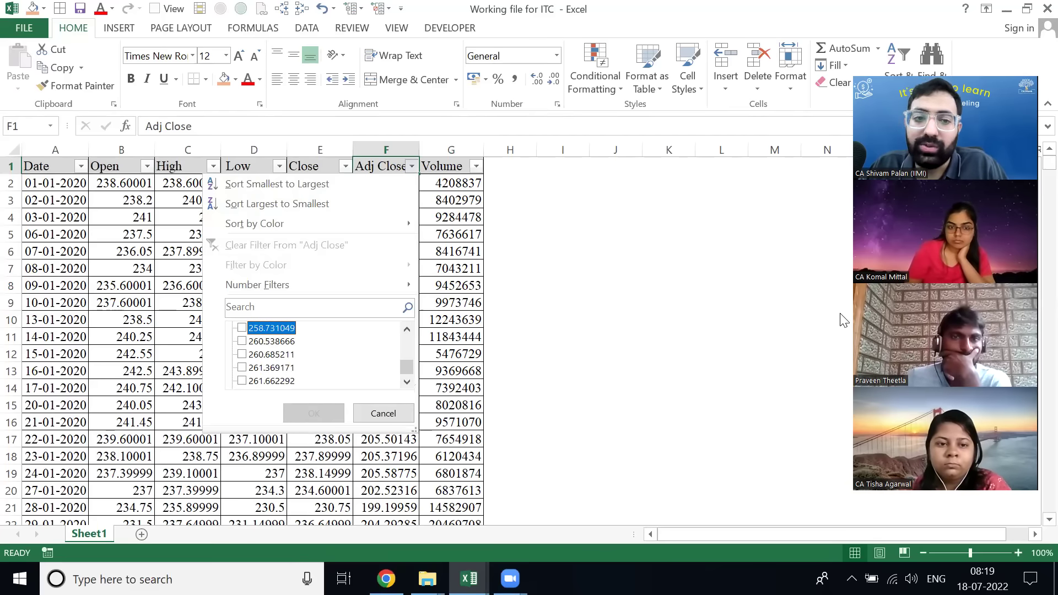
key("Up")
key("Up")
key("Up")
key("Up")
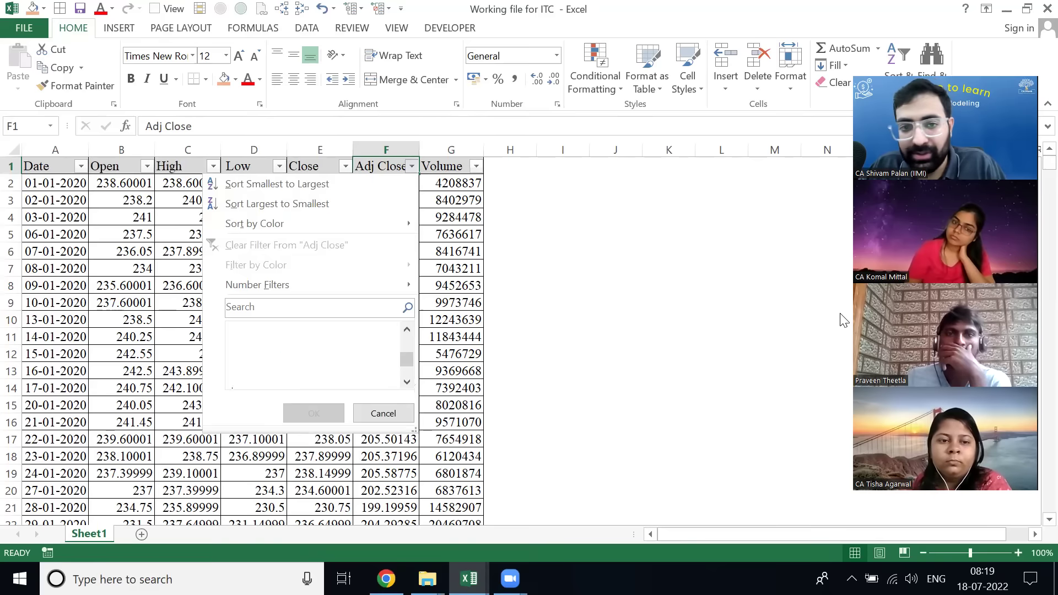
key("Escape")
- Select the full price table A1:G600 and return to cell A1
key("ctrl+Home")
key("ctrl+shift+Right")
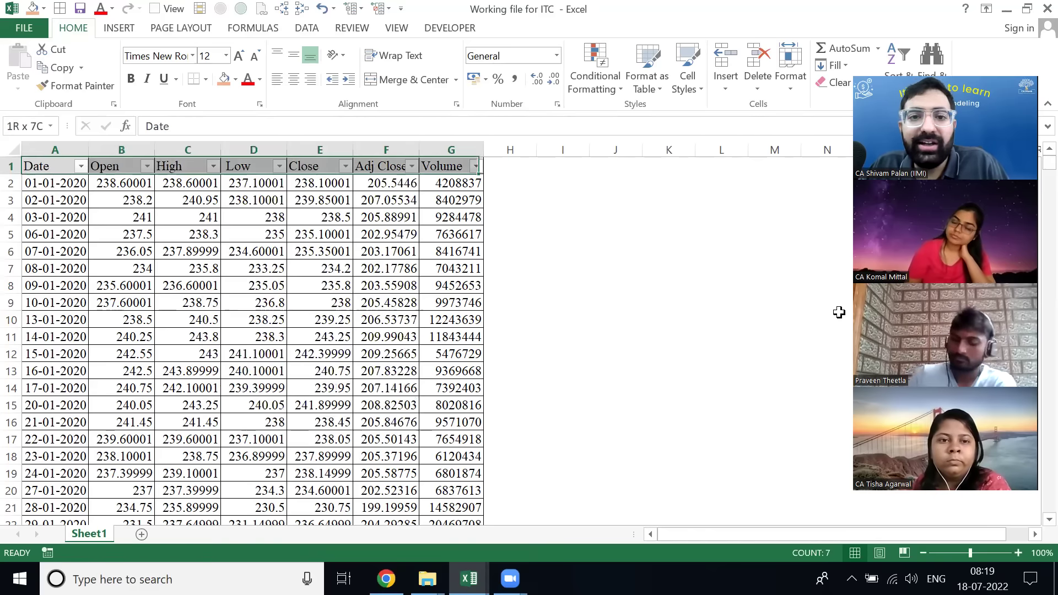
key("ctrl+shift+Down")
key("ctrl+Home")
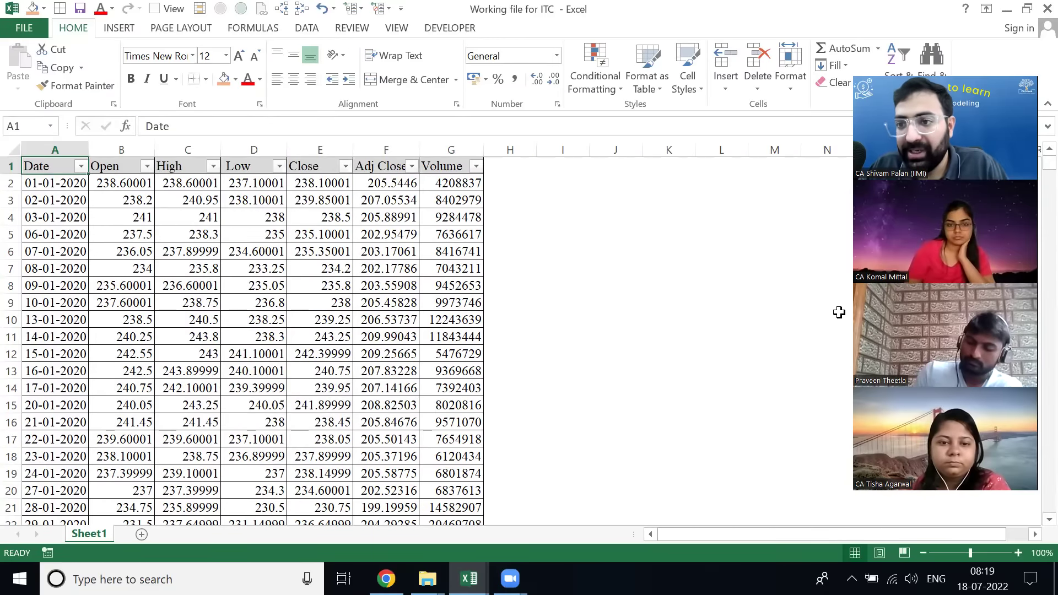
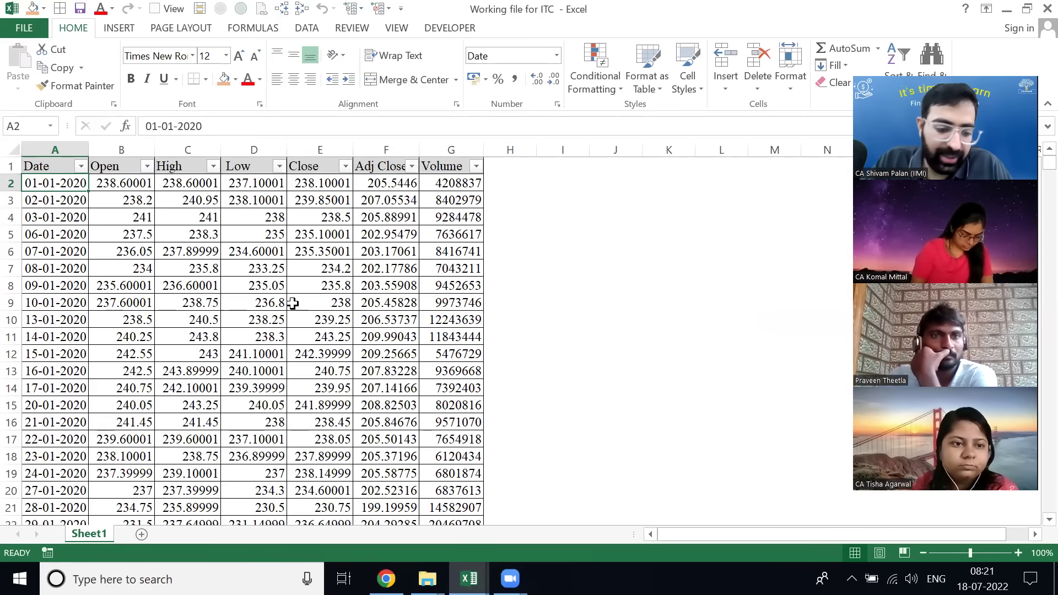
- Format the dates in A2:A600 as day, abbreviated month and two-digit year, like 01-Jan-20, and return to cell A1
key("ctrl+shift+3")
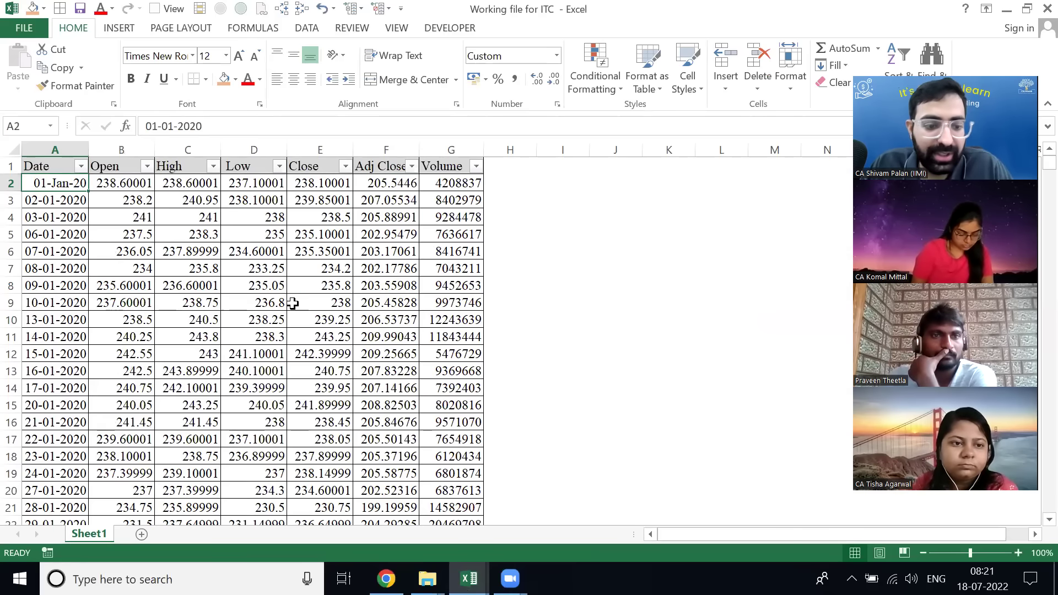
key("ctrl+shift+Down")
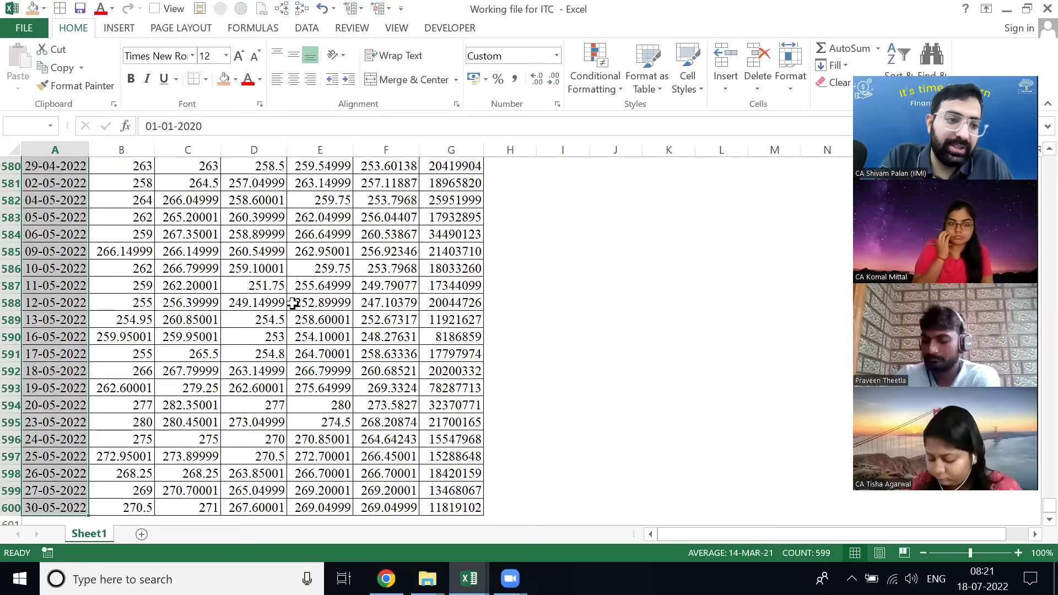
key("ctrl+shift+3")
key("ctrl+BackSpace")
key("ctrl+Home")
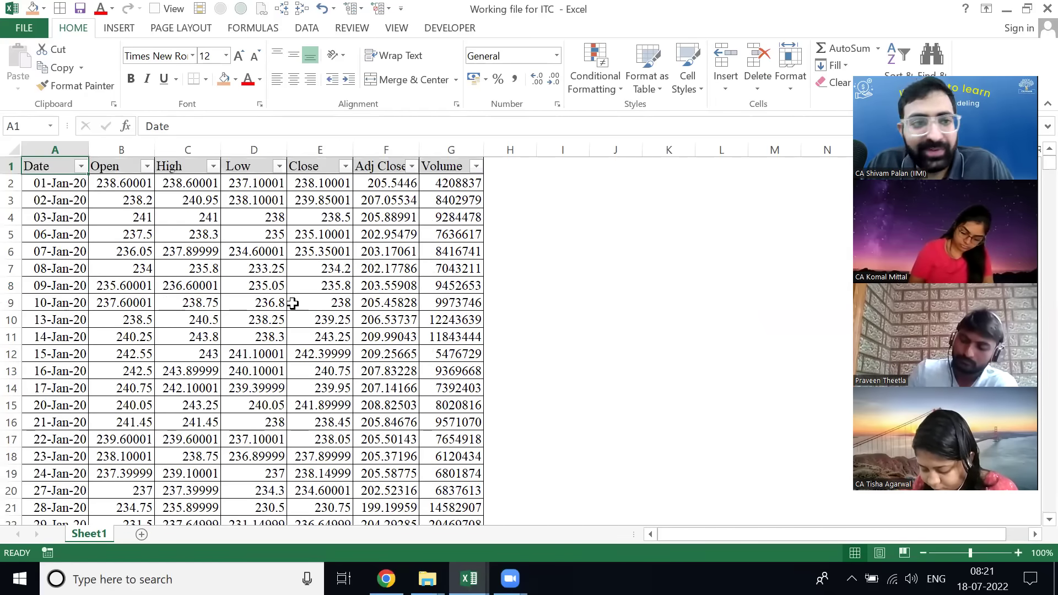
- Copy the Date column with its header, A1:A600
key("ctrl+shift+Right")
key("ctrl+shift+Down")
key("ctrl+BackSpace")
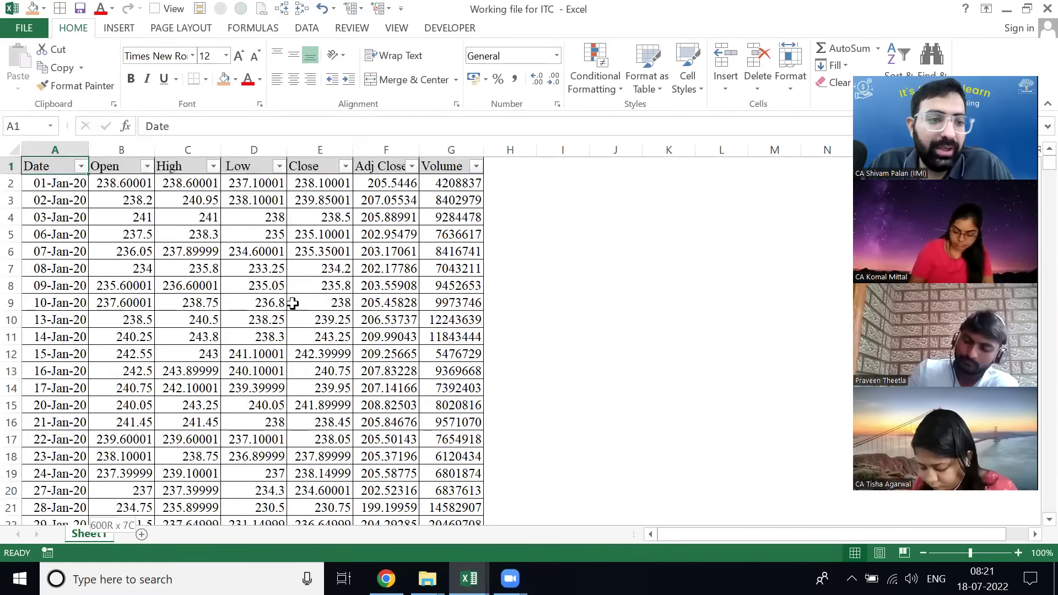
key("ctrl+shift+Down")
key("ctrl+c")
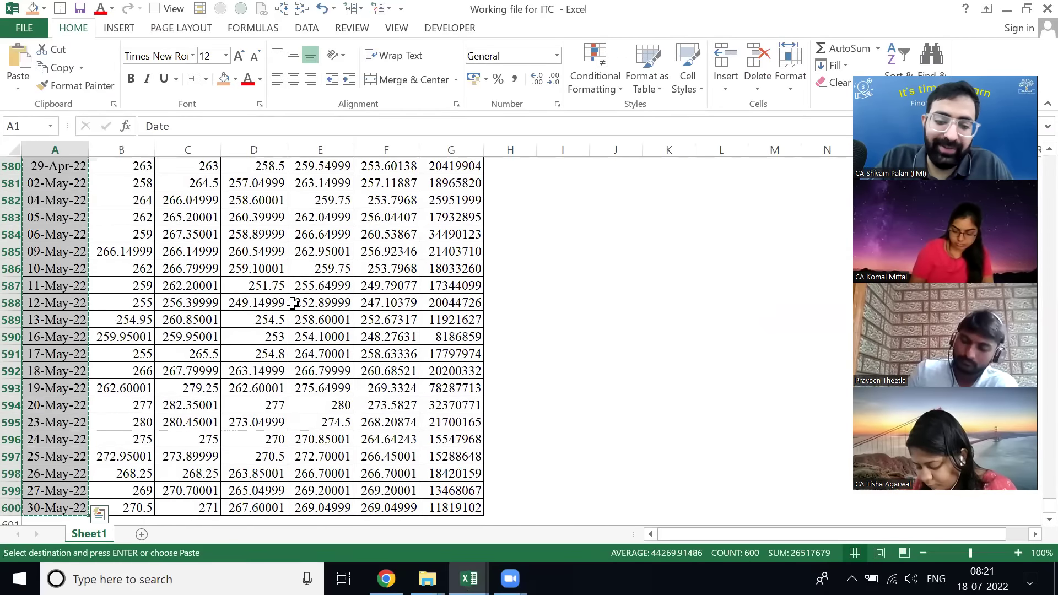
- Insert a new worksheet and paste the copied Date column starting at A1
key("shift+F11")
key("ctrl+v")
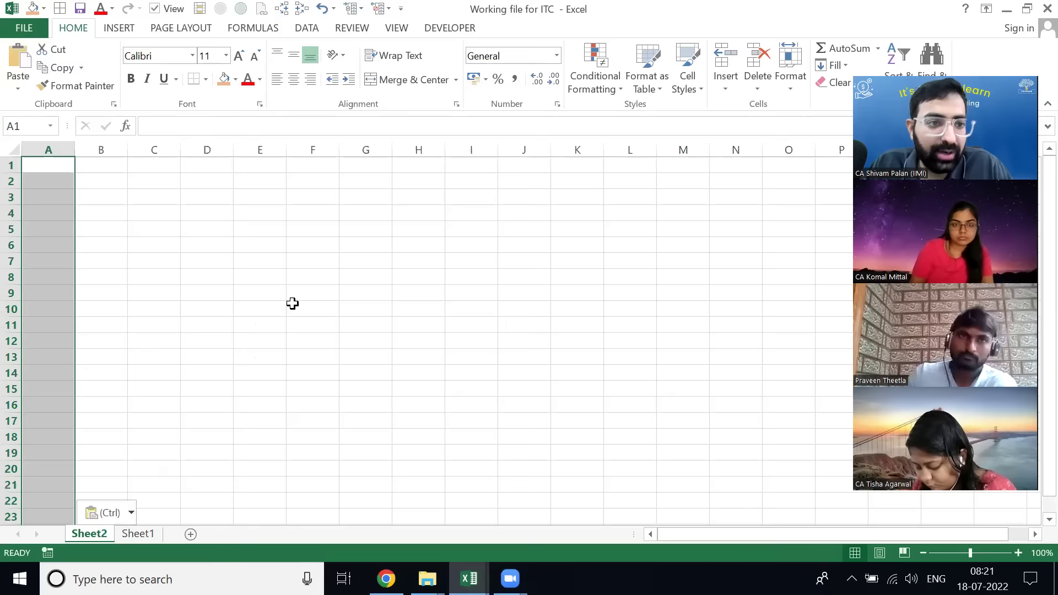
- Copy the full Adj Close column from Sheet1 and paste it as values into column B of Sheet2
key("ctrl+Page_Down")
key("Right")
key("Right")
key("Right")
key("Right")
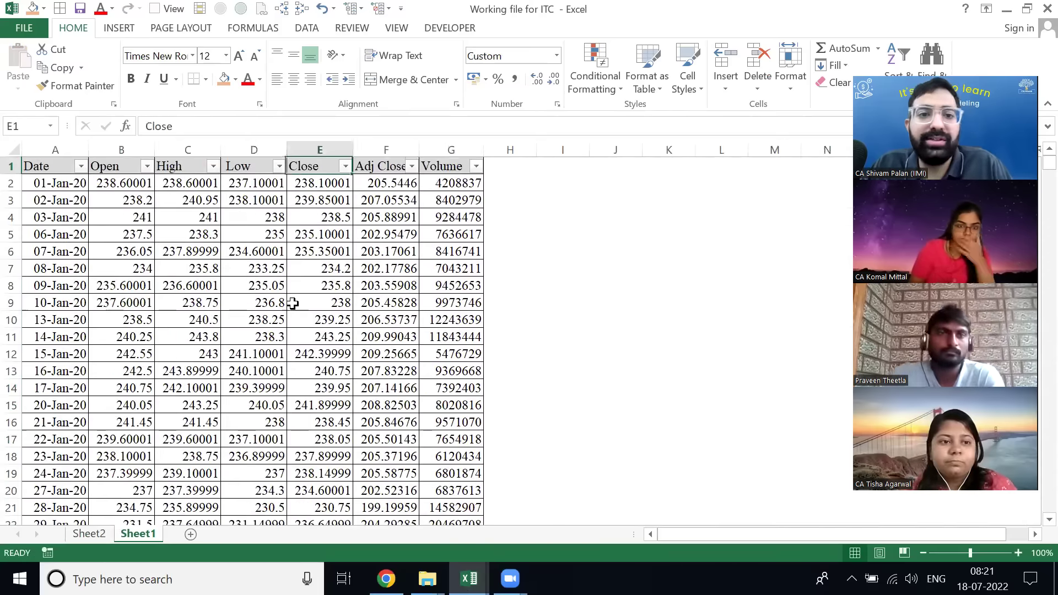
key("Right")
key("ctrl+shift+Down")
key("ctrl+c")
key("ctrl+Page_Up")
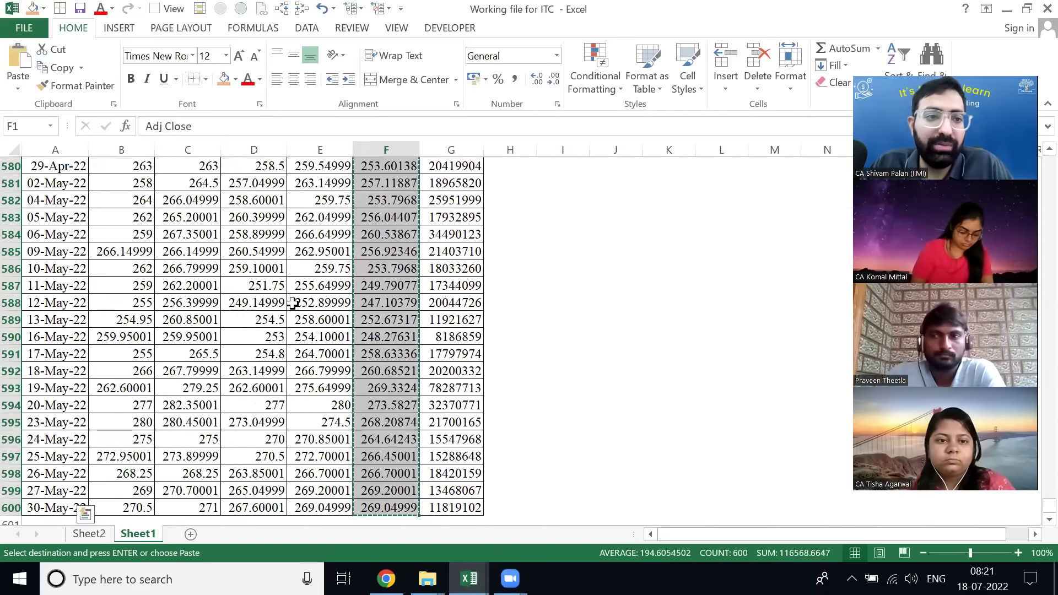
key("alt")
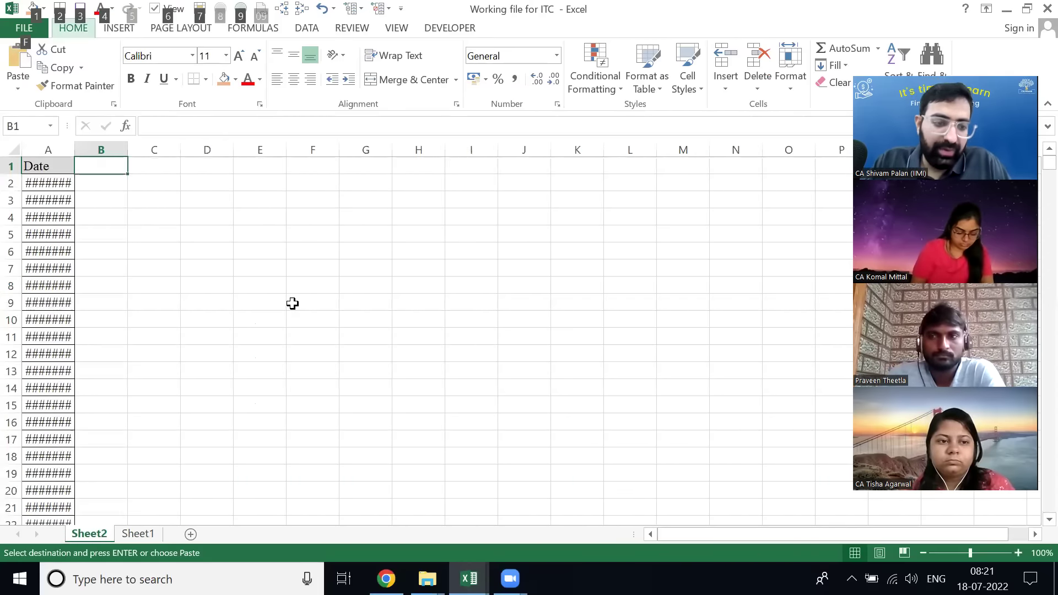
key("h")
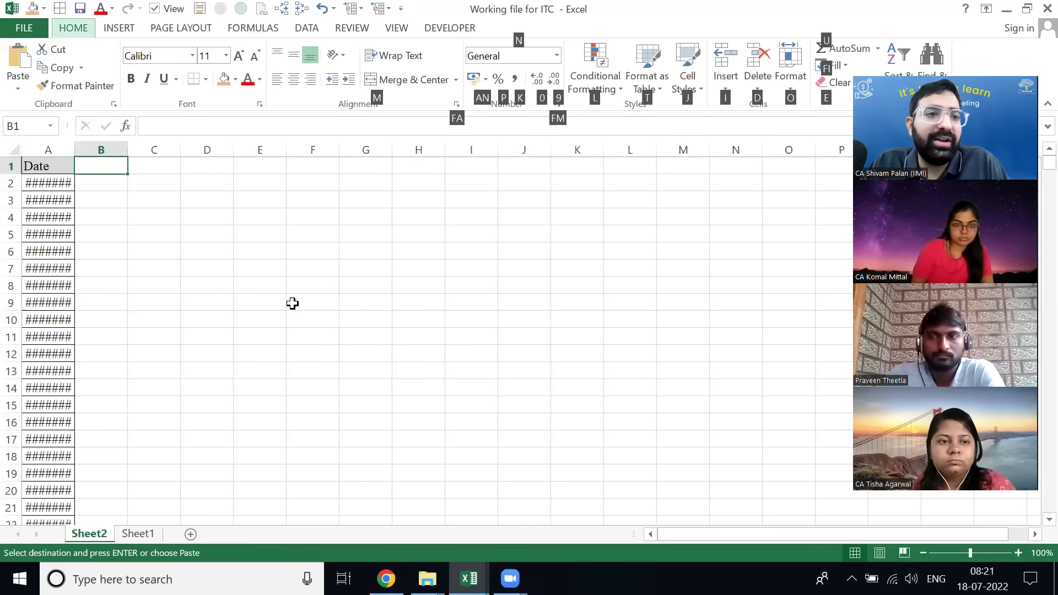
key("v")
key("v")
key("Left")
key("Right")
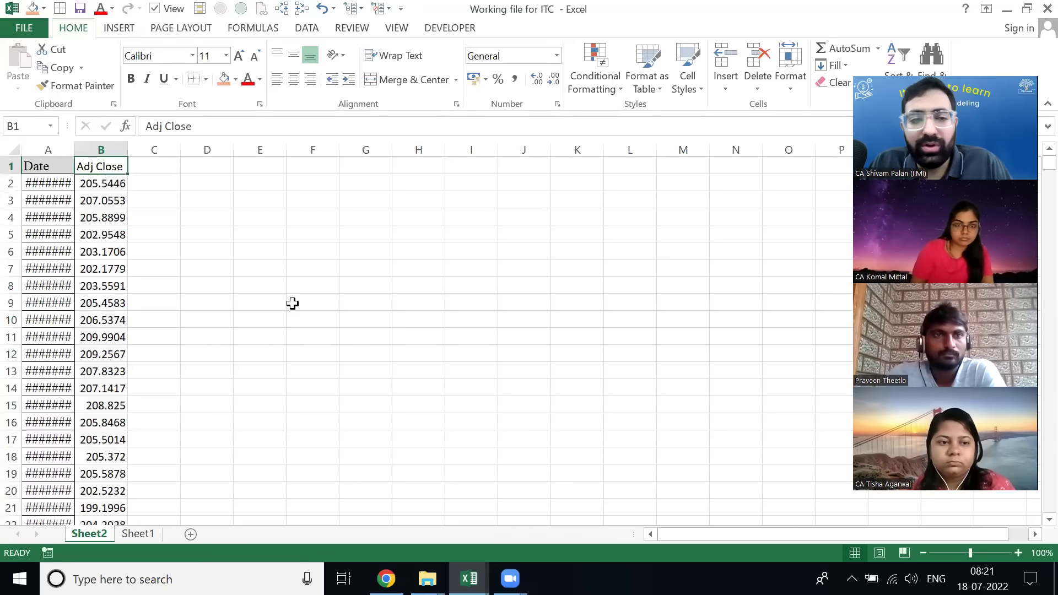
- Copy the Date column's formatting onto the Adj Close column with Format Painter
key("Left")
key("ctrl+shift+Down")
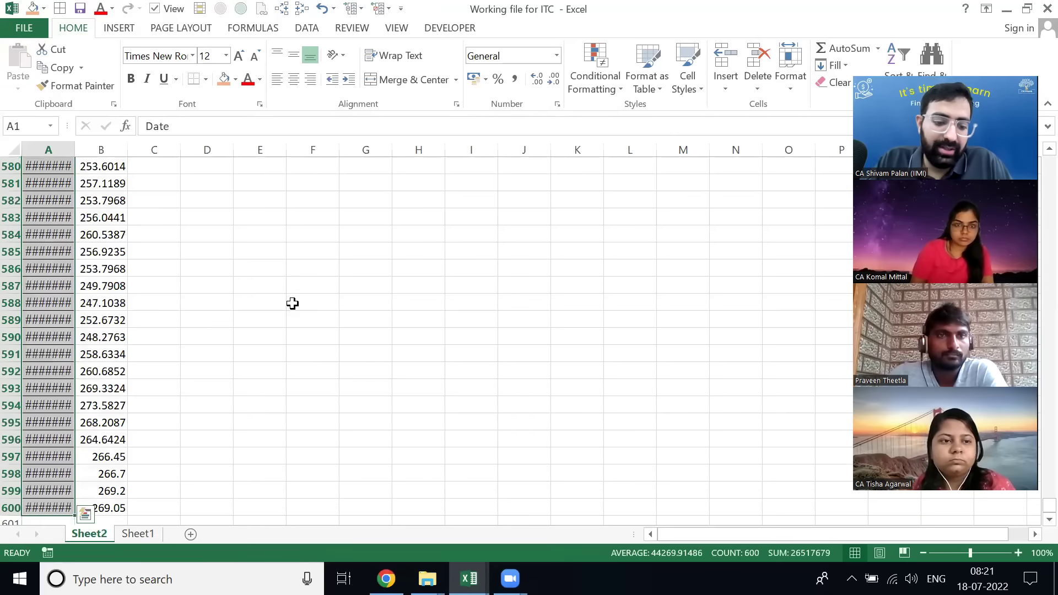
key("alt")
key("h")
key("f")
key("p")
key("shift+Right")
key("Left")
- AutoFit the widths of the Date and Adj Close columns
key("ctrl+shift+Down")
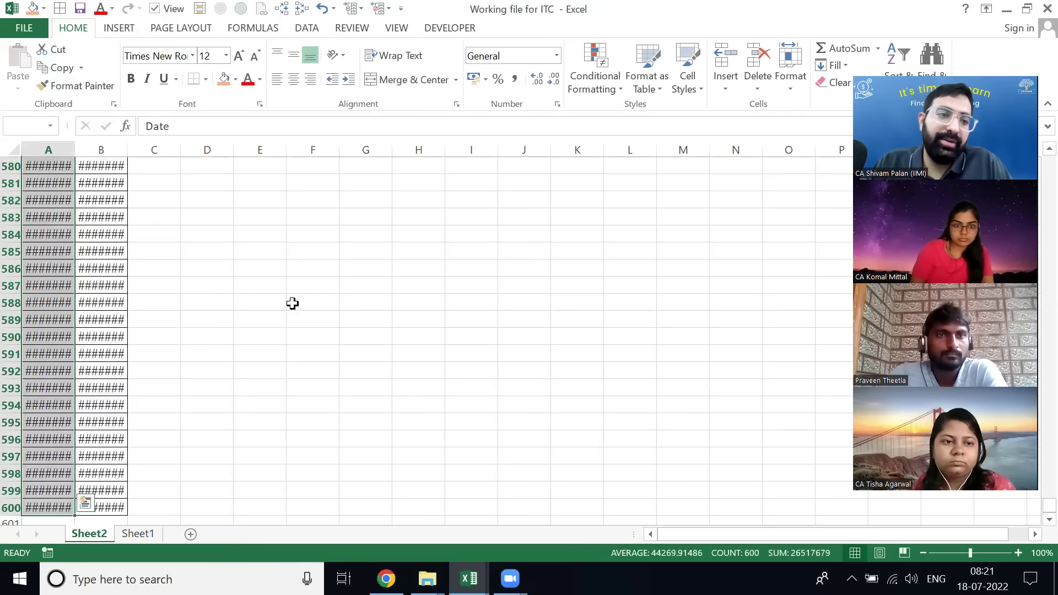
key("shift+Right")
key("alt+h")
key("o")
key("i")
key("Down")
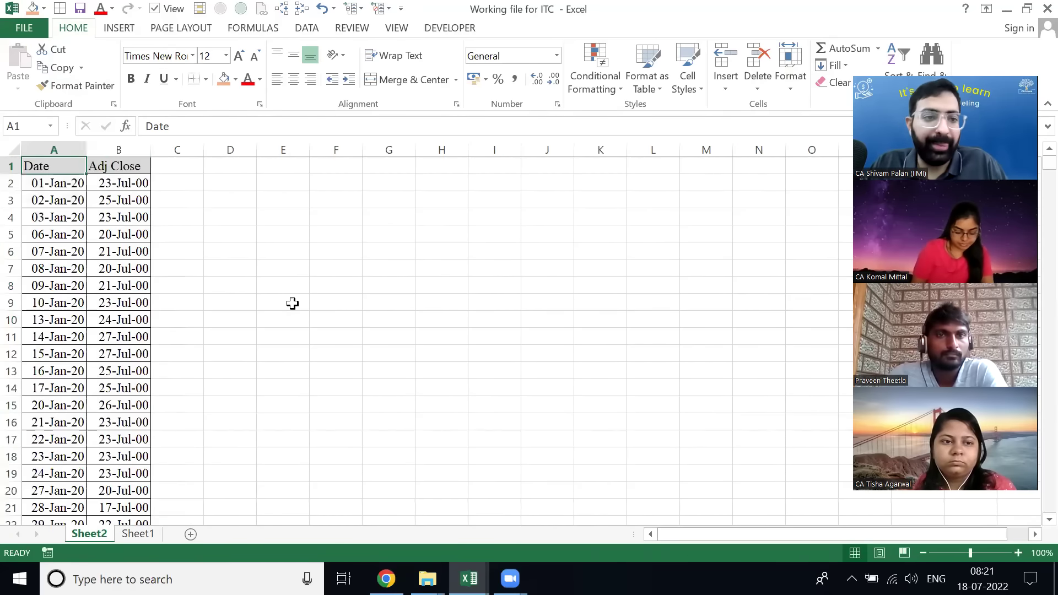
- Apply the Number format to the Adj Close values from B2 down to B600
key("Right")
key("ctrl+shift+Down")
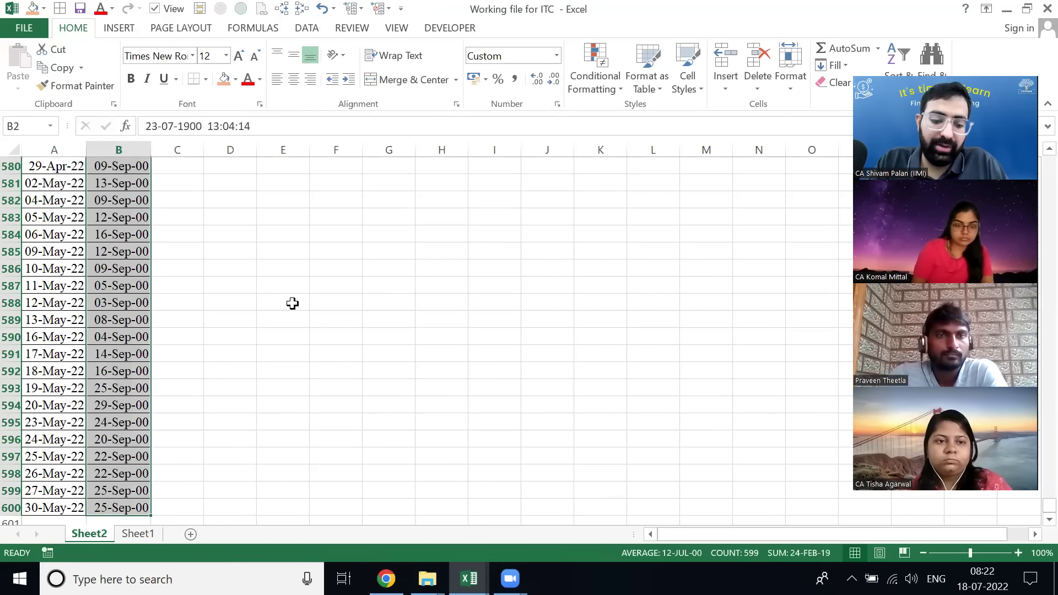
key("alt")
key("h")
key("n")
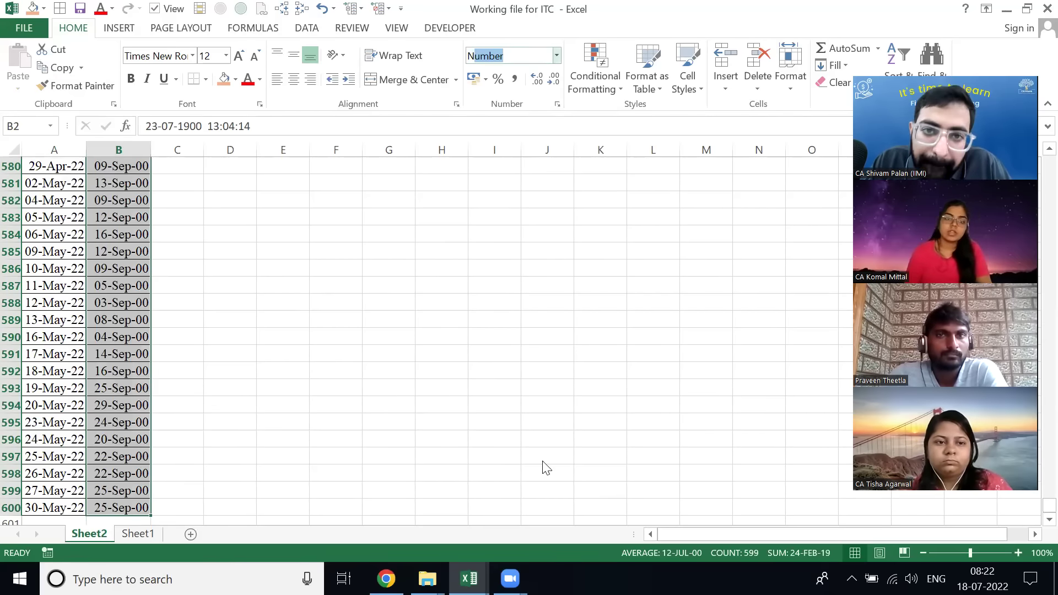
key("Return")
- Enter the header "Return" in cell C1 beside Adj Close
key("Up")
key("Down")
key("Right")
key("Down")
key("Up")
key("Right")
key("Up")
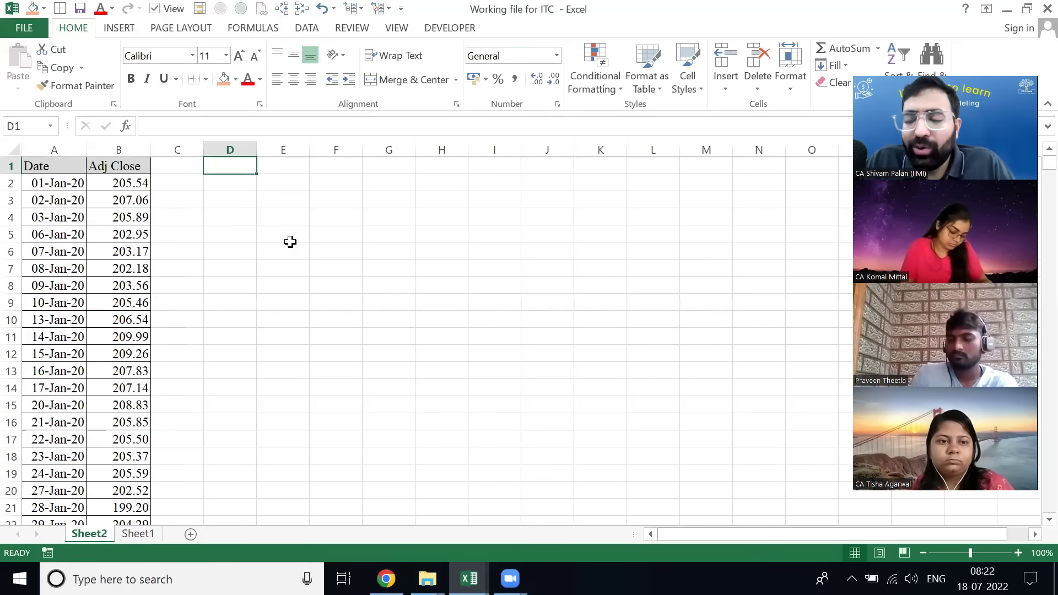
key("Left")
key("Left")
type("Re")
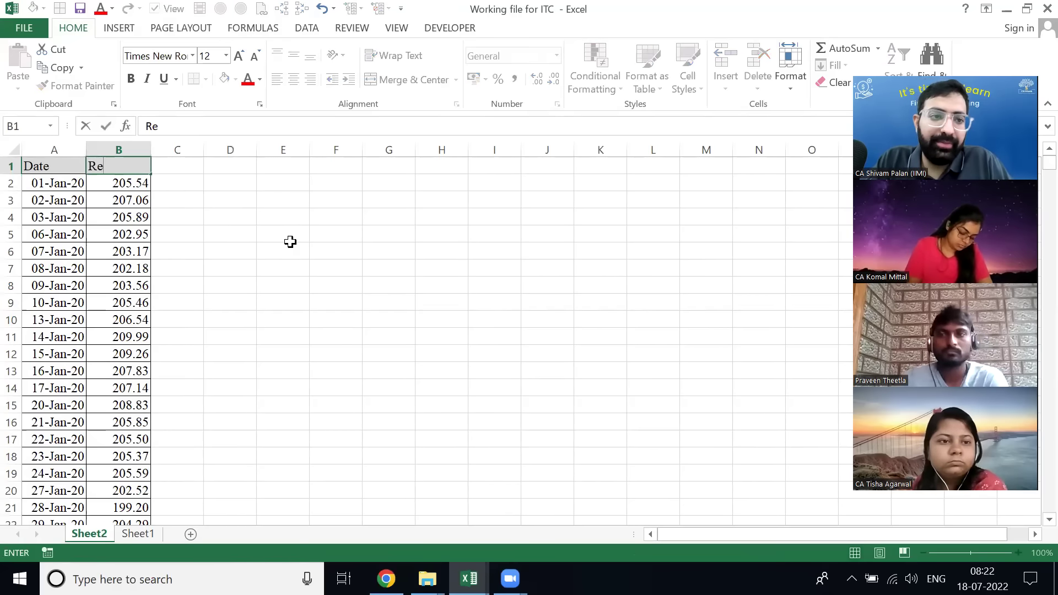
key("Escape")
key("Right")
type("Return")
key("Return")
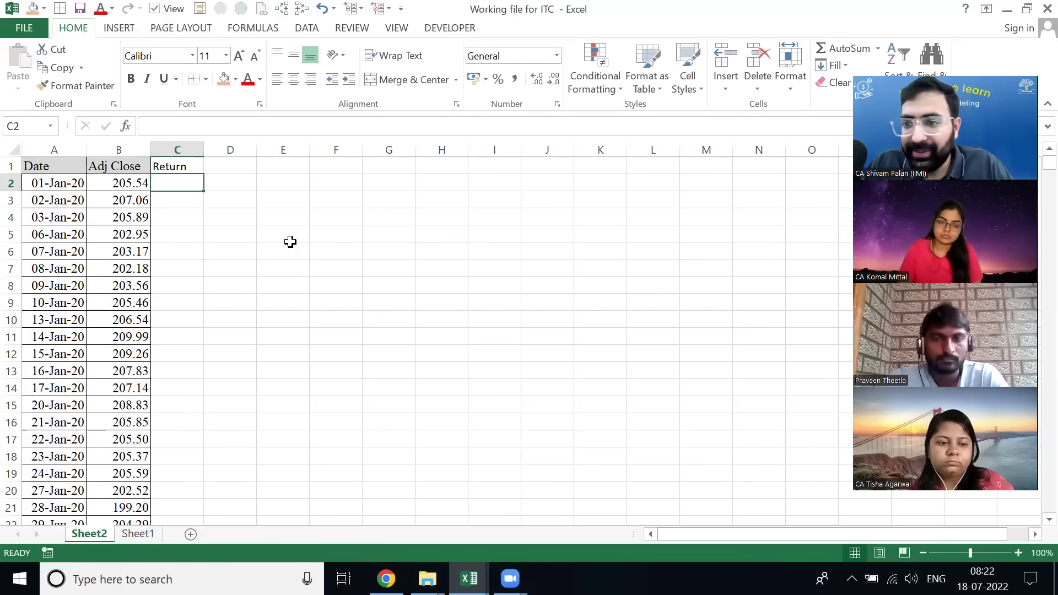
- Enter the daily return formula =B3/B2-1 in cell C3
key("Down")
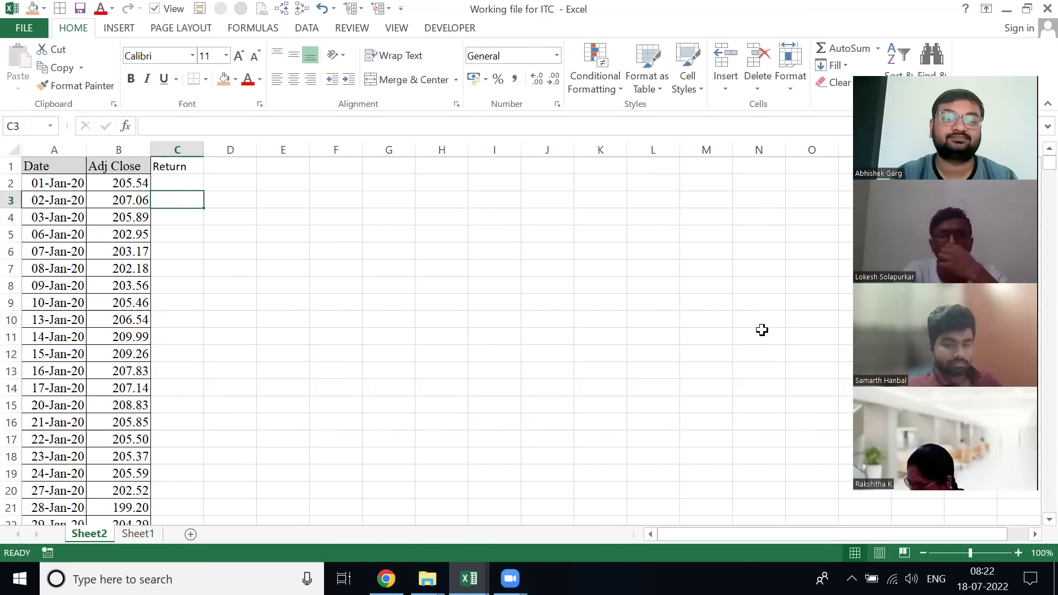
type("=")
key("Left")
type("/")
key("Left")
key("Up")
type("-1")
key("Return")
- Fill the return formula from C3 down to the last data row, C600
key("Up")
key("Left")
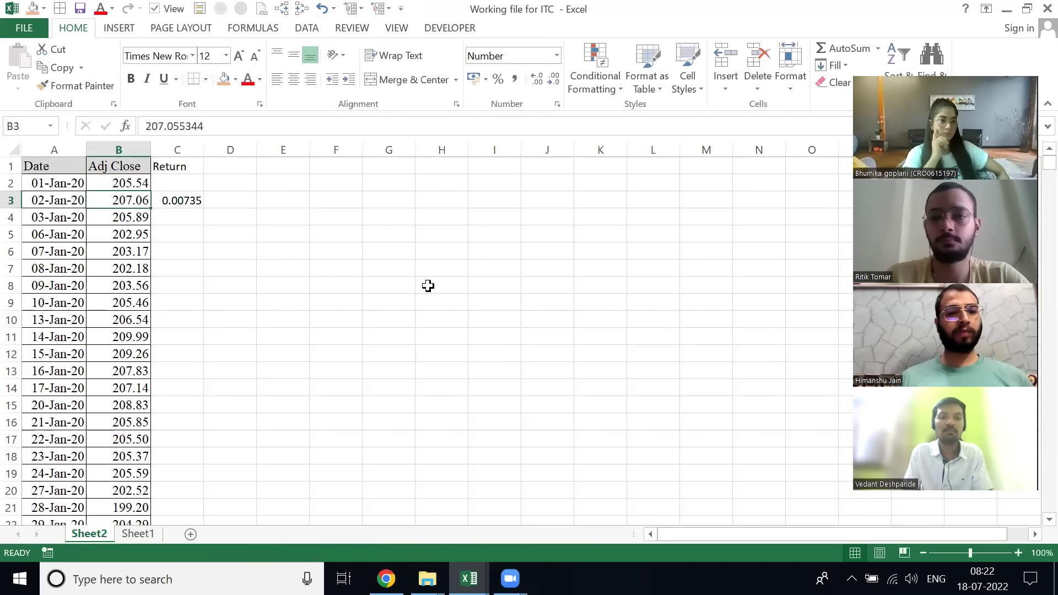
key("ctrl+Down")
key("Right")
key("ctrl+shift+Up")
key("ctrl+d")
key("ctrl+Up")
key("Up")
key("Up")
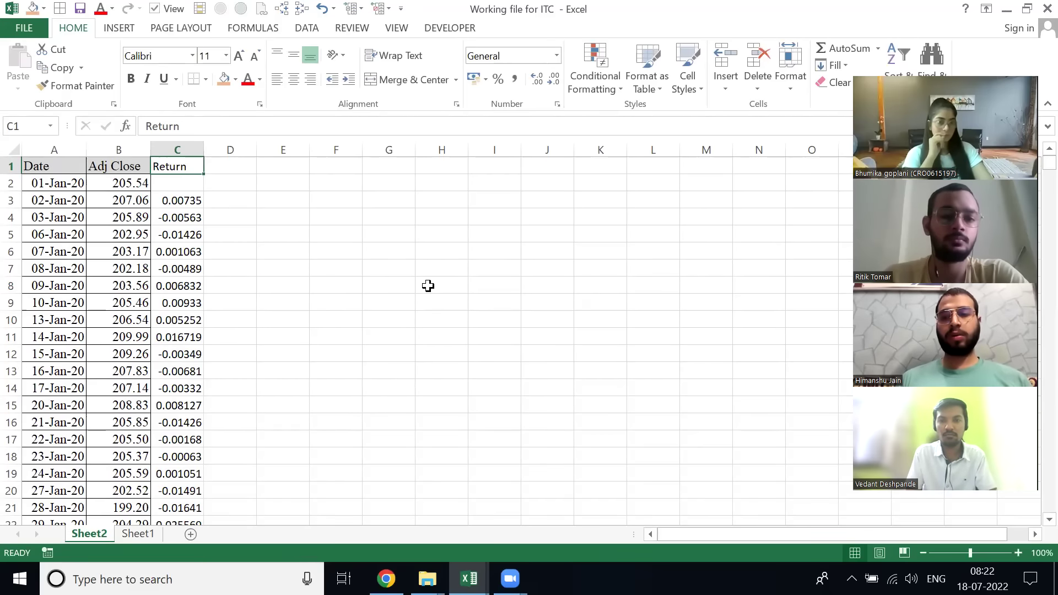
key("Left")
key("Down")
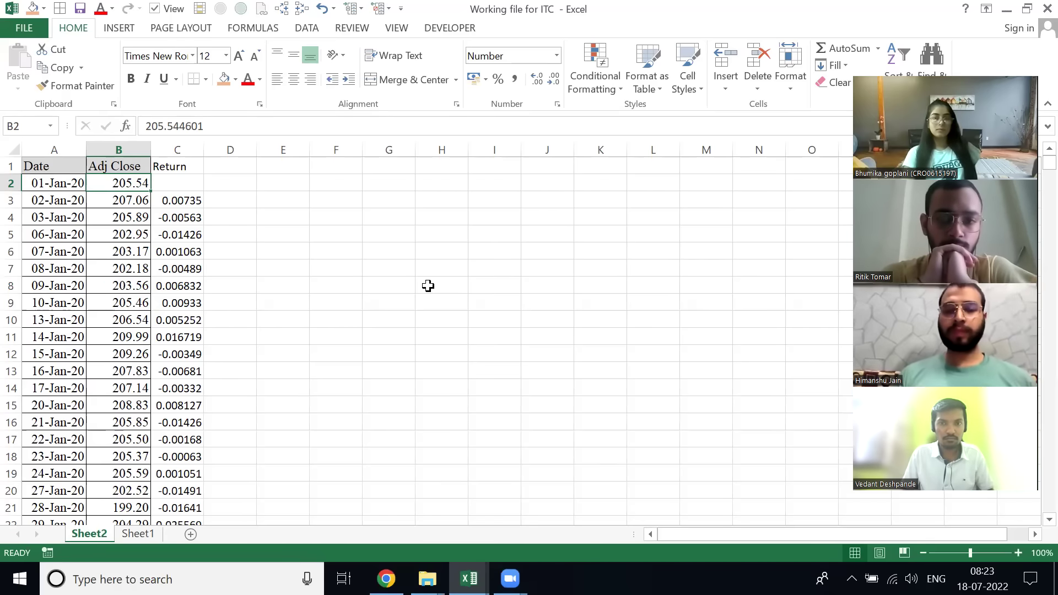
key("Page_Down")
key("Page_Up")
key("Right")
key("Up")
key("Down")
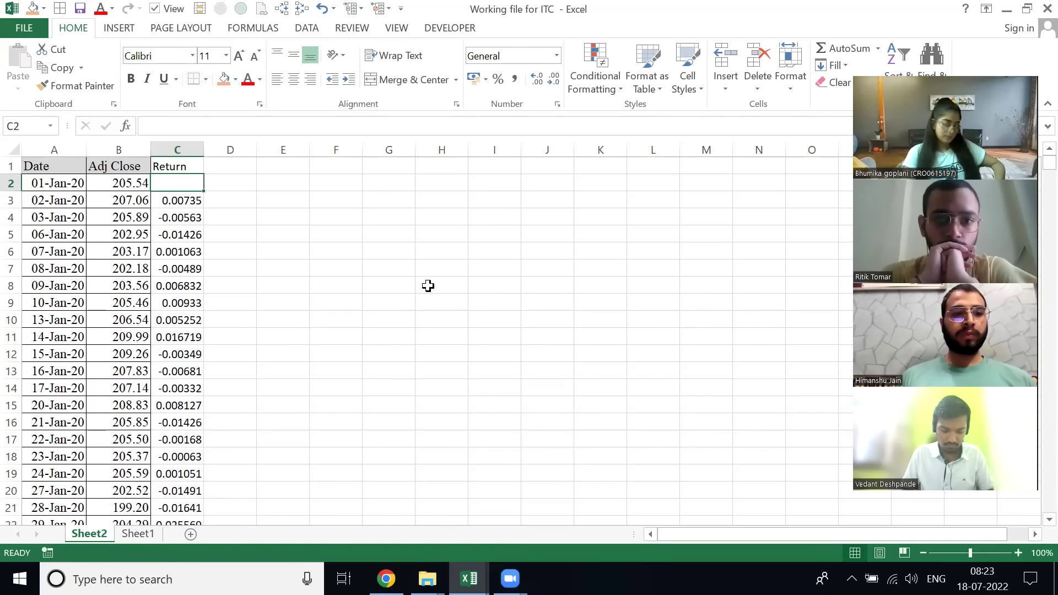
key("Up")
key("ctrl+space")
key("Down")
key("Up")
key("Home")
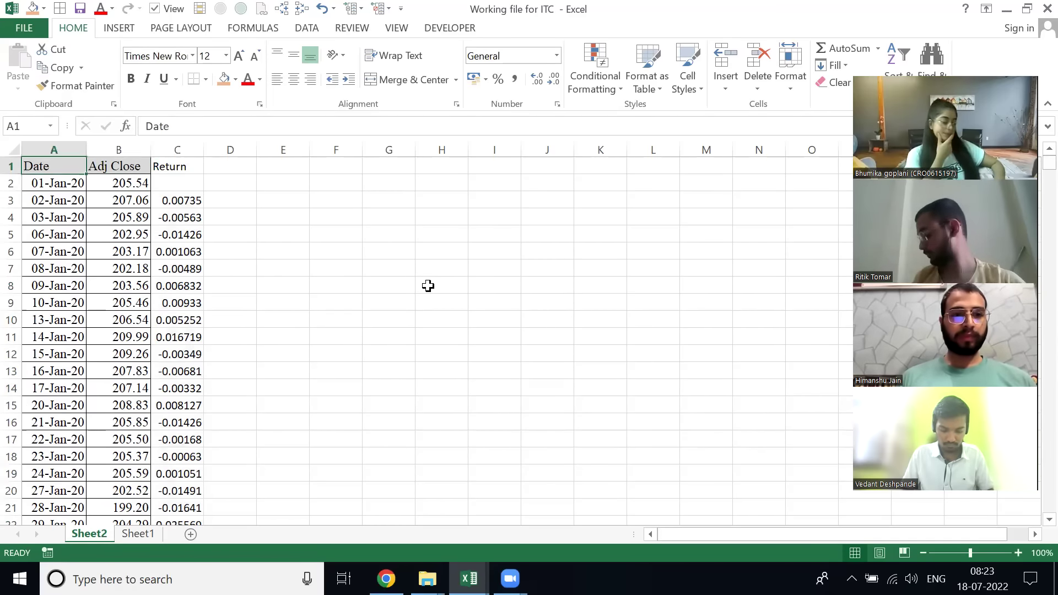
key("ctrl+shift+Right")
key("ctrl+shift+Down")
key("alt")
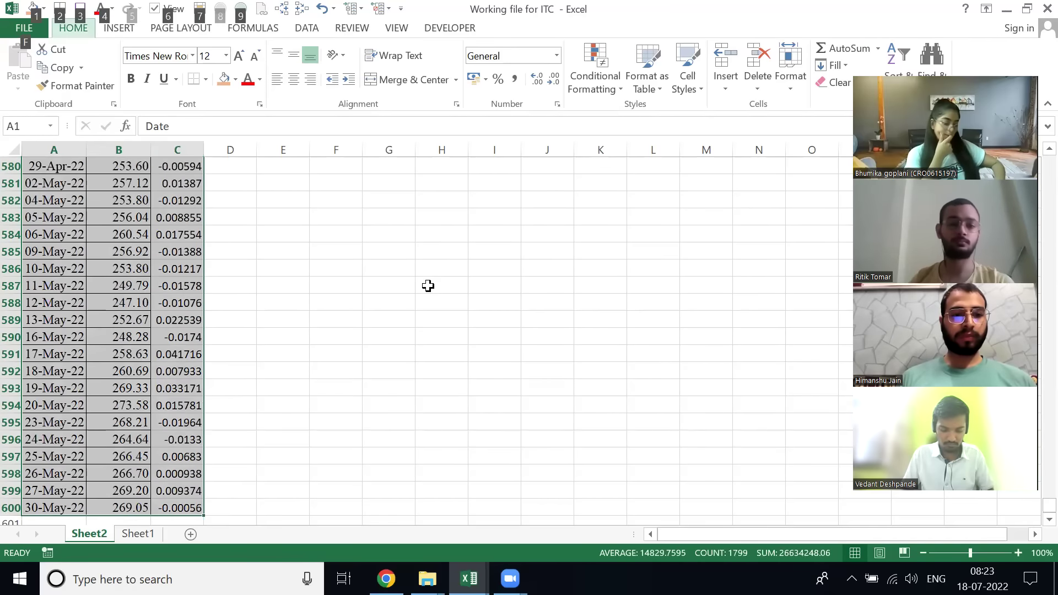
key("h")
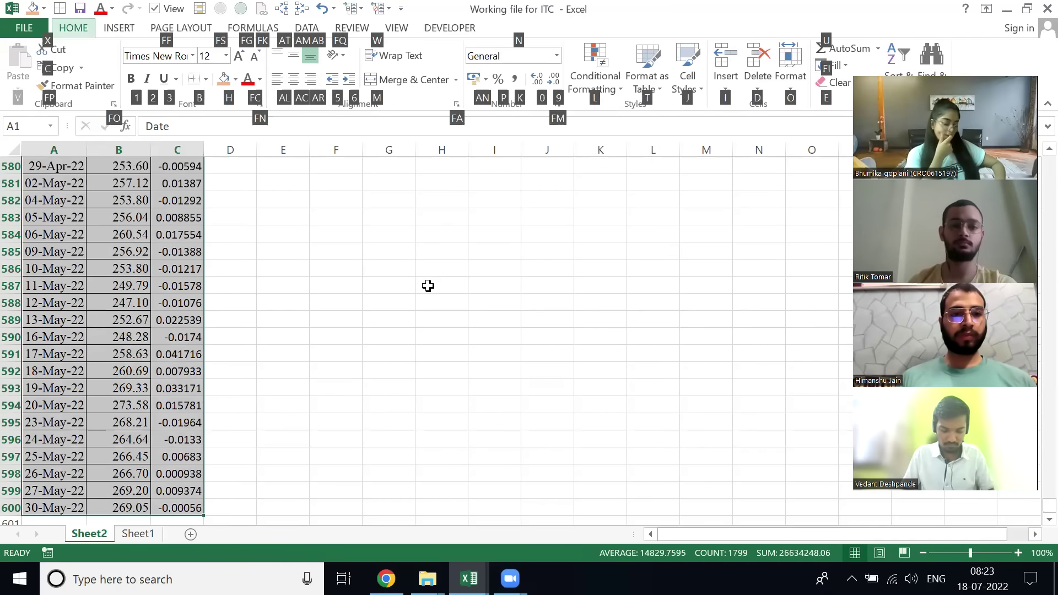
key("Escape")
key("Escape")
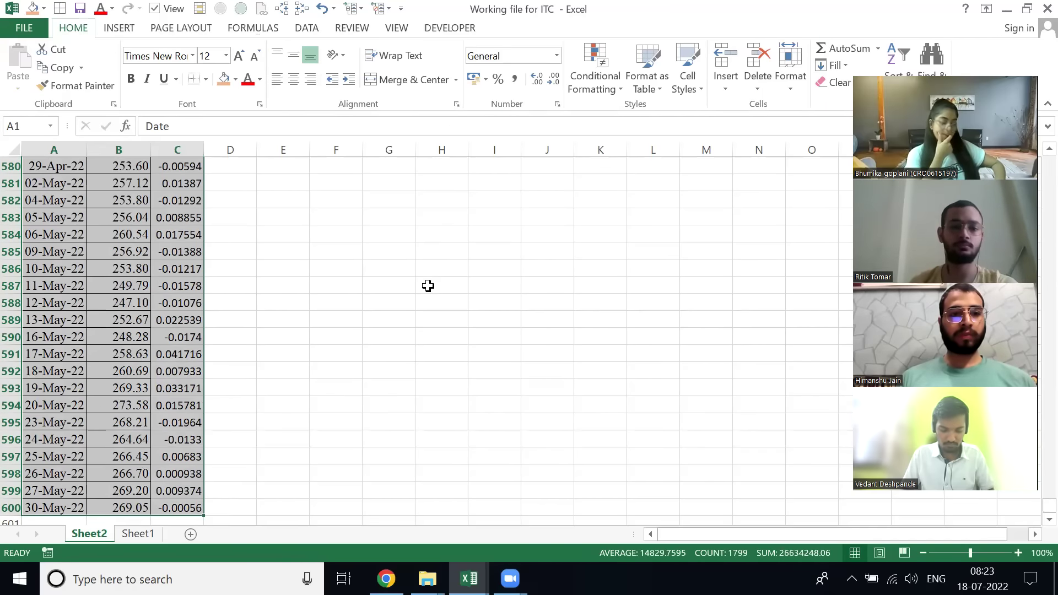
key("Down")
key("Right")
key("Right")
key("Up")
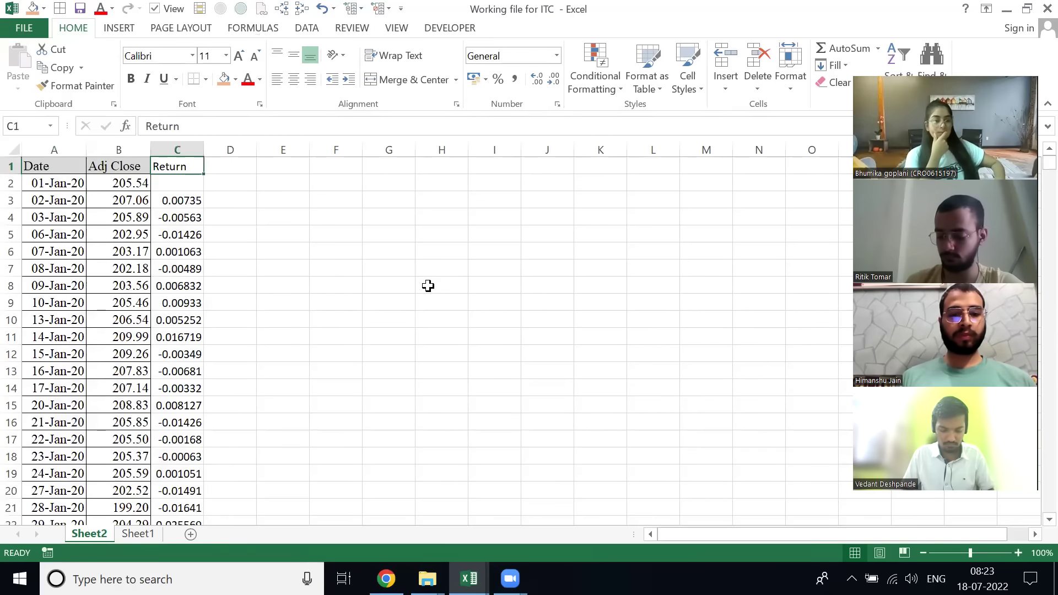
- Create a PivotTable on a new worksheet from the Date, Adj Close and Return data in Sheet2 A1:C600
key("Home")
key("ctrl+shift+Right")
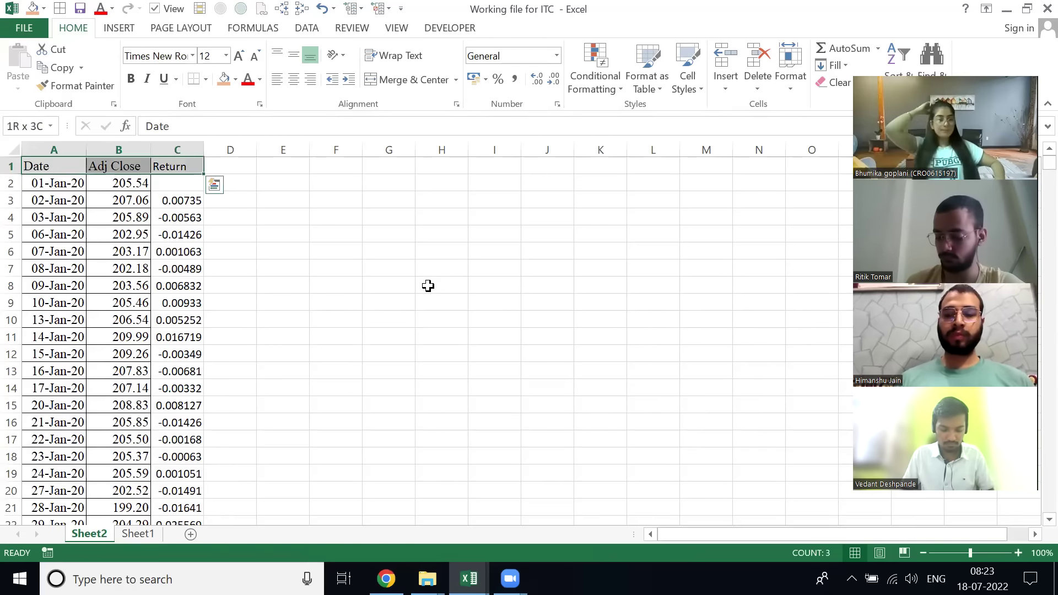
key("ctrl+shift+Down")
key("alt")
key("n")
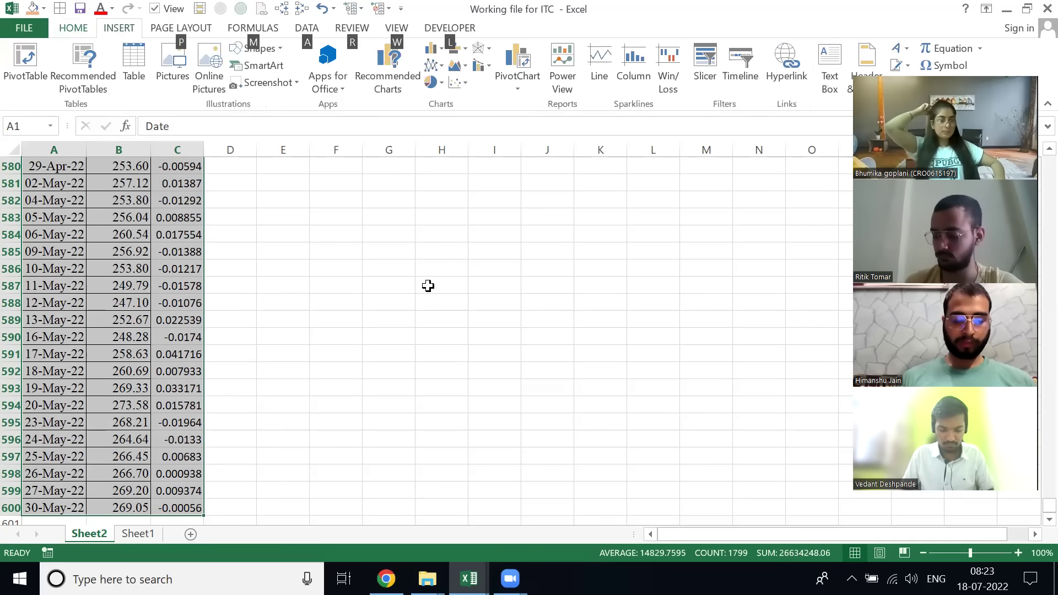
key("v")
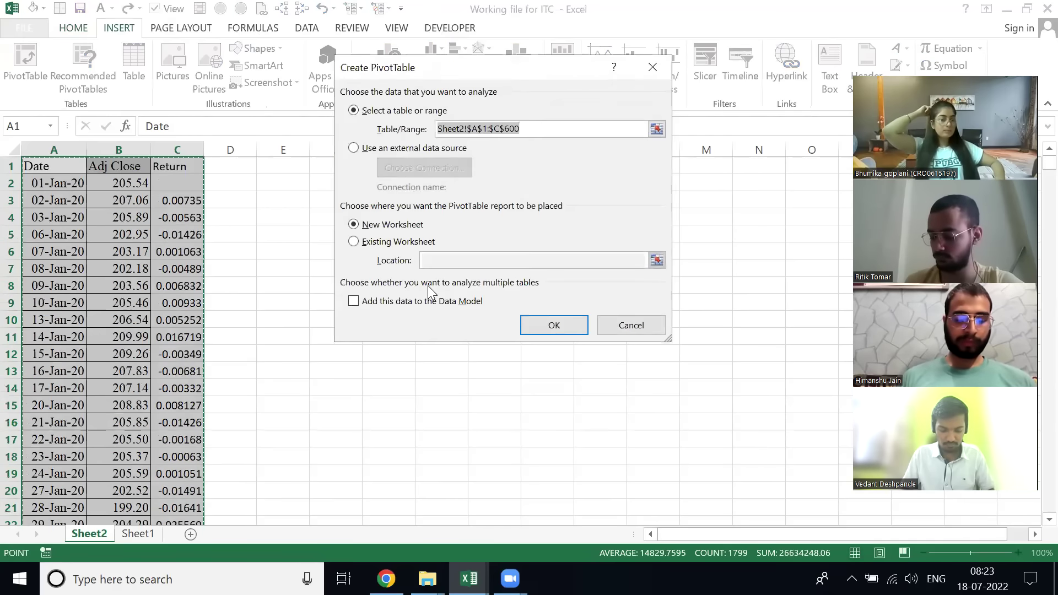
key("Return")
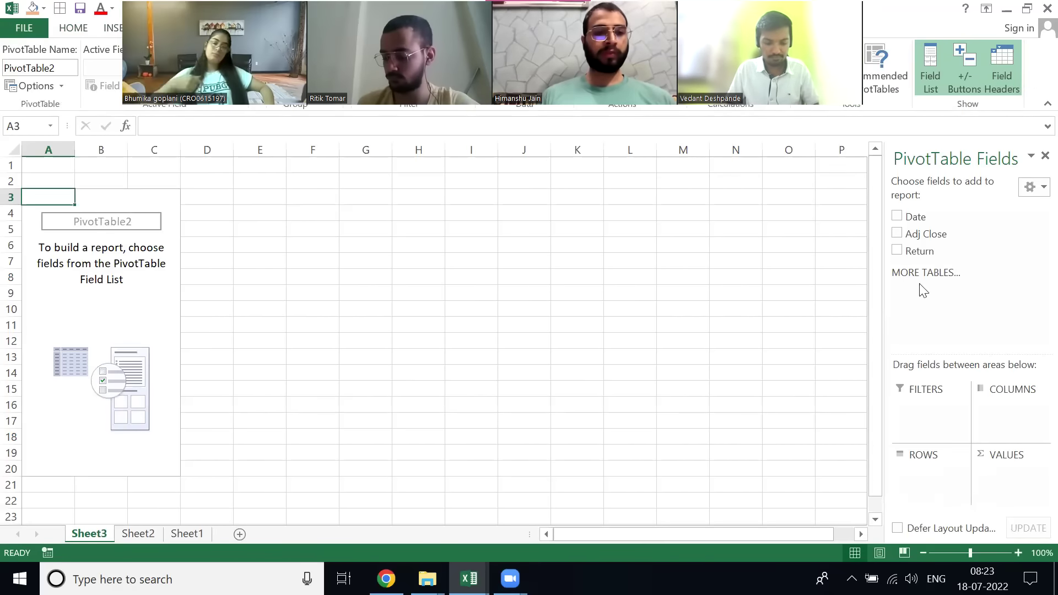
- Add the Return field to the PivotTable's rows and select the first return label in A4
left_click_drag(919, 251, 910, 489)
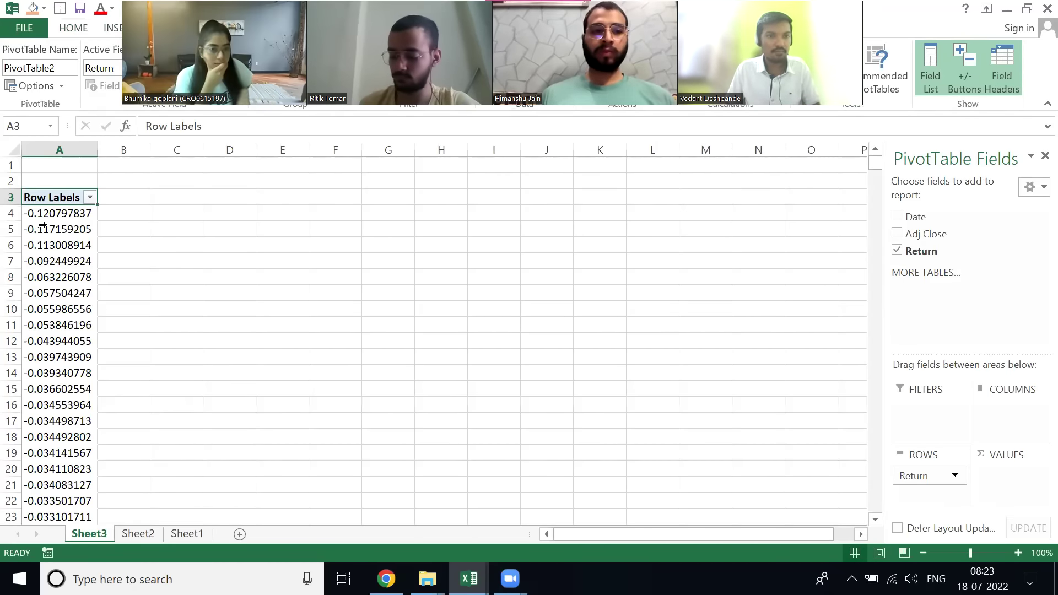
left_click(64, 227)
left_click(173, 241)
left_click(65, 219)
left_click(78, 211)
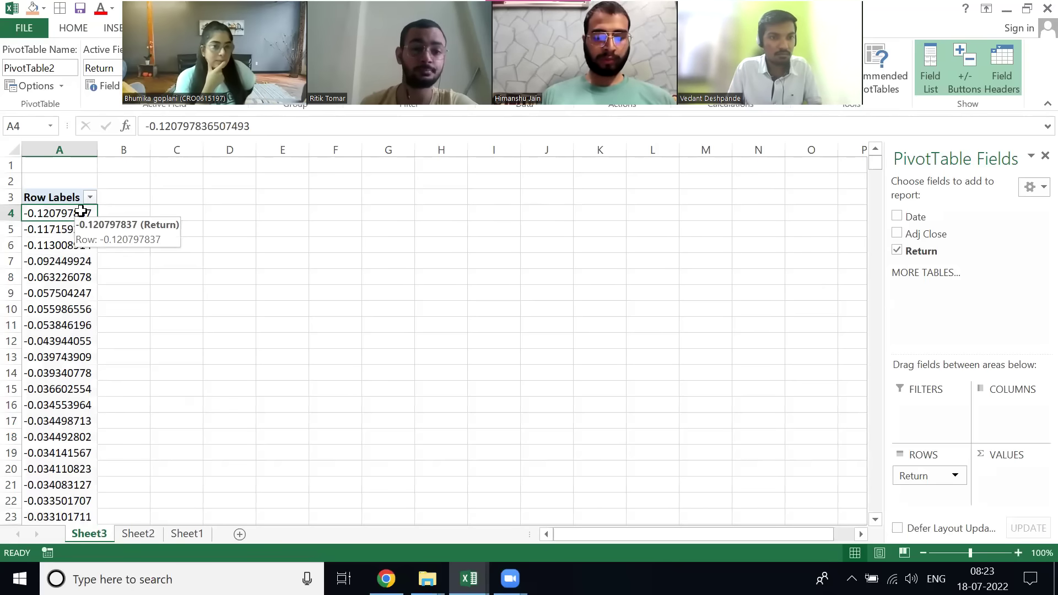
- Group the return labels in the PivotTable into intervals of 0.02 and check the resulting interval labels
right_click(81, 210)
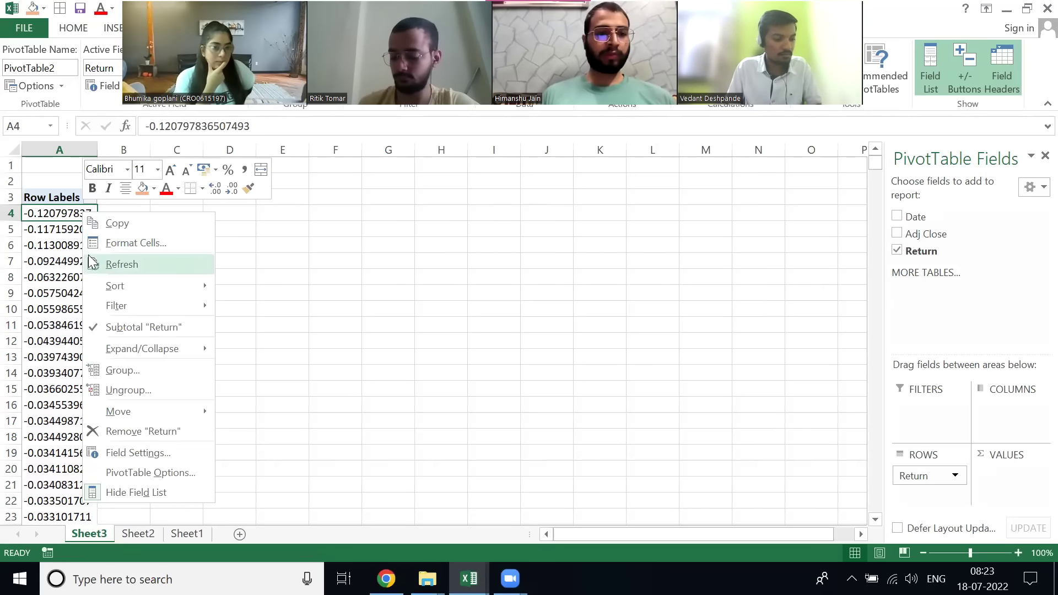
left_click(56, 205)
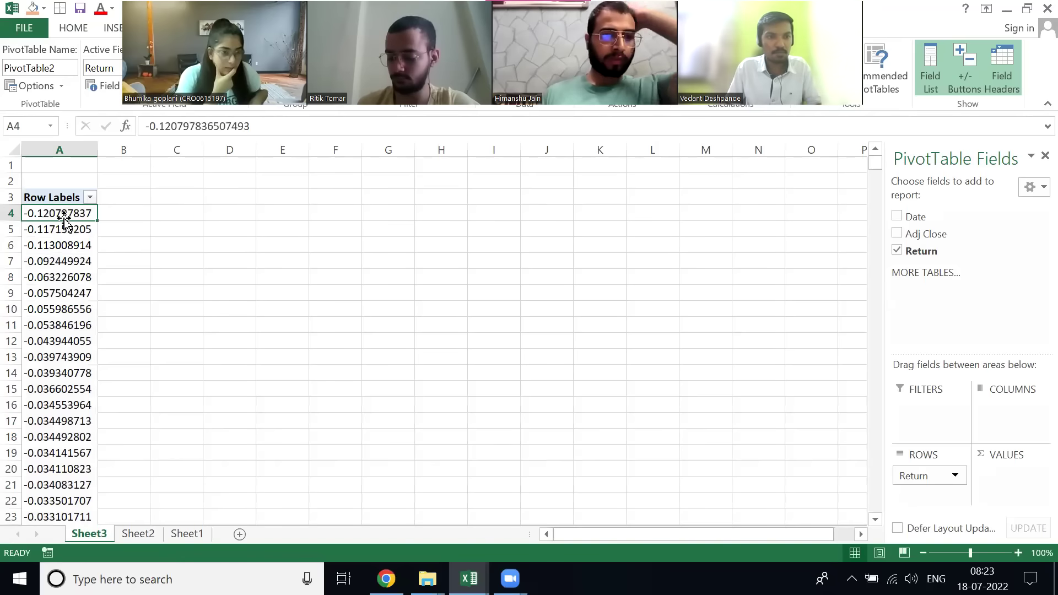
right_click(64, 221)
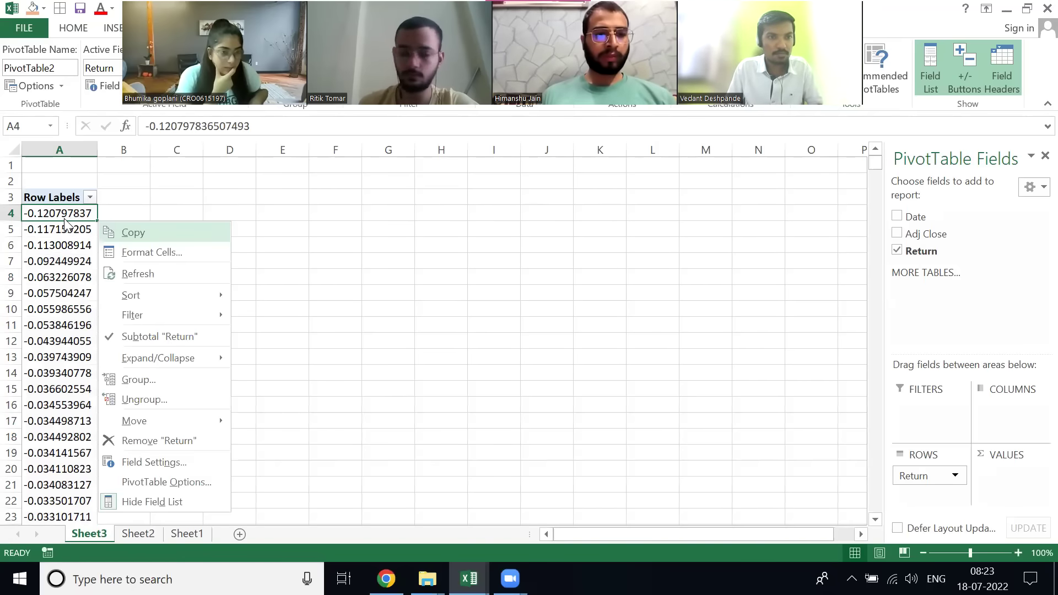
key("Down")
key("Down")
key("Down")
key("Down")
key("Down")
key("Down")
key("Down")
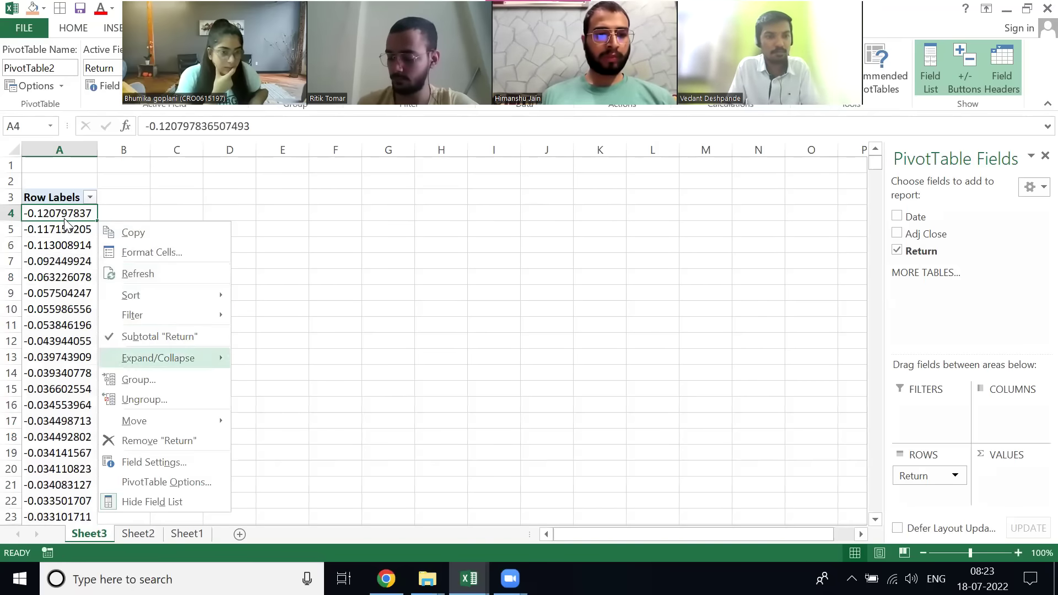
key("Return")
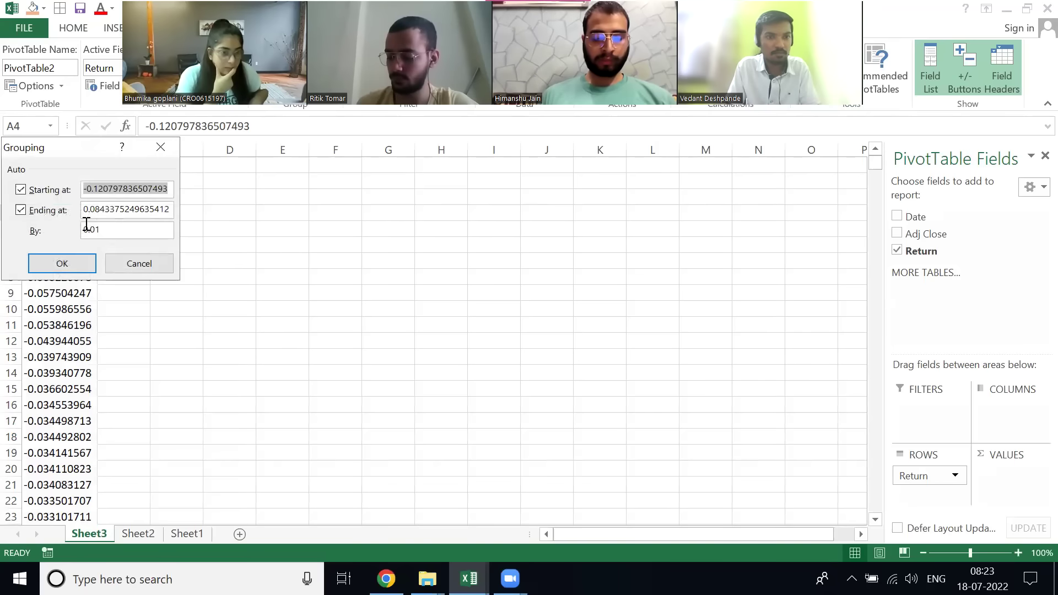
left_click(114, 228)
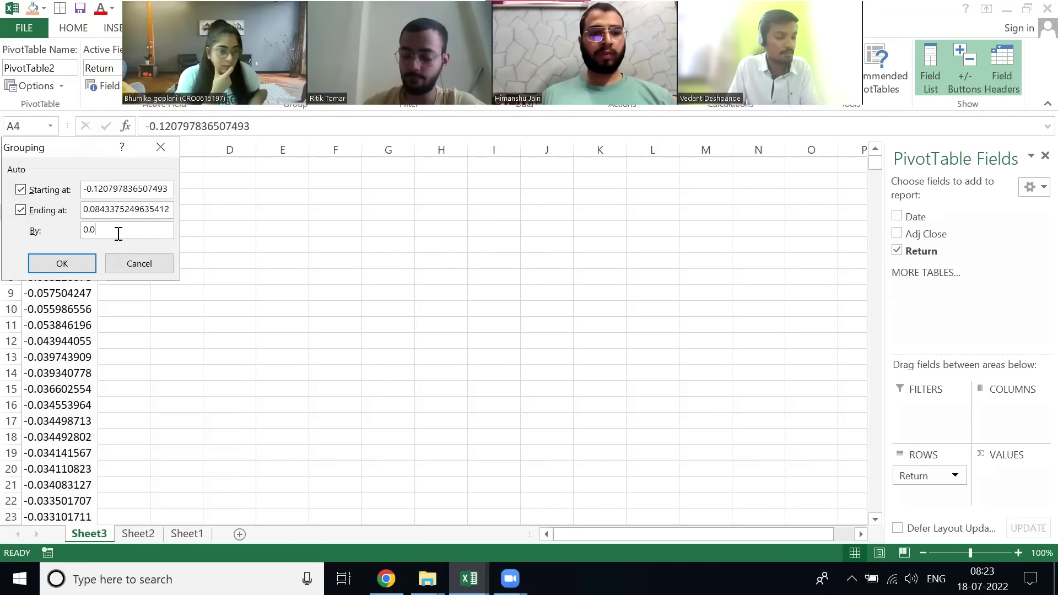
key("Return")
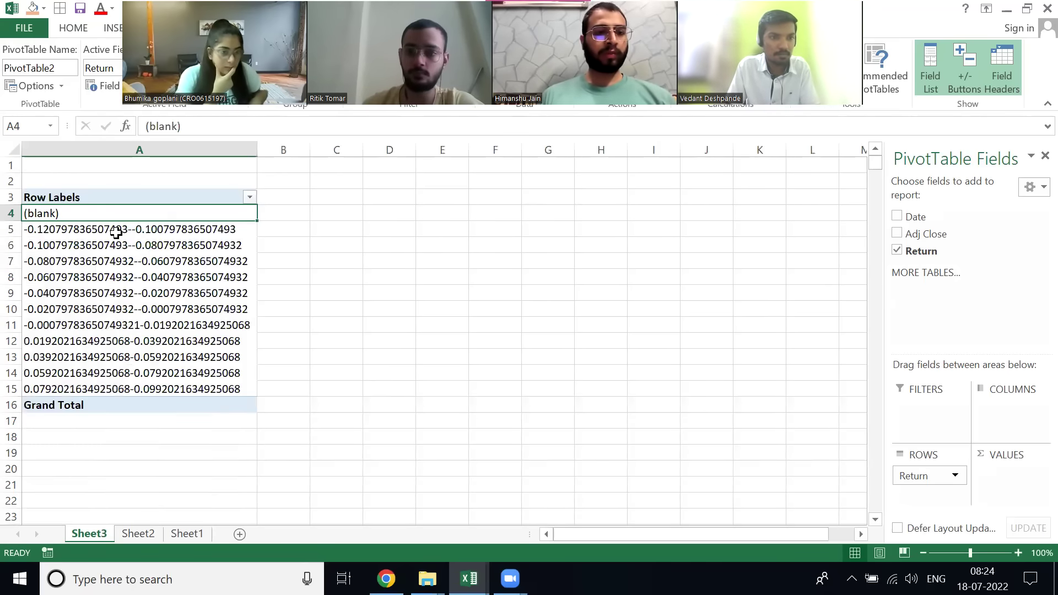
left_click(116, 229)
key("ctrl+shift+Down")
key("shift+Up")
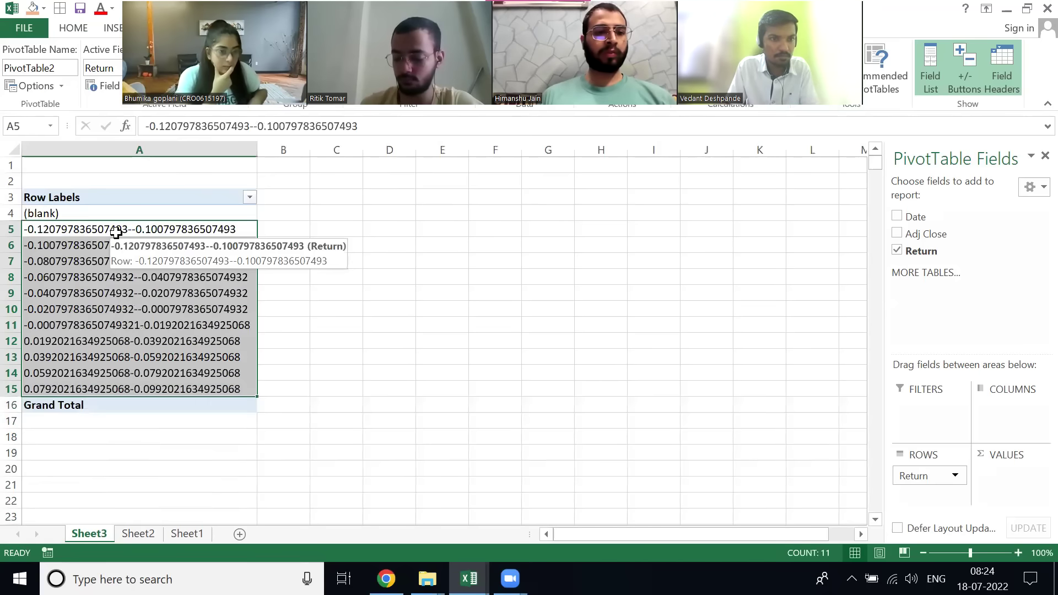
key("Up")
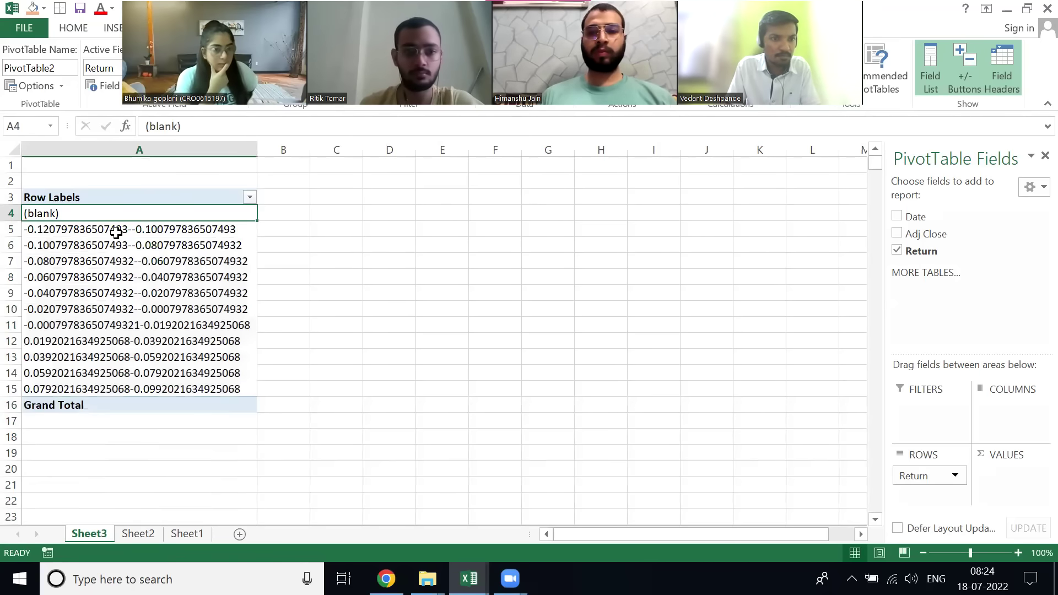
- Enter 0 in the empty first return cell, C2, on Sheet2
key("ctrl+Page_Down")
key("Right")
key("Down")
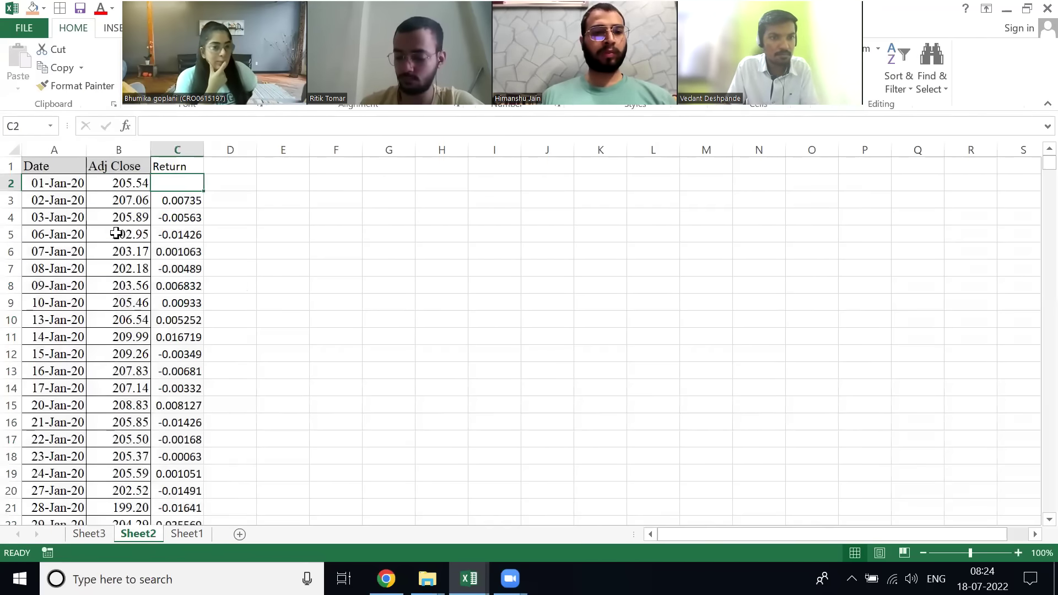
type("0")
key("Return")
- Refresh the PivotTable on Sheet3 so it takes in the updated return data
key("ctrl+Page_Up")
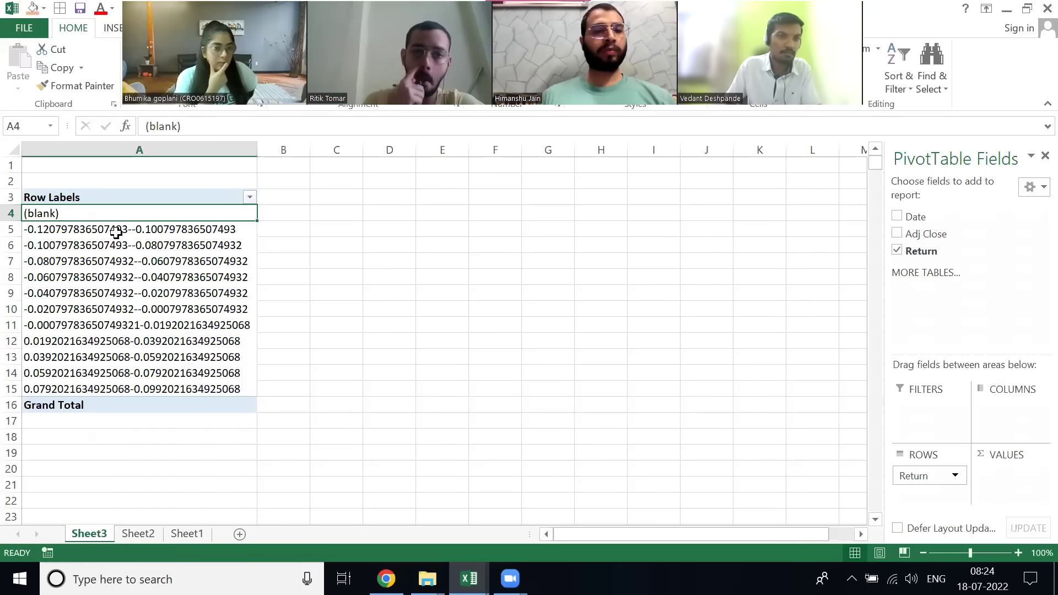
key("shift+F10")
key("Down")
key("Down")
key("Return")
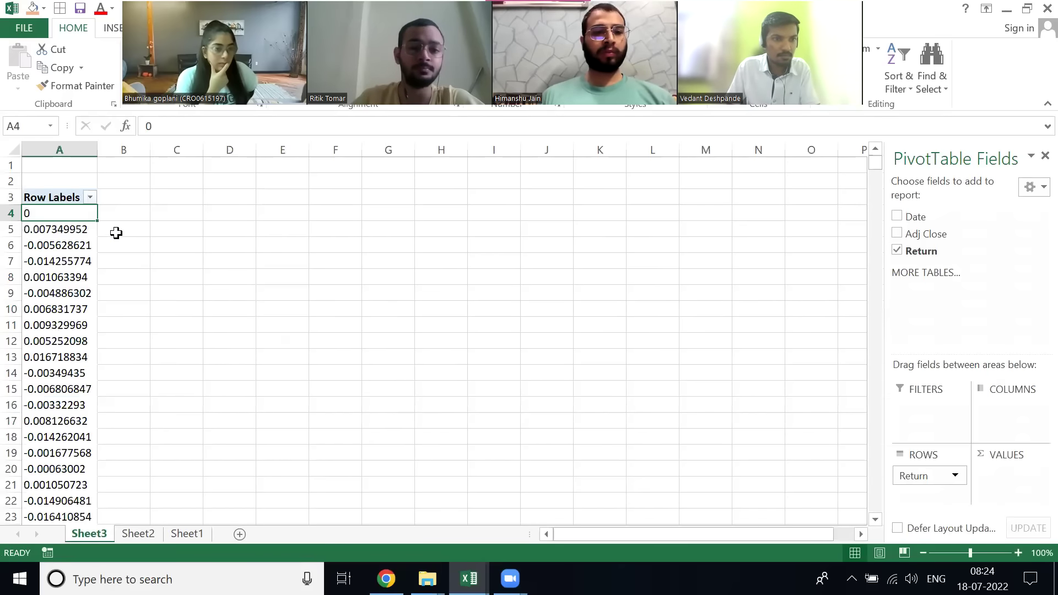
- Group the refreshed return labels by 0.02 and add the Return field to the PivotTable's values as a count
right_click(57, 212)
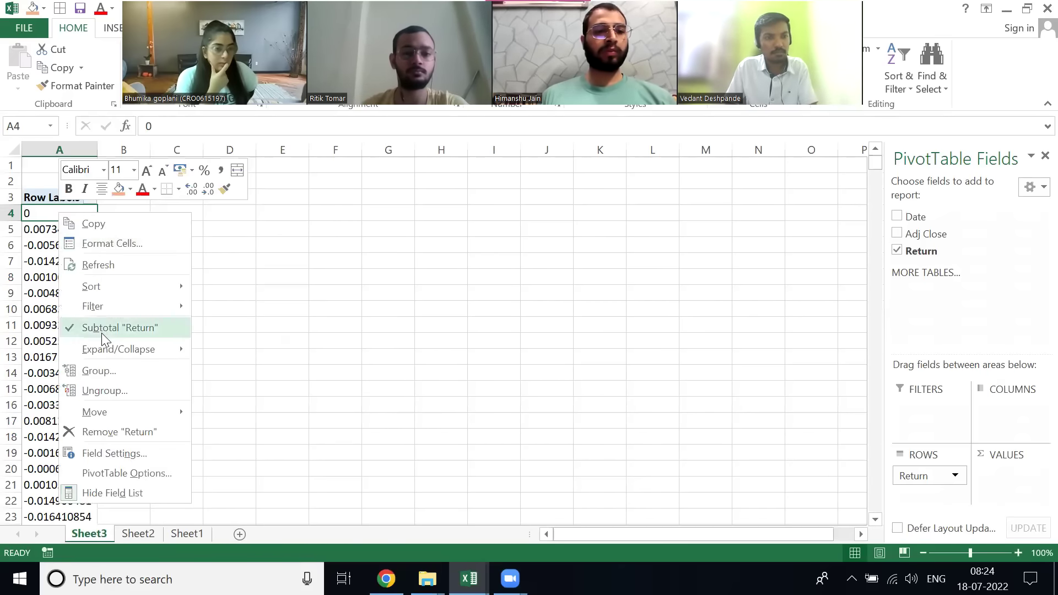
left_click(109, 371)
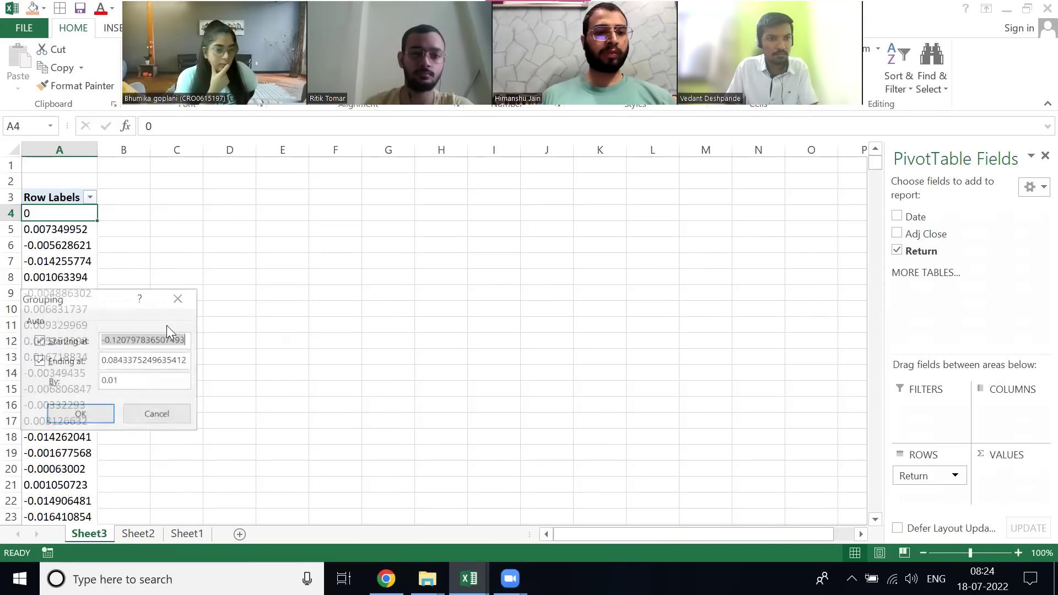
left_click(147, 387)
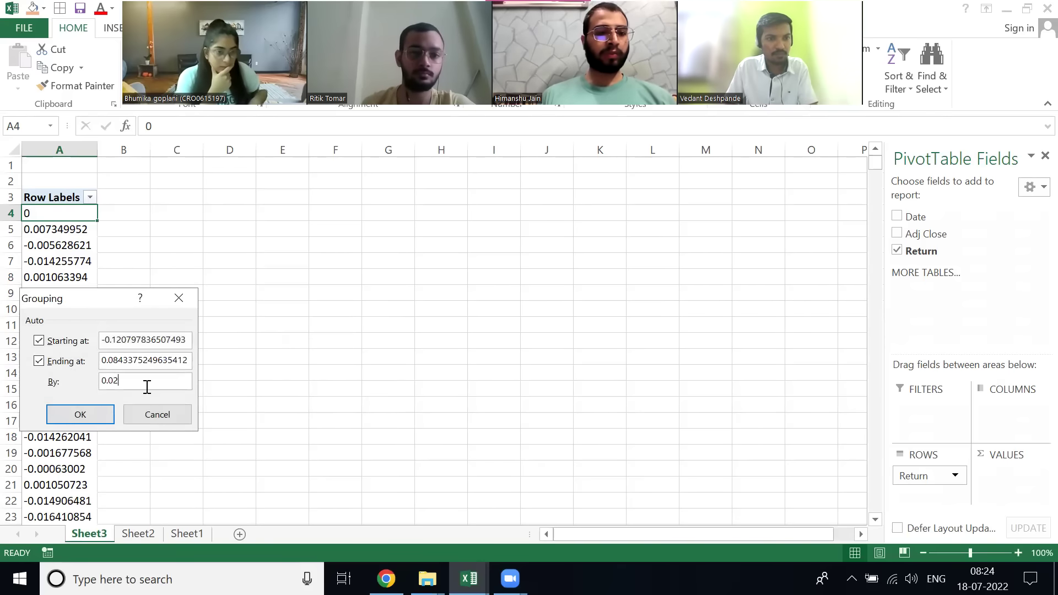
key("Return")
left_click_drag(149, 215, 153, 371)
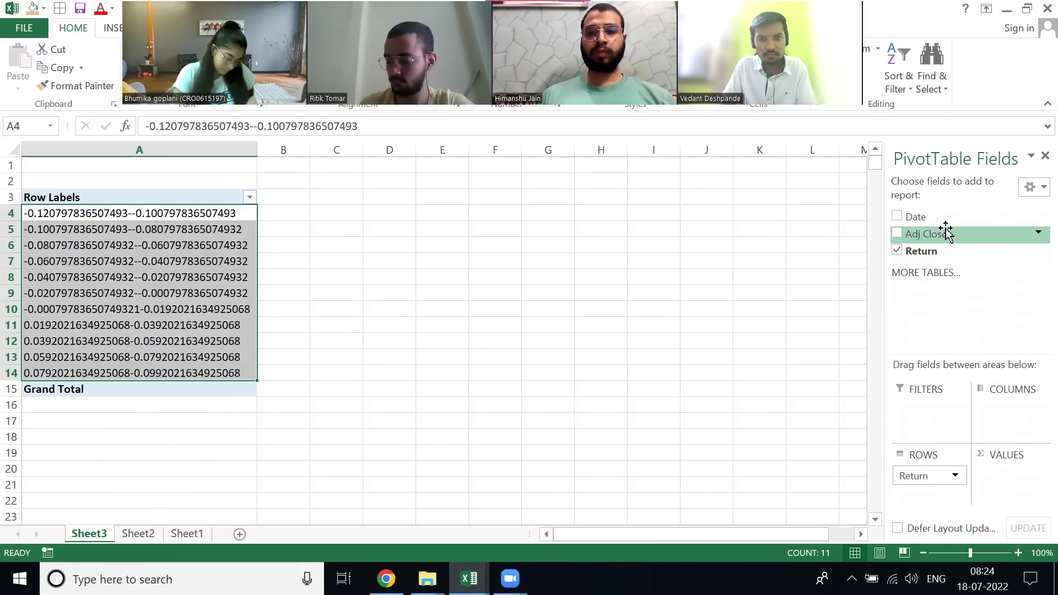
left_click_drag(946, 251, 992, 483)
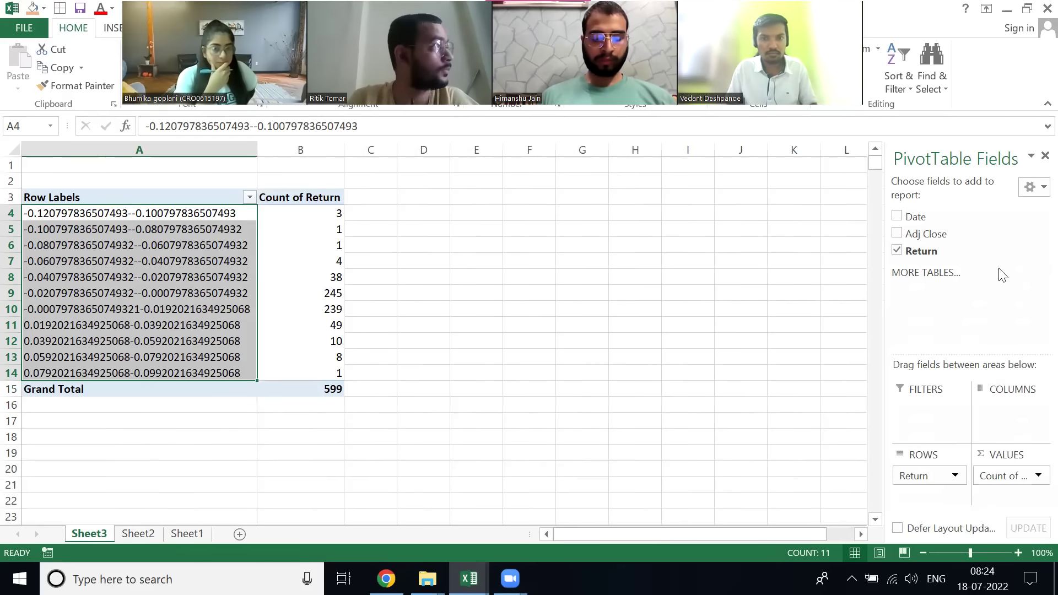
- Examine the return counts of the three most negative intervals in rows 4 to 6
left_click(267, 215)
key("Down")
key("Down")
key("Up")
key("Up")
key("Up")
key("Up")
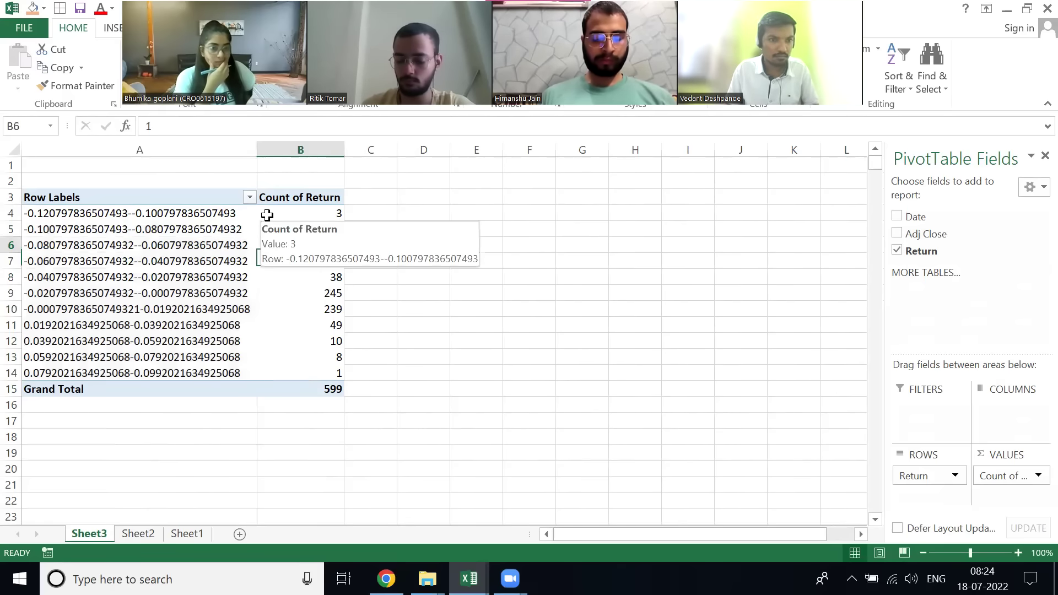
key("ctrl+shift+Down")
key("Up")
key("Down")
key("Down")
key("Up")
key("Down")
key("shift+space")
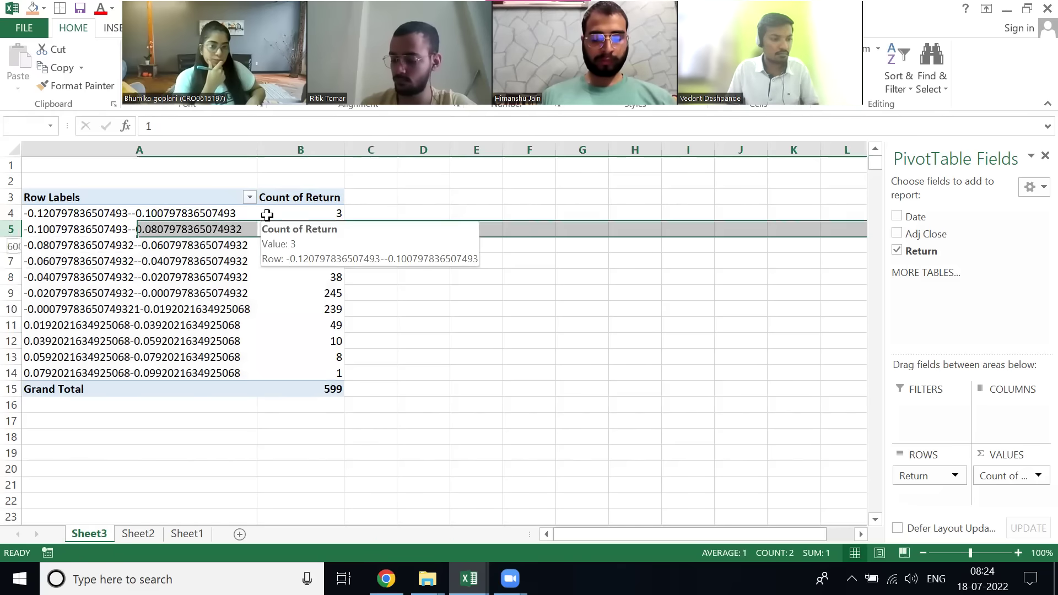
key("shift+Up")
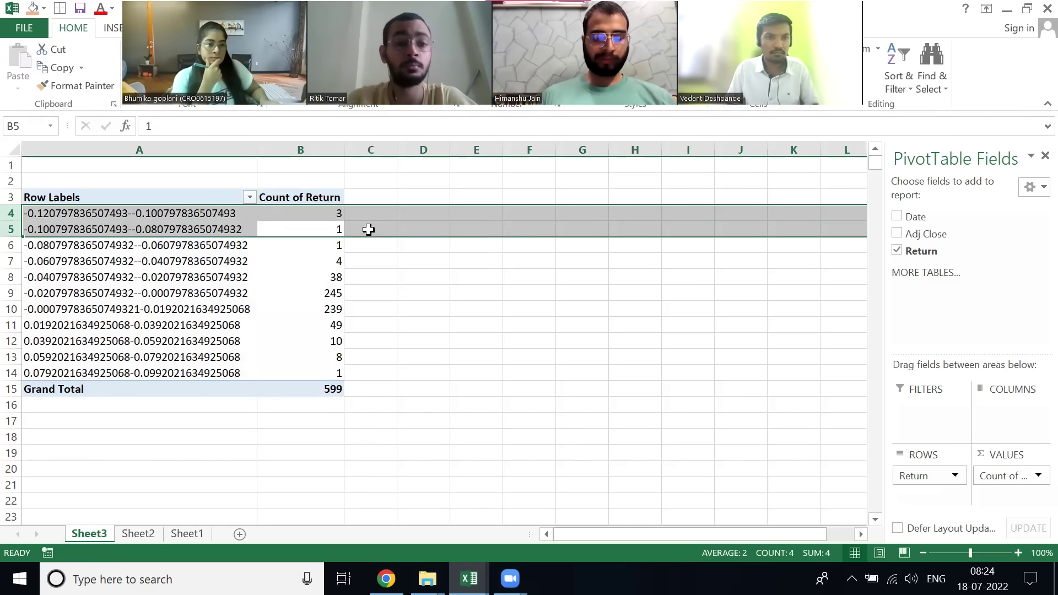
key("Up")
key("shift+space")
key("shift+Down")
key("shift+Down")
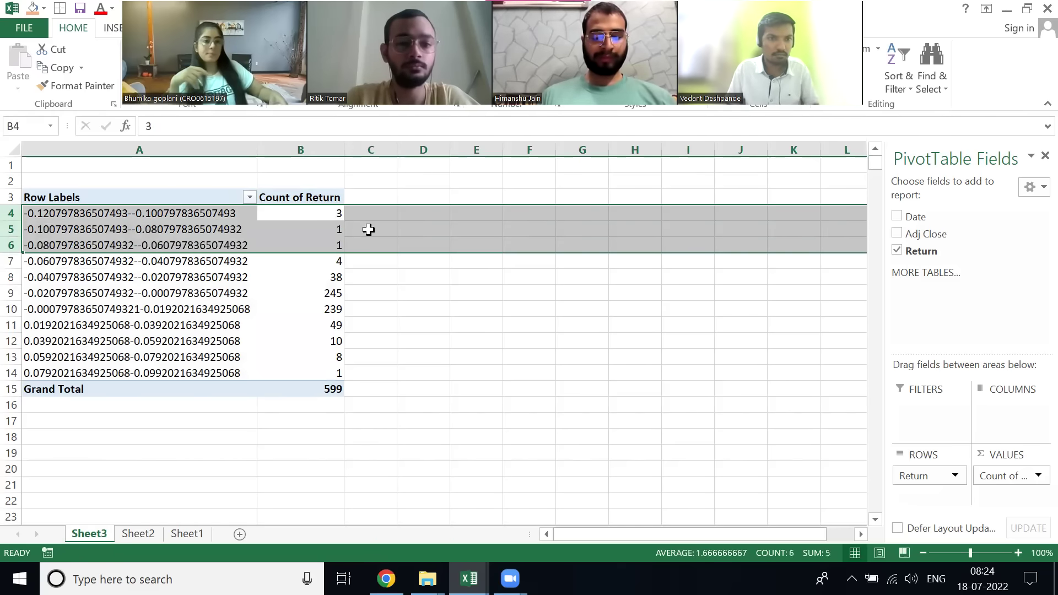
- Examine the return counts of the two highest intervals in rows 13 and 14
key("Down")
key("Down")
key("Down")
key("Down")
key("Down")
key("Down")
key("Down")
key("Down")
key("Down")
key("Down")
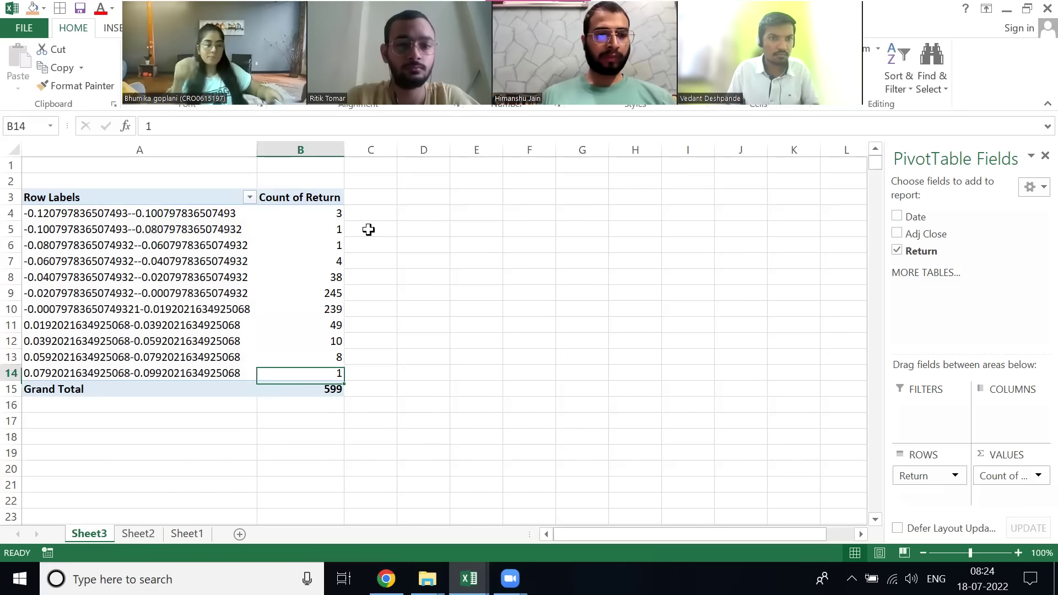
key("shift+space")
key("shift+Up")
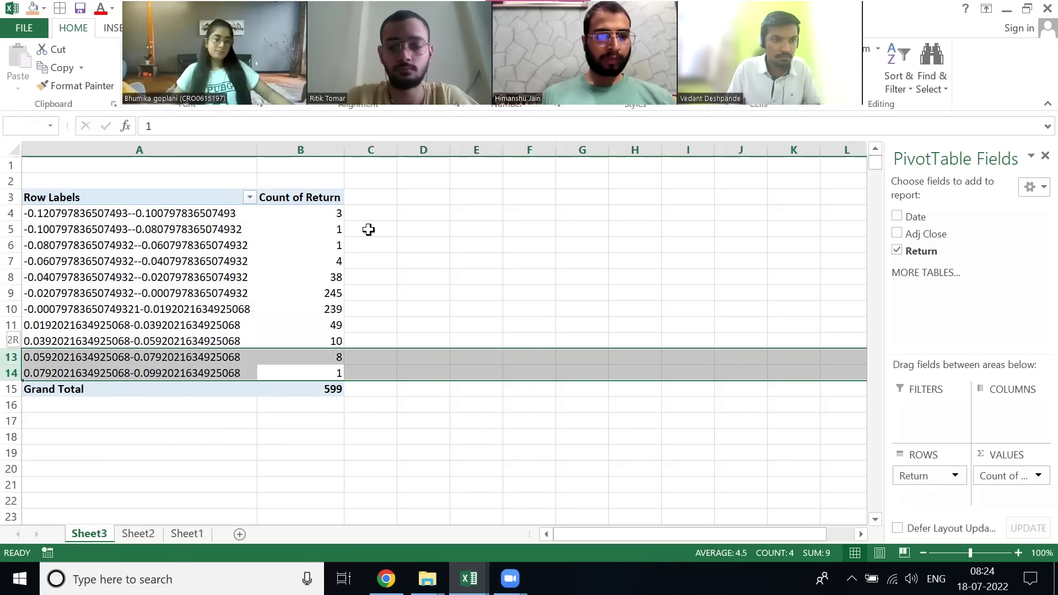
- Select rows 8 to 12 to examine how many returns fall in the central intervals
key("Up")
key("Up")
key("shift+space")
key("shift+Up")
key("shift+Up")
key("shift+Up")
key("shift+Up")
key("shift+Up")
key("shift+Down")
key("shift+Up")
key("shift+Down")
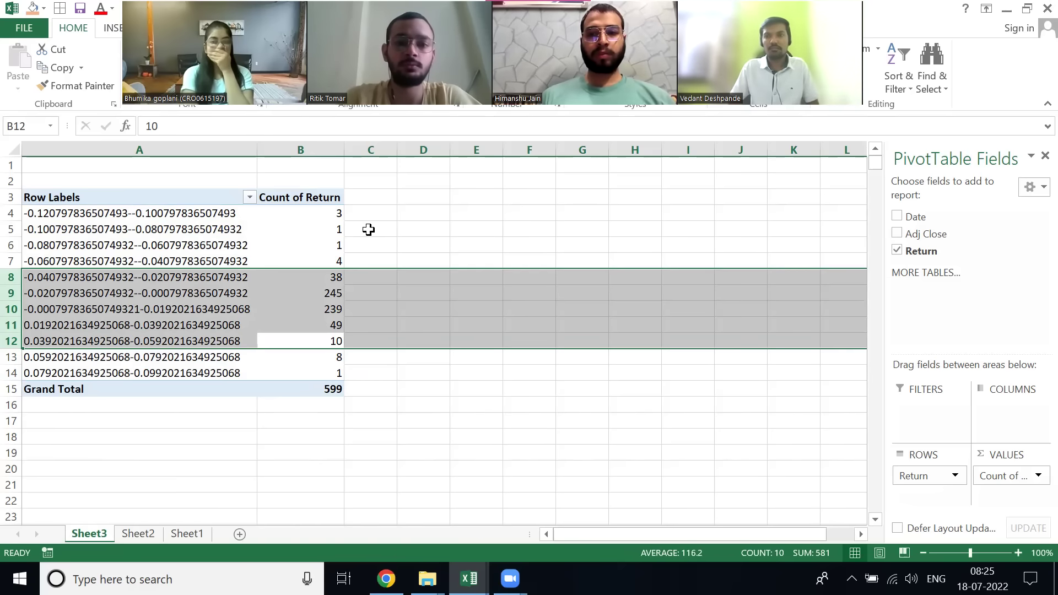
- Select rows 4 to 7 to examine the counts of the large negative return intervals
key("Up")
key("Up")
key("Up")
key("Up")
key("Up")
key("shift+space")
key("shift+Up")
key("shift+Up")
key("shift+Up")
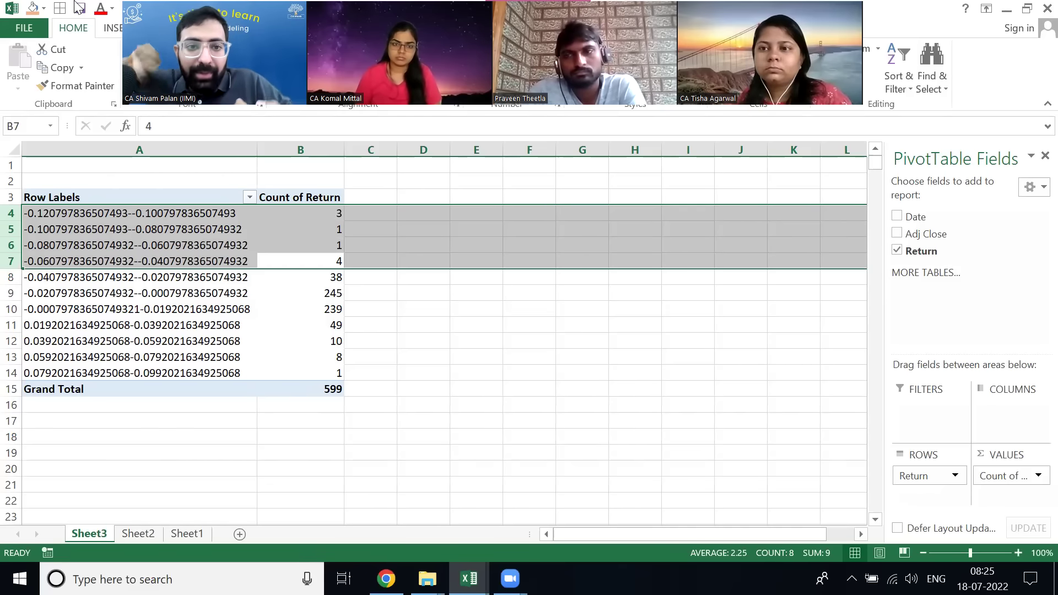
key("Up")
key("Up")
key("Up")
key("shift+space")
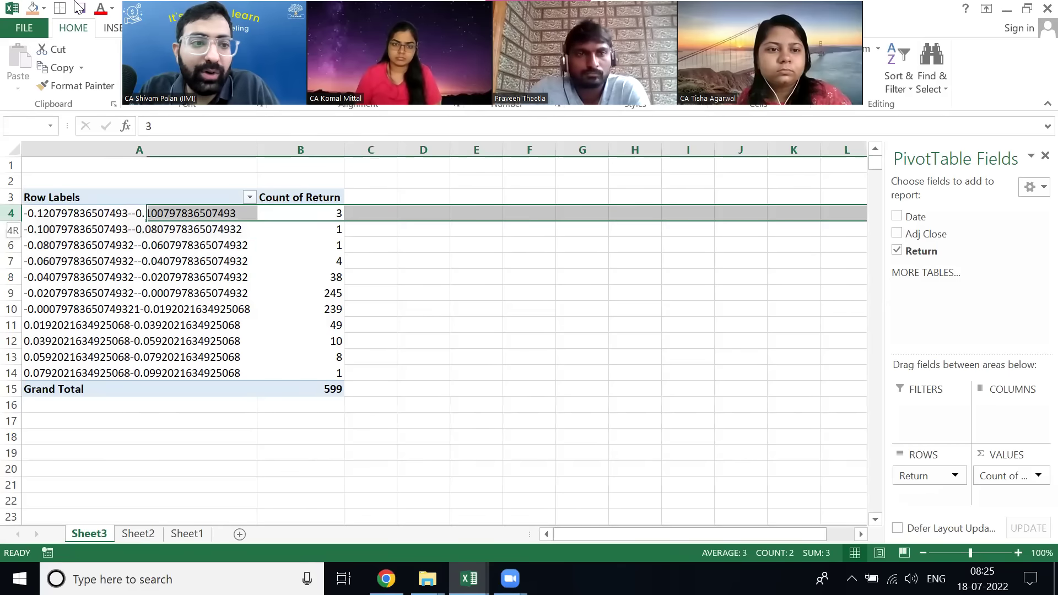
key("shift+Down")
key("shift+Down")
key("shift+Down")
- Select rows 12 to 14 to examine the counts of the large positive return intervals
key("Down")
key("ctrl+Down")
key("Up")
key("shift+space")
key("shift+Up")
key("shift+Up")
- Examine the counts of the intervals around zero, selecting rows 8 to 10 and rows 9 to 10
key("Up")
key("Up")
key("Up")
key("Up")
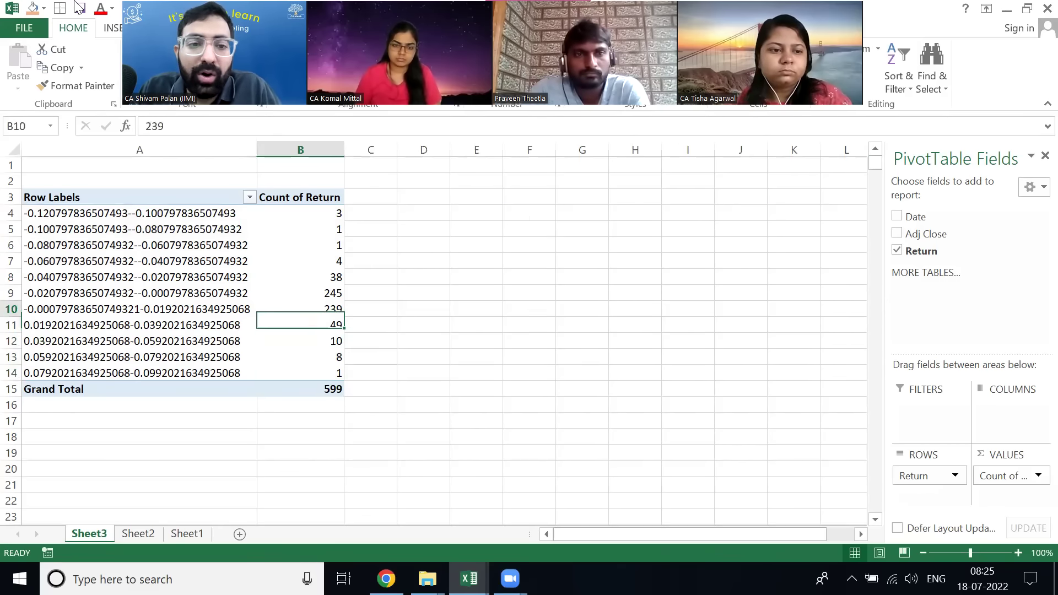
key("shift+space")
key("shift+Up")
key("shift+Up")
key("shift+Up")
key("shift+Down")
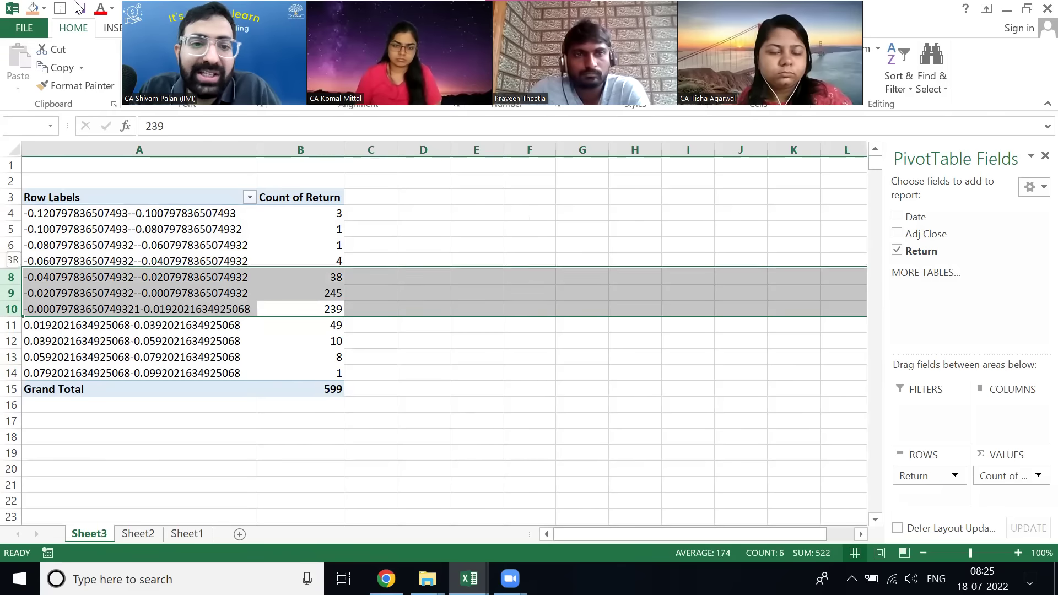
key("Down")
key("Up")
key("shift+space")
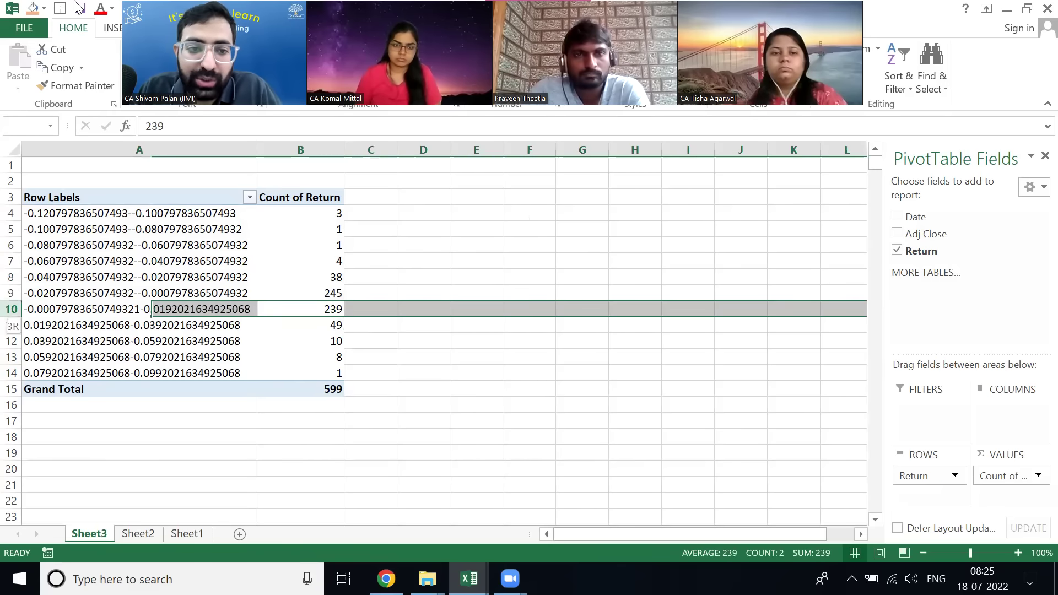
key("shift+Up")
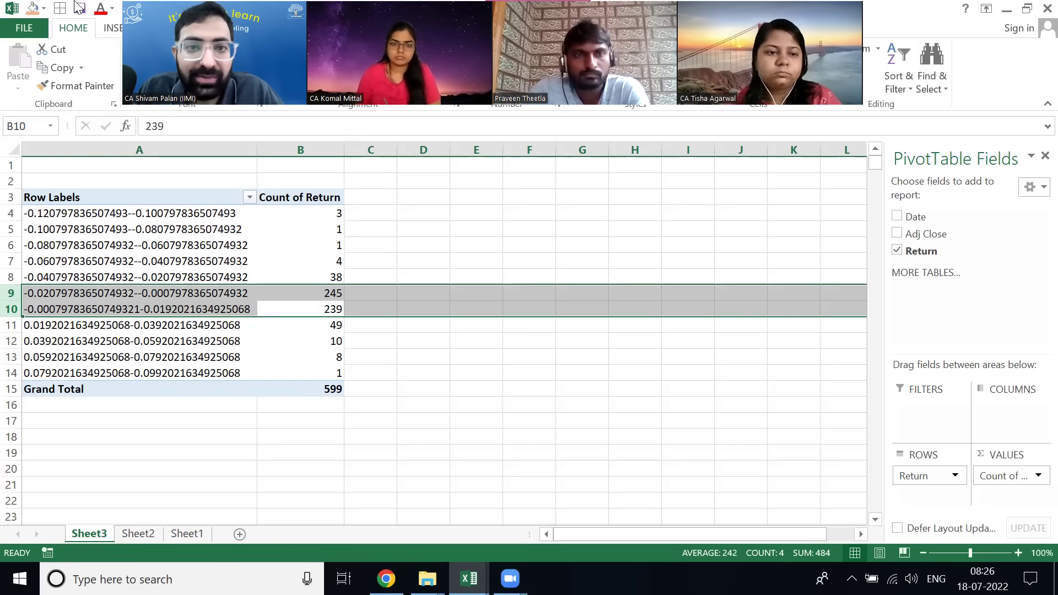
key("Down")
key("Up")
key("Right")
key("Left")
key("Up")
key("Up")
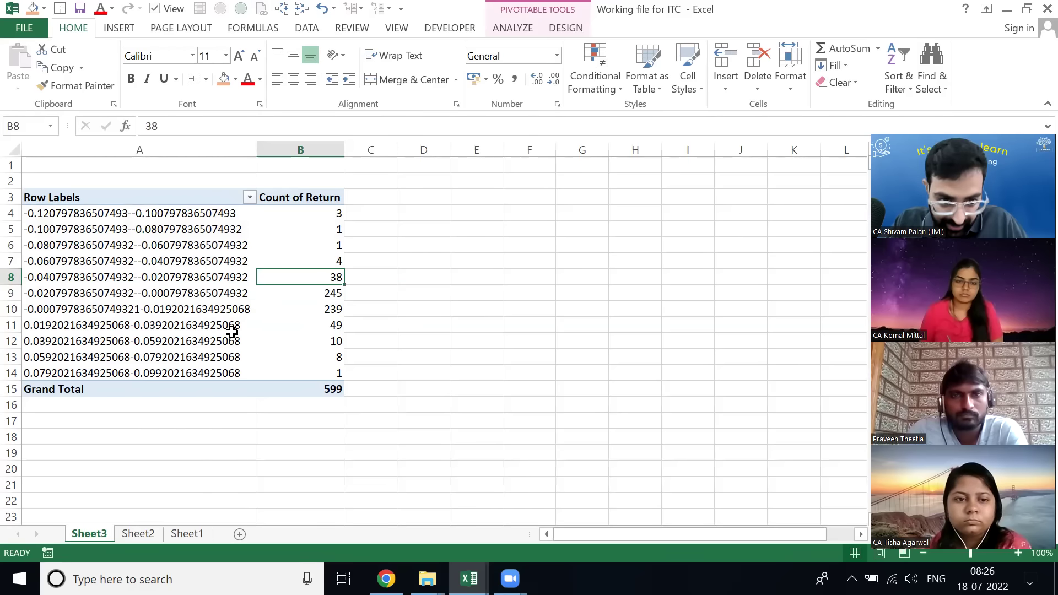
- Insert a clustered column PivotChart based on the whole PivotTable of return counts
key("ctrl+a")
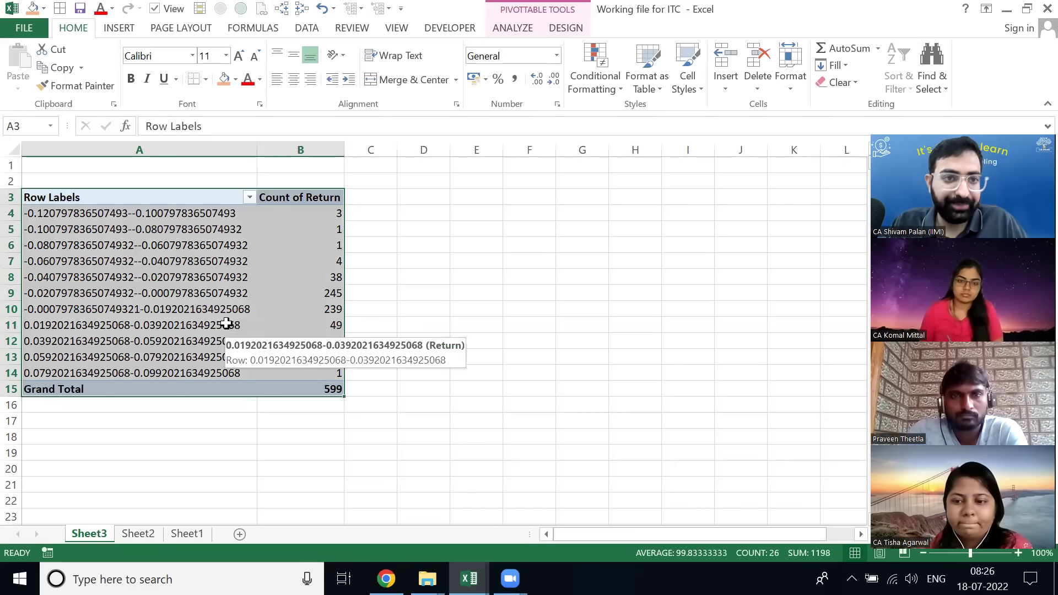
left_click(119, 28)
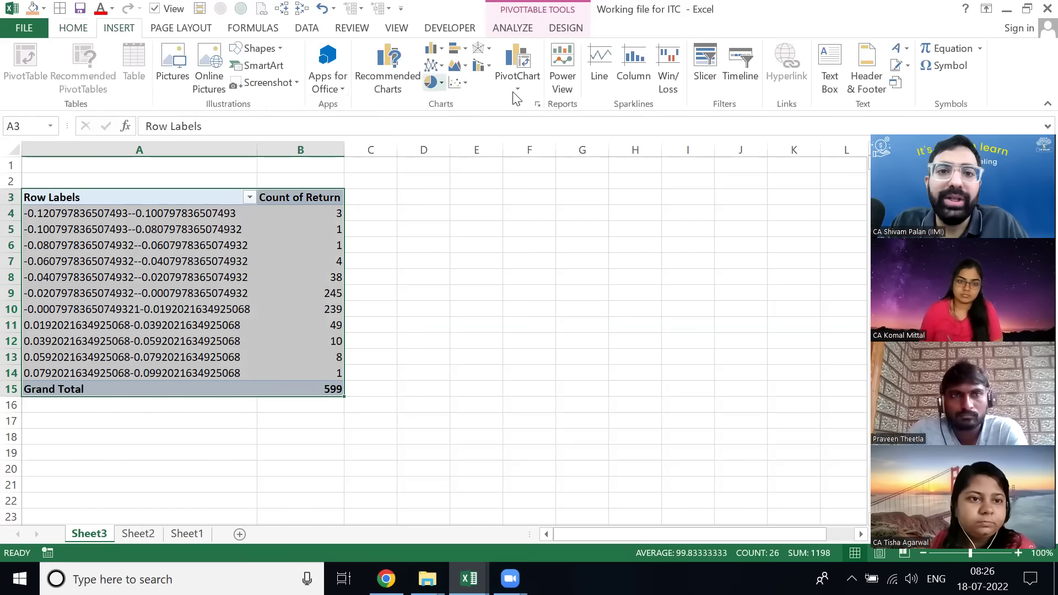
left_click(538, 105)
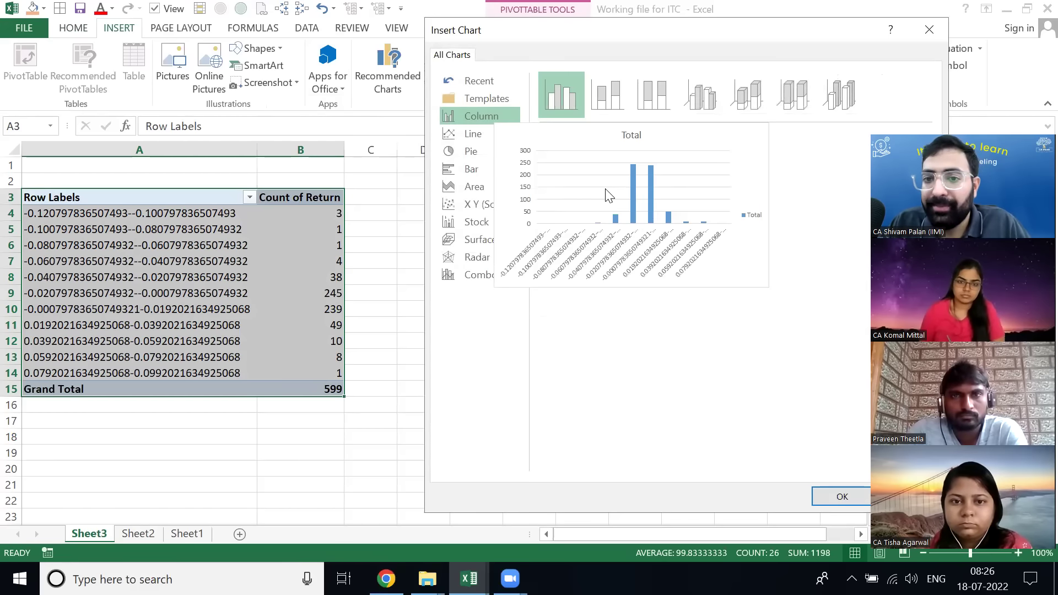
left_click(841, 496)
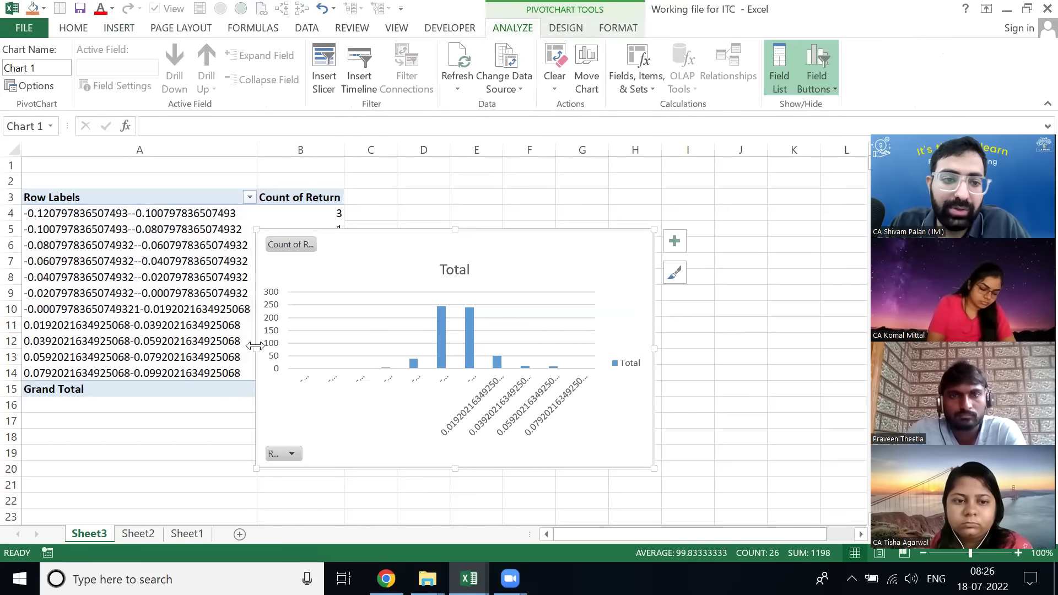
- Enlarge the PivotChart of return counts so it spans from column A to column I and reaches the sheet's first row
left_click_drag(257, 348, 78, 348)
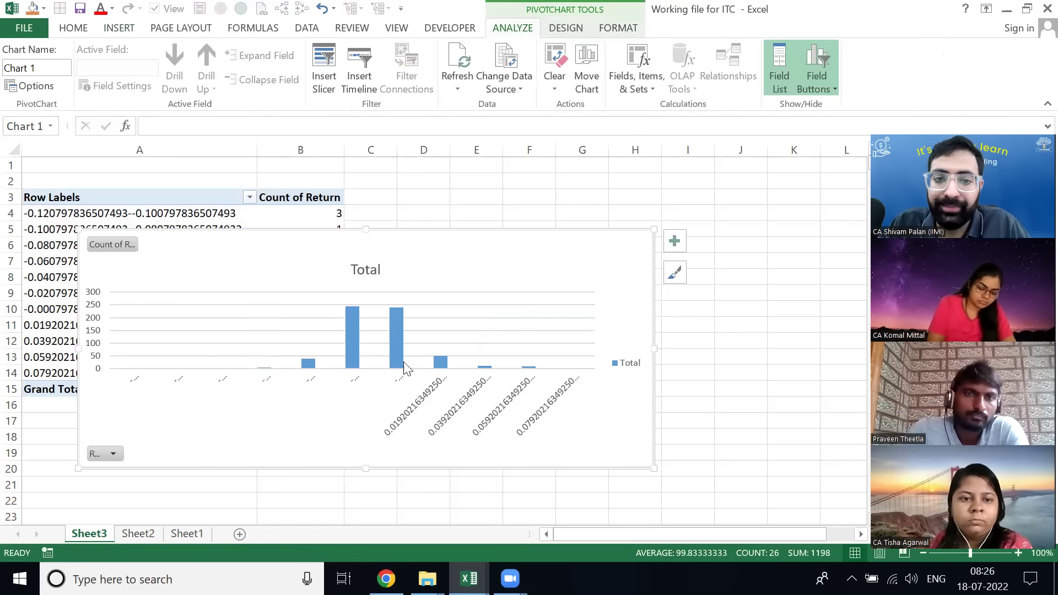
left_click_drag(654, 229, 720, 158)
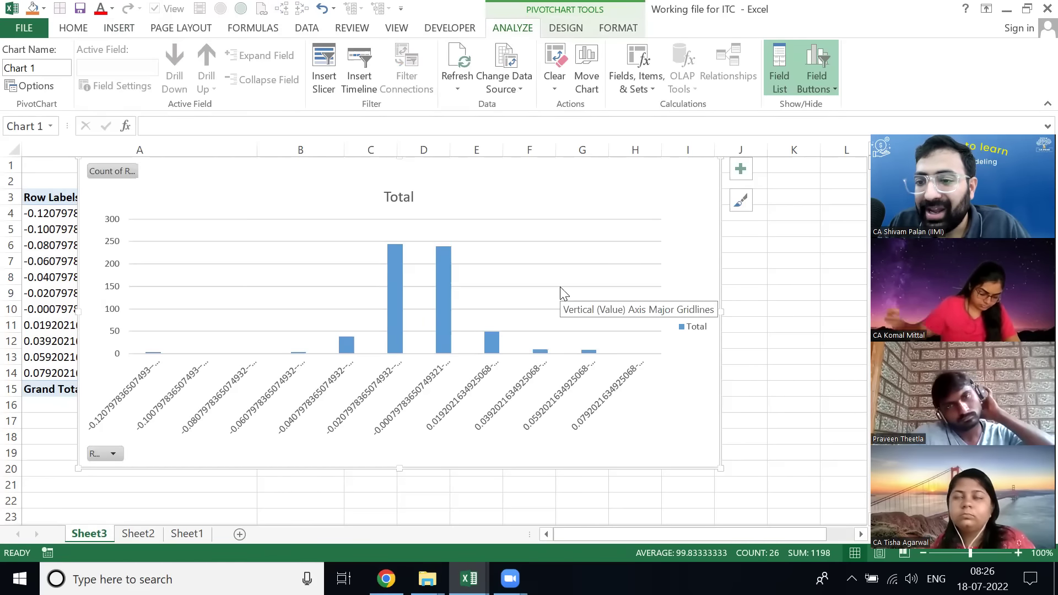
left_click_drag(975, 131, 940, 3)
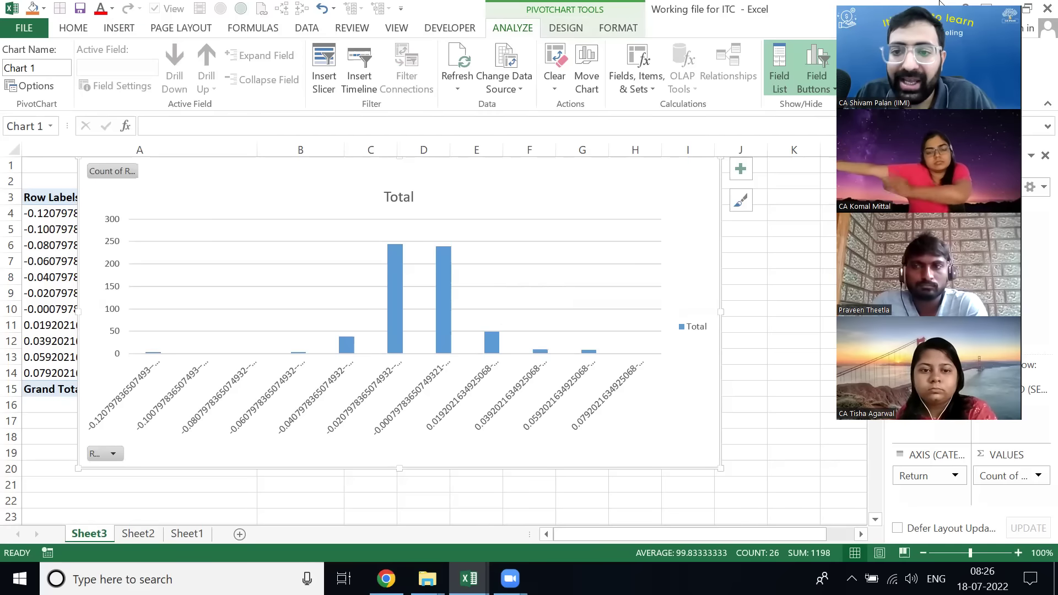
- Examine the Date, Adj Close and Return data on Sheet2, including the full extent of the Adj Close column
left_click(748, 372)
key("ctrl+Page_Down")
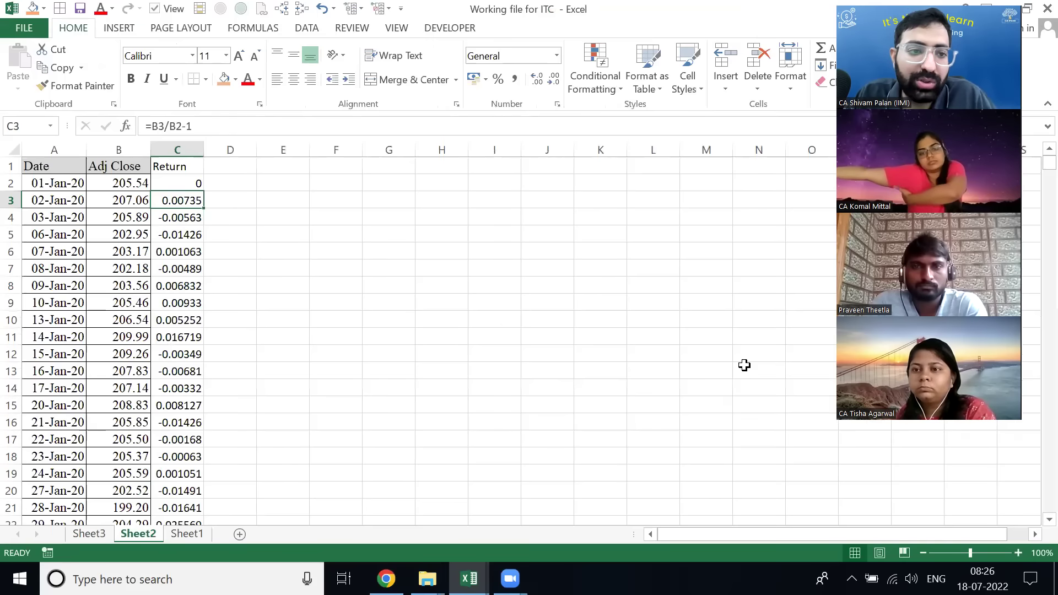
key("Left")
key("Up")
key("Up")
key("ctrl+shift+Down")
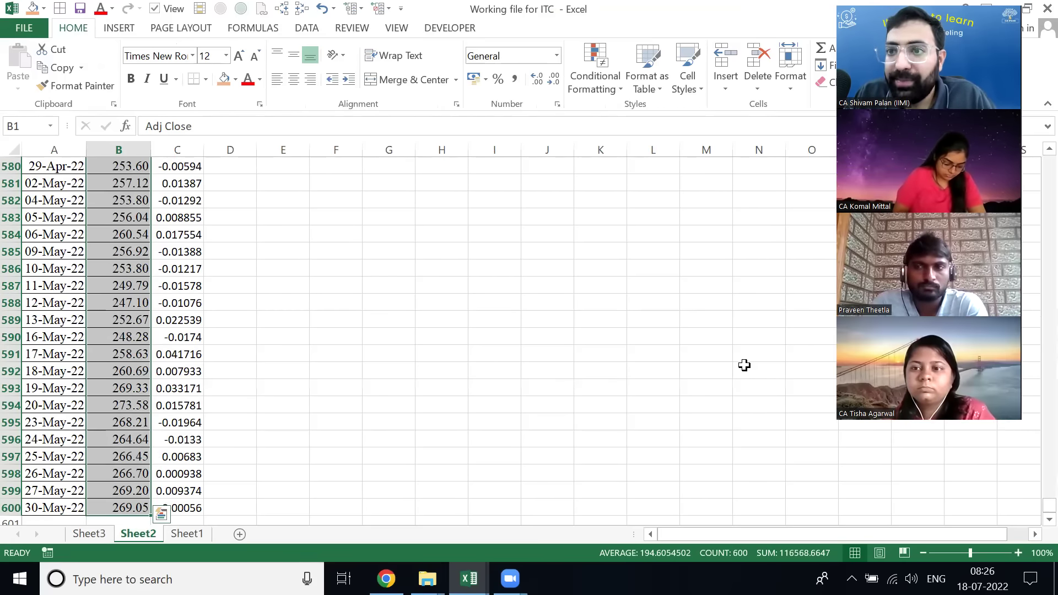
key("Down")
key("Right")
key("Up")
key("Left")
key("Down")
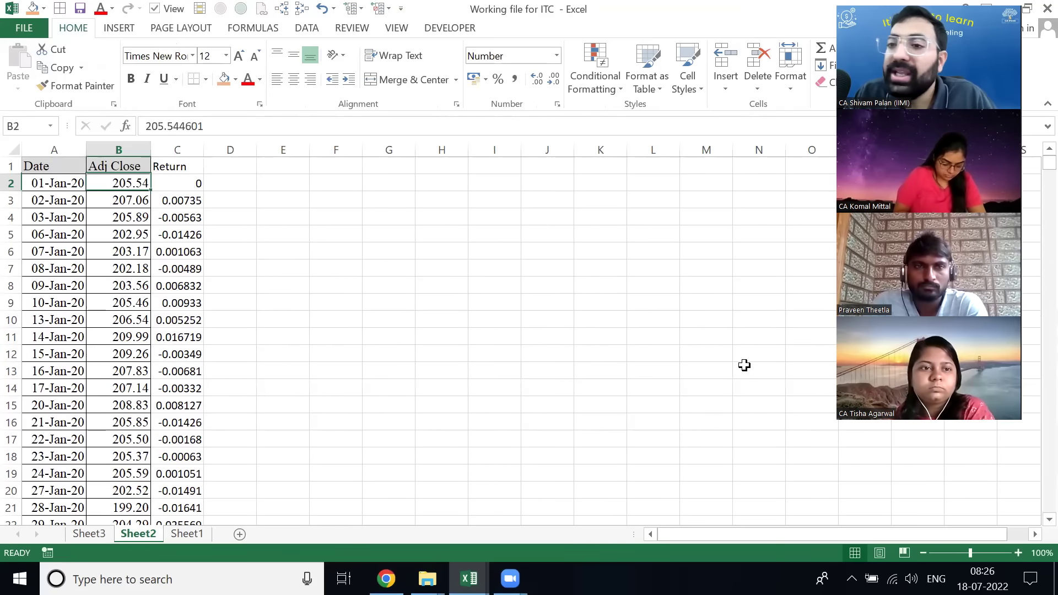
key("Down")
key("Down")
key("Left")
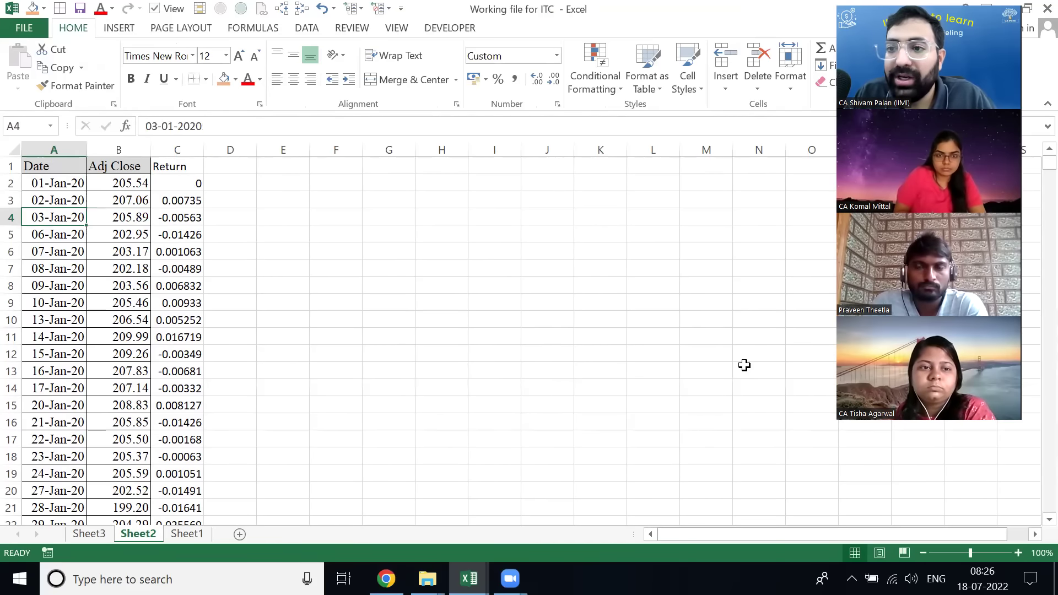
key("Up")
key("Right")
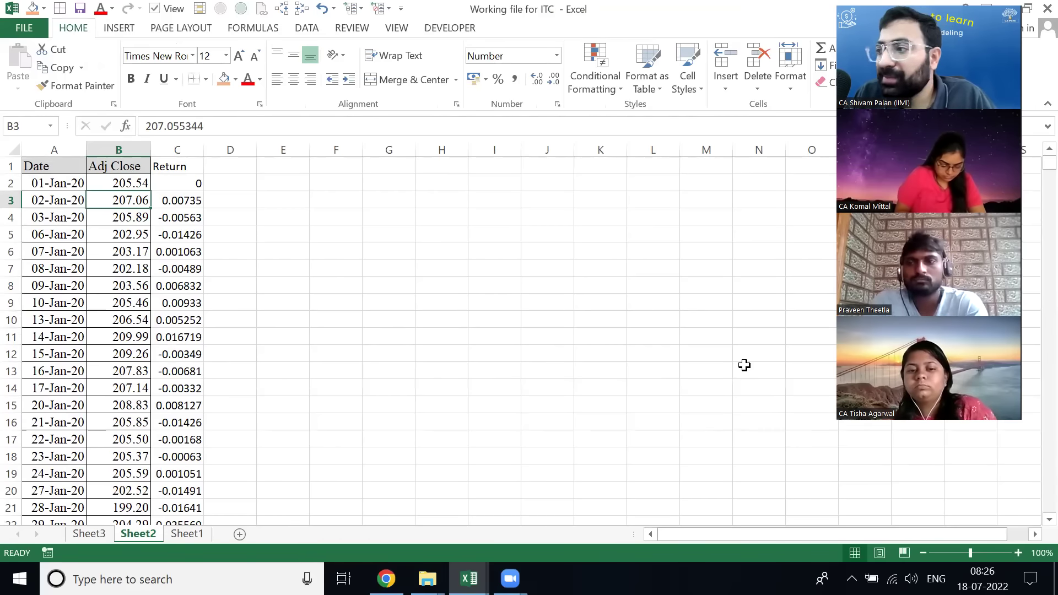
key("Up")
key("Up")
key("Left")
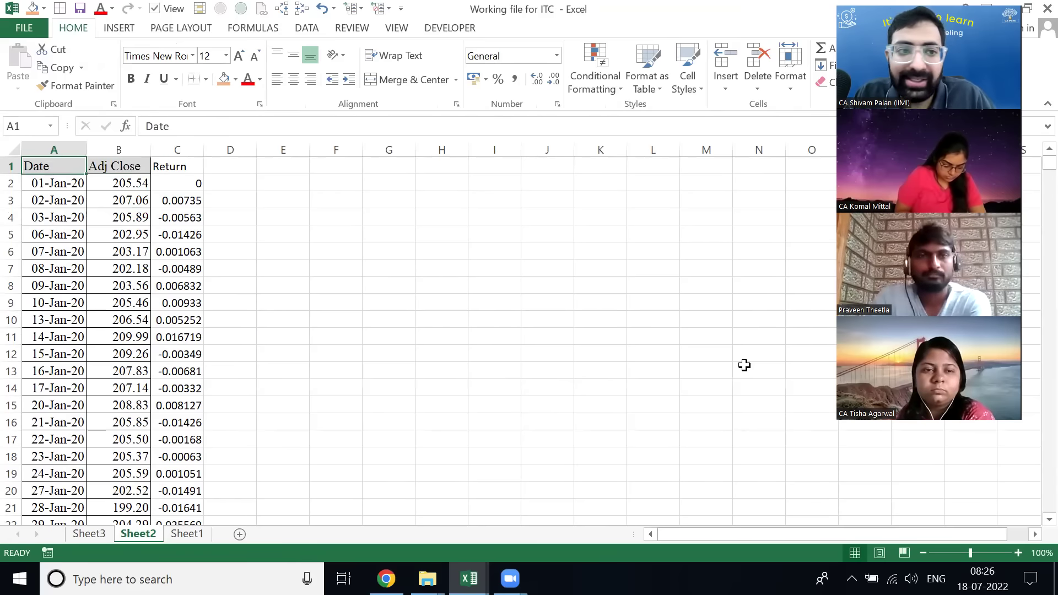
key("Down")
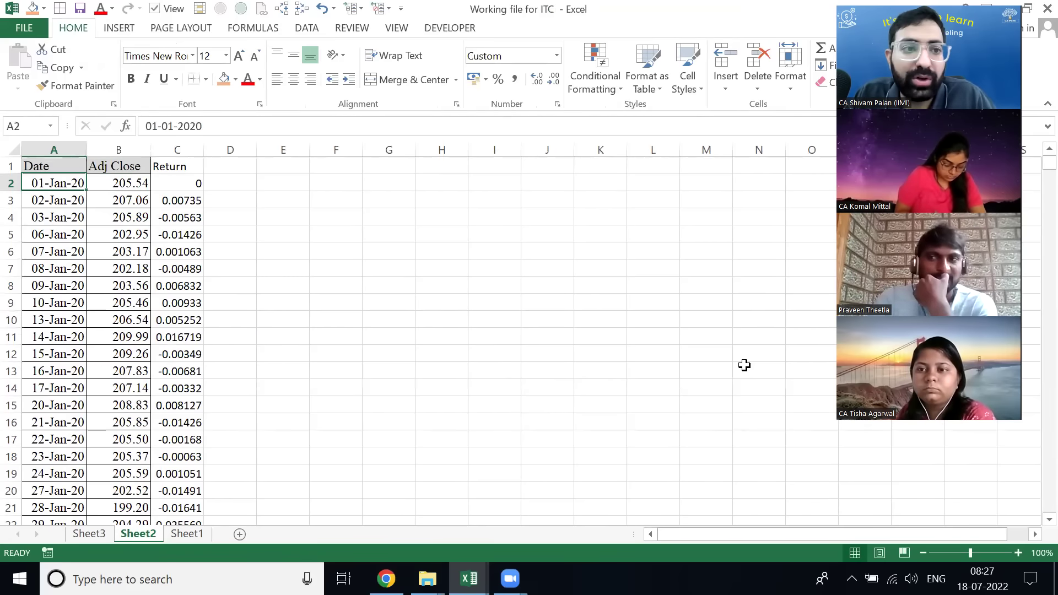
key("Up")
key("Right")
- Move the PivotChart on Sheet3 beside the PivotTable so the interval labels and counts are uncovered
key("ctrl+Page_Up")
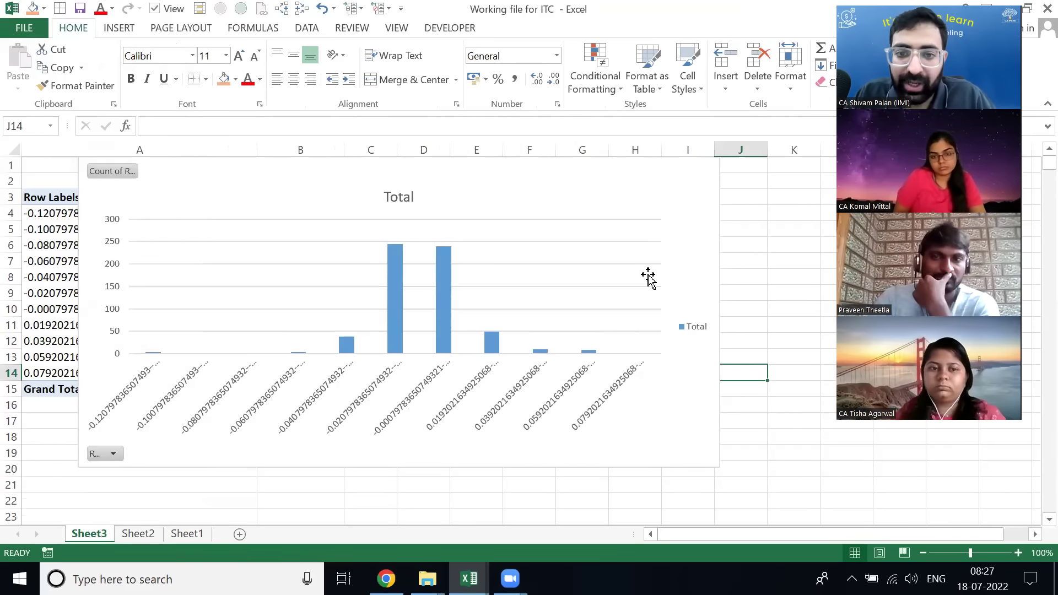
left_click_drag(676, 274, 817, 291)
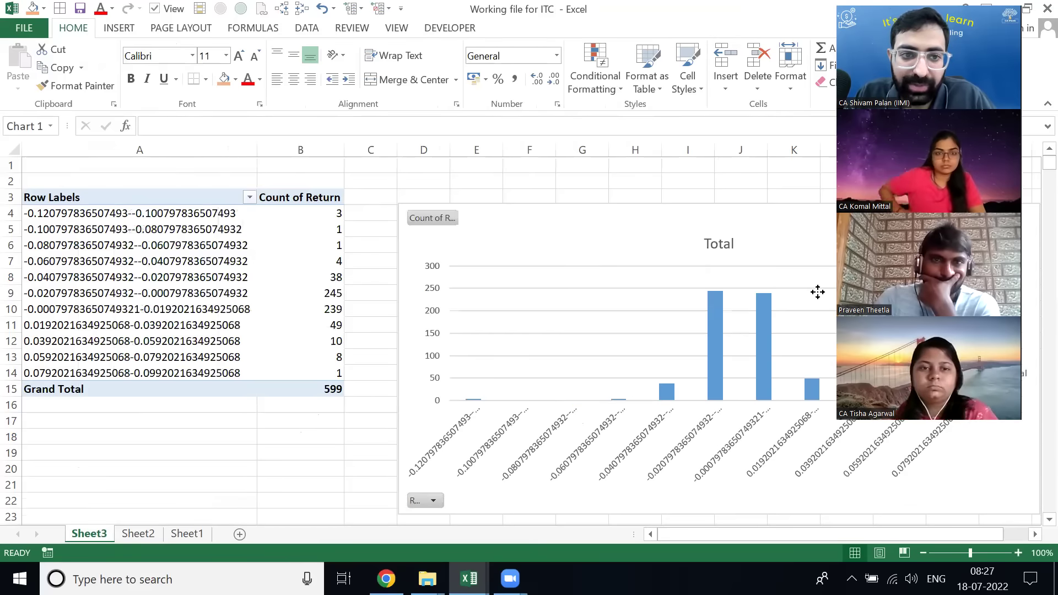
left_click(349, 294)
- Create a PivotTable on a new worksheet from the Date, Adj Close and Return data on Sheet2, rows 1 to 600
key("ctrl+Page_Down")
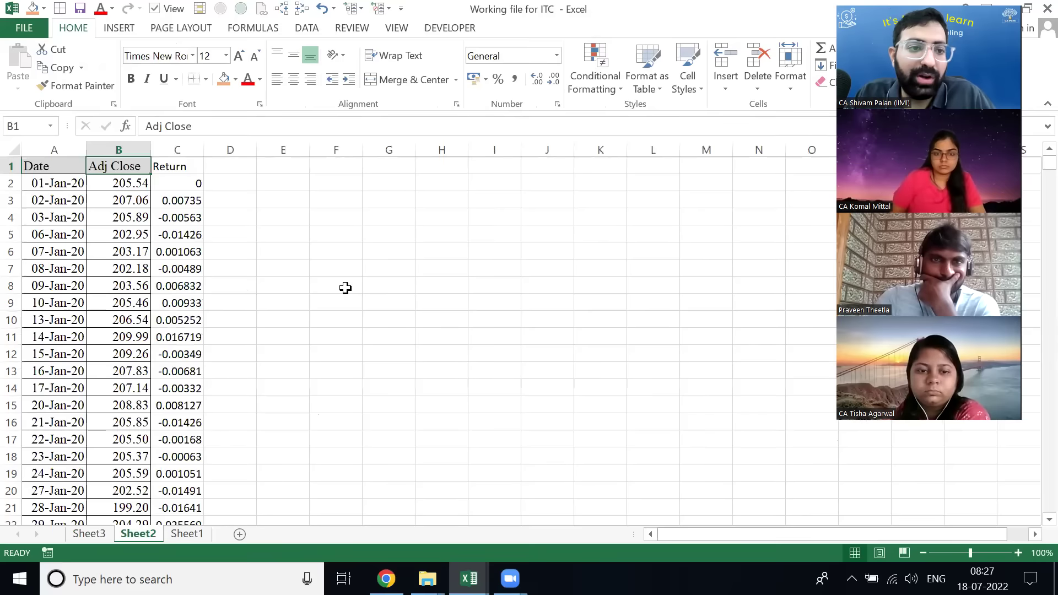
key("Left")
key("shift+Right")
key("shift+Right")
key("ctrl+shift+Down")
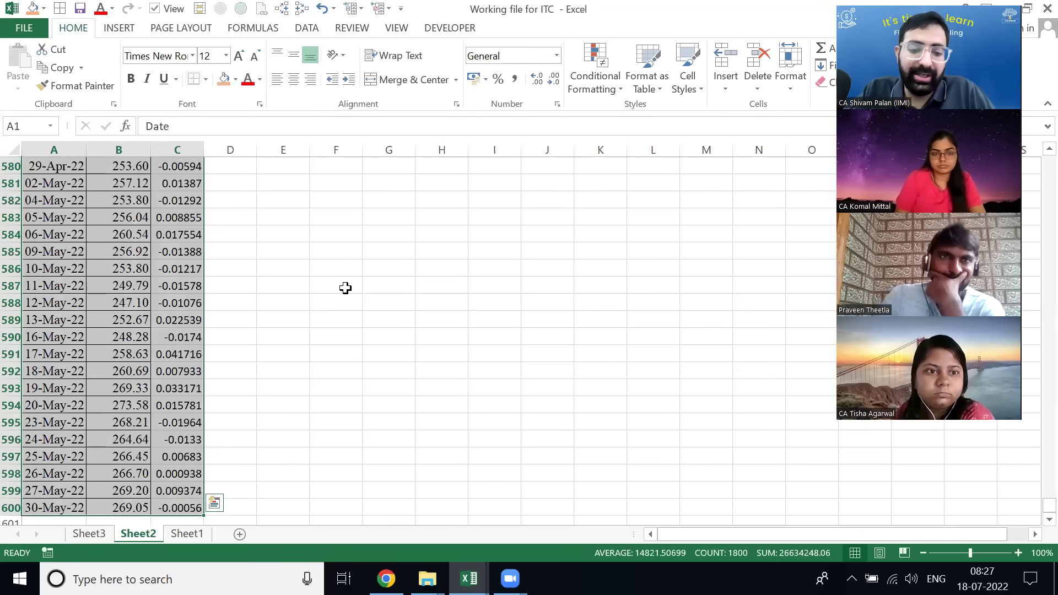
key("alt+n")
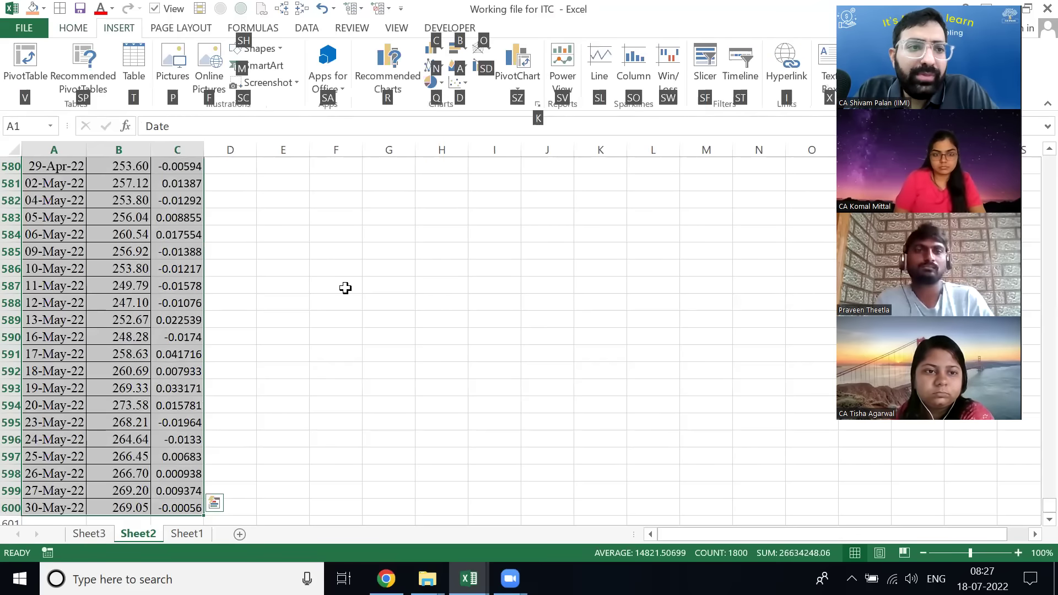
key("v")
key("Return")
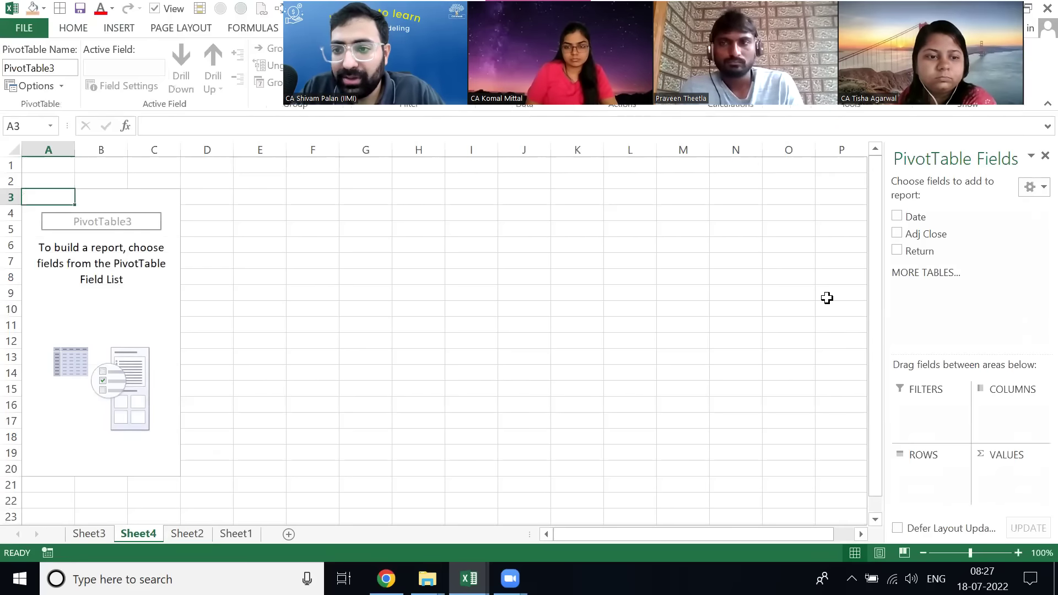
- Replace Return with Adj Close as the row field of the new PivotTable
left_click_drag(920, 251, 908, 477)
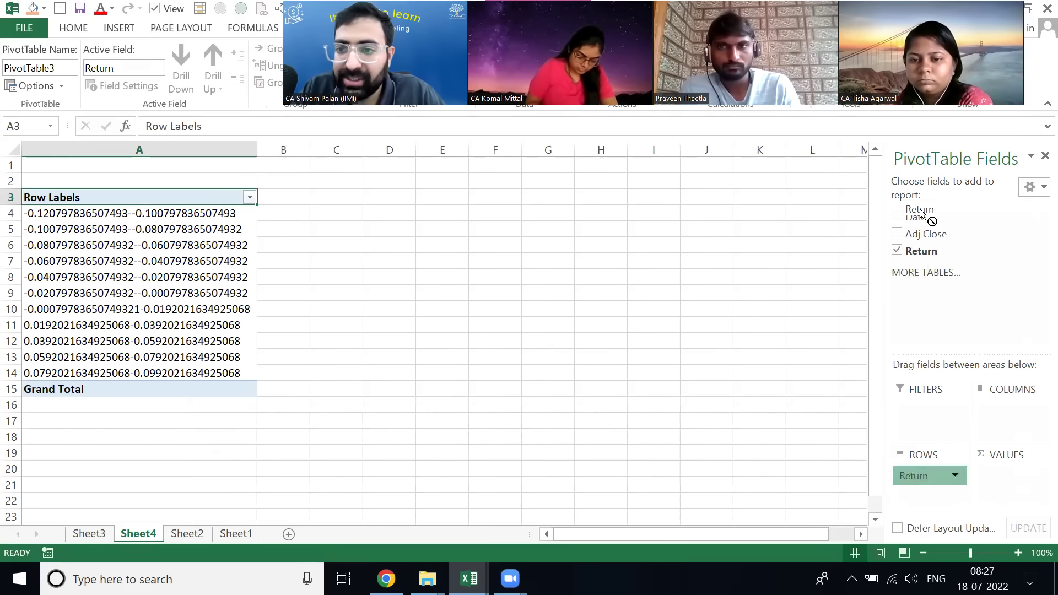
left_click(897, 250)
left_click_drag(921, 234, 926, 477)
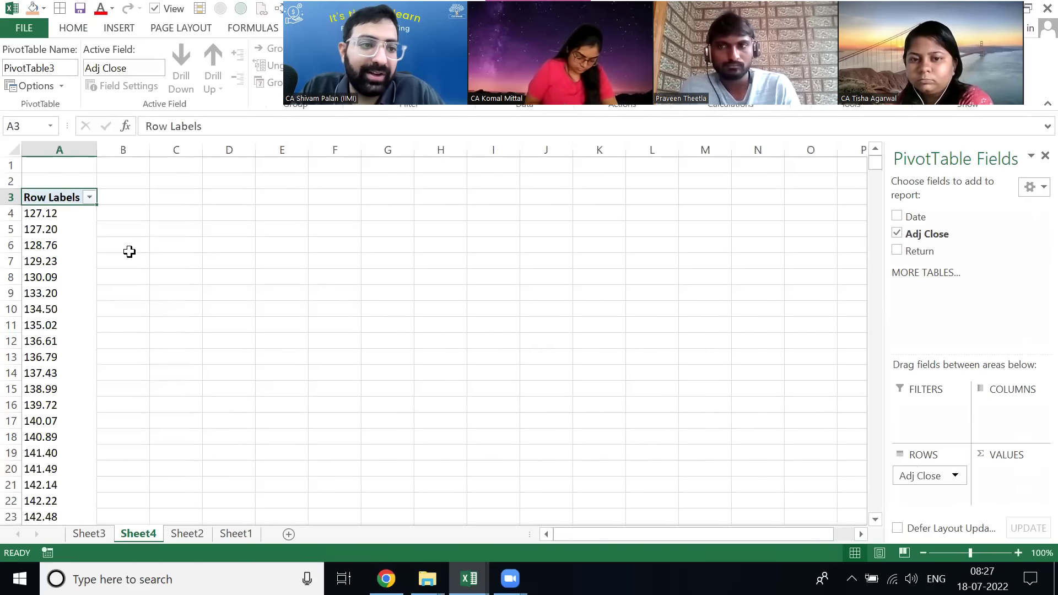
- Group the Adj Close row labels into intervals of 10
right_click(74, 218)
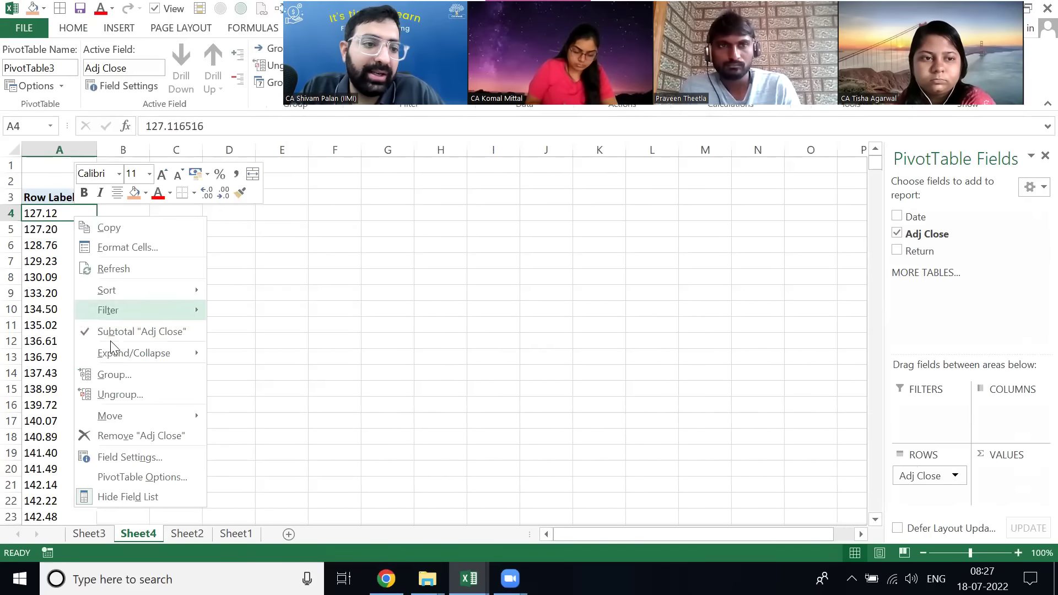
left_click(114, 375)
left_click(125, 380)
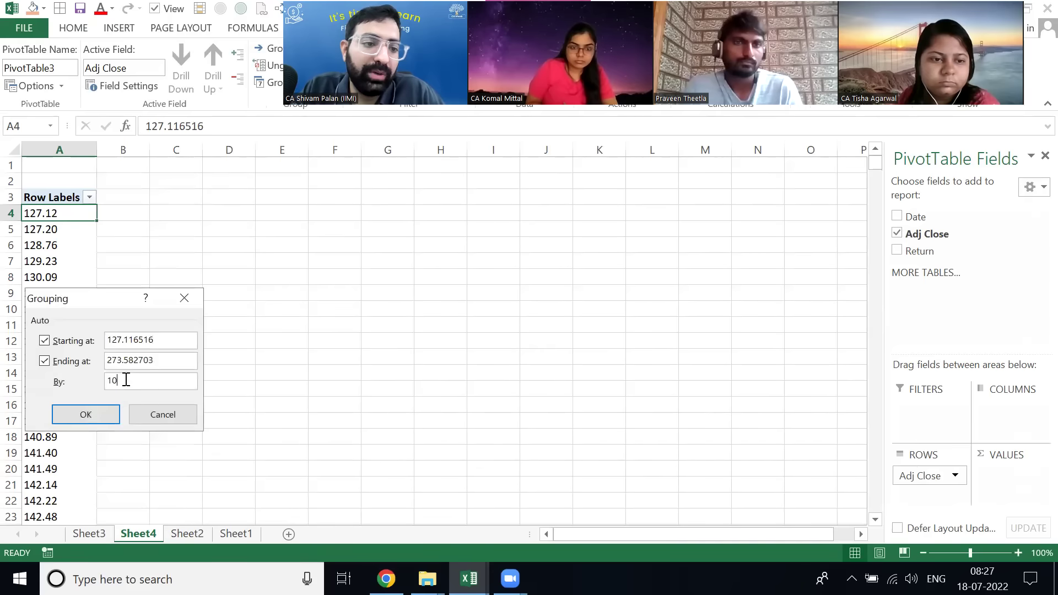
left_click(86, 416)
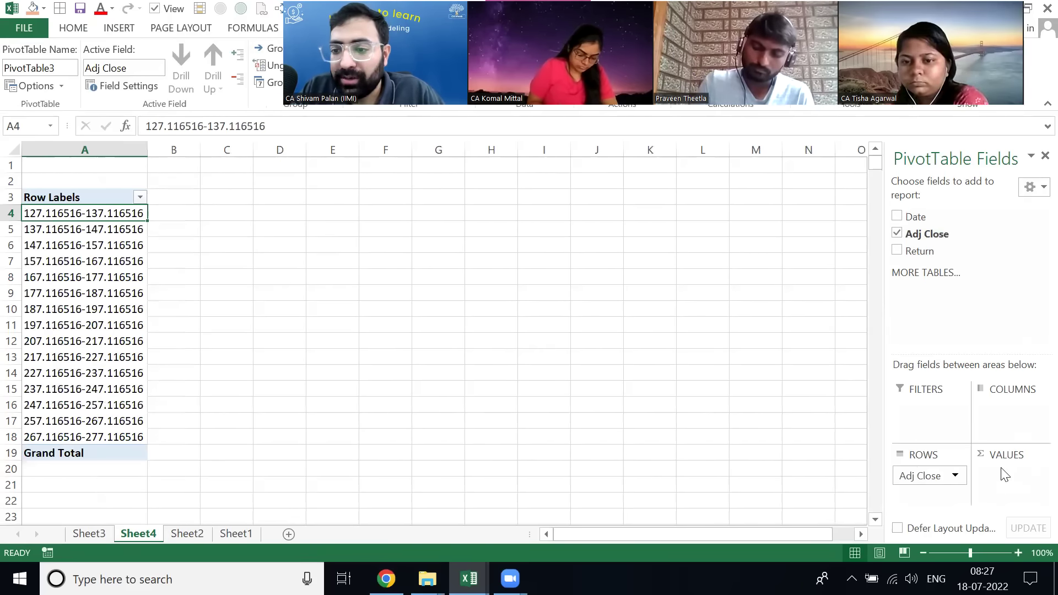
- Add Adj Close to the PivotTable's values as a count of prices per interval
left_click_drag(918, 236, 1004, 480)
left_click(245, 276)
key("ctrl+Up")
key("Left")
key("Down")
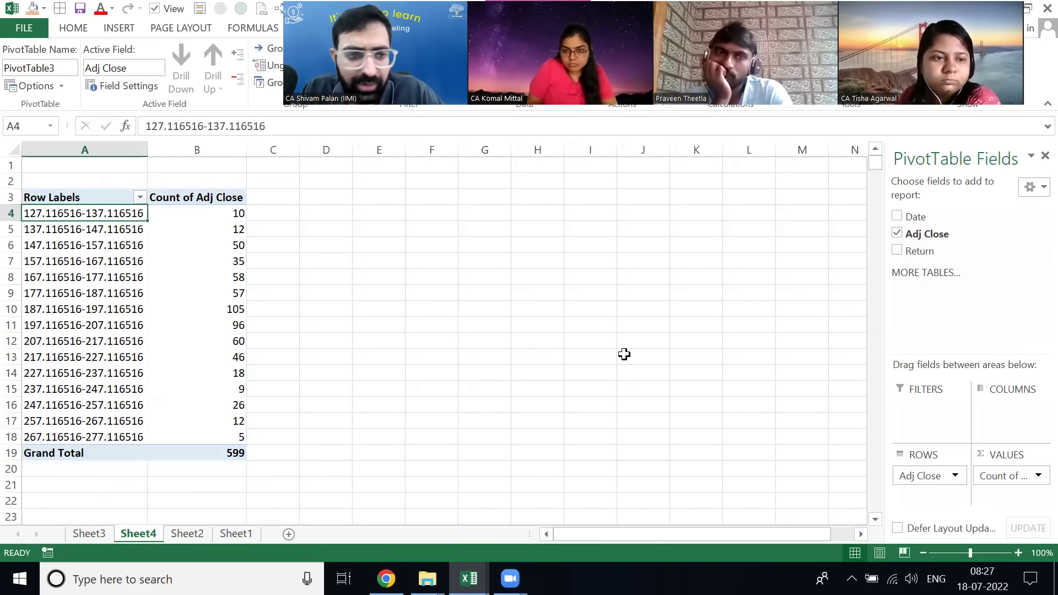
- Regroup the Adj Close row labels into intervals of 15
left_click(74, 313)
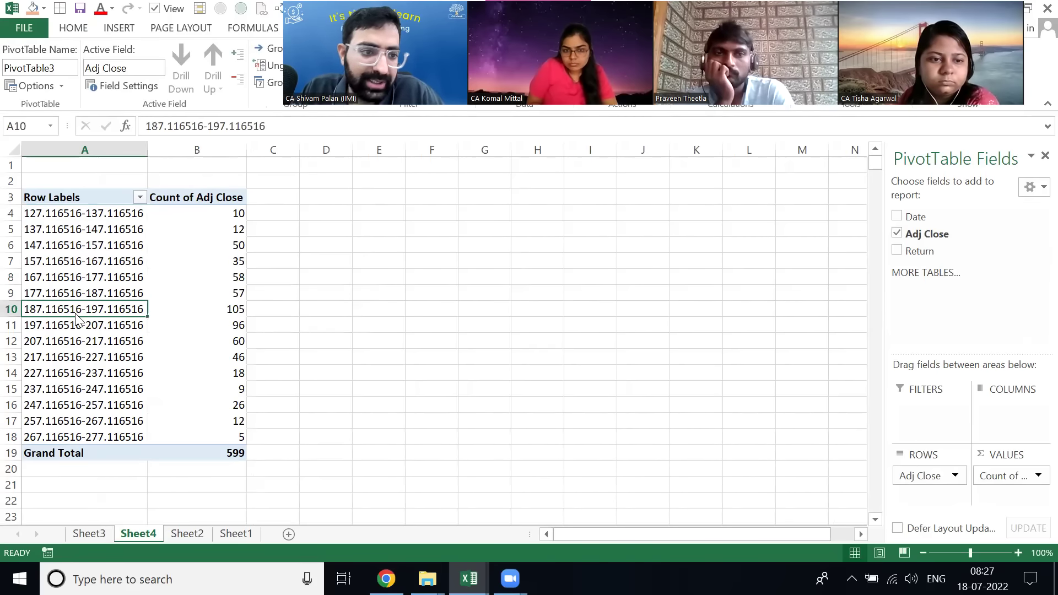
right_click(74, 312)
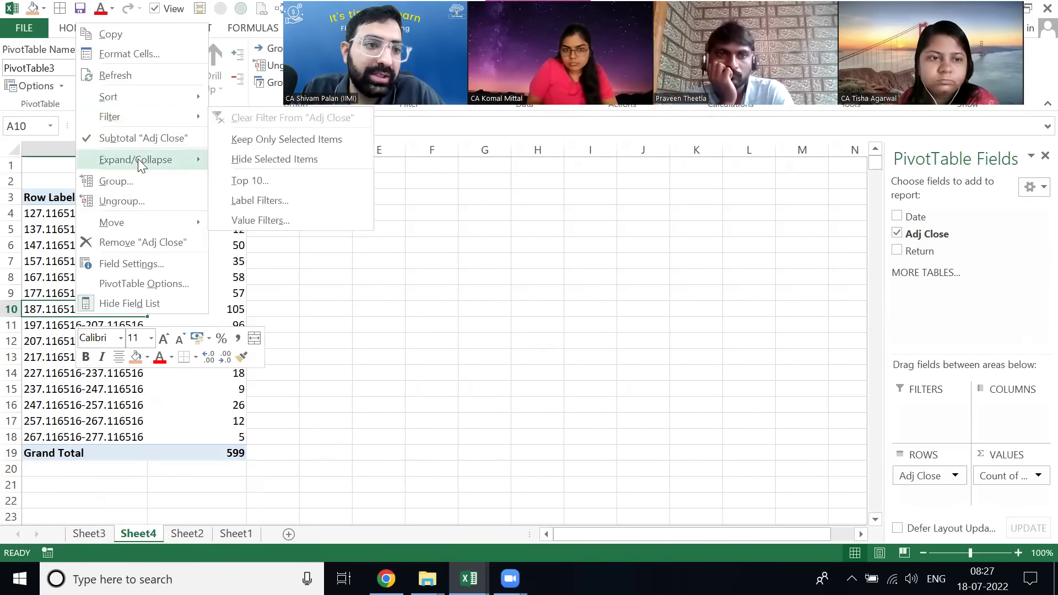
left_click(137, 180)
left_click(152, 182)
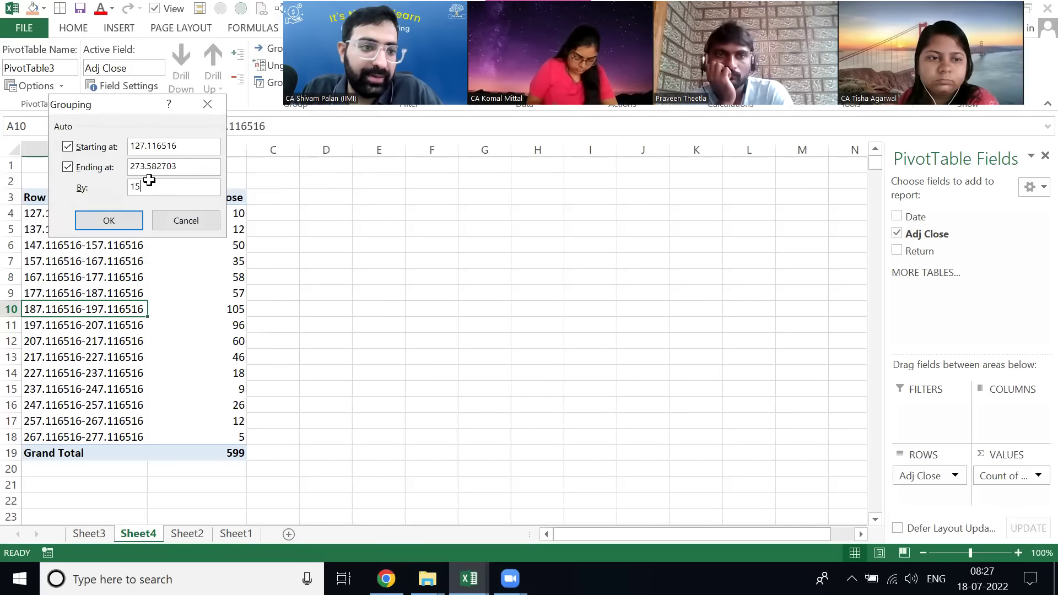
key("Return")
- Examine the counts of the outlying price intervals, including rows 12 and 13 of the PivotTable
key("Right")
key("shift+space")
key("shift+Down")
key("shift+Down")
key("shift+Up")
key("shift+Up")
key("shift+Down")
key("ctrl+Down")
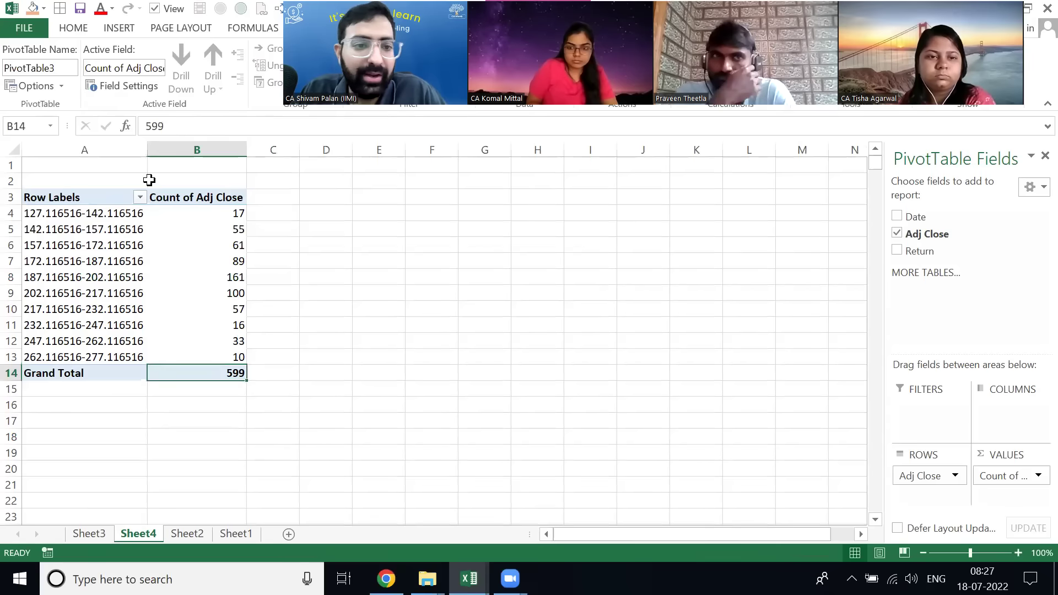
key("Up")
key("shift+space")
key("shift+Up")
key("Up")
key("Up")
key("Up")
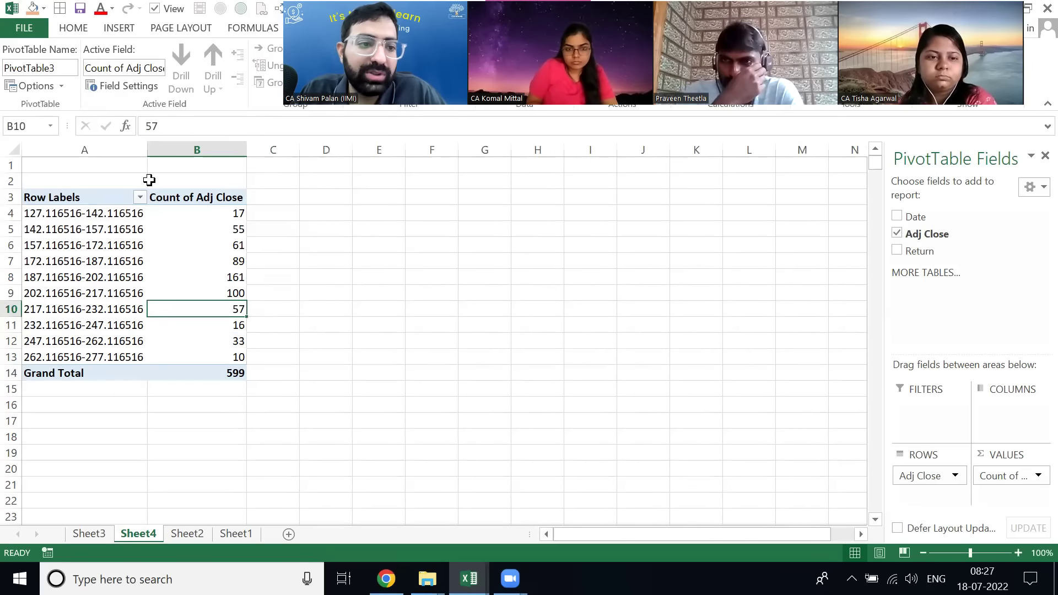
- Select rows 7 to 10 to examine the counts of the middle price intervals
key("shift+space")
key("shift+Up")
key("shift+Up")
key("shift+Up")
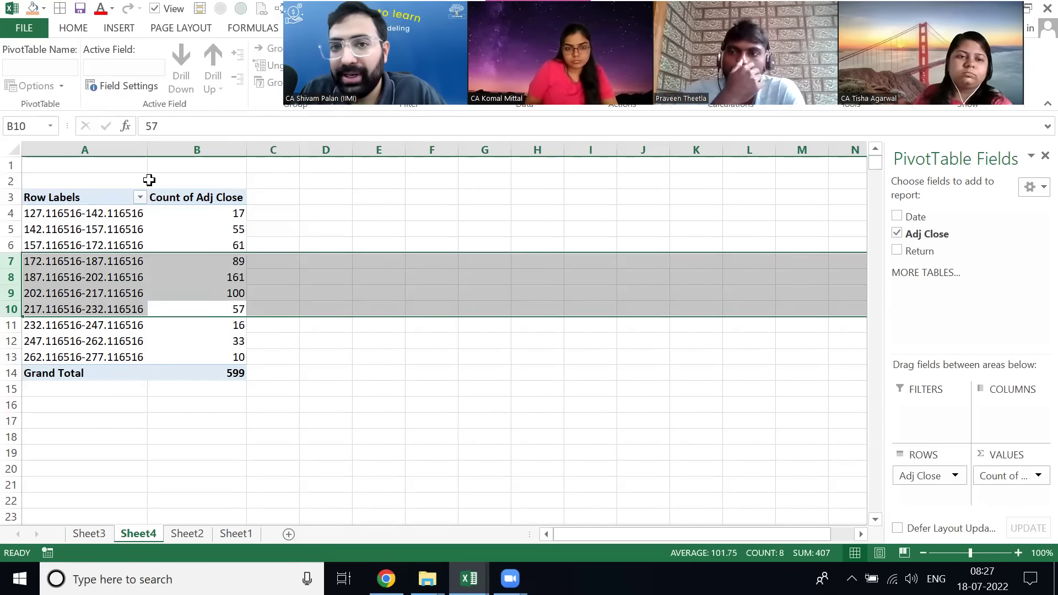
- Insert a clustered column PivotChart based on the whole PivotTable of Adj Close counts
key("ctrl+Up")
key("Left")
key("ctrl+a")
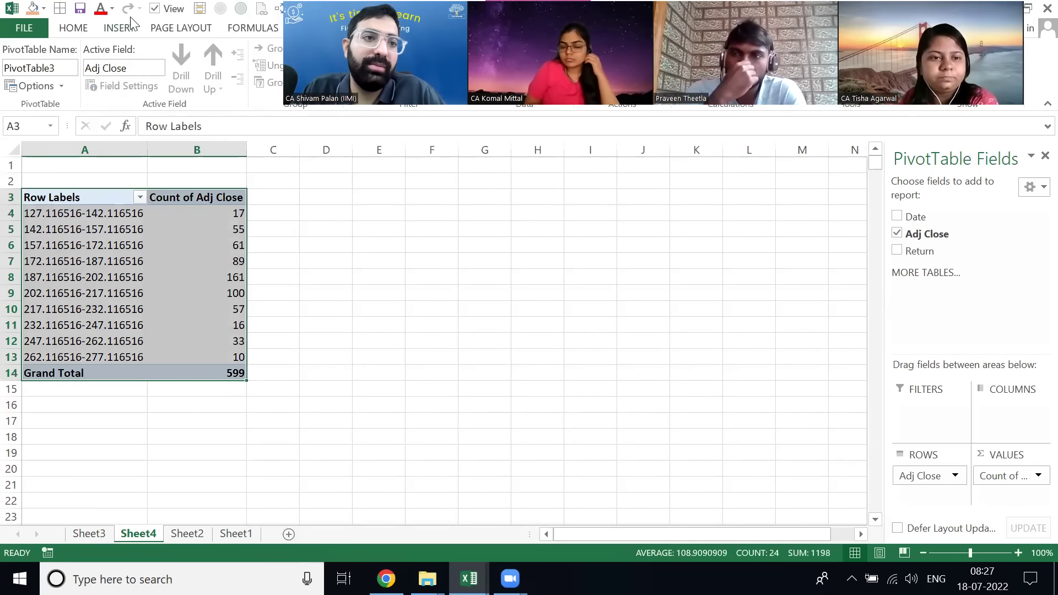
left_click(131, 26)
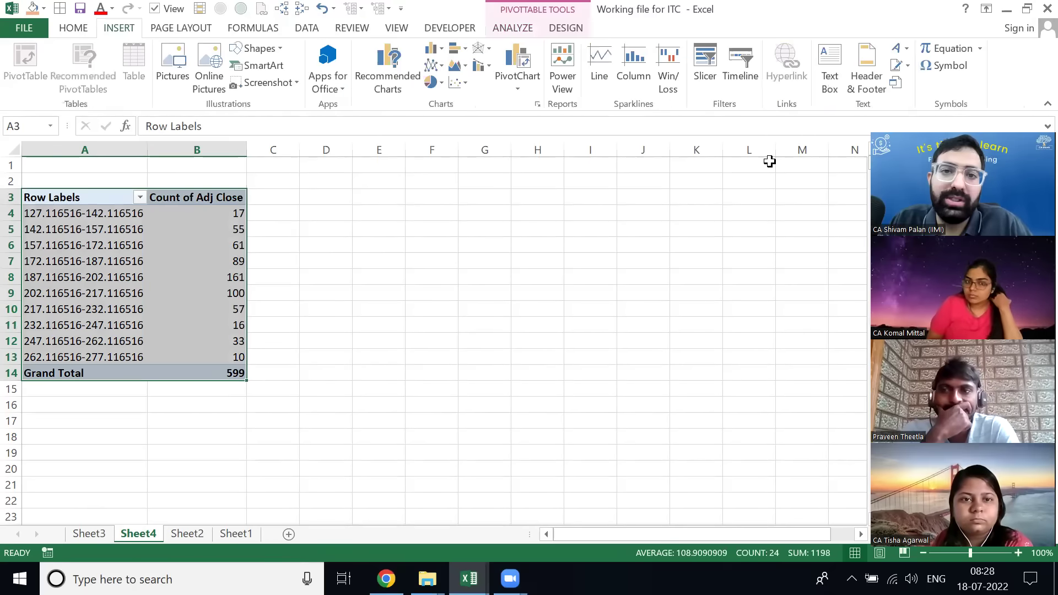
left_click(538, 105)
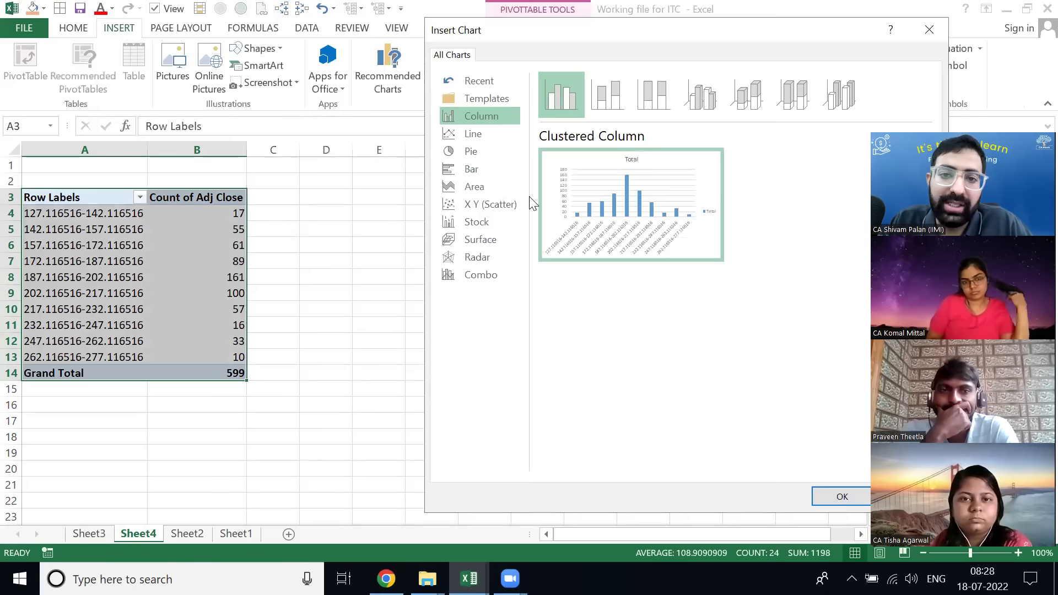
left_click(828, 495)
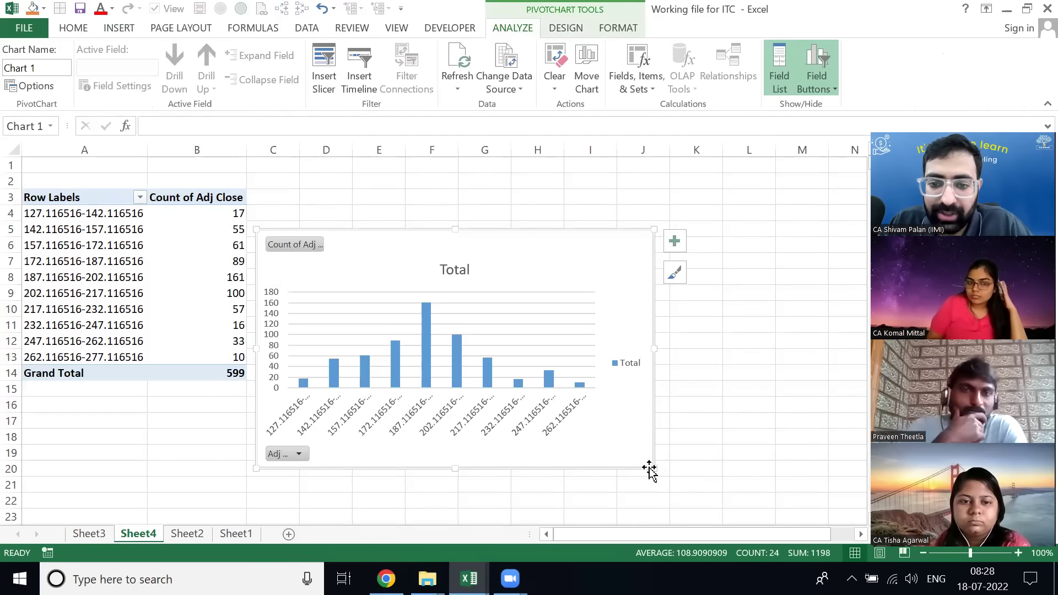
- Enlarge the Adj Close PivotChart so it extends to column M and down to row 23, and examine its columns
left_click_drag(653, 469, 838, 517)
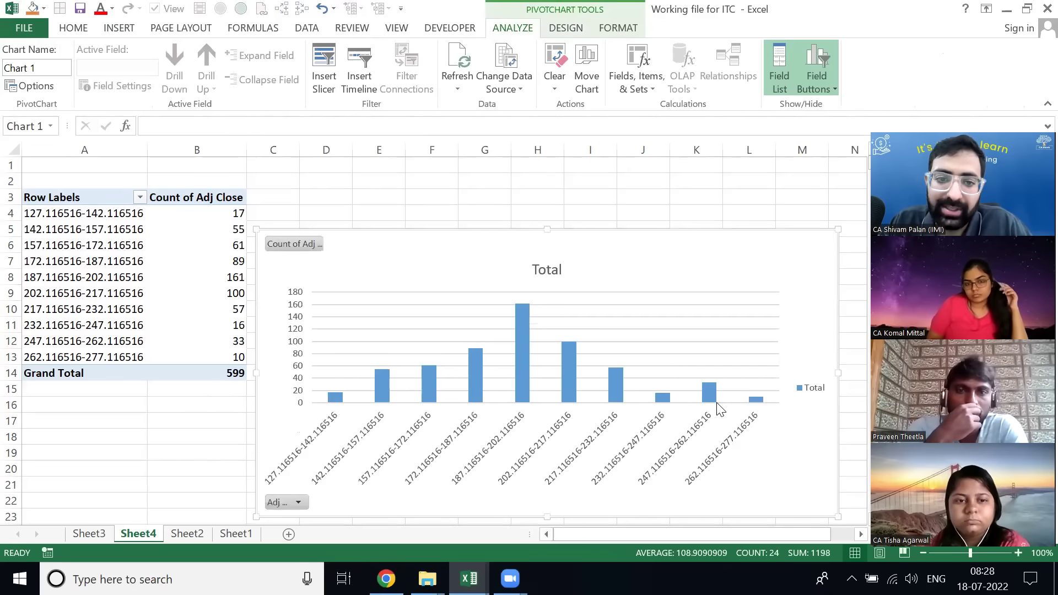
mouse_move(335, 395)
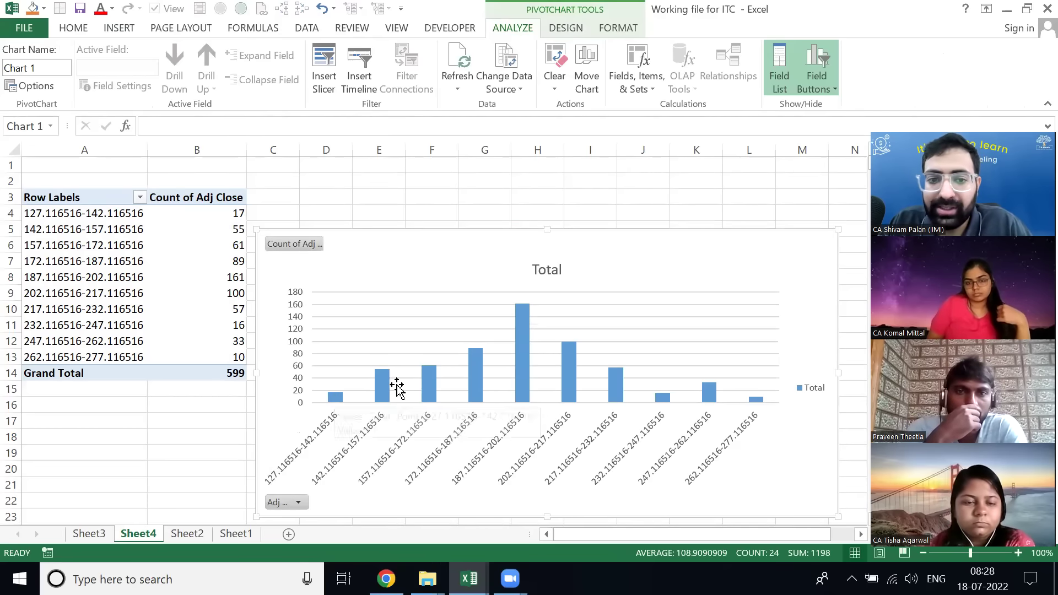
mouse_move(521, 334)
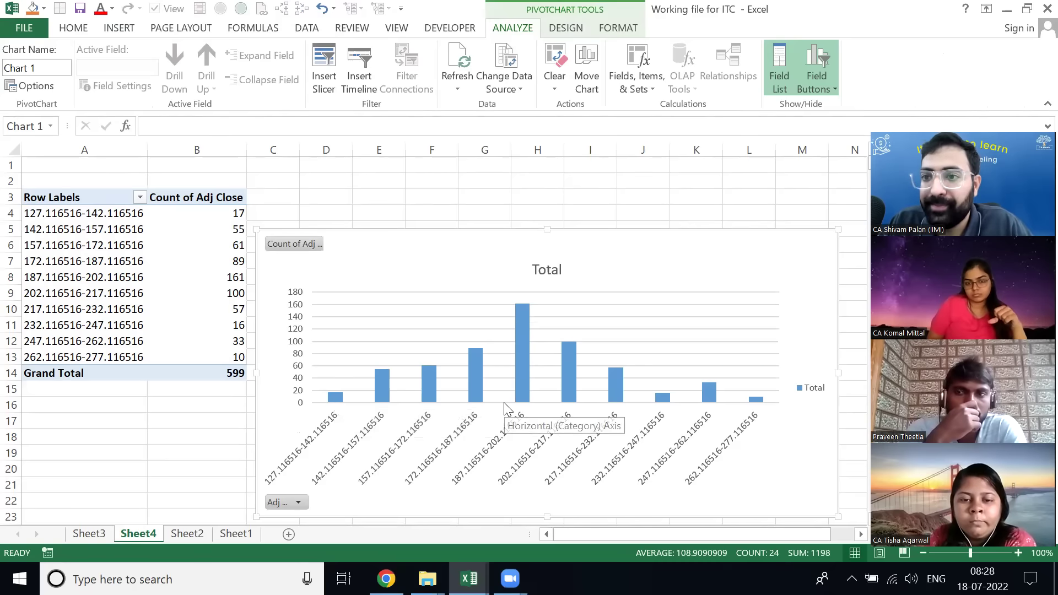
- Move the Adj Close PivotChart up beside its PivotTable so it starts at row 1
left_click_drag(665, 266, 666, 198)
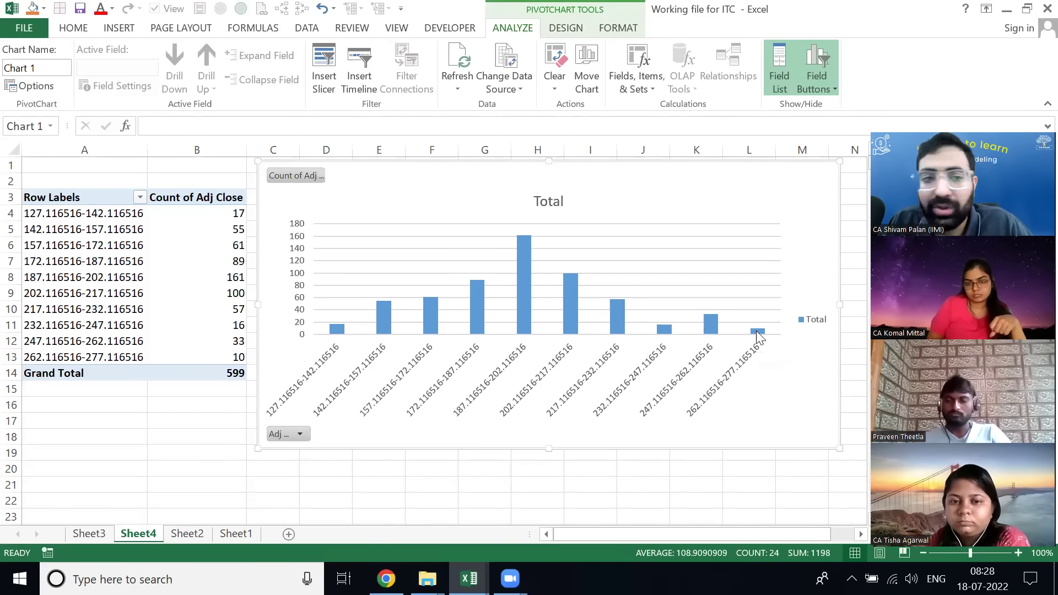
left_click(214, 343)
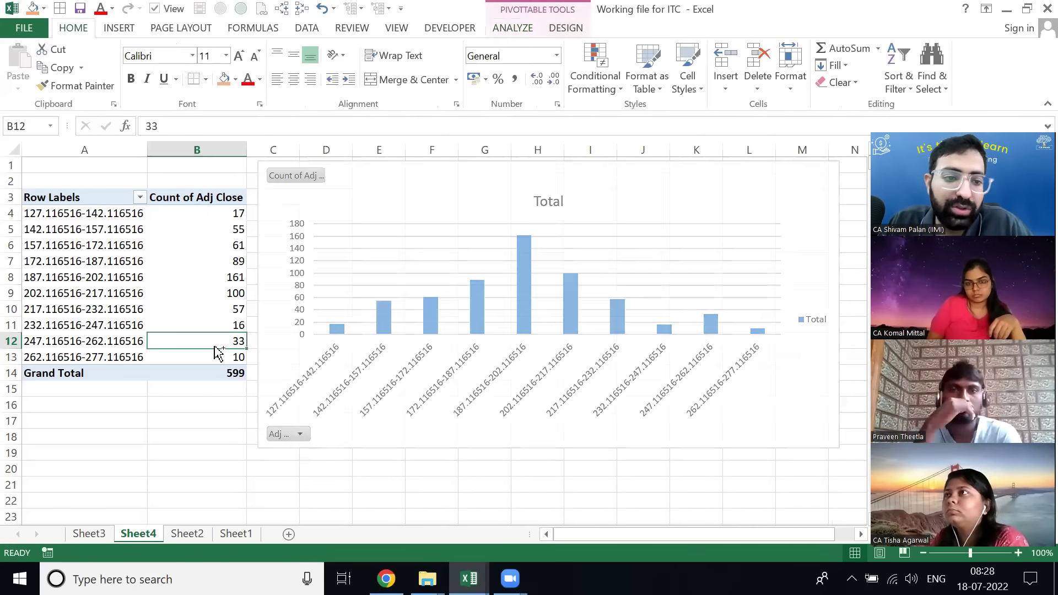
- Select the return intervals and their counts in the Sheet3 PivotTable to examine them against the Adj Close distribution
key("ctrl+Page_Up")
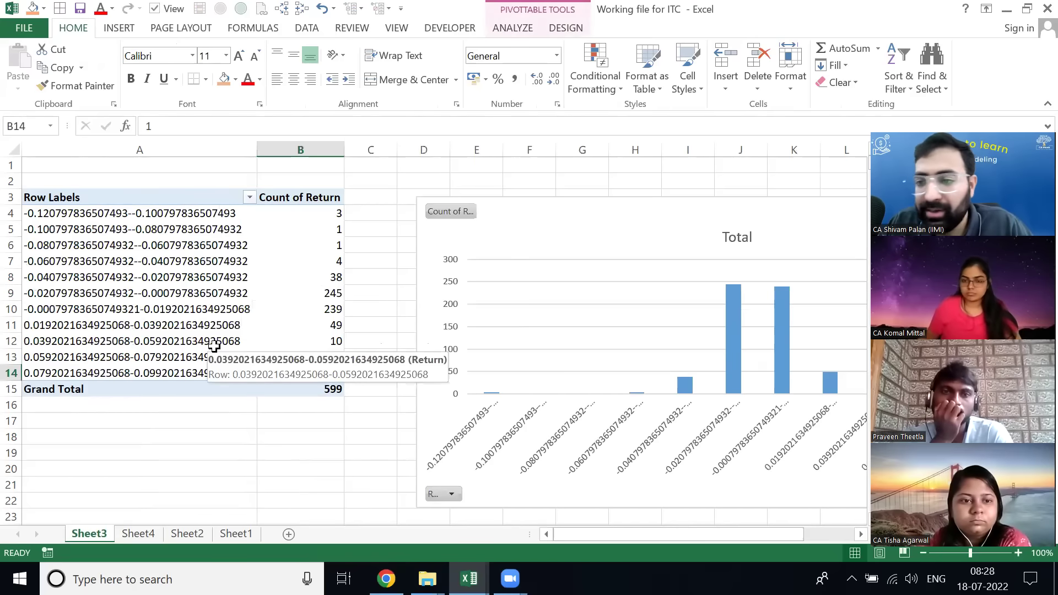
key("shift+Left")
key("ctrl+shift+Up")
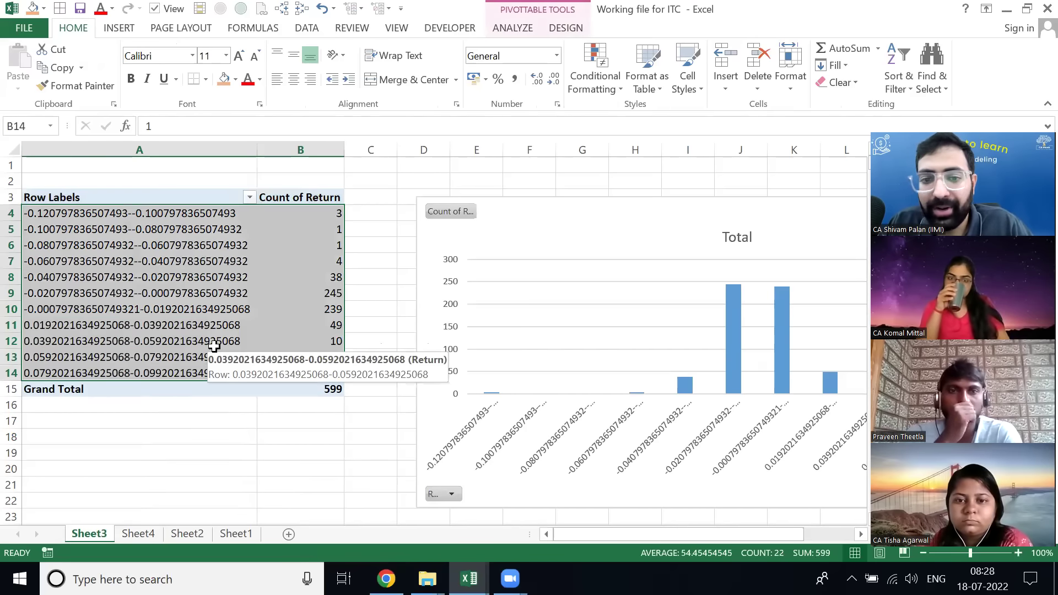
key("ctrl+Up")
key("ctrl+shift+Down")
key("shift+Left")
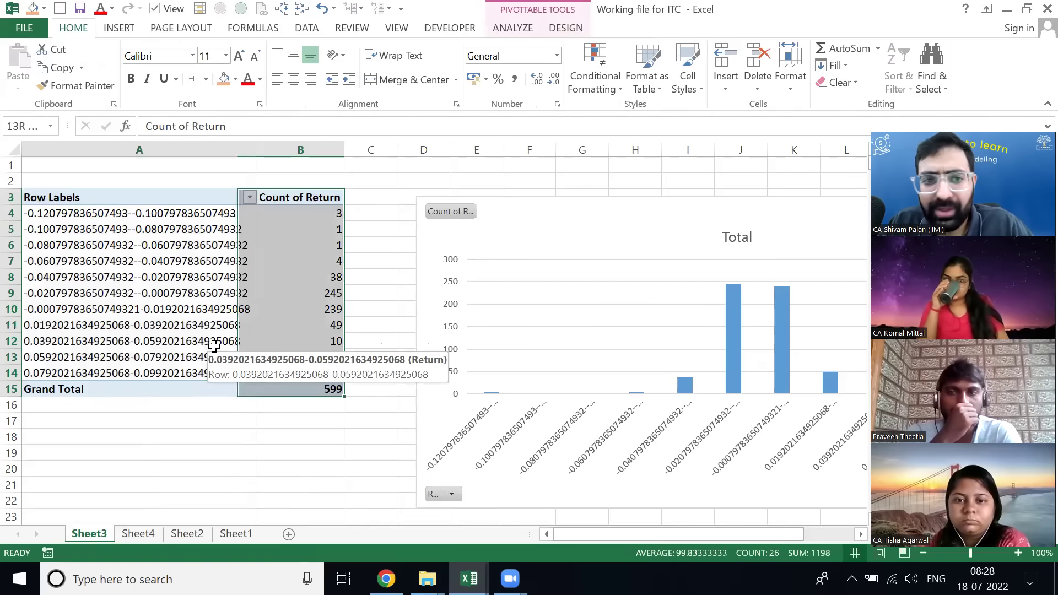
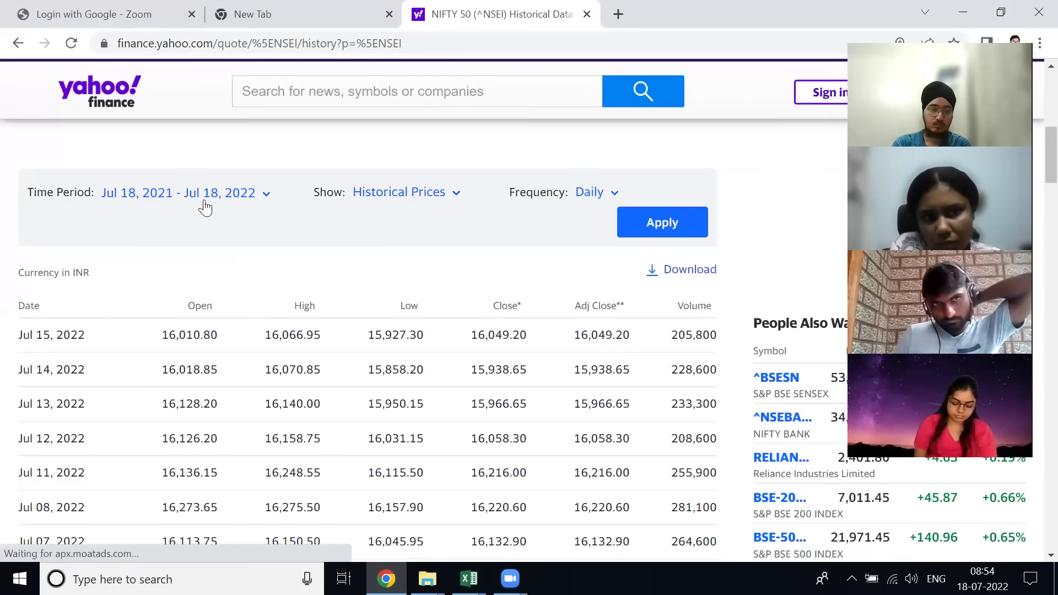
- Set the start date of the NIFTY 50 historical data's time period to 01-01-2020
left_click(213, 195)
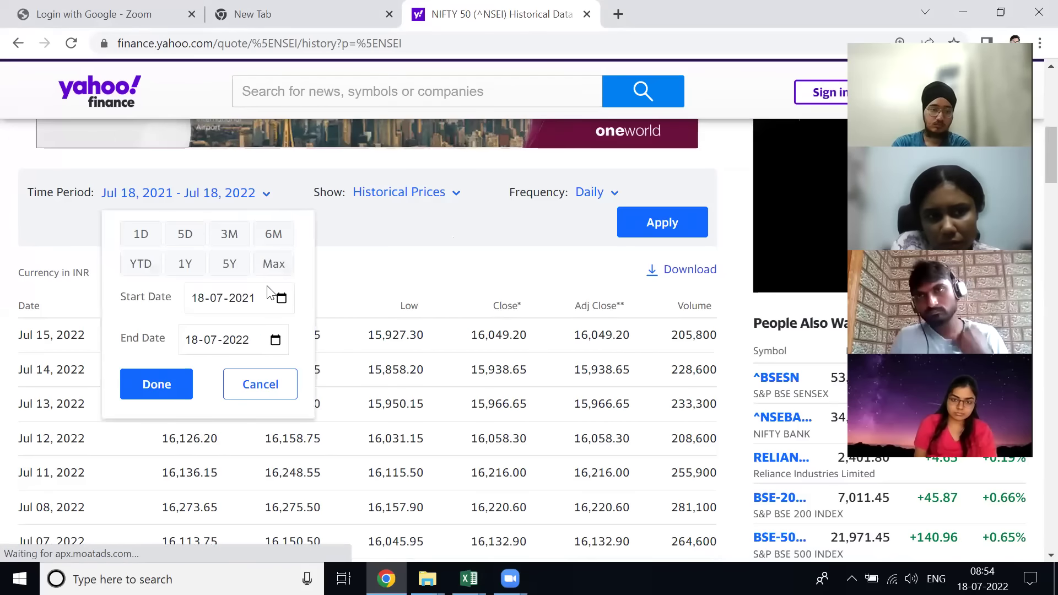
left_click(281, 298)
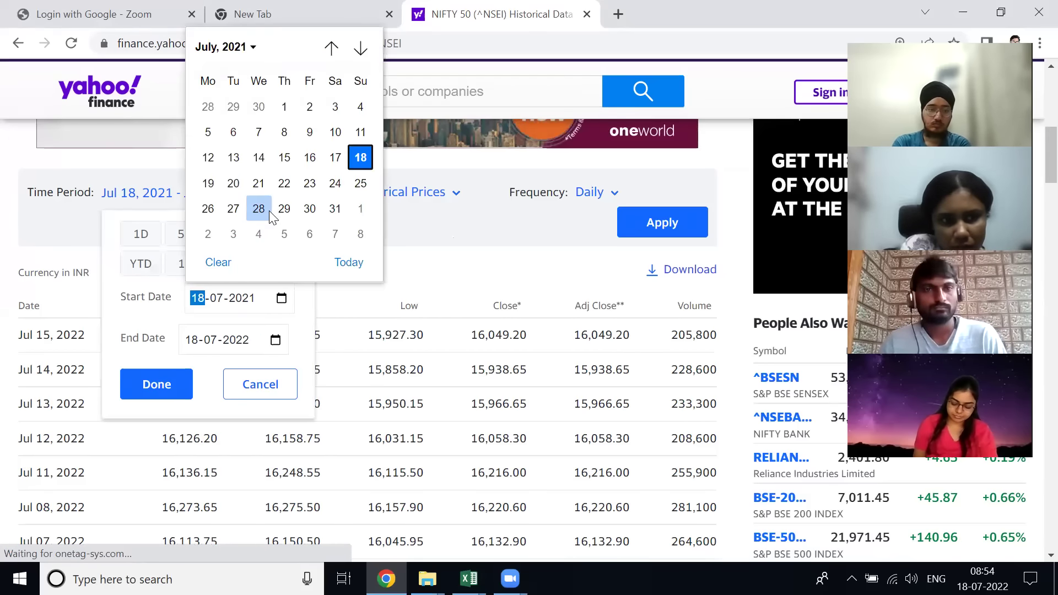
scroll(269, 211, "up", 1)
left_click(246, 48)
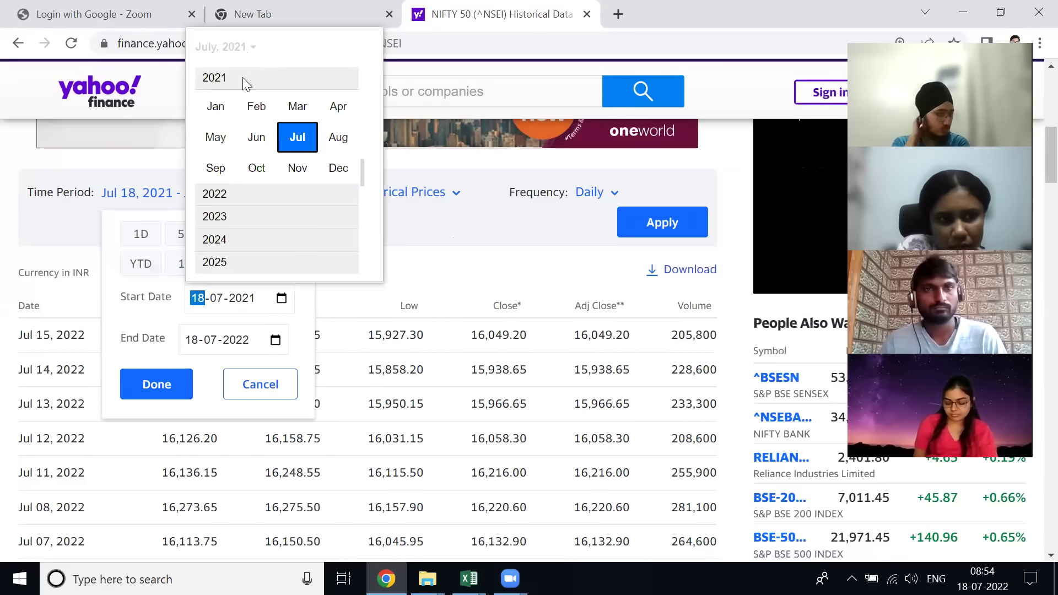
scroll(242, 77, "up", 1)
left_click(242, 78)
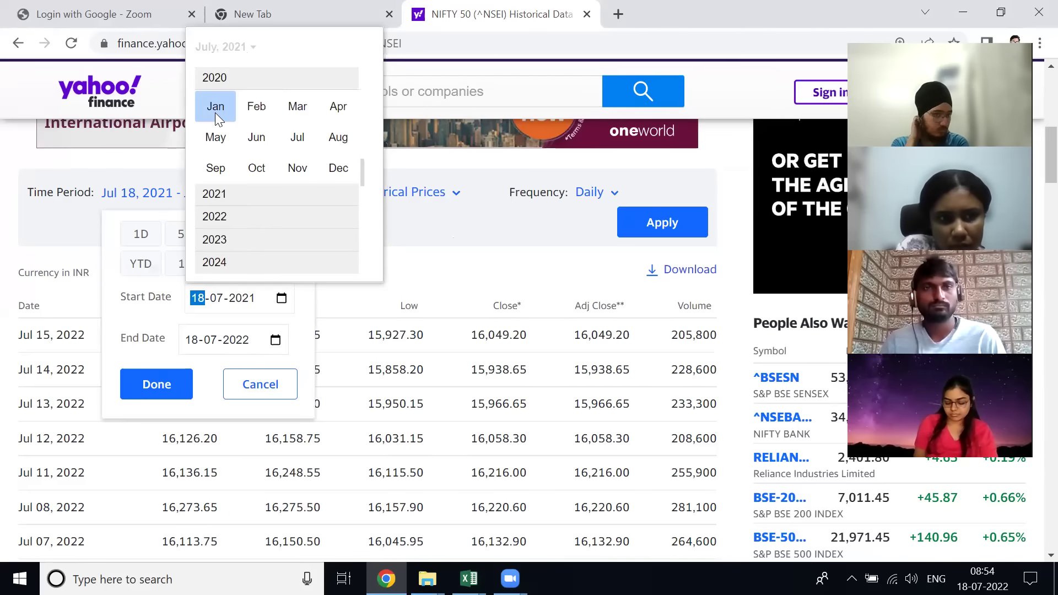
left_click(215, 105)
left_click(259, 105)
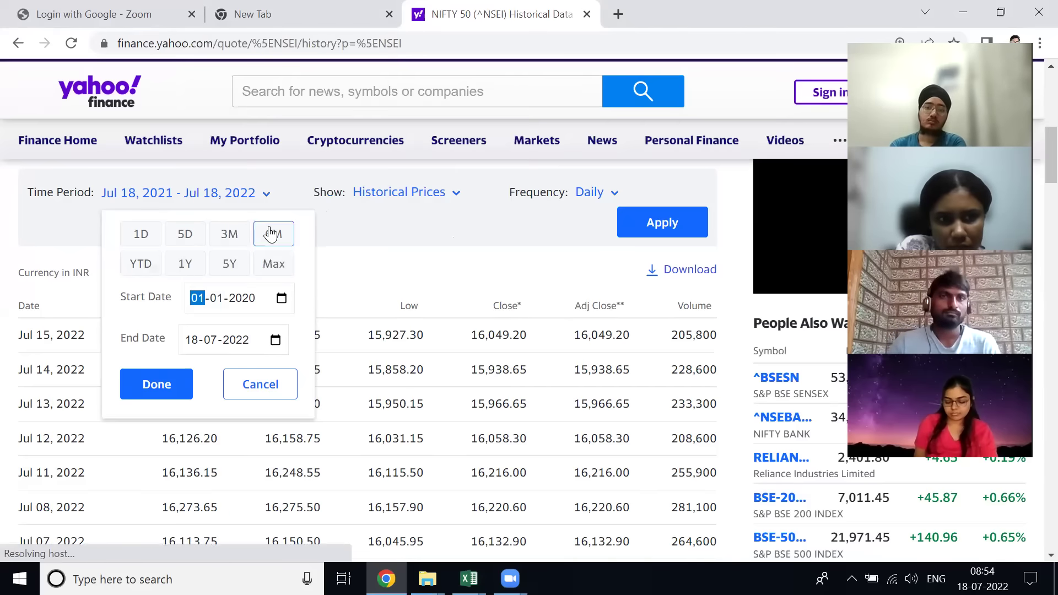
- Set the end date of the NIFTY 50 time period to 31-05-2022
left_click(275, 340)
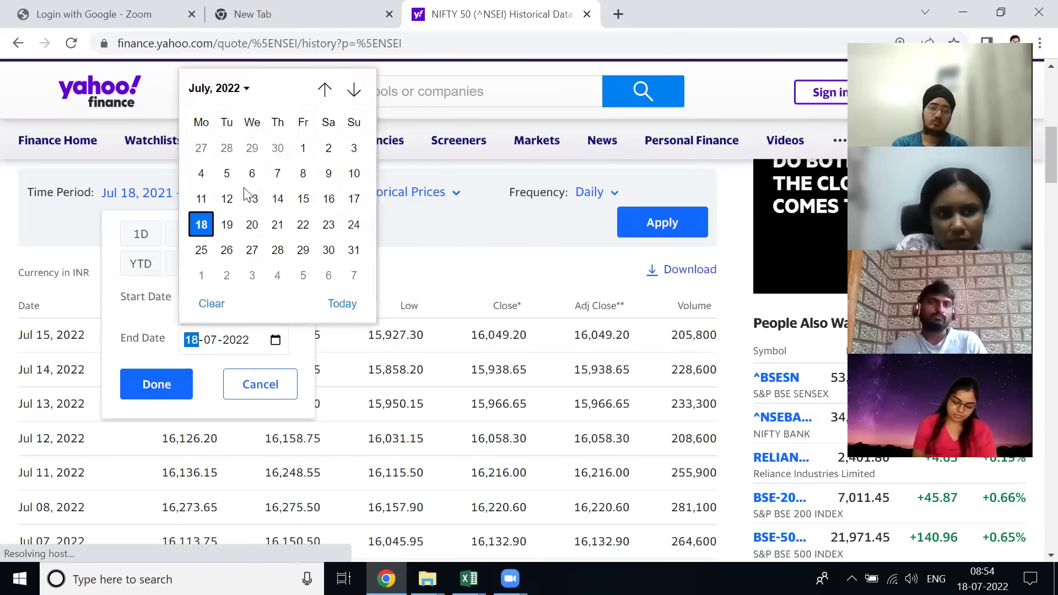
left_click(246, 91)
scroll(243, 124, "up", 1)
left_click(241, 121)
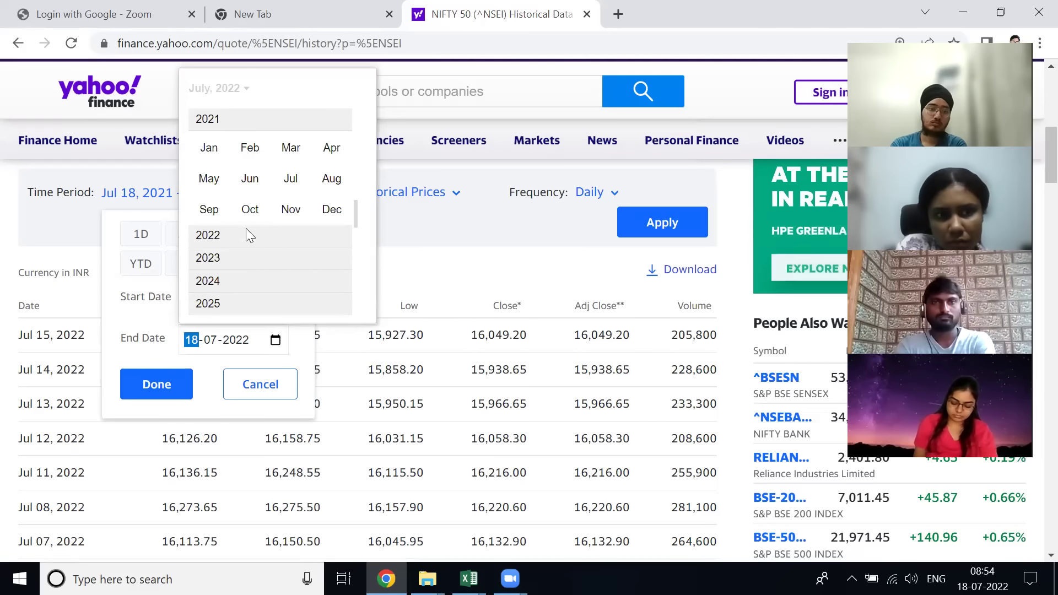
left_click(246, 229)
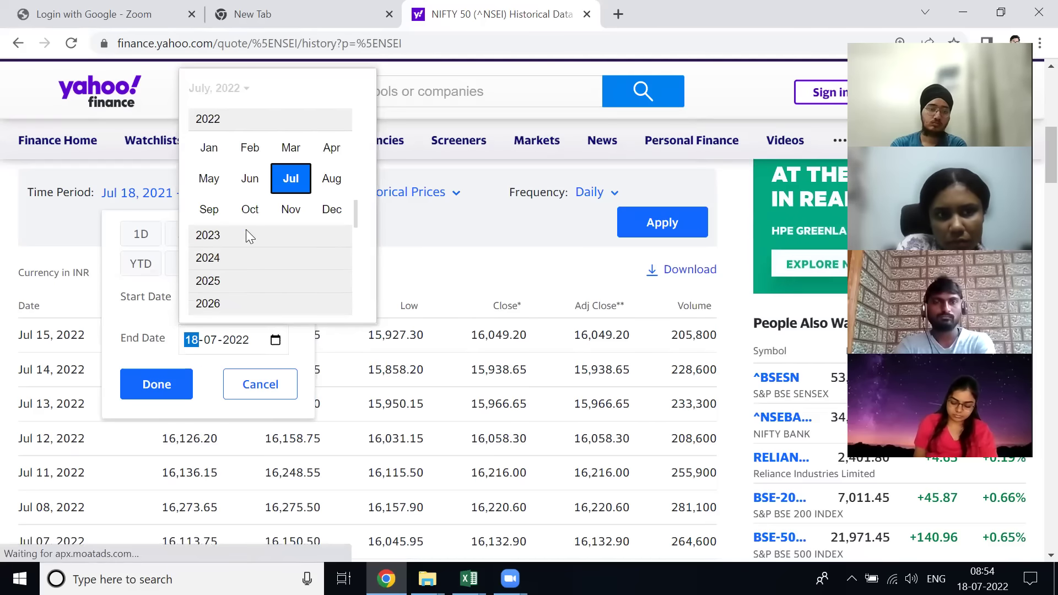
left_click(208, 180)
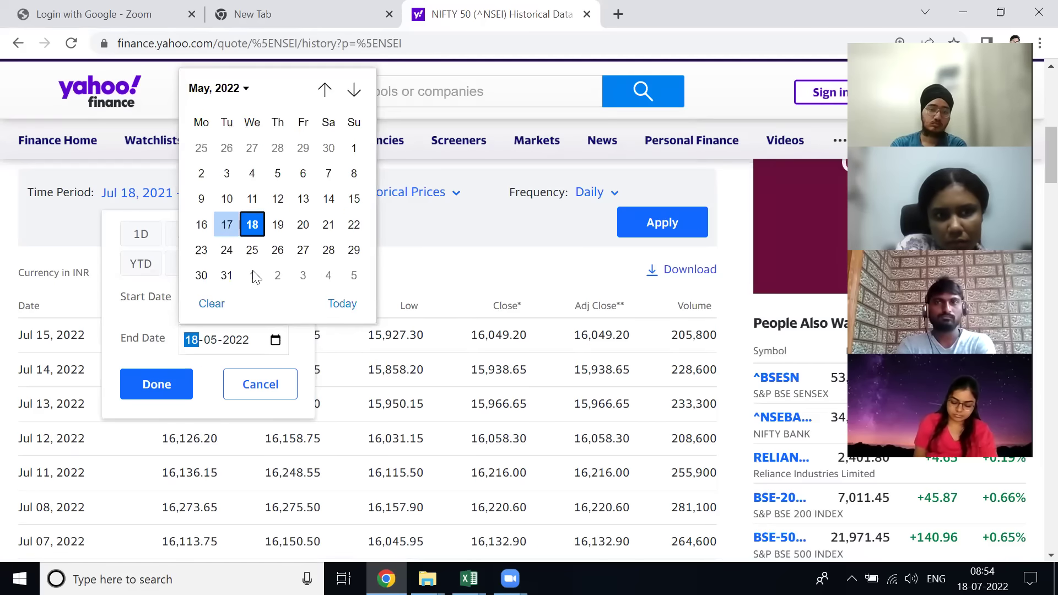
left_click(225, 279)
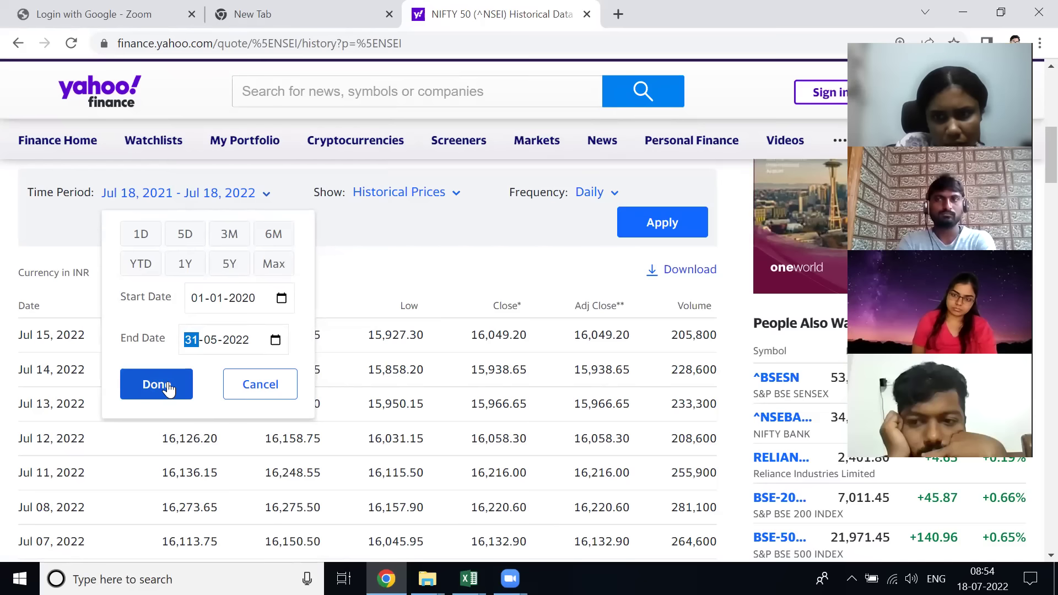
- Confirm the chosen time period and apply it to the daily NIFTY 50 historical prices
left_click(168, 389)
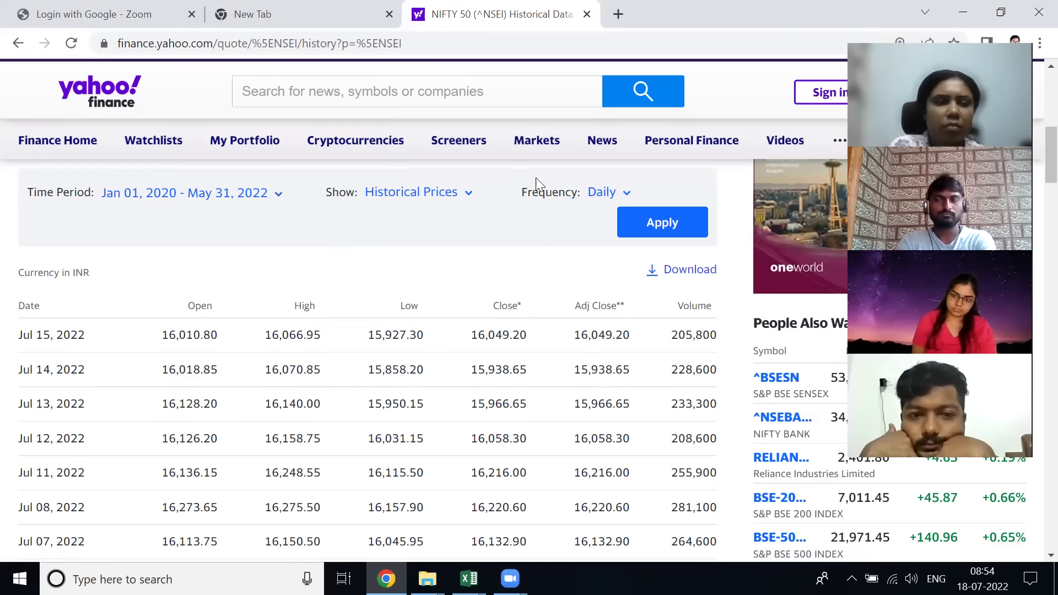
left_click(642, 226)
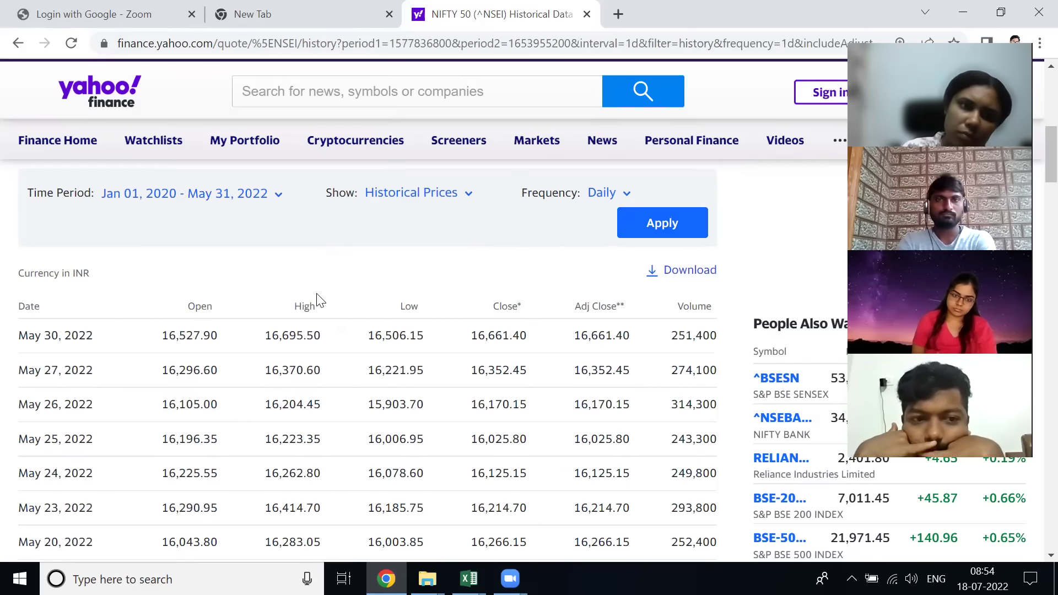
scroll(319, 300, "down", 4)
scroll(319, 300, "up", 4)
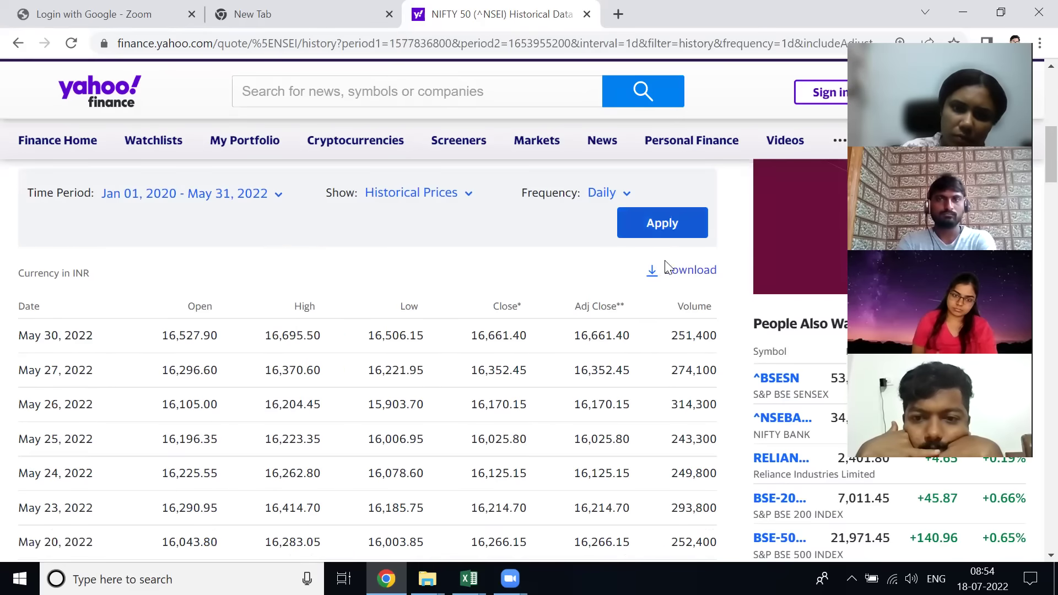
- Download the NIFTY 50 historical prices as a CSV file and open it in Excel
left_click(683, 270)
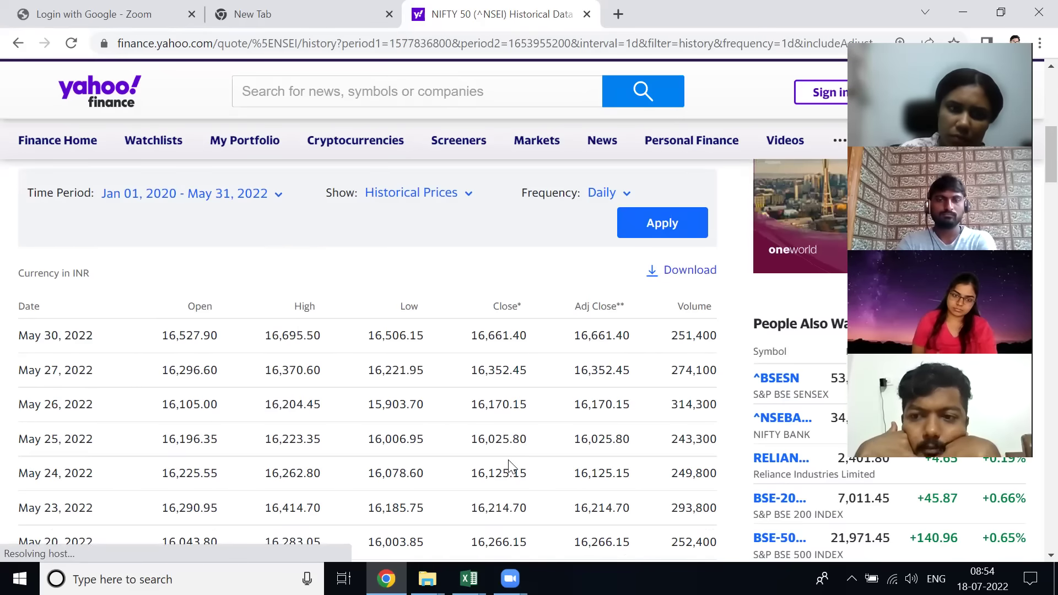
key("ctrl+minus")
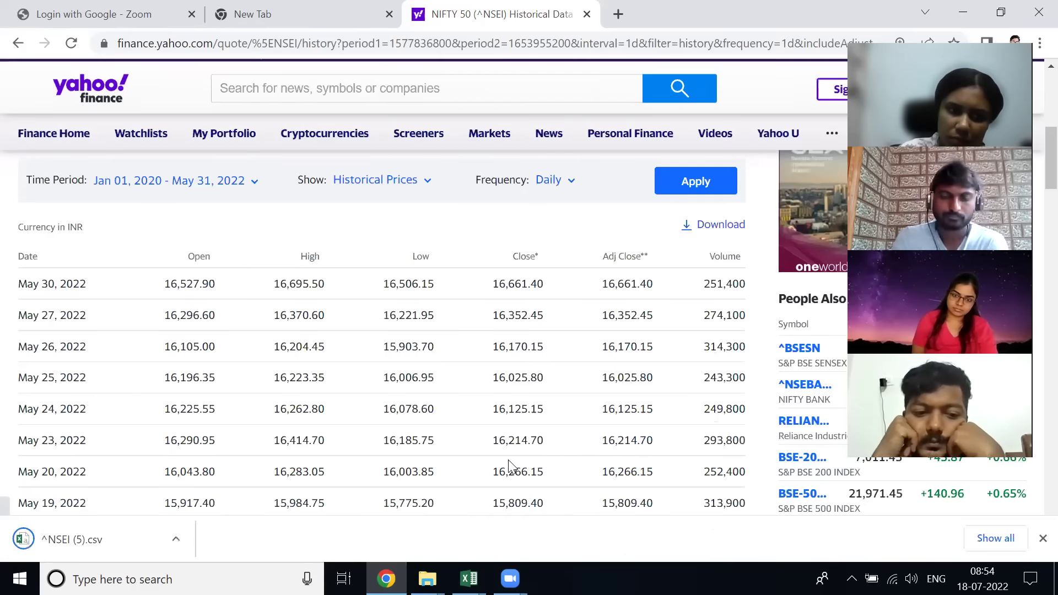
left_click(82, 545)
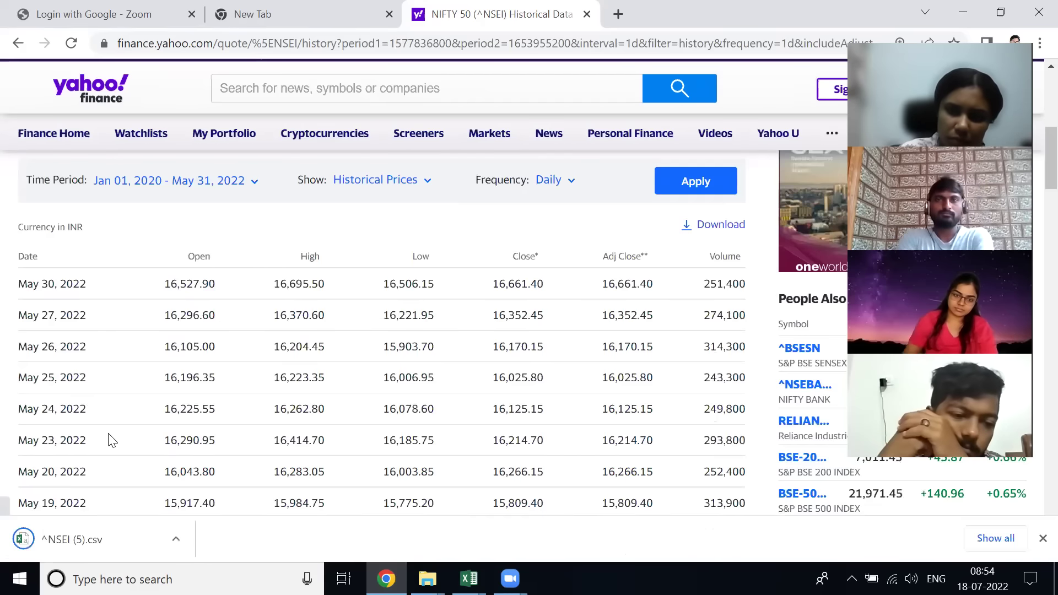
key("ctrl+plus")
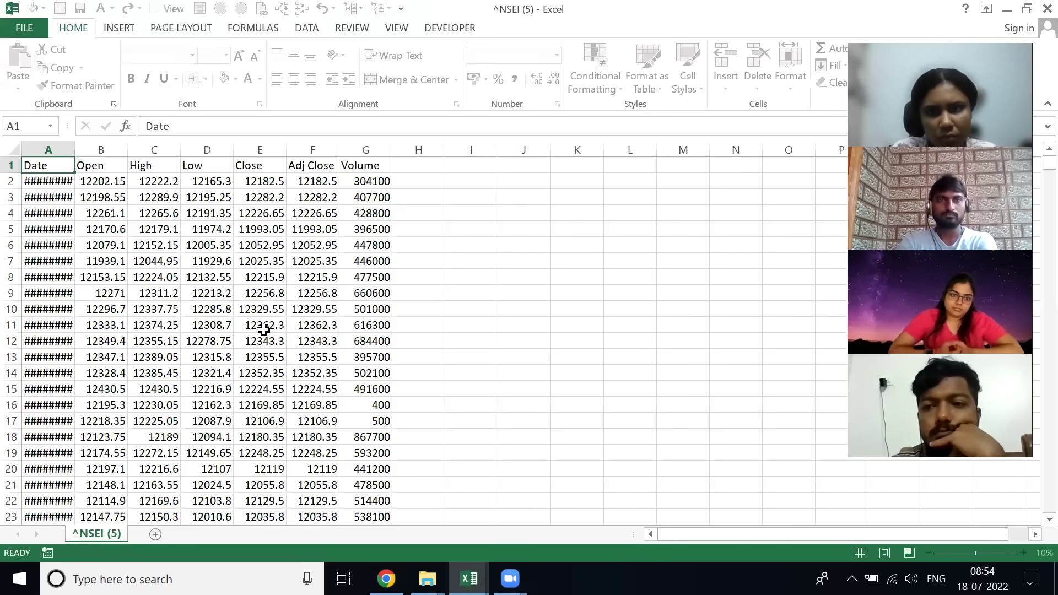
- Fit the column widths of the whole NIFTY 50 data table to their contents
key("ctrl+shift+End")
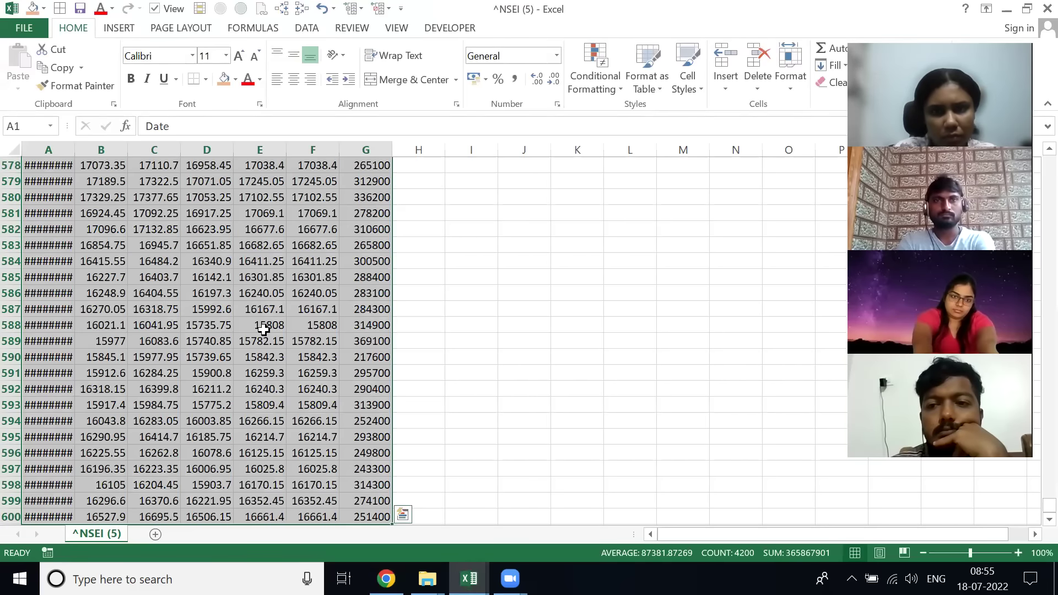
key("alt+h")
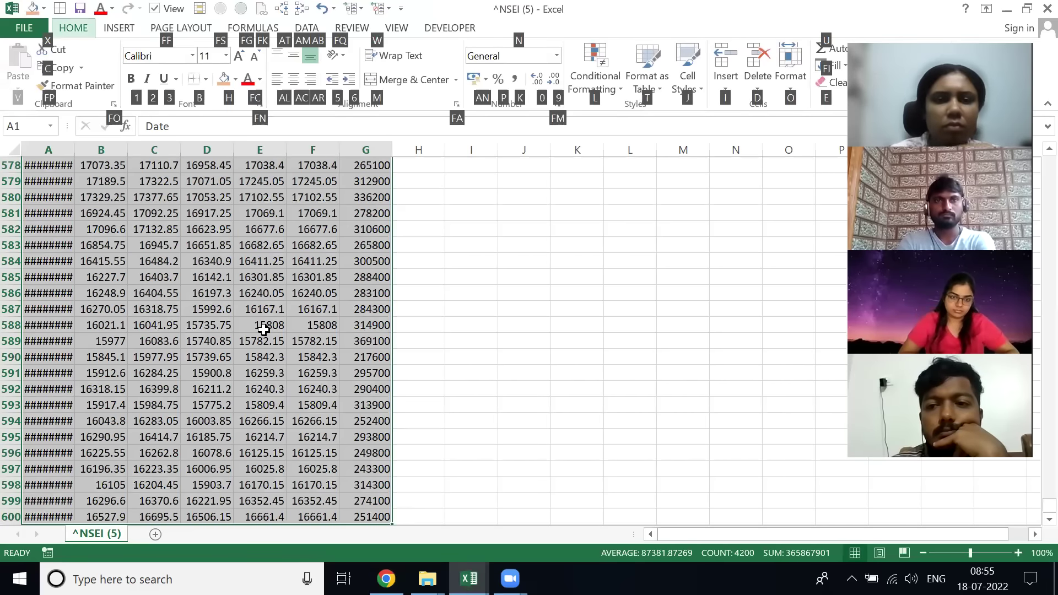
key("Escape")
key("o")
key("i")
key("ctrl+Home")
- Select and copy the whole NIFTY 50 table, from the header row to the last date in row 600
key("ctrl+shift+Right")
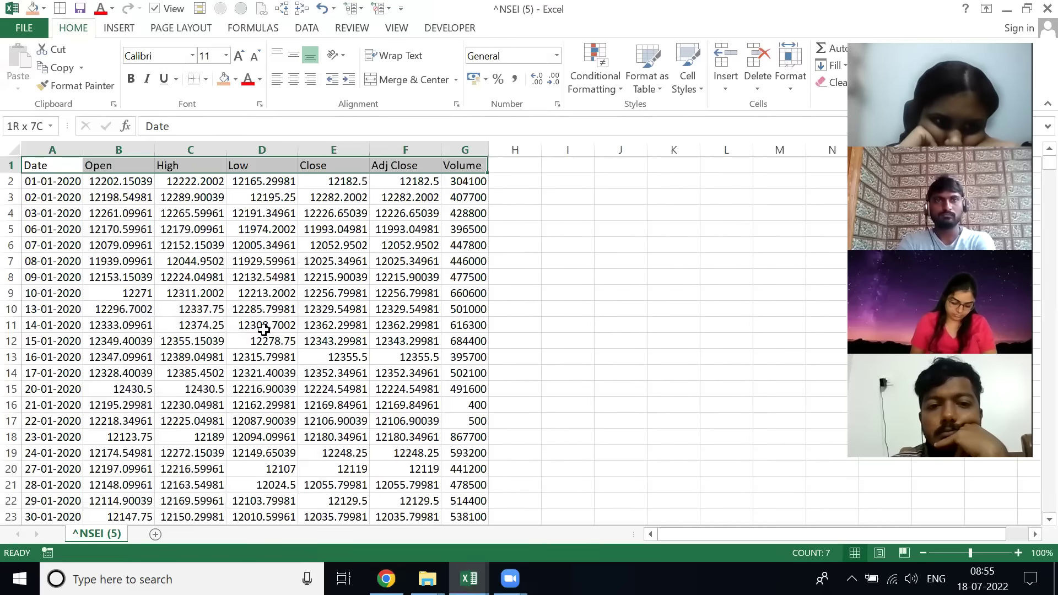
key("ctrl+shift+Down")
key("ctrl+c")
- Switch to the Working file for ITC workbook and insert a blank worksheet before Sheet1
key("alt+Tab")
key("alt+Tab")
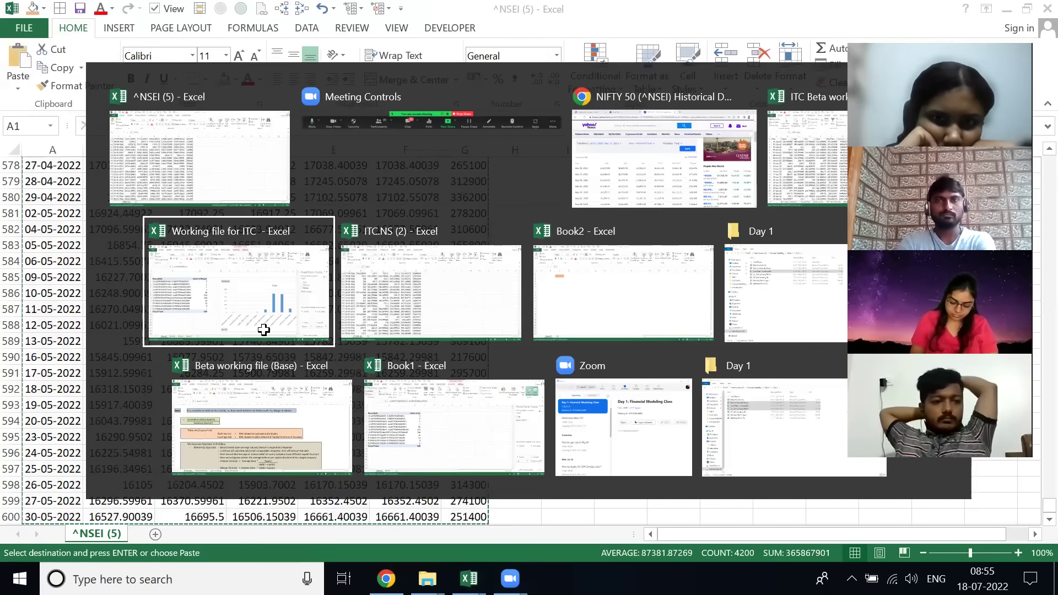
left_click(263, 332)
key("ctrl+Page_Down")
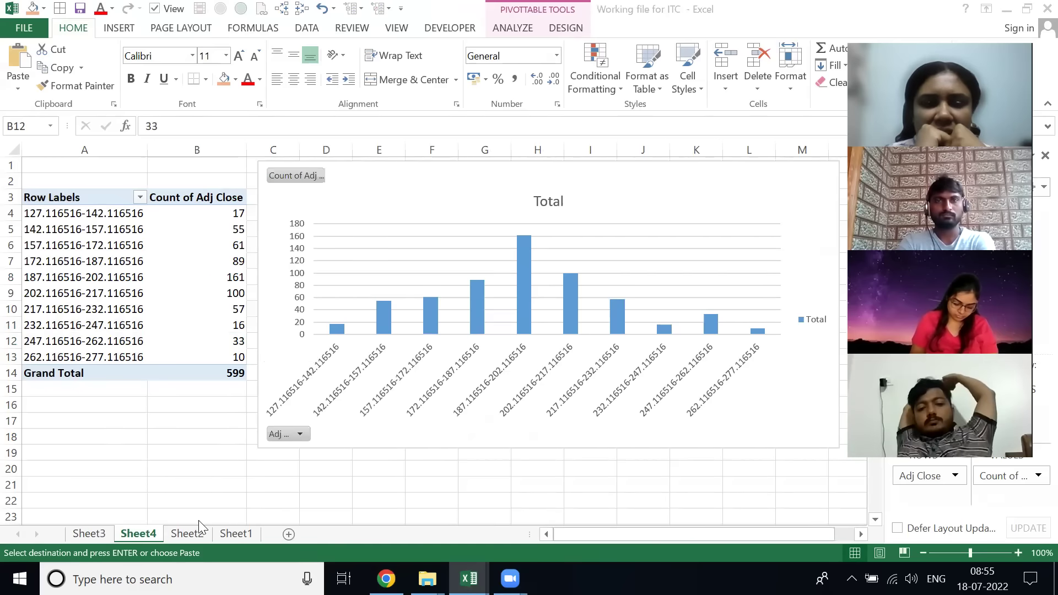
left_click(232, 532)
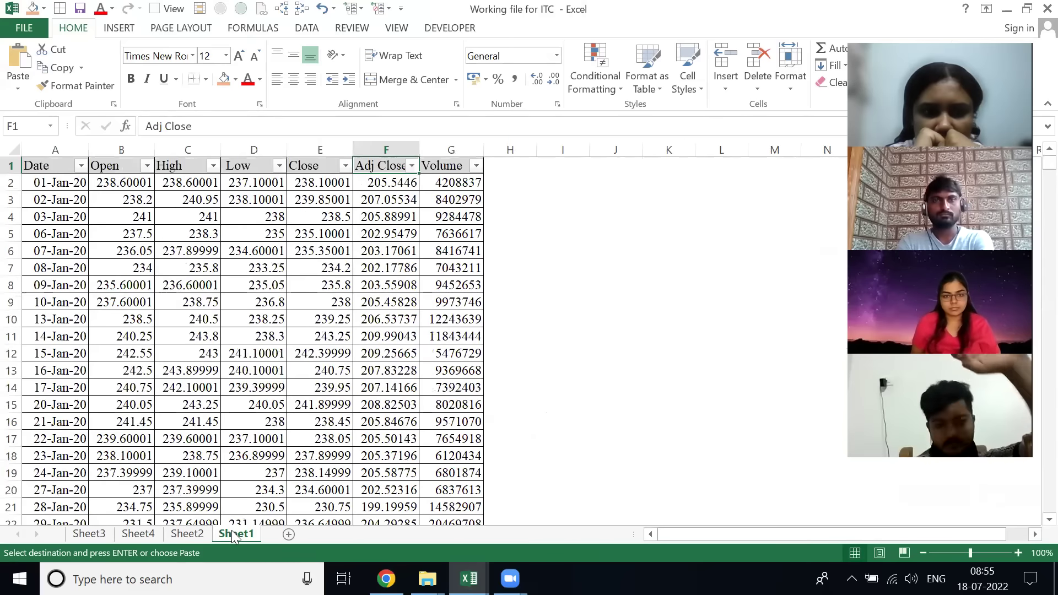
key("Escape")
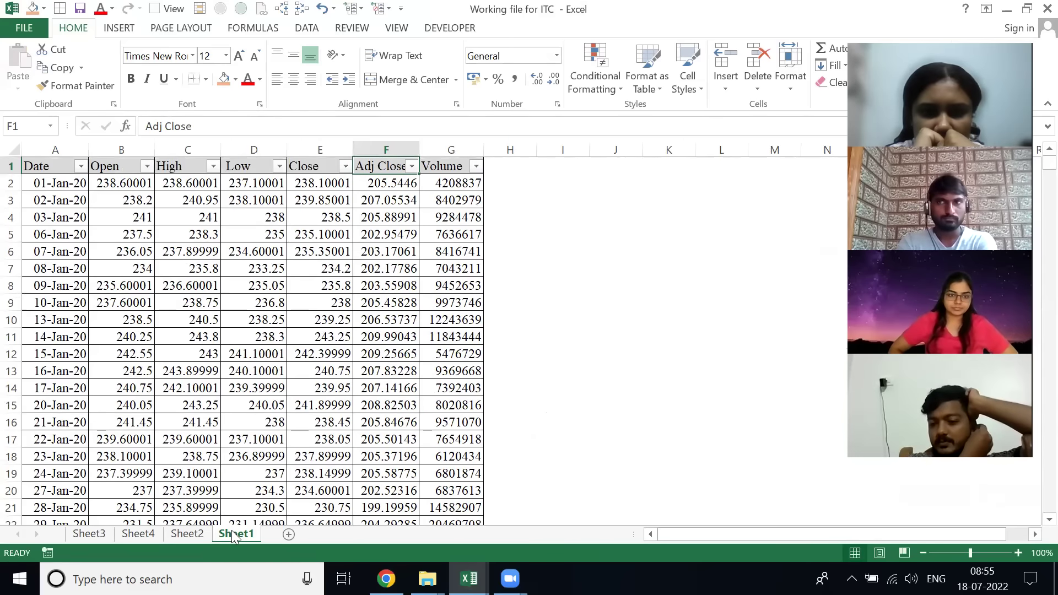
key("shift+F11")
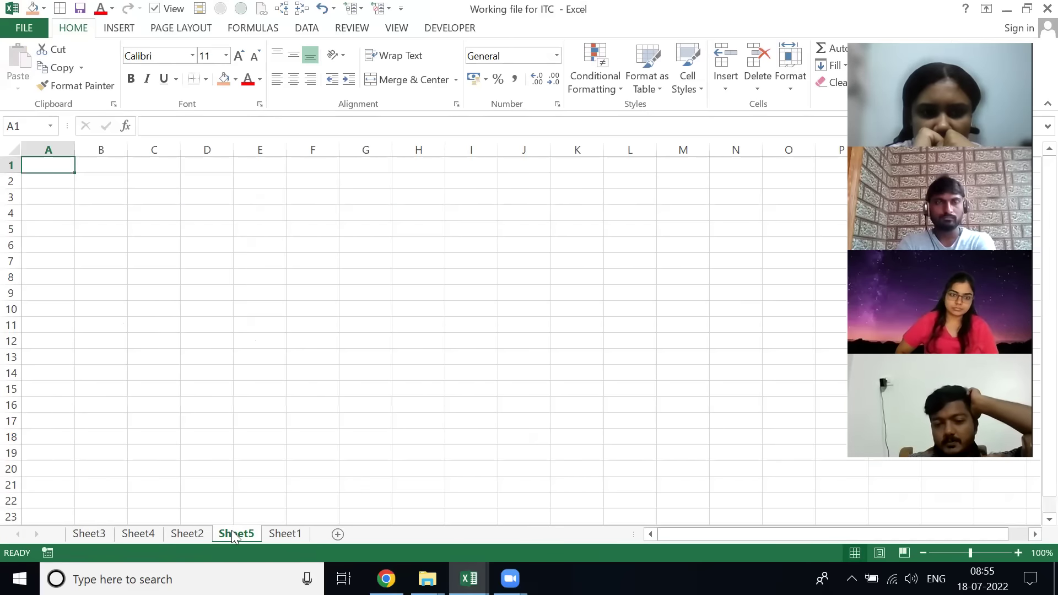
- Copy the selected NIFTY 50 table from the ^NSEI (5) workbook and paste it at cell A1 of the new Sheet5
key("alt+Tab")
key("alt+Tab")
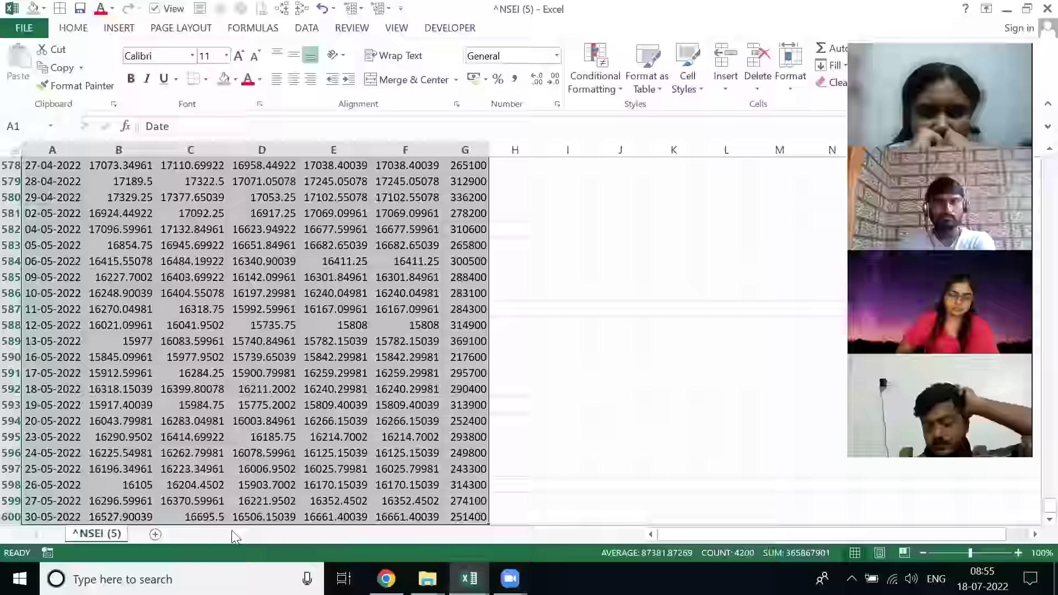
key("ctrl+c")
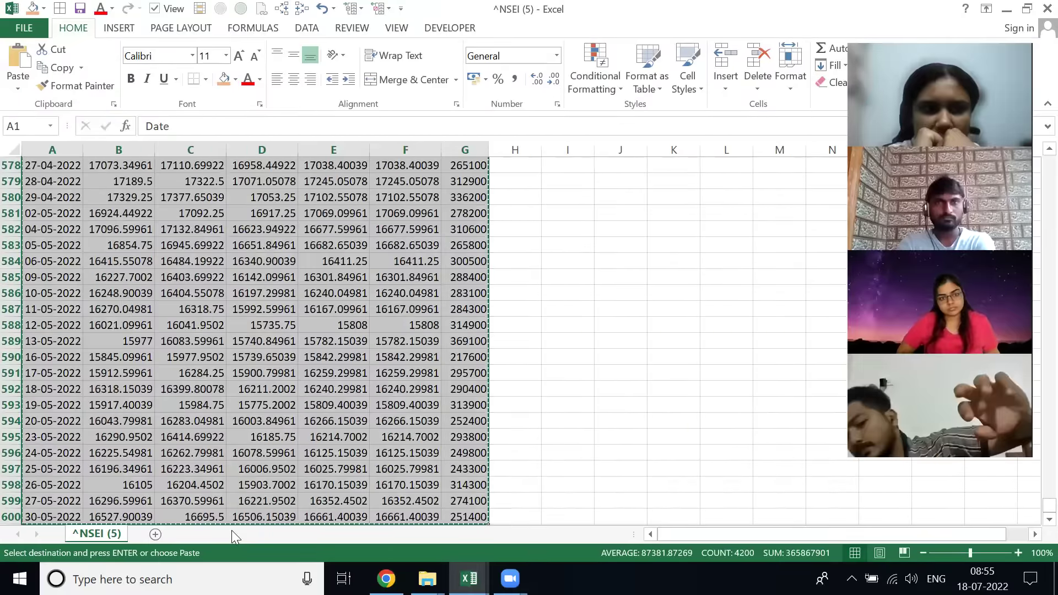
key("alt+Tab")
key("ctrl+v")
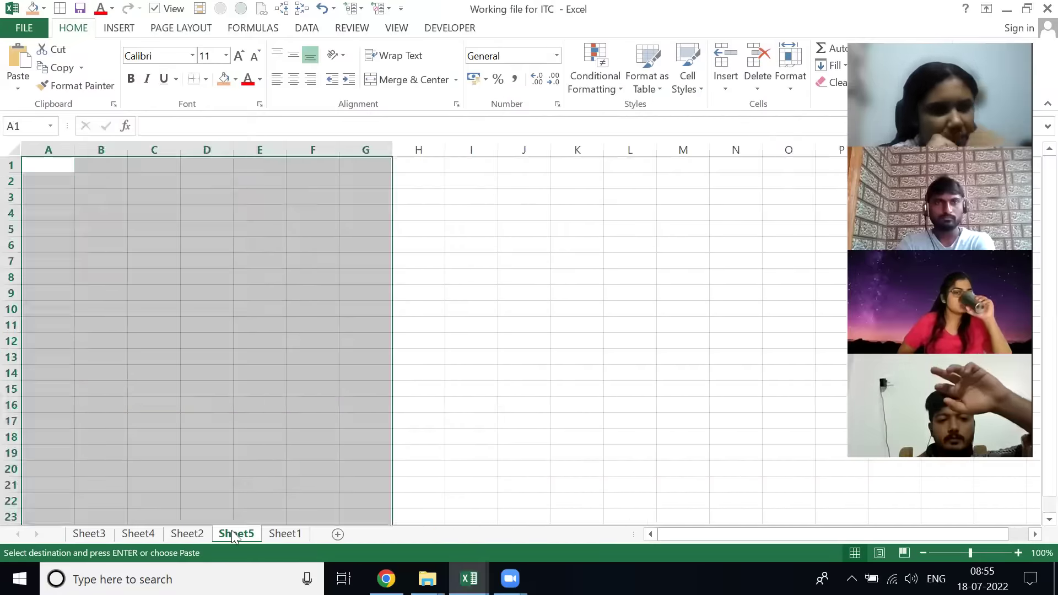
- Rename Sheet5, which holds the pasted NIFTY 50 prices, as Nifty Data
key("alt")
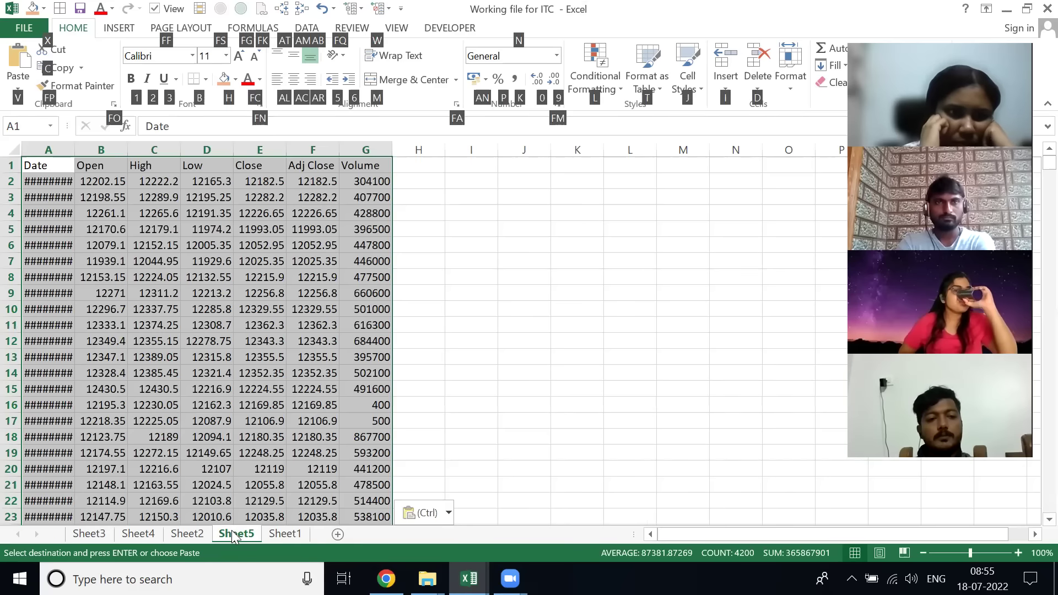
key("o")
type("r")
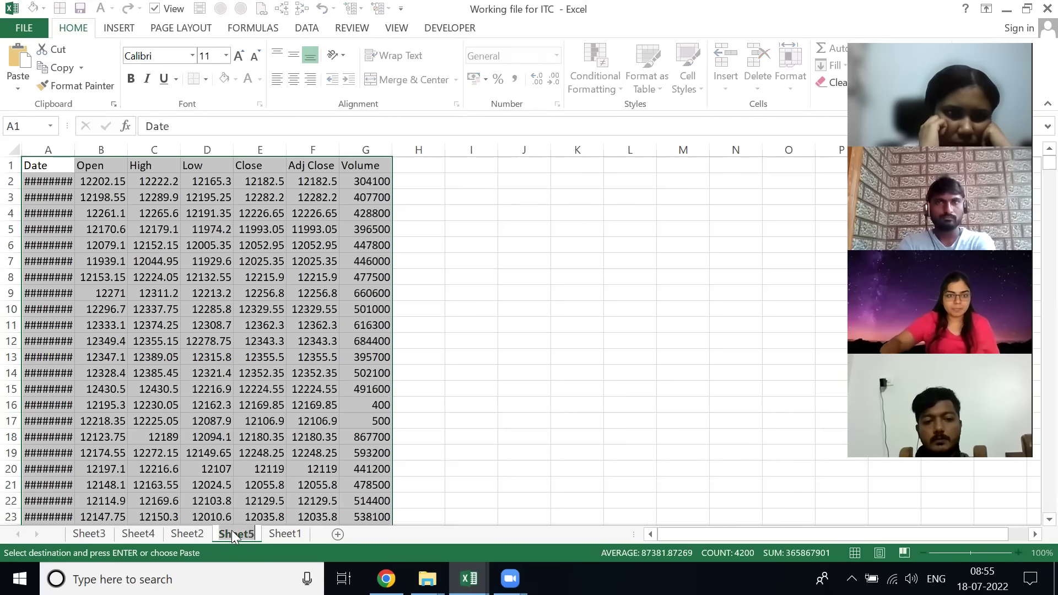
type("Nifty D")
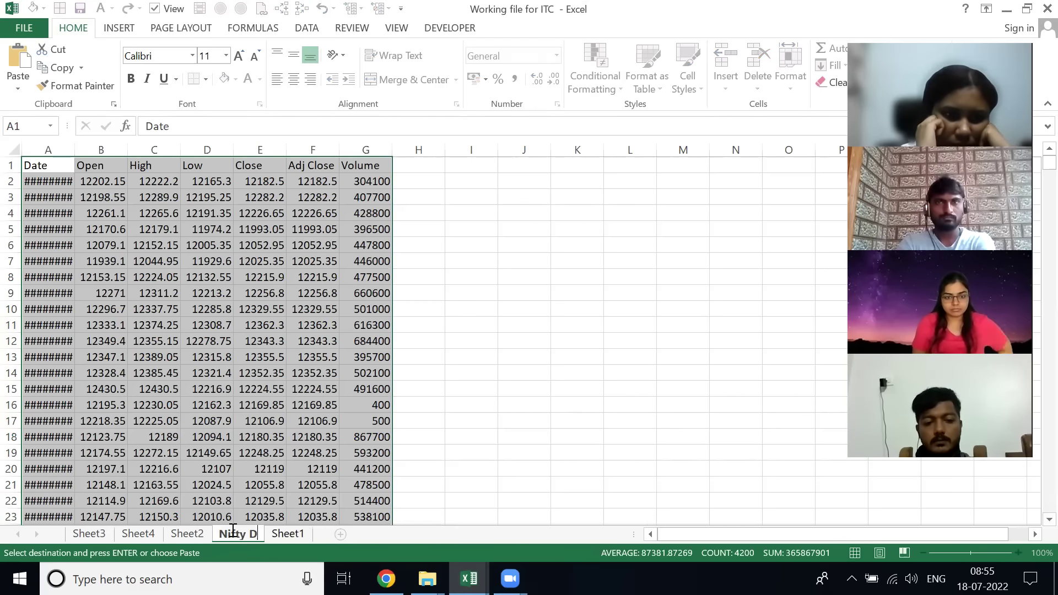
type("ata")
key("Return")
- Rename Sheet1, which holds ITC's daily price table, as ITC data
key("ctrl+Page_Down")
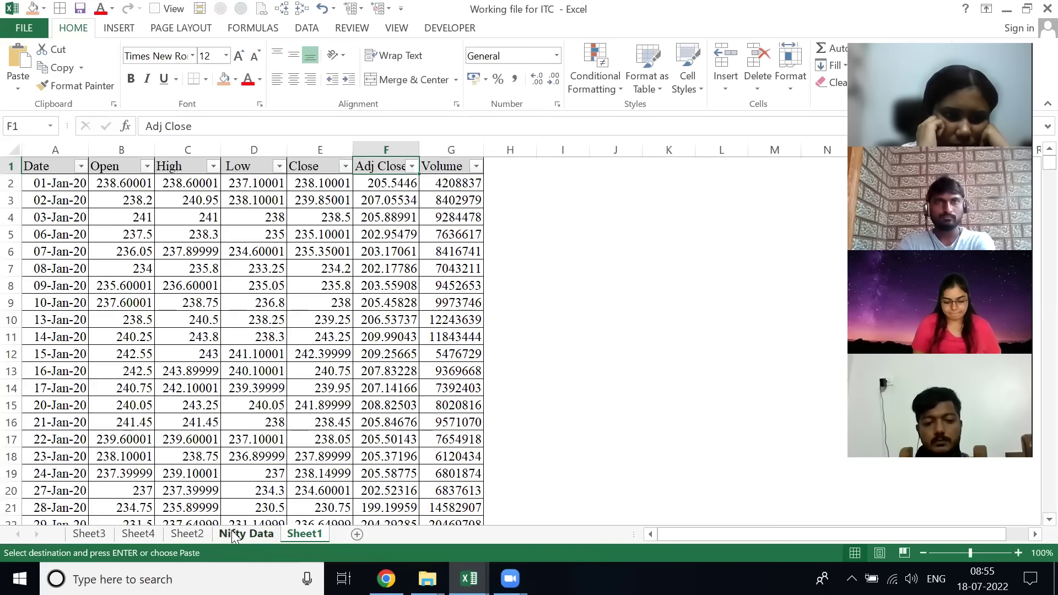
key("alt")
type("ho")
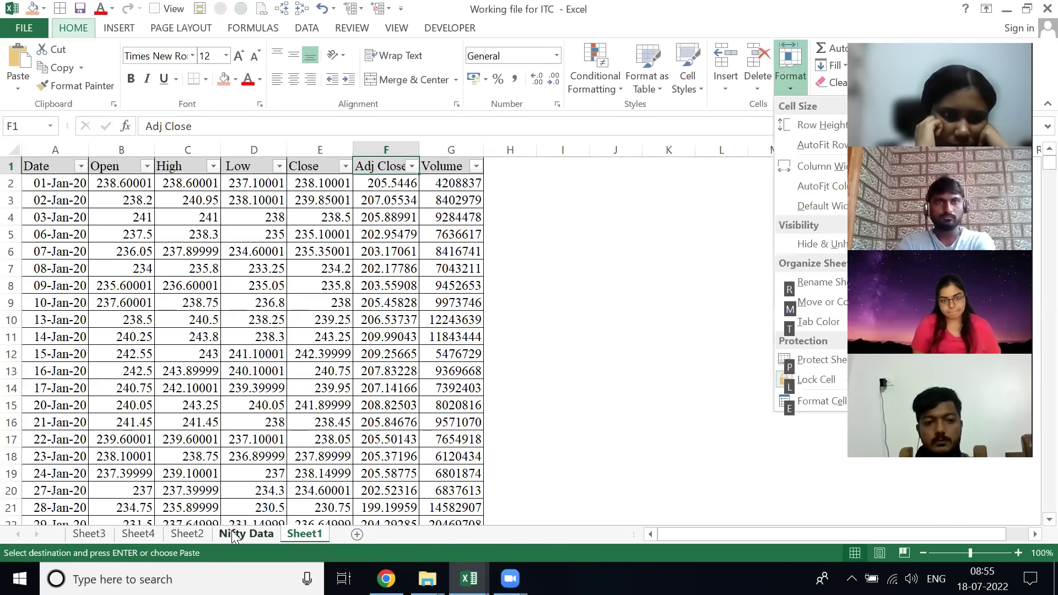
type("rITC data")
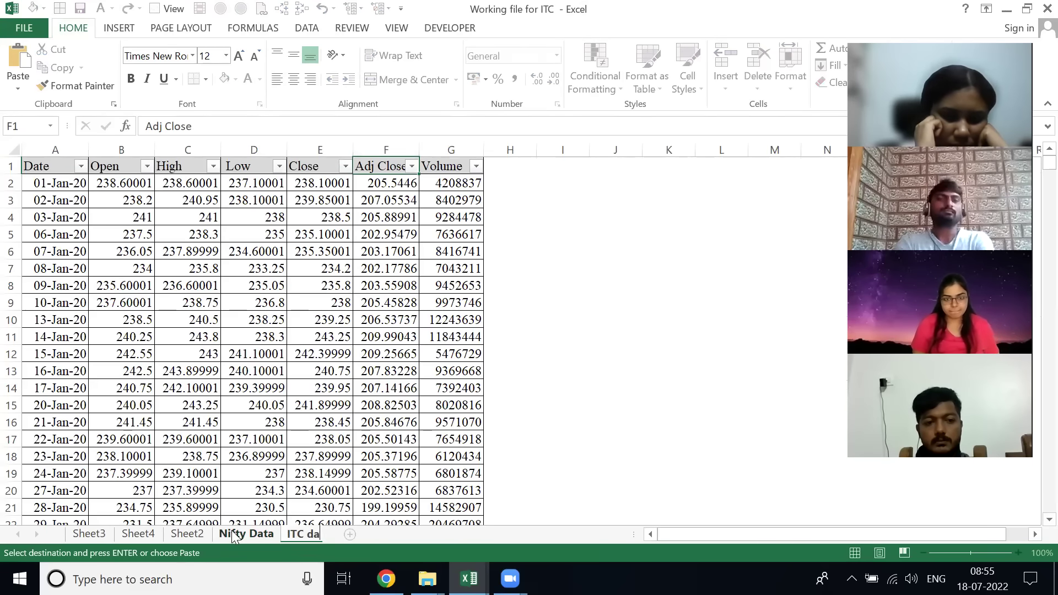
key("Return")
- Rename Sheet2 with the ITC adjusted closes and returns as ITC Return, and switch to Sheet4
key("ctrl+Page_Up")
key("ctrl+Page_Up")
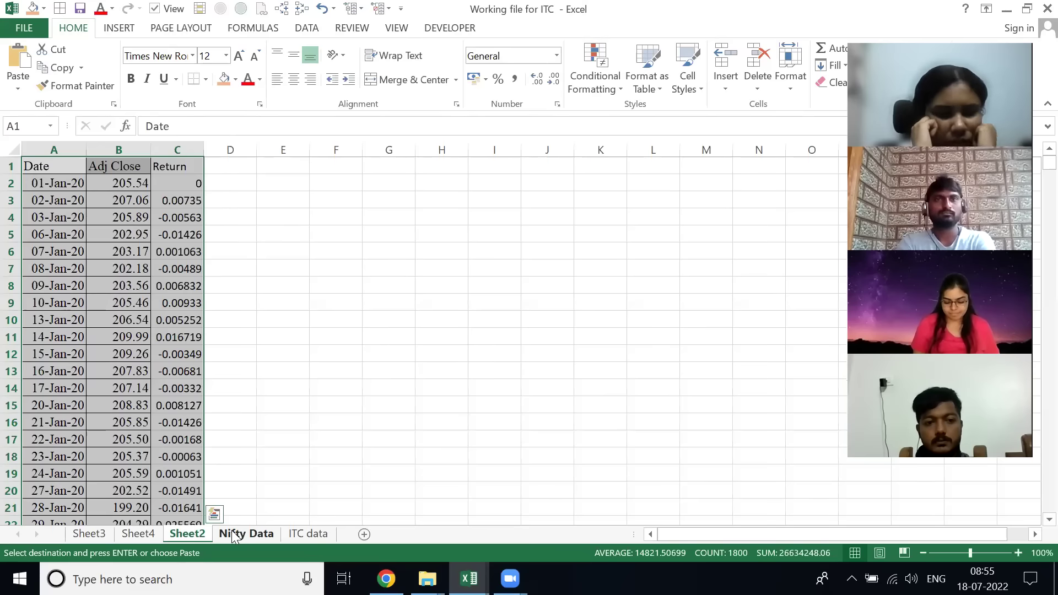
key("ctrl+Home")
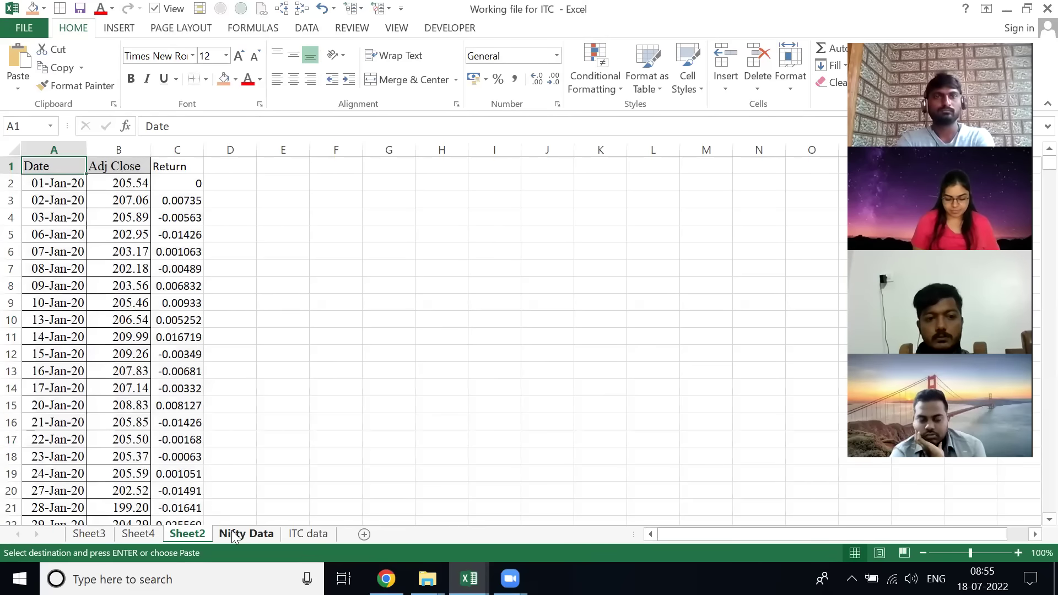
key("alt")
type("ho")
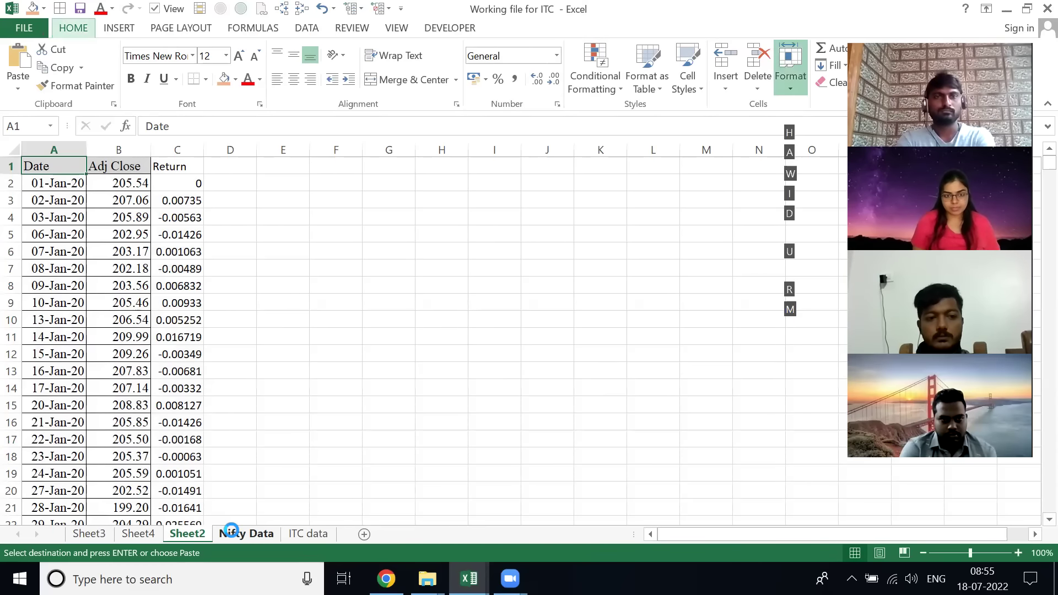
type("rITC T")
key("BackSpace")
type("R")
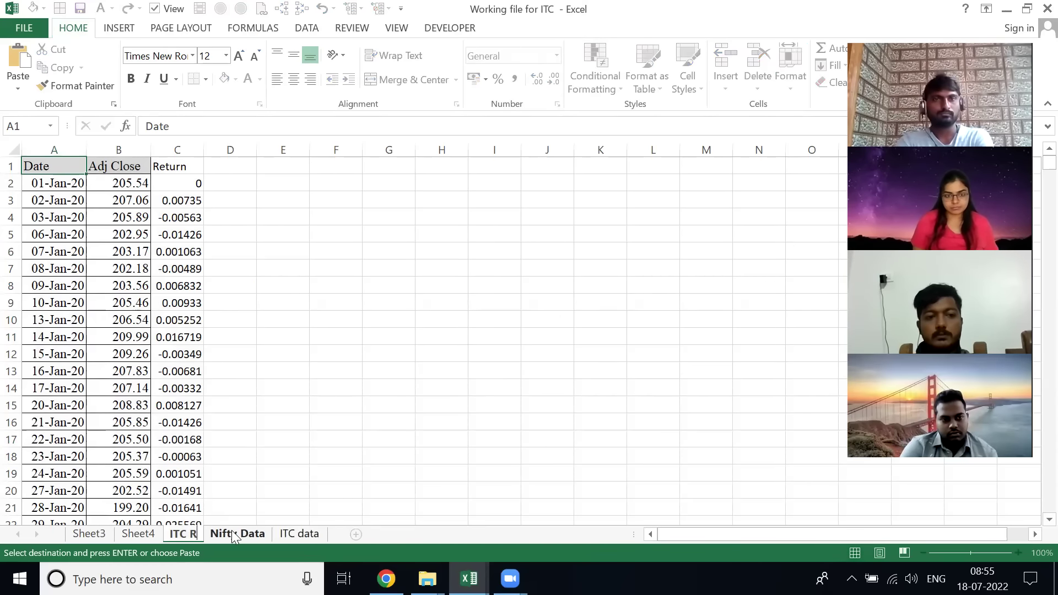
type("eturn")
key("Return")
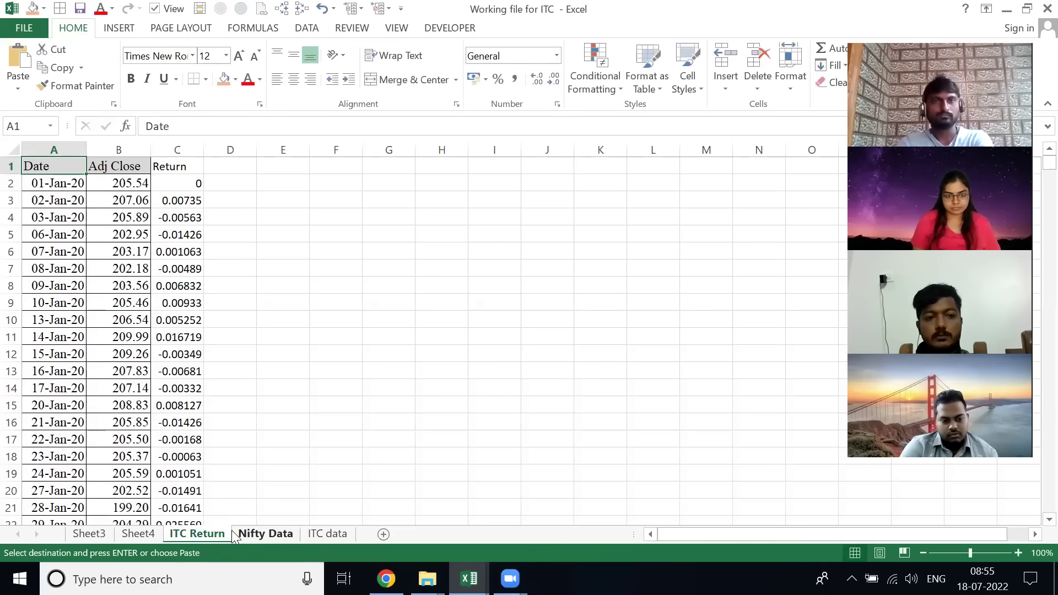
key("ctrl+Page_Up")
key("alt+h")
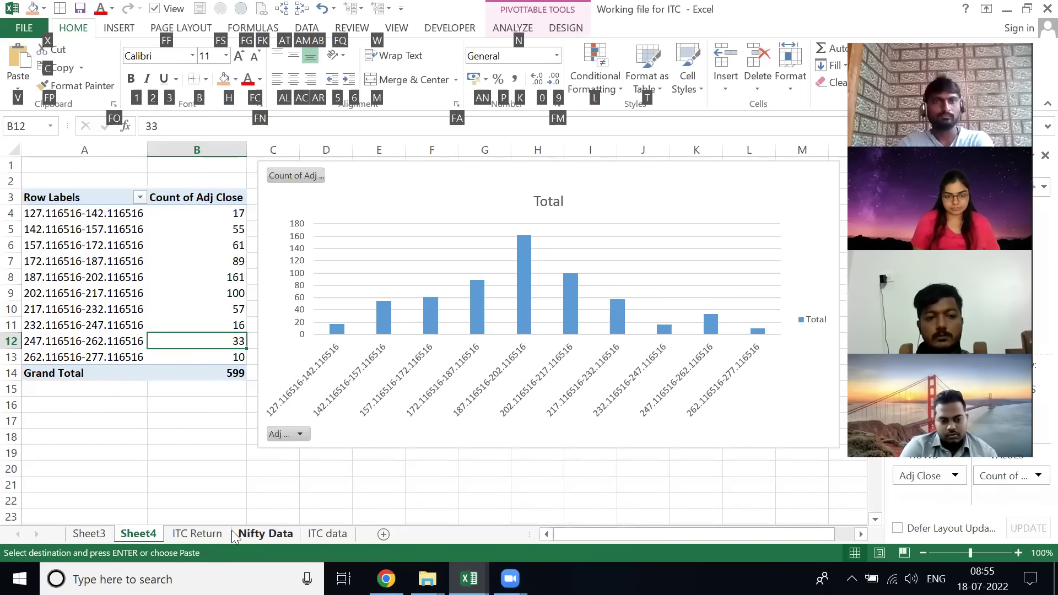
key("o")
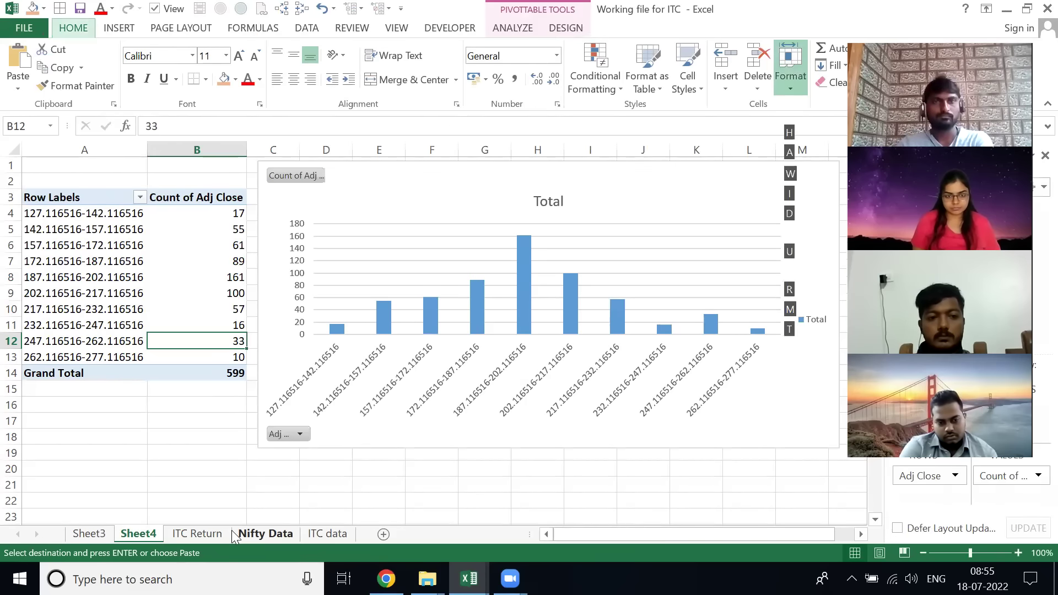
key("Escape")
key("Escape")
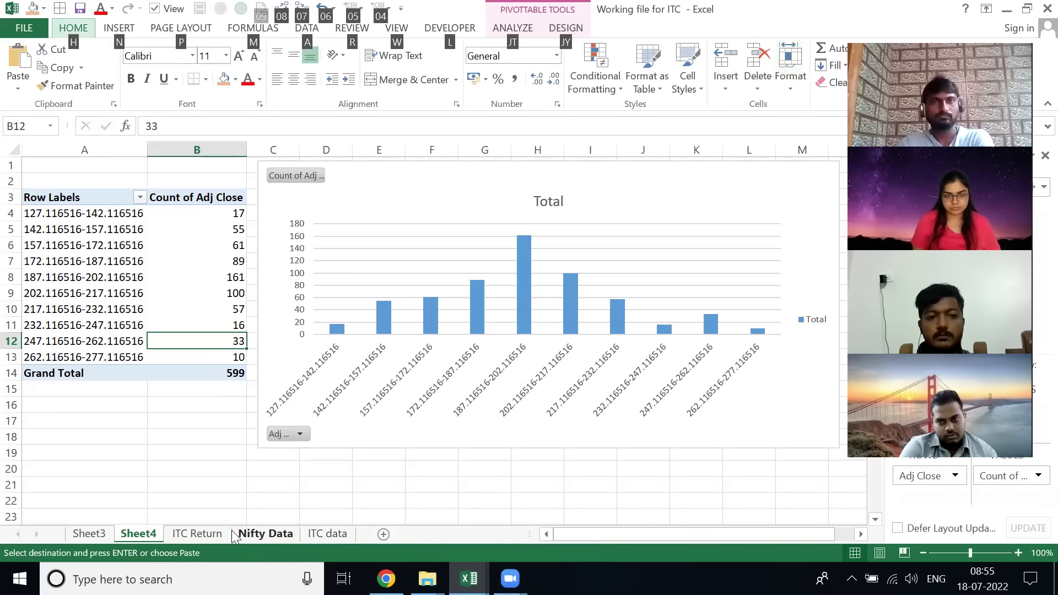
key("Escape")
key("Escape")
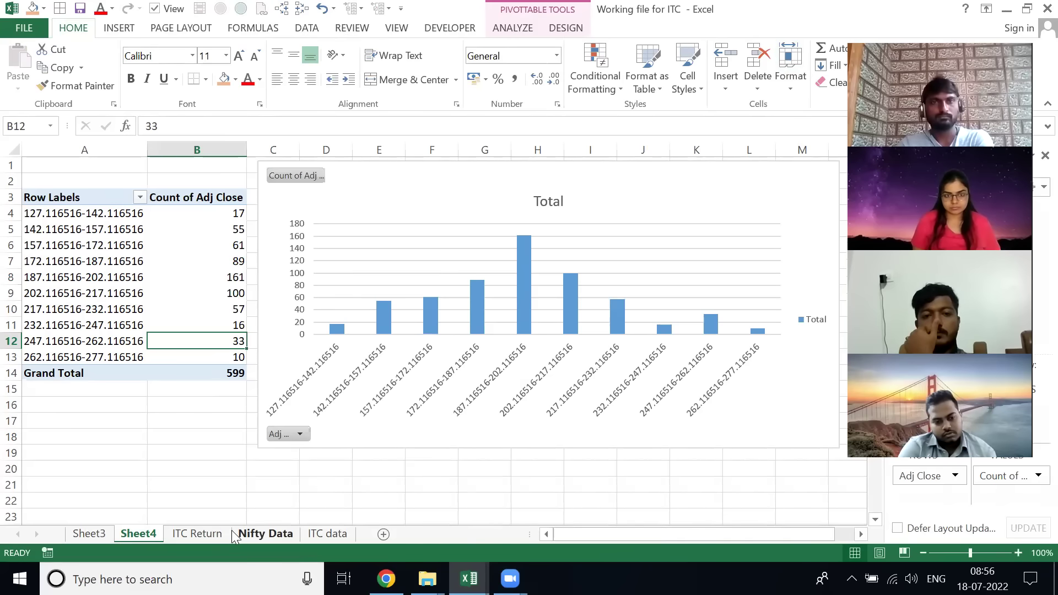
- Rename Sheet4, which holds the adjusted close pivot table and chart, as ND for Share price
key("alt+h")
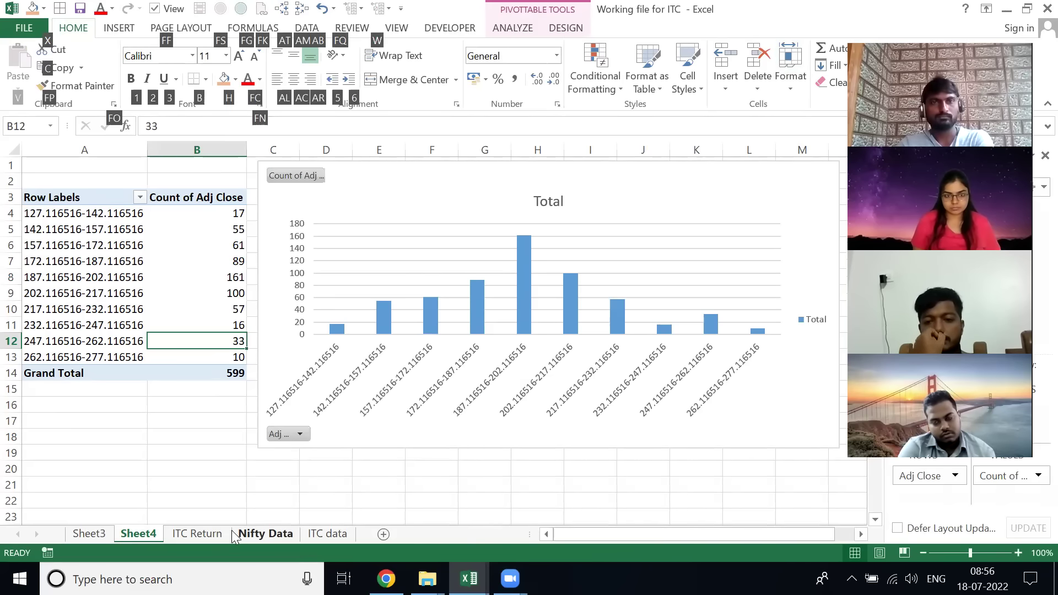
type("orN")
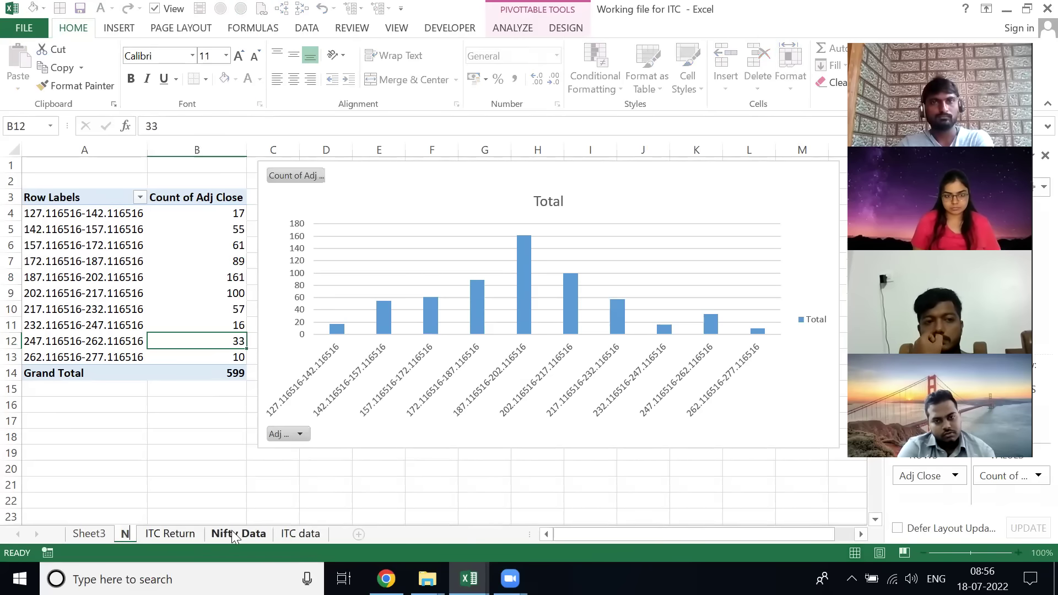
type(".")
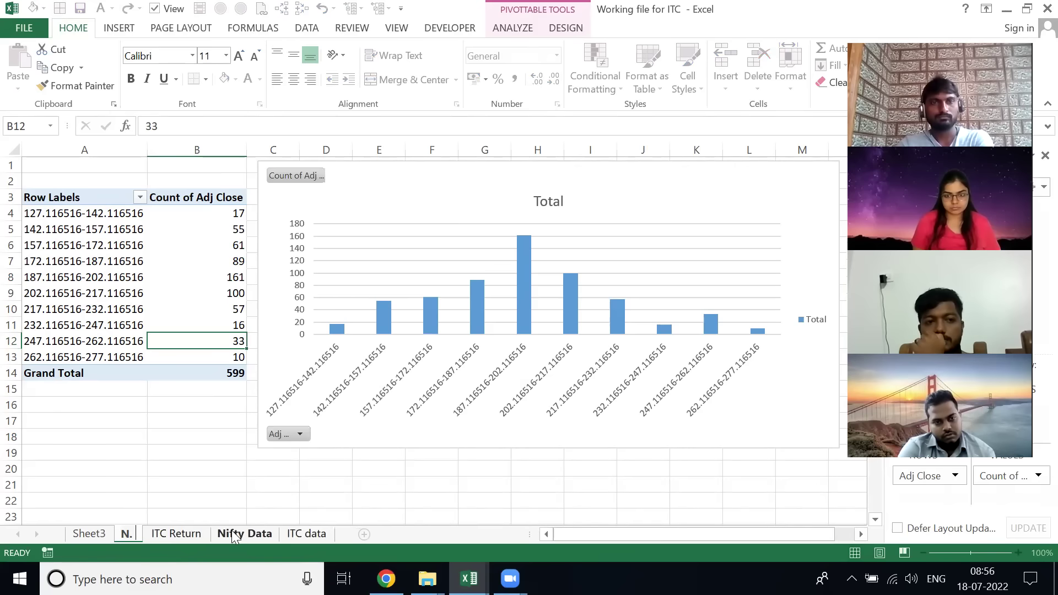
key("BackSpace")
key("BackSpace")
type("D for")
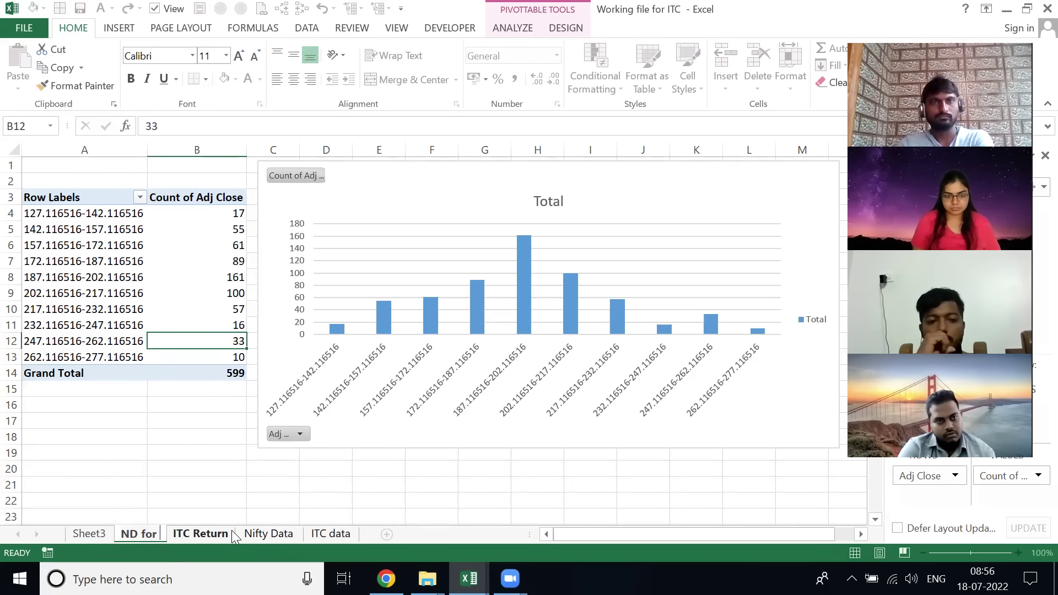
type(" Share pr")
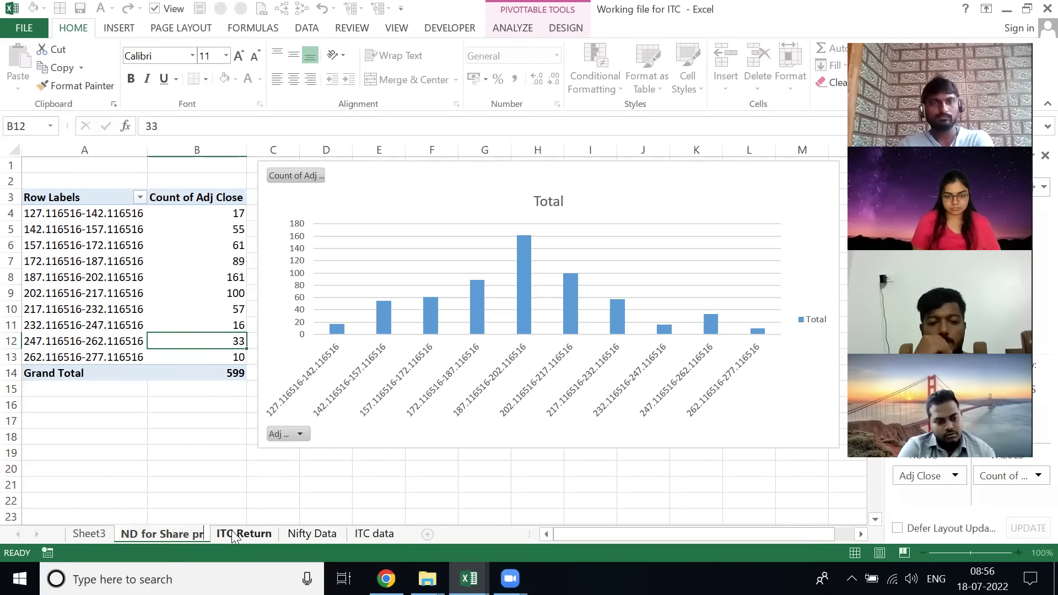
type("ice")
left_click(231, 531)
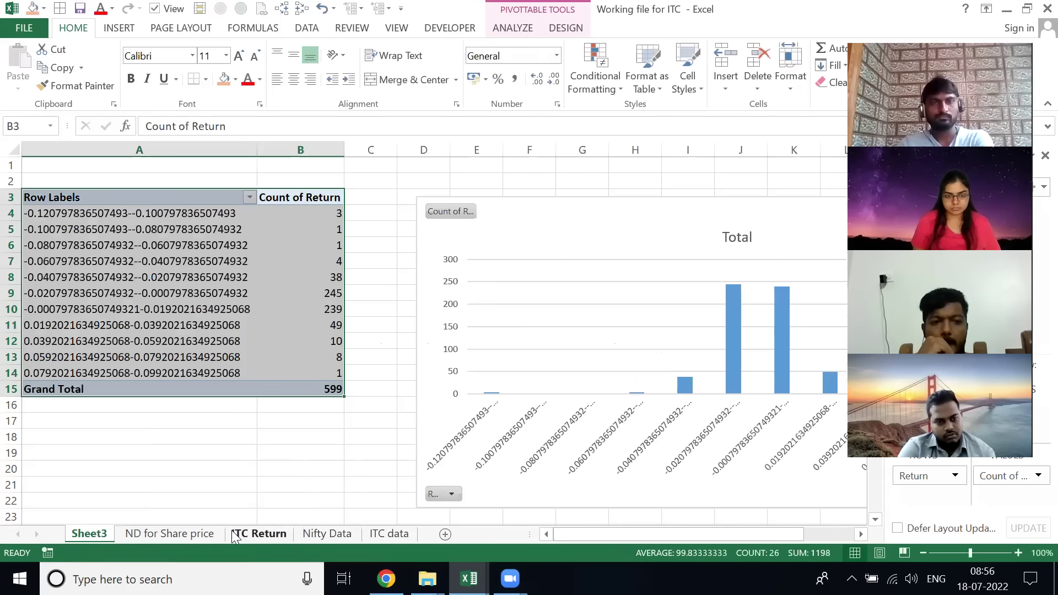
- Rename Sheet3, which holds the return pivot table and chart, as ND for Return ITC
key("alt")
type("o")
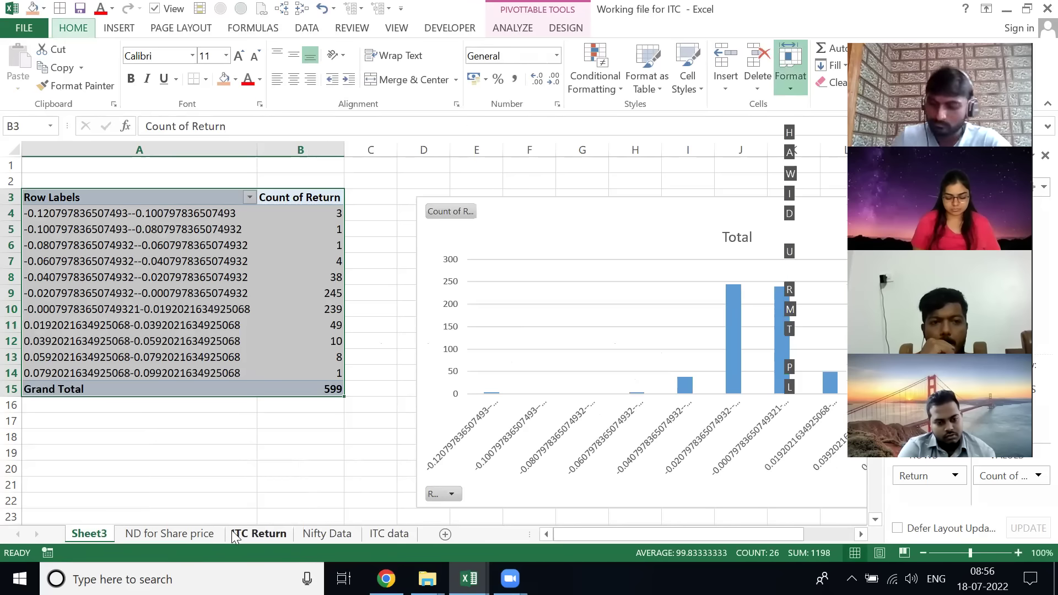
type("rND for")
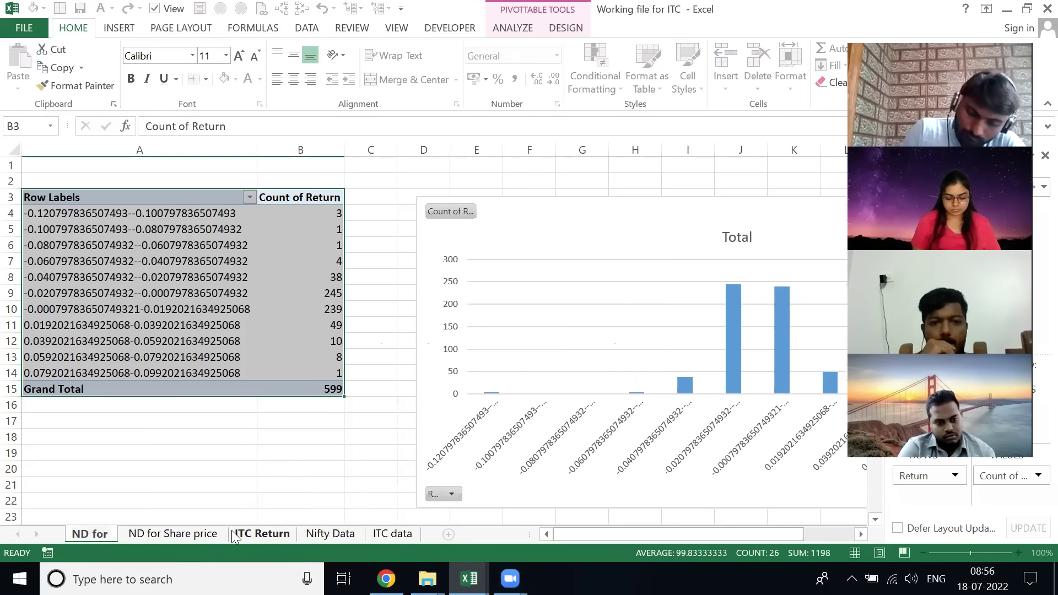
type(" Return IT")
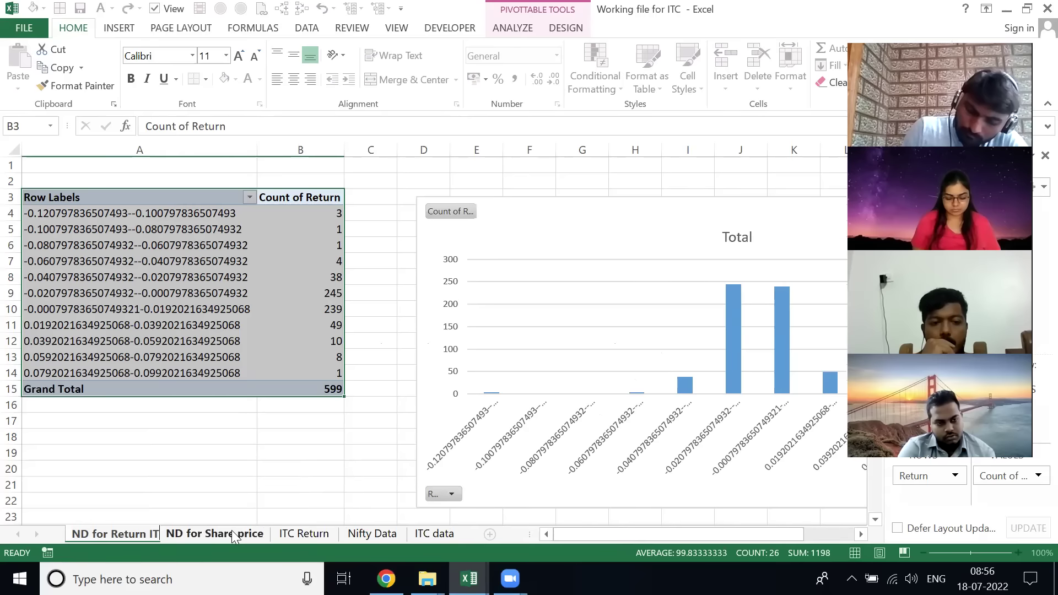
type("C")
left_click(234, 534)
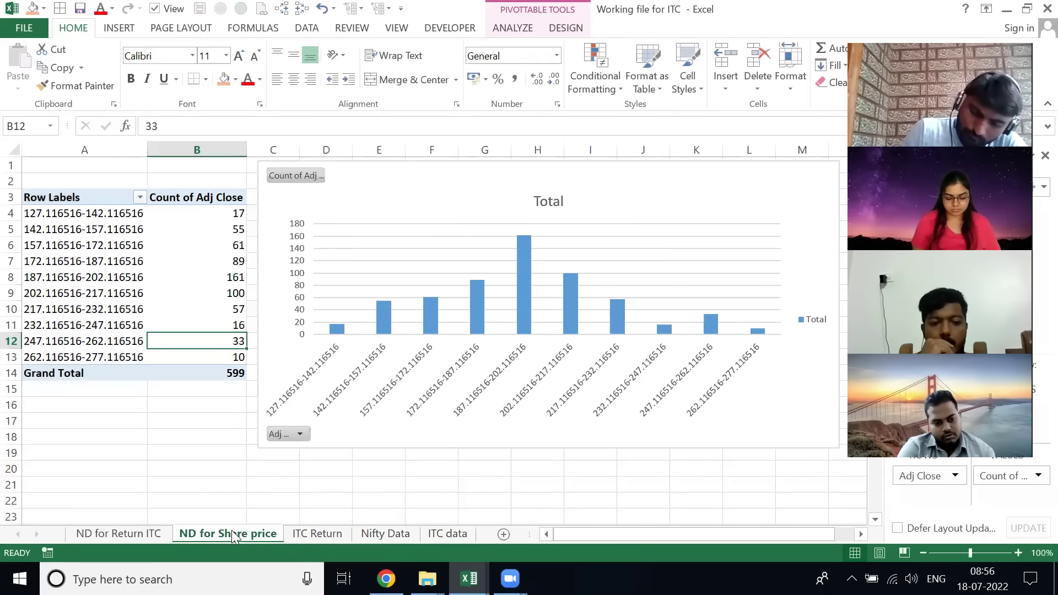
- Extend the name of the ND for Share price sheet to ND for Share price ITC
key("alt")
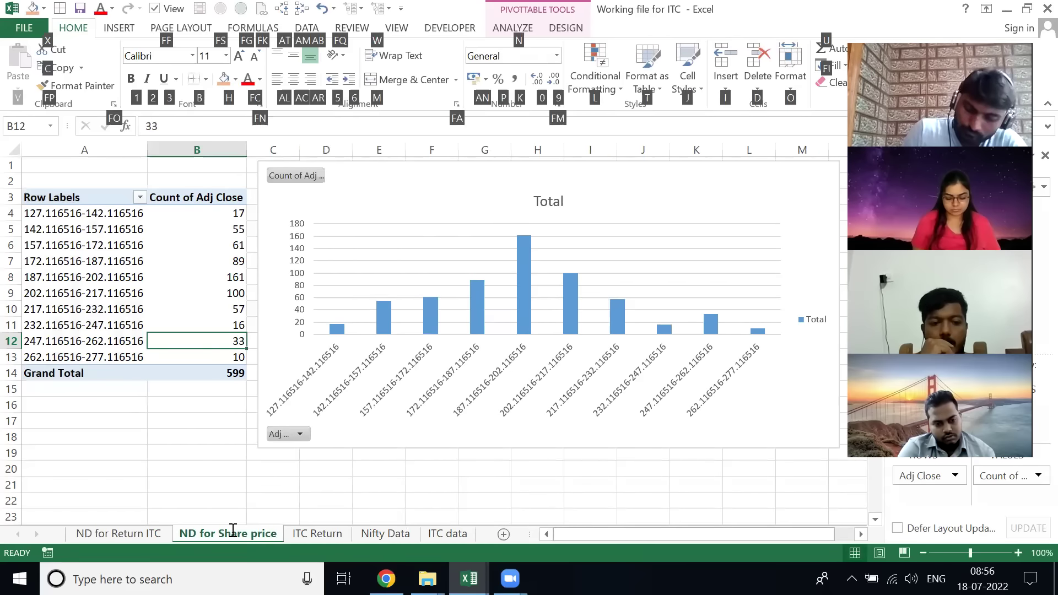
type("or IT")
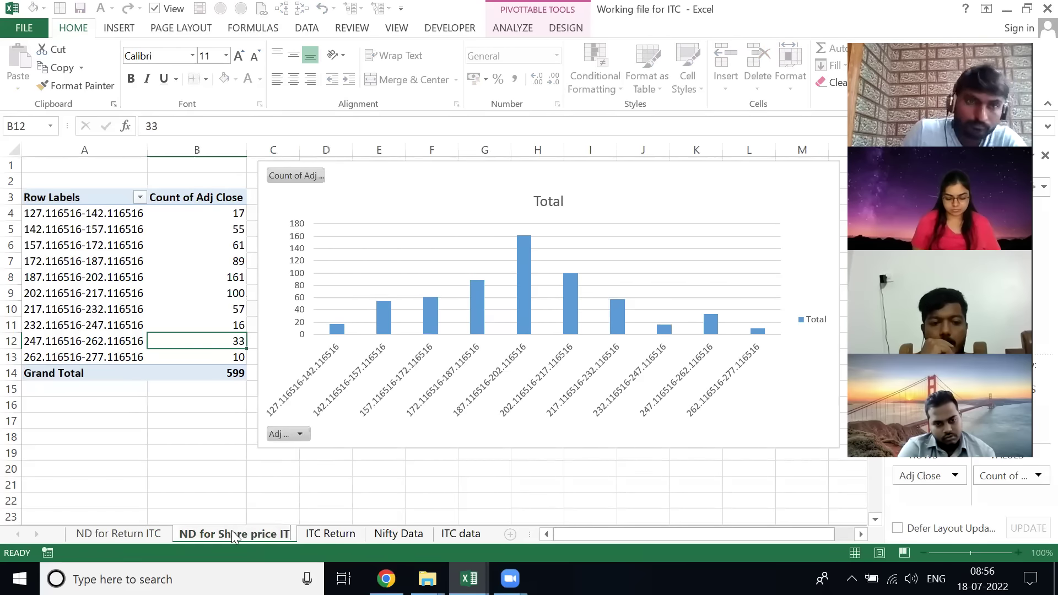
type("C")
key("Return")
- Fit the column widths of the whole table on the Nifty Data sheet to their contents
key("ctrl+Page_Down")
key("ctrl+Page_Down")
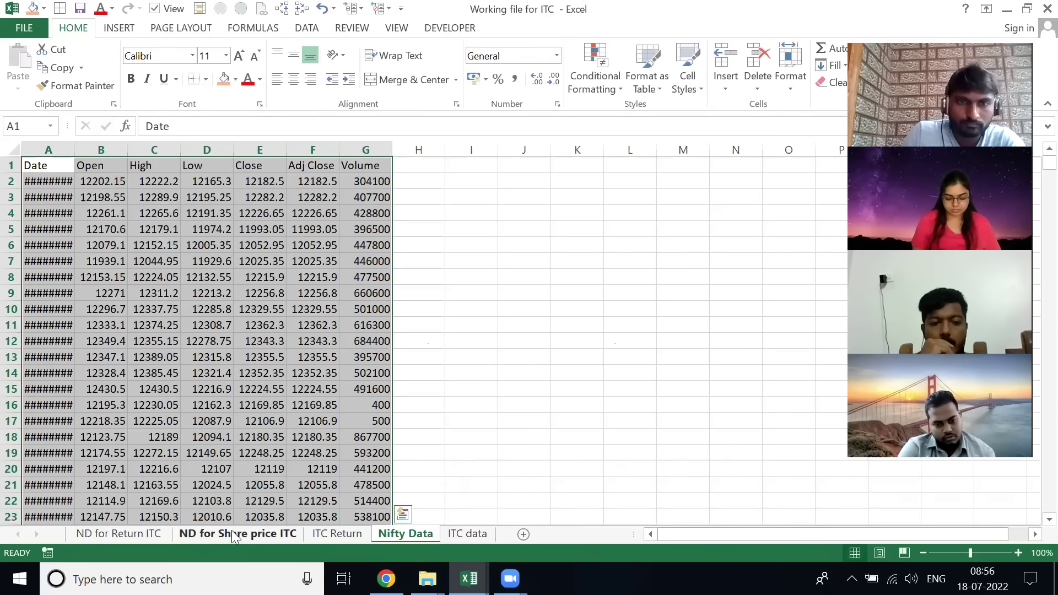
key("ctrl+Home")
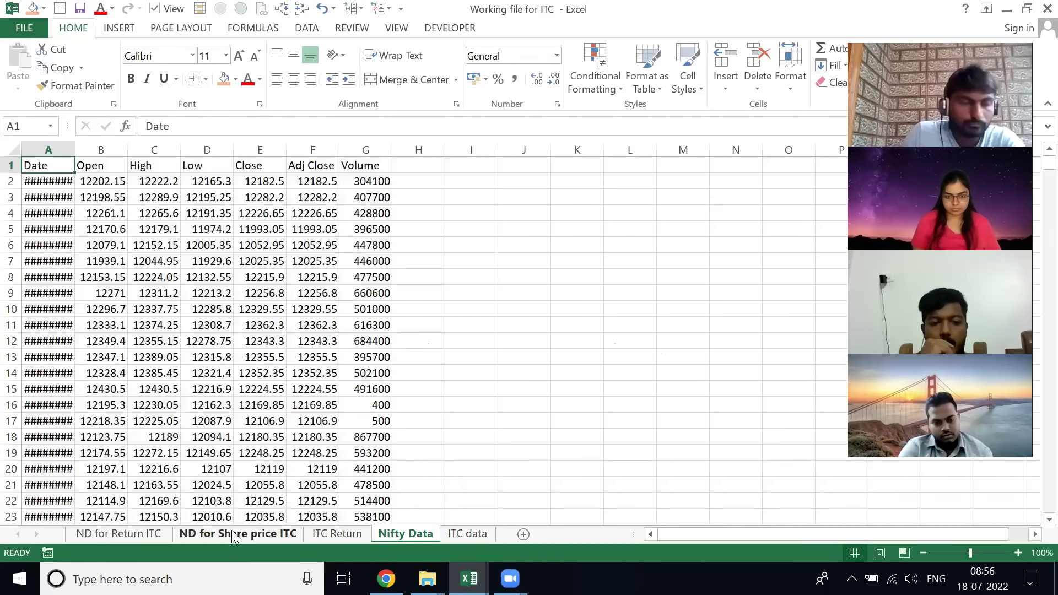
key("ctrl+shift+End")
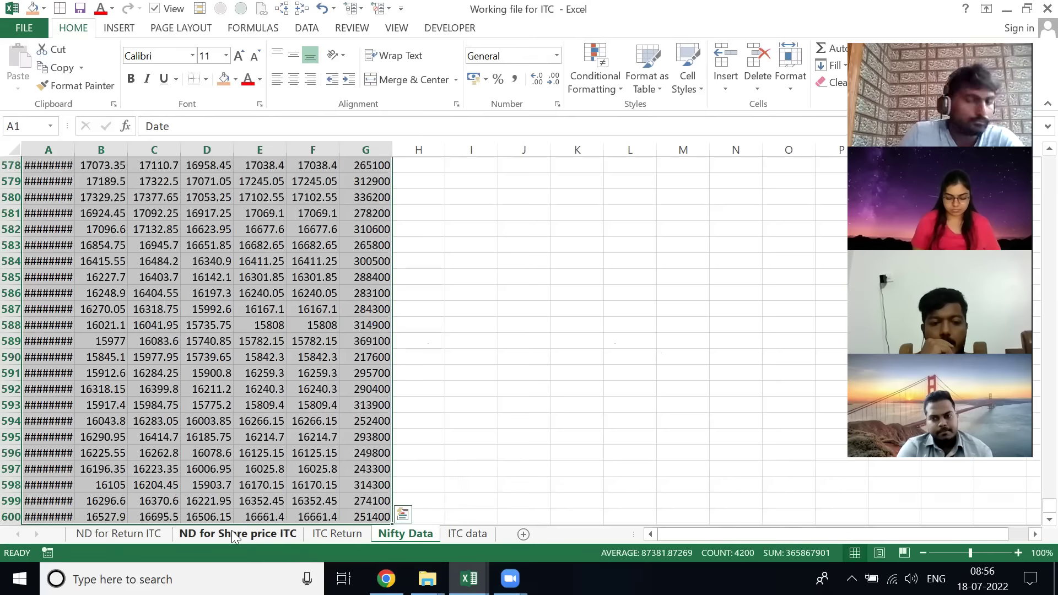
key("alt+h")
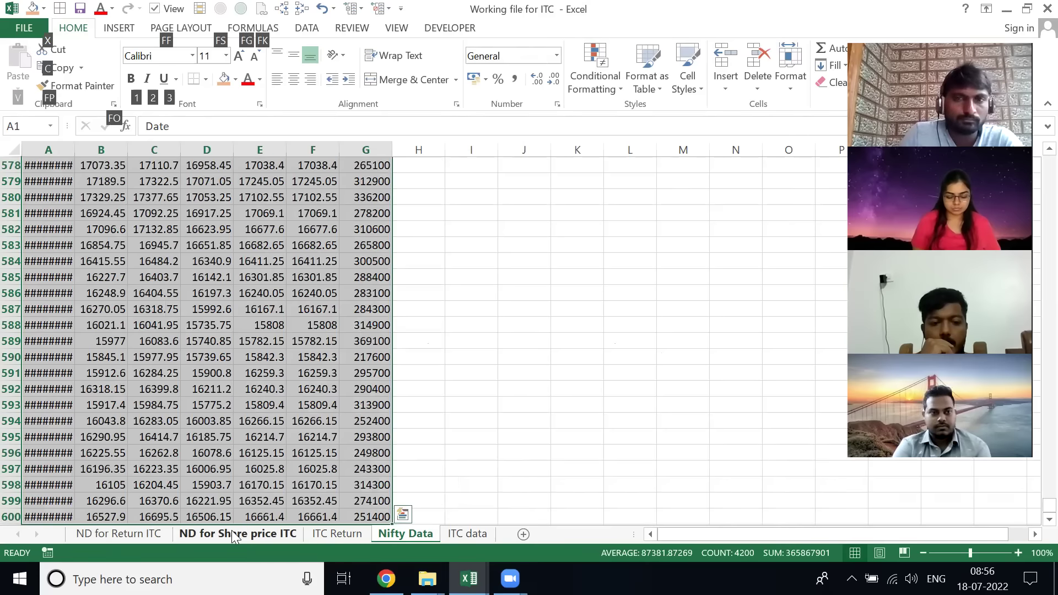
key("o")
key("i")
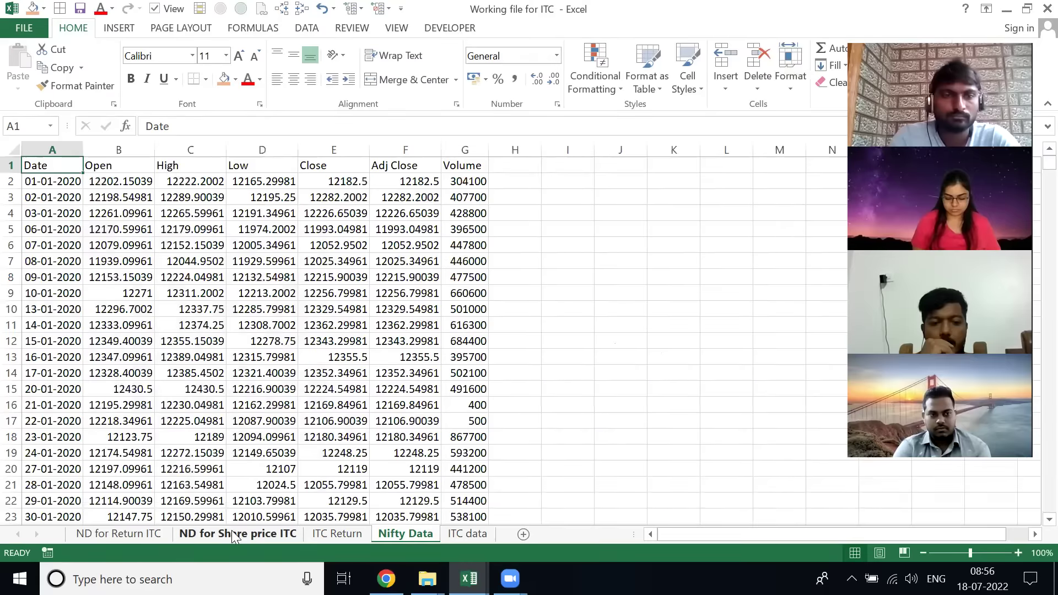
- Select the whole Nifty Data table and add filters to its header row
key("ctrl+shift+Up")
key("ctrl+shift+Down")
key("alt+h")
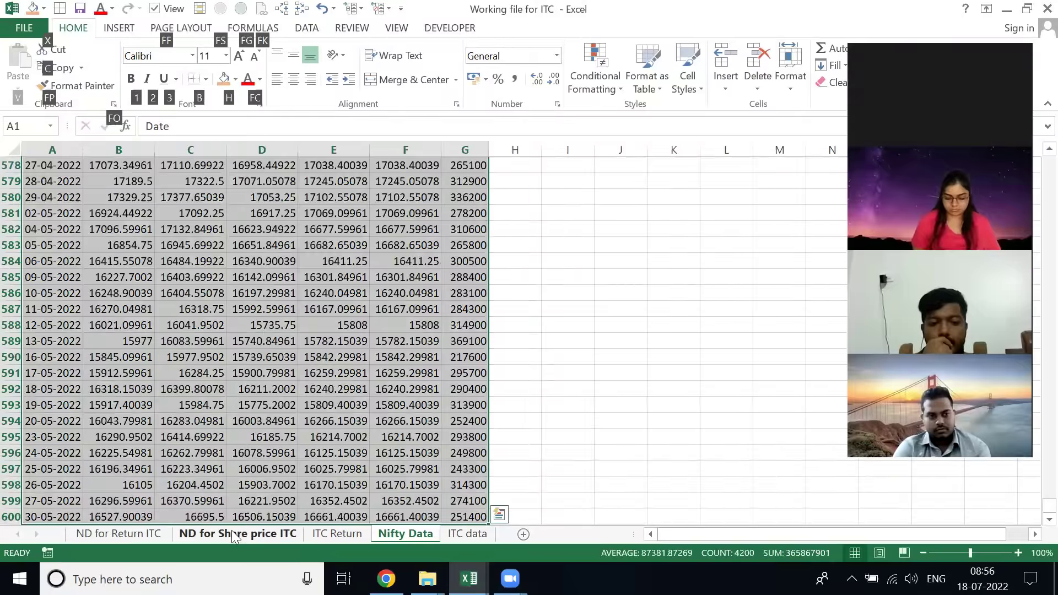
key("s")
key("f")
- Filter the Adj Close column of the Nifty Data sheet to show only the null entries
key("Right")
key("Right")
key("Right")
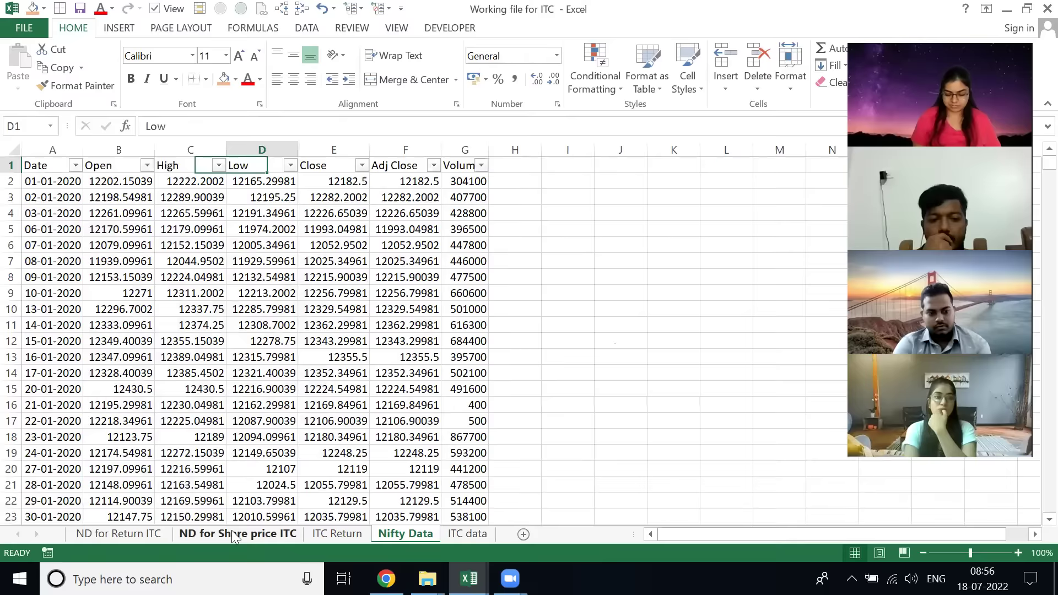
key("Right")
key("Right")
key("alt+Down")
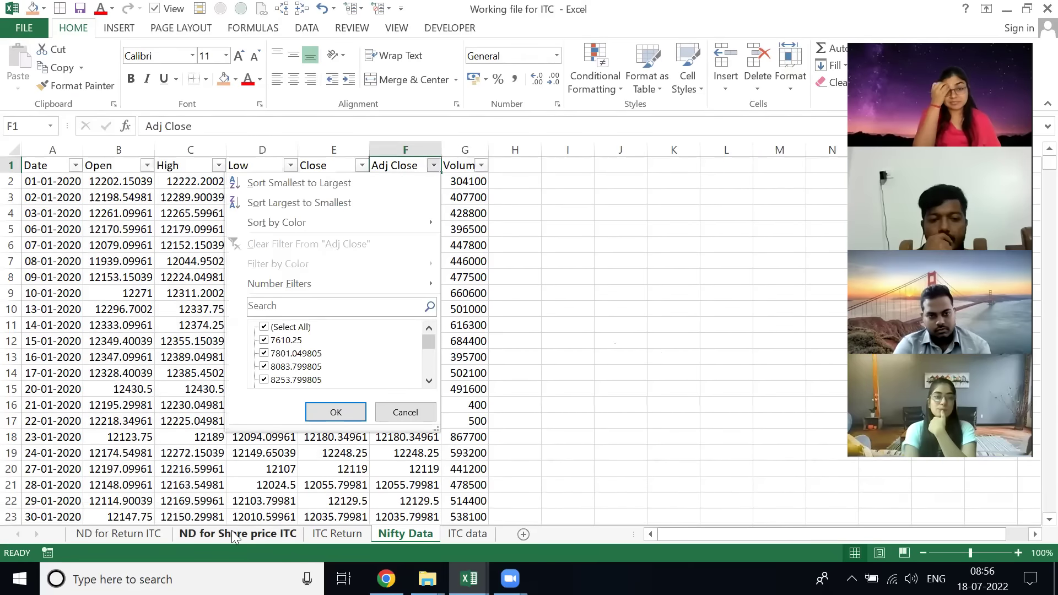
key("Tab")
key("space")
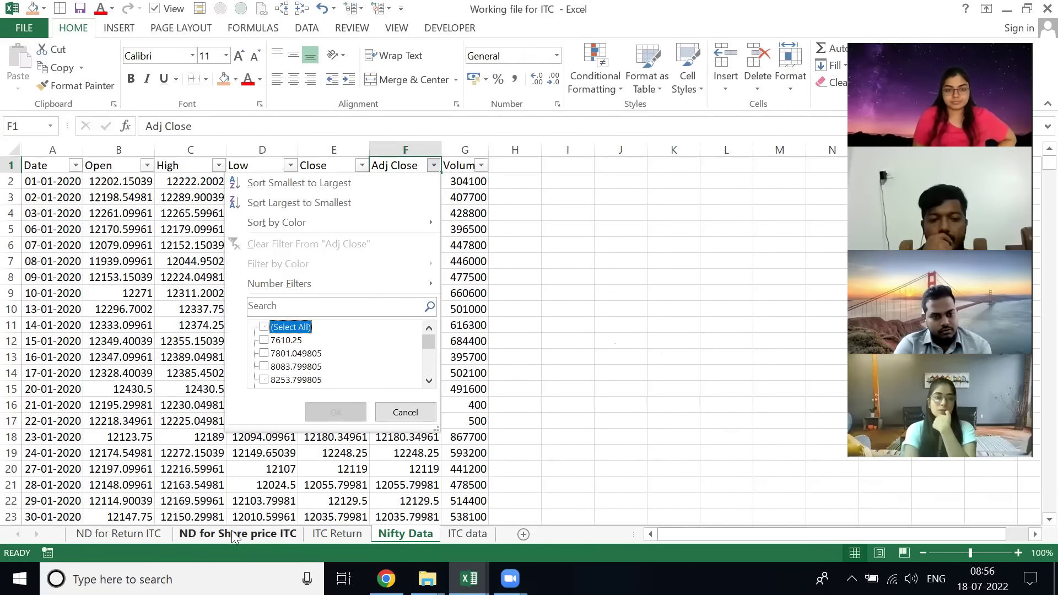
key("End")
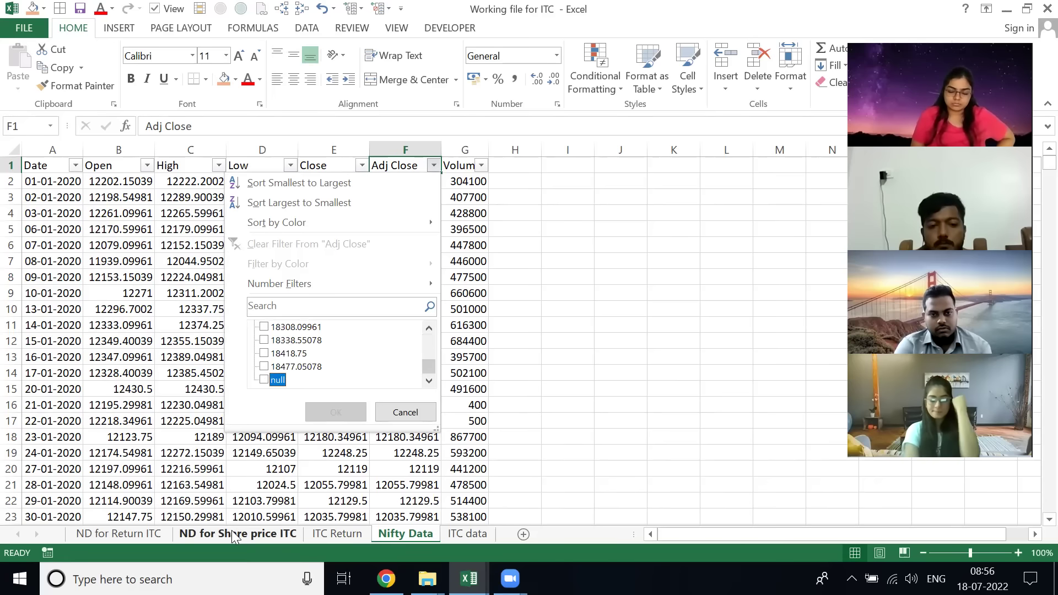
key("space")
key("Return")
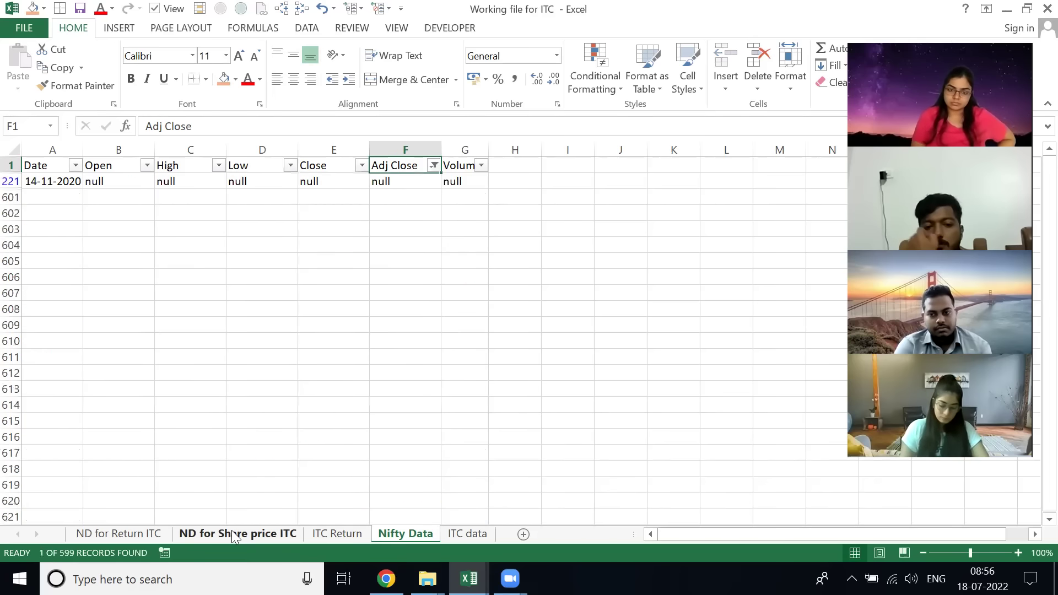
- Mark the filtered 14-11-2020 row by entering aa in H221, and select the row's table cells
key("Down")
key("Right")
key("Right")
type("aa")
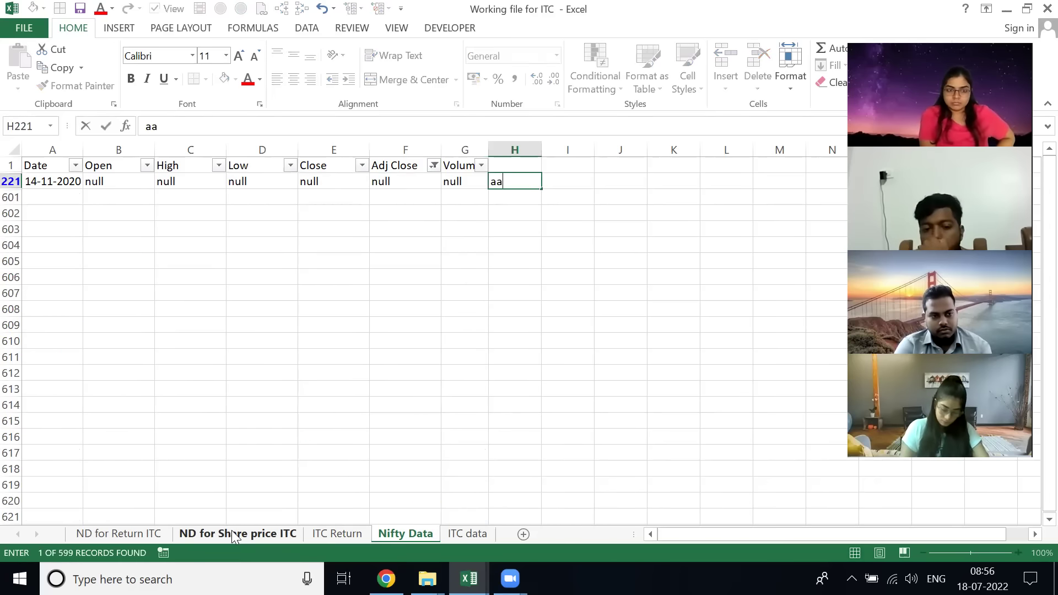
key("Return")
key("Left")
key("Up")
key("Left")
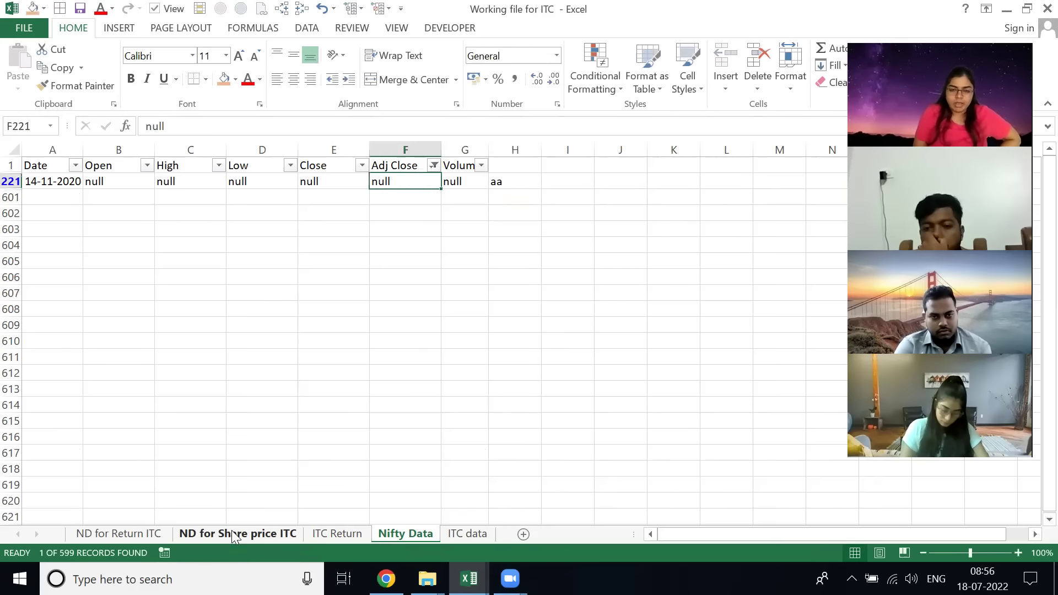
key("Up")
key("Down")
key("Right")
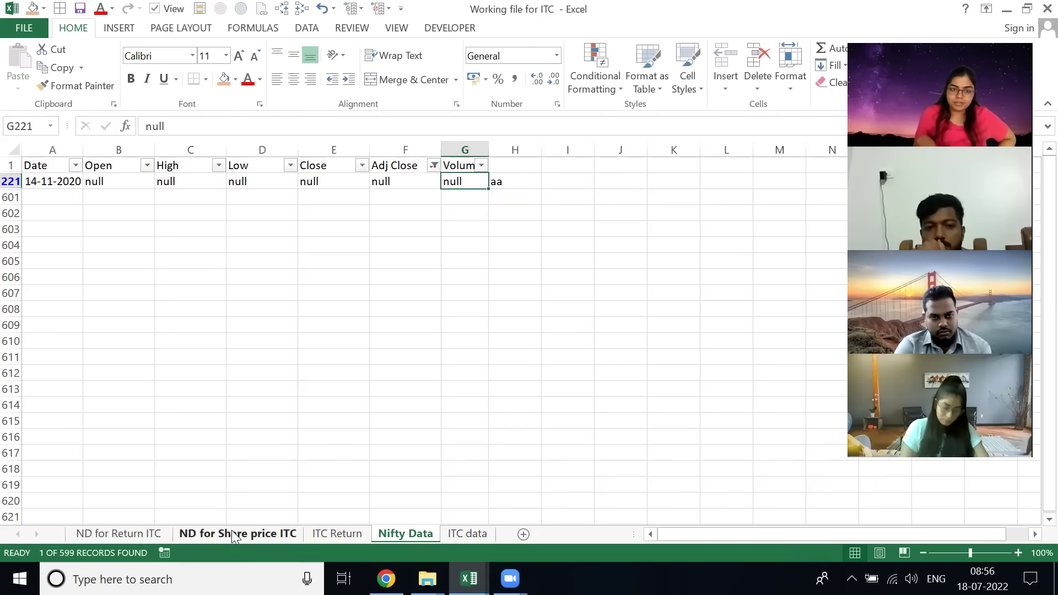
key("ctrl+shift+Left")
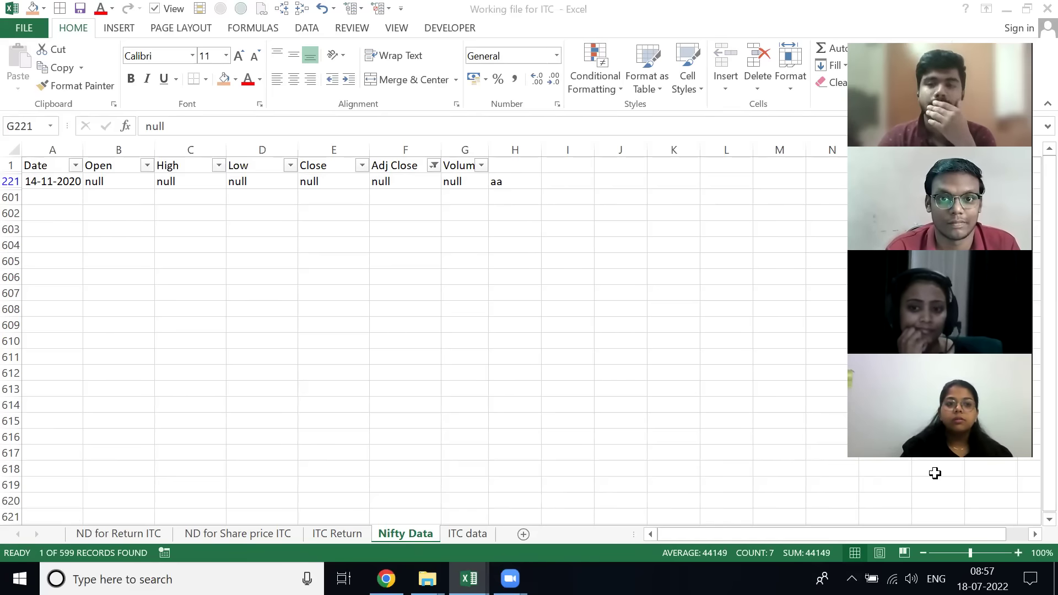
- Reset the Adj Close filter to select all values and show every Nifty record
key("ctrl+a")
key("Up")
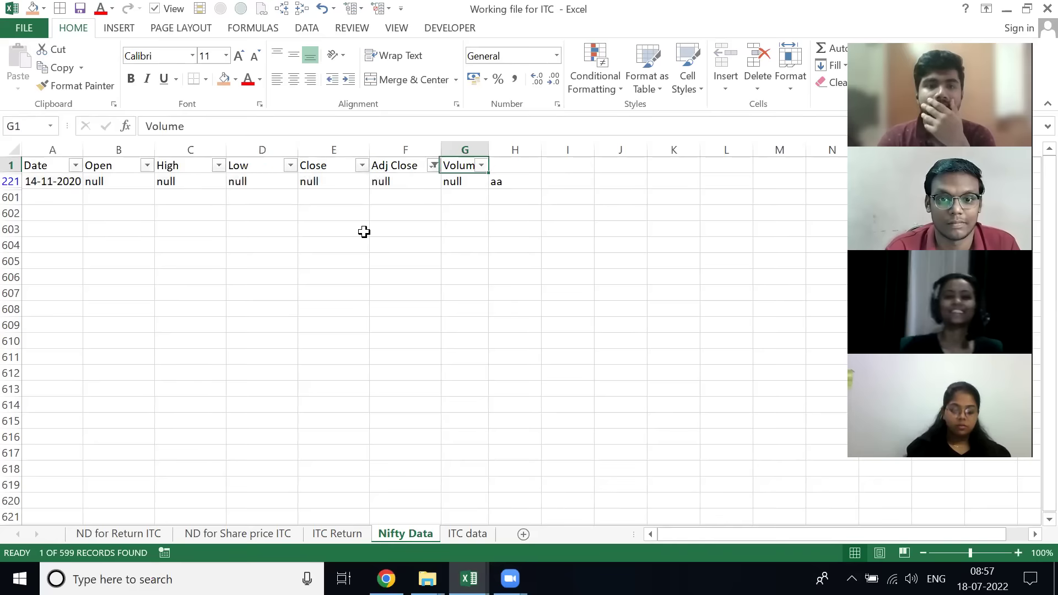
key("Left")
key("alt+Down")
key("Down")
key("Down")
key("Down")
key("Down")
key("Down")
key("Down")
key("Down")
key("Down")
key("Down")
key("Up")
key("Up")
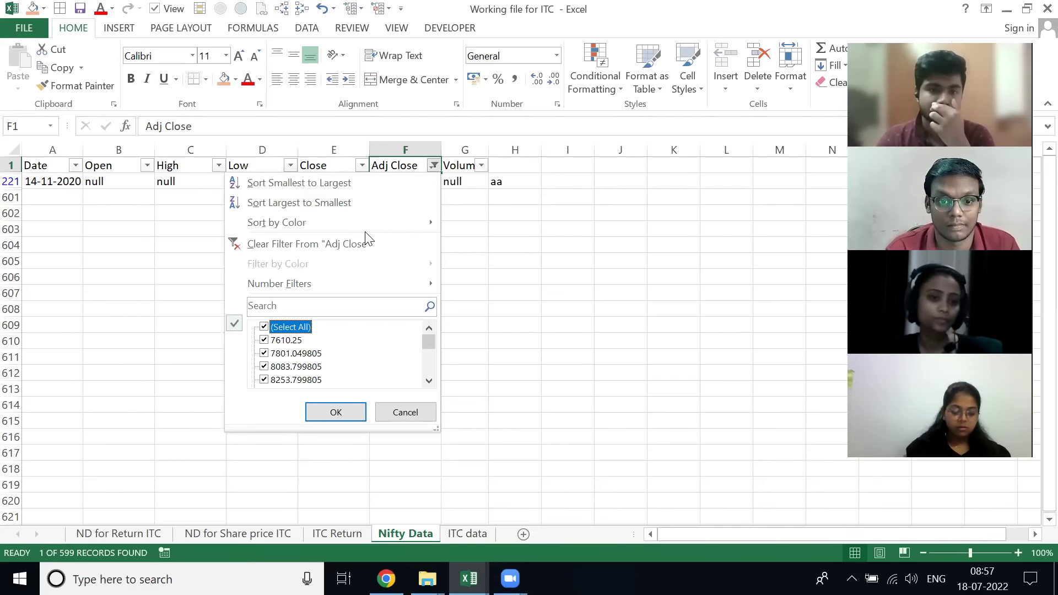
key("Tab")
key("Return")
- Locate the marked 14-11-2020 row among the unfiltered records and highlight its null cells from Open to Volume
key("ctrl+End")
key("Down")
key("Up")
key("Left")
key("shift+Left")
key("shift+Left")
key("shift+Left")
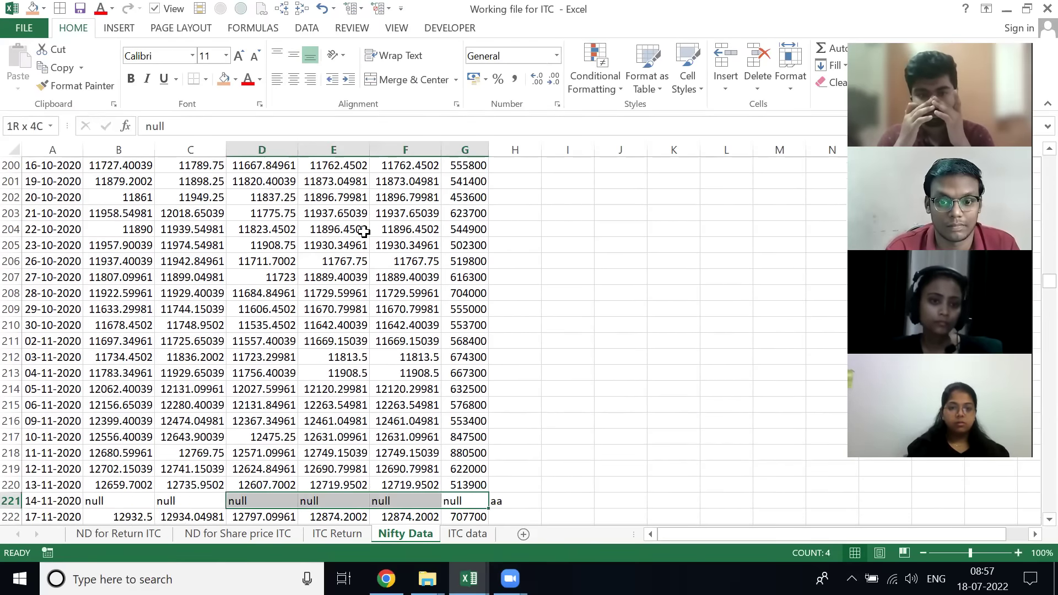
key("shift+space")
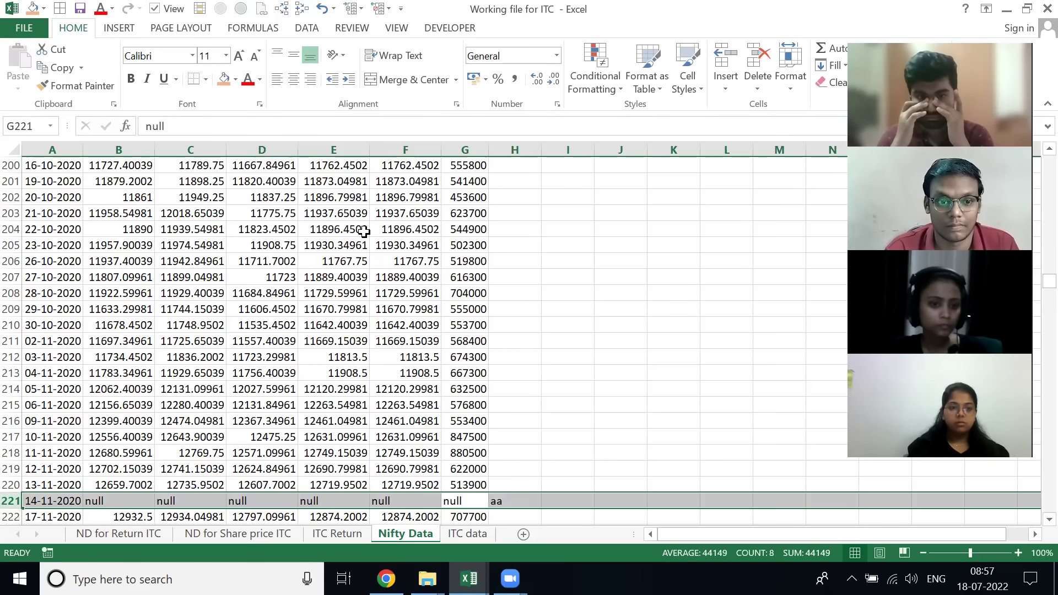
key("shift+BackSpace")
key("shift+Up")
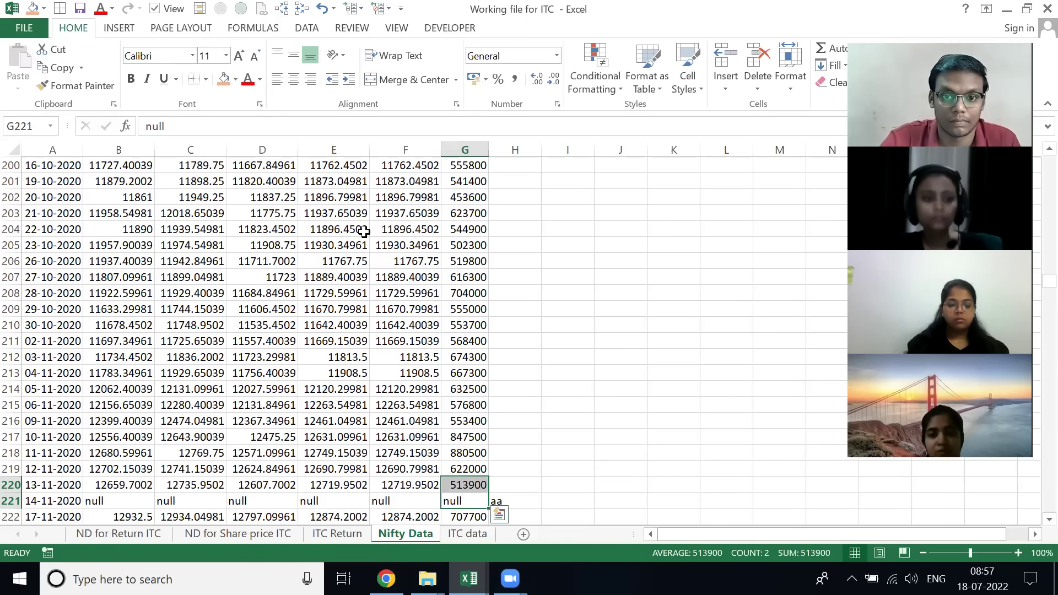
key("Down")
key("Up")
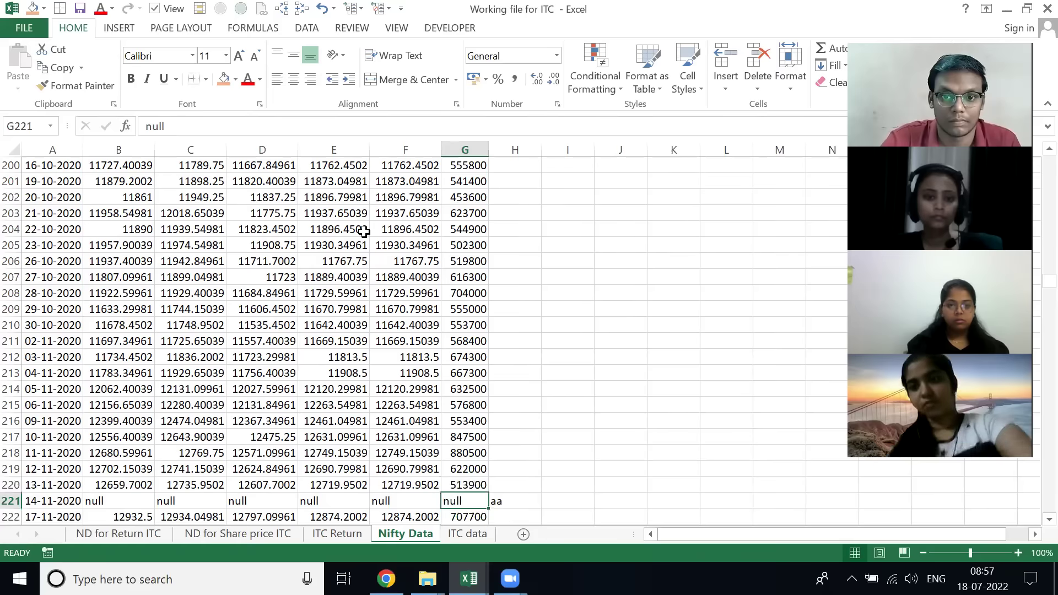
key("ctrl+shift+Left")
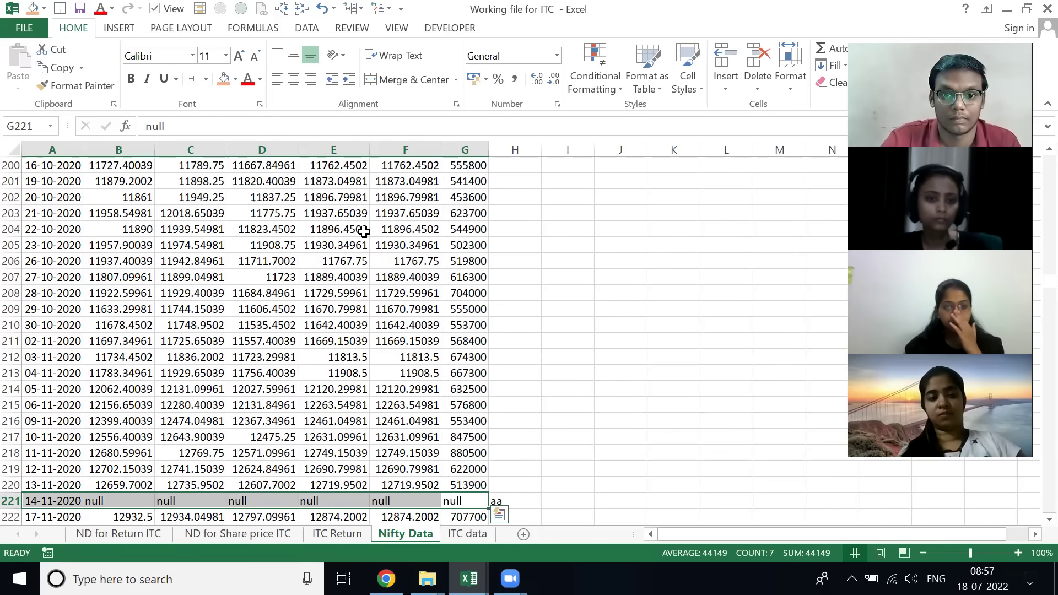
key("shift+Right")
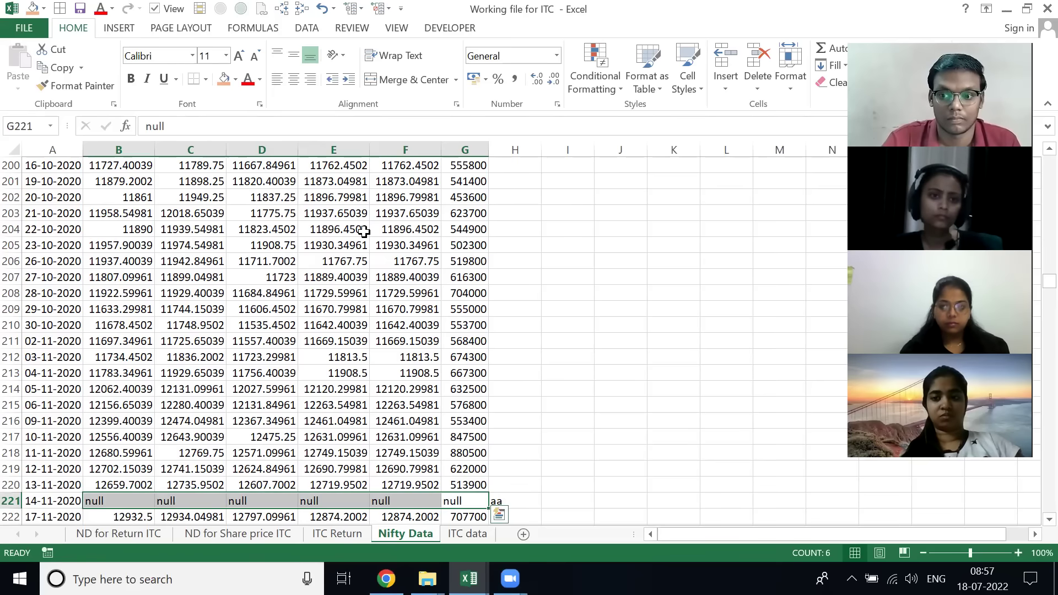
- Enter =B220 in B221 and copy it across to G221 to fill the null cells from the row above
key("Left")
key("Left")
key("Left")
key("Left")
key("Left")
type("=")
key("Up")
key("ctrl+Return")
key("ctrl+c")
key("shift+Right")
key("shift+Right")
key("shift+Right")
key("shift+Right")
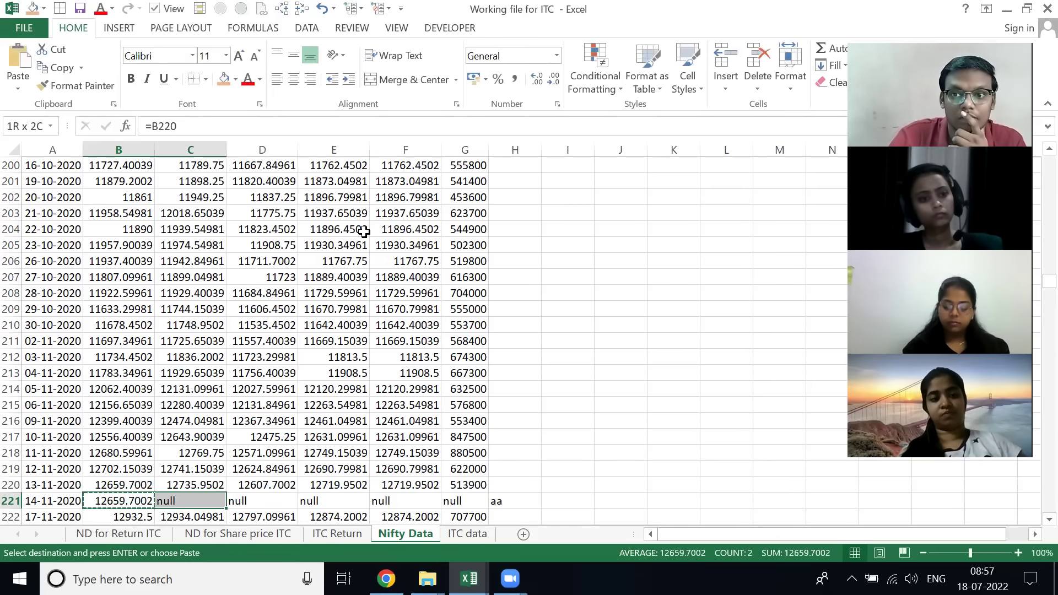
key("shift+Right")
key("ctrl+v")
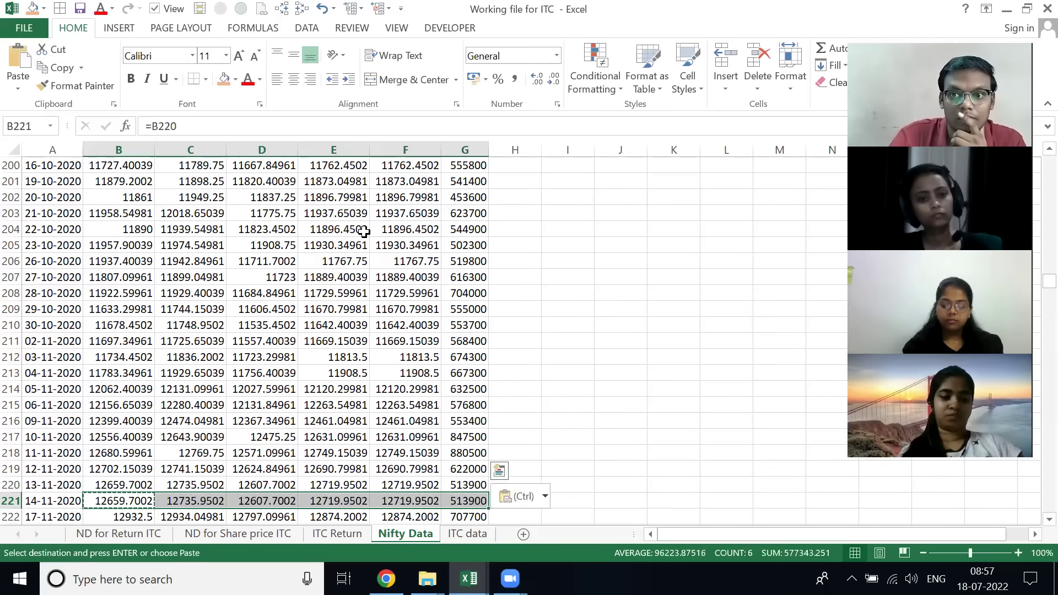
- Inspect the formulas in C221 through G221 one by one to check their references to the row above
key("Right")
key("F2")
key("Tab")
key("F2")
key("Tab")
key("F2")
key("Tab")
key("F2")
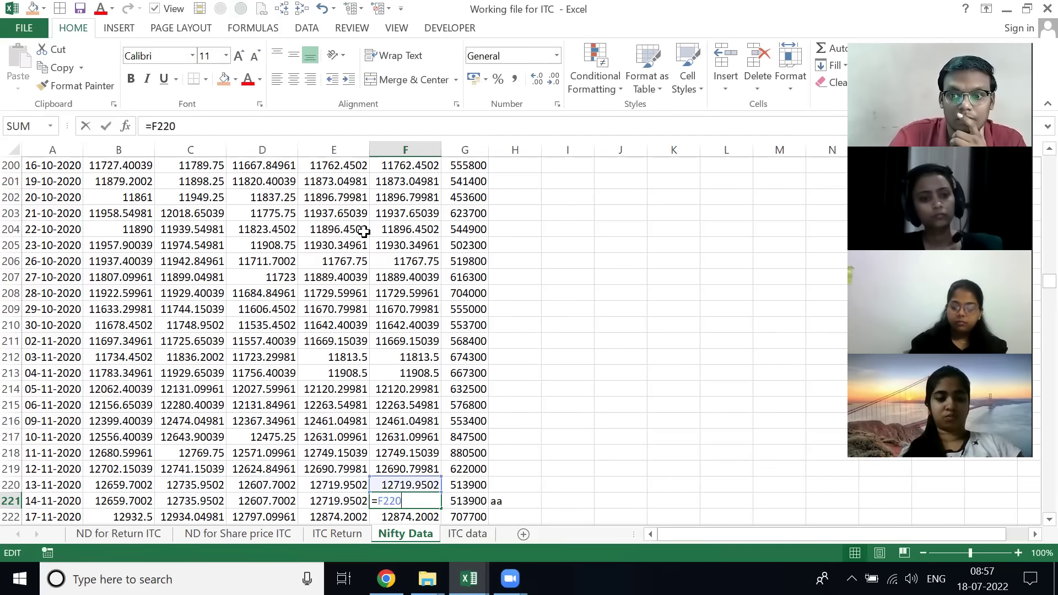
key("Tab")
key("F2")
key("ctrl+Return")
- Replace the formulas in B221:G221 with their values and enter the marker aa again in H221
key("shift+Home")
key("shift+Right")
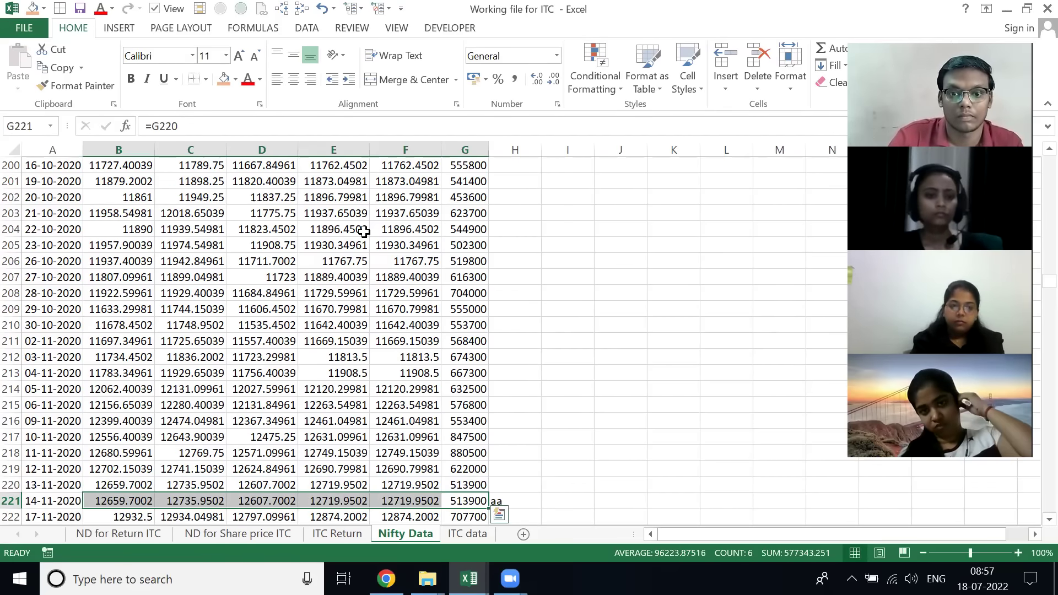
key("ctrl+c")
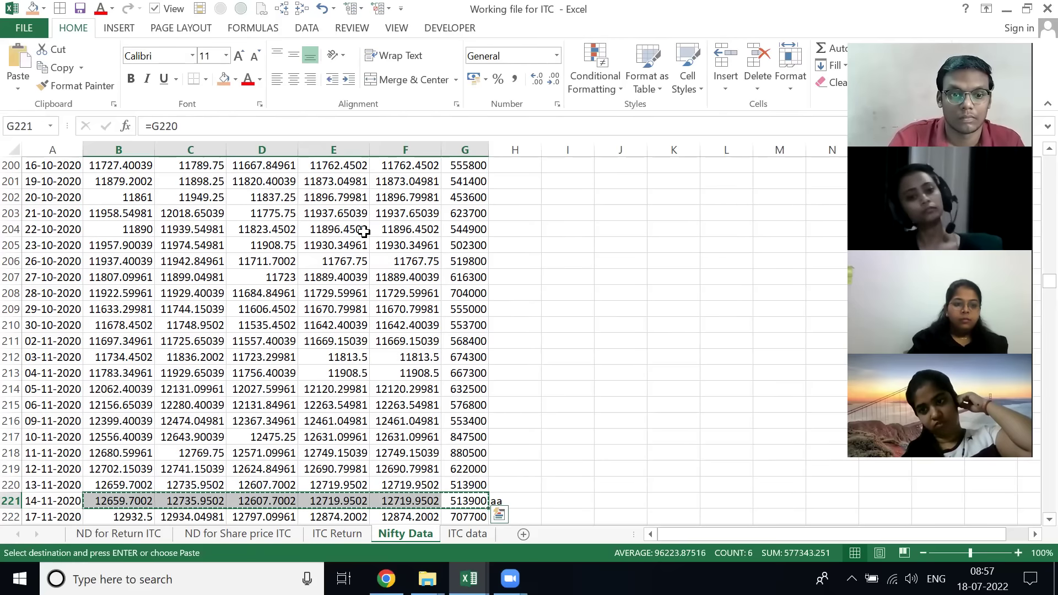
key("alt")
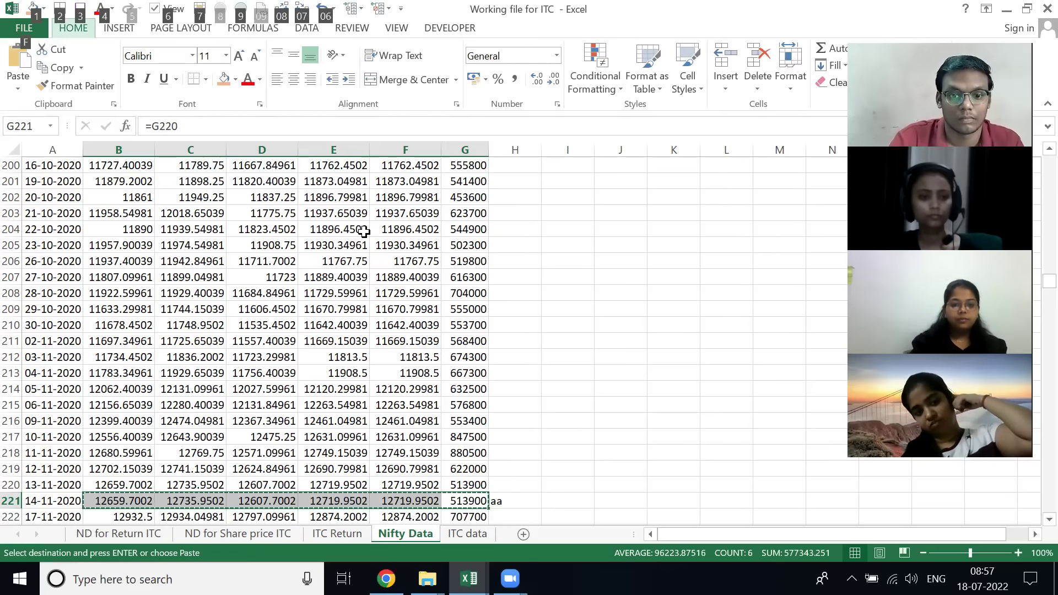
key("h")
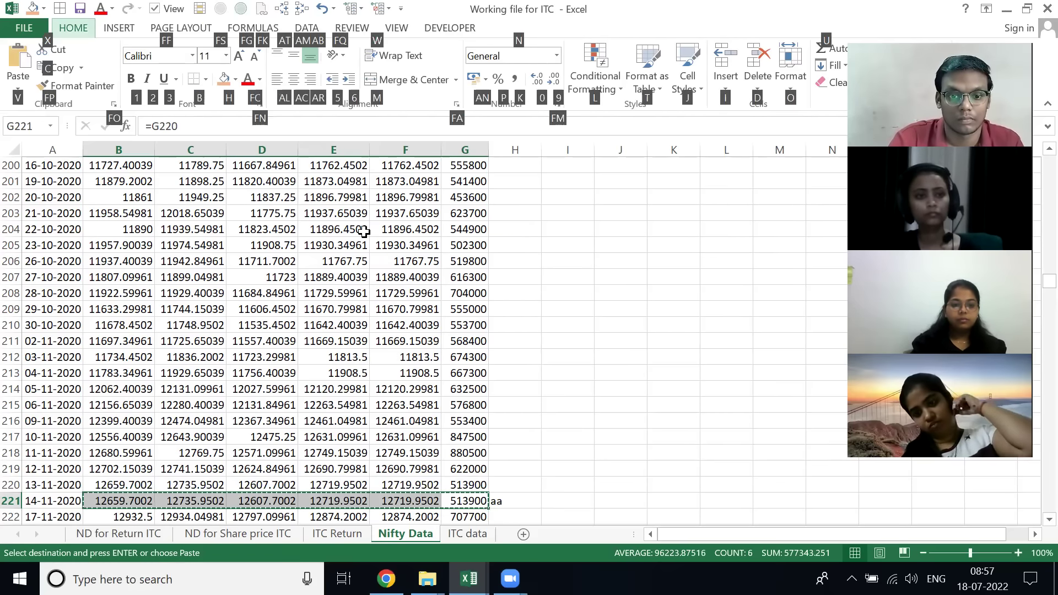
key("v")
key("v")
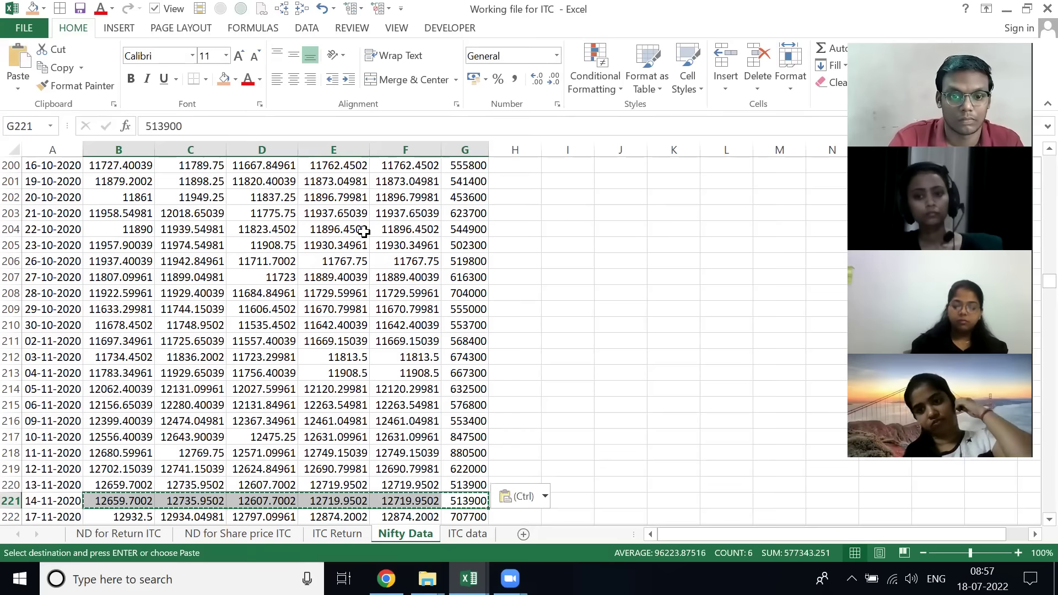
key("Right")
type("aa")
key("Left")
key("Up")
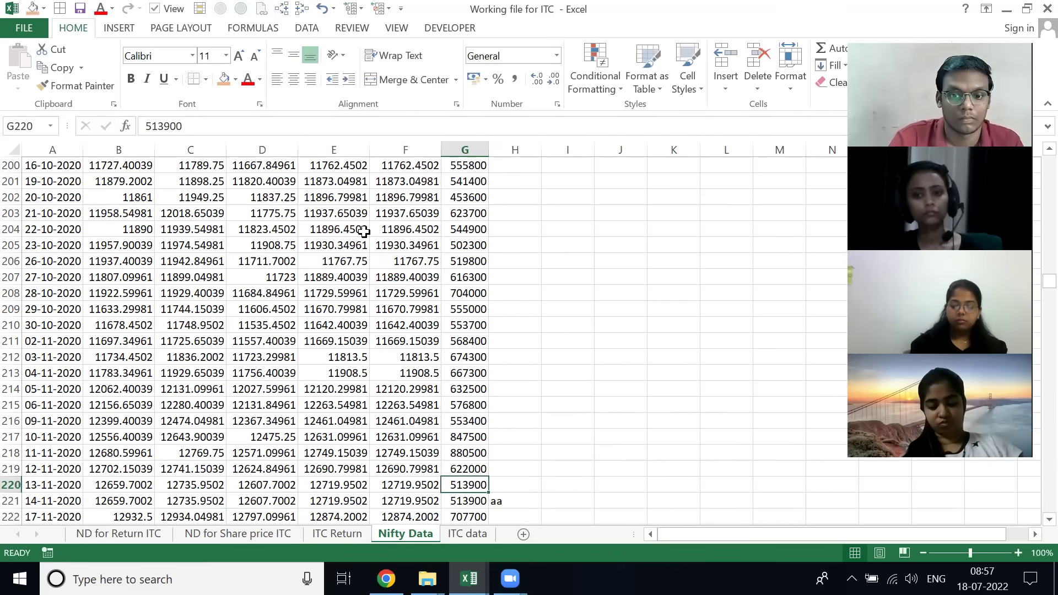
- Select the whole Adj Close column and the whole Date column in turn to compare their entry counts
key("ctrl+Up")
key("Left")
key("ctrl+Left")
key("Right")
key("Right")
key("Right")
key("Right")
key("Right")
key("ctrl+space")
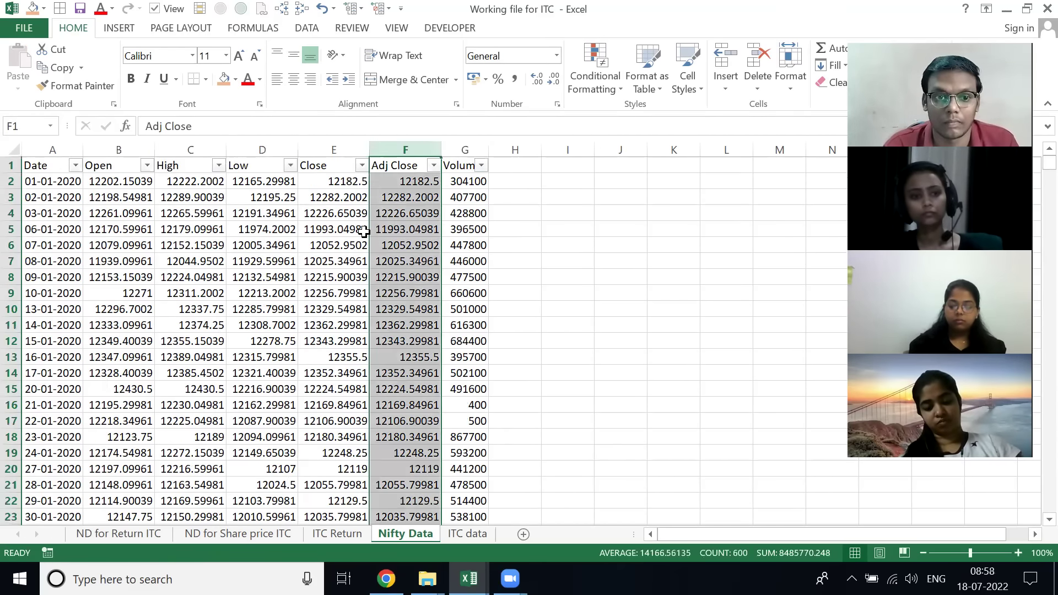
key("Left")
key("Left")
key("Left")
key("Left")
key("Left")
key("ctrl+space")
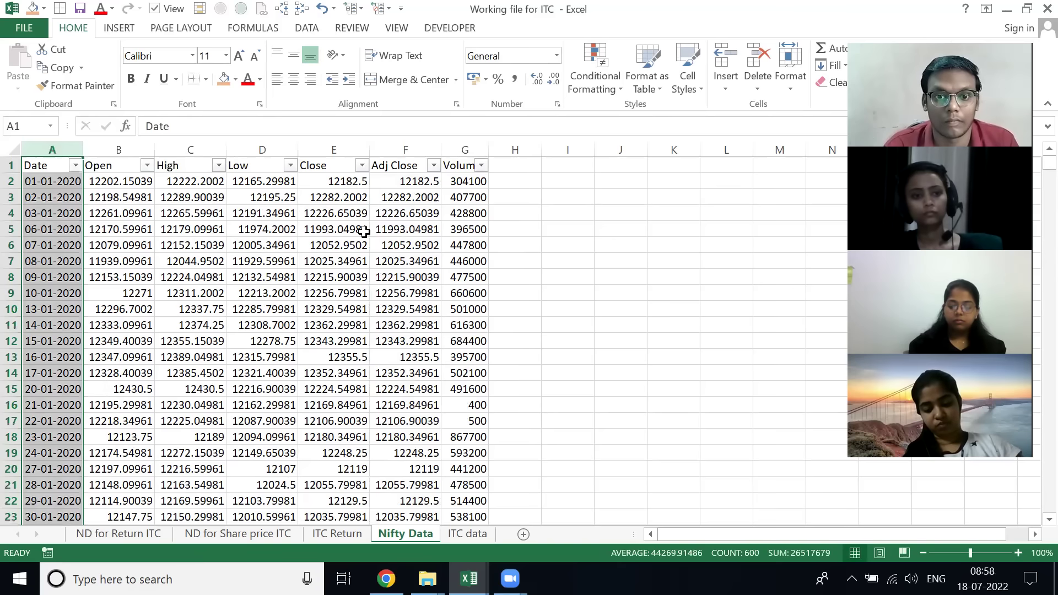
- Select all dates from A2 down on Nifty Data and on ITC data to compare their record counts and end dates
key("Right")
key("Right")
key("Right")
key("Right")
key("Down")
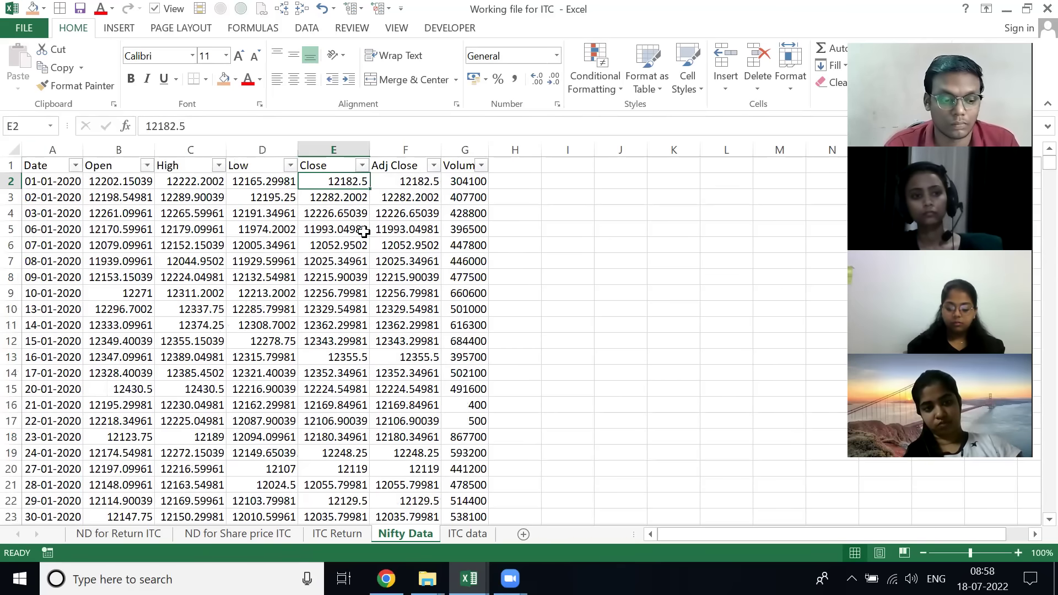
key("Home")
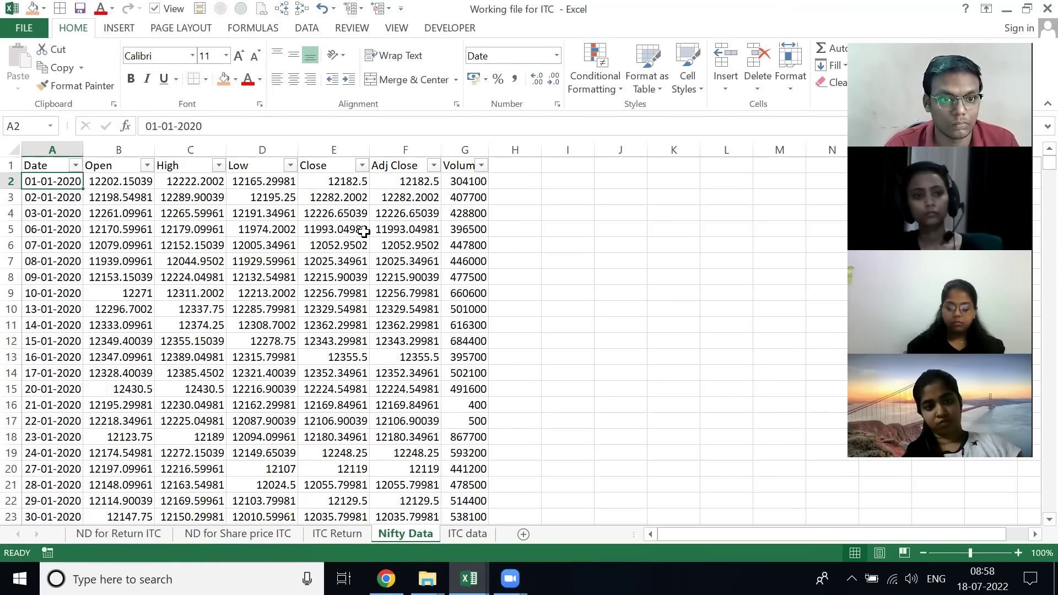
key("ctrl+shift+Down")
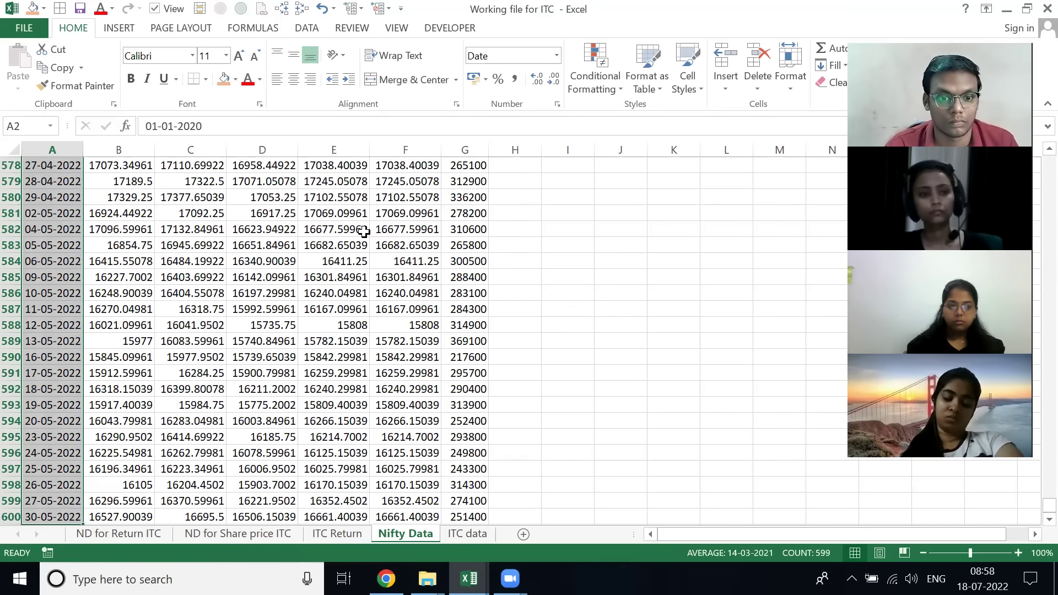
key("ctrl+Page_Down")
key("Home")
key("ctrl+shift+Down")
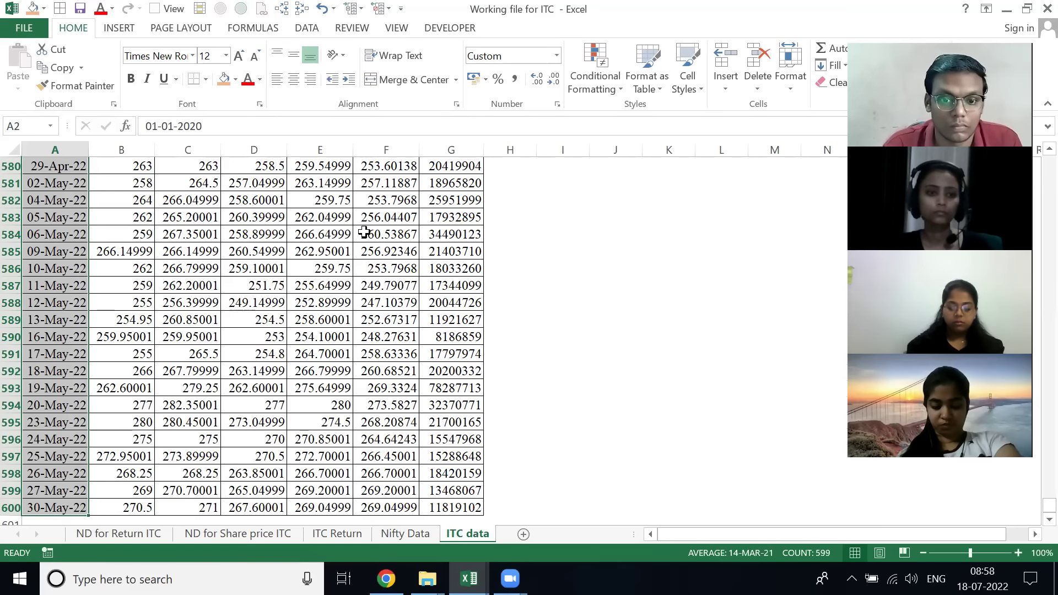
- Copy the whole Date column from the Nifty Data sheet into the ITC Return sheet starting at F1
key("ctrl+Page_Up")
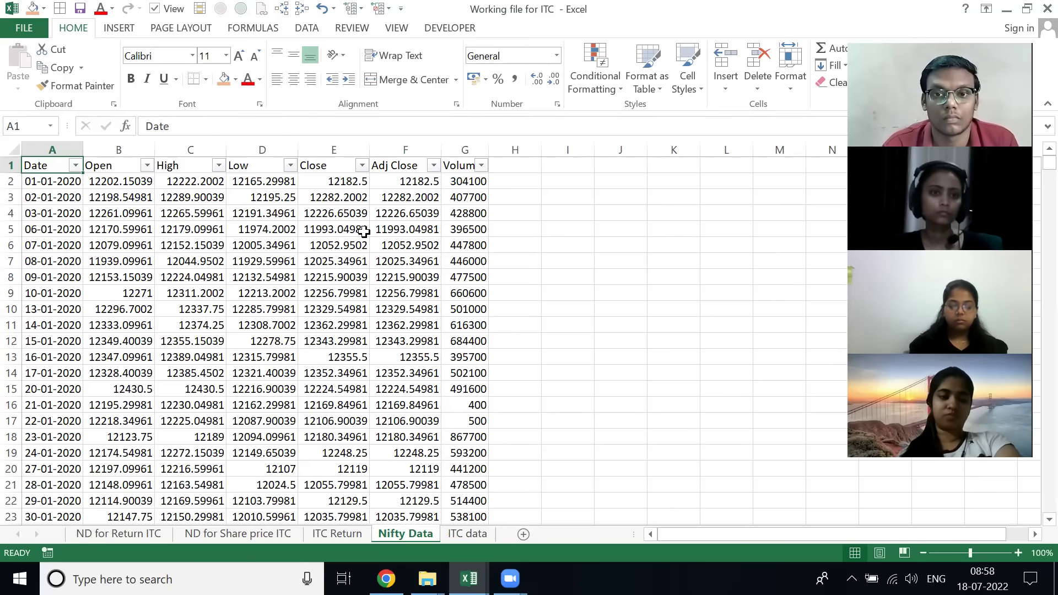
key("ctrl+Page_Up")
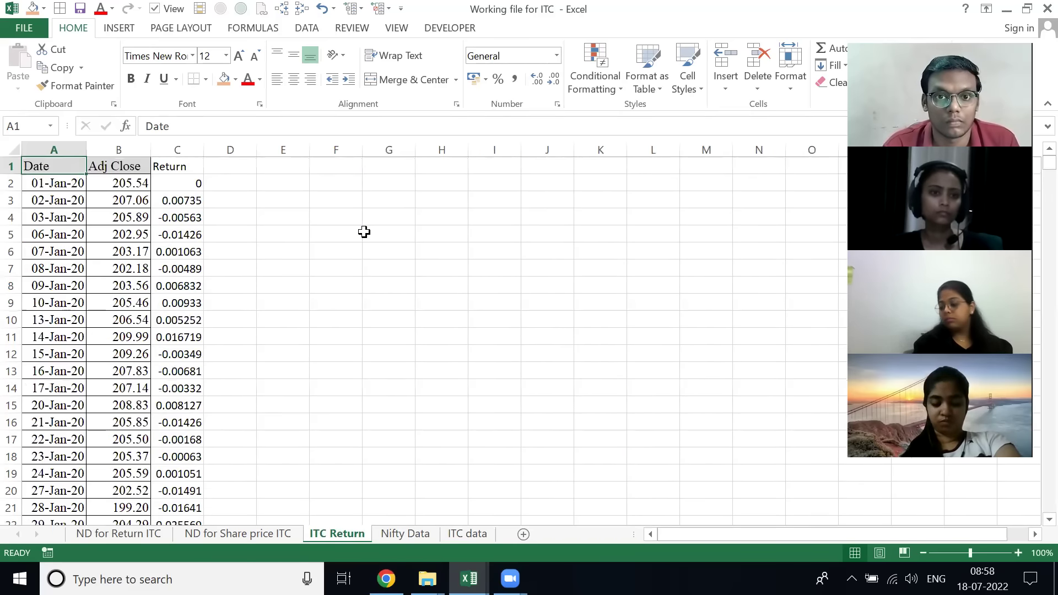
key("ctrl+Page_Down")
key("ctrl+shift+Down")
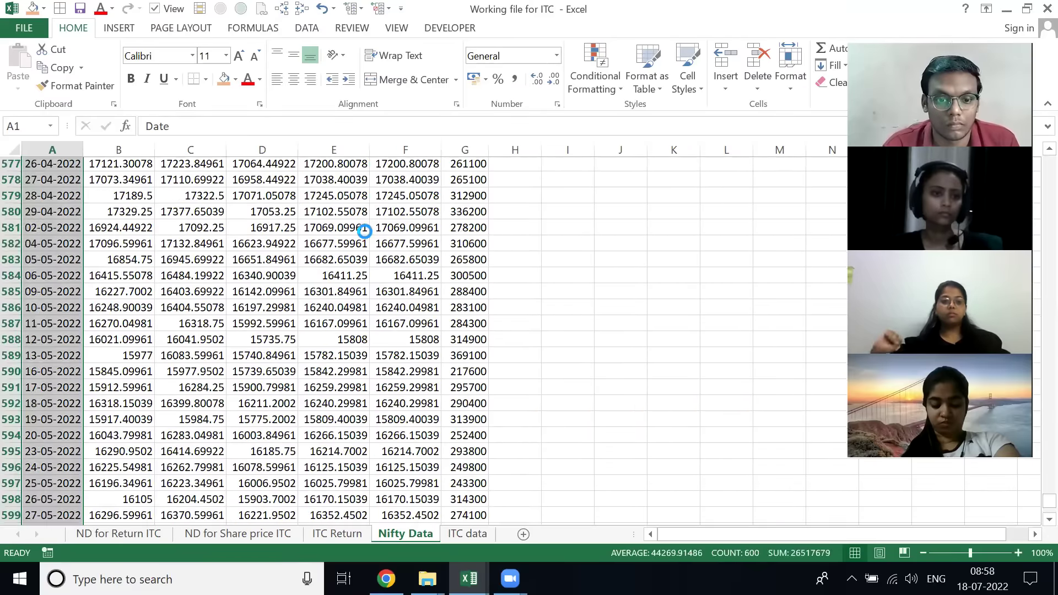
key("ctrl+c")
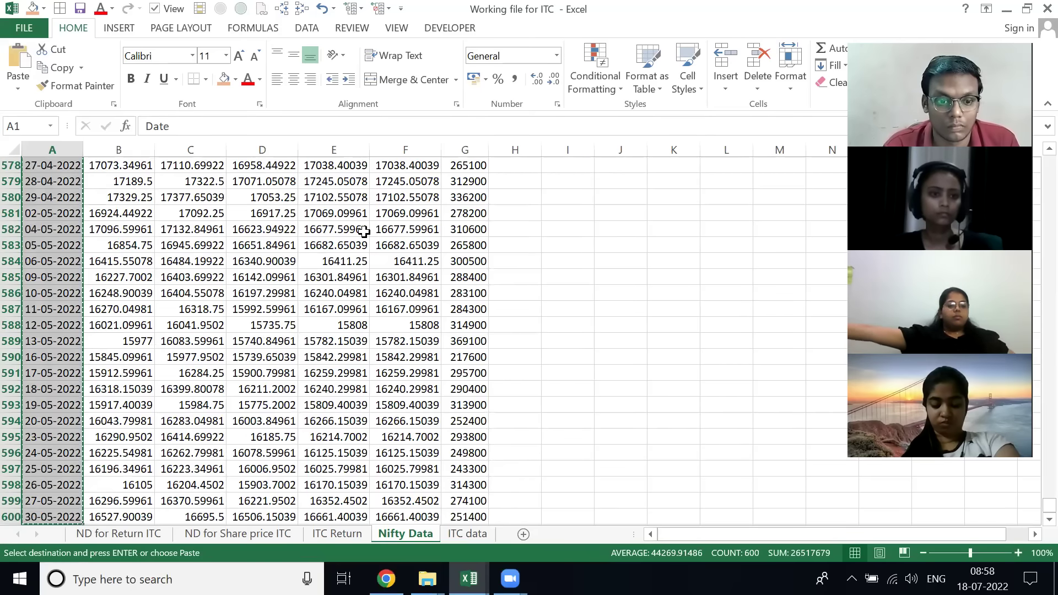
key("ctrl+Page_Up")
key("Right")
key("Right")
key("Right")
key("Right")
key("Right")
key("ctrl+v")
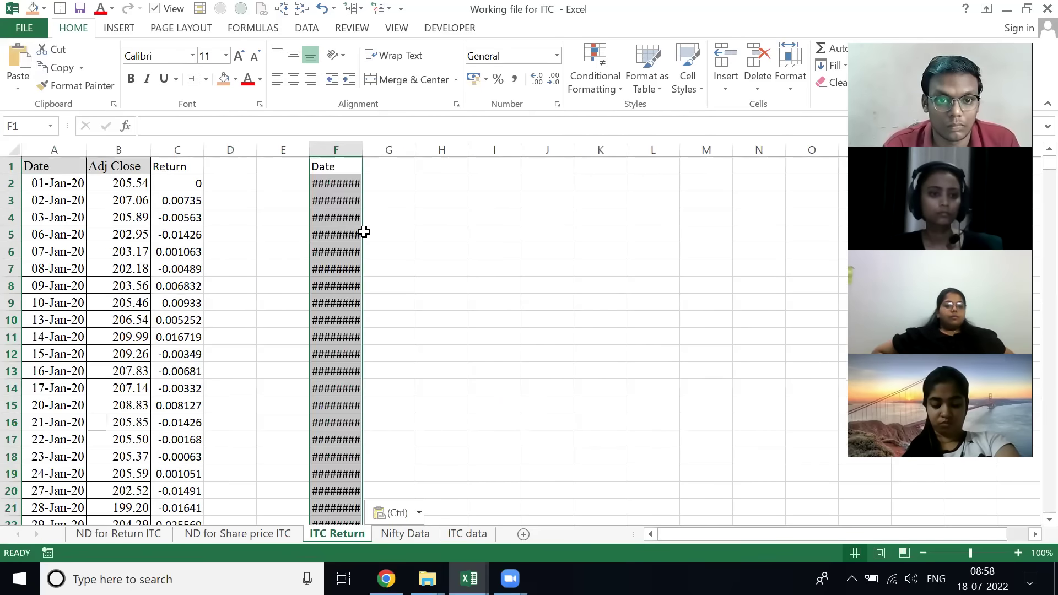
- Copy the Adj Close column from the Nifty Data sheet into the ITC Return sheet starting at G1
key("Right")
key("Right")
key("ctrl+Page_Down")
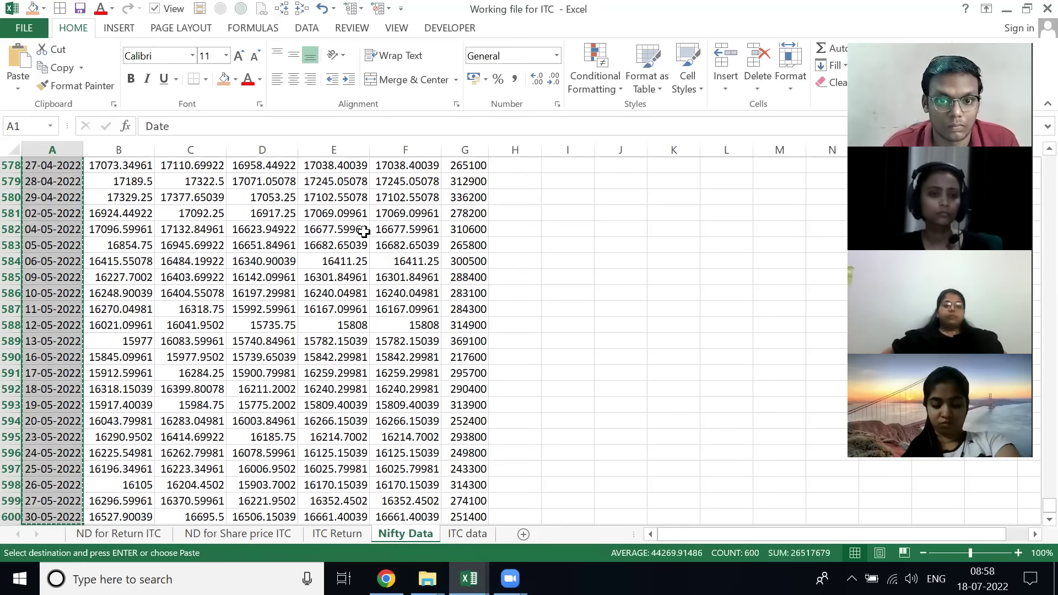
key("Right")
key("Right")
key("Right")
key("Right")
key("Right")
key("ctrl+shift+Down")
key("ctrl+c")
key("ctrl+Page_Up")
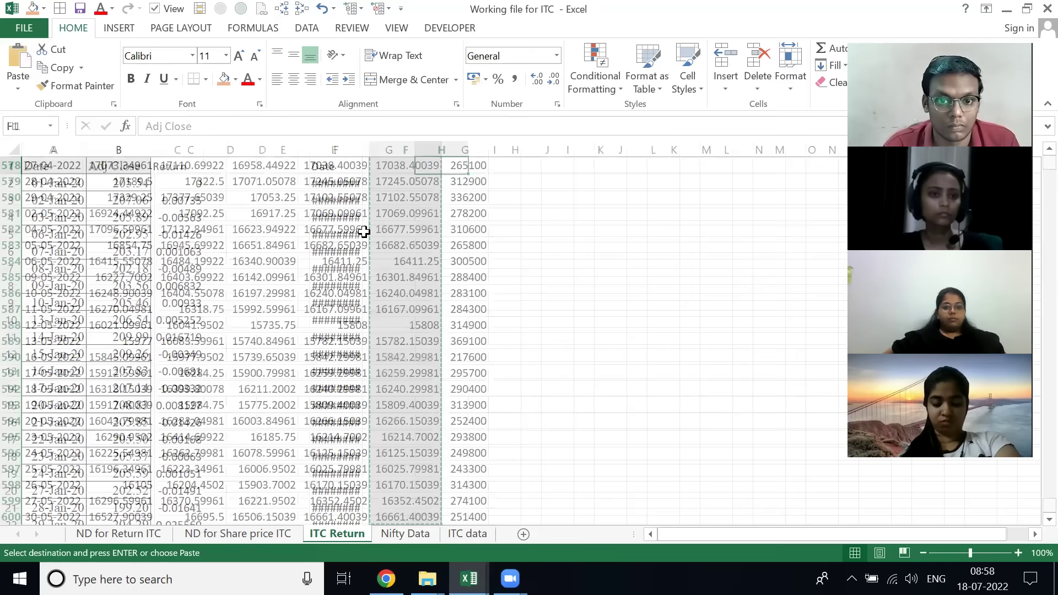
key("ctrl+v")
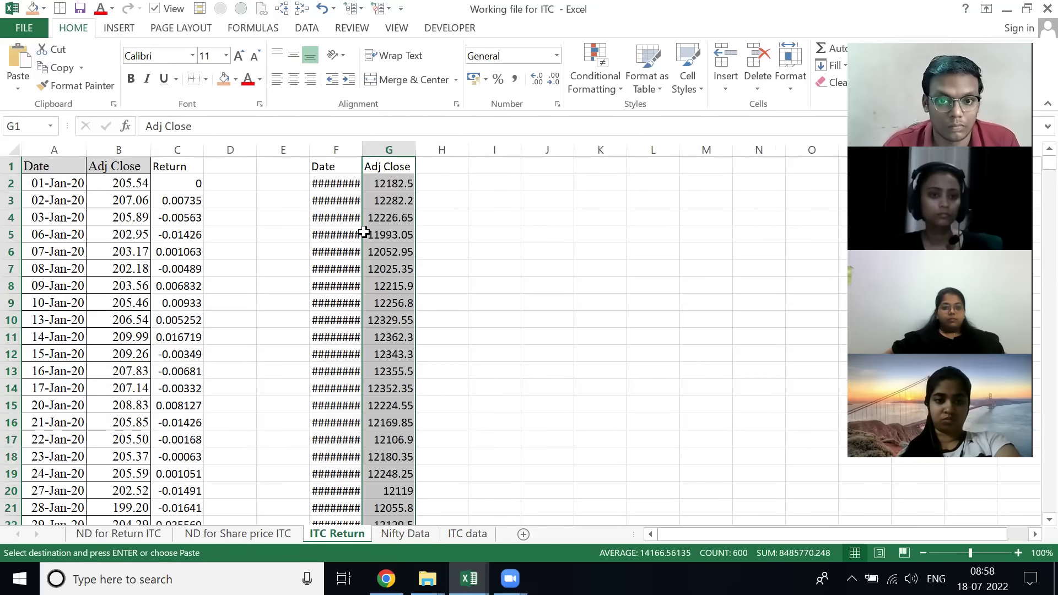
- AutoFit the widths of columns F and G to the pasted Nifty dates and prices
key("shift+Left")
key("alt")
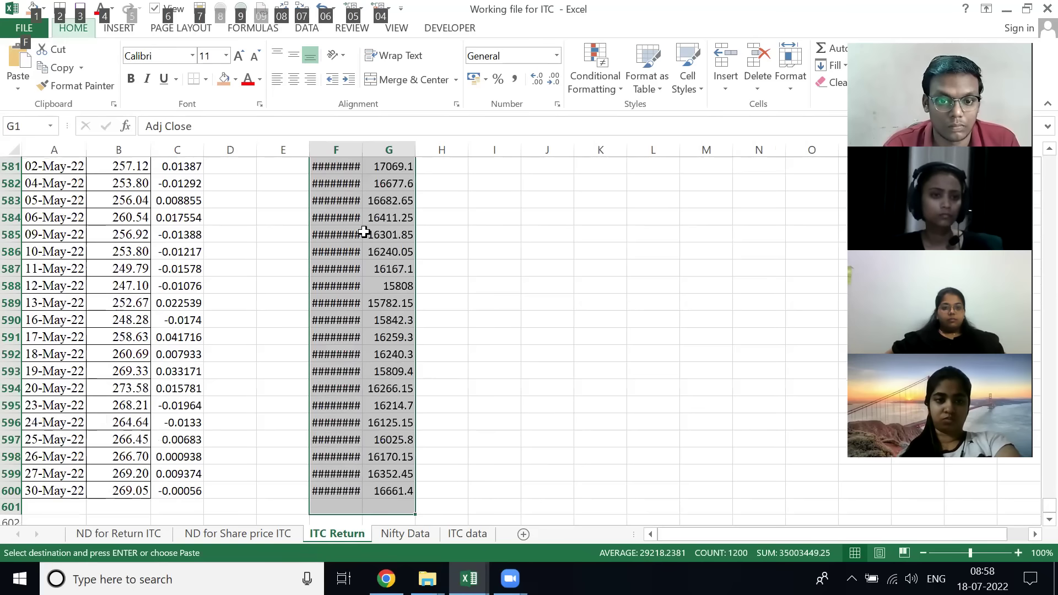
key("h")
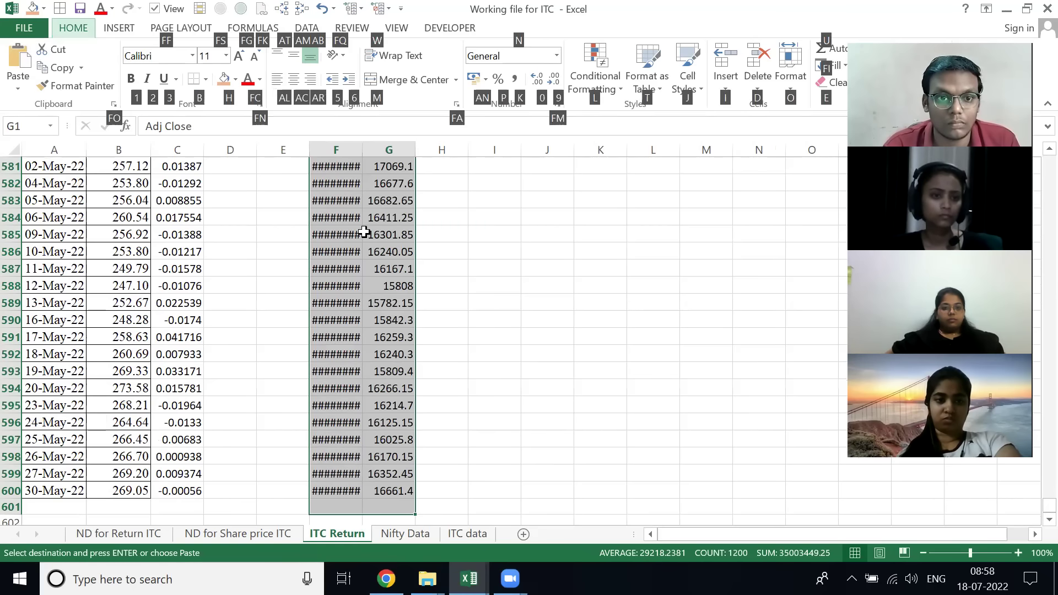
key("o")
key("i")
key("Down")
key("Right")
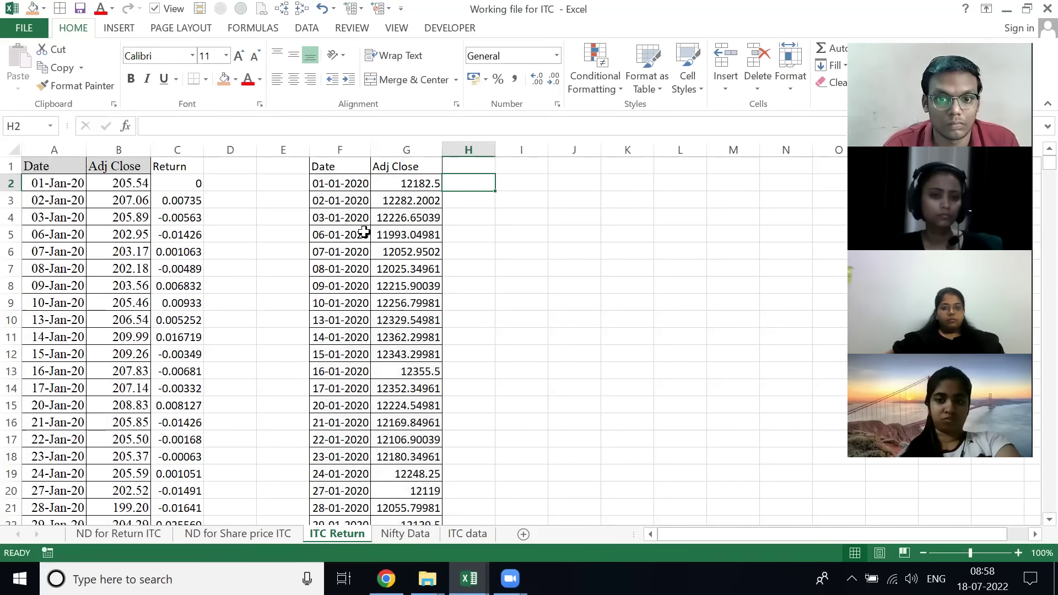
- Enter the heading Return in H1 beside the Nifty Adj Close heading
key("Up")
key("Left")
key("Right")
type("Return")
key("Return")
- Enter the daily Nifty return formula =G3/G2-1 in H3
key("Down")
type("=")
key("Left")
type("/")
key("Left")
key("Up")
type("-1")
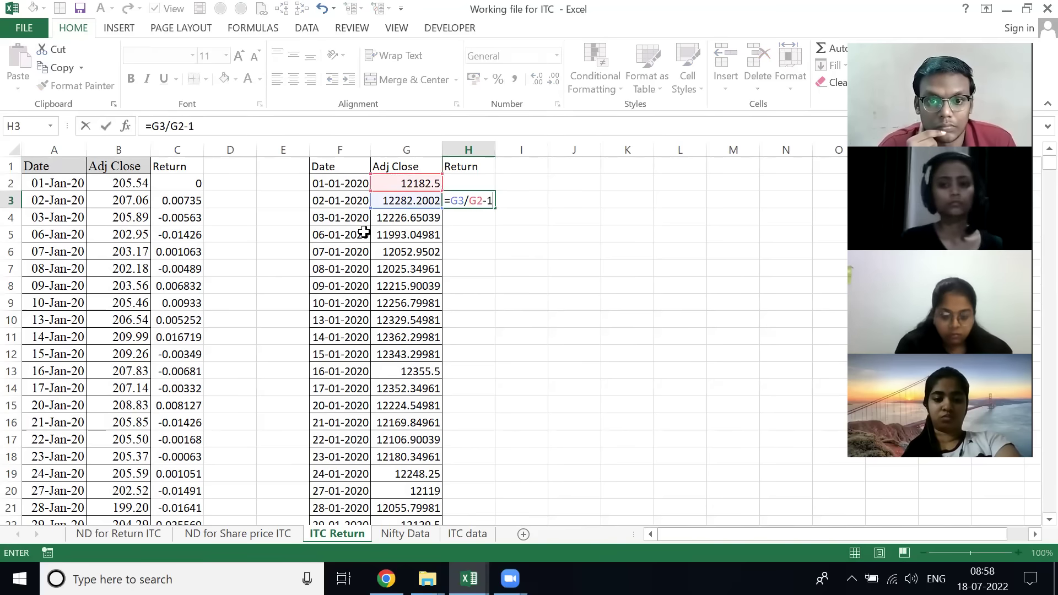
key("ctrl+Return")
- Fill the Nifty return formula from H3 down to the last price row, H600
key("Left")
key("ctrl+Down")
key("Right")
key("ctrl+shift+Up")
key("ctrl+d")
key("ctrl+shift+Up")
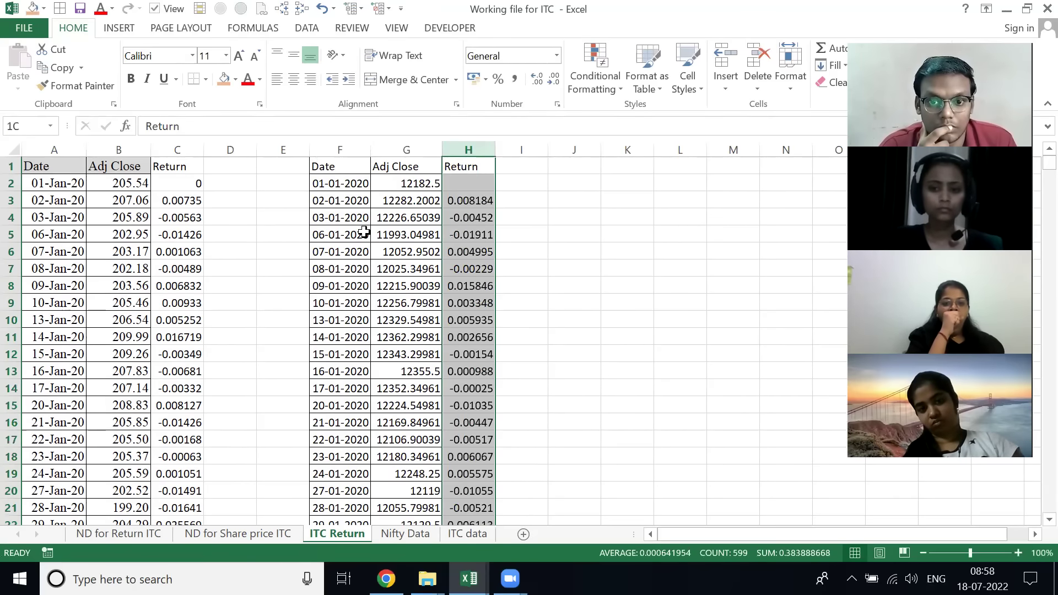
- Shade the headings F1:H1 grey and set the whole sheet's font to Times New Roman 12
key("ctrl+Left")
key("ctrl+shift+Right")
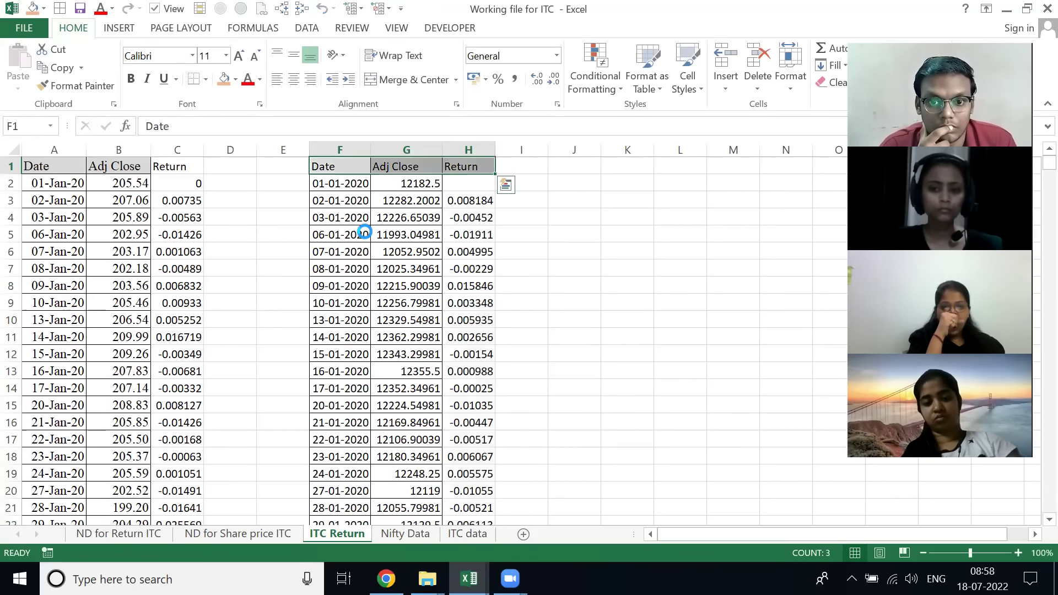
key("ctrl+a")
key("ctrl+a")
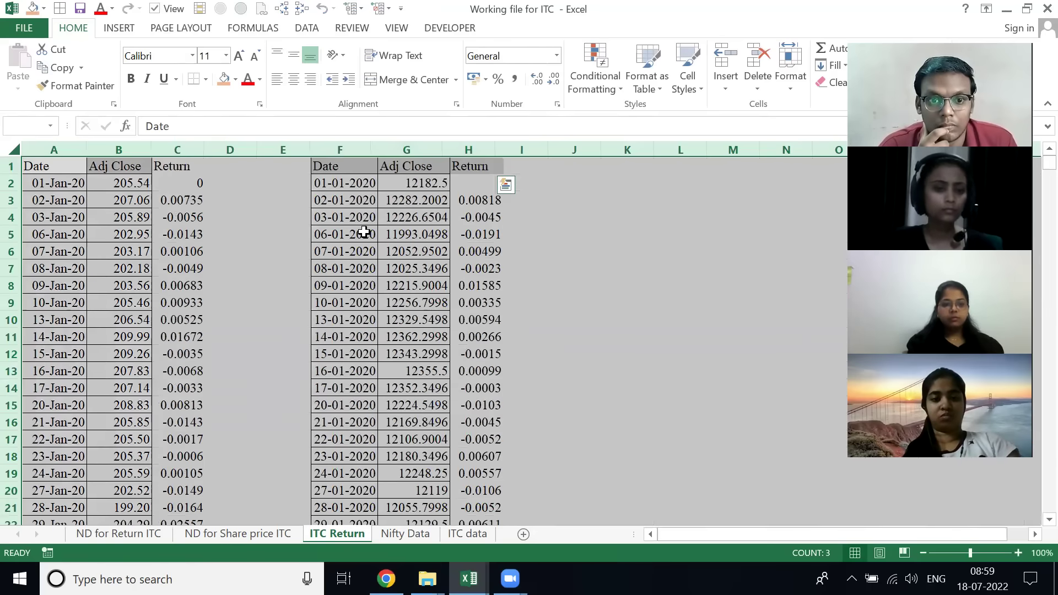
- Format the Nifty dates from F2 down to F600 in the 01-Jan-20 style used for ITC
key("Right")
key("ctrl+shift+Down")
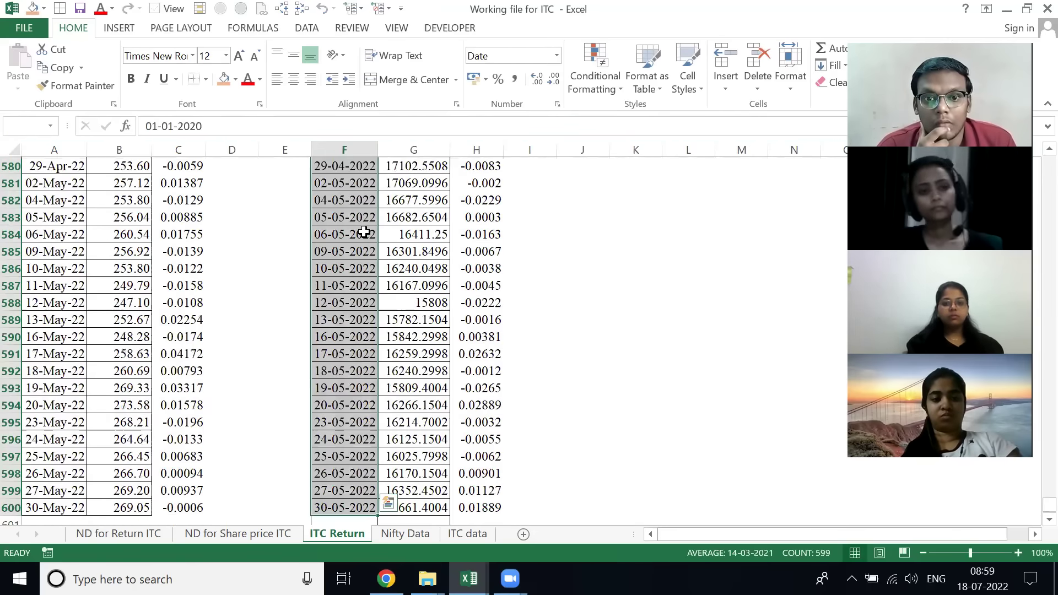
key("ctrl+Up")
key("Down")
key("Right")
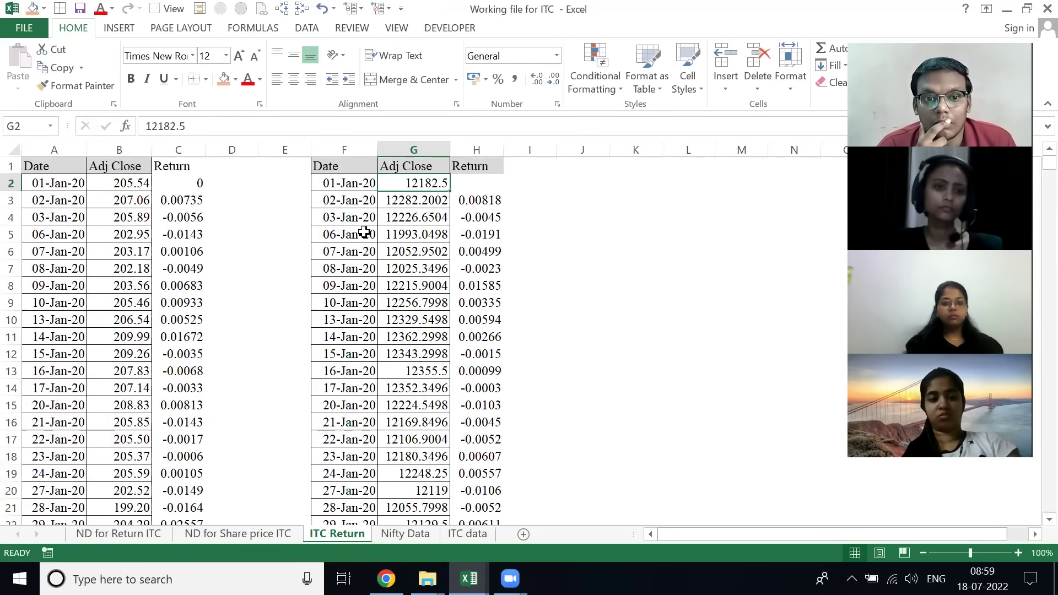
- Apply cell borders to the Nifty Adj Close and Return columns from G1:H1 down to row 600
key("Up")
key("shift+Right")
key("ctrl+shift+Down")
key("ctrl+Up")
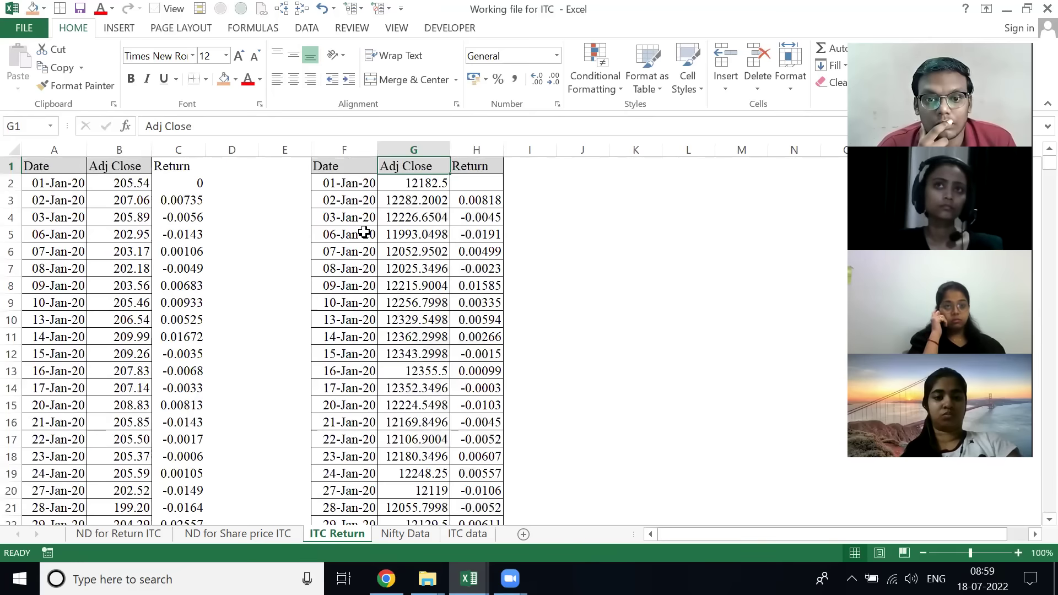
- Select ITC's Adj Close column from B1 down to check its entries
key("Right")
key("Left")
key("Left")
key("Left")
key("Left")
key("Left")
key("Left")
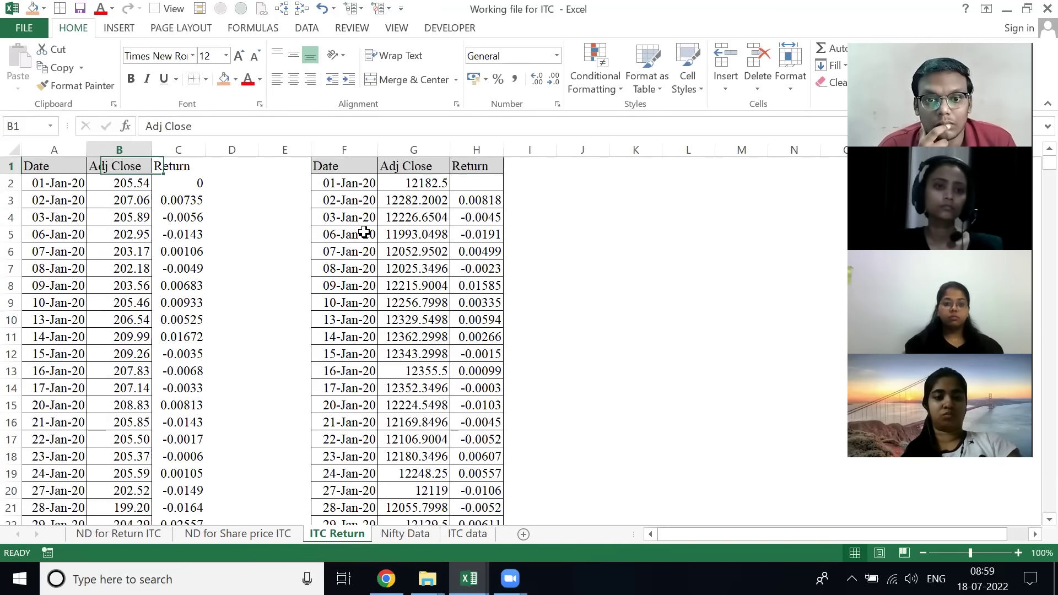
key("ctrl+shift+Down")
key("Right")
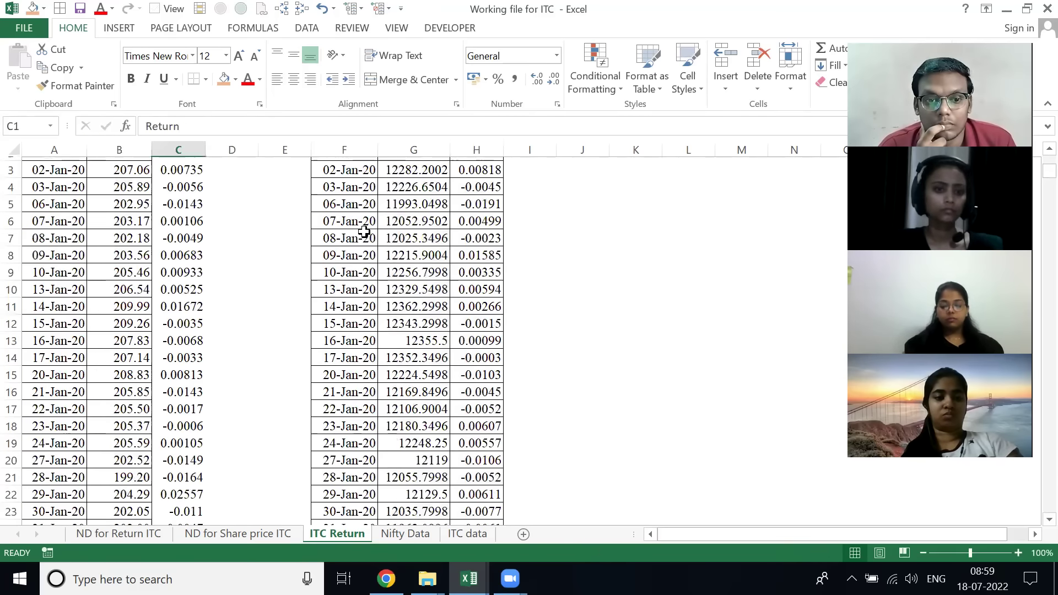
- Select the Nifty returns from H3 down to their last entry to check the filled range
key("Right")
key("Right")
key("Right")
key("Right")
key("Right")
key("Down")
key("Down")
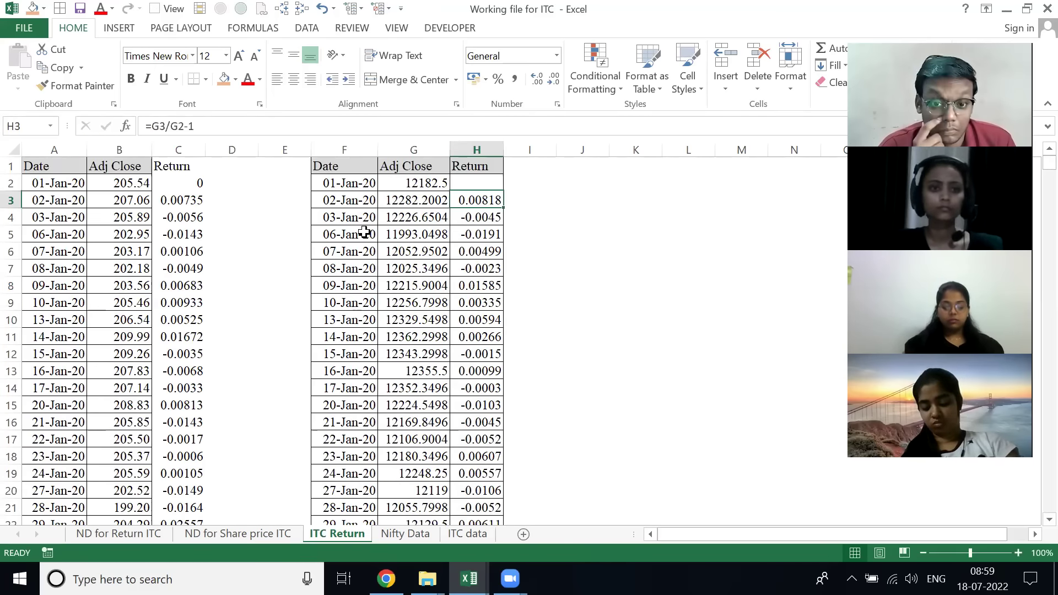
key("ctrl+shift+Down")
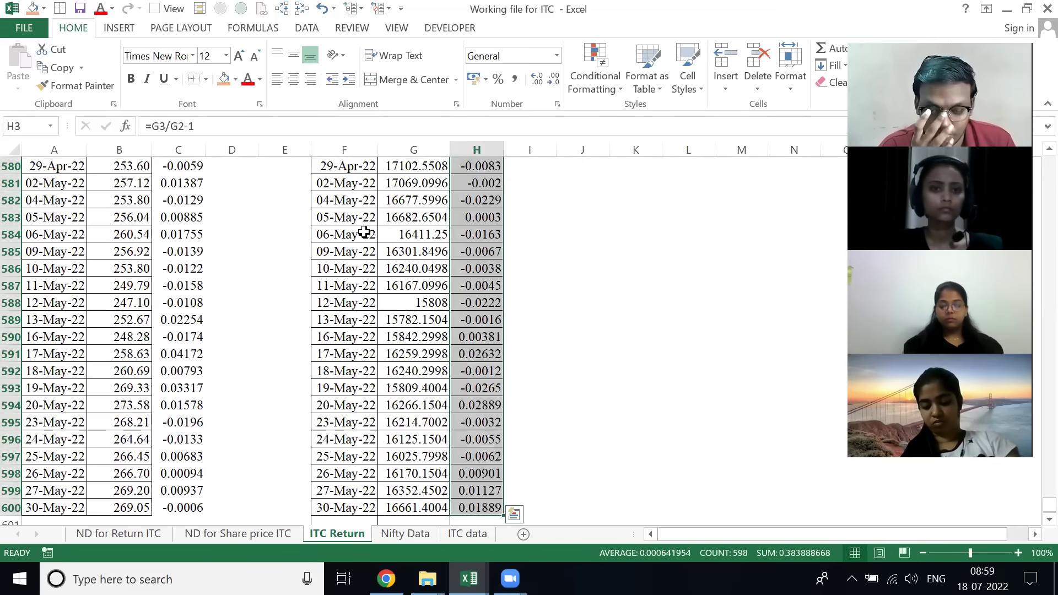
key("ctrl+Up")
key("ctrl+Left")
key("ctrl+Left")
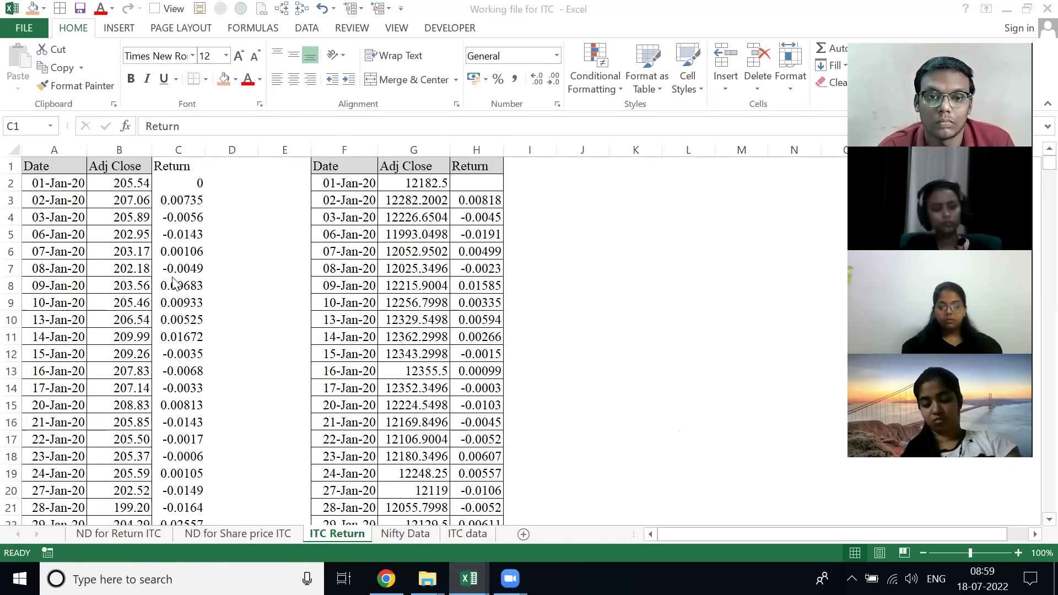
left_click(493, 167)
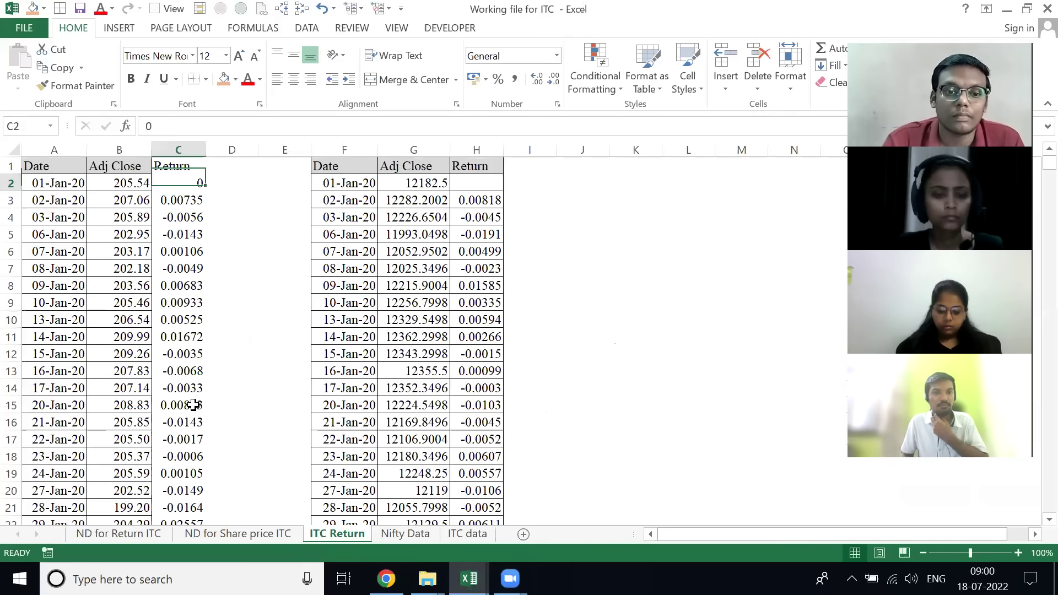
key("Right")
key("Right")
key("Right")
key("Right")
key("Right")
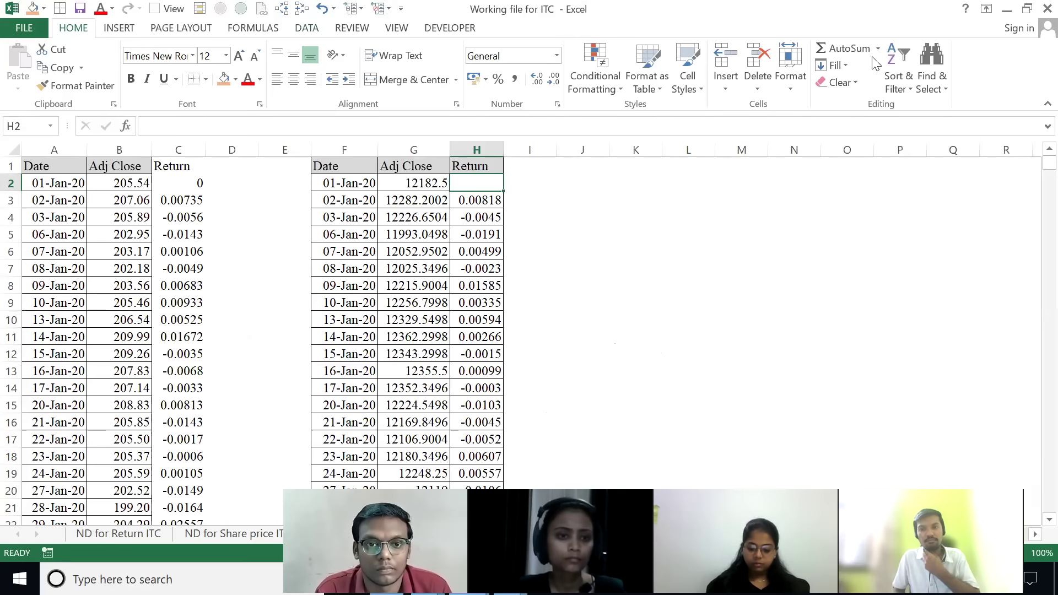
left_click(993, 48)
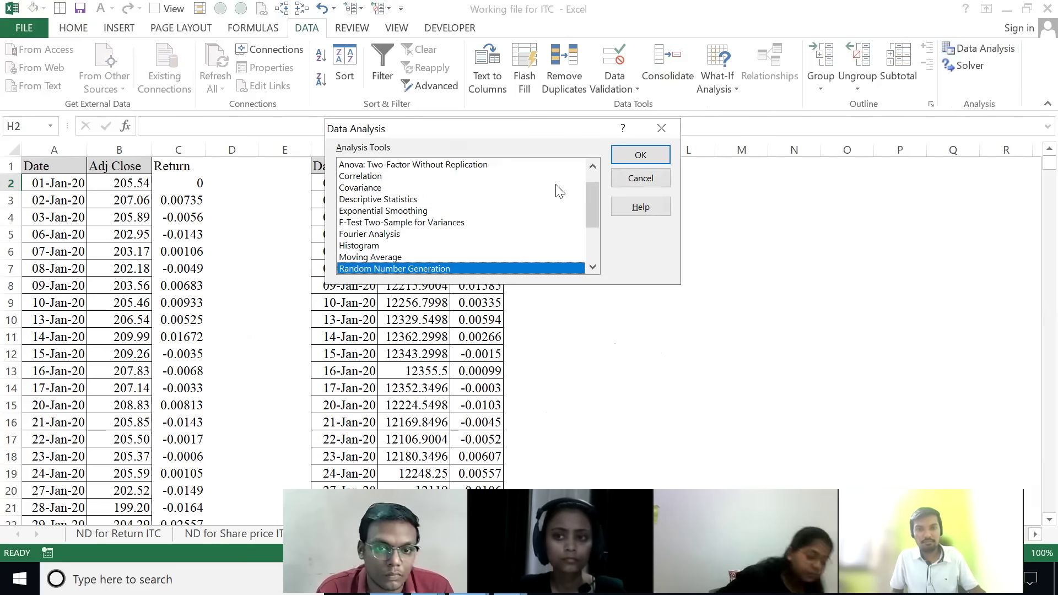
left_click(529, 201)
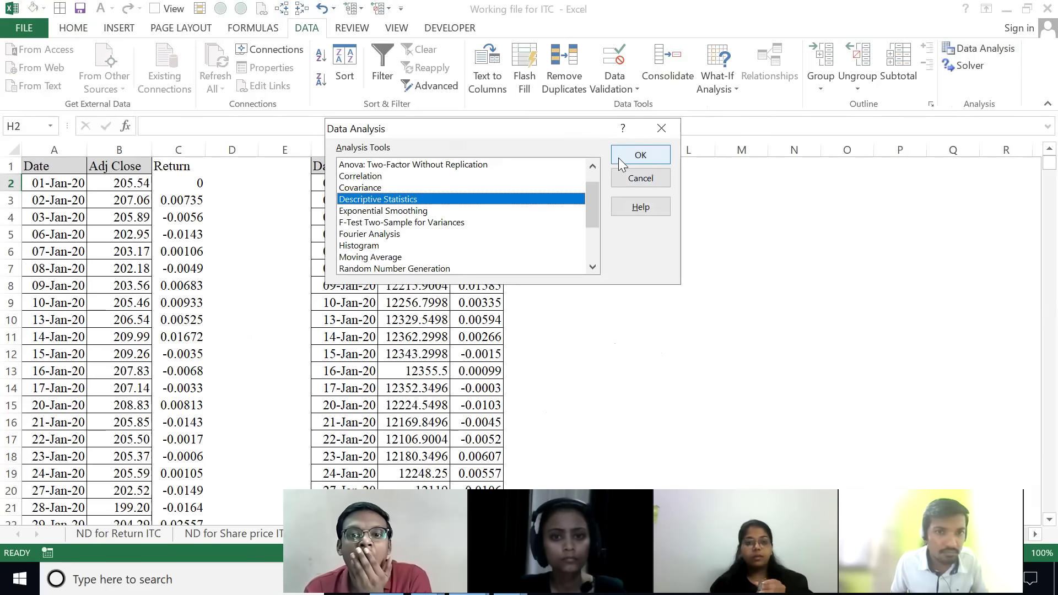
left_click(618, 157)
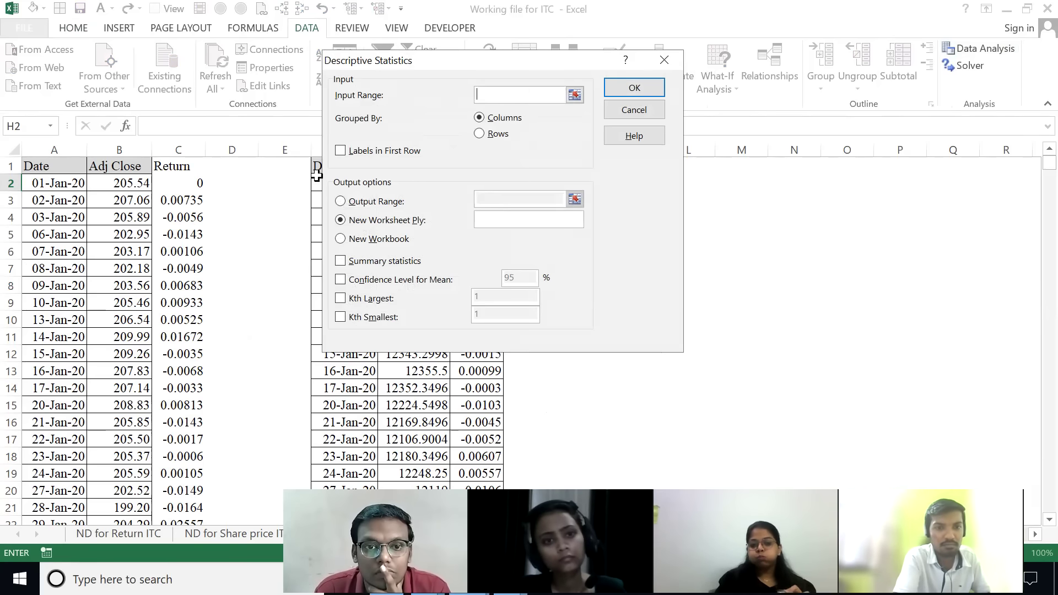
key("Escape")
- Enter the headings X in K1 and Y in L1 for the two return variables
key("Right")
key("Right")
key("Up")
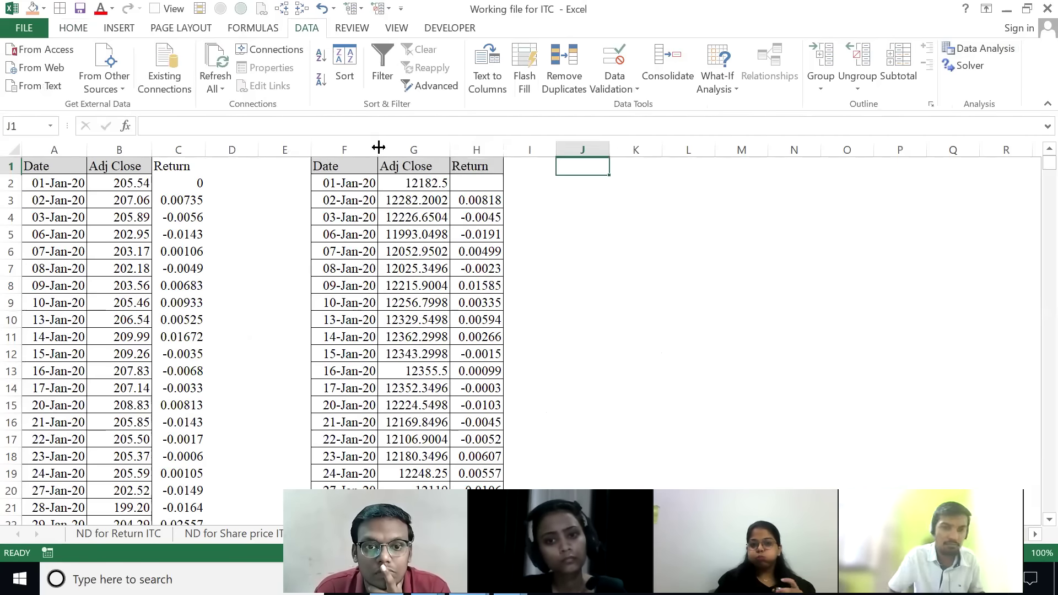
key("Right")
type("X")
key("Right")
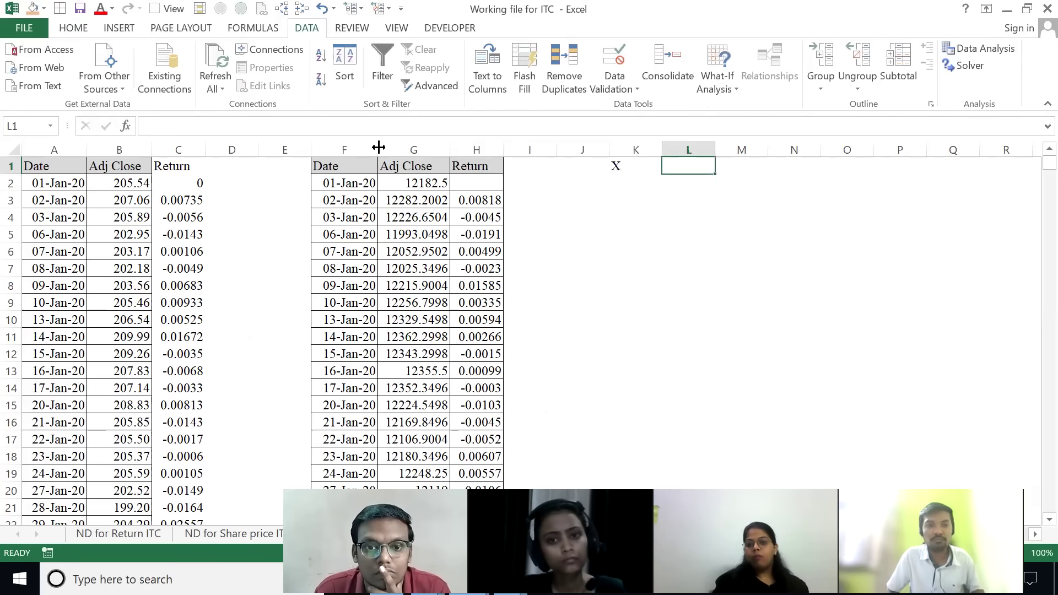
type("Y")
key("ctrl+Return")
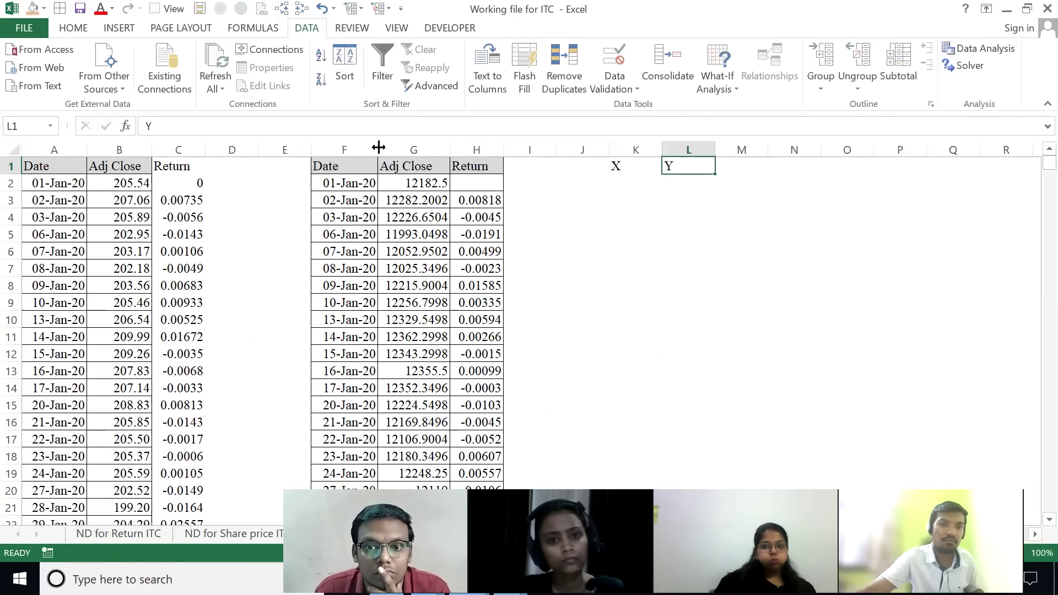
key("shift+Left")
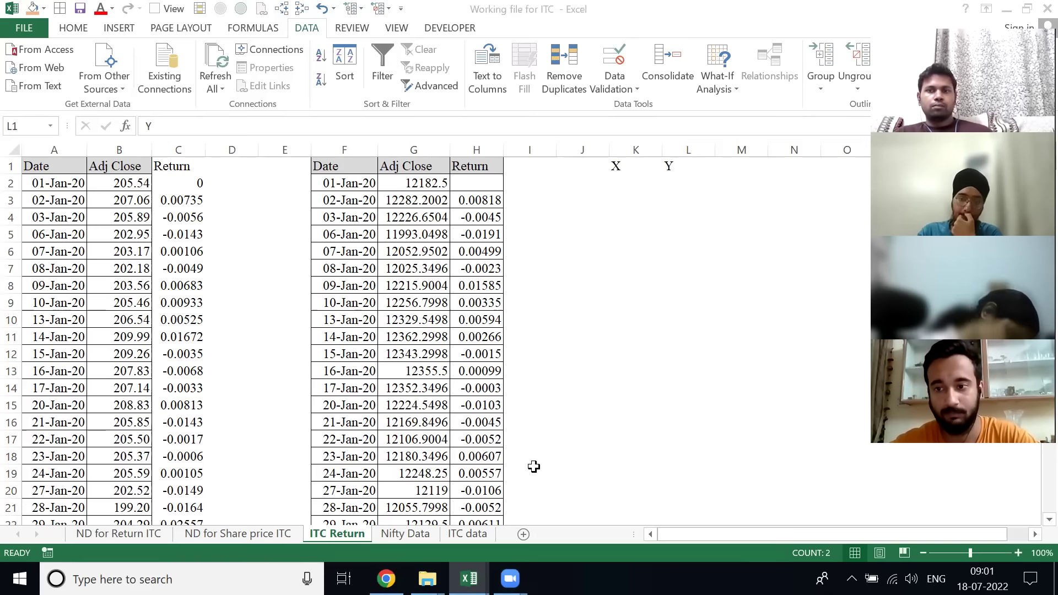
left_click(628, 189)
left_click(628, 189)
key("Up")
key("Left")
key("Right")
key("Down")
key("Left")
key("Left")
key("Left")
key("Left")
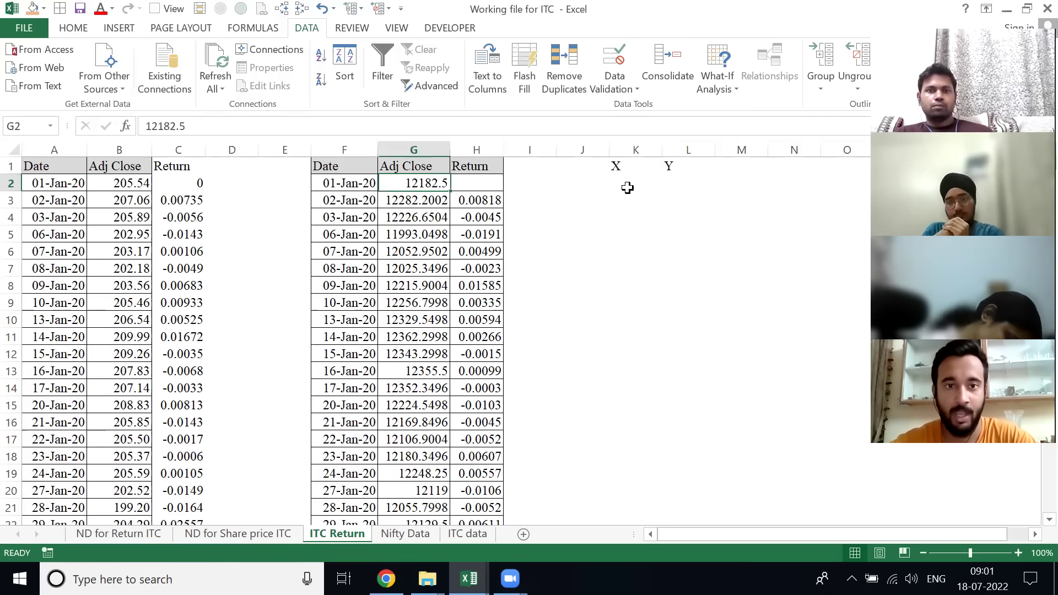
- Select the Nifty returns from H3 down to review them and return to the cells under the X and Y headings
key("Right")
key("Down")
key("ctrl+shift+Down")
key("ctrl+Up")
key("Right")
key("Right")
key("Right")
key("Right")
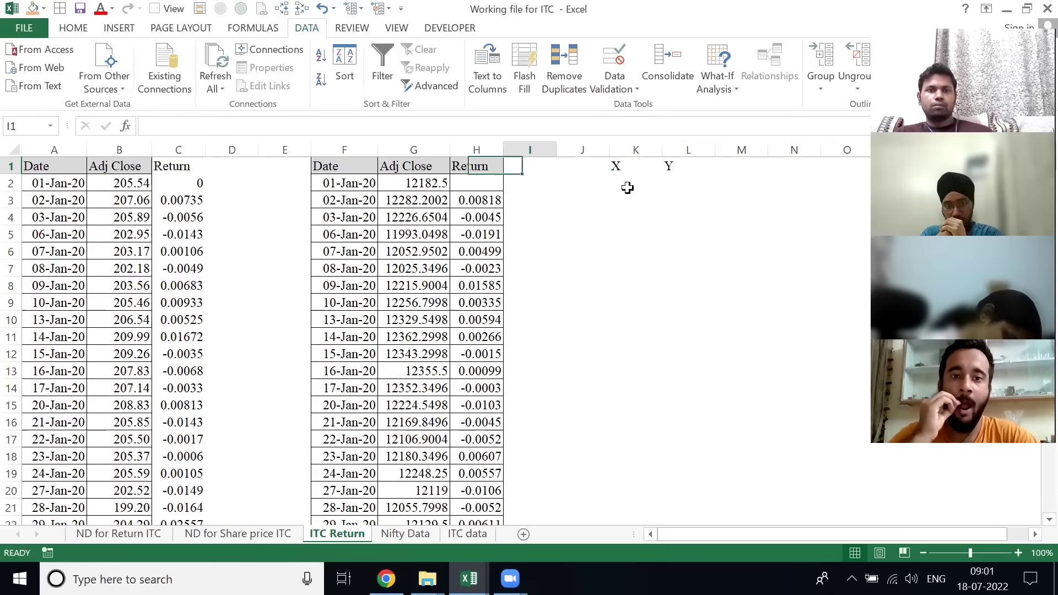
key("Down")
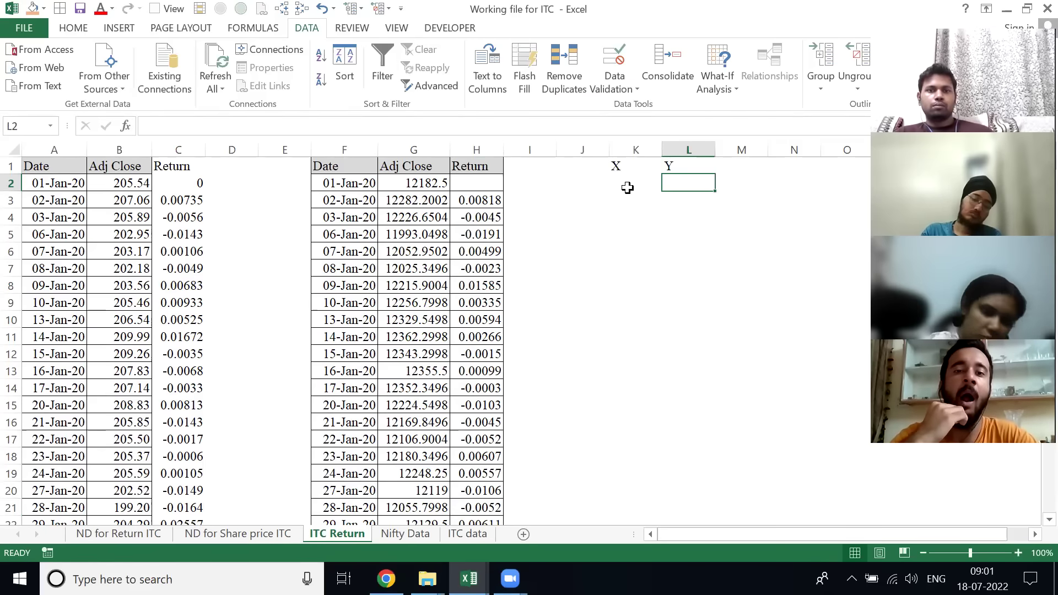
key("Left")
key("Left")
key("Left")
key("Left")
key("Left")
key("Left")
key("Right")
key("Right")
key("Right")
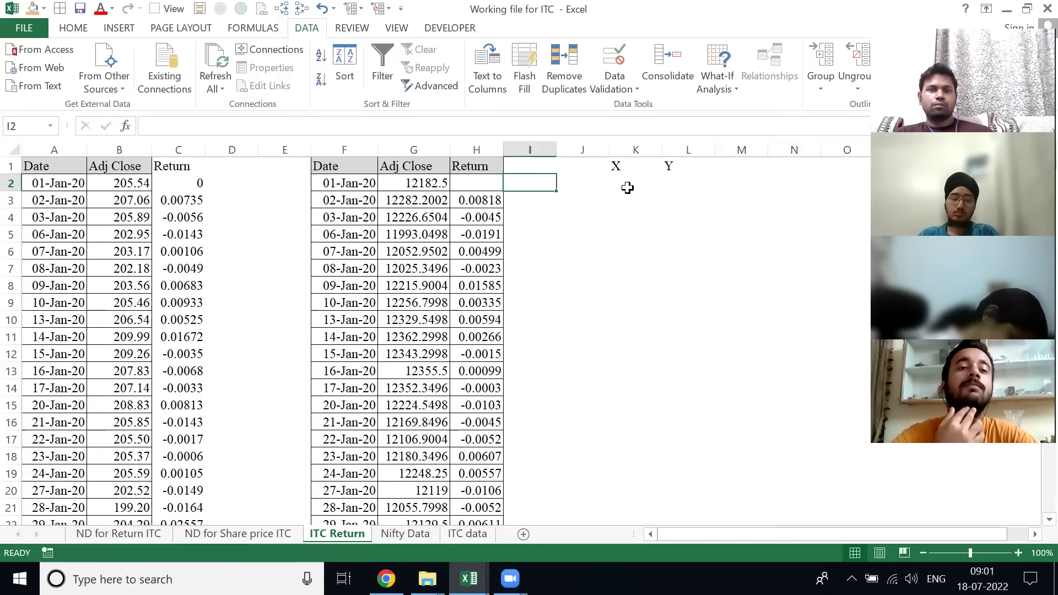
key("Right")
key("Right")
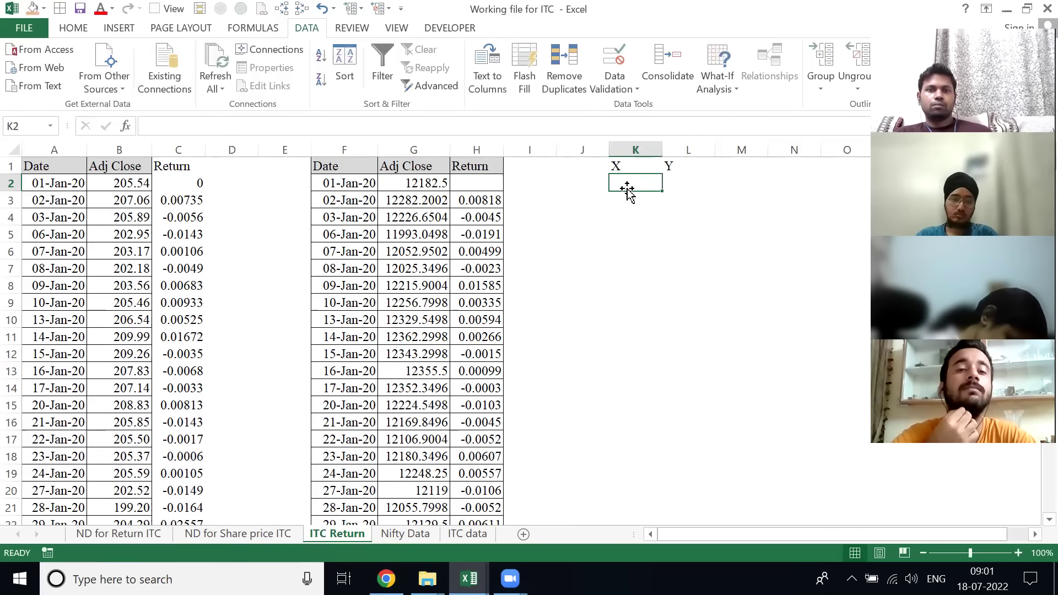
left_click(412, 490)
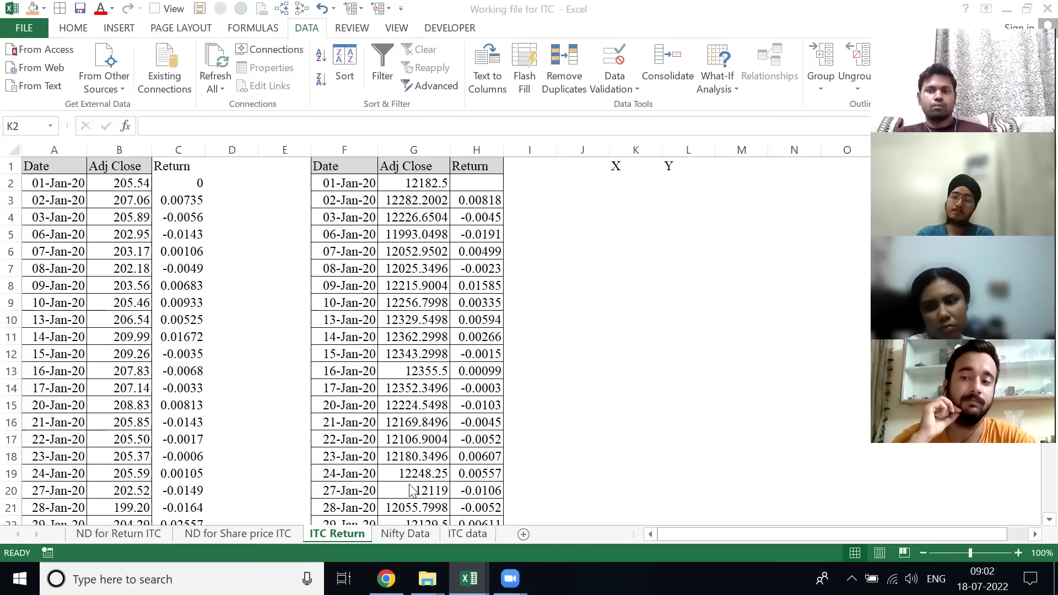
- Link K2 under the X heading to the first Nifty return with the formula =H3
left_click(613, 187)
type("=")
key("Left")
key("Left")
key("Left")
key("Down")
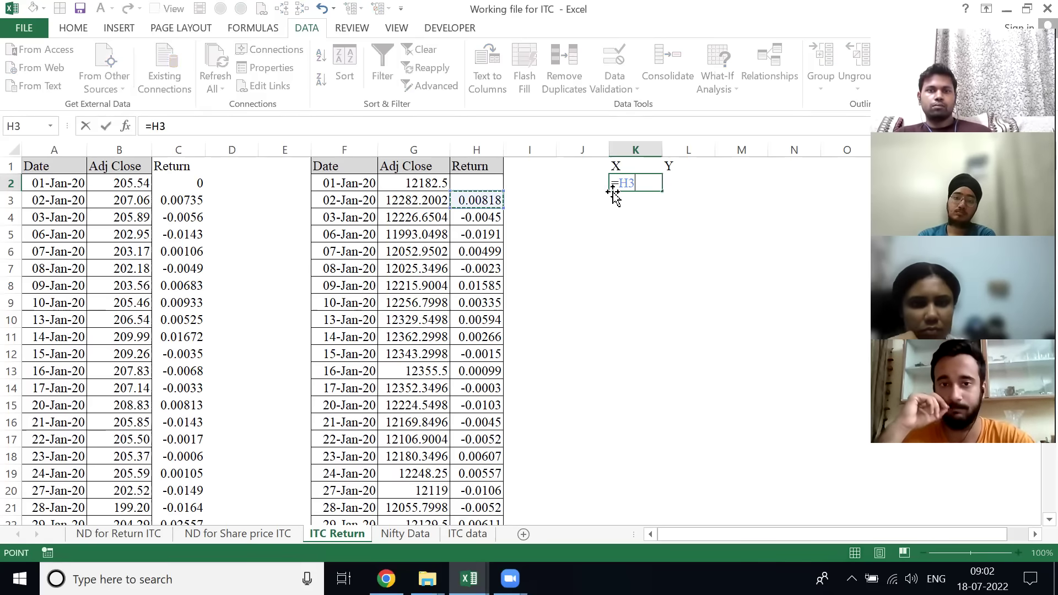
key("Return")
- Link L2 under the Y heading to ITC's first computed return in C3
key("Up")
key("Right")
type("=")
key("Left")
key("Left")
key("Left")
key("Left")
key("Left")
key("Left")
key("Left")
key("Left")
key("Left")
key("Down")
key("Return")
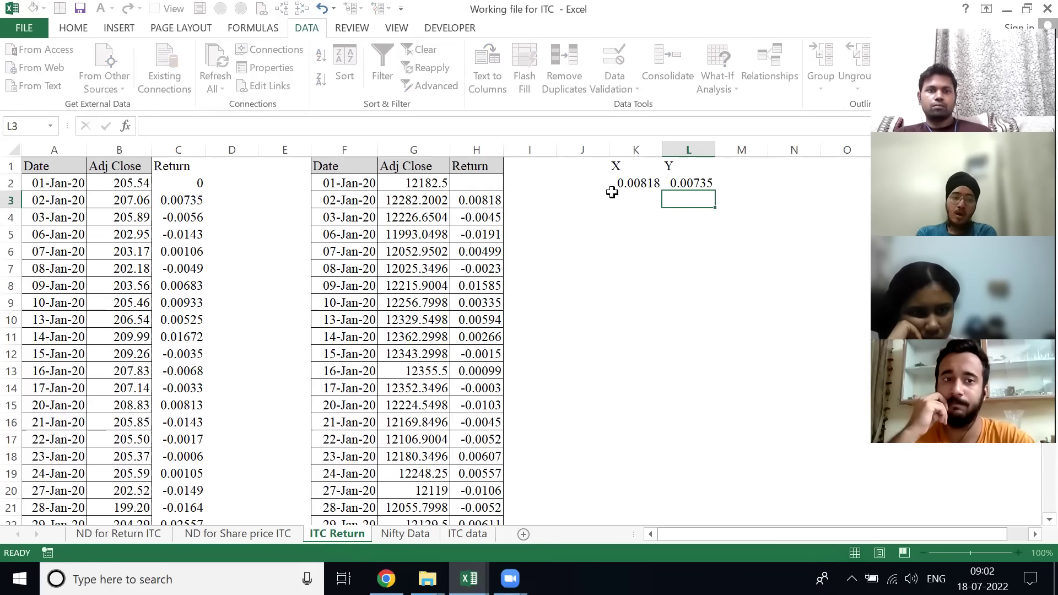
- Fill the X and Y formulas from K2:L2 down to row 601
key("Up")
key("Left")
key("Right")
key("Down")
key("Left")
key("Left")
key("Left")
key("Left")
key("ctrl+Down")
key("Right")
key("Right")
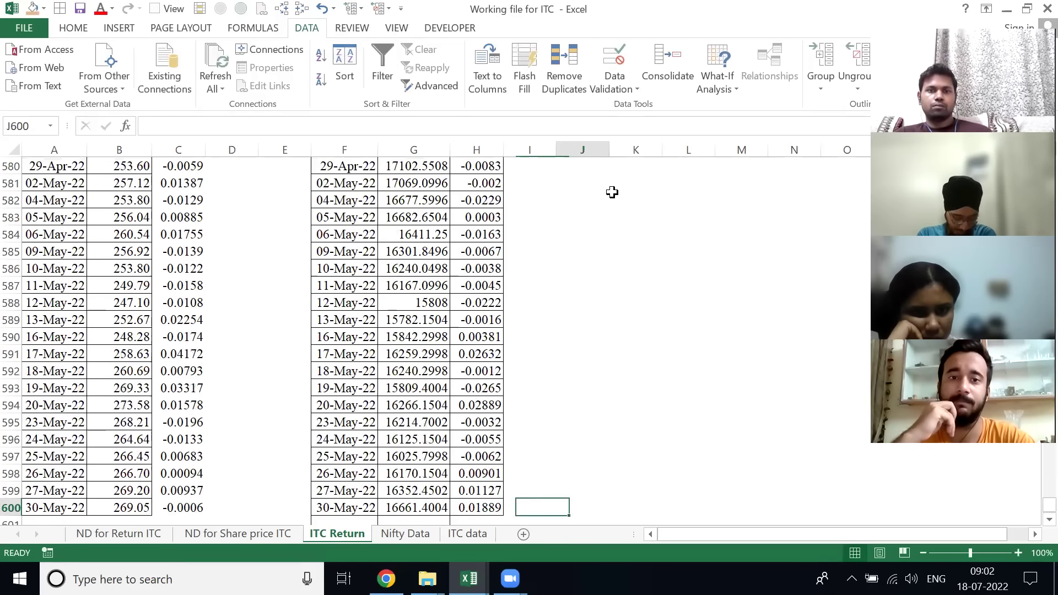
key("ctrl+shift+Up")
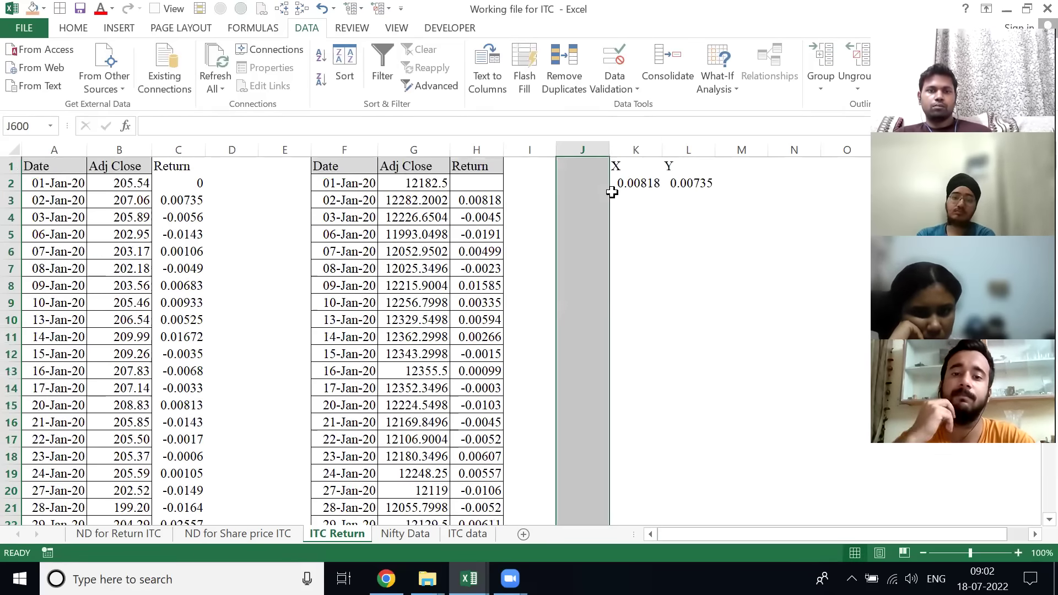
key("Down")
key("Right")
key("ctrl+shift+Up")
key("shift+Right")
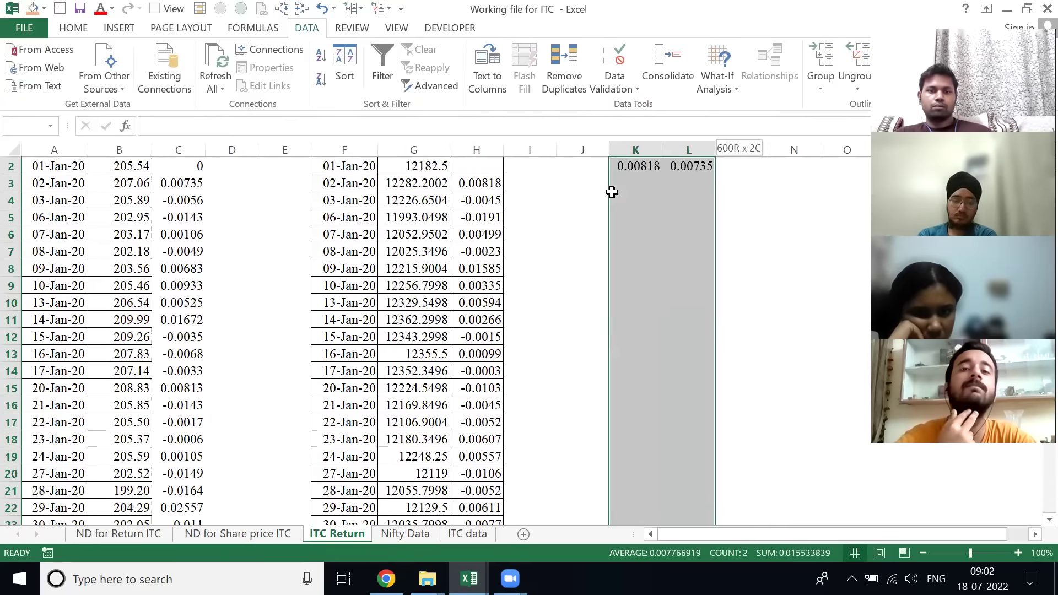
key("ctrl+d")
- Clear the surplus formulas in K600:L601 below the last matched returns
key("Up")
key("shift+Down")
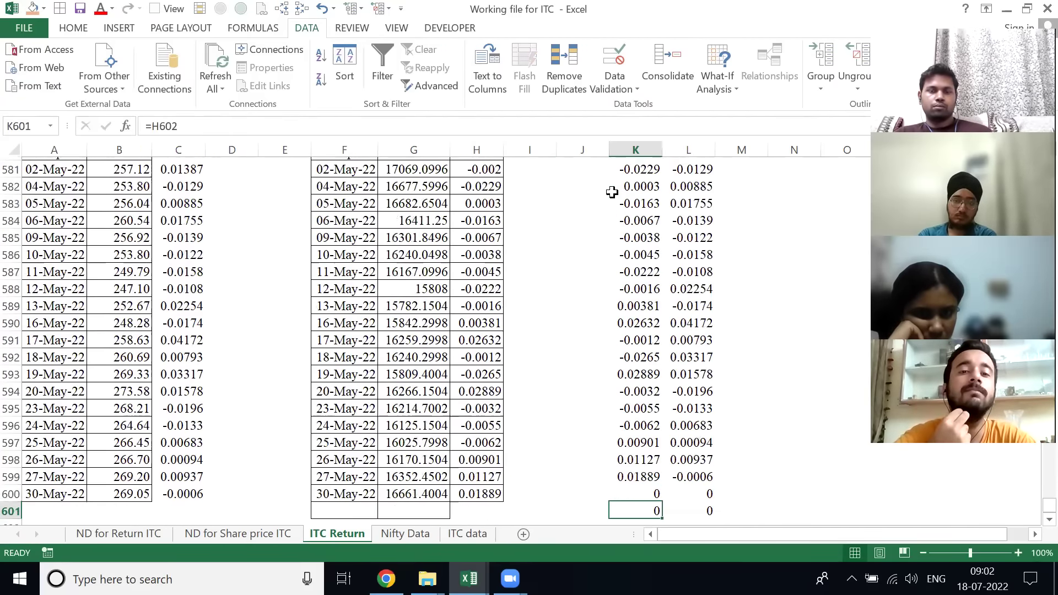
key("shift+Right")
key("Delete")
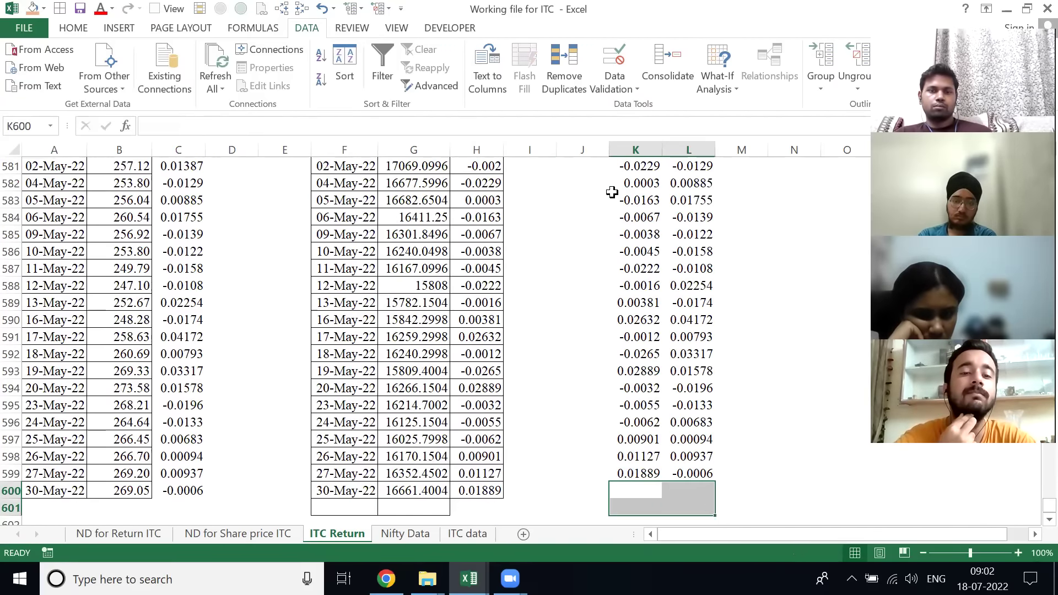
- Convert the X and Y returns in K2:L599 from formulas to static values in place
key("Up")
key("ctrl+Up")
key("Down")
key("shift+Right")
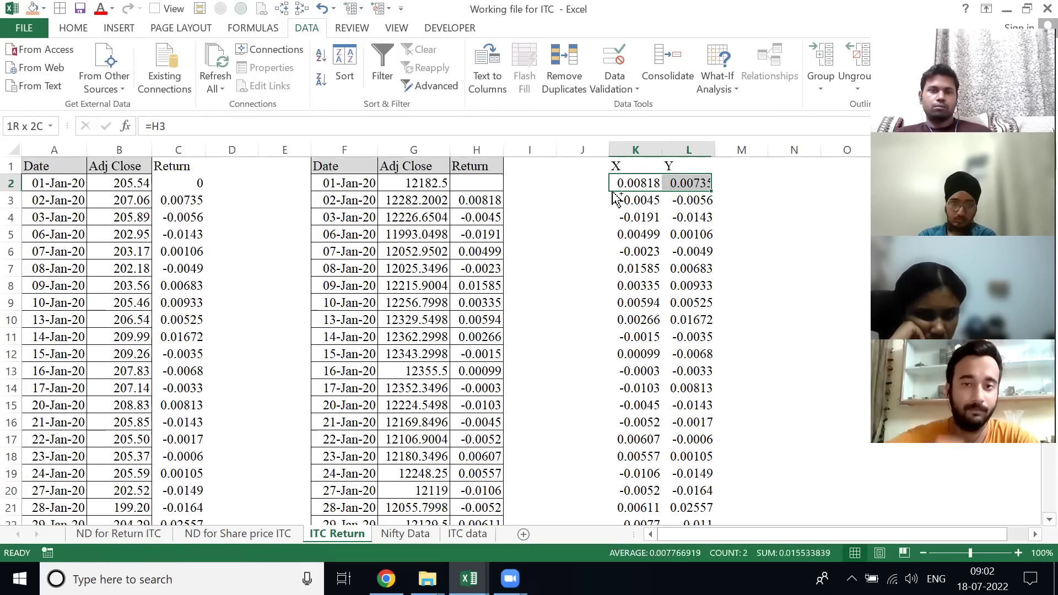
key("ctrl+shift+Down")
key("ctrl+c")
key("alt")
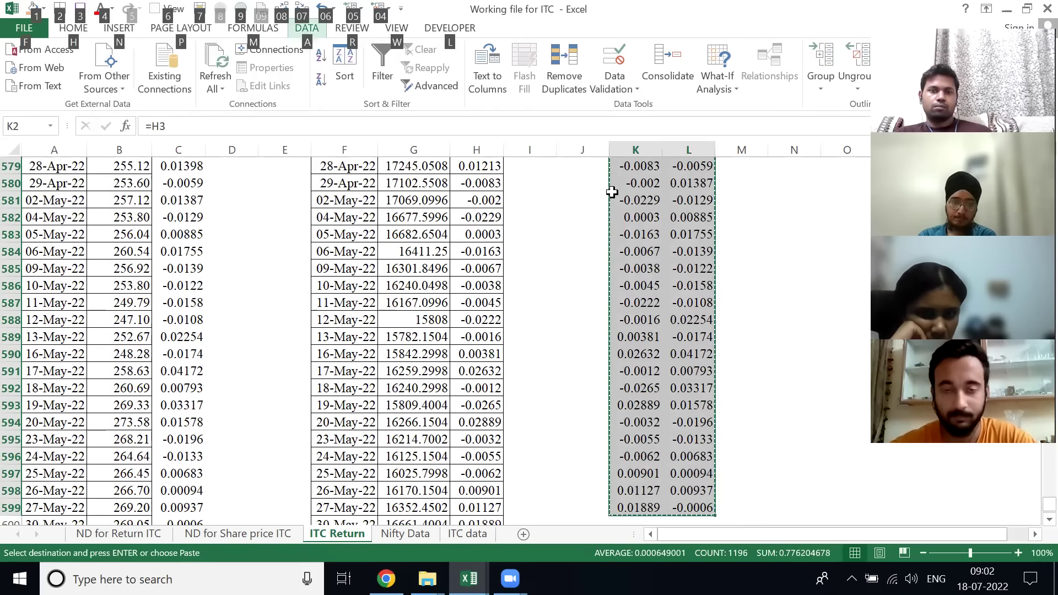
key("h")
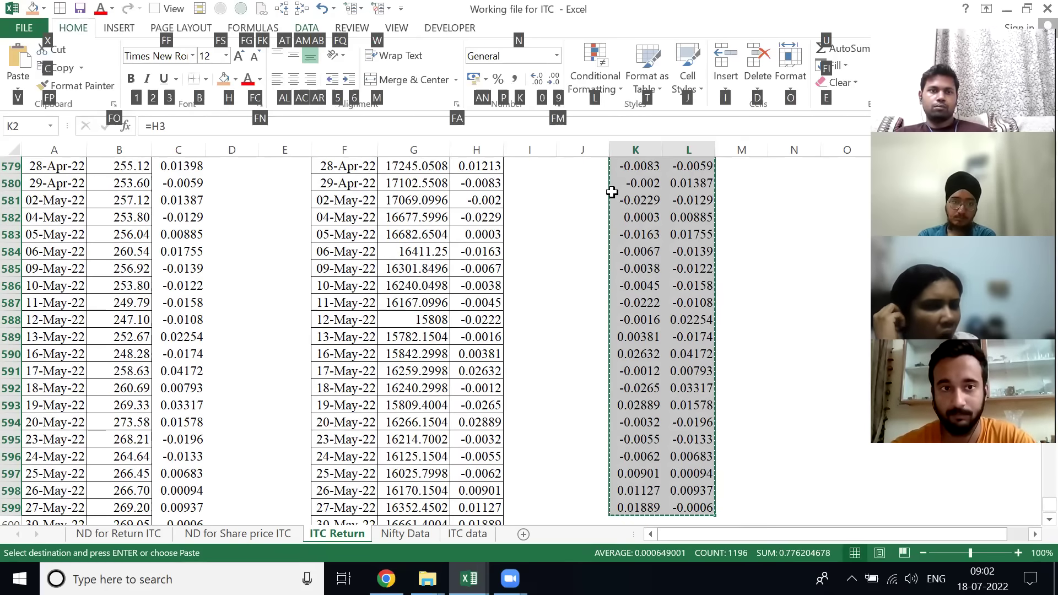
key("v")
key("v")
key("Up")
key("Down")
key("Escape")
key("Right")
key("Down")
key("Right")
key("Up")
key("Right")
key("Left")
key("Left")
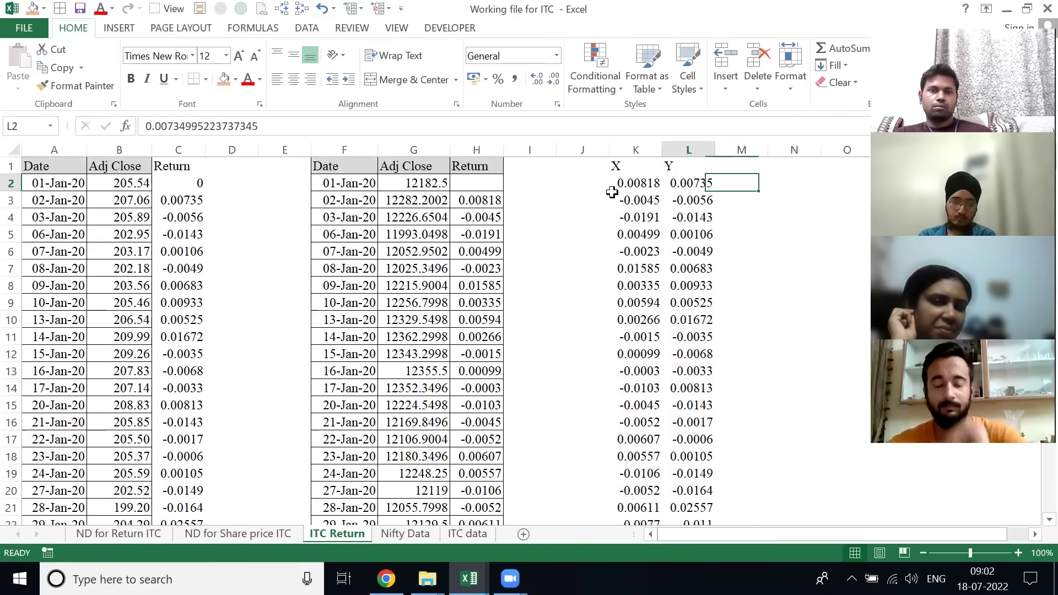
key("Left")
key("Up")
key("Left")
key("Right")
key("Down")
key("Up")
key("Left")
key("Right")
key("Left")
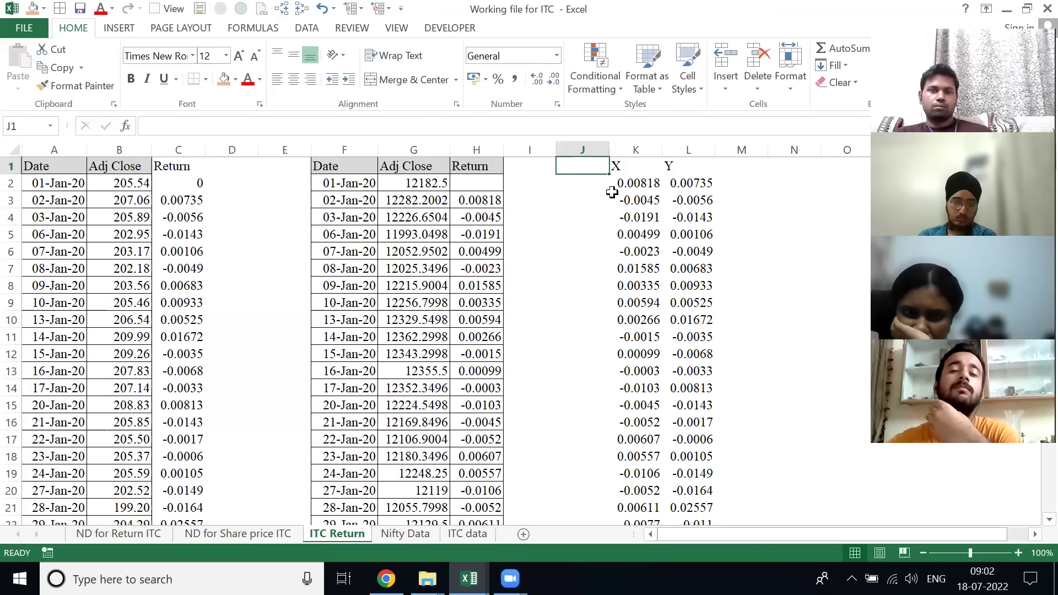
- Select the Y column from its heading in L1 down to review its returns
key("Right")
key("Right")
key("ctrl+shift+Down")
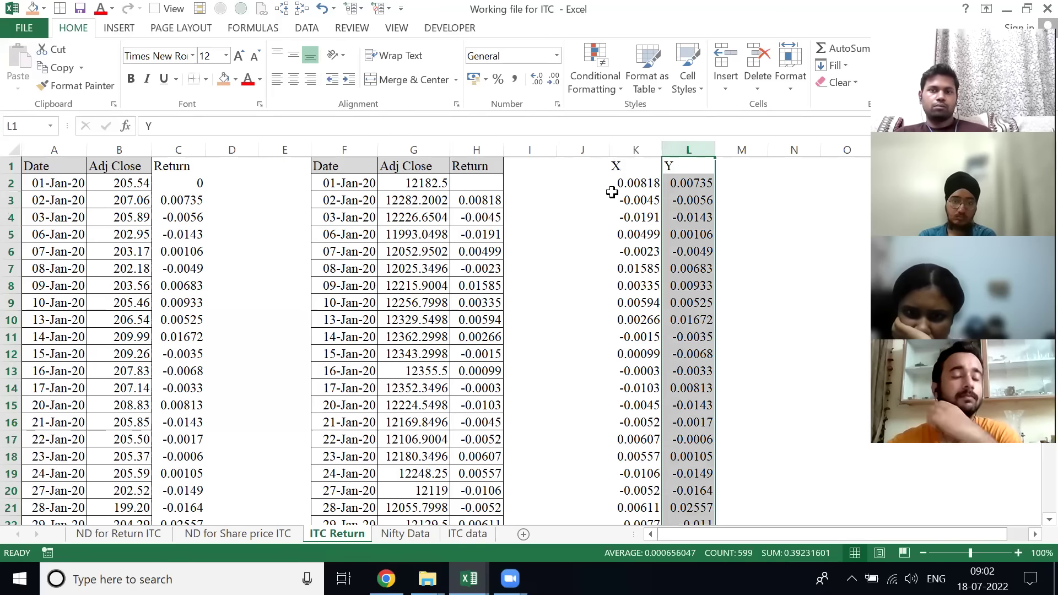
- Insert a blank row above the headings and a blank column between the Nifty returns and the X variable
key("Left")
key("Down")
key("Left")
key("Left")
key("Left")
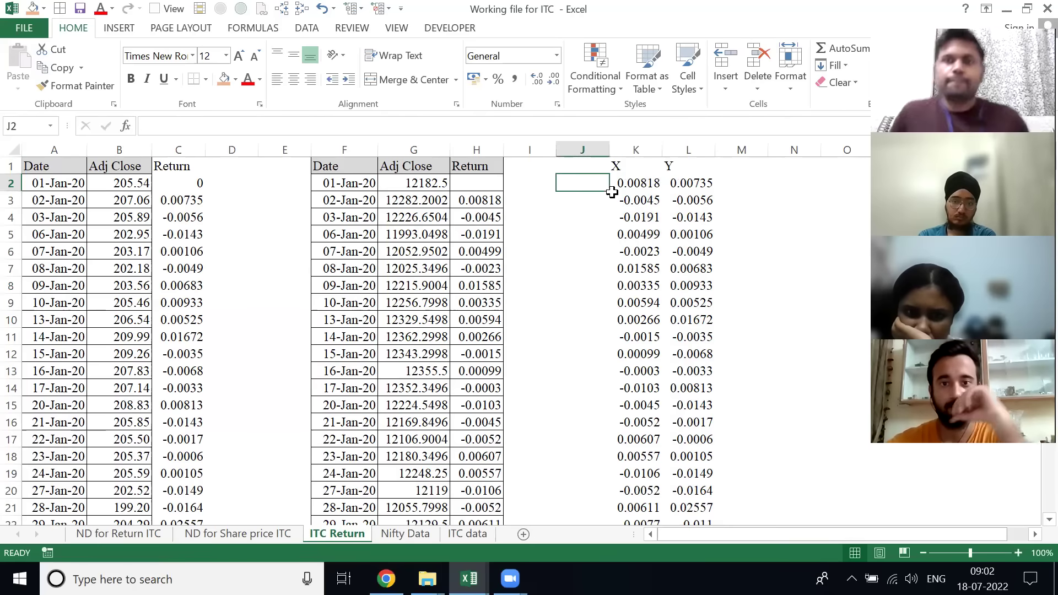
key("Right")
key("Up")
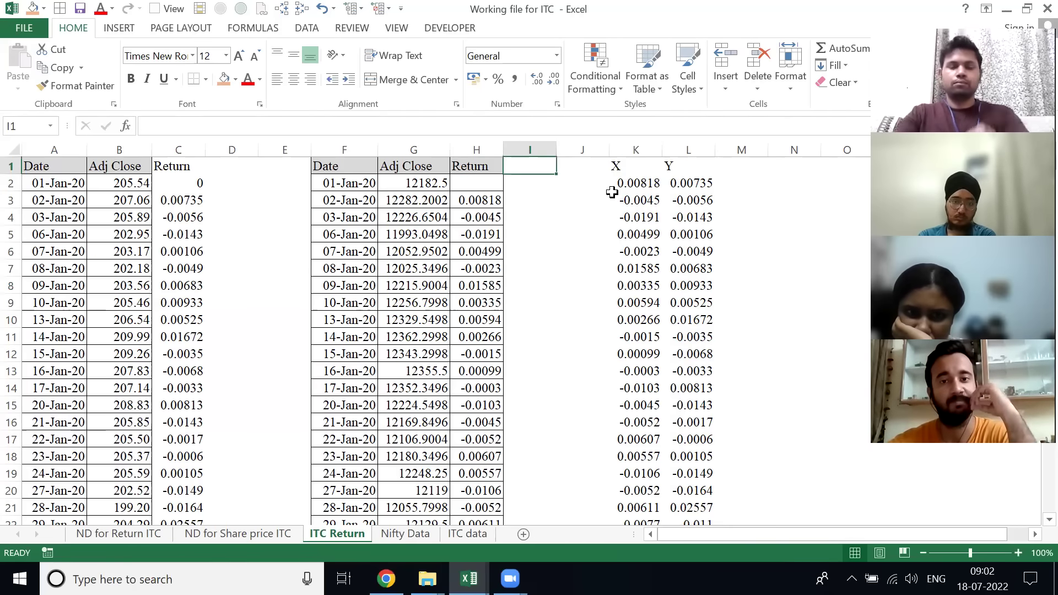
key("Down")
key("Up")
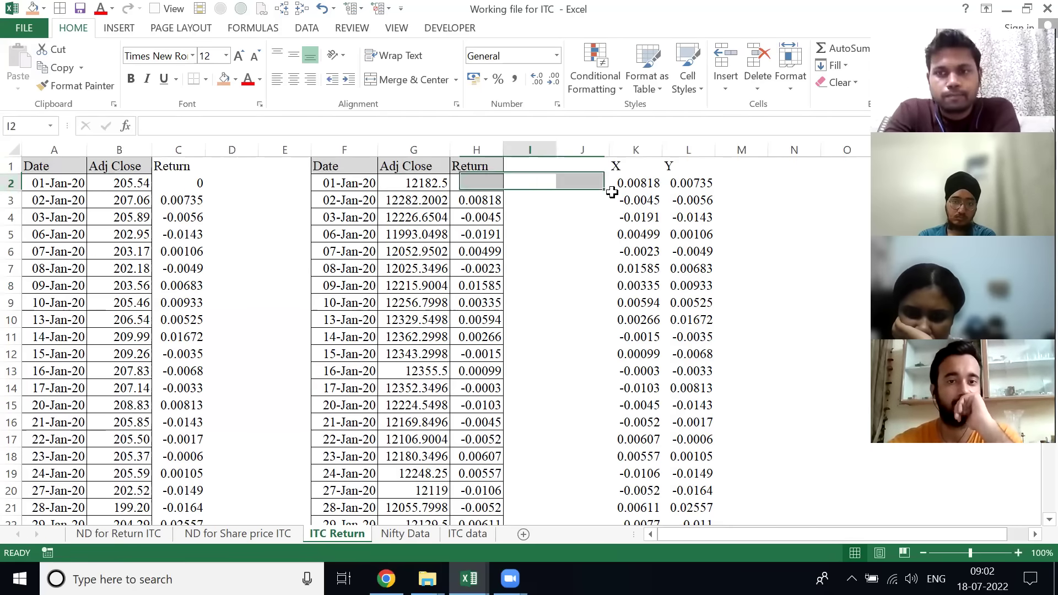
key("shift+space")
key("ctrl+shift+plus")
key("Down")
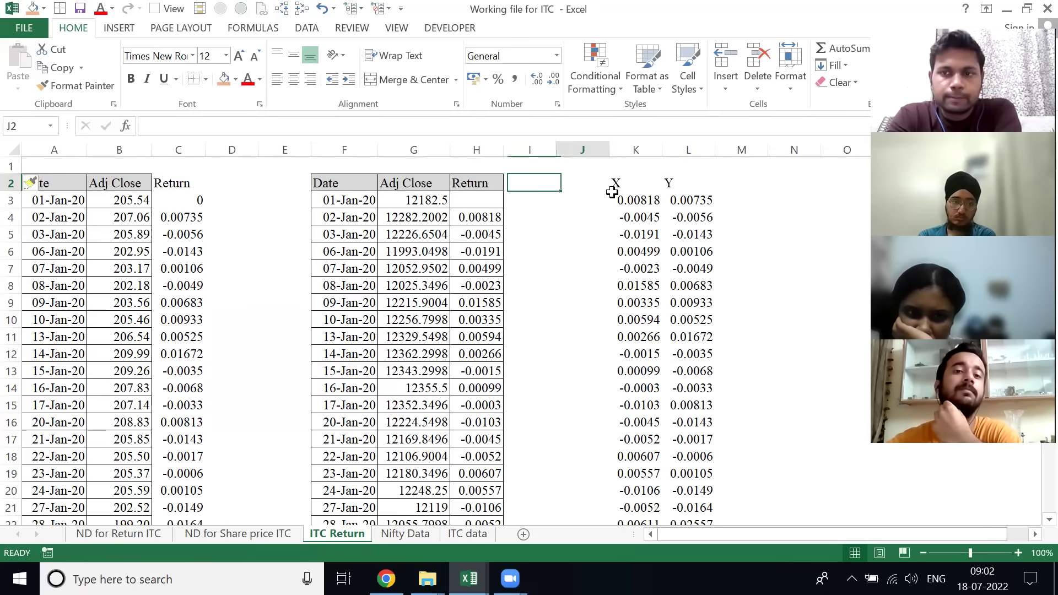
key("ctrl+space")
key("ctrl+shift+plus")
key("Left")
key("Right")
key("Right")
key("Down")
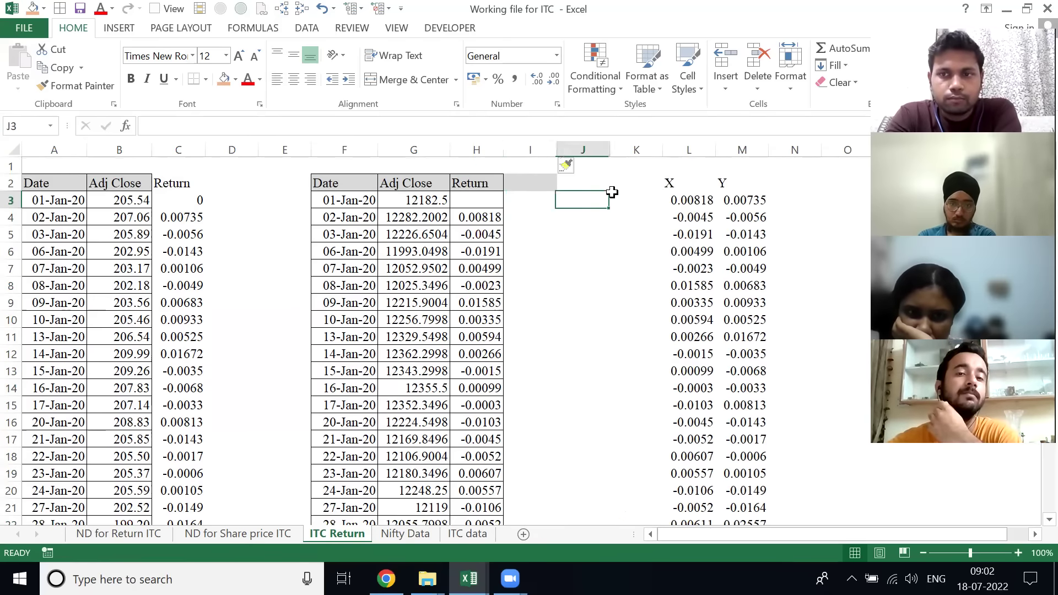
- Move the Nifty Adj Close prices from G3 down to column J, starting in J2
key("Left")
key("Left")
key("Left")
key("Up")
key("Down")
key("ctrl+shift+Down")
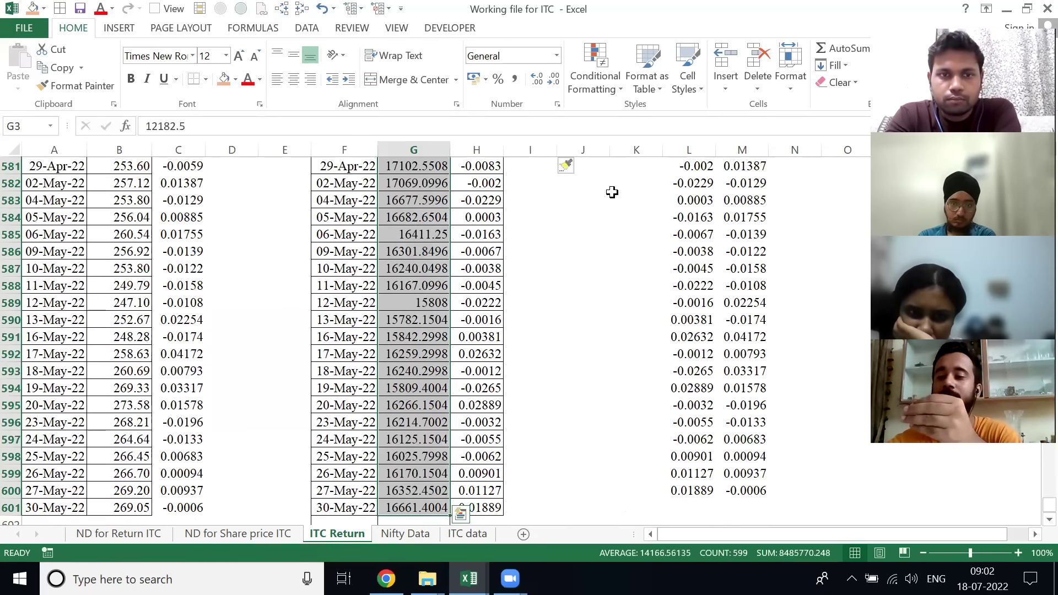
key("ctrl+c")
key("ctrl+Up")
key("Right")
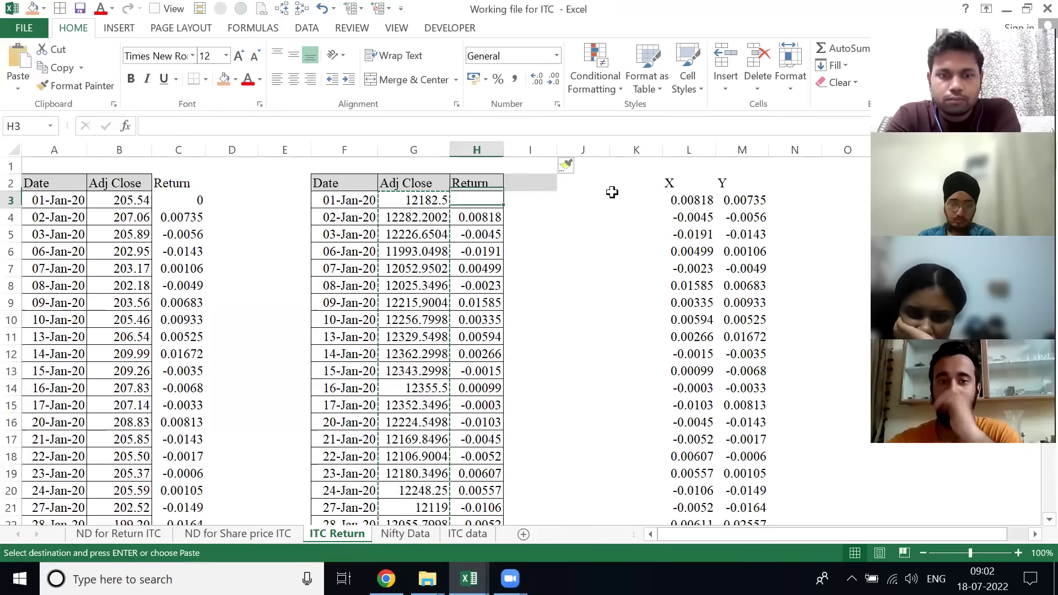
key("Right")
key("Down")
key("Right")
key("Up")
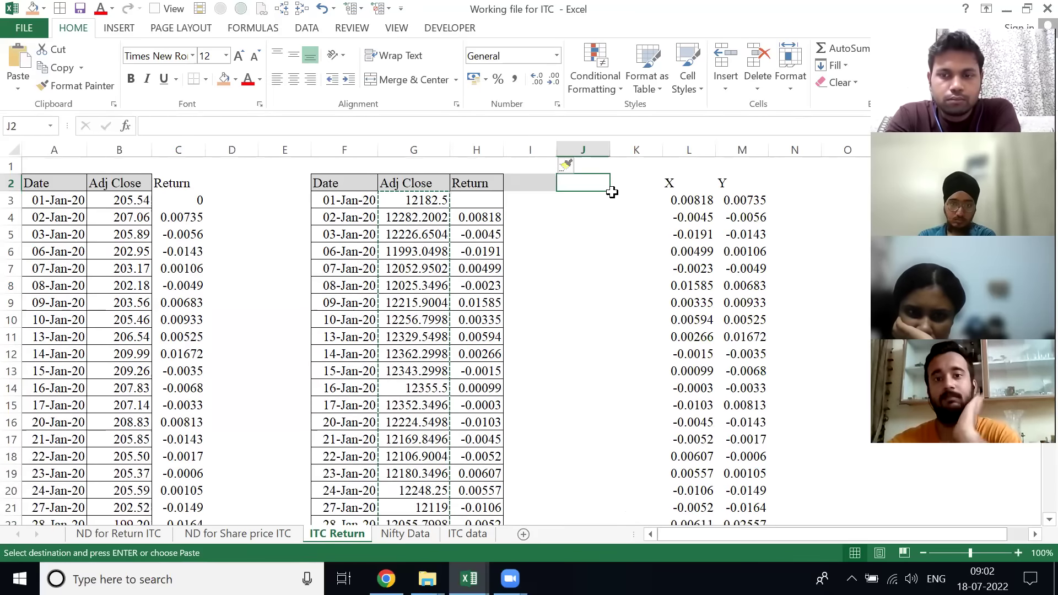
key("ctrl+v")
key("ctrl+q")
key("Escape")
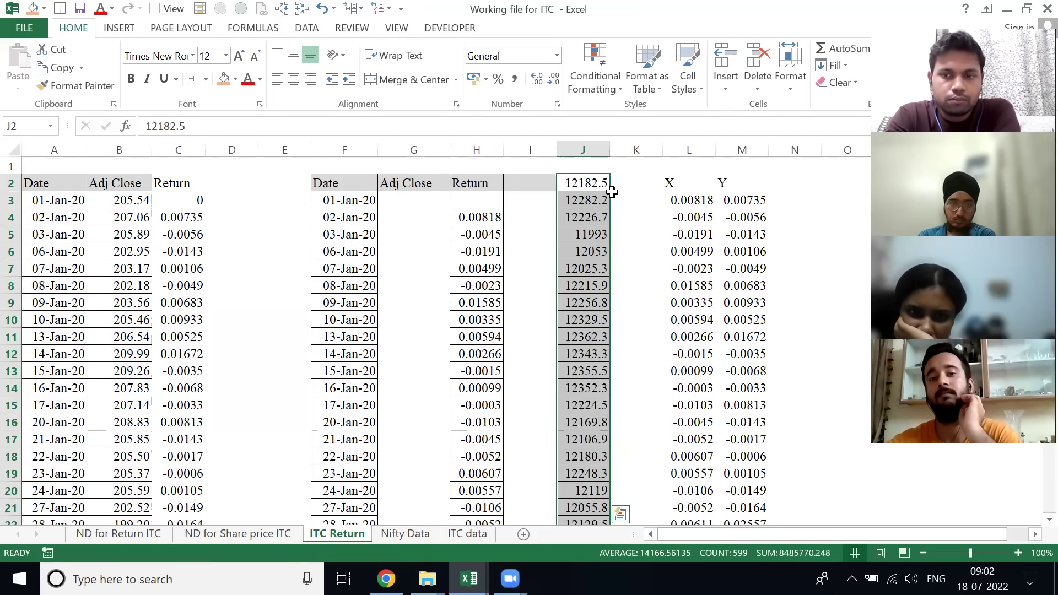
- Shift the moved Nifty prices in column J down one row to start in J3
key("Down")
key("Up")
key("ctrl+shift+Down")
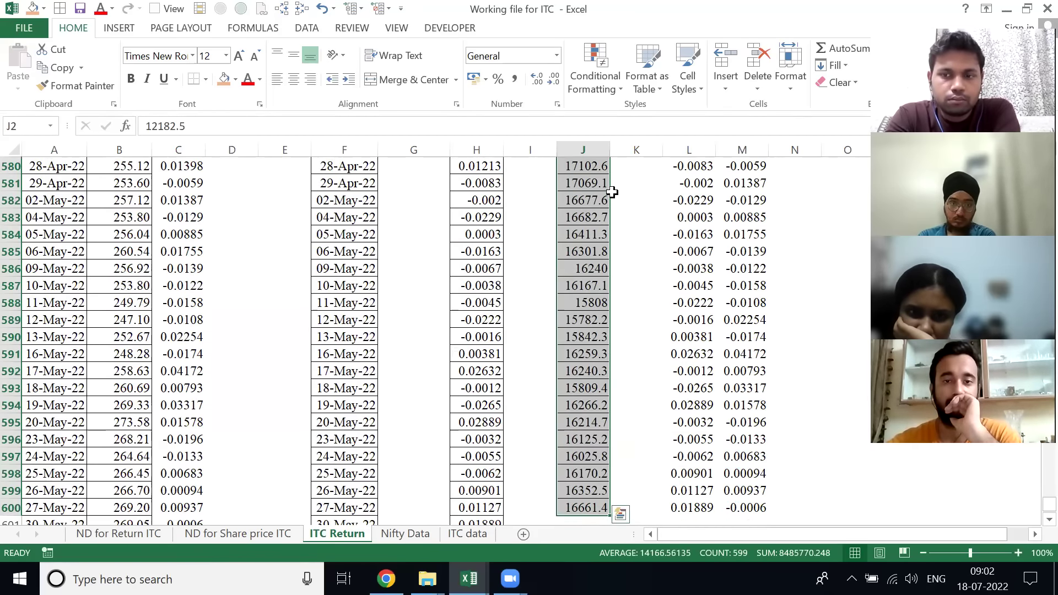
key("ctrl+x")
key("Down")
key("ctrl+v")
- Enter the heading Market in J2 above the Nifty prices
key("Down")
key("Up")
key("Up")
type("Market")
key("Tab")
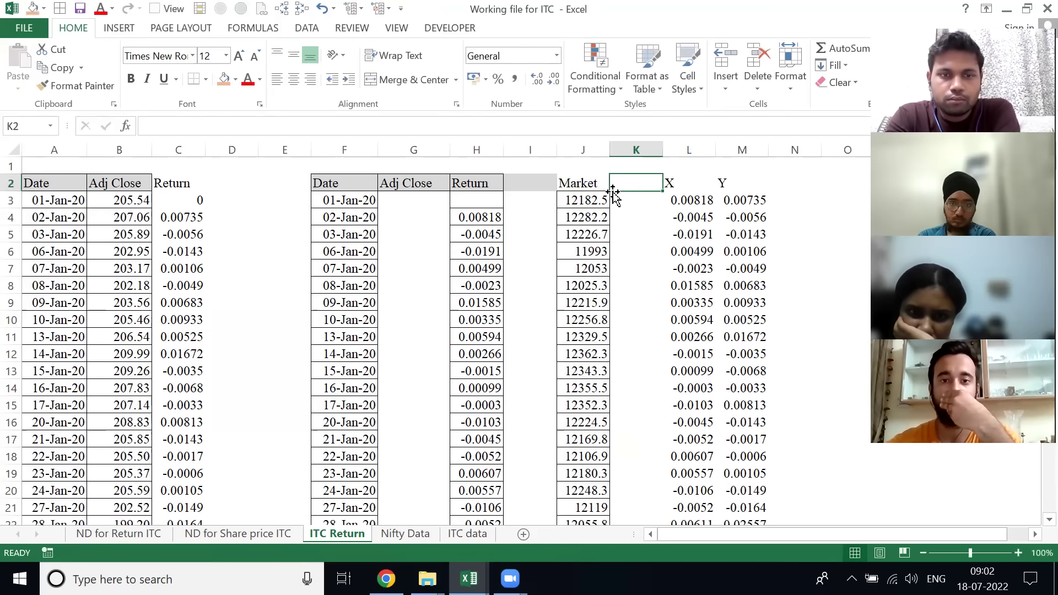
- Enter the heading ITC Ltd Share in K2 and fit column K's width to it
type("ITC Ltd Shared")
key("Return")
key("Up")
key("F2")
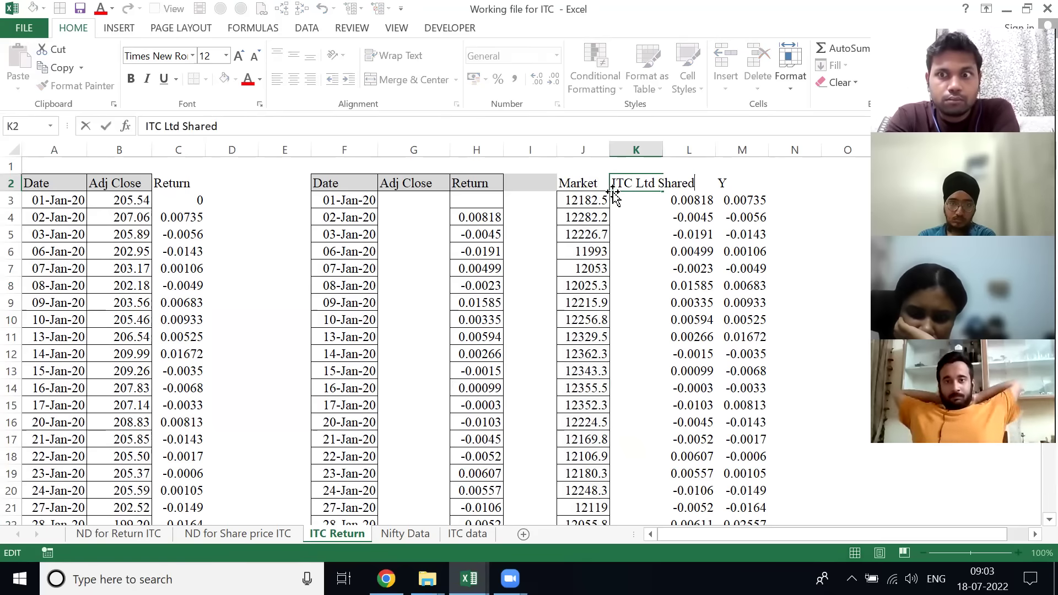
key("BackSpace")
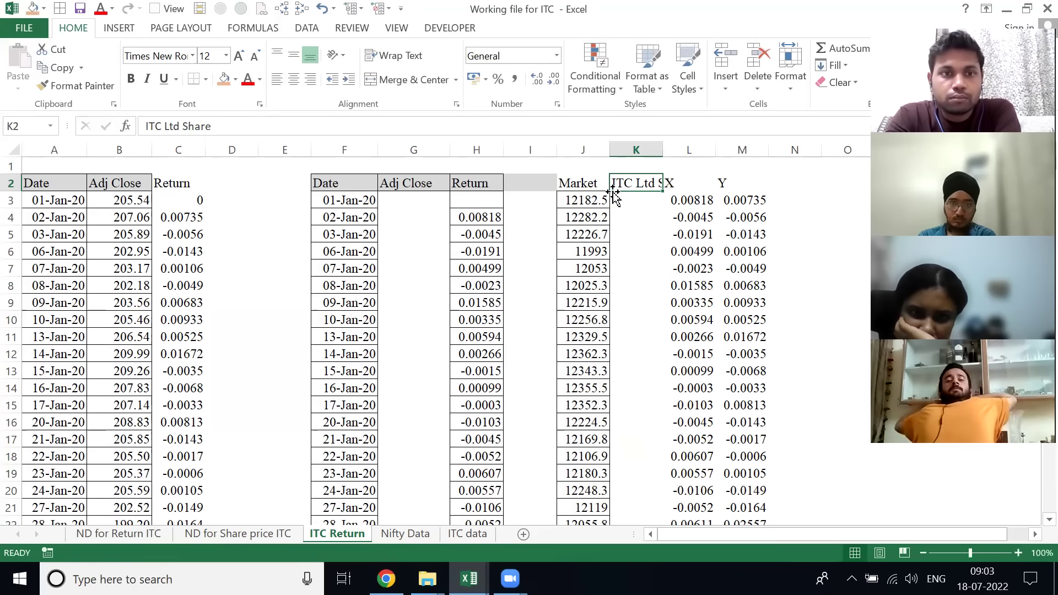
key("alt")
key("o")
key("i")
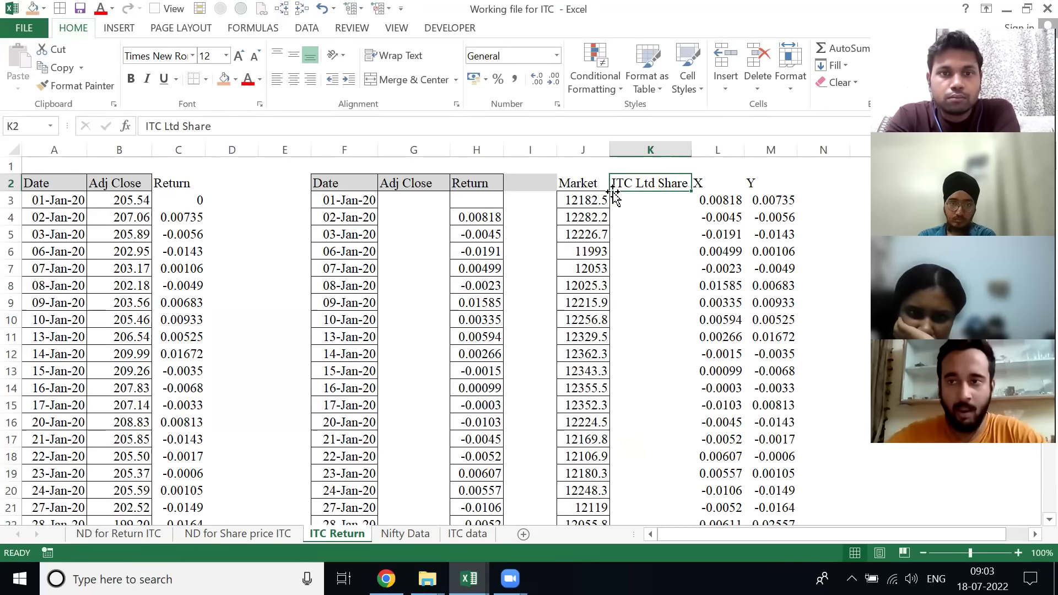
- Copy ITC's Adj Close prices from B3 down into the ITC Ltd Share column starting at K3
key("Down")
key("Left")
key("Left")
key("Left")
key("Left")
key("Left")
key("Left")
key("Left")
key("Left")
key("Left")
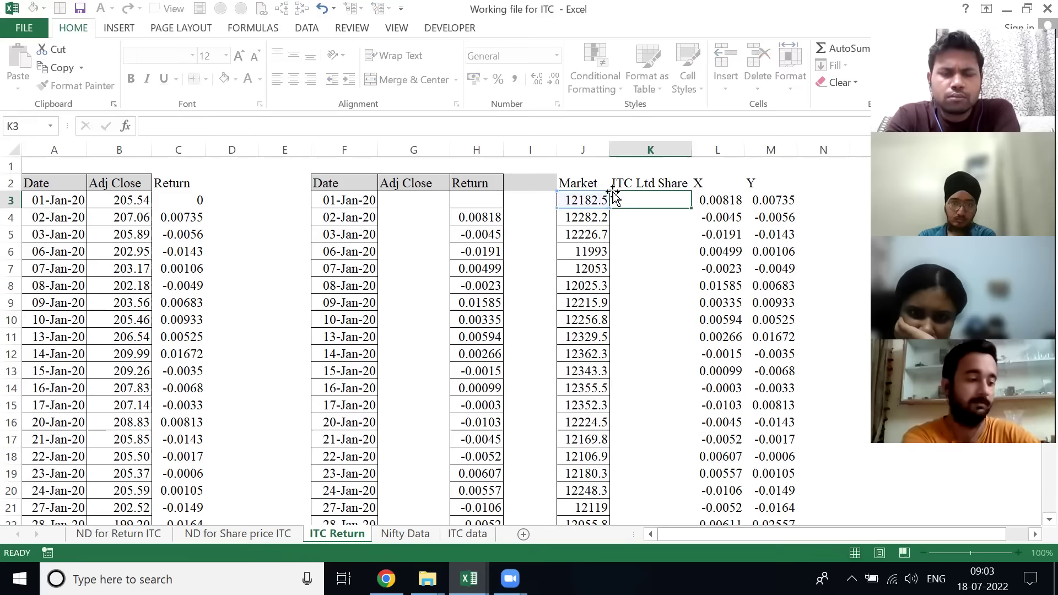
key("ctrl+shift+Down")
key("ctrl+c")
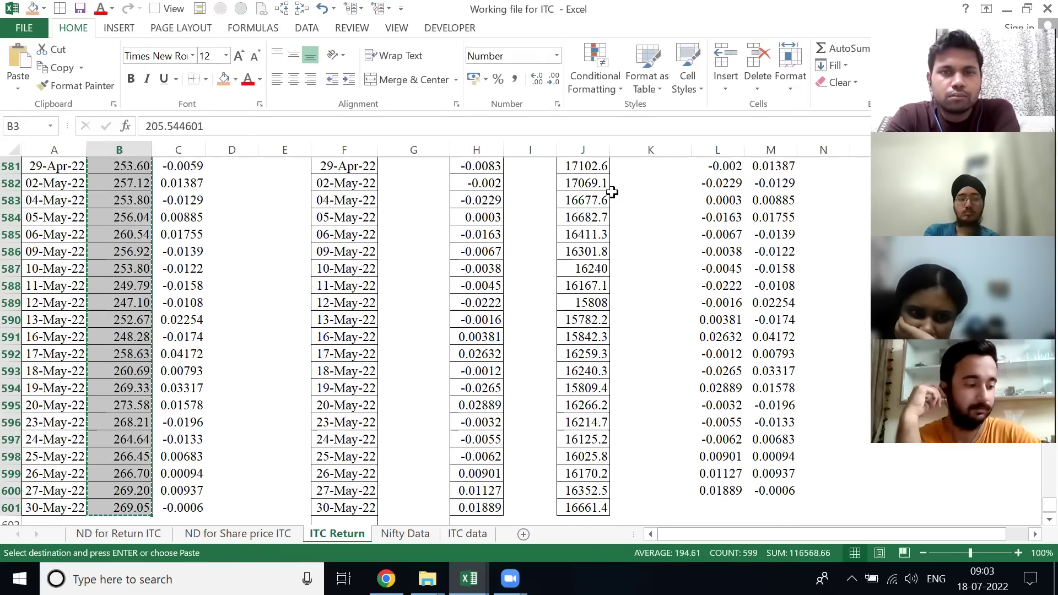
key("Right")
key("Right")
key("Right")
key("Right")
key("Right")
key("Right")
key("Right")
key("Right")
key("Right")
key("ctrl+v")
- Add borders to all cells of the Market, ITC Ltd Share, X and Y table starting at J2
key("Up")
key("Left")
key("ctrl+shift+Right")
key("ctrl+shift+Down")
key("alt+2")
- Shade the headings in J2:M2 grey with black text and make them bold
key("Right")
key("Up")
key("Left")
key("Down")
key("ctrl+shift+Right")
key("ctrl+shift+h")
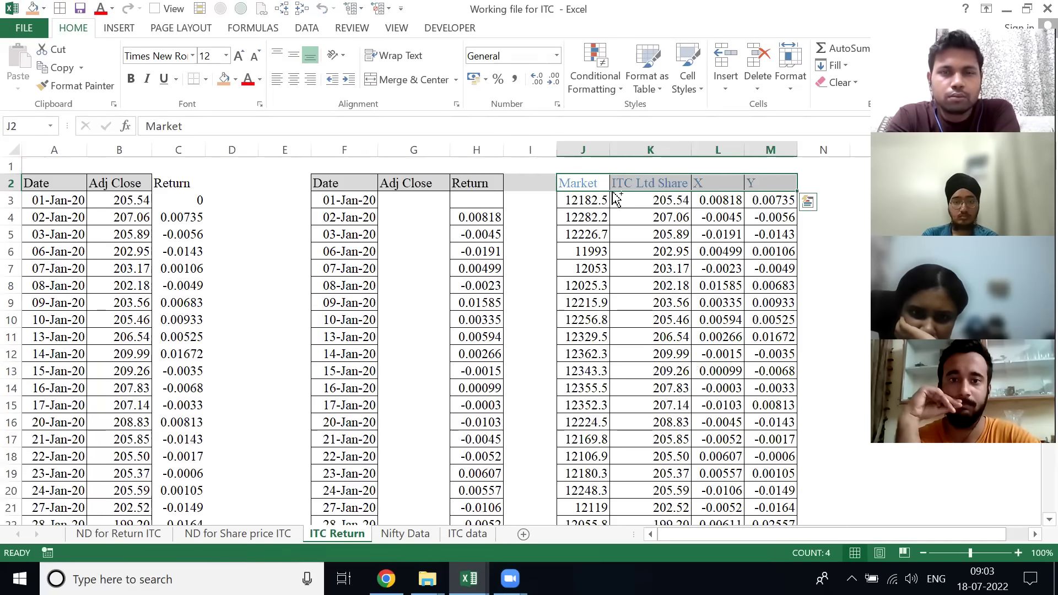
key("ctrl+shift+h")
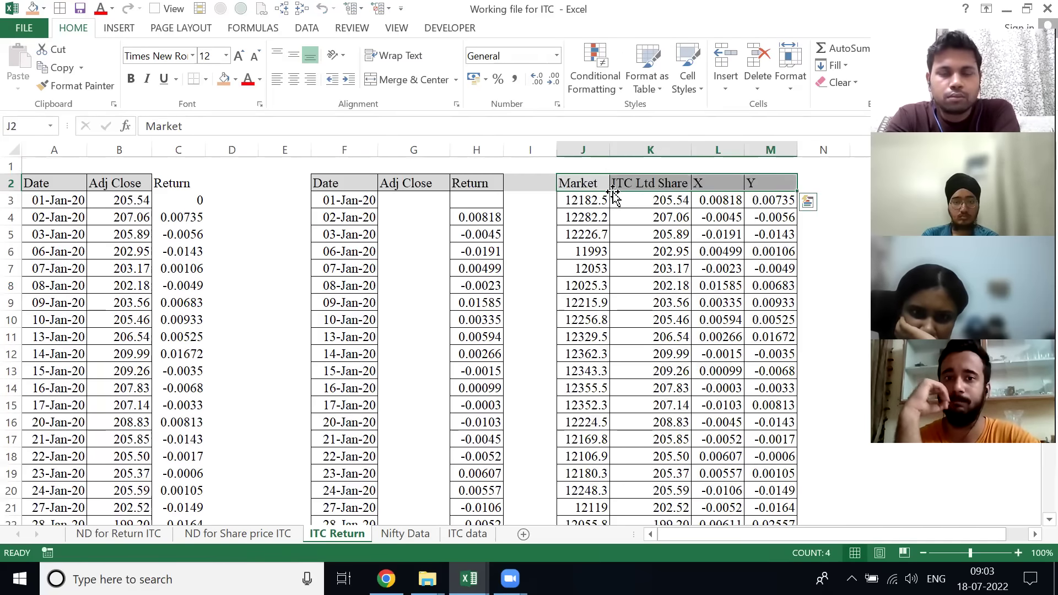
key("ctrl+b")
- Fit the widths of columns J to M to their full contents
key("alt+h")
key("o")
key("i")
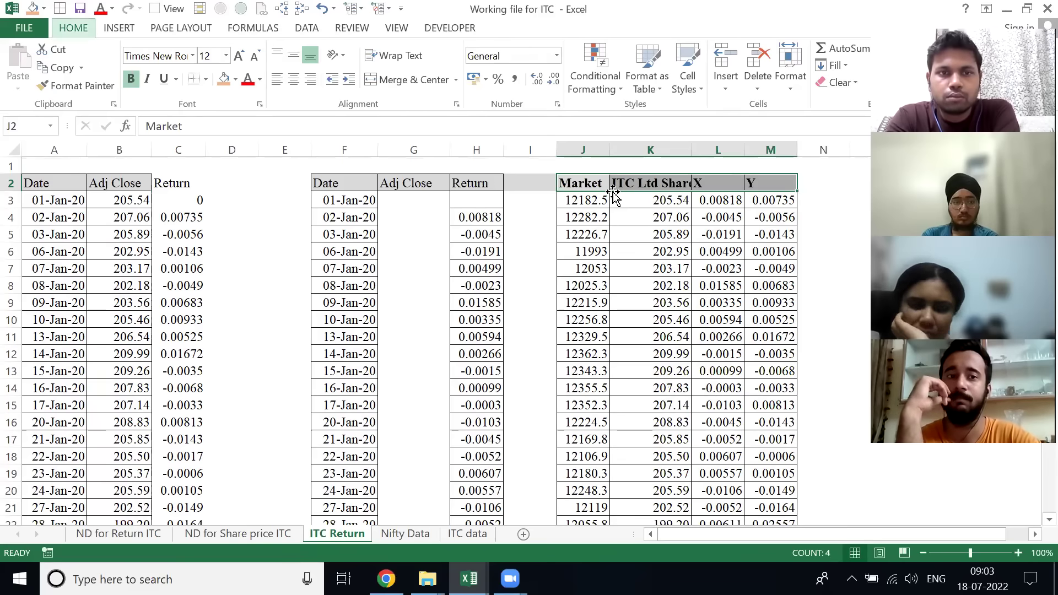
key("ctrl+shift+Down")
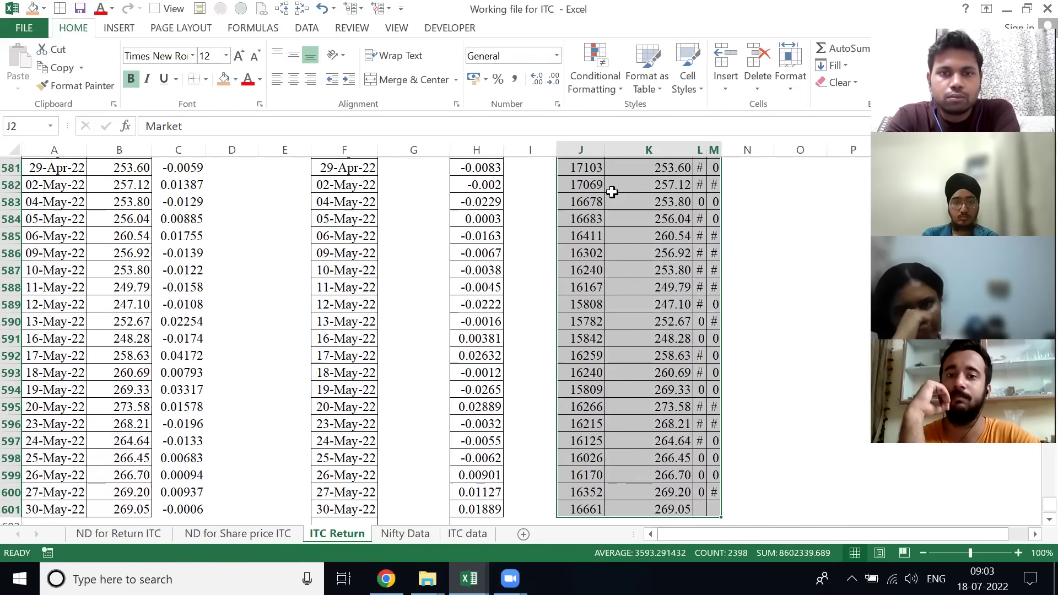
key("alt+h")
key("o")
key("i")
key("Right")
key("Down")
key("Down")
key("Left")
key("Up")
key("Up")
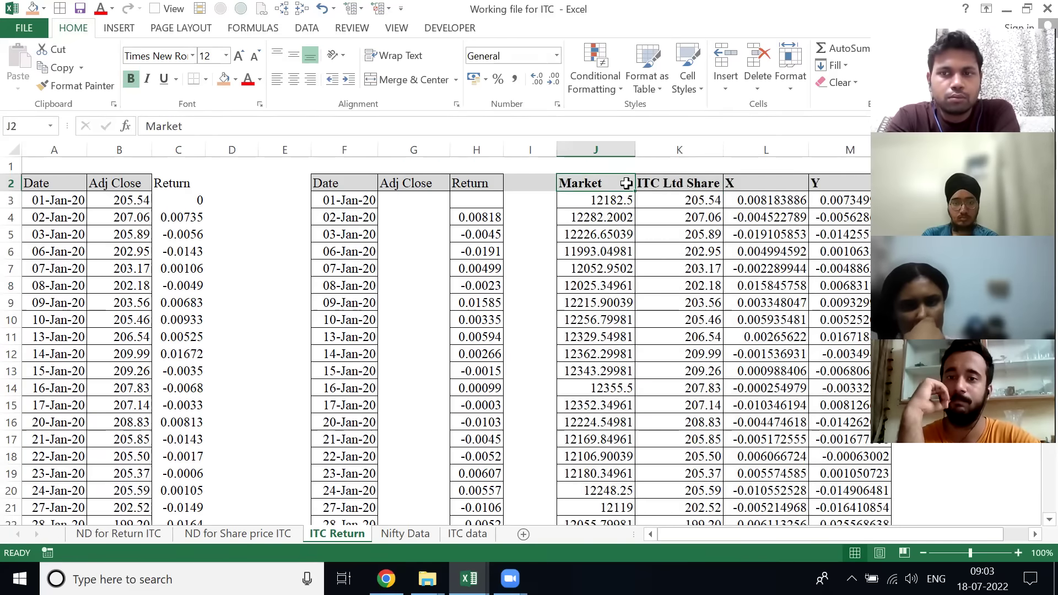
- Set up a Descriptive Statistics analysis with input range J2:K601 and labels in the first row
left_click(306, 28)
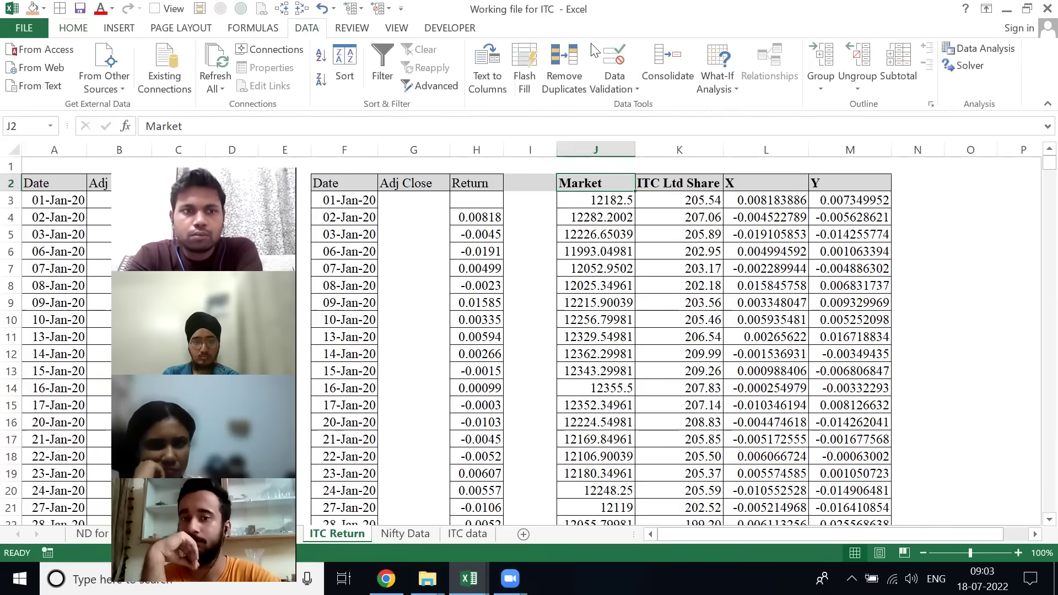
left_click(974, 48)
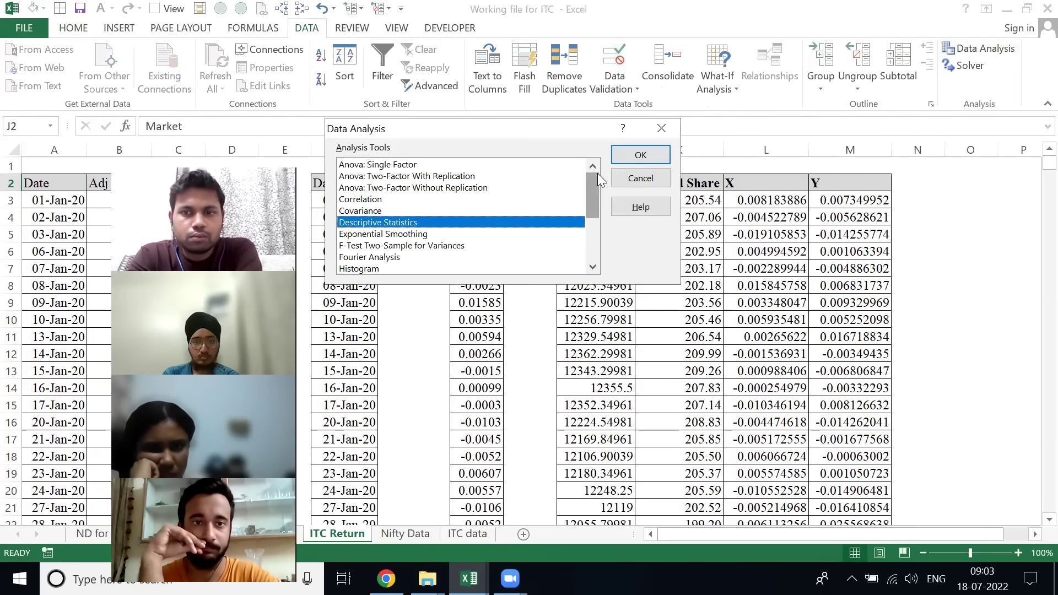
left_click(626, 153)
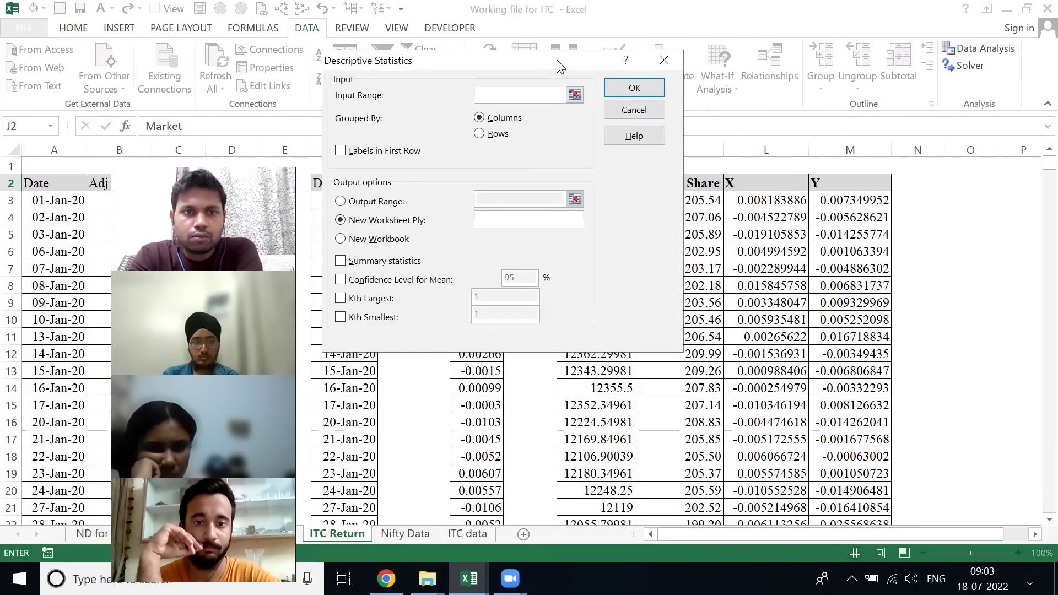
left_click_drag(560, 67, 901, 128)
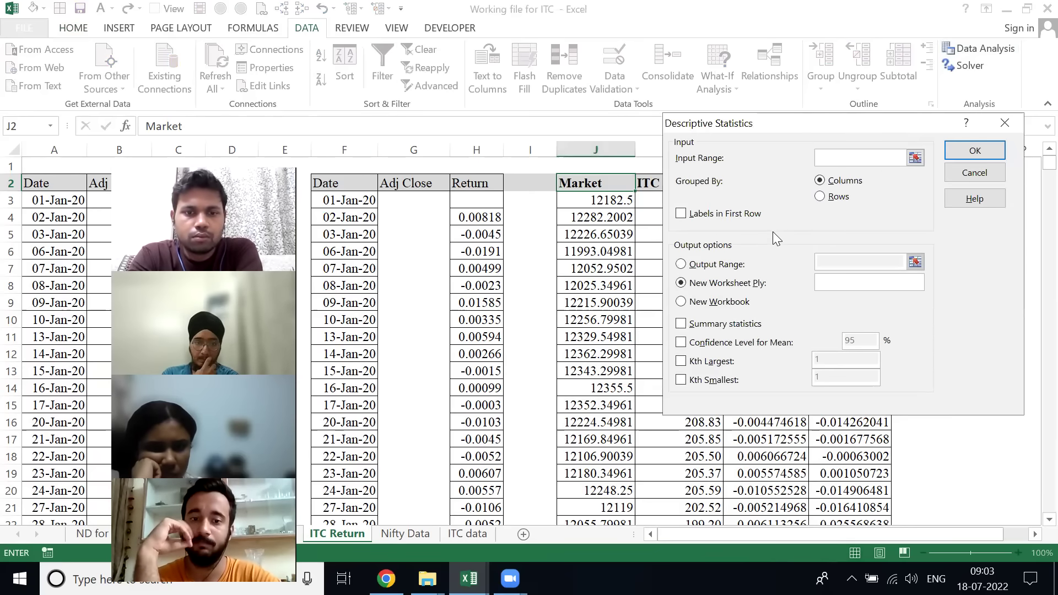
left_click(743, 216)
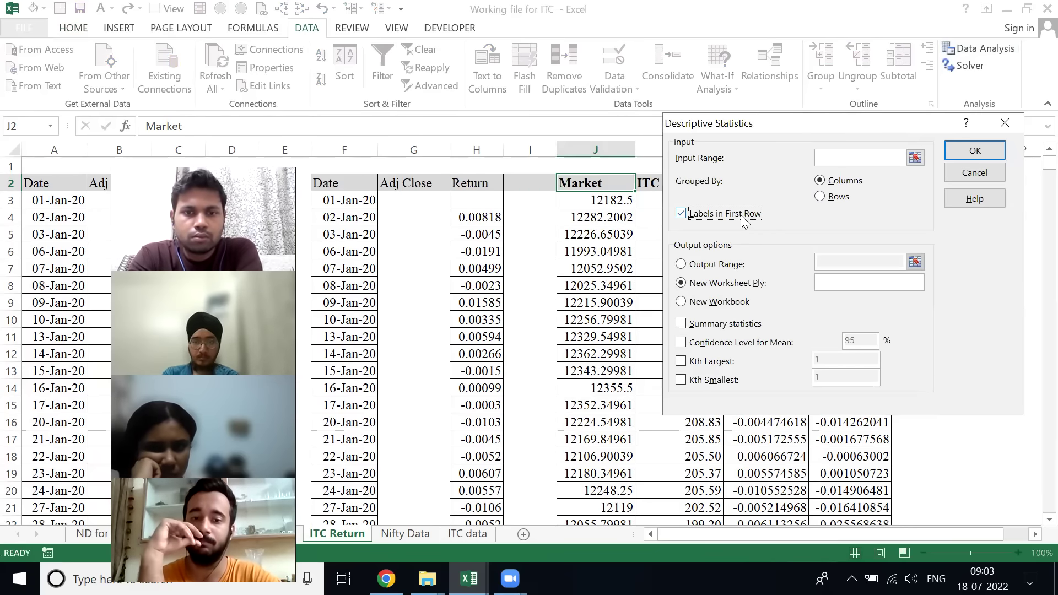
left_click(914, 159)
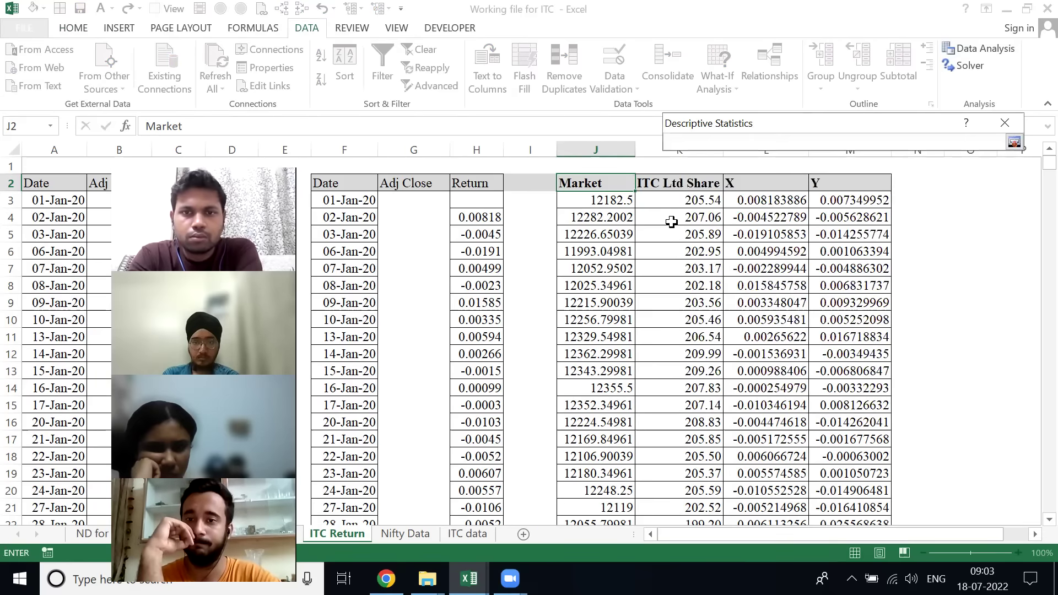
left_click(607, 217)
key("Up")
key("Up")
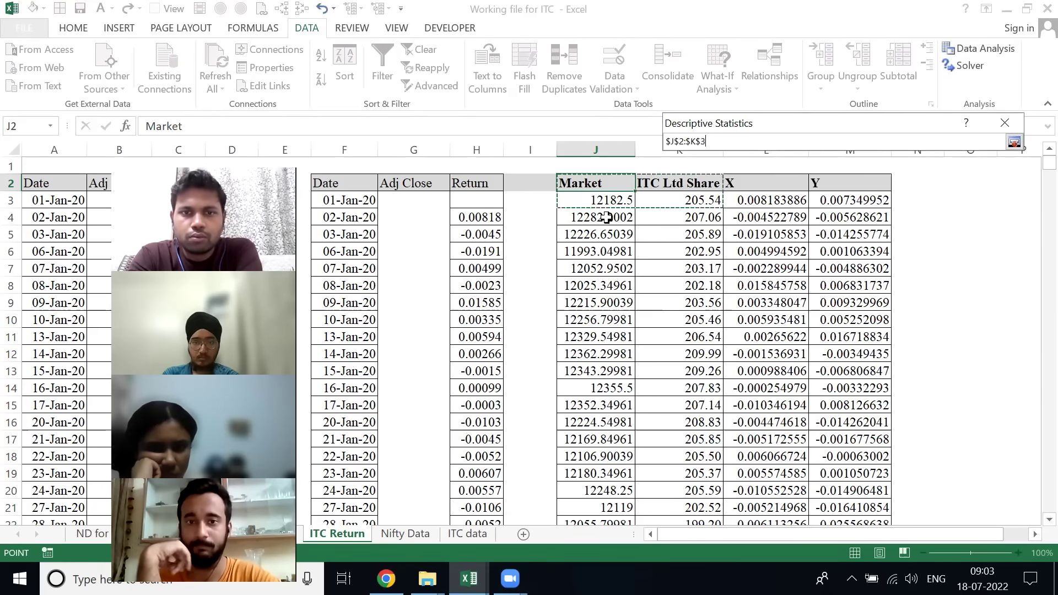
key("ctrl+shift+Down")
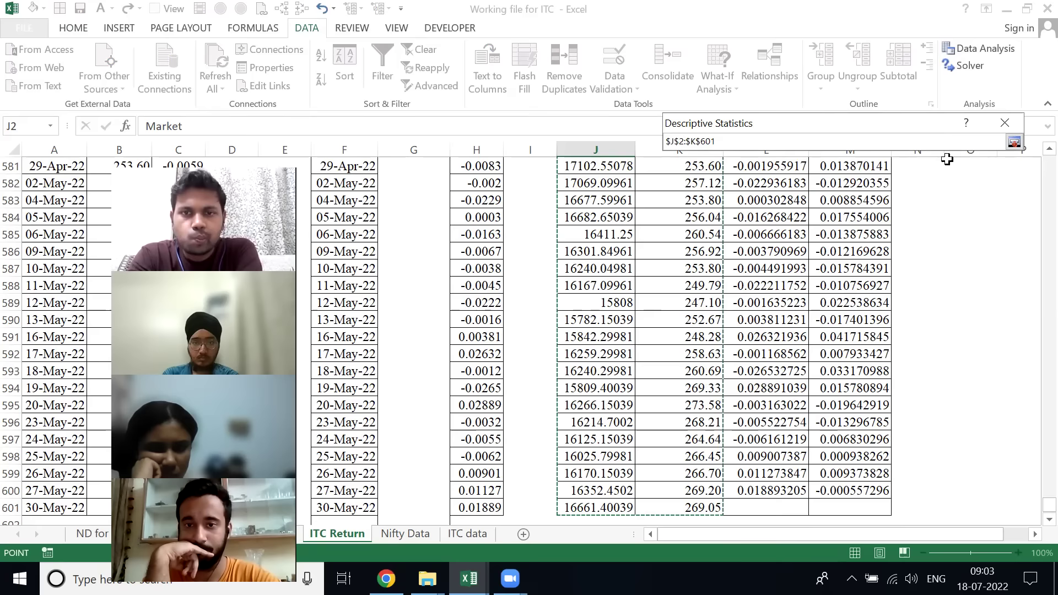
left_click(1014, 142)
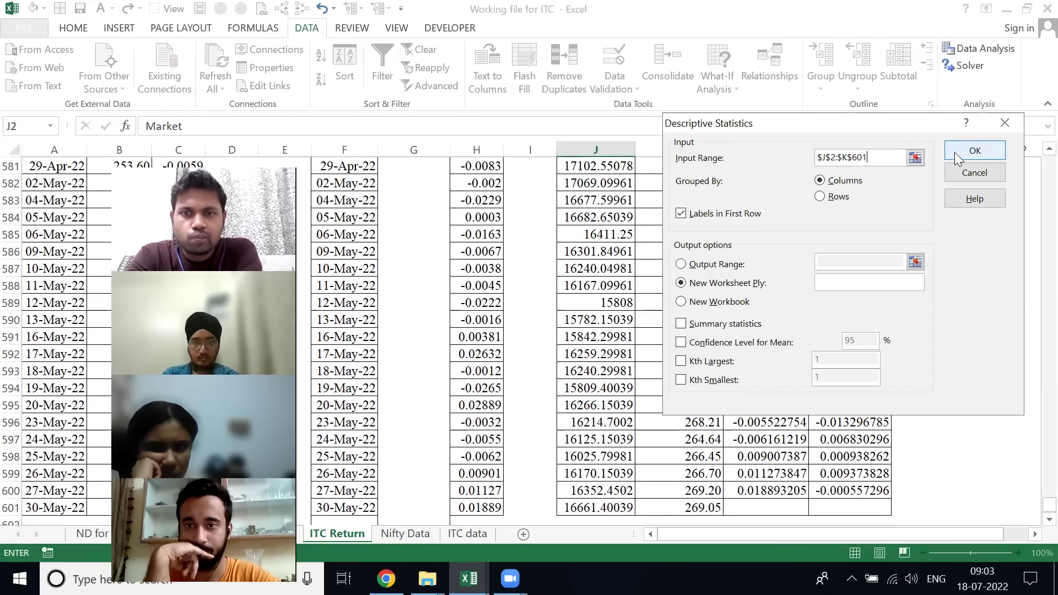
- Try to run the Descriptive Statistics analysis and enable its Summary statistics option
left_click(974, 151)
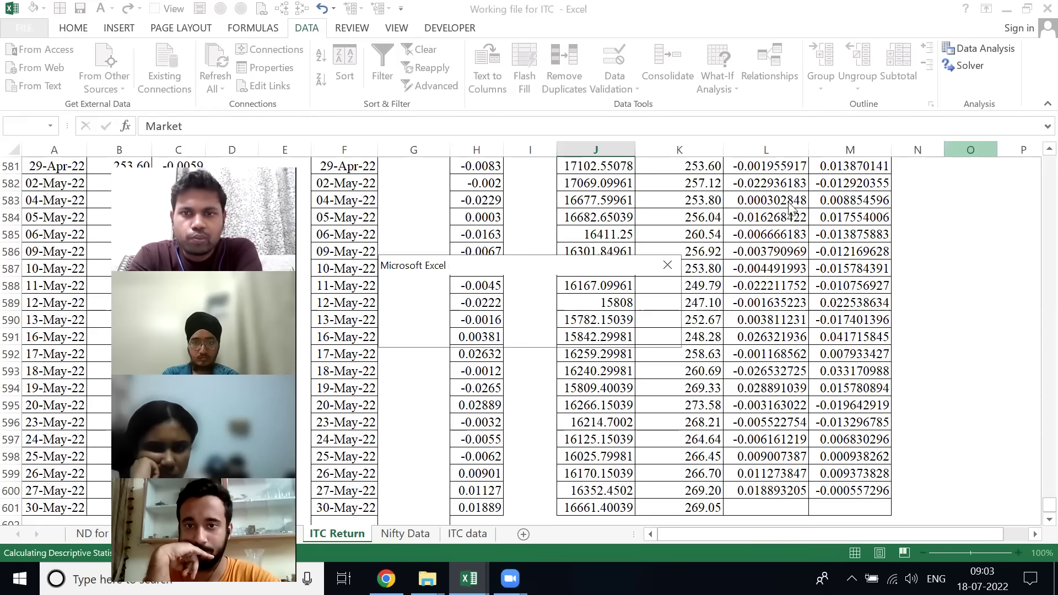
left_click(665, 265)
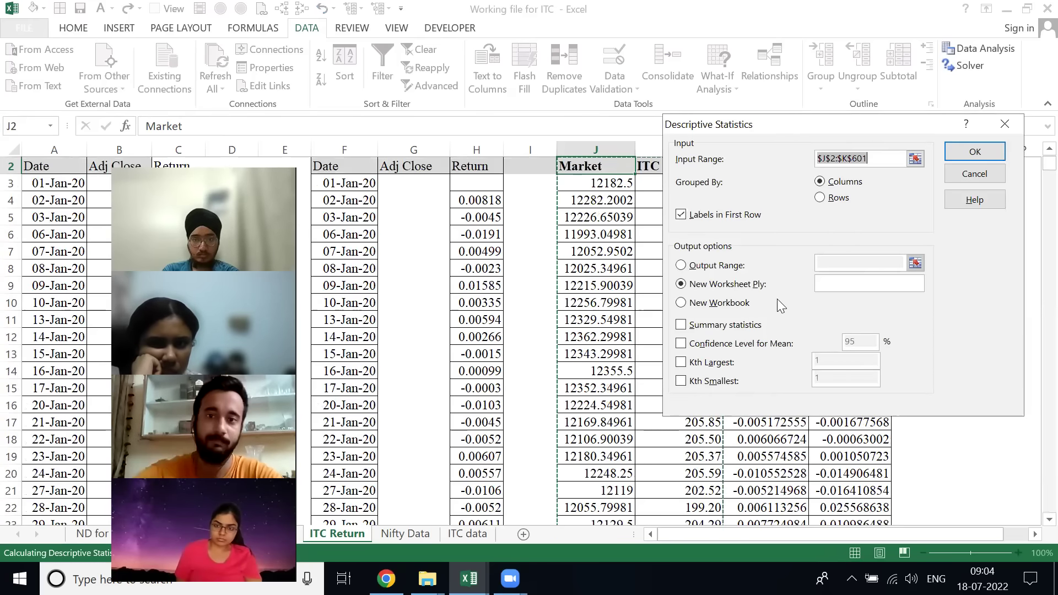
left_click(975, 152)
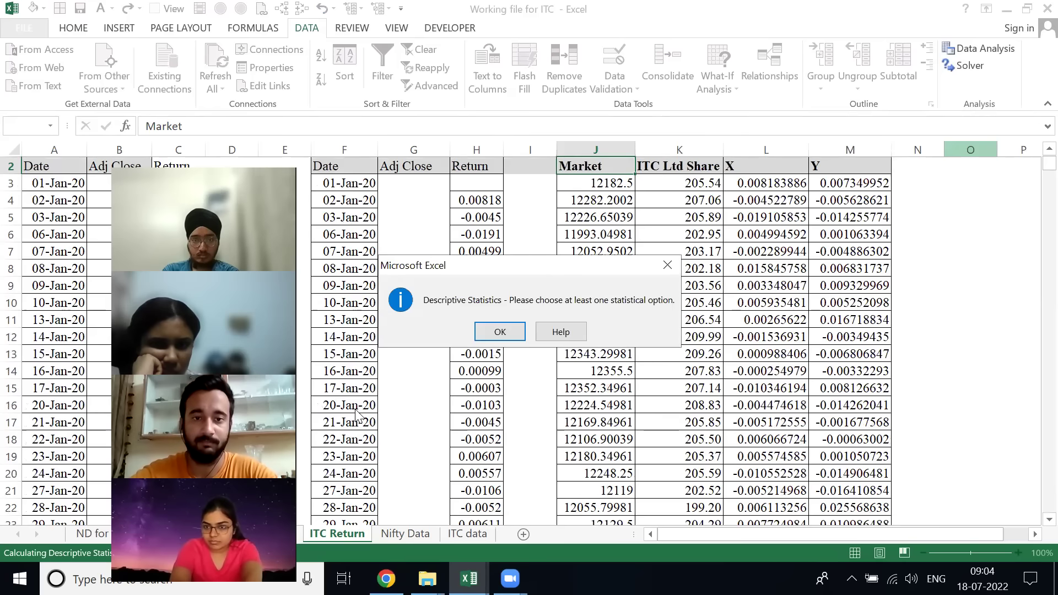
key("Return")
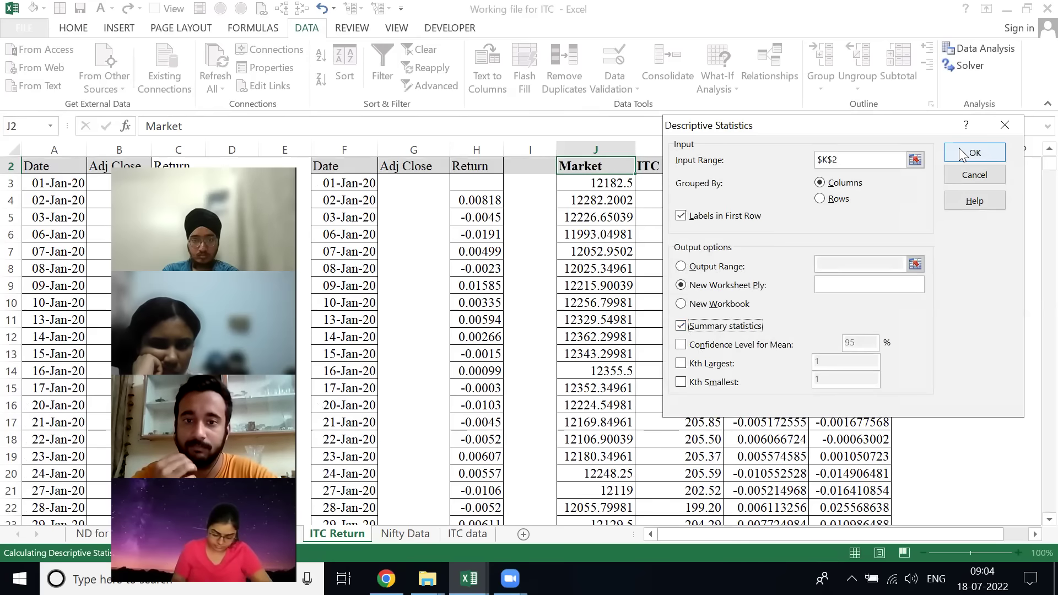
- Reselect J2:K601 as the input range and generate the summary statistics on a new worksheet
left_click(915, 160)
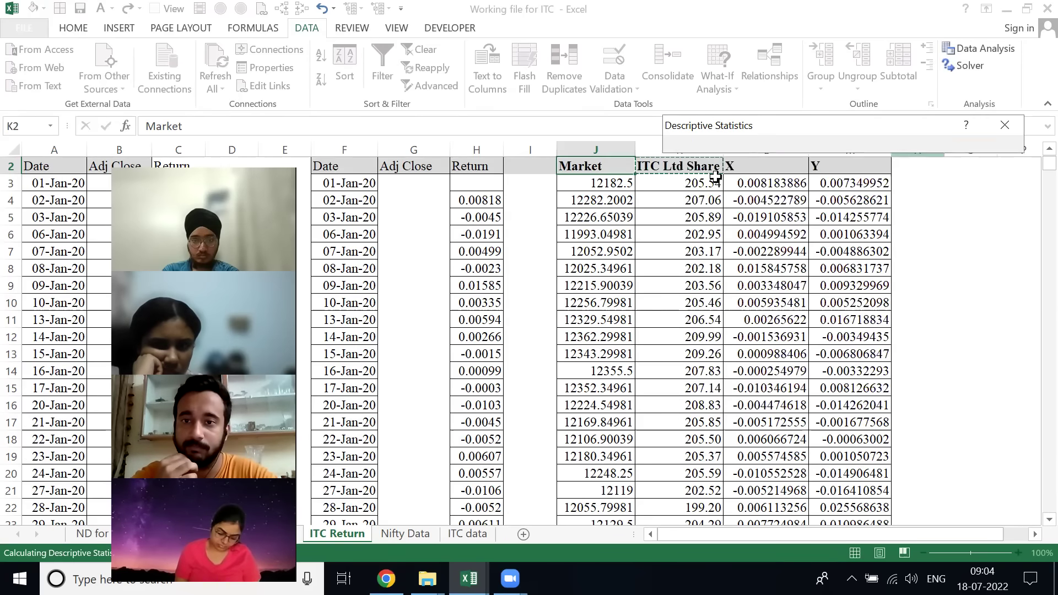
left_click(595, 168)
key("shift+Right")
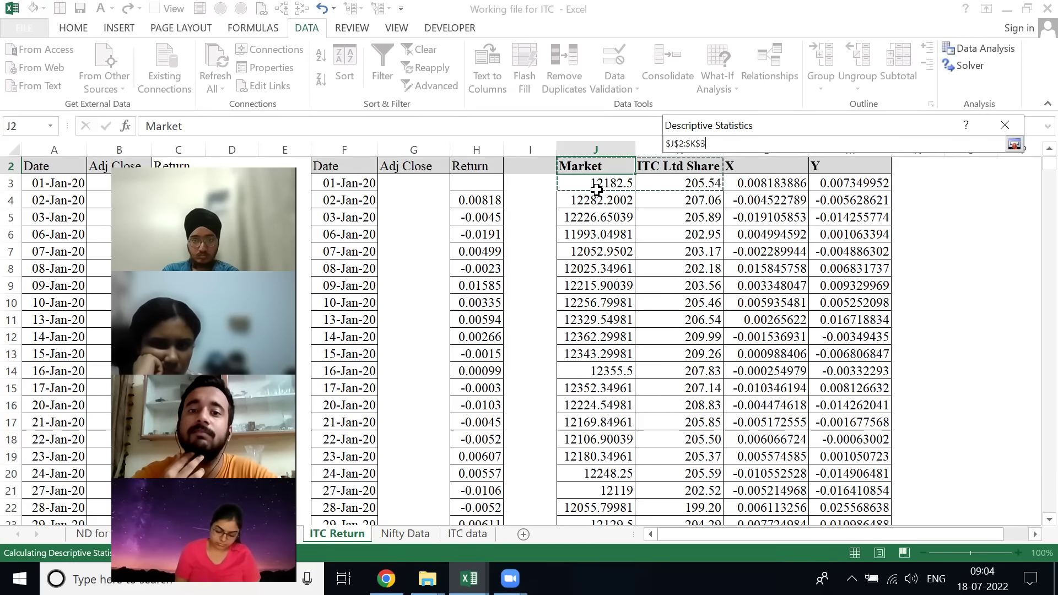
key("ctrl+shift+Down")
key("Return")
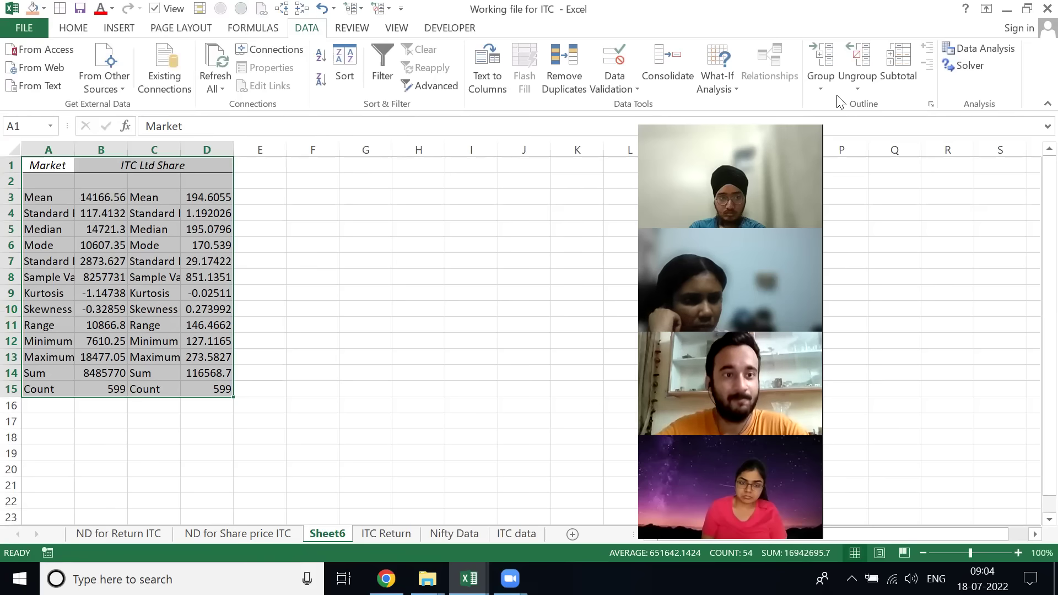
- Fit the column widths of the new Market and ITC Ltd Share statistics table to their contents
key("alt+h")
key("o")
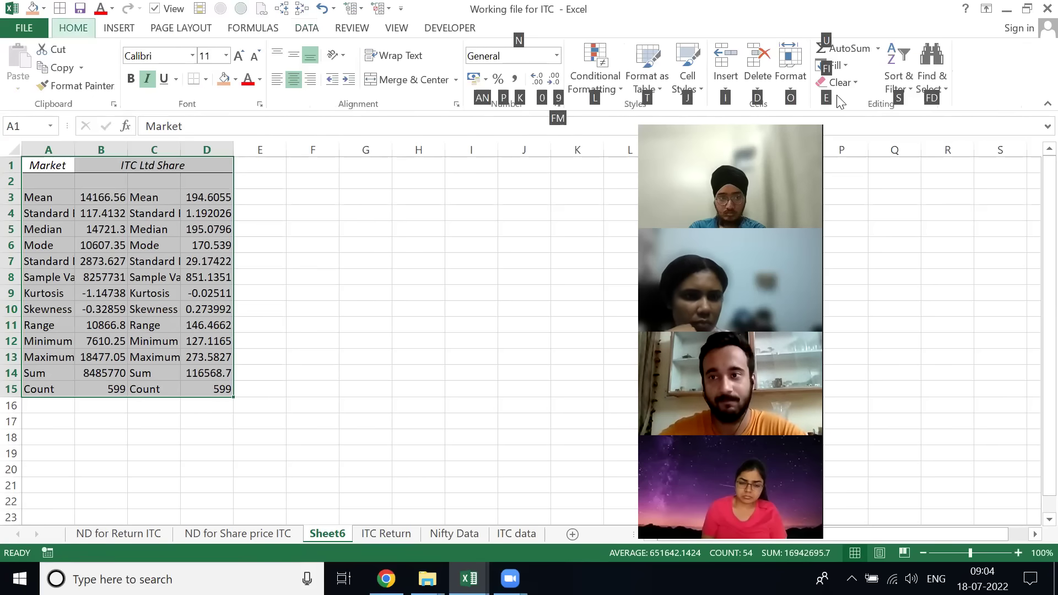
key("i")
key("Down")
key("Down")
key("Right")
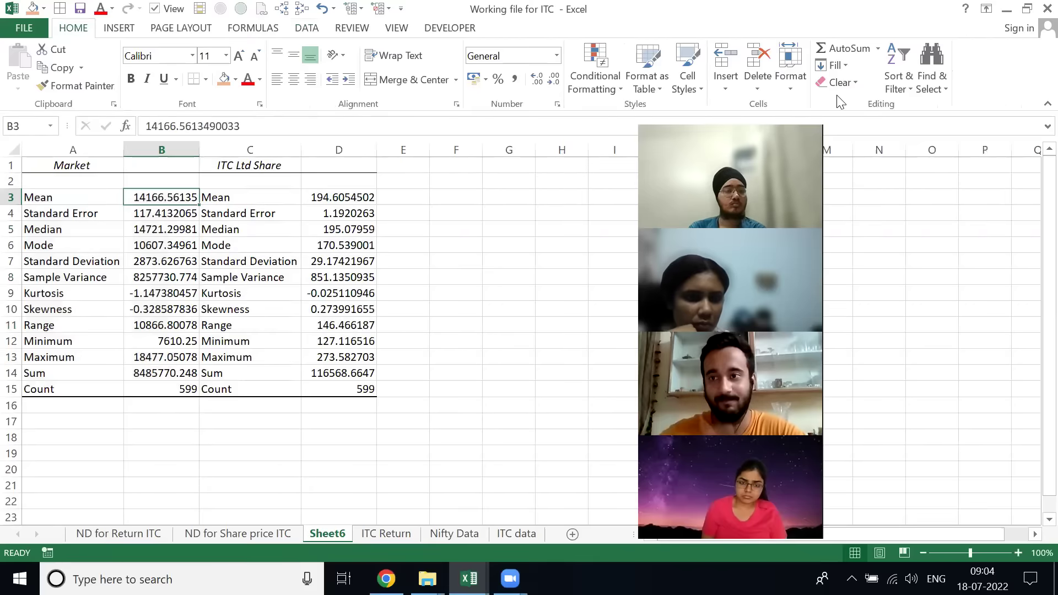
- On the ITC Return sheet, copy the Market prices from J3 down into the empty Adj Close column at G3
key("ctrl+Page_Down")
key("Up")
key("Left")
key("Down")
key("Down")
key("Right")
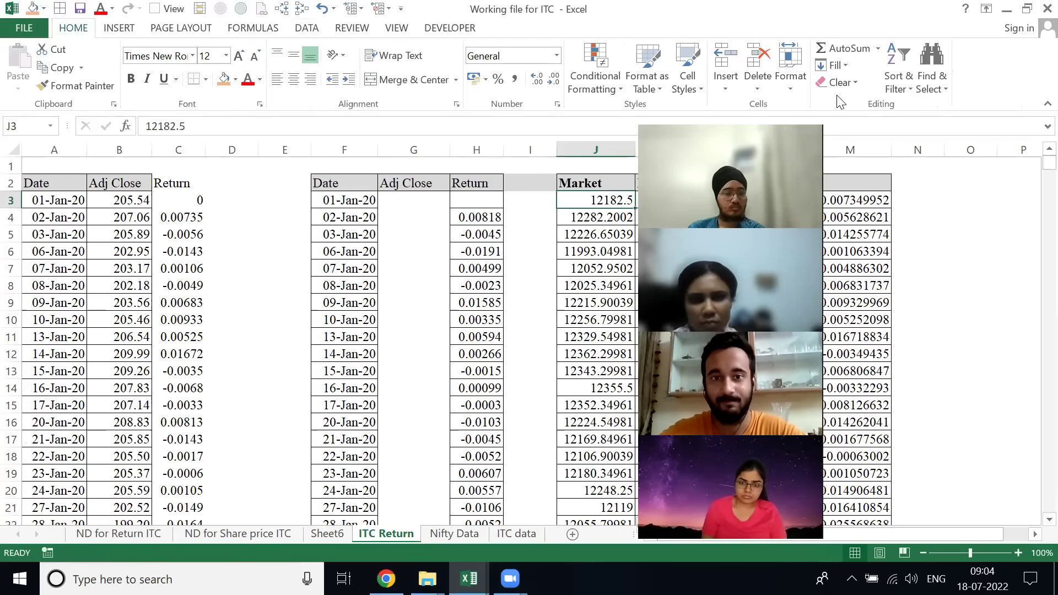
key("ctrl+shift+Down")
key("ctrl+c")
key("ctrl+Up")
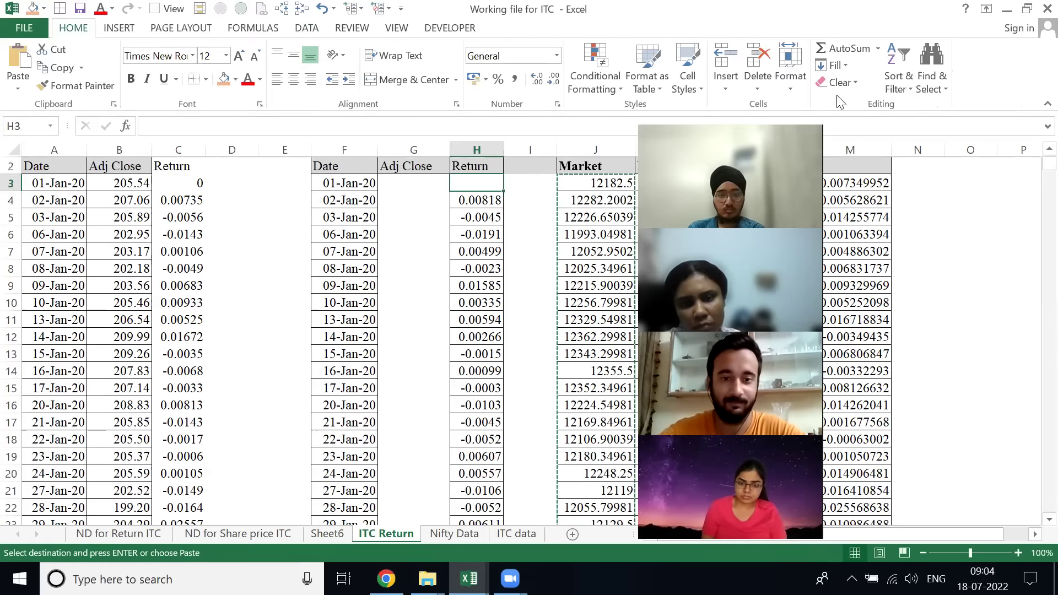
key("Left")
key("Left")
key("Left")
key("Down")
key("Return")
- On Sheet6, add borders to the descriptive statistics table and hide the sheet's gridlines
key("ctrl+Page_Up")
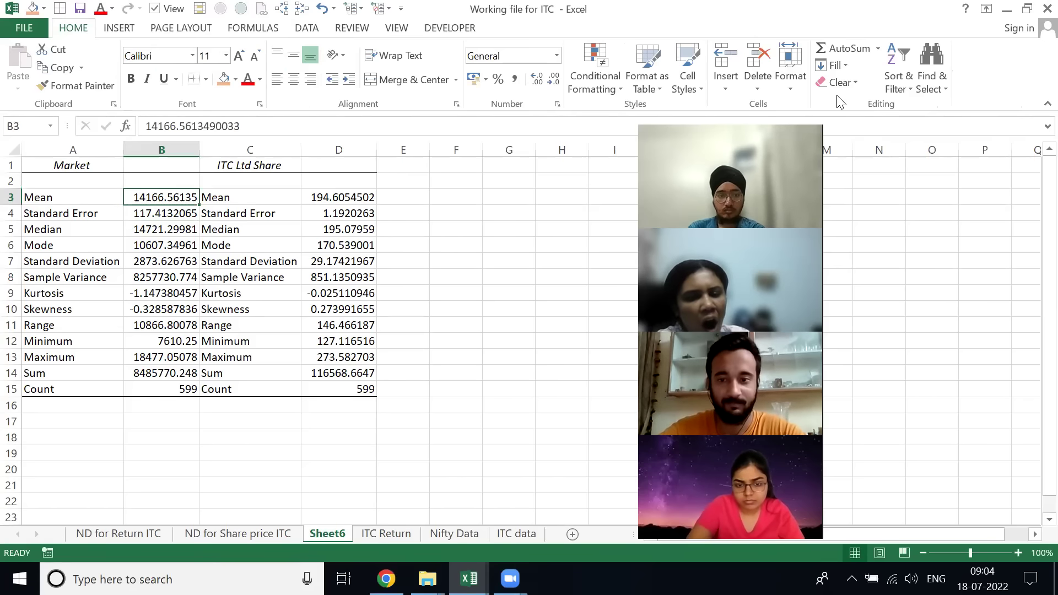
key("Left")
key("ctrl+a")
key("Up")
key("Right")
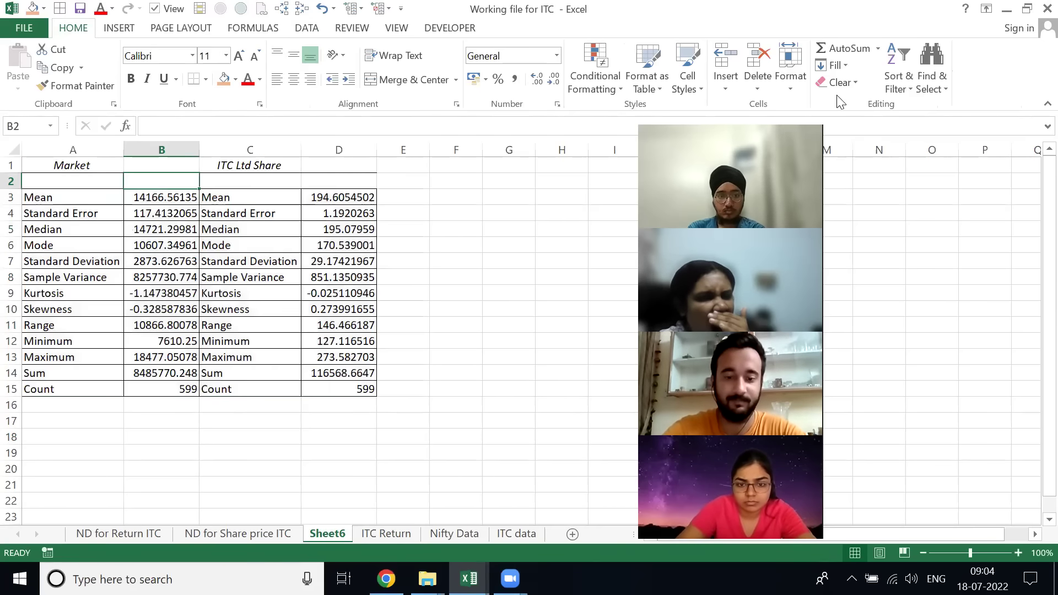
key("alt+6")
- Delete the empty row 2 between the headings and the statistics
key("Up")
key("Down")
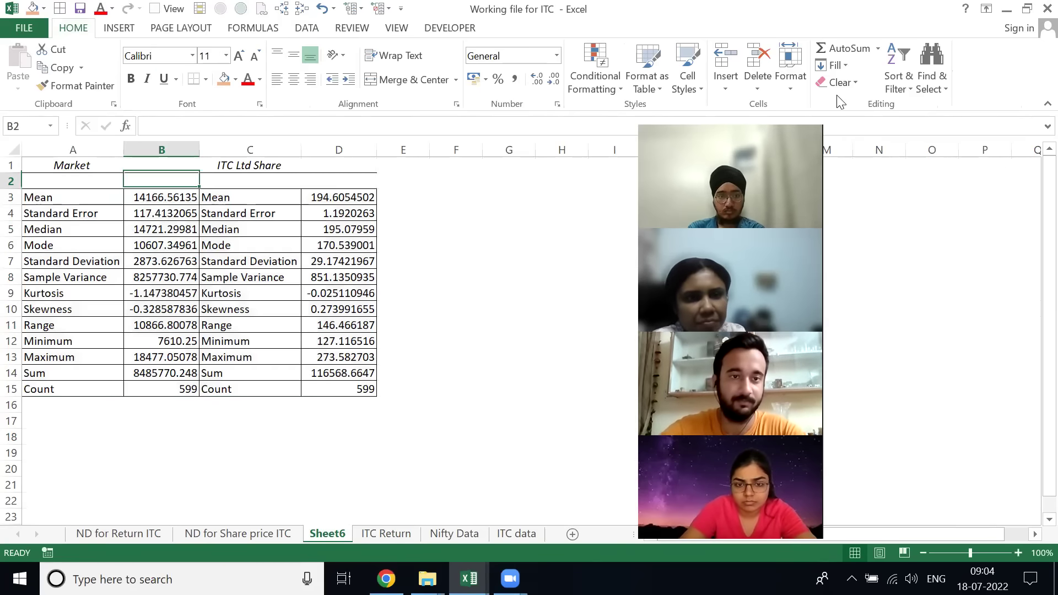
key("shift+space")
key("ctrl+minus")
key("Up")
key("Down")
key("Left")
key("Up")
key("Right")
key("Down")
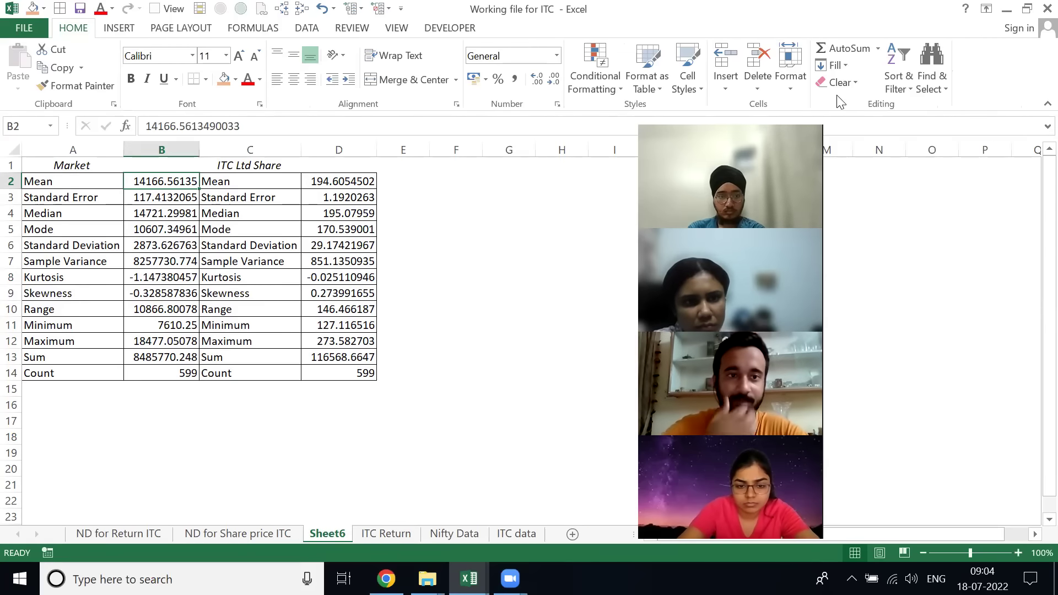
- Go through the descriptive statistics table row by row down to Count, comparing the Market and ITC Ltd Share figures
key("Left")
key("Right")
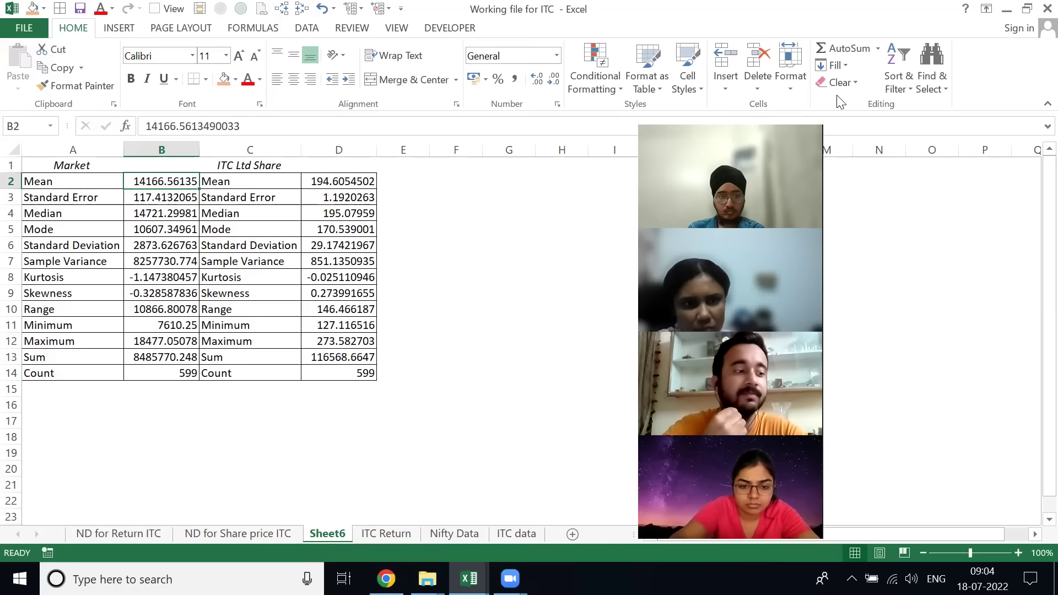
key("Right")
key("Right")
key("Down")
key("Left")
key("Left")
key("Left")
key("Right")
key("Right")
key("Right")
key("shift+Left")
key("shift+Left")
key("shift+Left")
key("Down")
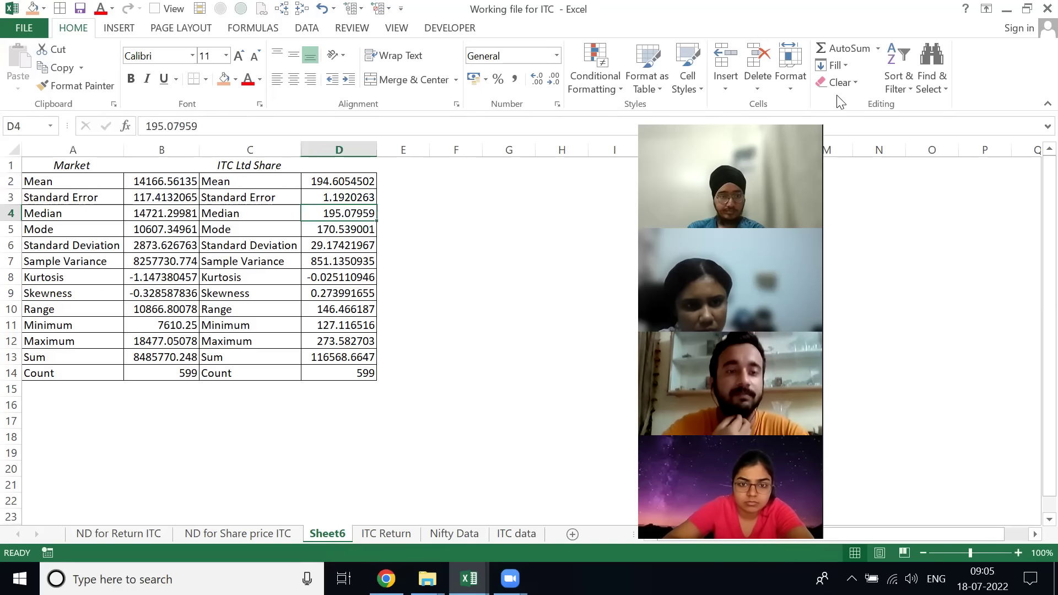
key("shift+Left")
key("shift+Left")
key("shift+Left")
key("Down")
key("shift+Left")
key("shift+Left")
key("shift+Left")
key("Down")
key("shift+Left")
key("shift+Left")
key("shift+Left")
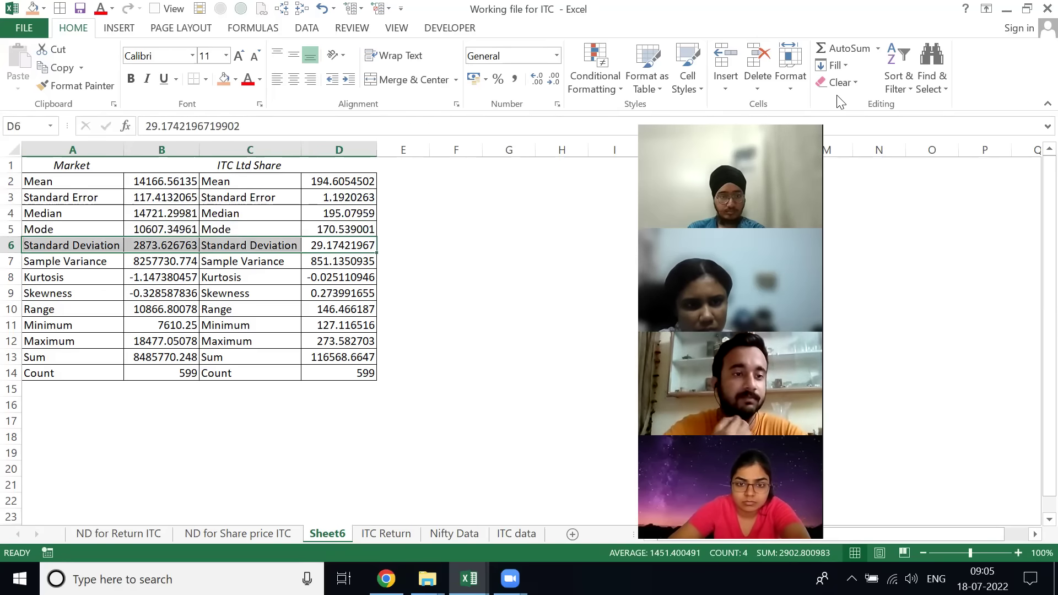
key("Down")
key("shift+Left")
key("shift+Left")
key("shift+Left")
key("Down")
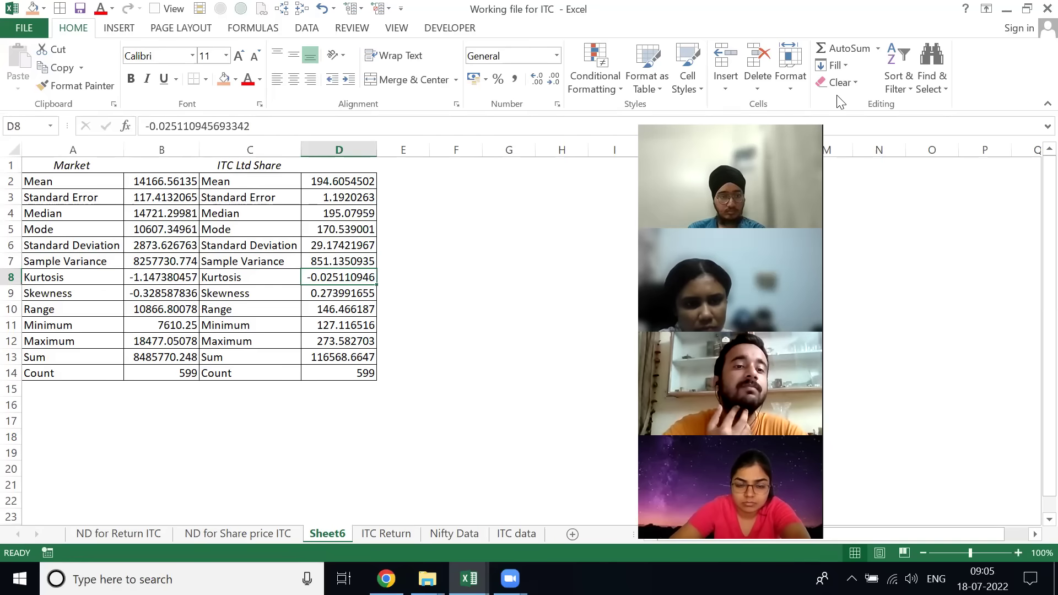
key("shift+Left")
key("shift+Left")
key("shift+Left")
key("Down")
key("shift+Left")
key("shift+Left")
key("shift+Left")
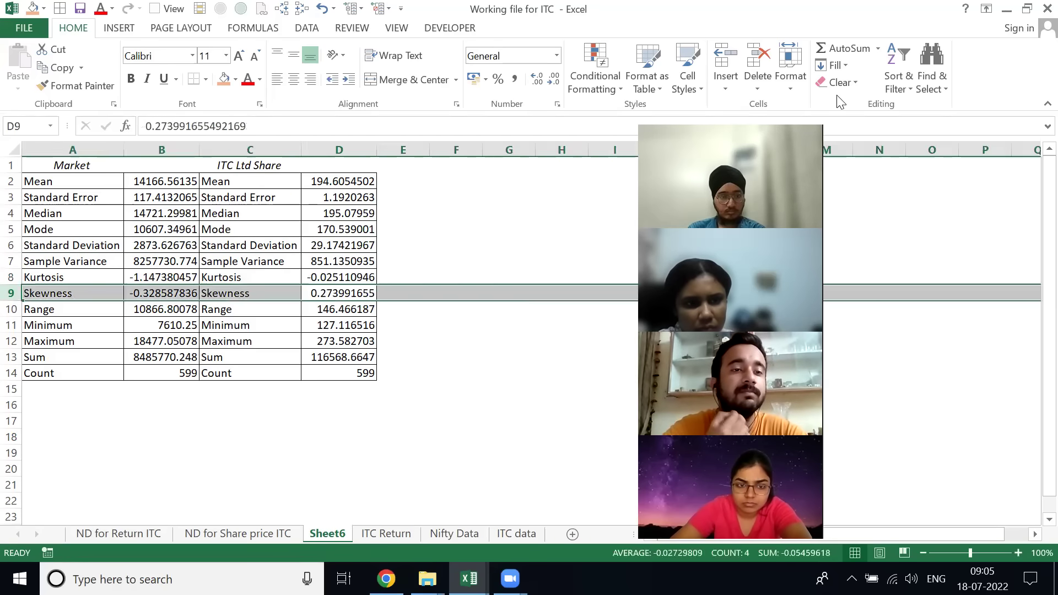
key("Down")
key("shift+Left")
key("shift+Left")
key("shift+Left")
key("Down")
key("shift+Left")
key("shift+Left")
key("shift+Left")
key("Down")
key("shift+Left")
key("shift+Left")
key("shift+Left")
key("Down")
key("shift+Left")
key("shift+Left")
key("shift+Left")
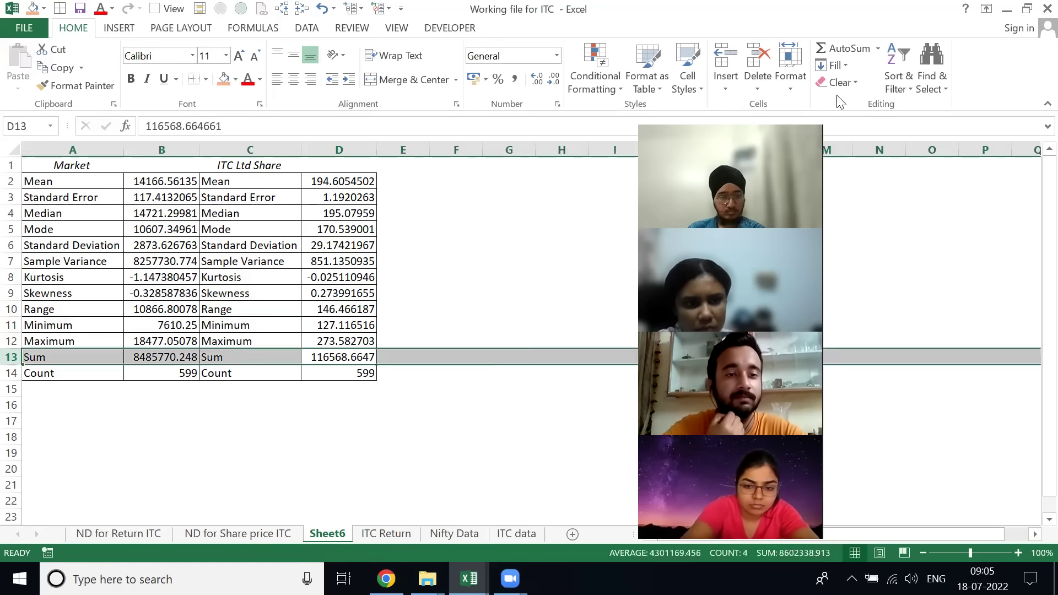
key("Down")
key("shift+space")
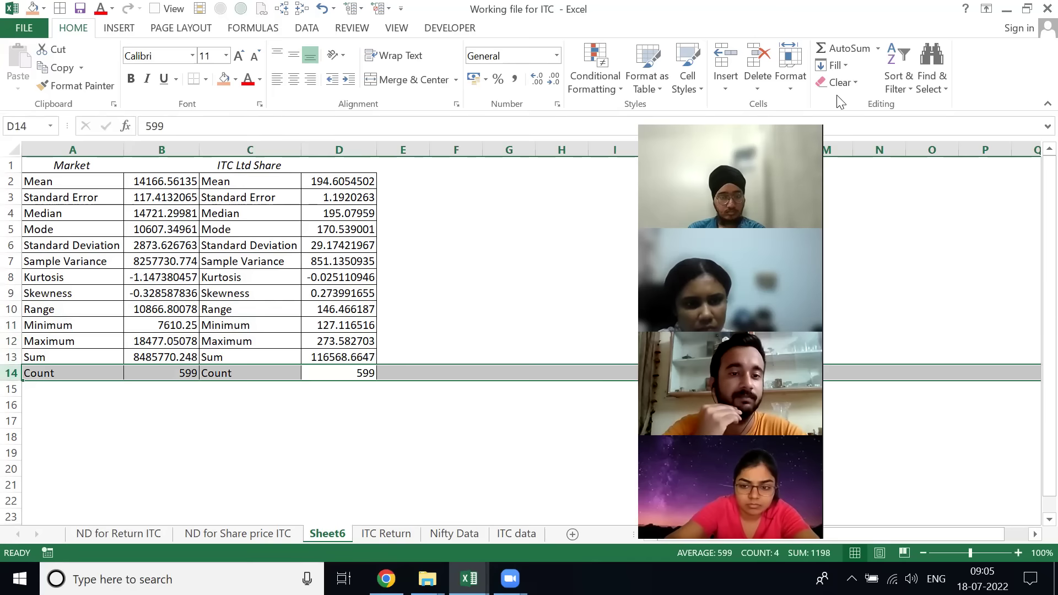
- Highlight the Mean and Median rows across the Market and ITC Ltd Share columns to compare them
key("ctrl+Up")
key("Down")
key("Left")
key("Up")
key("Left")
key("Left")
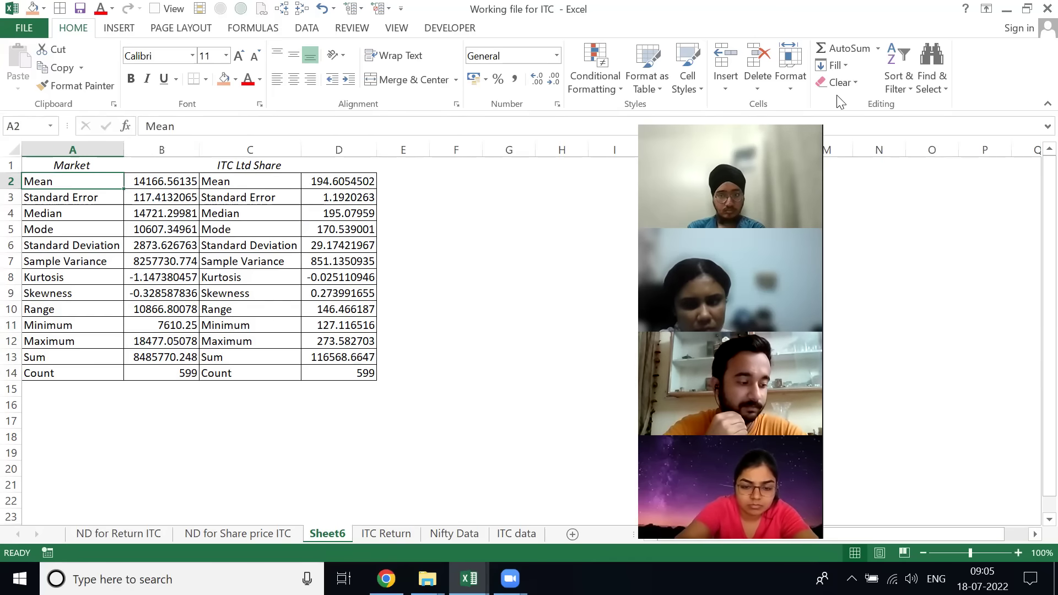
key("shift+Right")
key("shift+Right")
key("shift+Right")
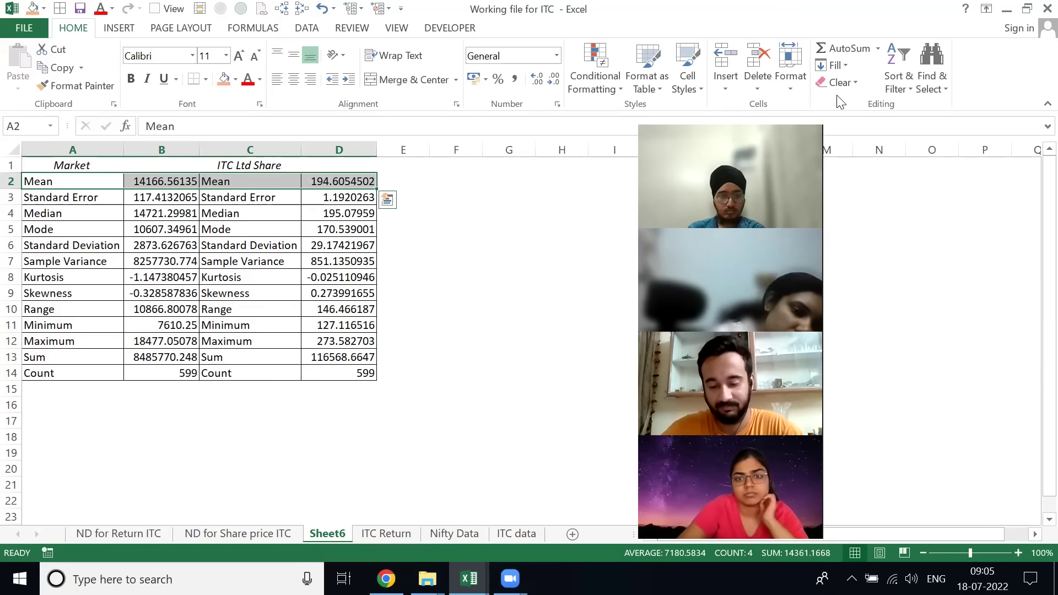
key("Down")
key("Down")
key("Down")
key("Up")
key("shift+Right")
key("shift+Right")
key("shift+Right")
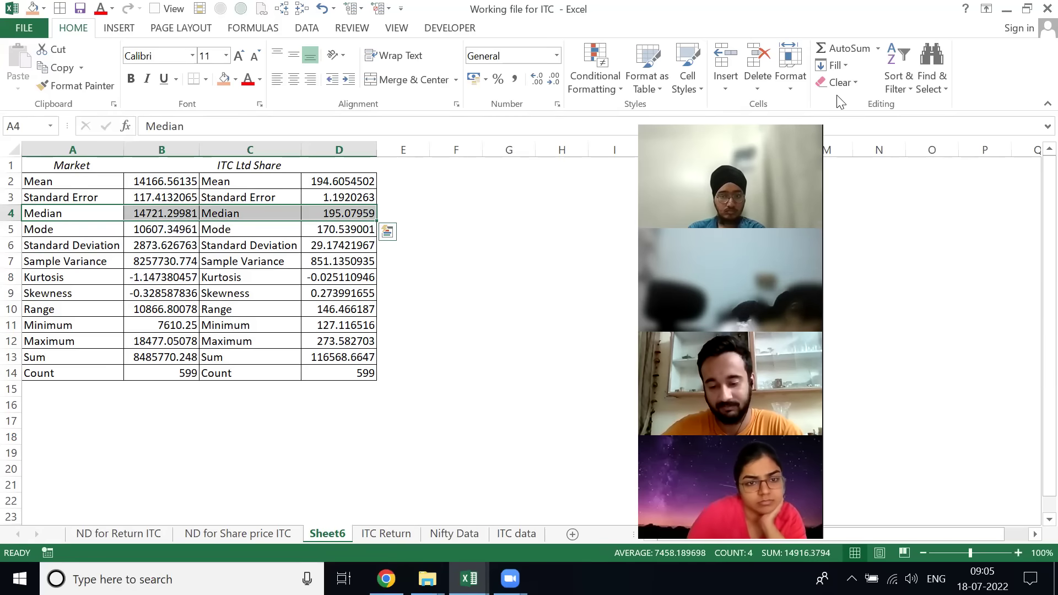
- Highlight the Mode and Standard Deviation rows across both series to compare them
key("Down")
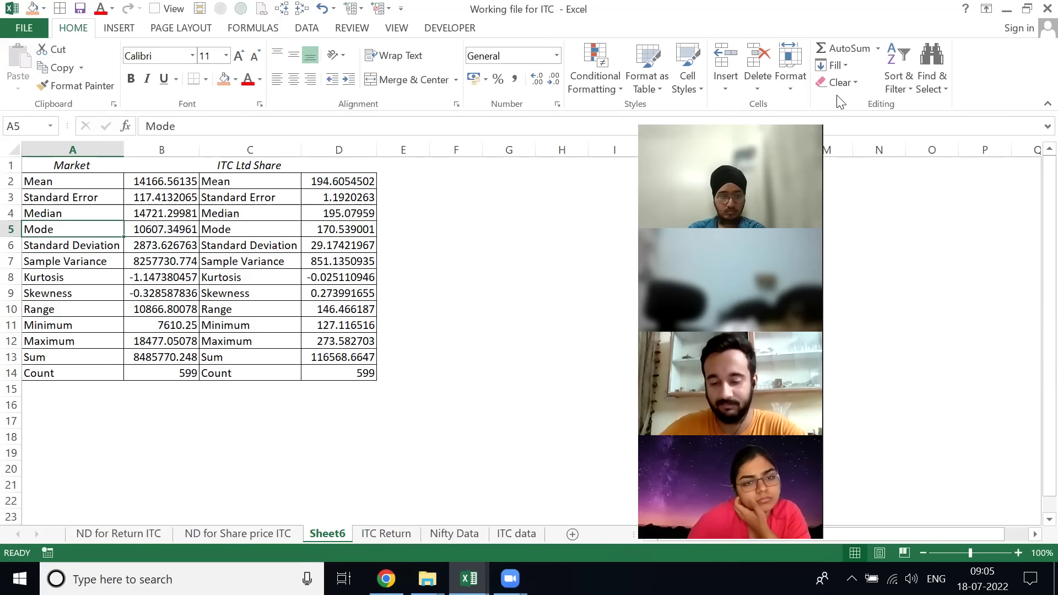
key("shift+Right")
key("shift+Right")
key("shift+Right")
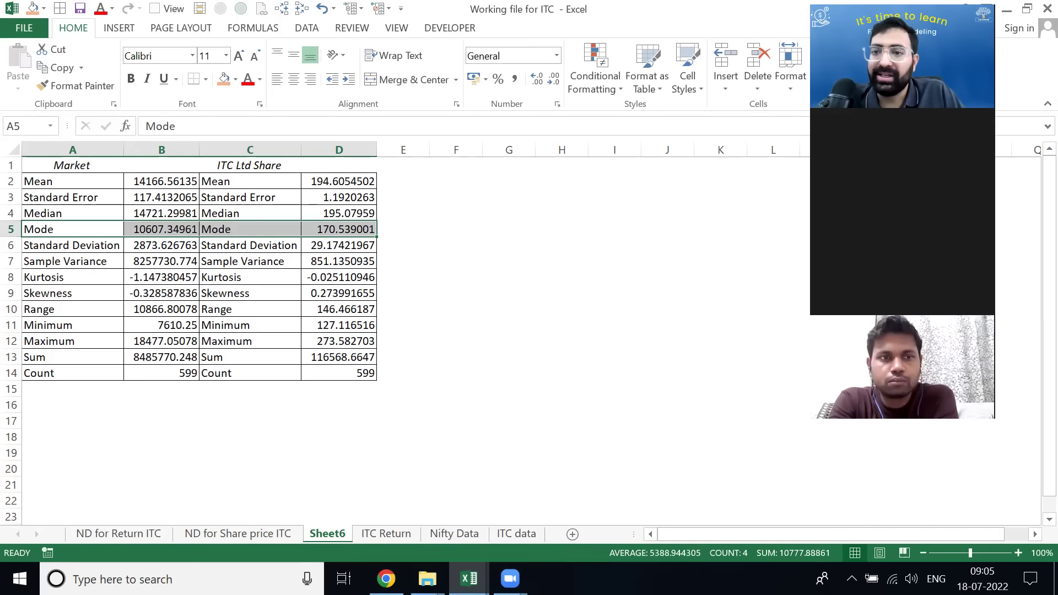
left_click(326, 231)
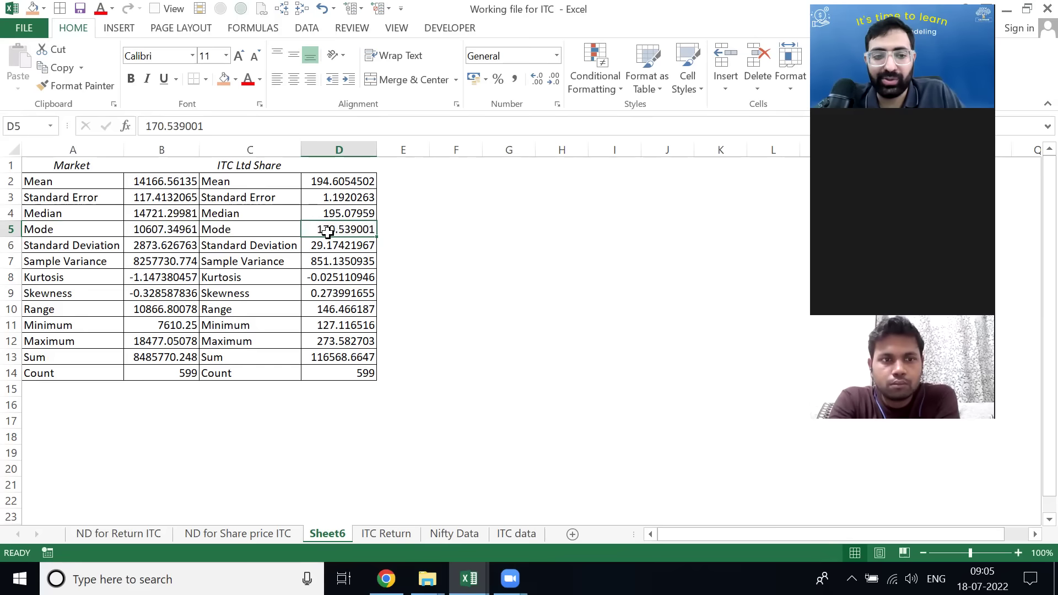
key("ctrl+shift+Left")
key("Down")
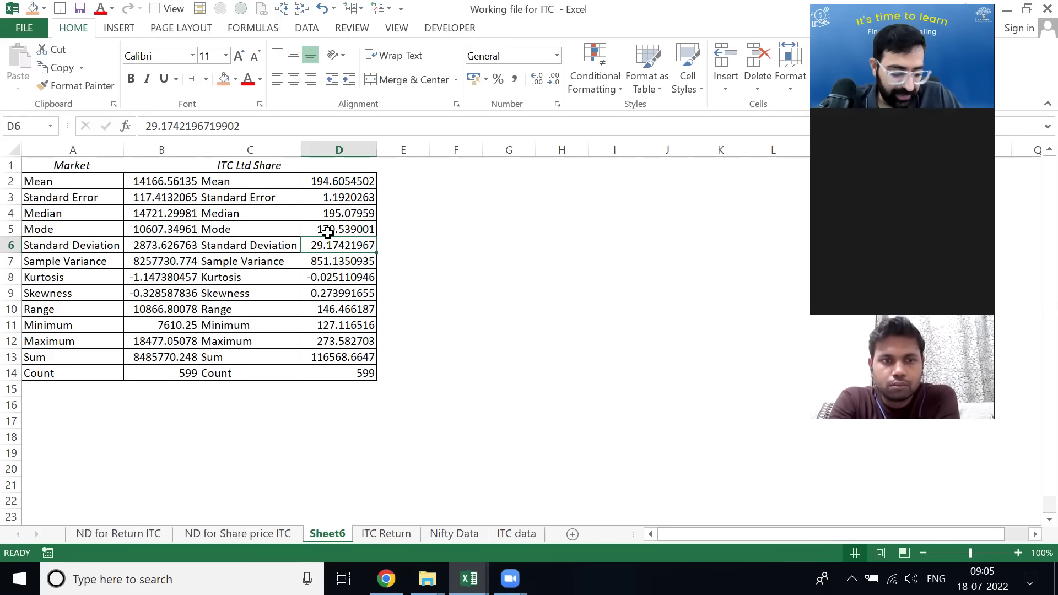
key("ctrl+shift+Left")
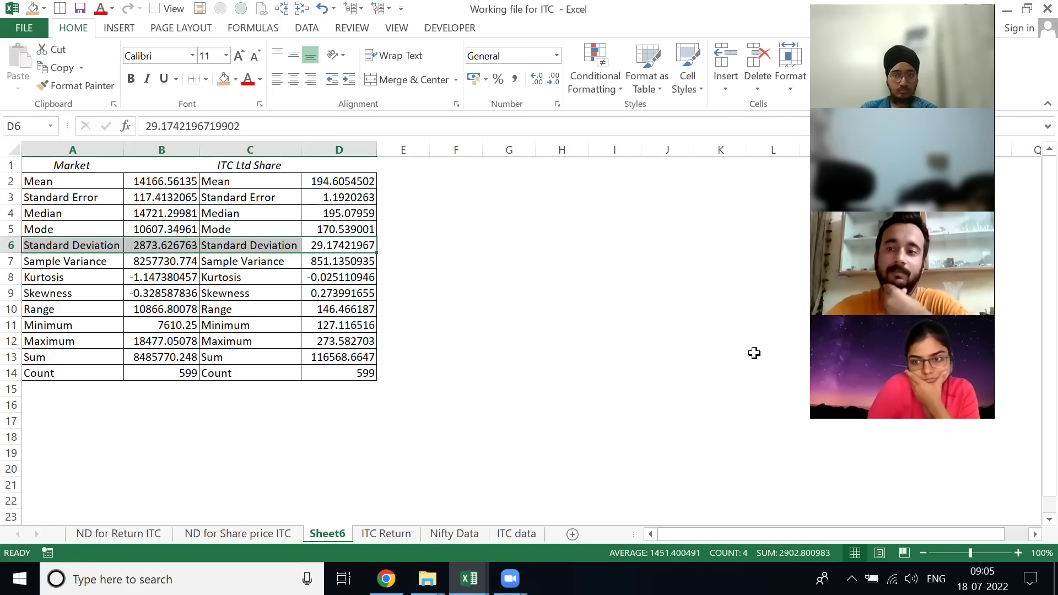
key("Right")
key("Left")
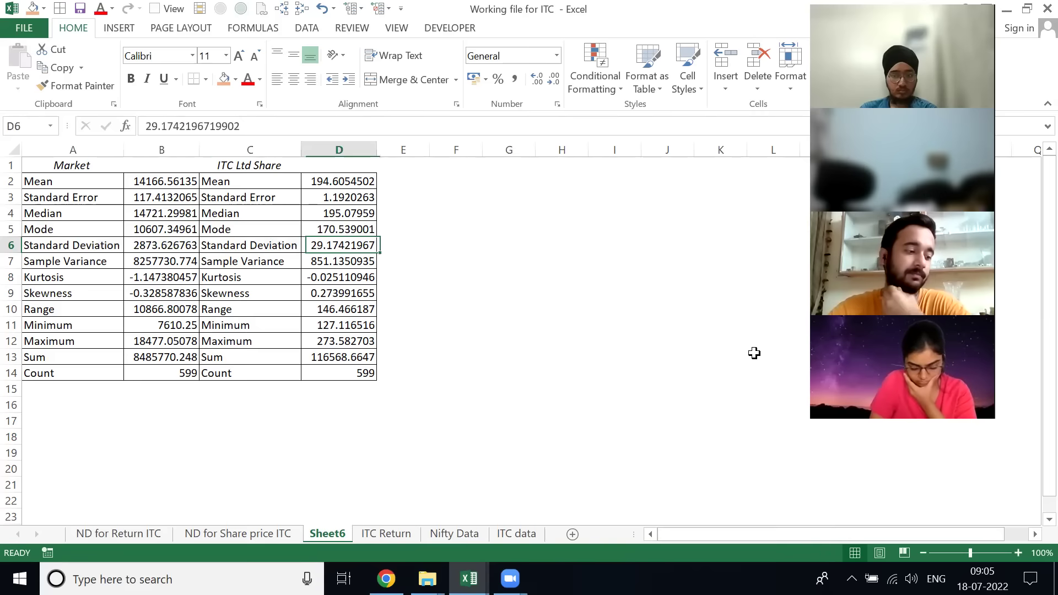
- On the ITC Return sheet, go to the last ITC adjusted closing price in column B and examine it
key("ctrl+Page_Down")
key("Left")
key("Left")
key("Left")
key("Left")
key("Left")
key("ctrl+Down")
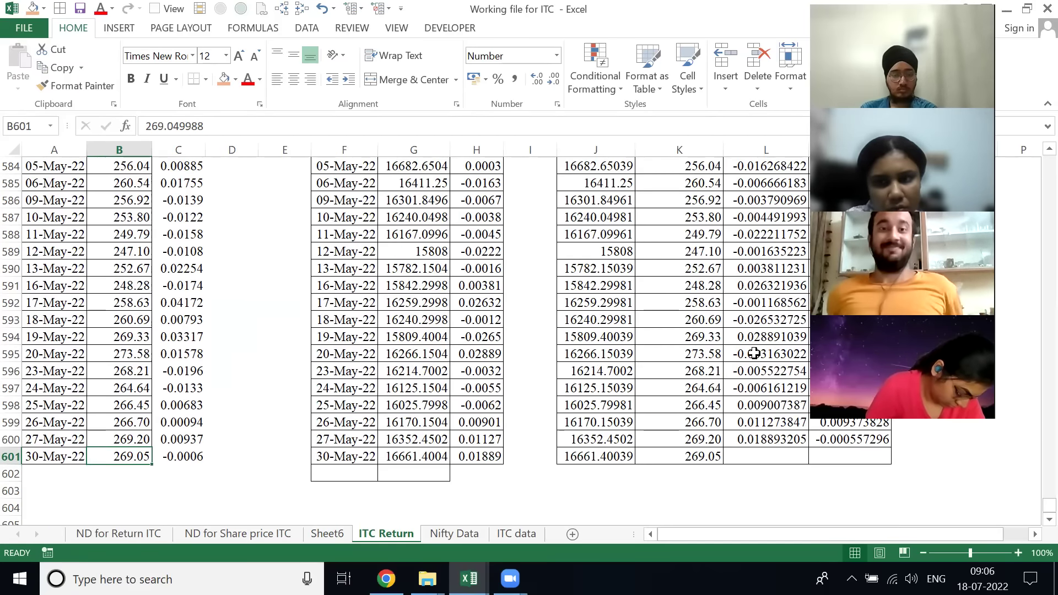
- Back on Sheet6, read the ITC Ltd Share statistics from Mean to Standard Deviation
key("ctrl+Page_Up")
key("Up")
key("Up")
key("Up")
key("Up")
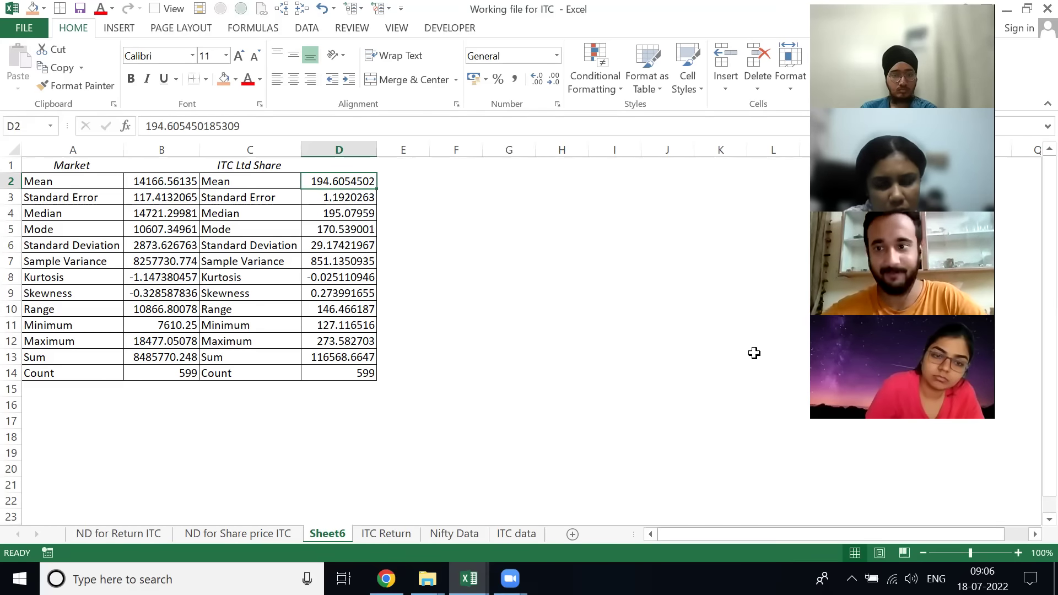
key("Down")
key("Down")
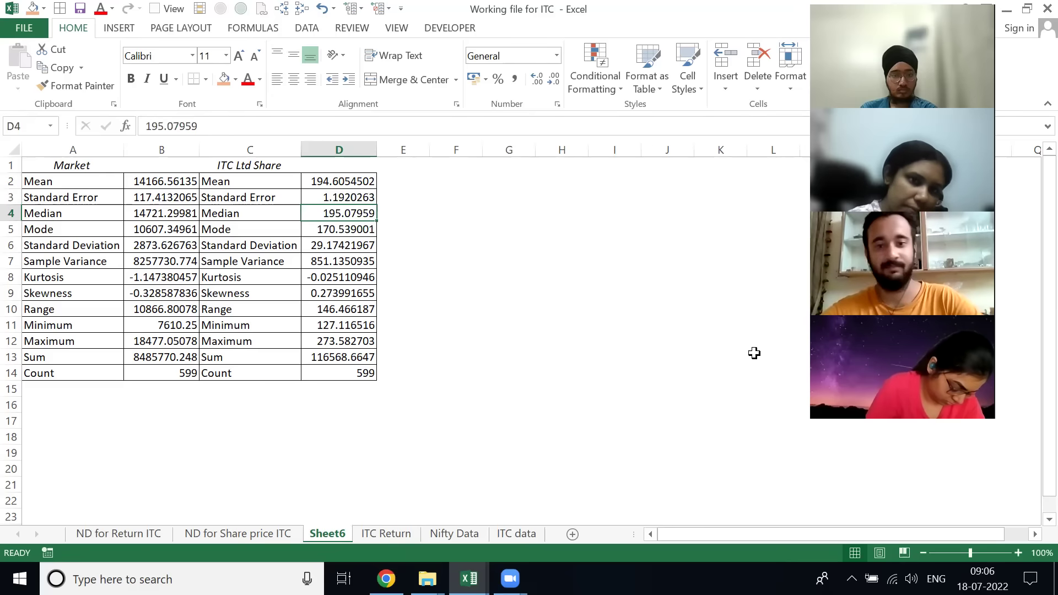
key("Up")
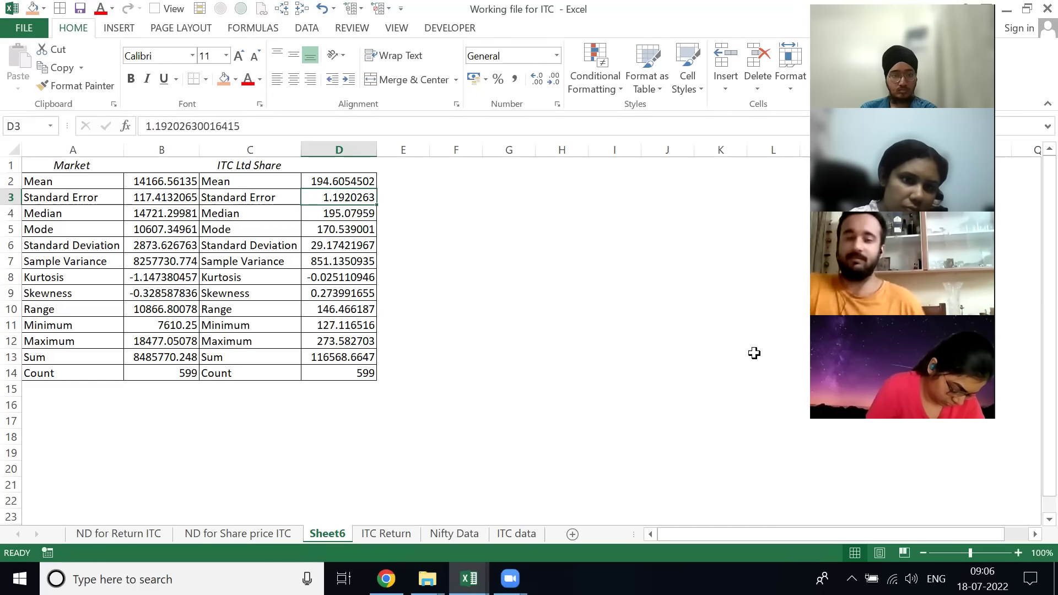
key("Down")
key("Down")
key("Down")
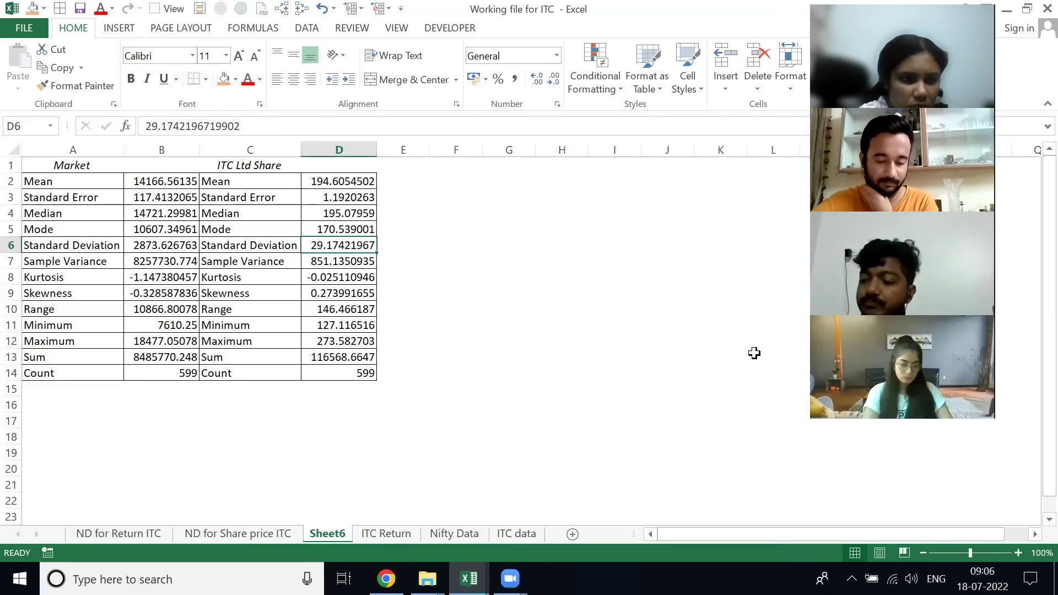
- Examine the Standard Deviation, Sample Variance, Kurtosis and Skewness rows for both series
key("Down")
key("shift+Up")
key("shift+Left")
key("shift+Left")
key("shift+Left")
key("Down")
key("Down")
key("Up")
key("shift+Down")
key("shift+Left")
key("shift+Left")
key("shift+Left")
key("shift+space")
key("Down")
key("Left")
key("Right")
key("shift+space")
key("shift+Up")
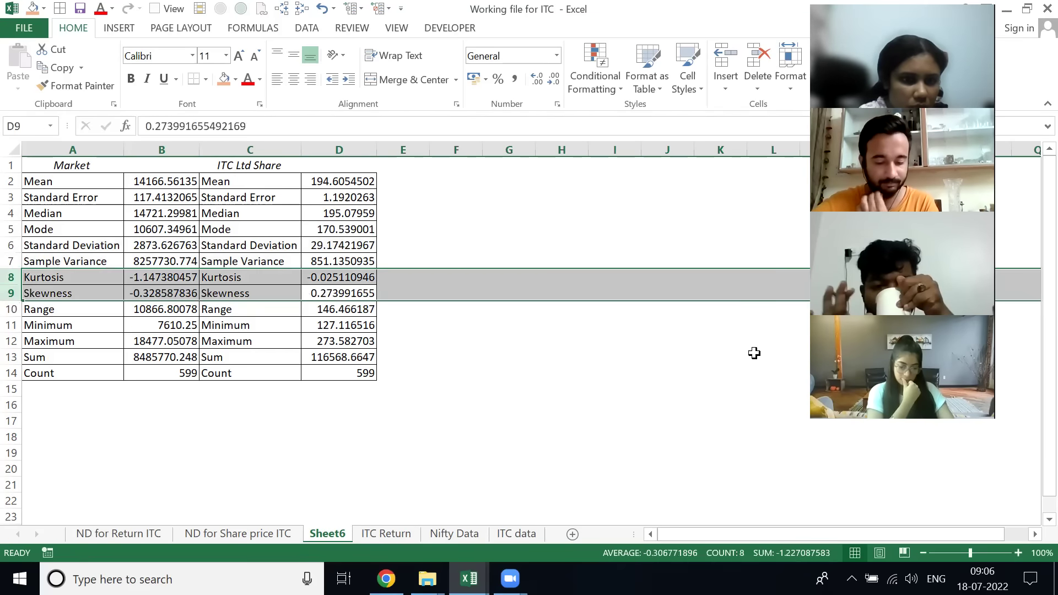
- Examine the Range row together with the Minimum and Maximum rows for both series
key("Down")
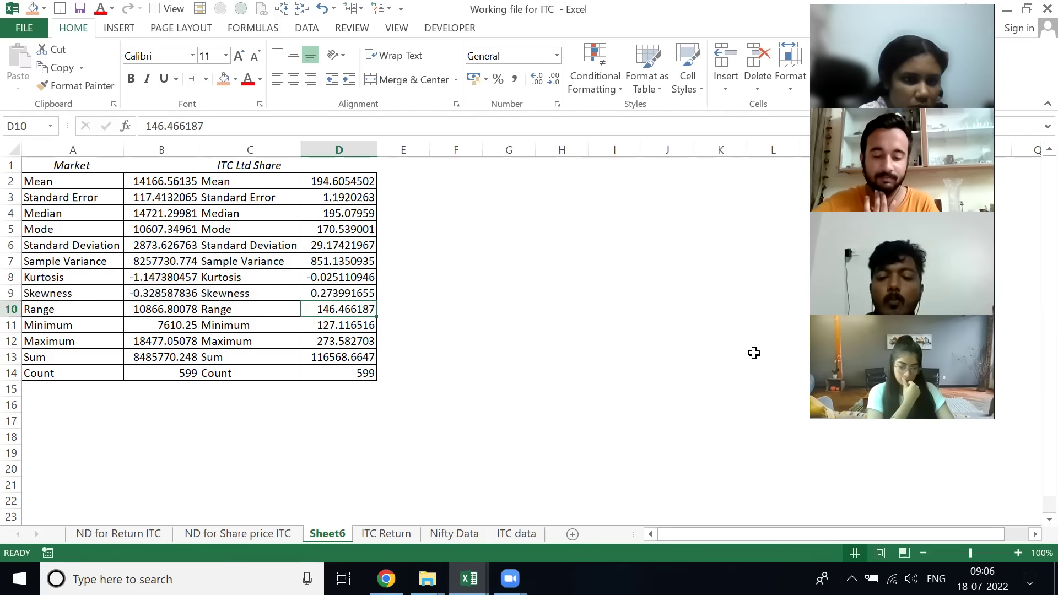
key("shift+space")
key("Left")
key("Down")
key("Left")
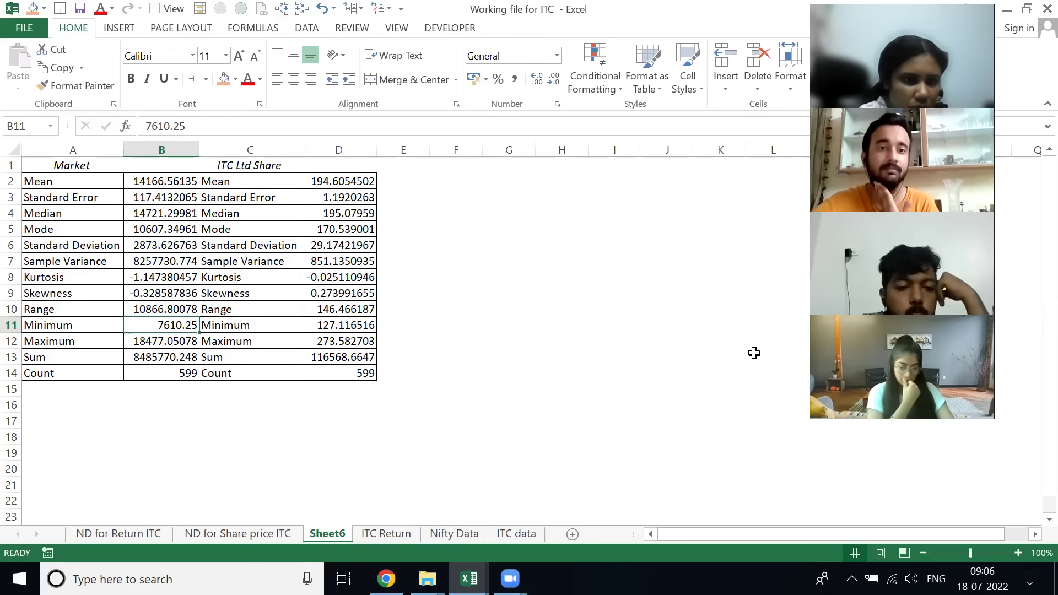
key("shift+space")
key("shift+Down")
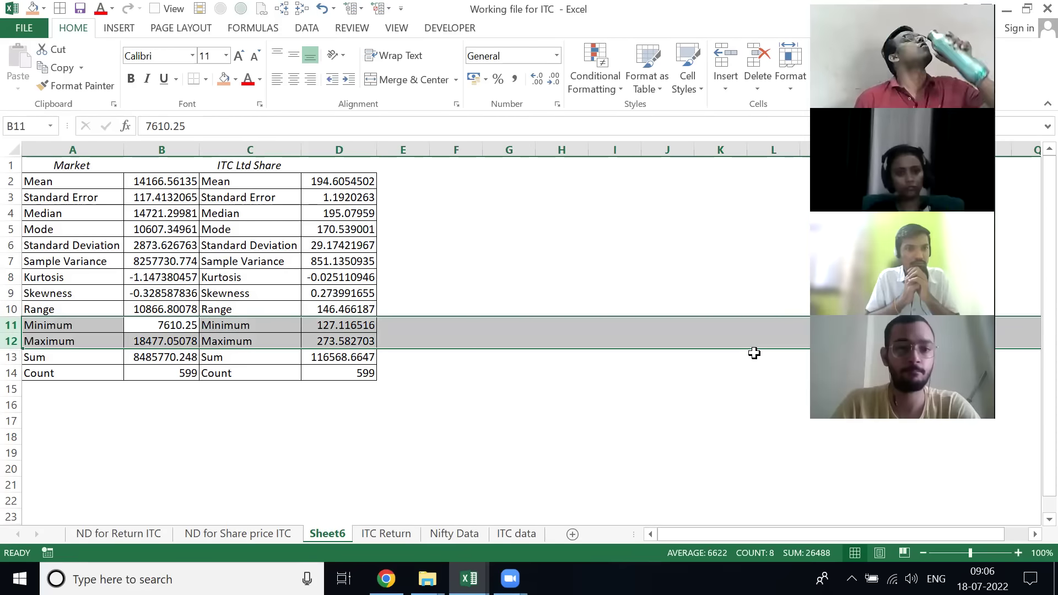
- Enter the formula =D12-D11 in E11 to calculate the ITC share price range from its maximum and minimum
key("Right")
key("Right")
key("Right")
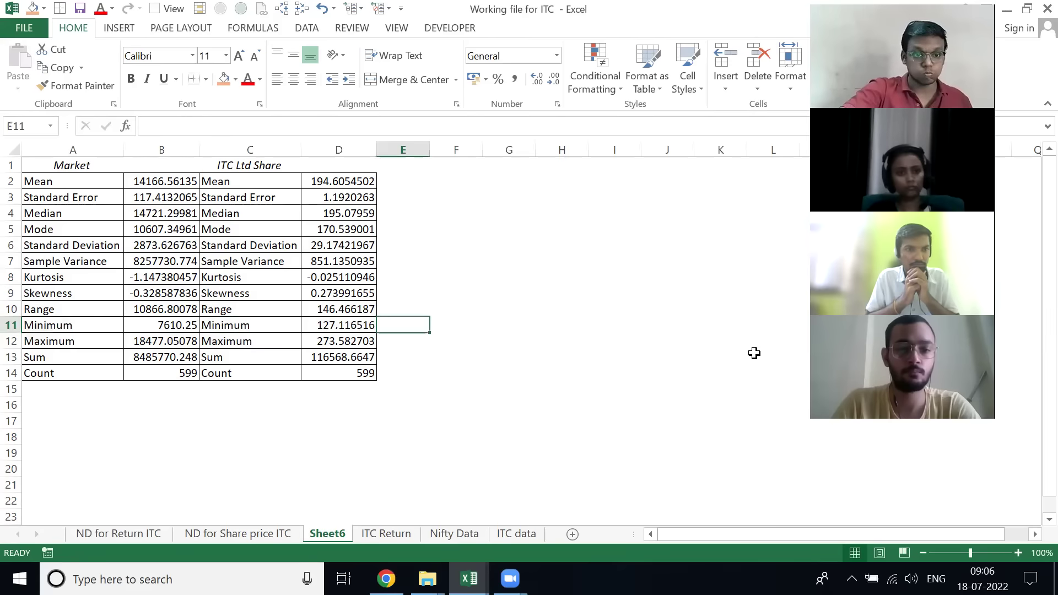
type("=")
key("Left")
key("Down")
type("-")
key("Left")
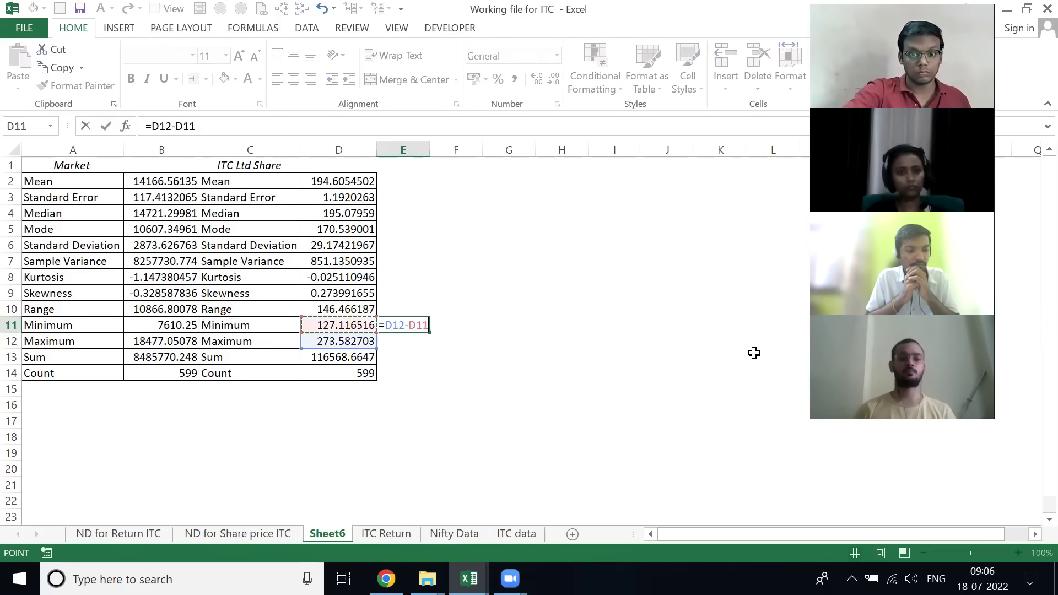
key("Return")
key("Up")
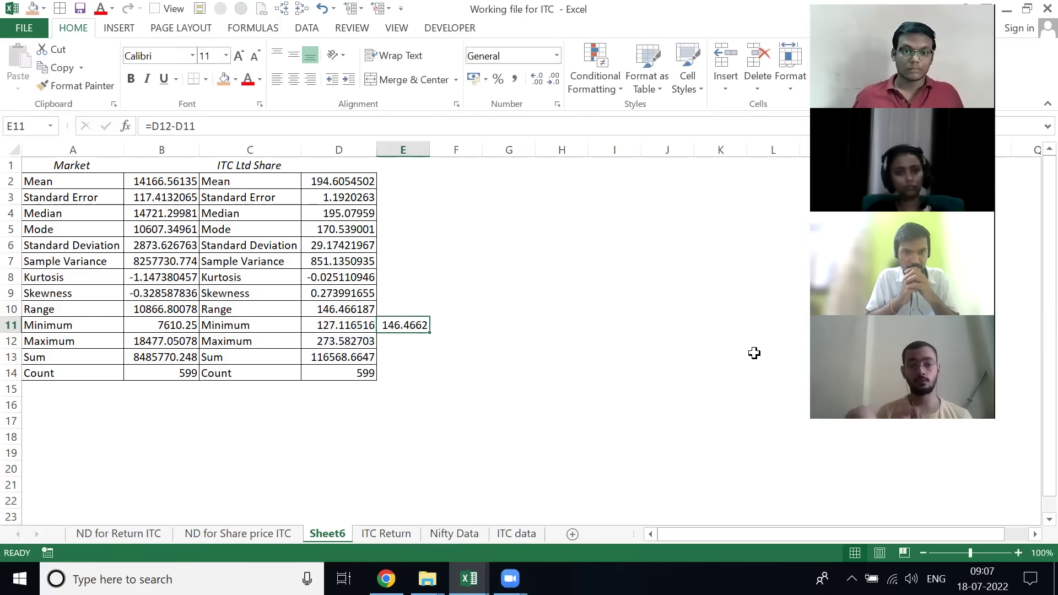
- Compare the calculated range with the Range, Minimum and Maximum rows, and highlight the Count row
key("Up")
key("Left")
key("ctrl+shift+Left")
key("shift+Down")
key("shift+Down")
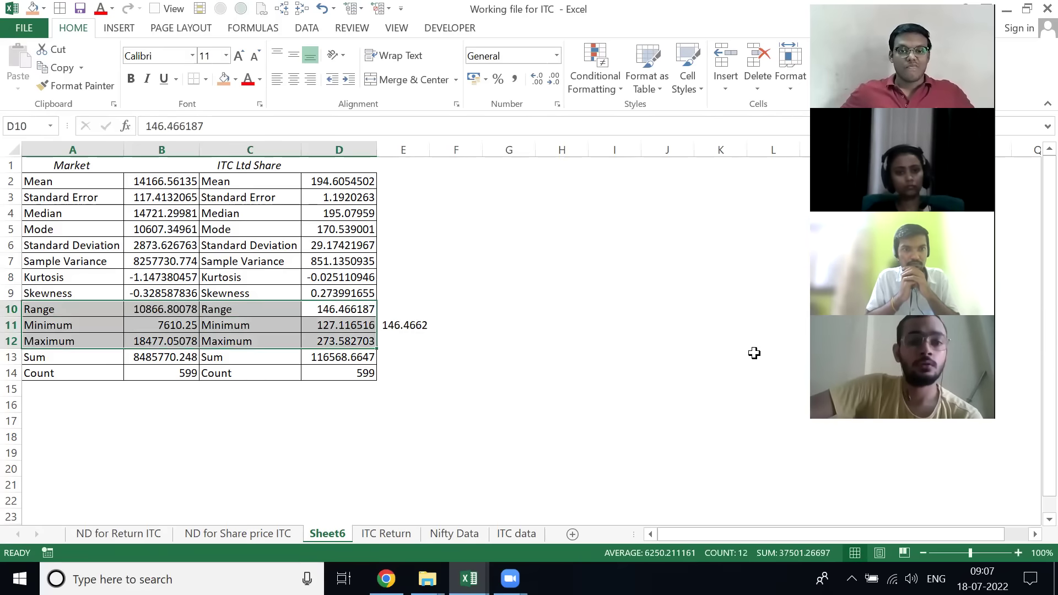
key("Down")
key("Down")
key("Down")
key("Down")
key("ctrl+shift+Left")
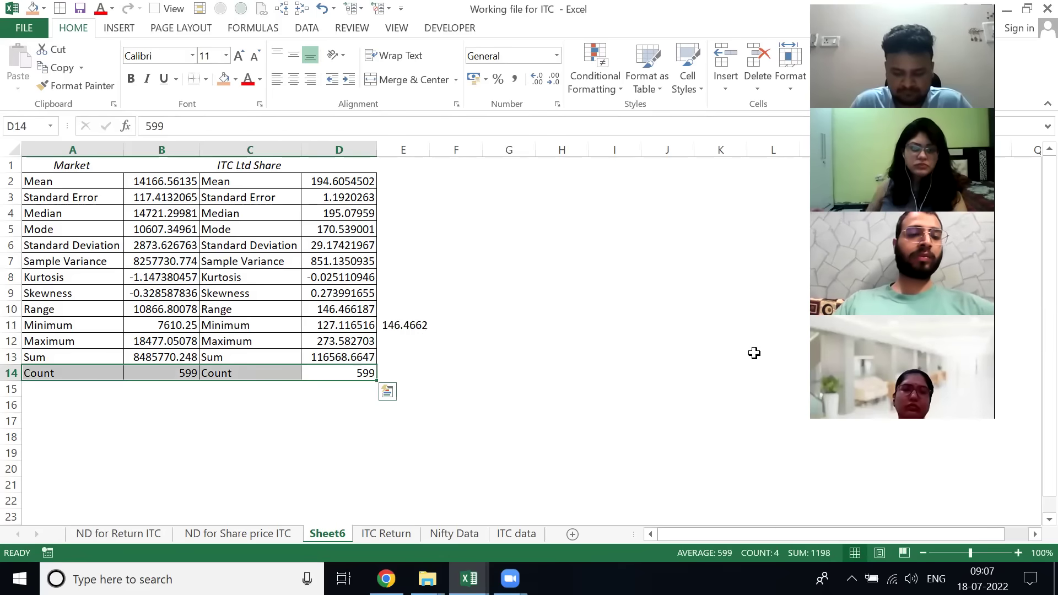
- Highlight the complete set of statistics for both series and reread the first rows of the ITC Ltd Share column
key("ctrl+shift+Up")
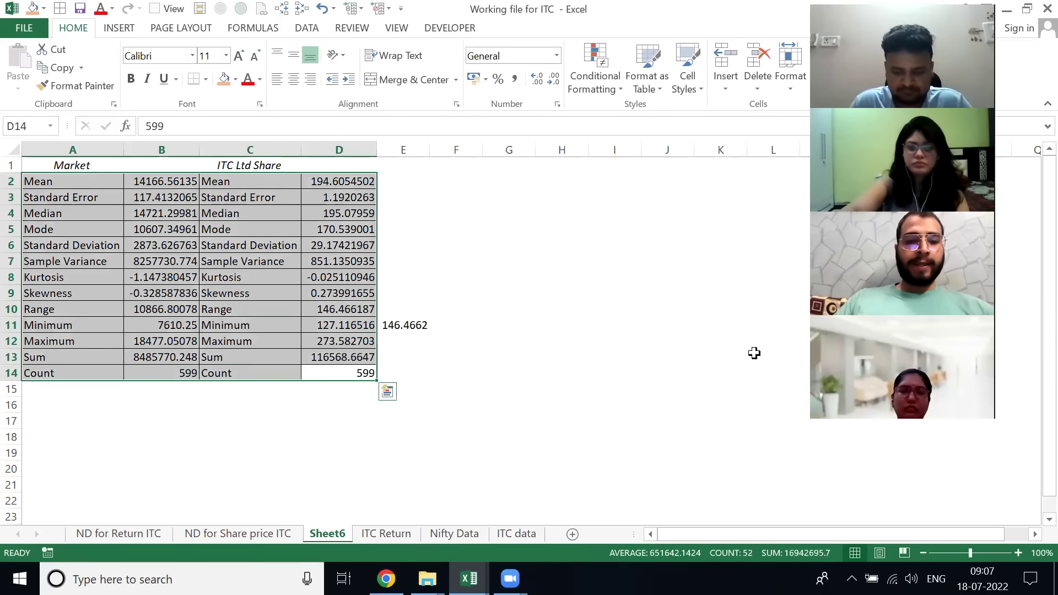
key("ctrl+Up")
key("Down")
key("Down")
key("Down")
key("Down")
key("Up")
key("Up")
key("Up")
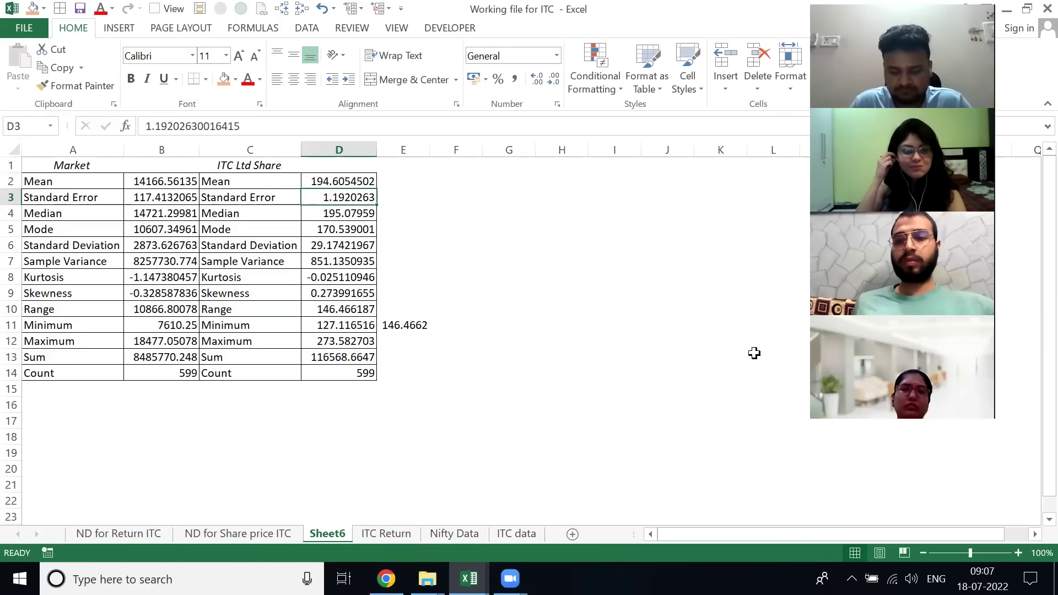
key("Right")
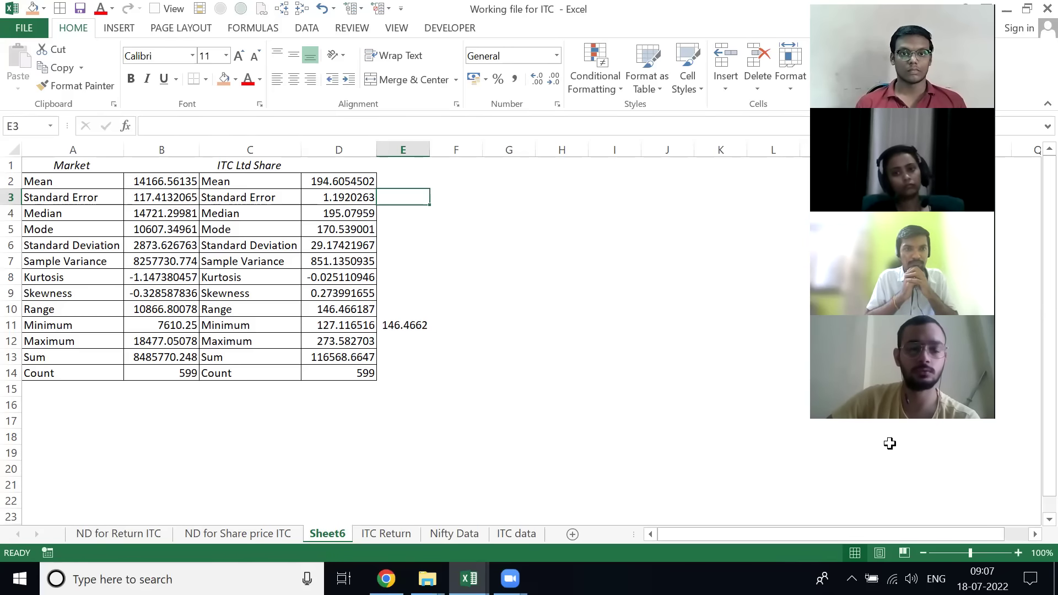
- Switch to the ITC Return sheet to view the end of the price and return data
key("ctrl+Page_Down")
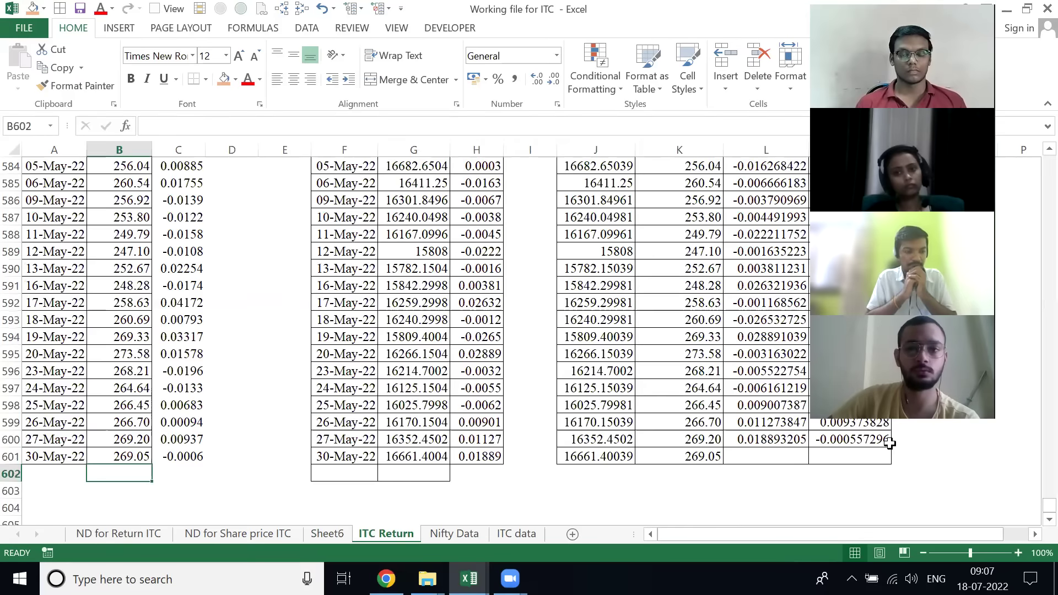
key("ctrl+Page_Up")
key("ctrl+Page_Down")
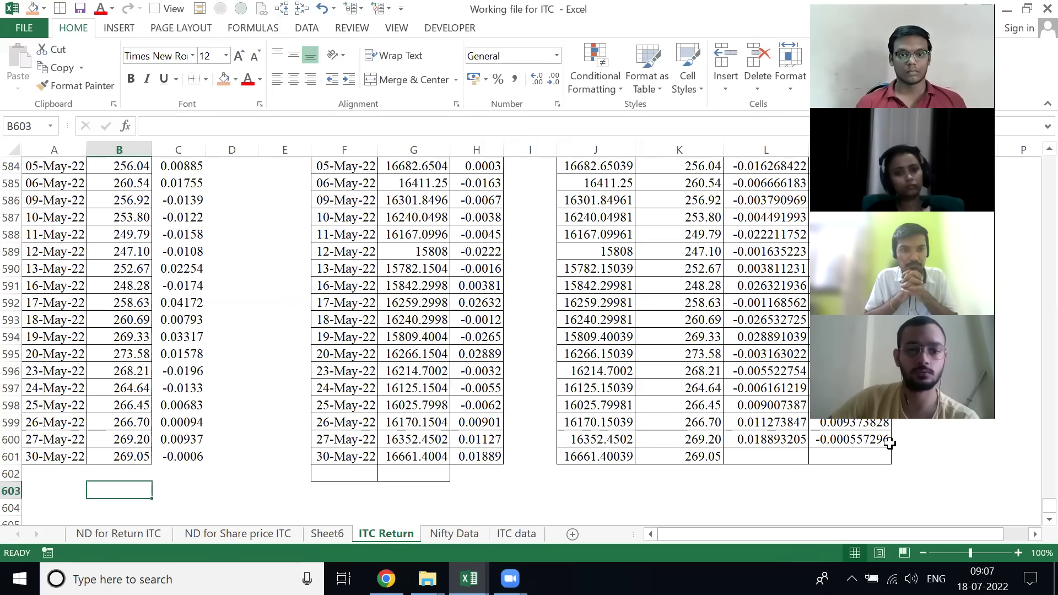
- Return to the first rows of the ITC Return sheet and examine the Market, ITC Ltd Share and X column headers
key("ctrl+Up")
key("ctrl+Up")
key("ctrl+Up")
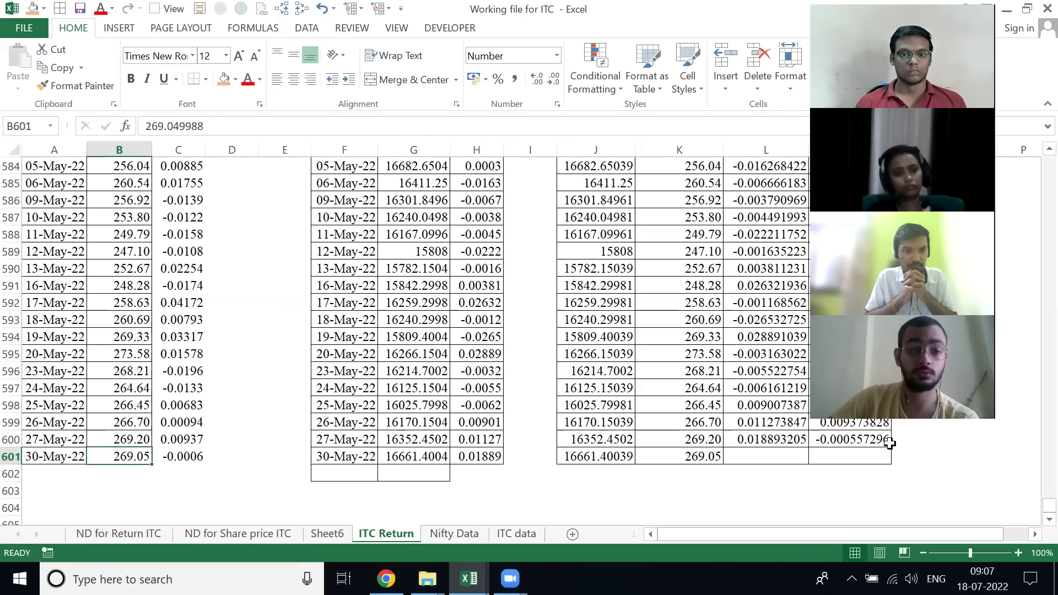
key("Right")
key("Right")
key("Right")
key("Right")
key("Right")
key("Right")
key("Right")
key("Right")
key("Right")
key("Right")
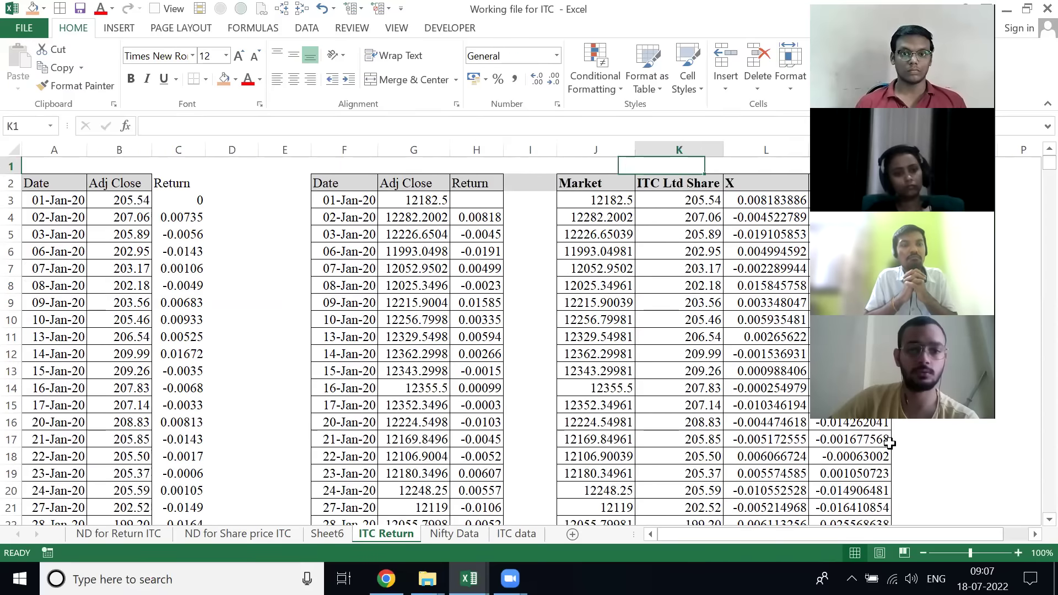
key("Down")
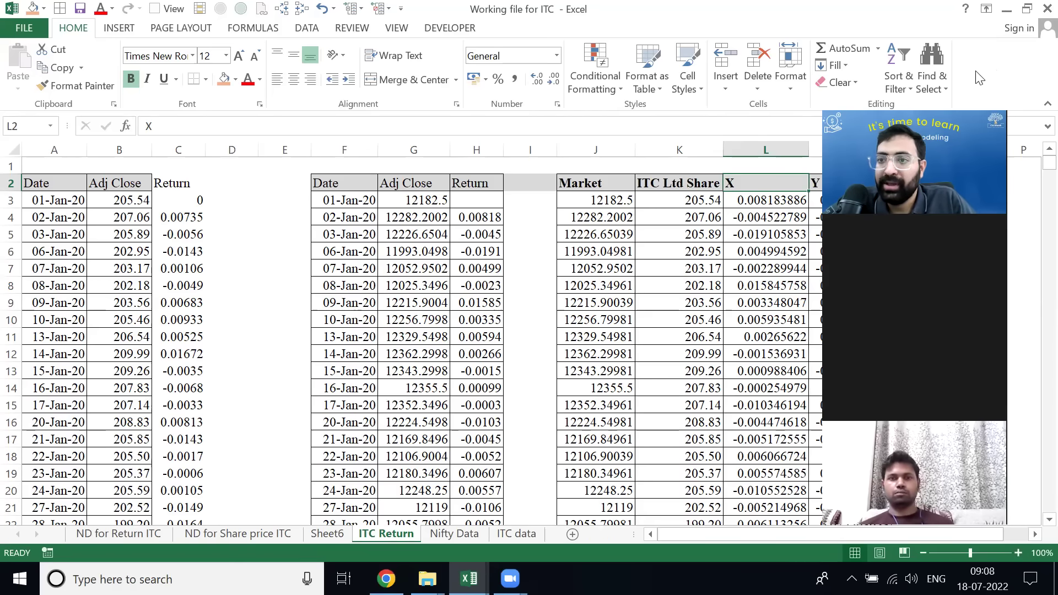
left_click(692, 225)
left_click(694, 190)
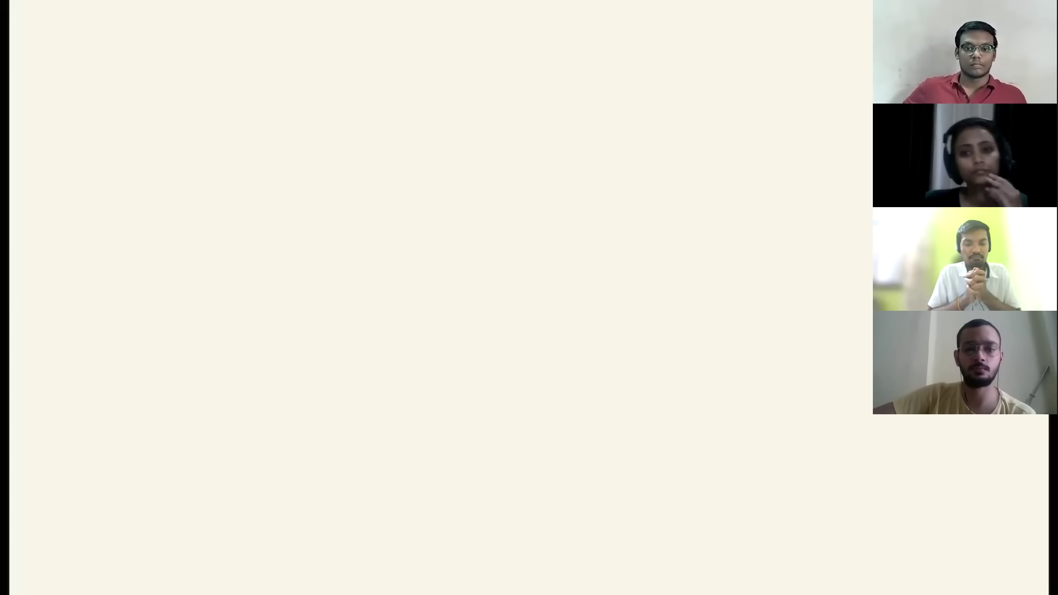
- Handwrite the column headings "ITC / Nifty" with a slanted divider between them on the blank whiteboard
left_click_drag(127, 130, 159, 130)
mouse_move(121, 155)
left_mouse_down()
mouse_move(159, 152)
mouse_move(185, 136)
mouse_move(135, 132)
mouse_move(175, 142)
left_mouse_up()
mouse_move(156, 145)
left_mouse_down()
mouse_move(155, 168)
mouse_move(173, 167)
left_mouse_up()
left_click_drag(192, 144, 219, 144)
left_click_drag(309, 121, 281, 194)
left_click_drag(353, 147, 377, 143)
left_click_drag(384, 155, 385, 166)
left_click(391, 149)
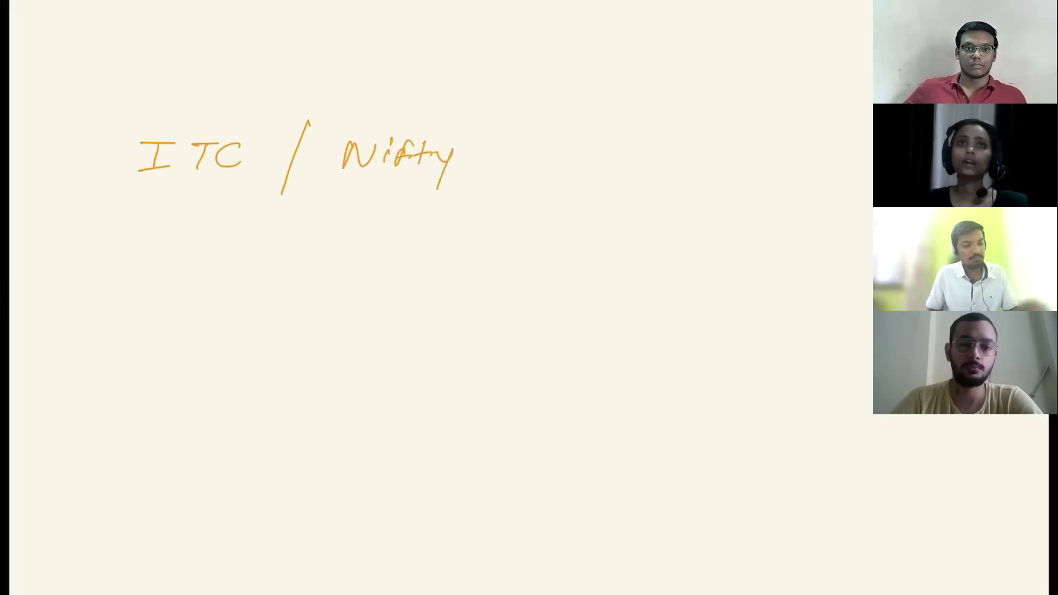
- Add a divider before ITC on the whiteboard and write an underlined "Date" heading in front of it
left_click_drag(105, 119, 76, 224)
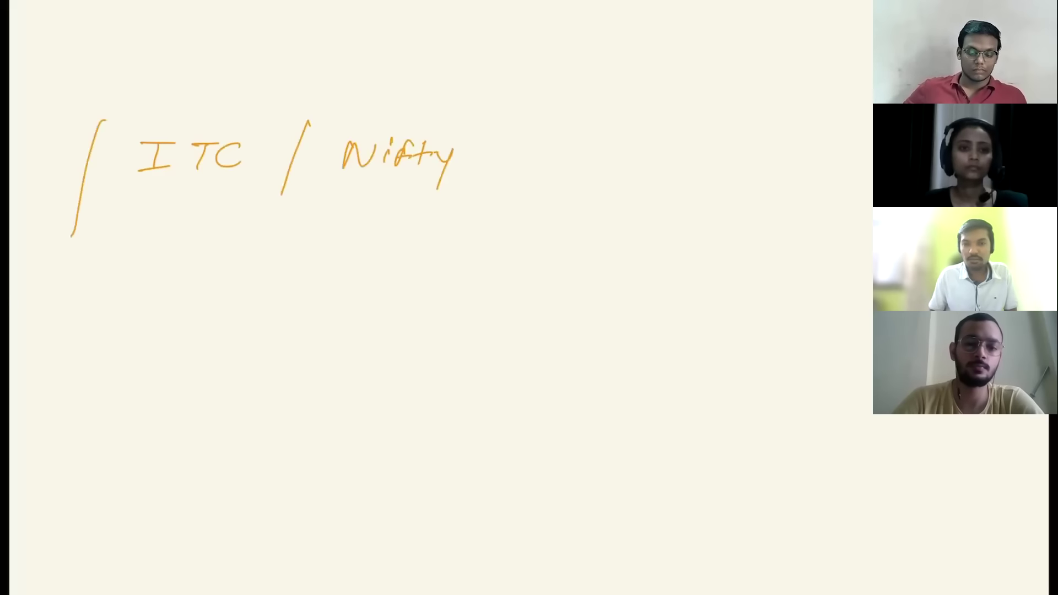
scroll(441, 298, "left", 2)
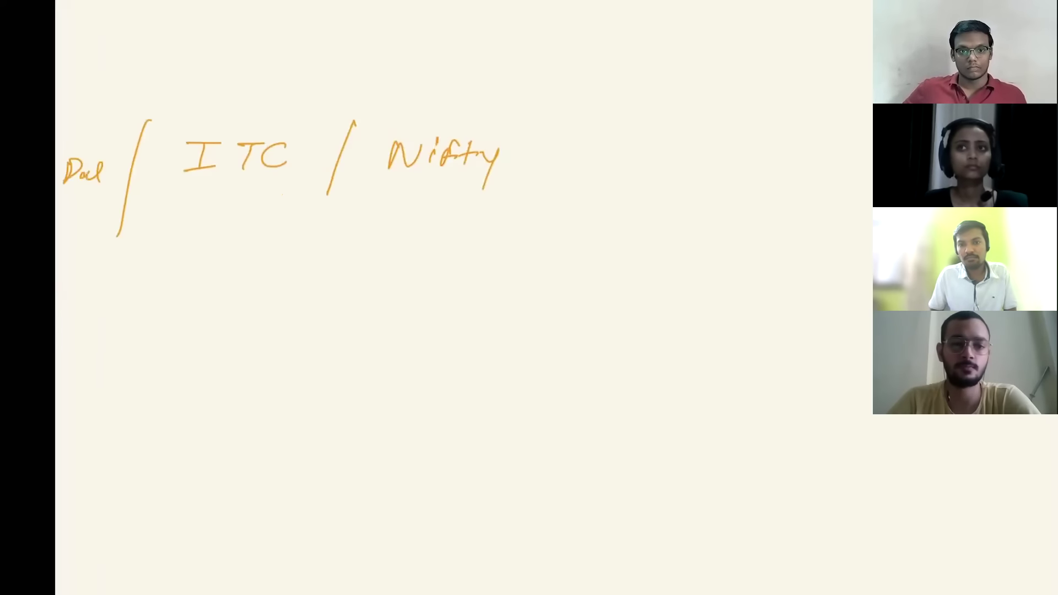
left_click_drag(110, 176, 128, 172)
left_click_drag(60, 197, 120, 193)
left_click_drag(67, 200, 113, 194)
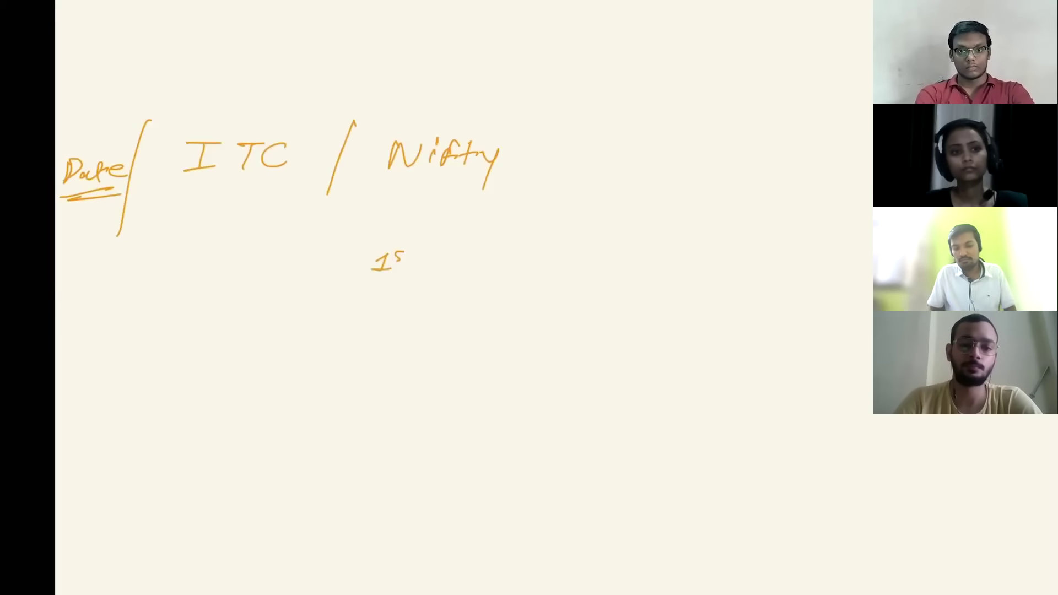
- Write an example row for 1st March 2021 with 210 under an ITC heading, and divide off a Nifty column beside it
left_click_drag(468, 259, 496, 264)
left_click_drag(498, 259, 506, 255)
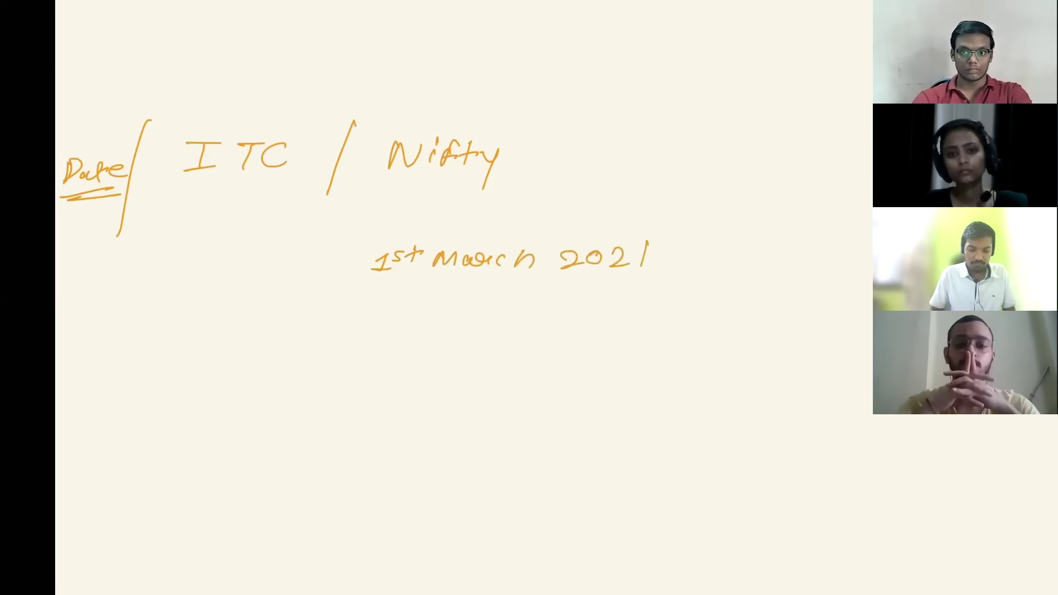
left_click_drag(711, 187, 666, 351)
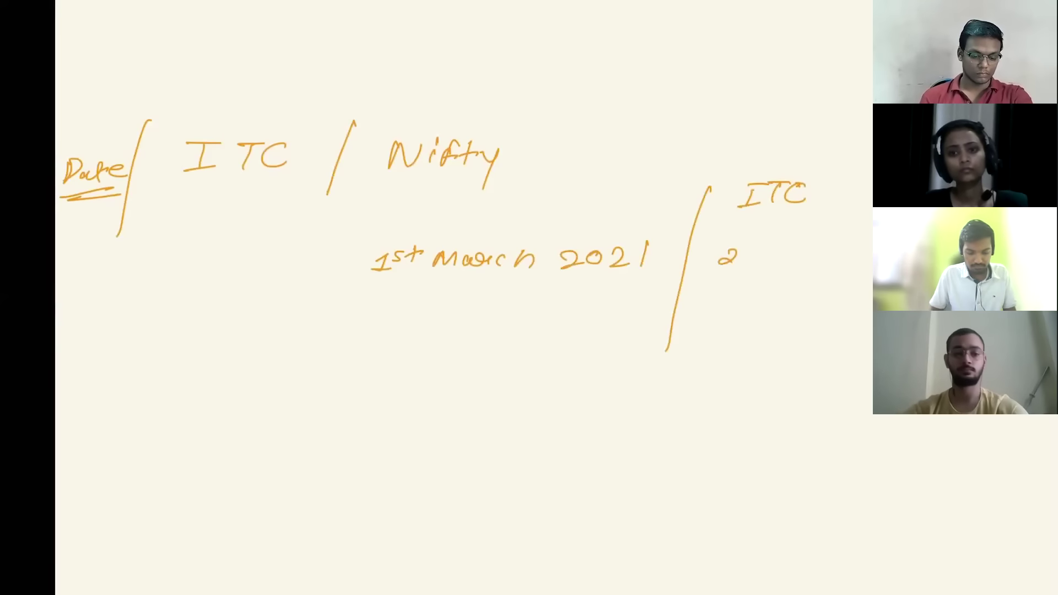
scroll(529, 298, "right", 3)
left_click_drag(806, 191, 758, 346)
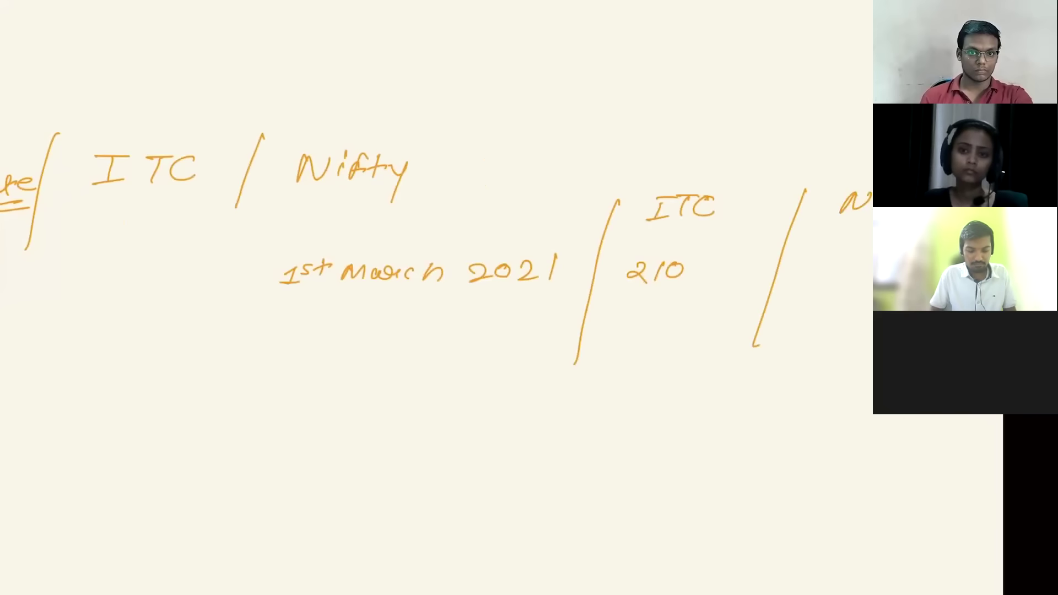
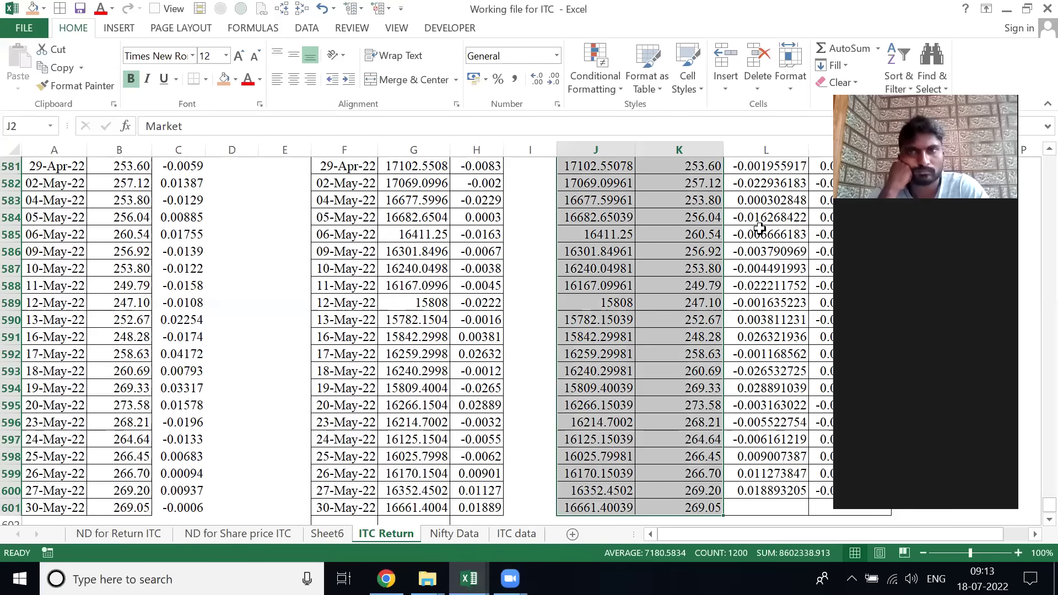
- Return to the header row of the ITC Return data and select the Market header in J2
left_click(717, 254)
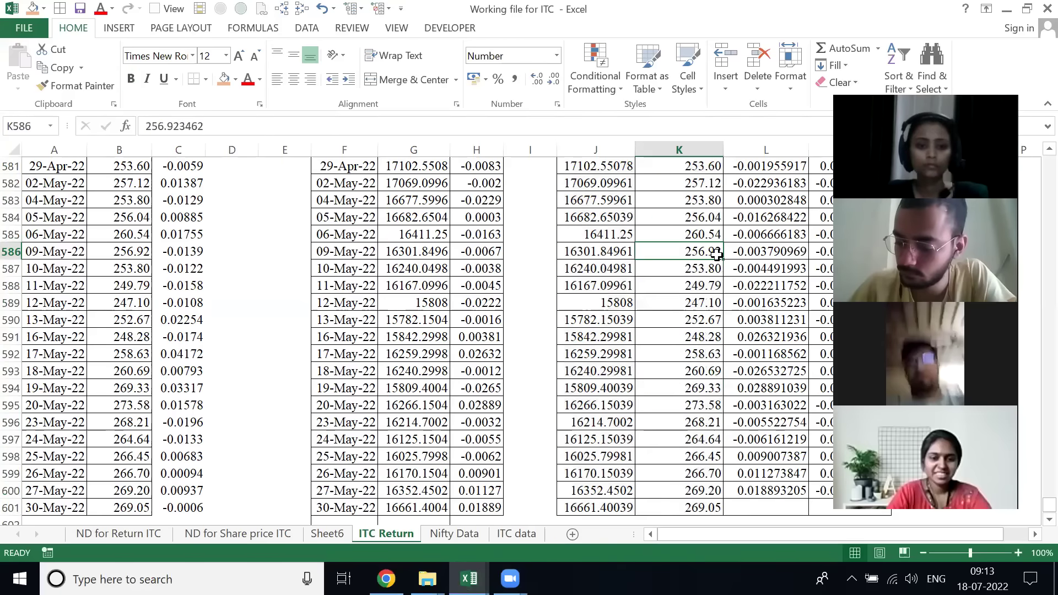
key("ctrl+Up")
key("ctrl+Up")
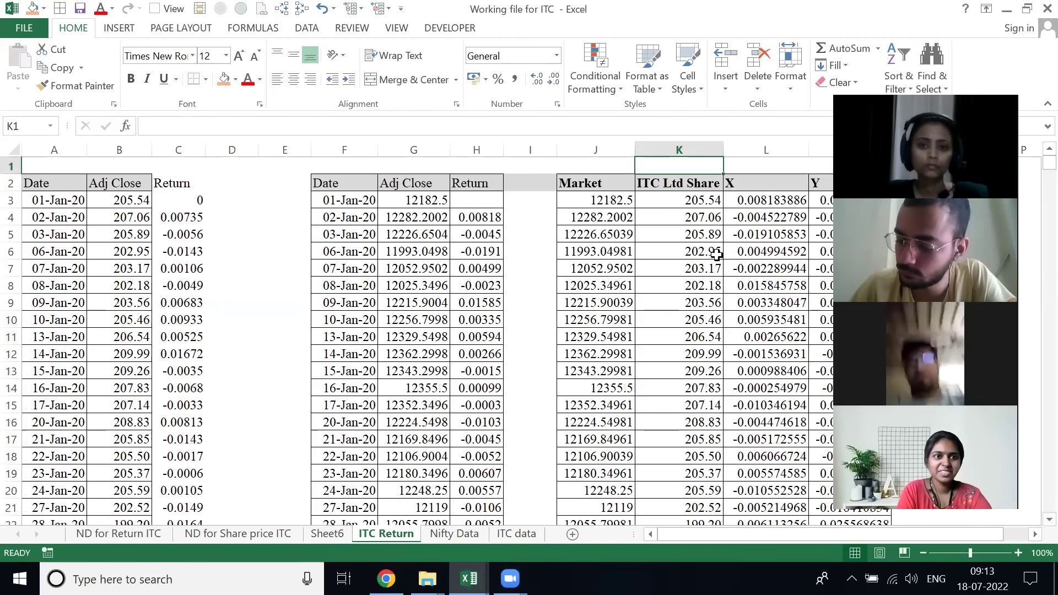
key("Down")
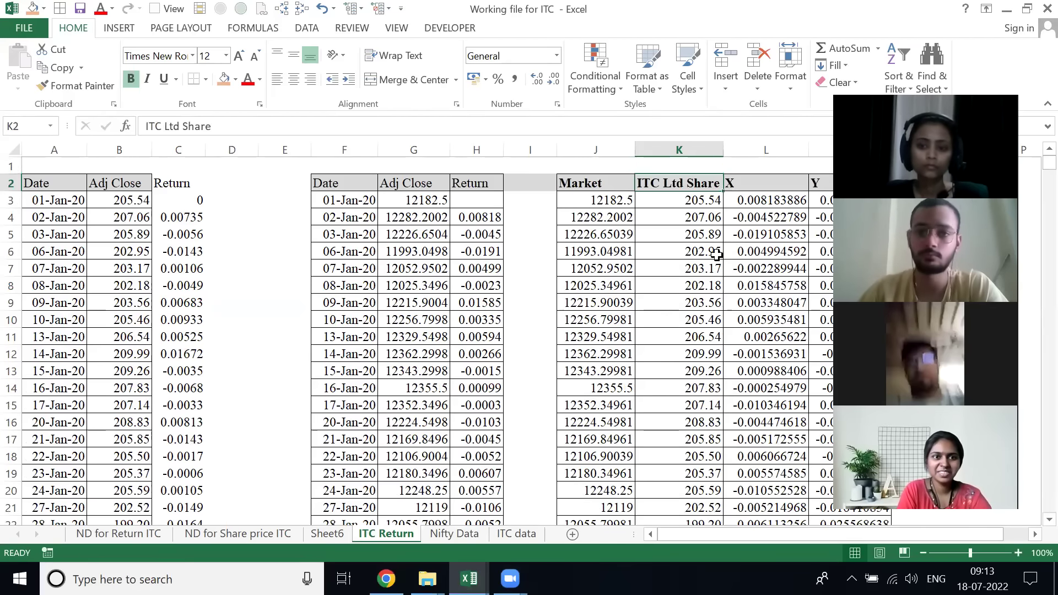
key("Home")
key("Right")
key("Right")
key("Right")
key("Right")
key("Right")
key("Right")
key("Right")
key("Right")
key("Right")
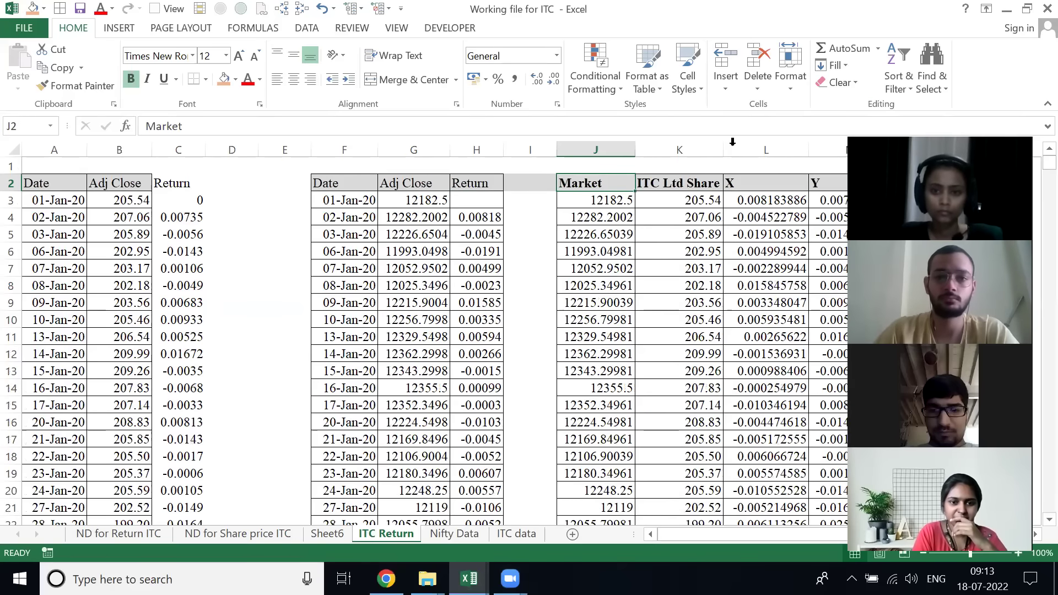
- Start a Regression from the data analysis tools and position its settings so the Market and ITC Ltd Share columns are visible
left_click(304, 28)
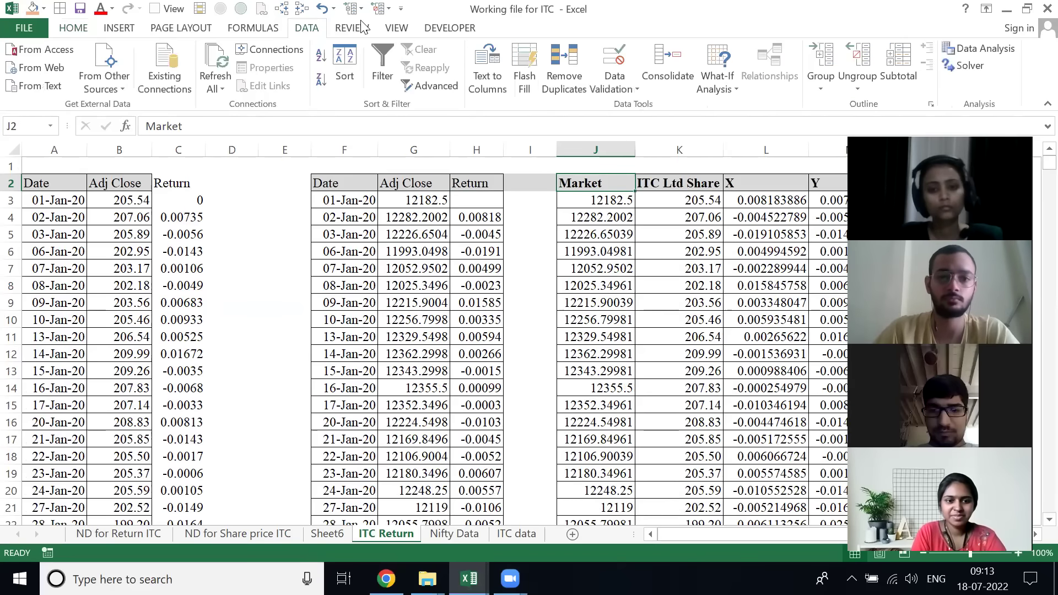
left_click(966, 54)
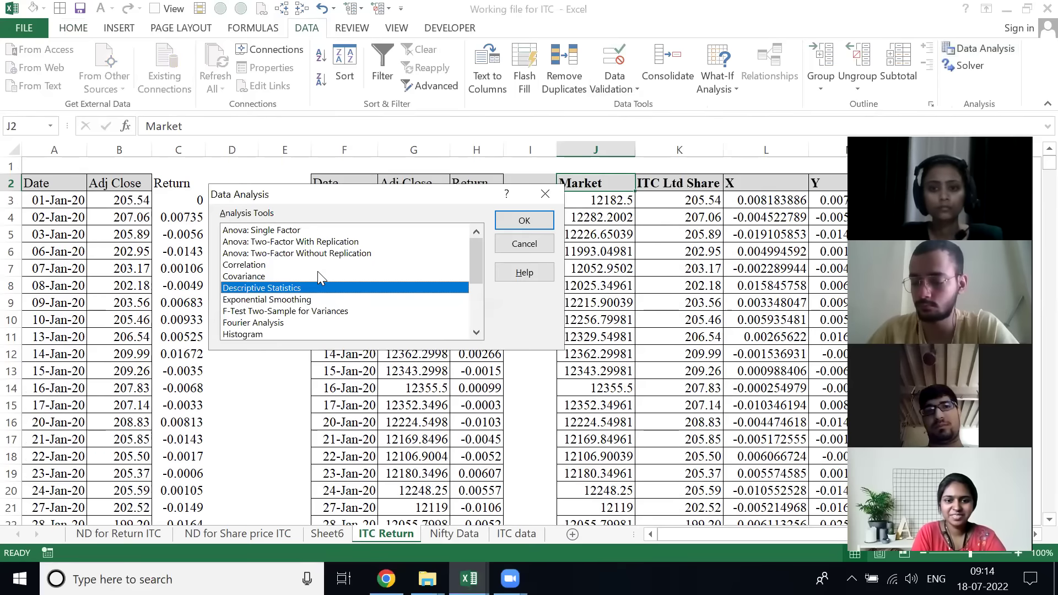
left_click(319, 275)
scroll(319, 274, "up", 2)
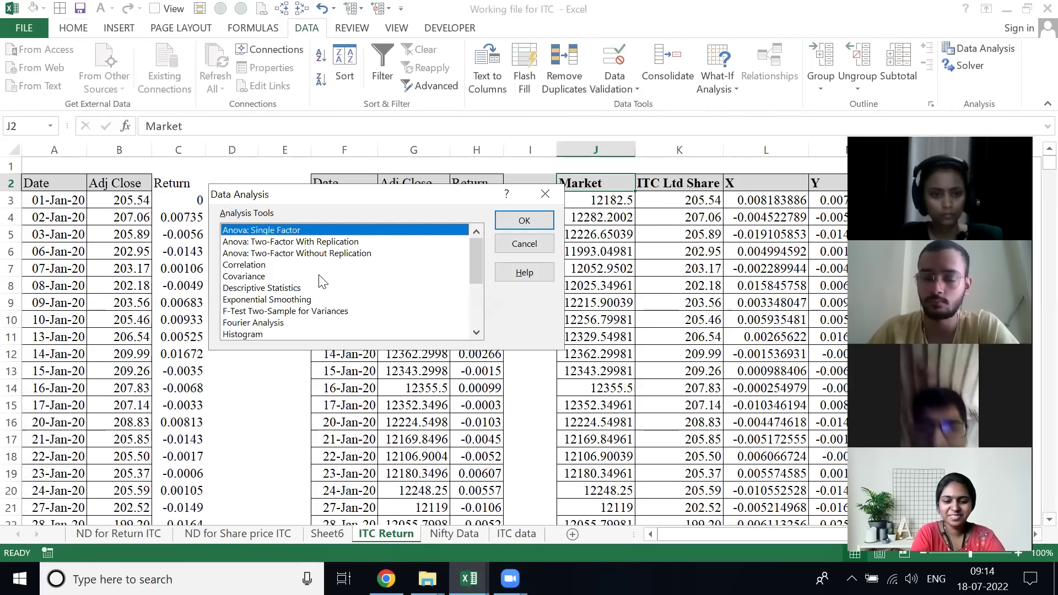
key("Down")
key("Down")
key("Down")
key("Down")
key("Down")
key("Down")
key("Down")
key("Down")
key("Down")
key("Down")
key("Down")
key("Down")
key("Down")
key("Down")
key("Up")
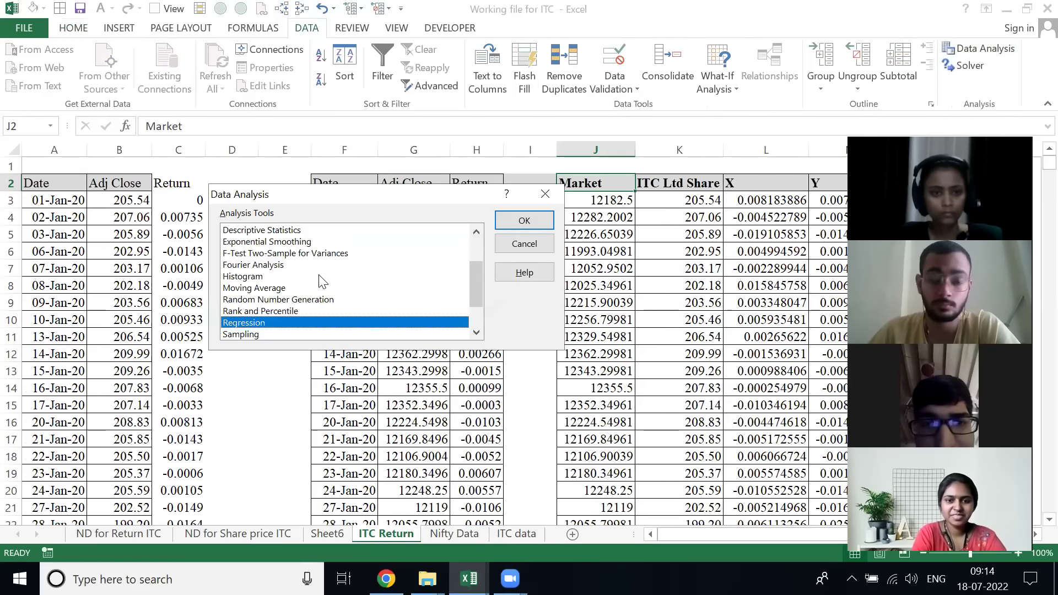
key("Return")
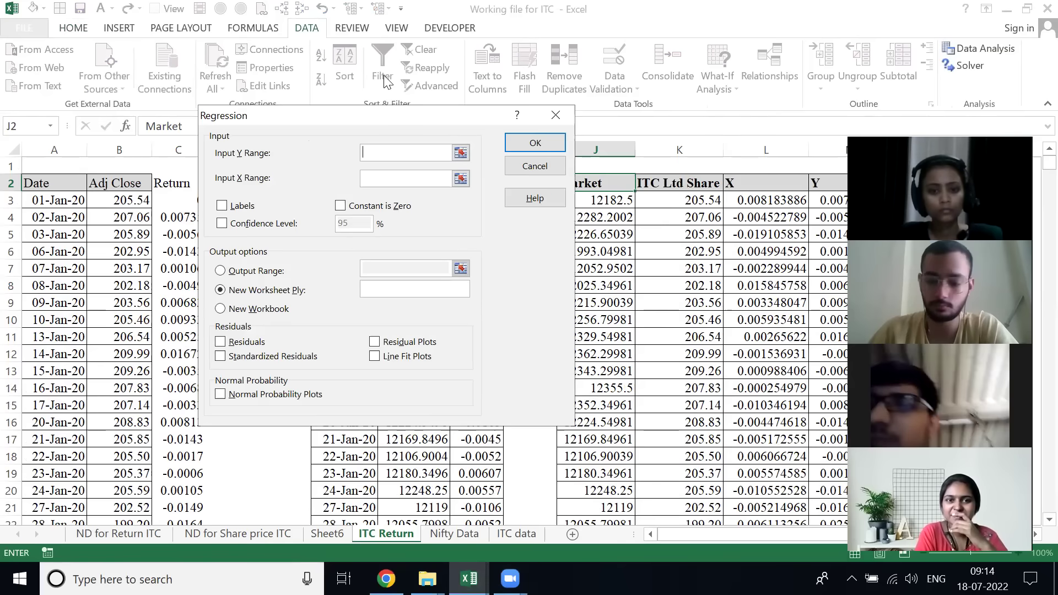
left_click_drag(388, 111, 251, 112)
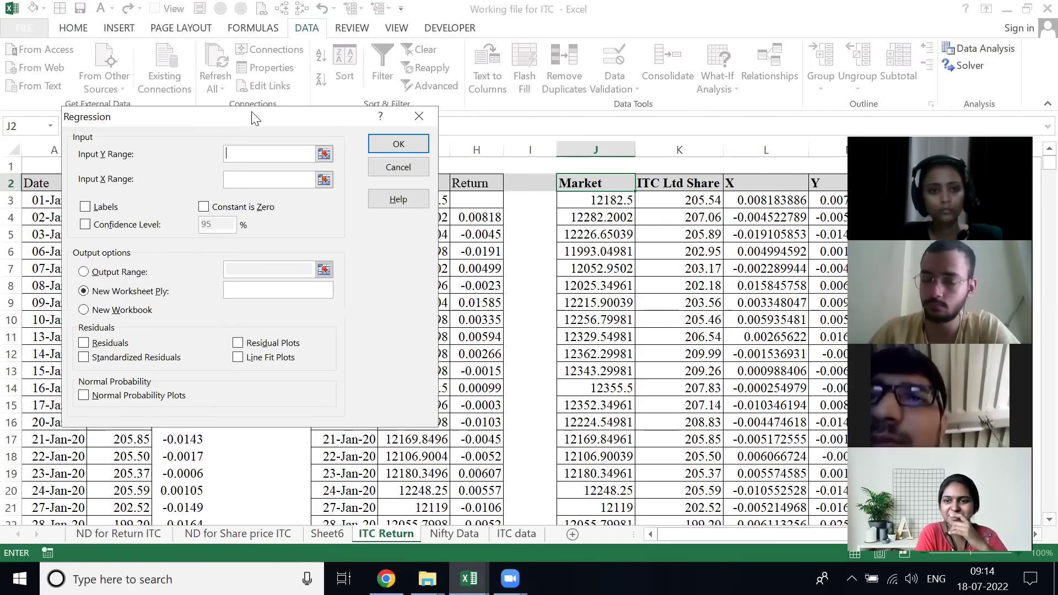
left_click(324, 155)
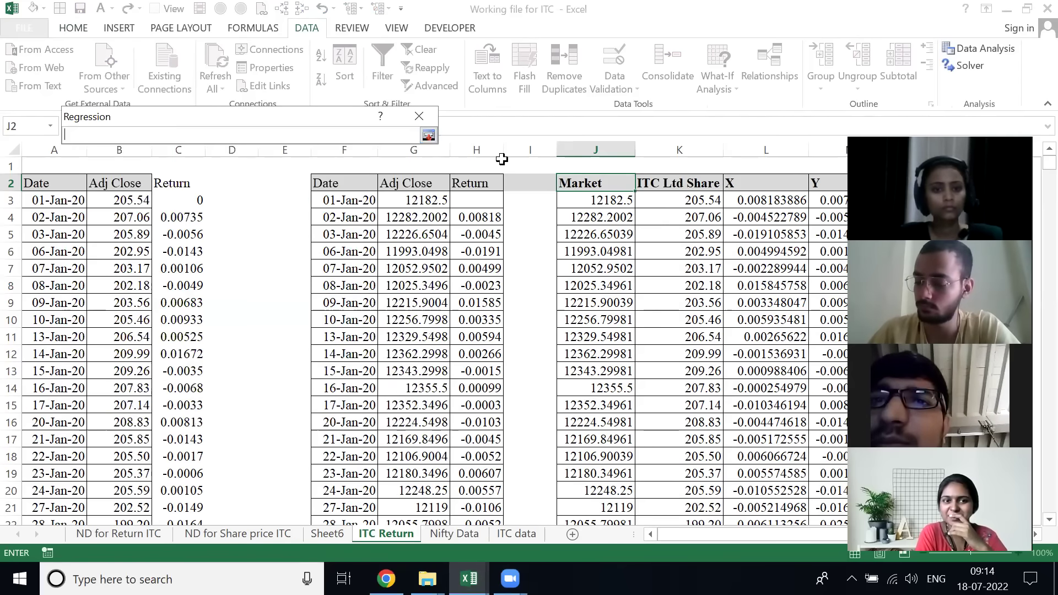
left_click(600, 185)
key("ctrl+shift+Down")
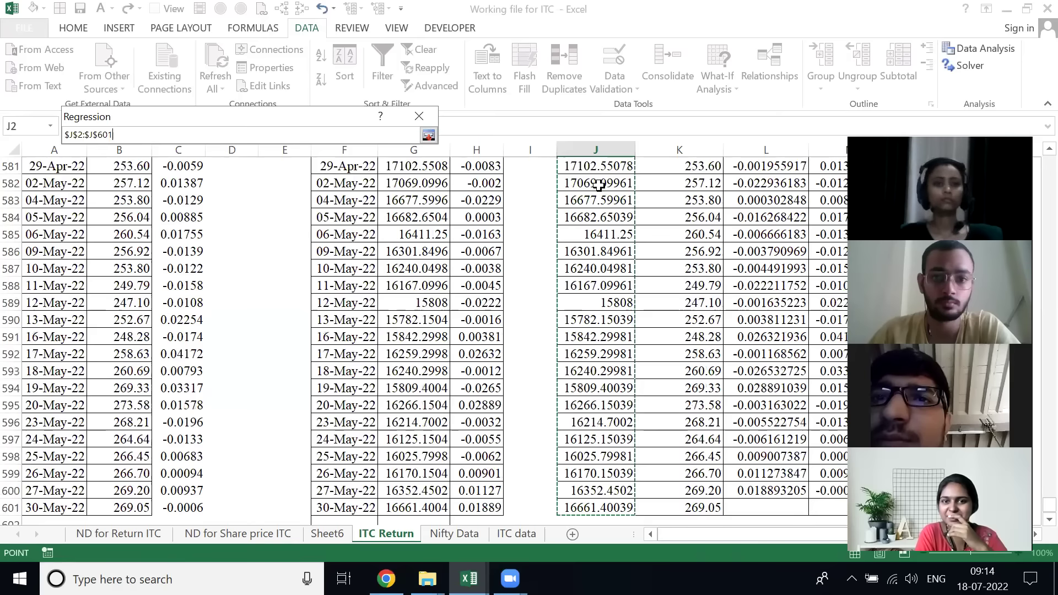
left_click(430, 137)
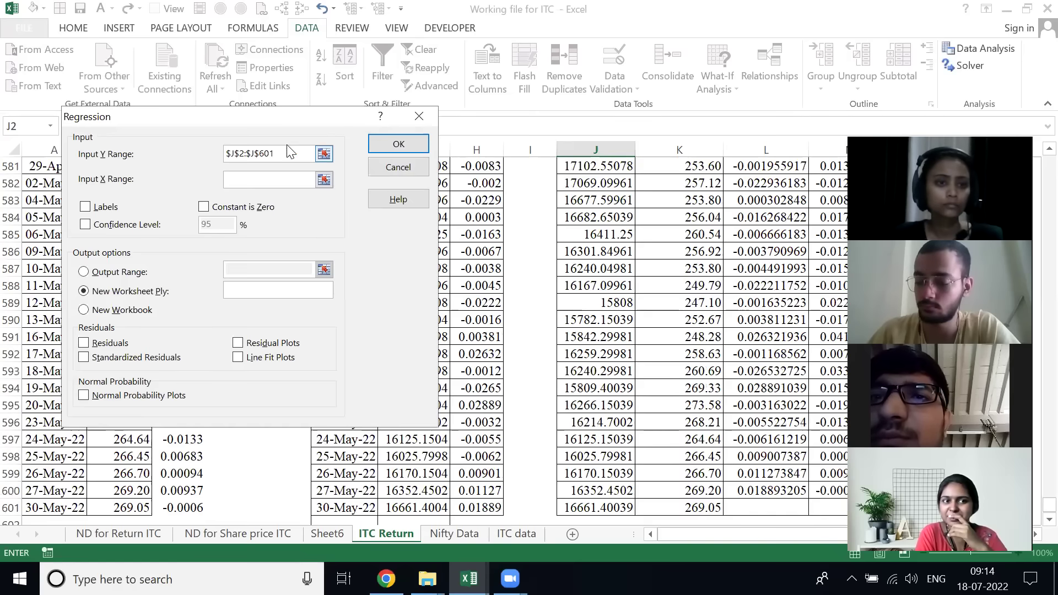
- Set the regression's Y range to the ITC Ltd Share column with its header, $K$2:$K$601
left_click(324, 154)
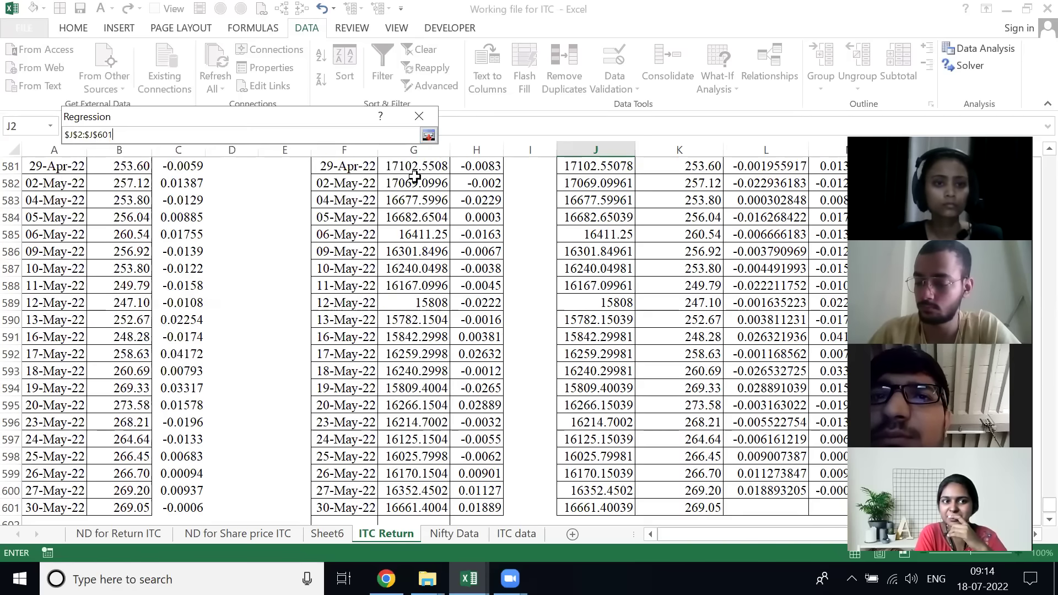
key("ctrl+Up")
key("Down")
key("ctrl+shift+Down")
left_click(428, 136)
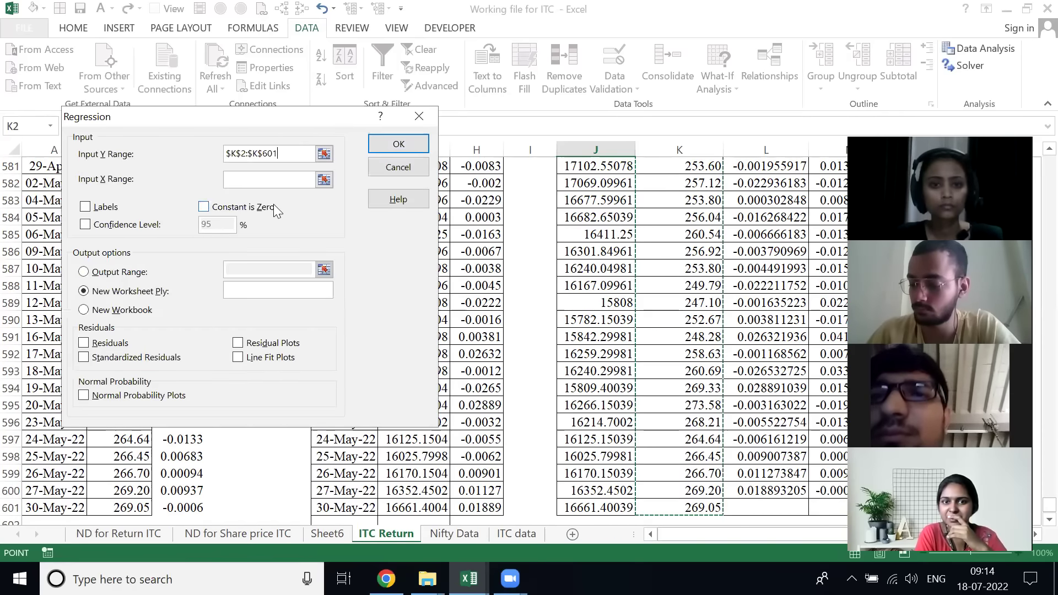
- Set the regression's X range to the Market column with its header, $J$2:$J$601
left_click(324, 182)
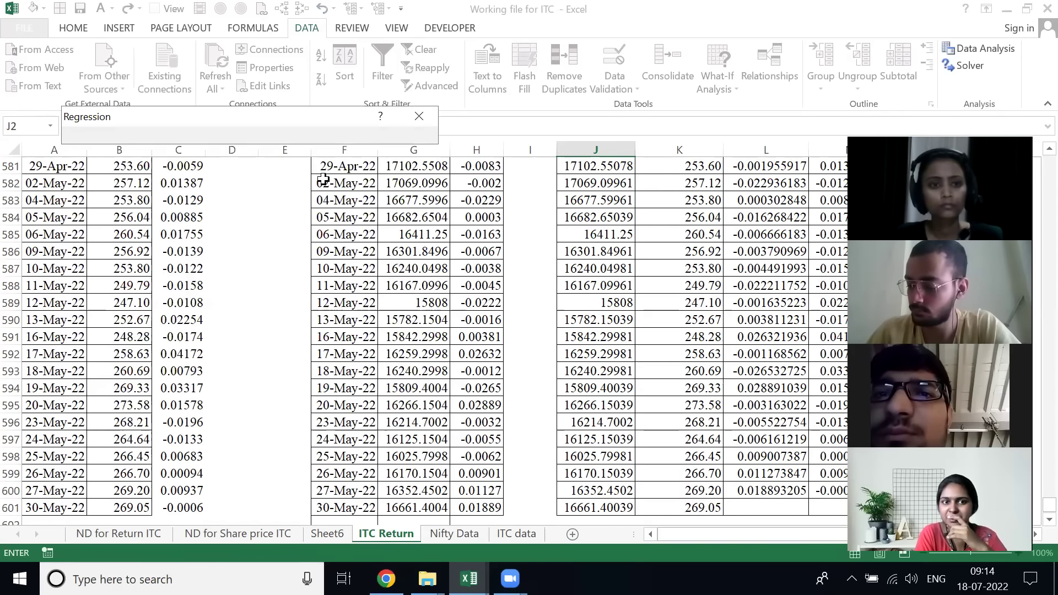
left_click(588, 183)
key("ctrl+Up")
key("Down")
key("ctrl+shift+Down")
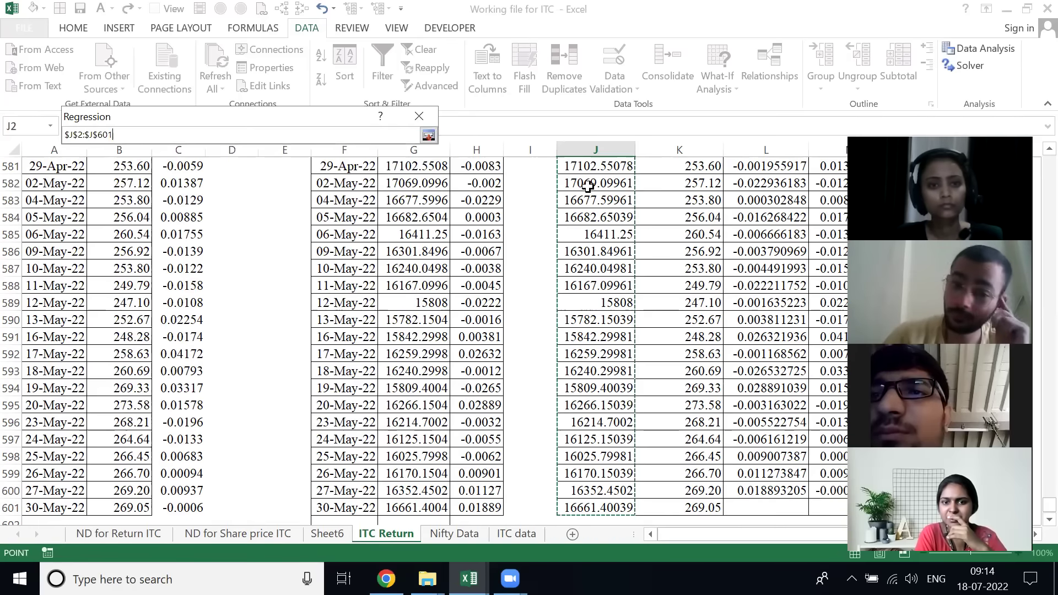
left_click(428, 135)
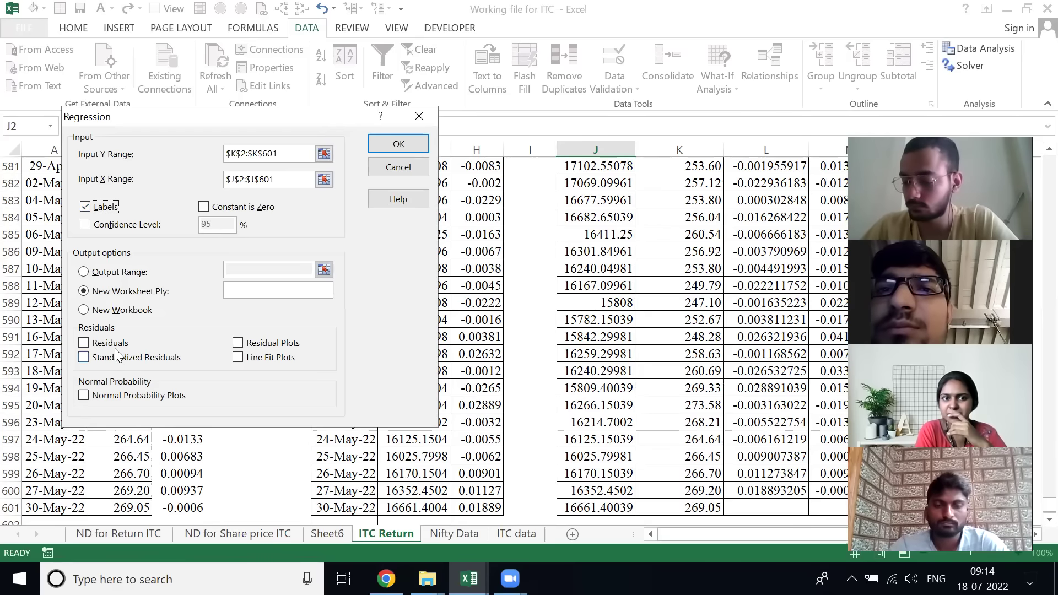
- Enable labels and line fit plots, and run the regression with its output on a new worksheet
left_click(239, 359)
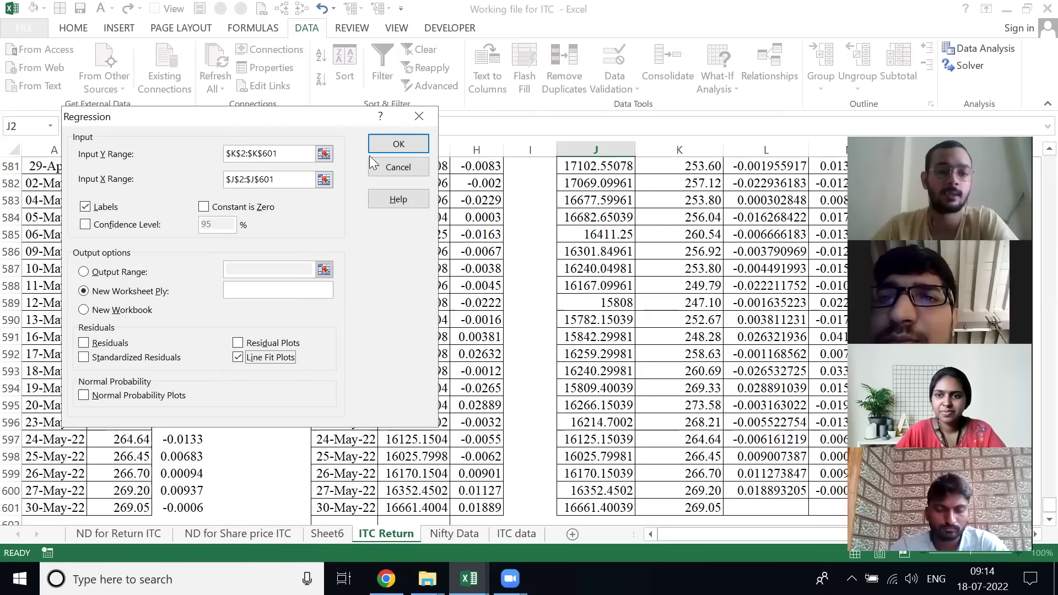
left_click(386, 145)
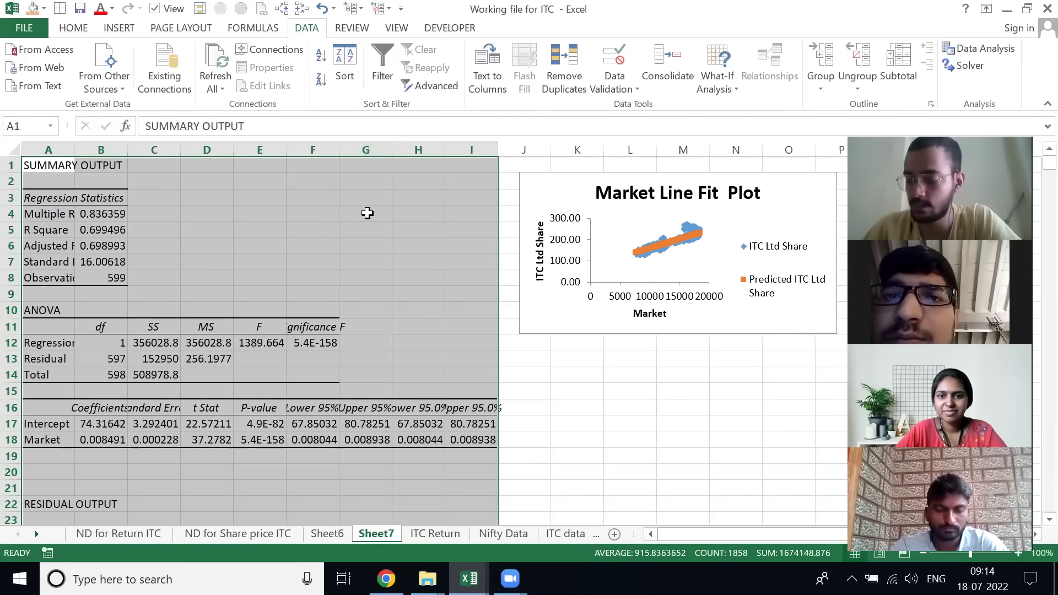
- Enlarge the Market Line Fit Plot chart so it spans columns A to N and reaches about row 21
left_click(534, 322)
left_click_drag(519, 336, 102, 465)
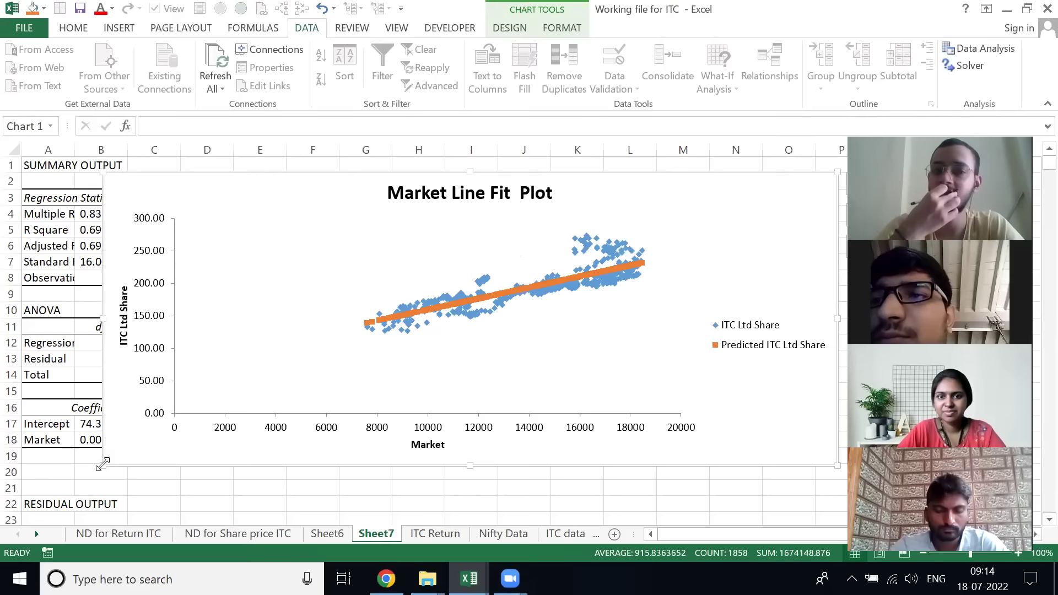
left_click_drag(99, 323, 27, 319)
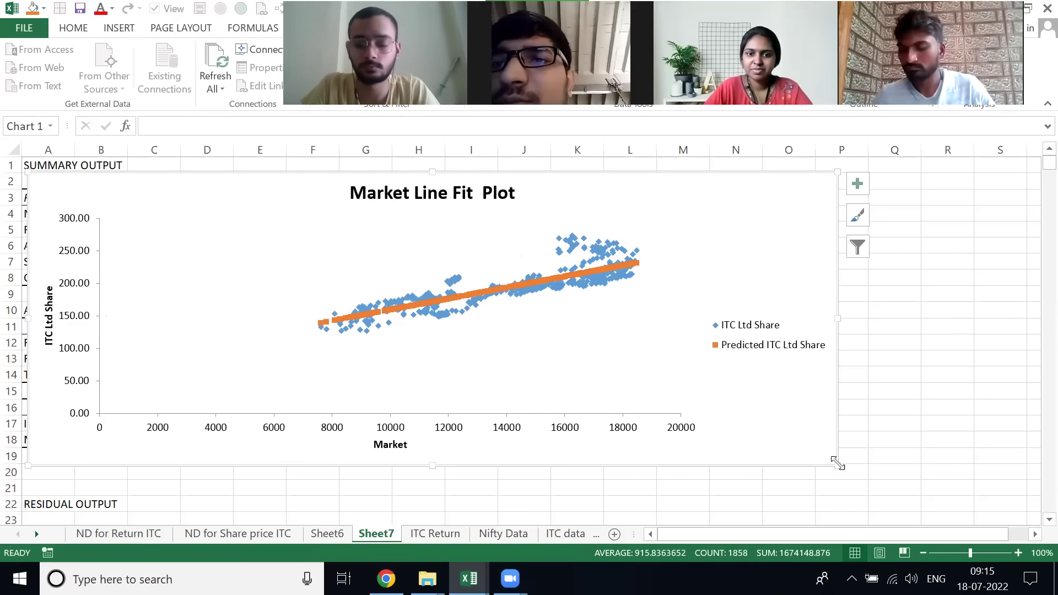
left_click_drag(838, 466, 984, 495)
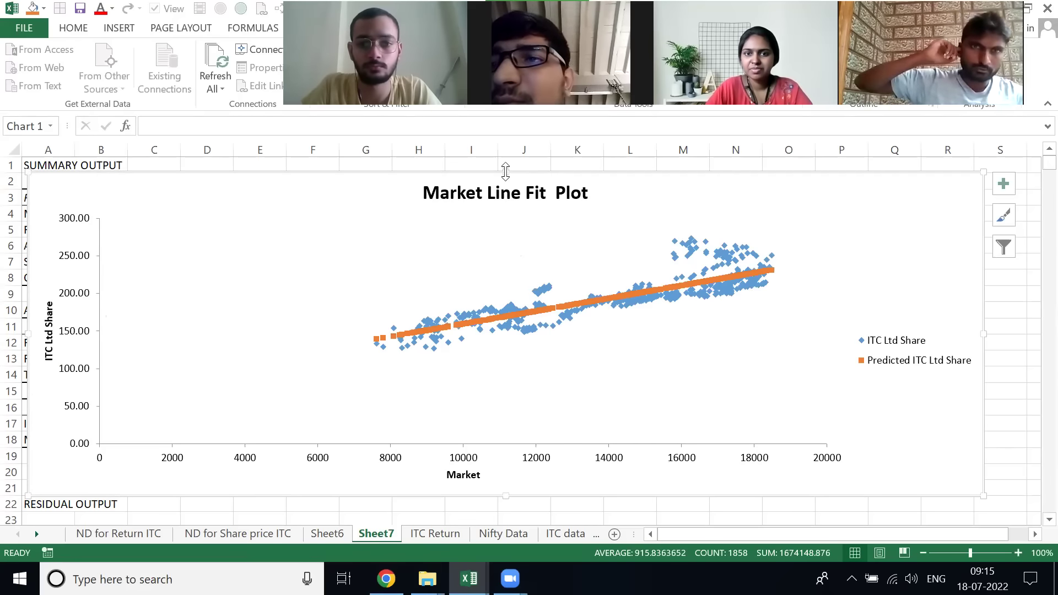
- Extend the Market Line Fit Plot chart up to row 1 and down to about row 23, and return to the sheet's top
mouse_move(506, 167)
left_mouse_down()
mouse_move(516, 136)
mouse_move(523, 160)
left_mouse_up()
scroll(522, 160, "down", 13)
scroll(523, 160, "up", 8)
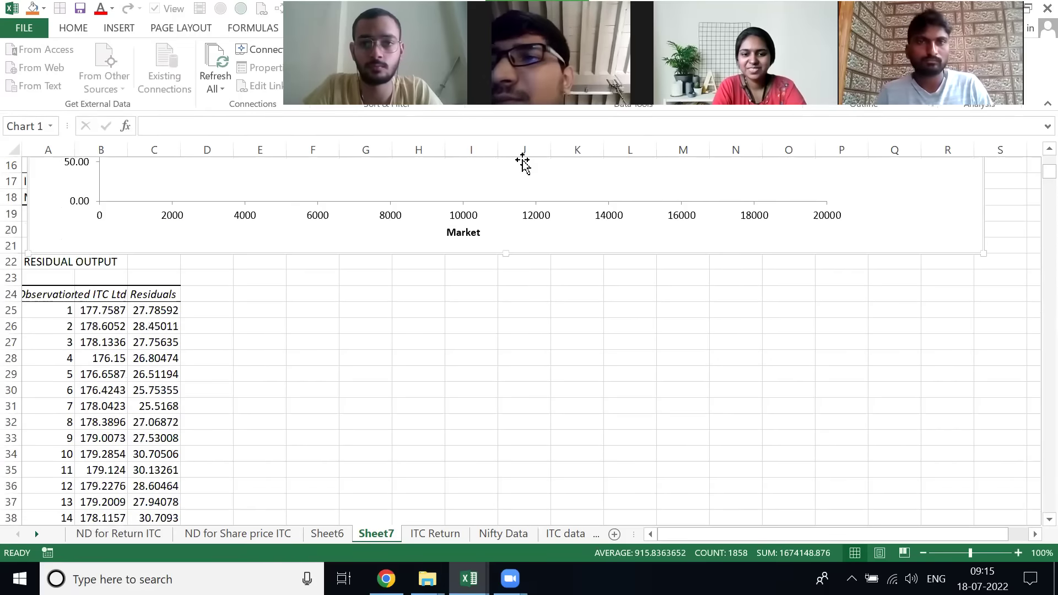
left_click_drag(503, 262, 501, 289)
left_click(505, 236)
left_click(490, 343)
key("ctrl+Up")
key("ctrl+Up")
key("ctrl+Up")
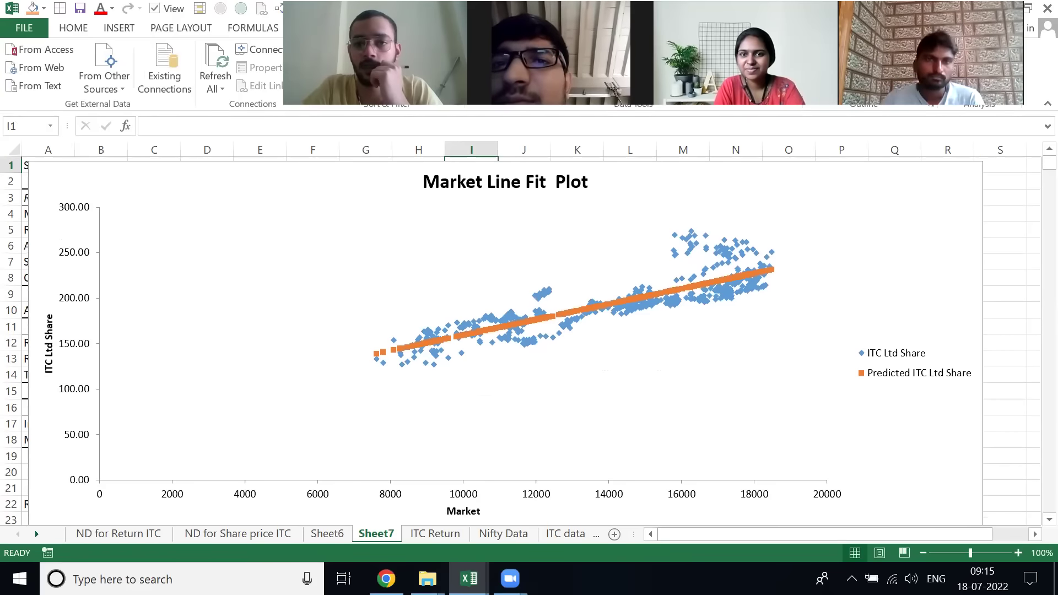
- Move the Market Line Fit Plot chart clear of the regression tables so it starts at about column K
left_click(469, 579)
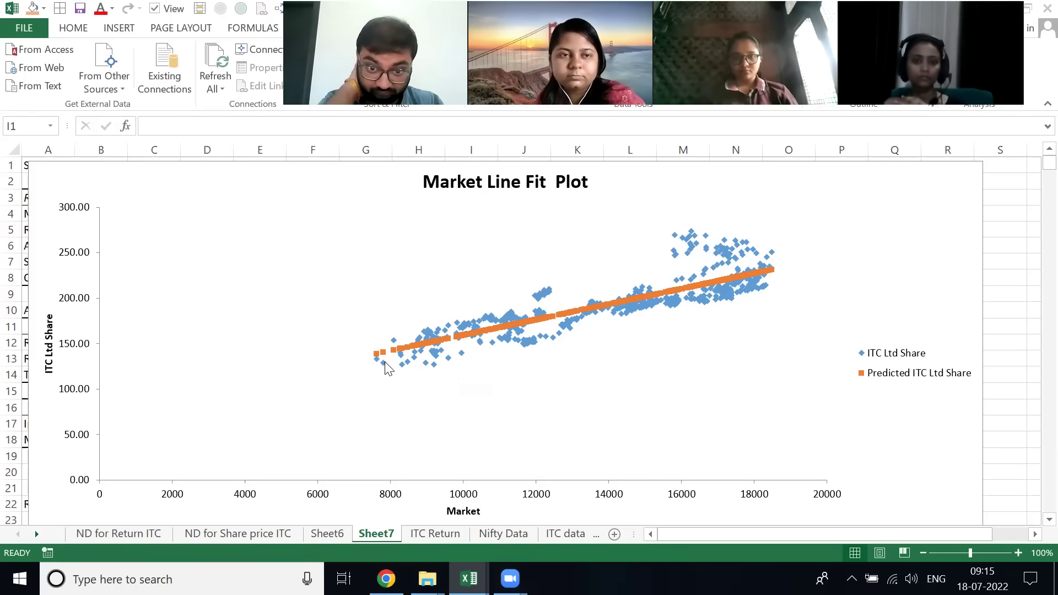
mouse_move(384, 363)
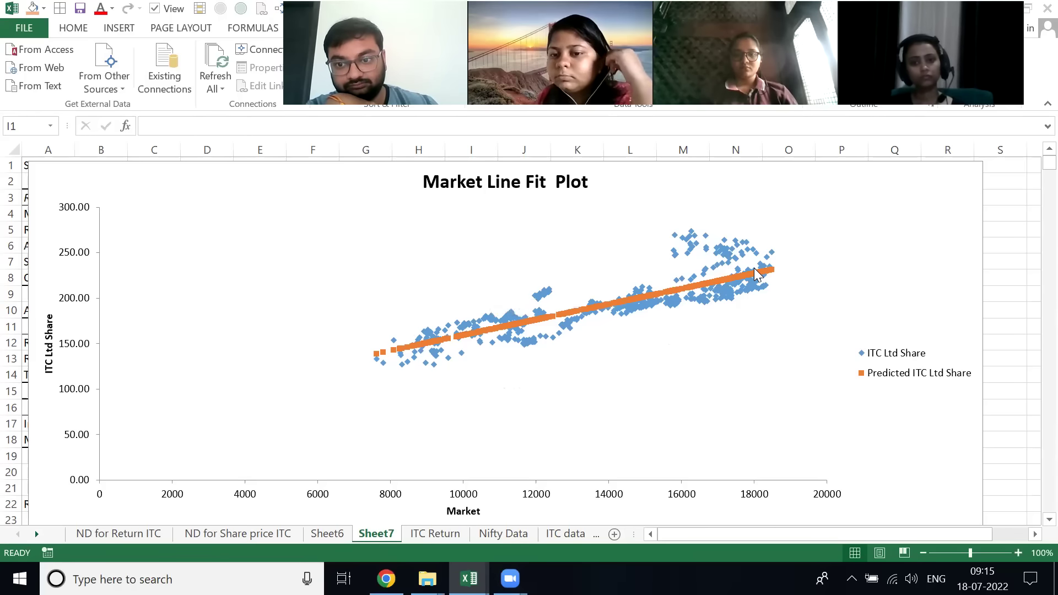
mouse_move(764, 270)
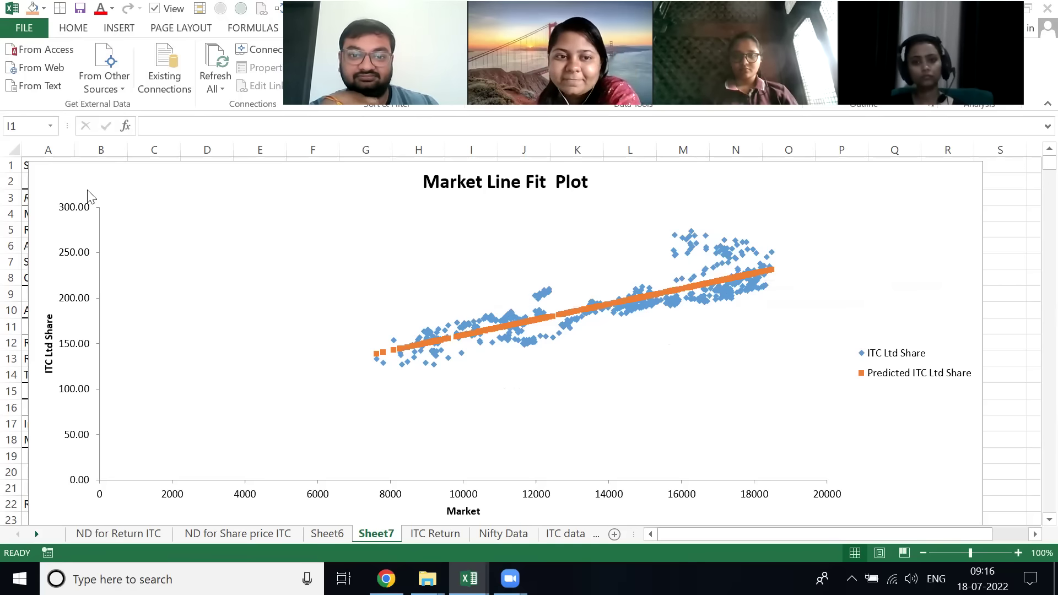
left_click_drag(76, 170, 593, 184)
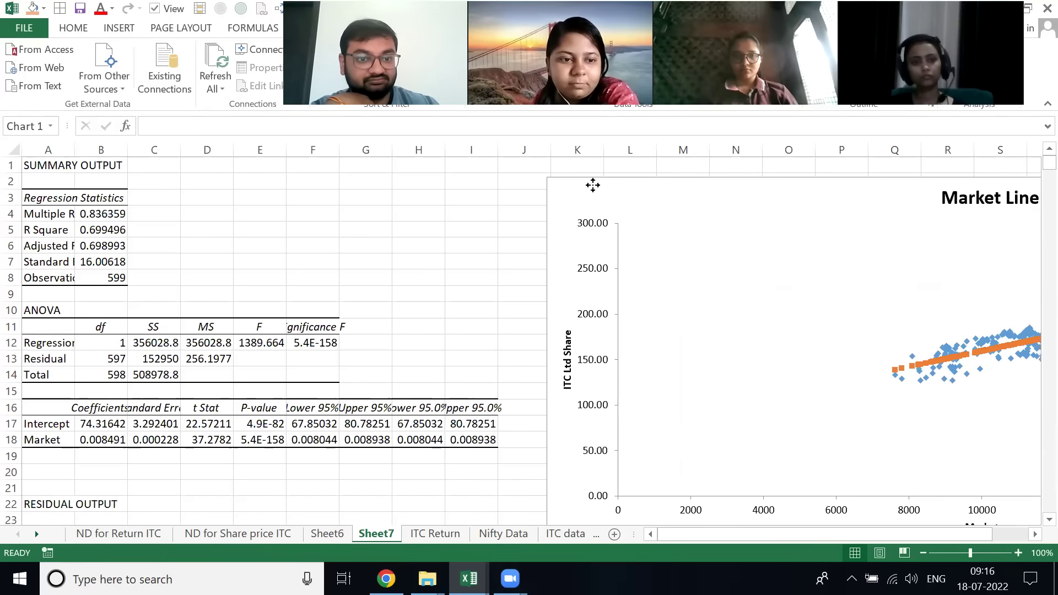
- Enter the straight-line equation y=mx+c as text in cell F5
left_click(326, 232)
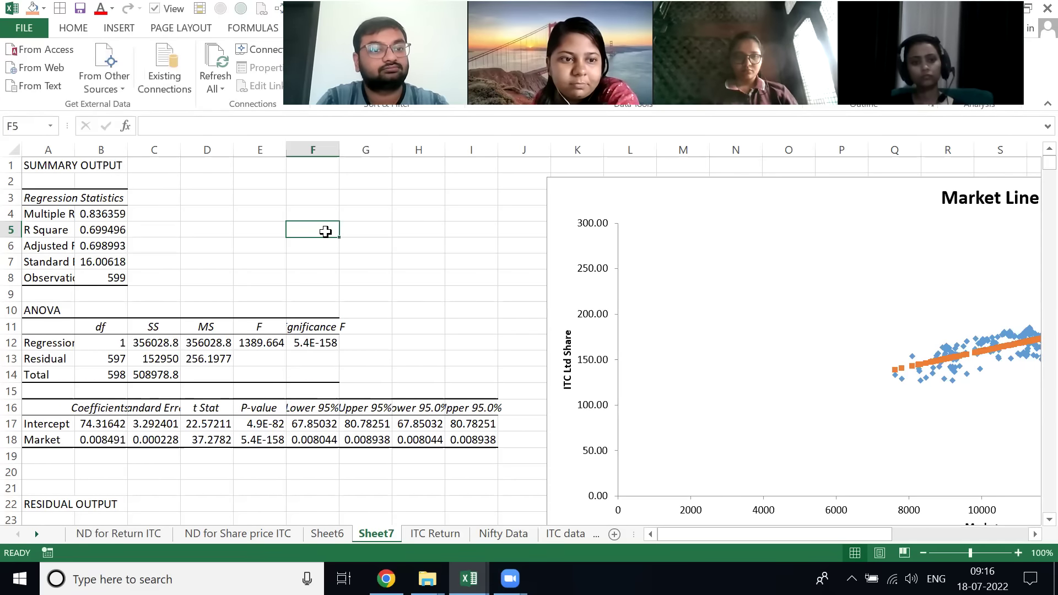
type("y=")
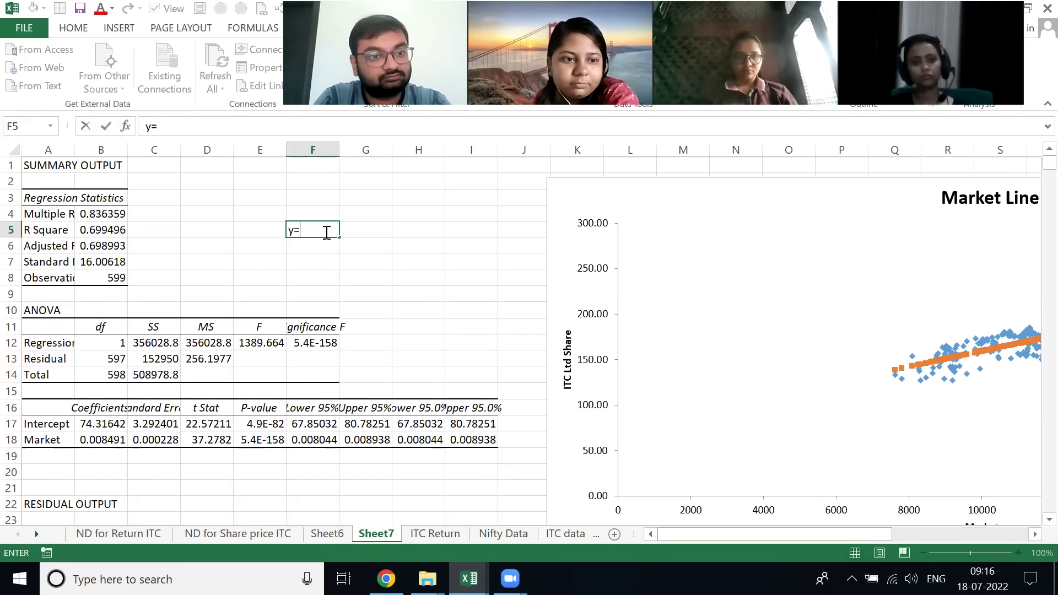
key("alt")
type("=m")
key("alt")
type("x+")
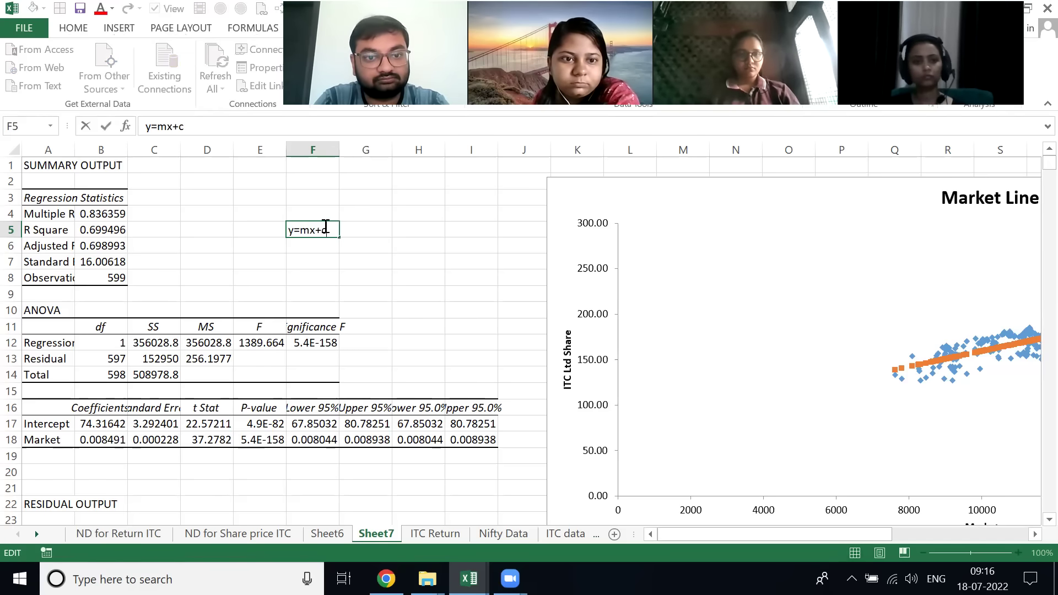
type("c")
key("Return")
left_click(353, 275)
key("Up")
key("Left")
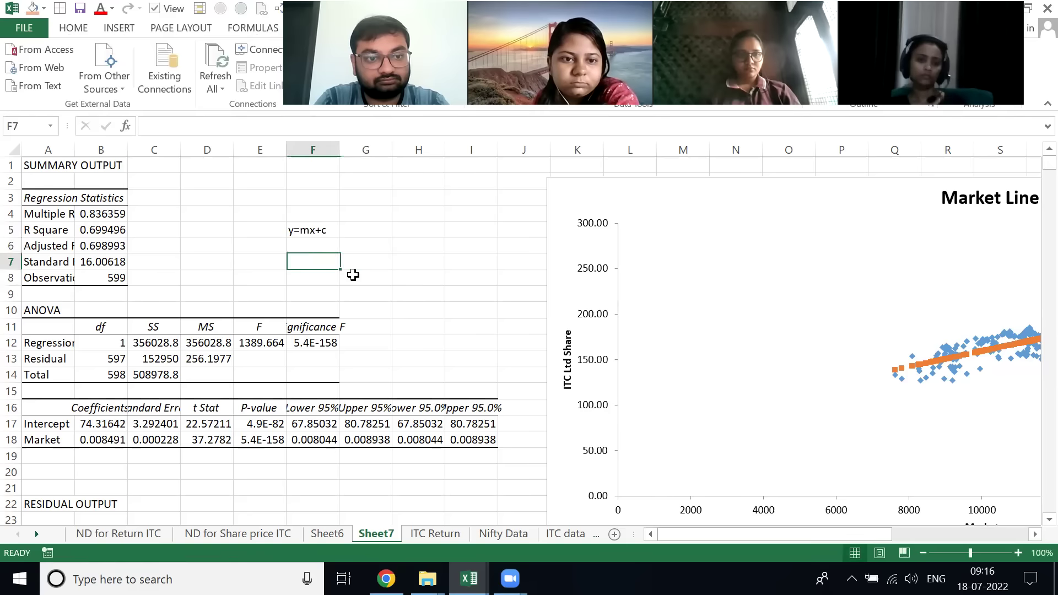
key("Up")
key("Up")
key("Down")
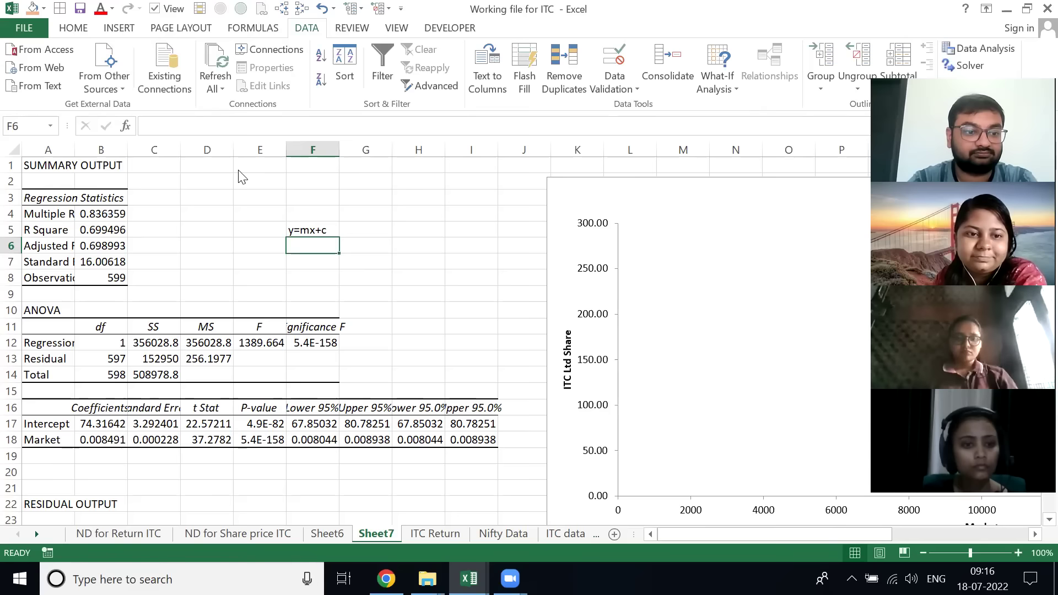
left_click(638, 299)
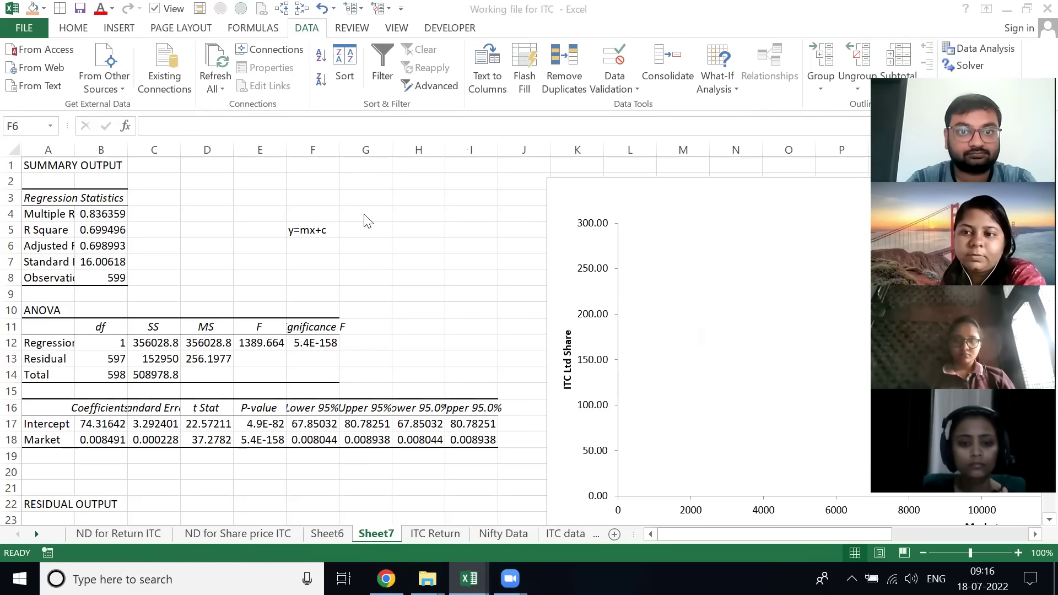
left_click(299, 248)
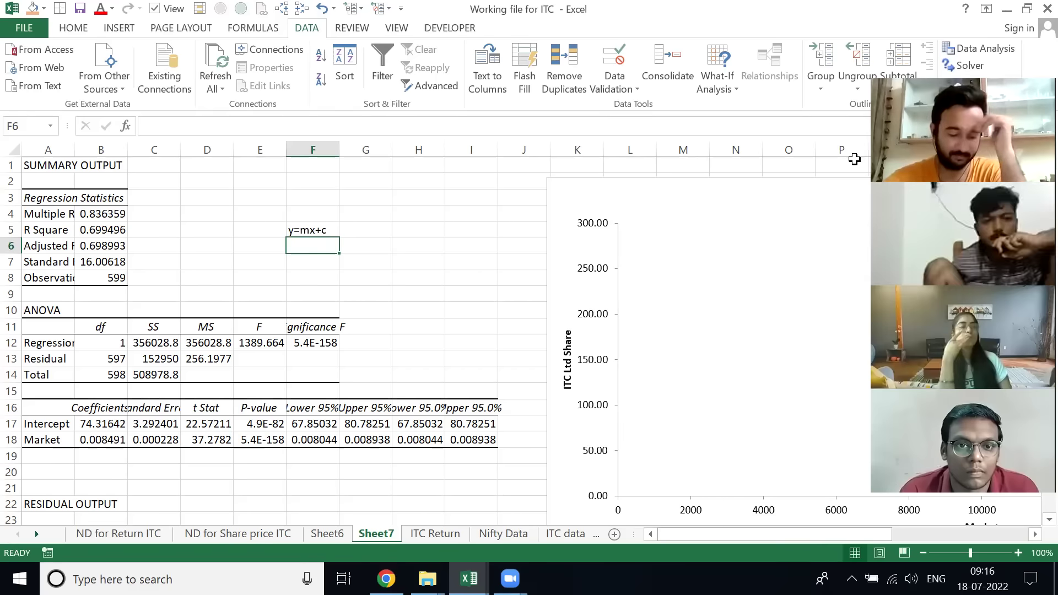
left_click(437, 291)
key("Left")
key("Up")
key("Left")
key("Up")
key("Down")
key("Down")
key("Down")
key("Down")
key("Down")
key("Down")
key("Down")
key("Down")
key("Down")
key("Down")
key("Down")
key("Down")
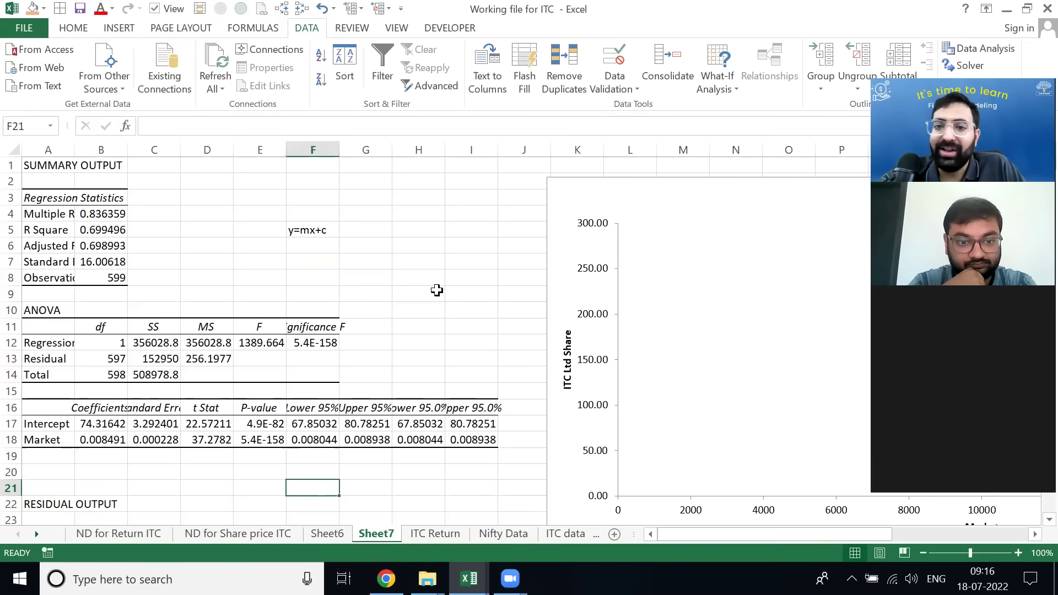
- Go to the Intercept row of the coefficients table and auto-fit column B to its contents
key("Up")
key("Left")
key("Up")
key("Left")
key("Up")
key("Up")
key("Left")
key("Up")
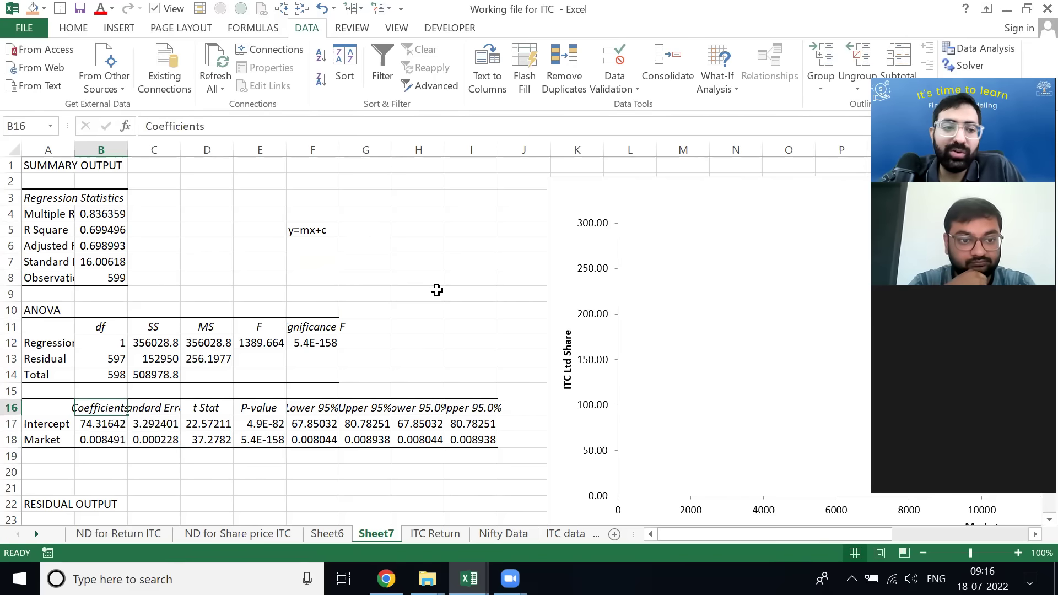
key("Down")
key("Left")
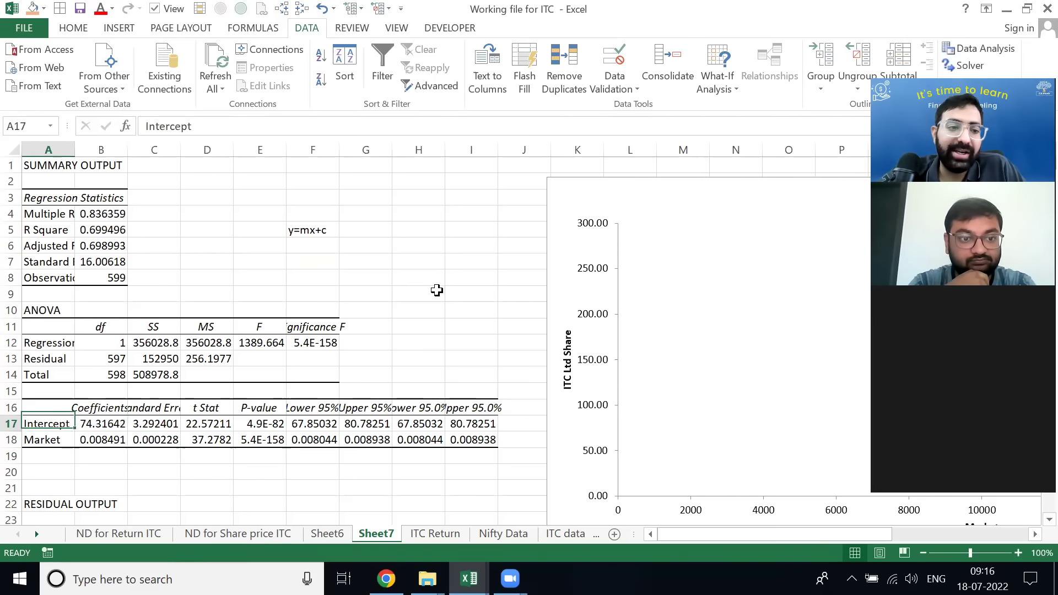
double_click(127, 145)
- Highlight the Intercept and Market labels with their coefficients in A17:B18 using a yellow fill
key("Down")
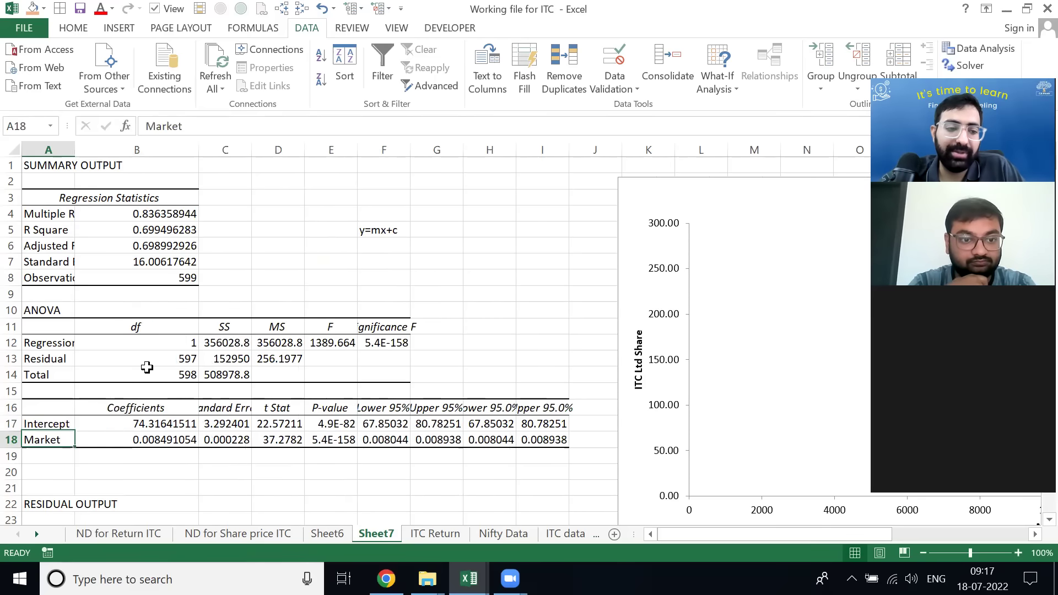
key("Right")
key("shift+Left")
key("shift+Up")
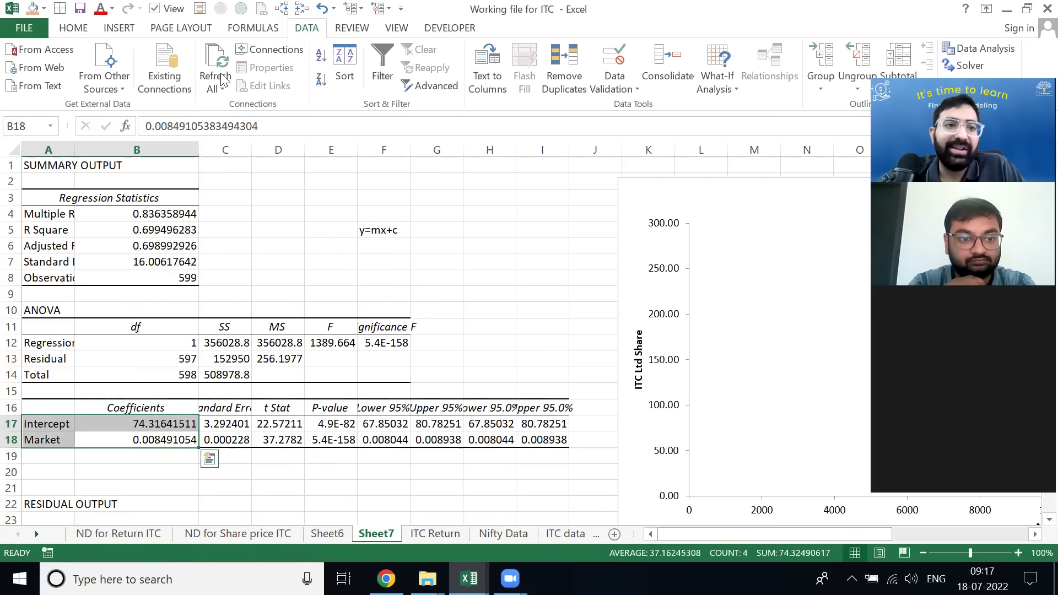
left_click(44, 9)
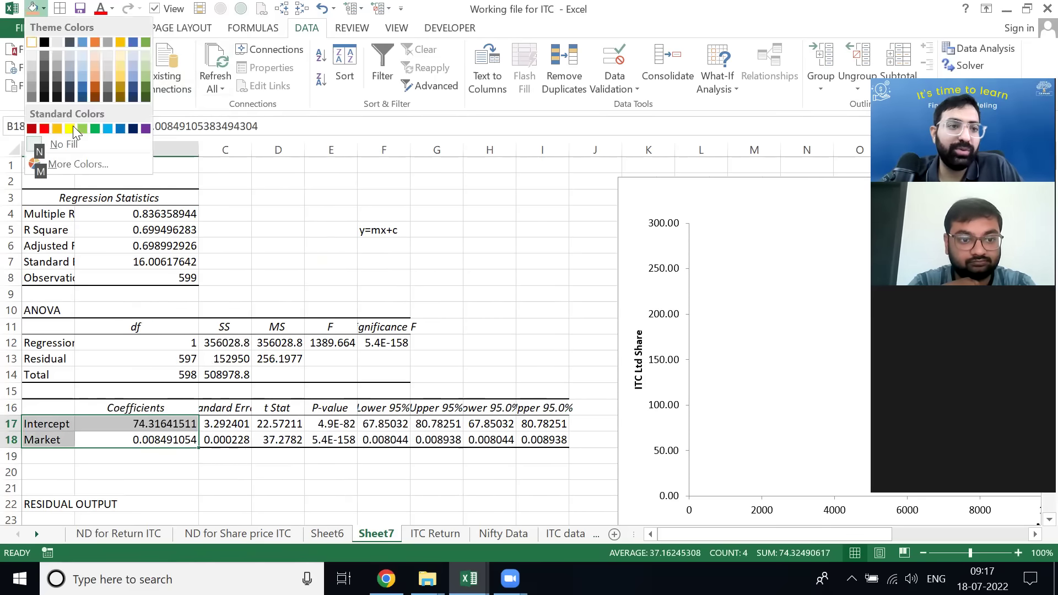
left_click(67, 126)
- Enter the slope and intercept as the text y=0.008491054+74.3164 in cell B20
key("Down")
key("Down")
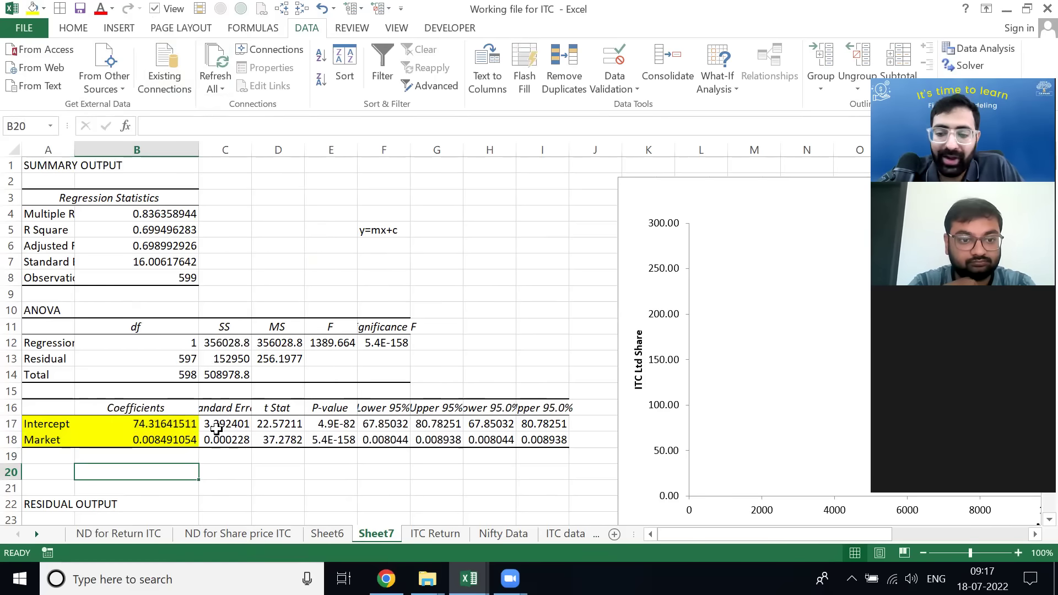
type("y")
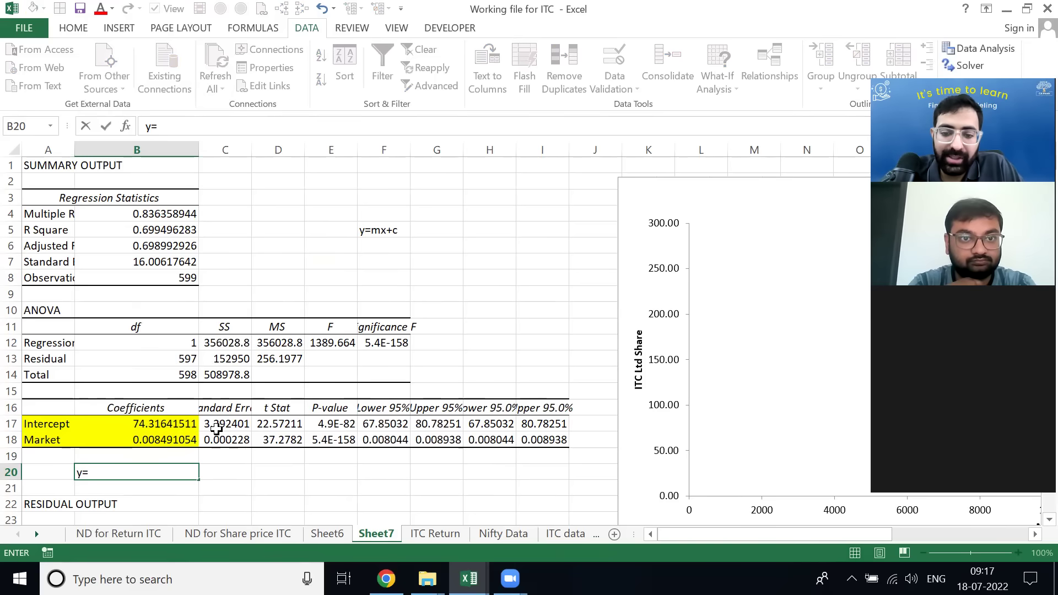
type("=0.0084")
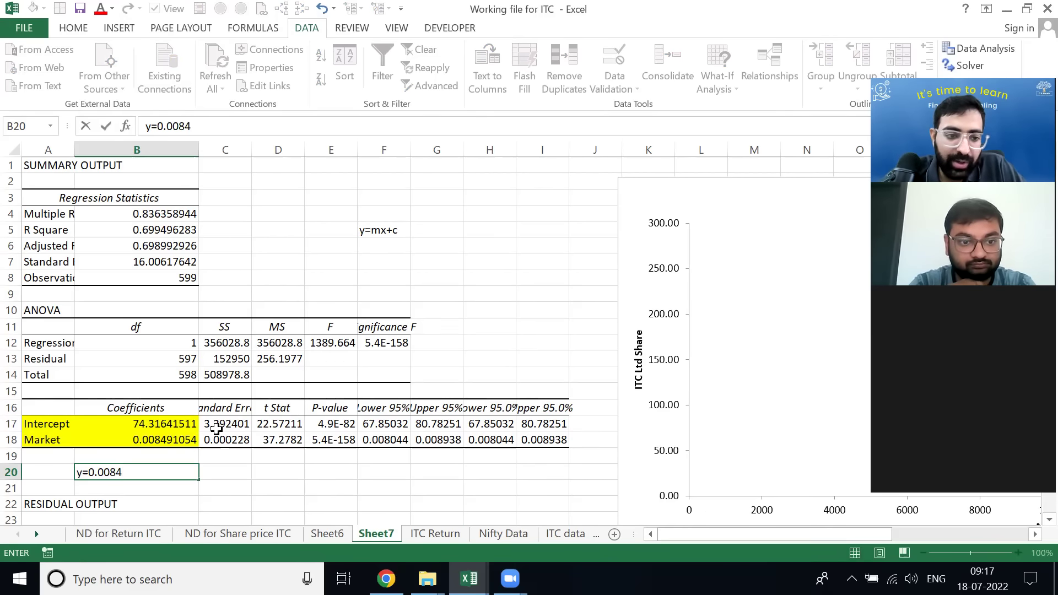
type("91054+74.3164")
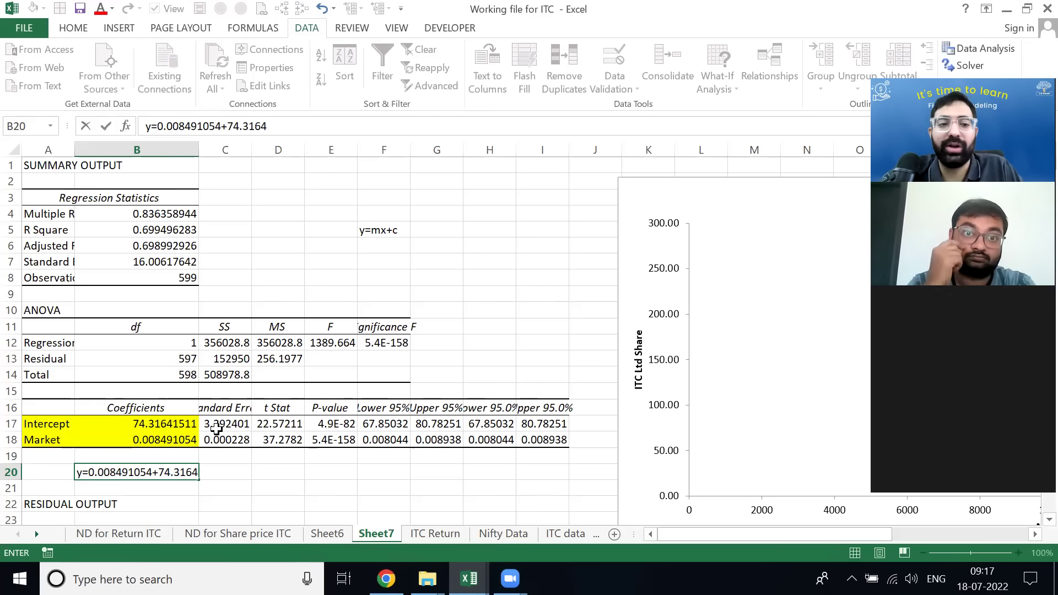
key("Return")
- Insert the variable X after the slope in B20 so the equation reads y=0.008491054X+74.3164
key("Up")
key("F2")
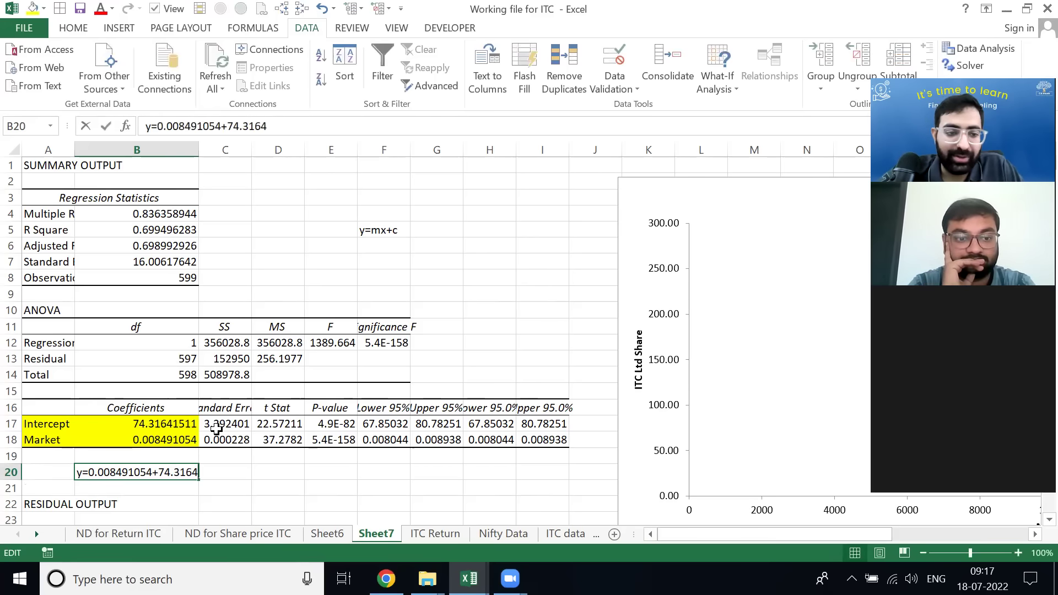
key("Left")
type("X")
key("Return")
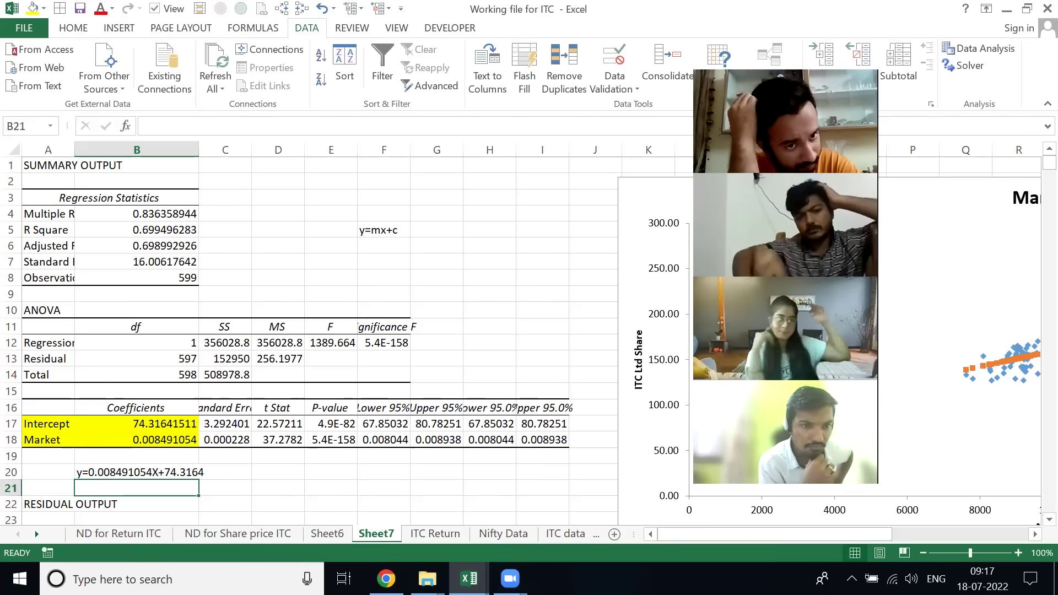
left_click_drag(102, 443, 52, 424)
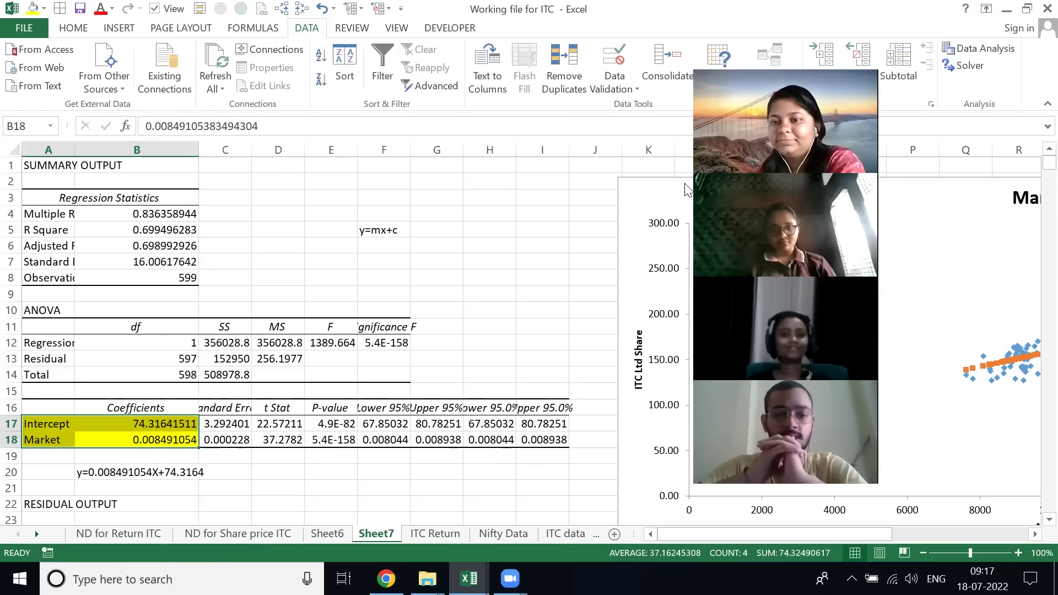
left_click(157, 456)
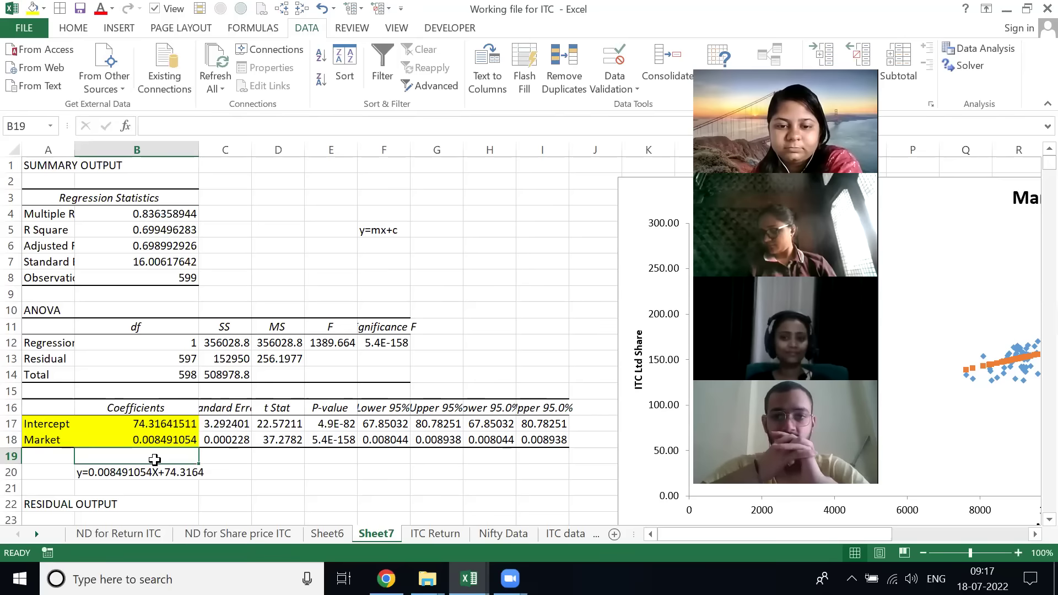
key("Up")
key("shift+Left")
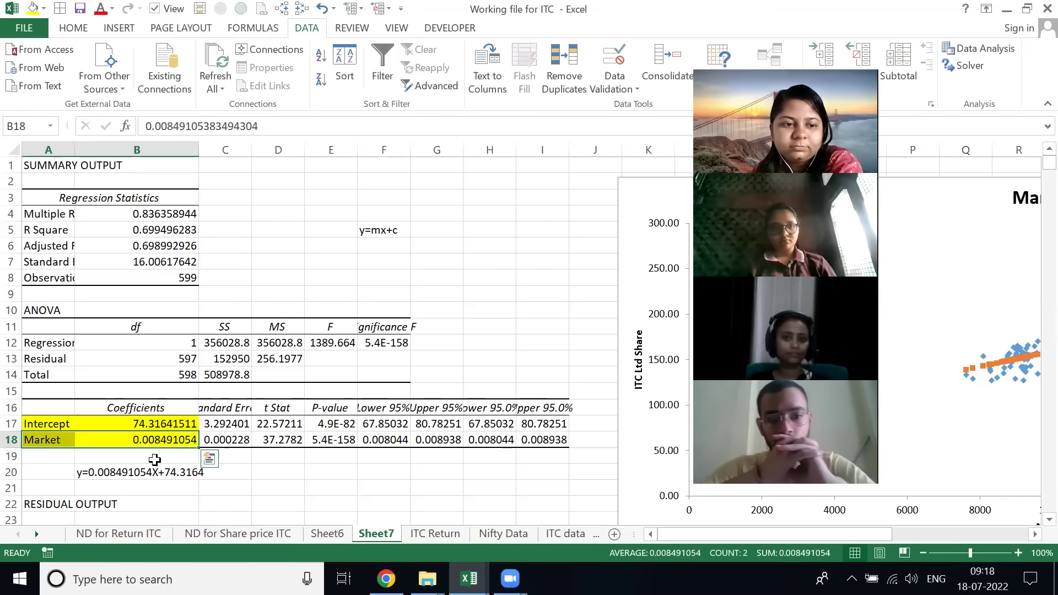
key("shift+Right")
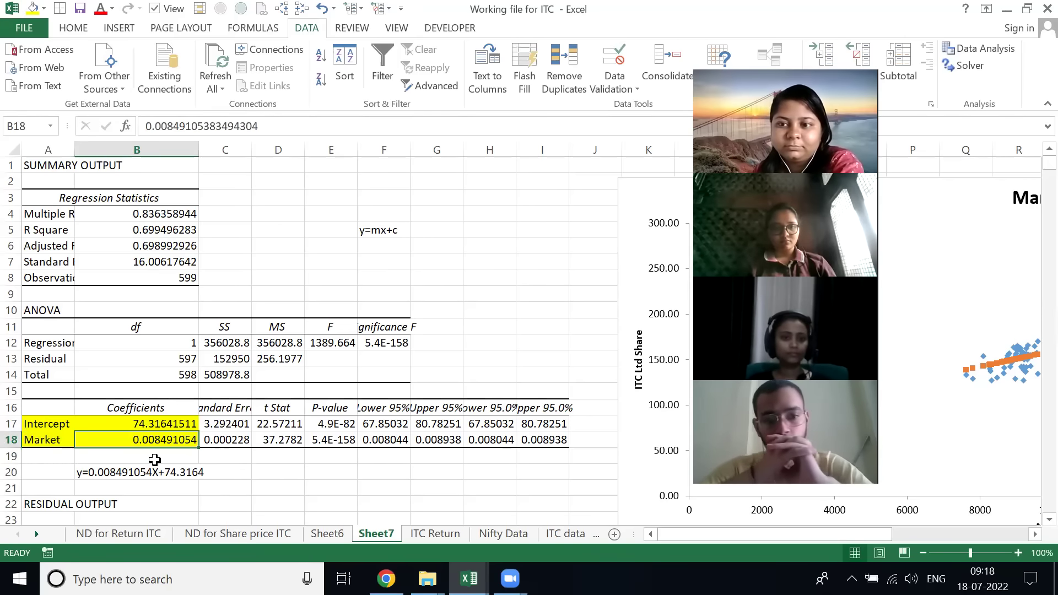
- Calculate the Market coefficient times 100 in cell B19 with =B18*100, and clear the cell
left_click(154, 459)
type("=")
key("Up")
type("*1")
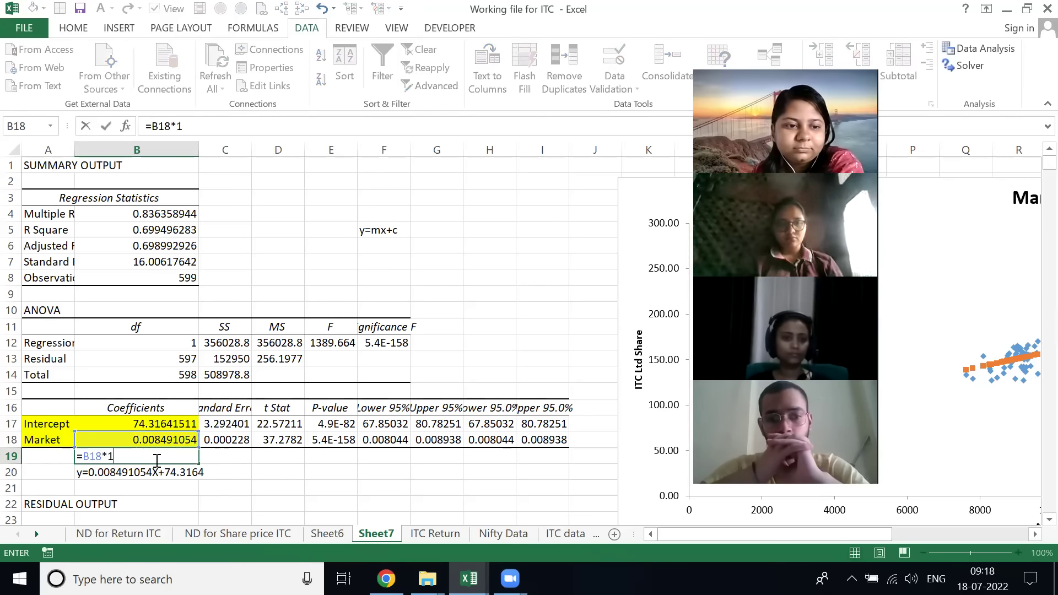
type("00")
key("ctrl+Return")
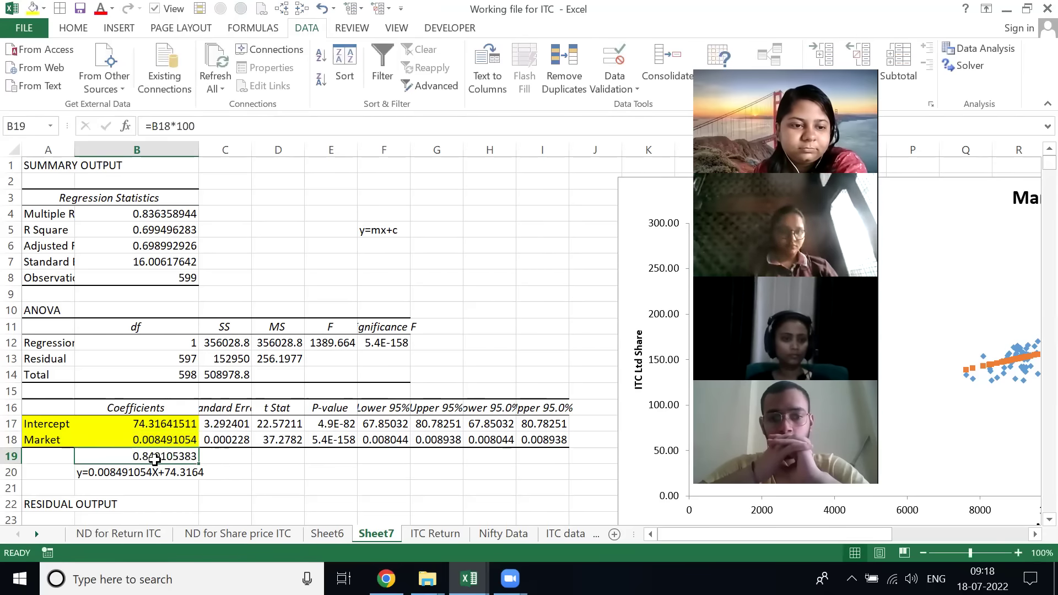
key("Delete")
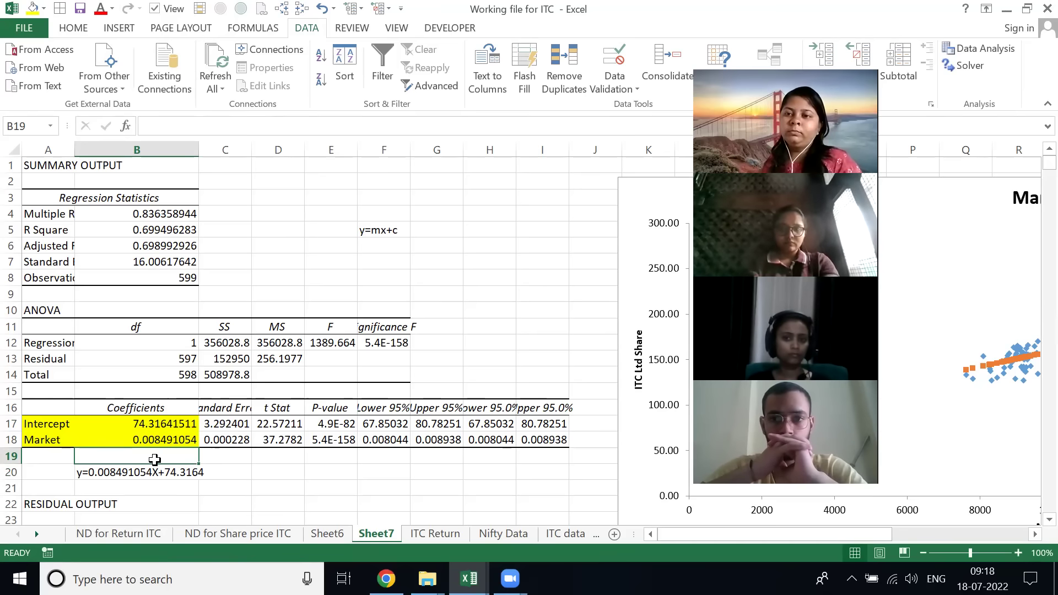
- Examine the predicted ITC Ltd Share column in the residual output below the equation and return to the summary
key("Down")
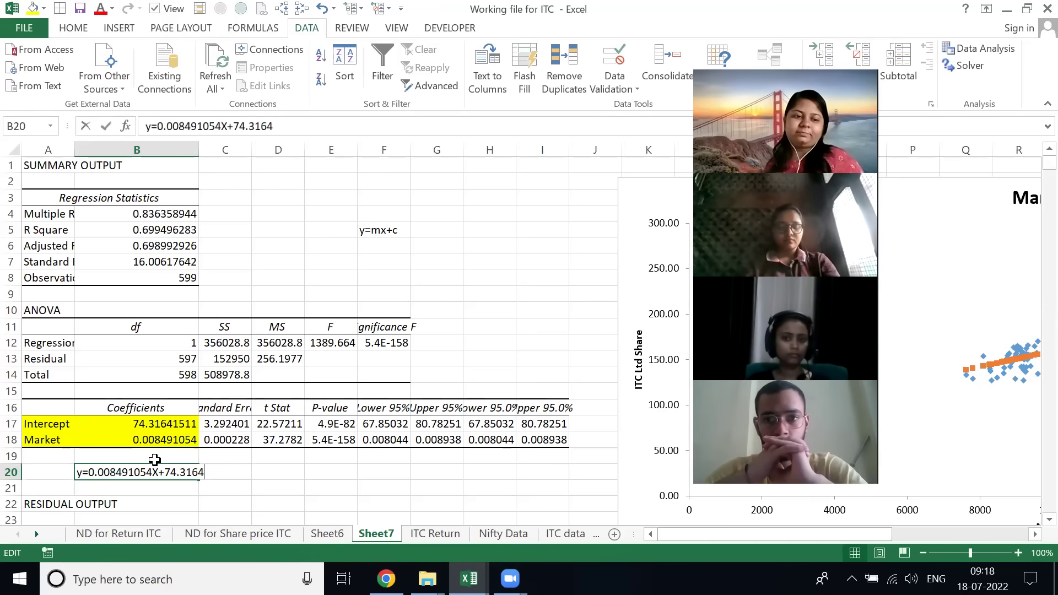
key("Down")
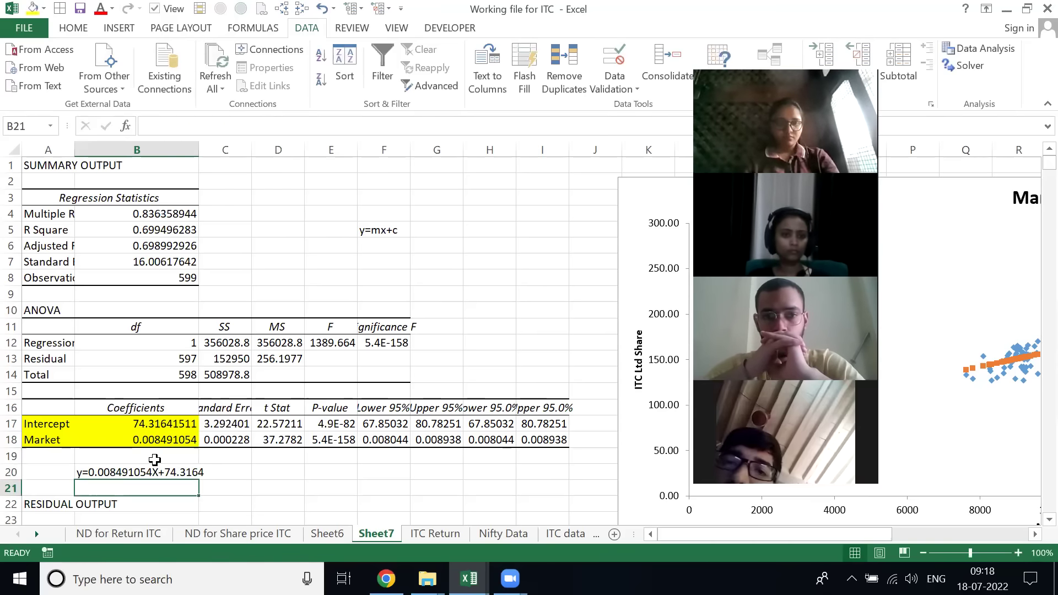
key("Down")
key("Down")
key("Down")
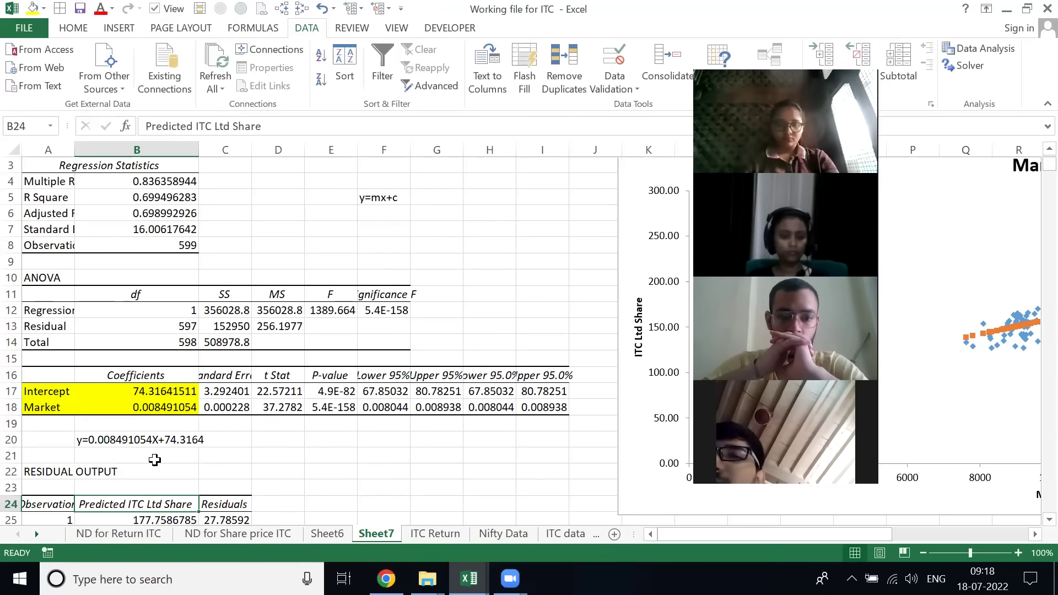
key("Down")
key("Down")
key("Up")
key("Up")
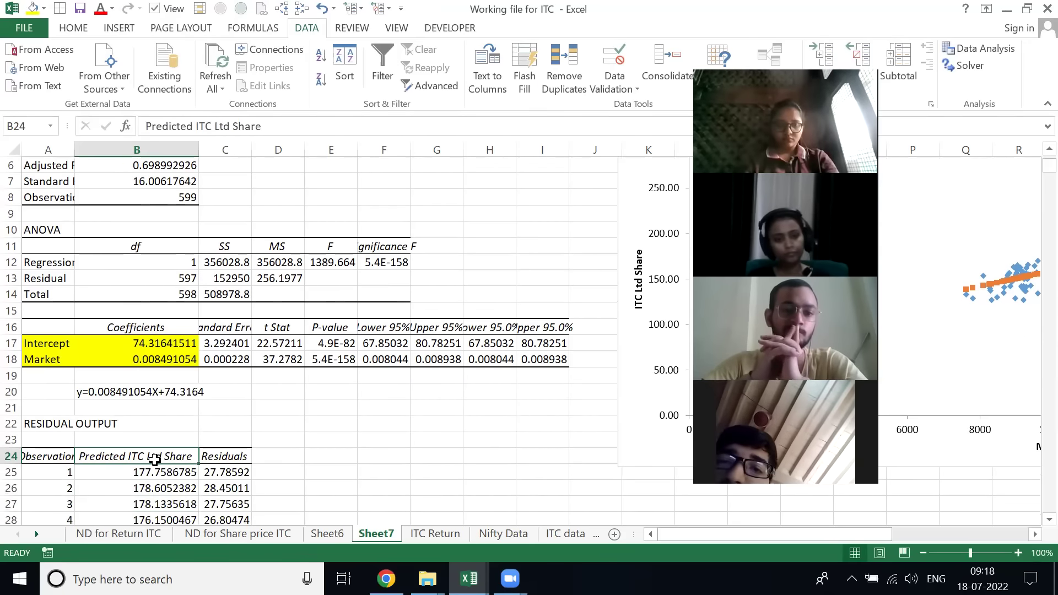
key("ctrl+shift+Down")
key("Right")
key("Up")
key("Up")
key("Up")
key("Up")
key("Up")
key("ctrl+Up")
key("ctrl+Up")
key("ctrl+Up")
key("ctrl+Up")
key("ctrl+Up")
key("Down")
key("Down")
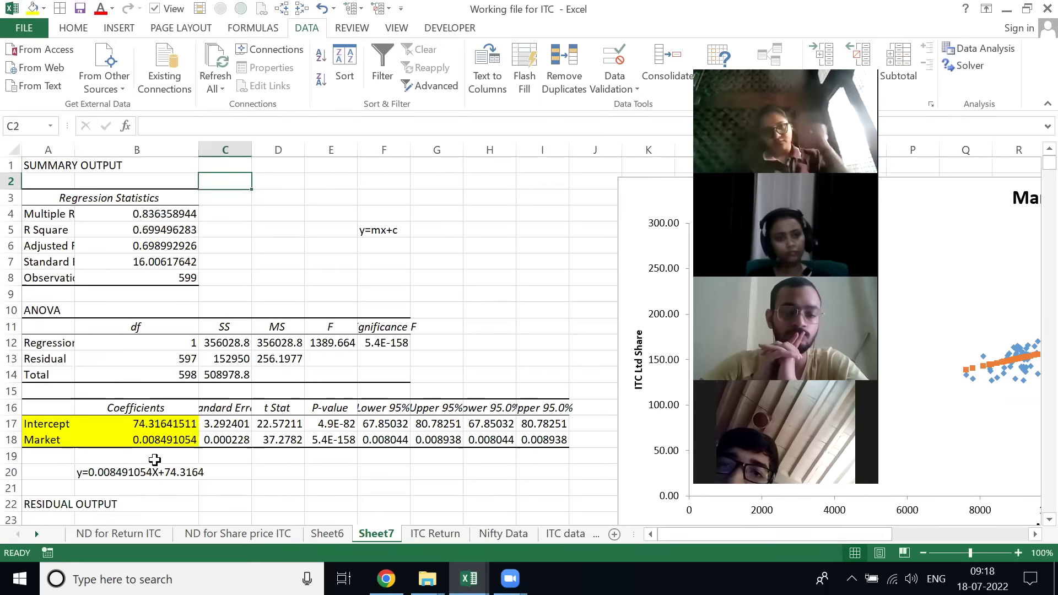
- Inspect the full-precision Intercept and Market coefficients in cells B17 and B18
key("Left")
key("Down")
key("Down")
key("Down")
key("Down")
key("Down")
key("Down")
key("Down")
key("Down")
key("Down")
key("Down")
key("Down")
key("Down")
key("Down")
key("Down")
key("Down")
key("Down")
key("Down")
key("Down")
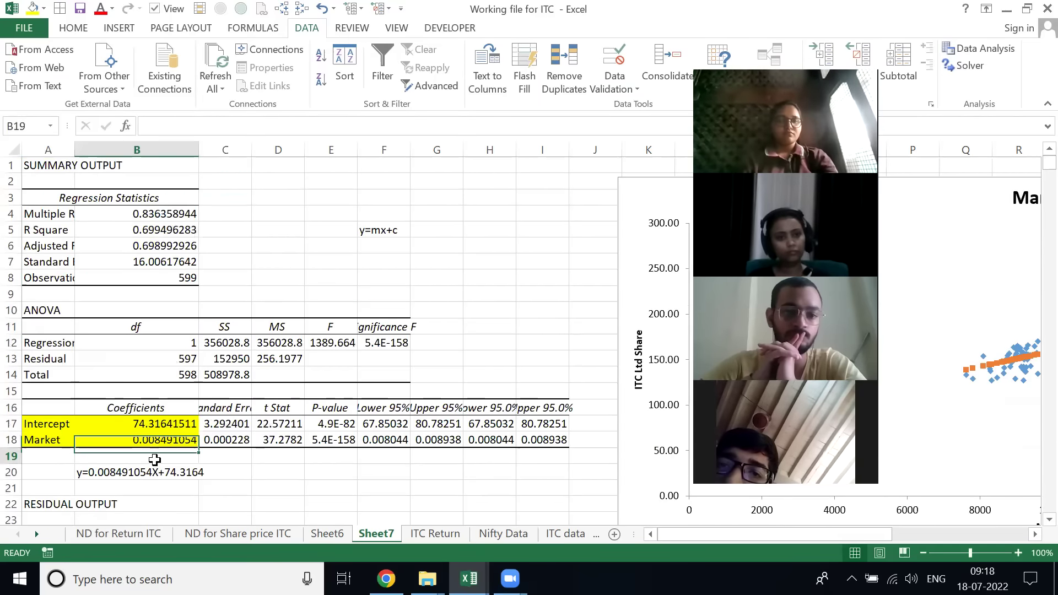
key("Up")
key("F2")
key("Escape")
key("Up")
key("Up")
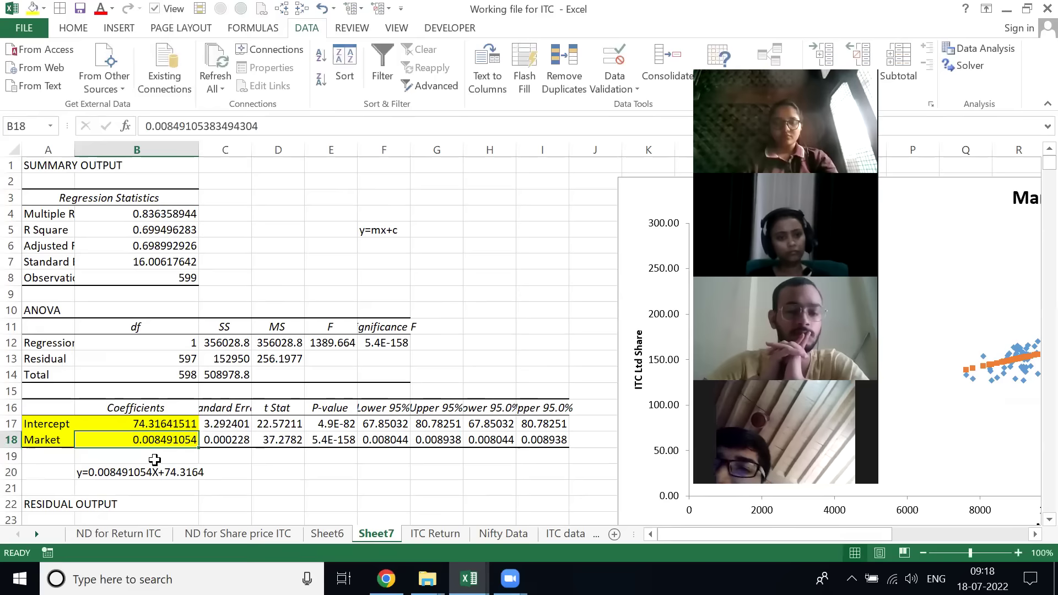
key("Up")
key("F2")
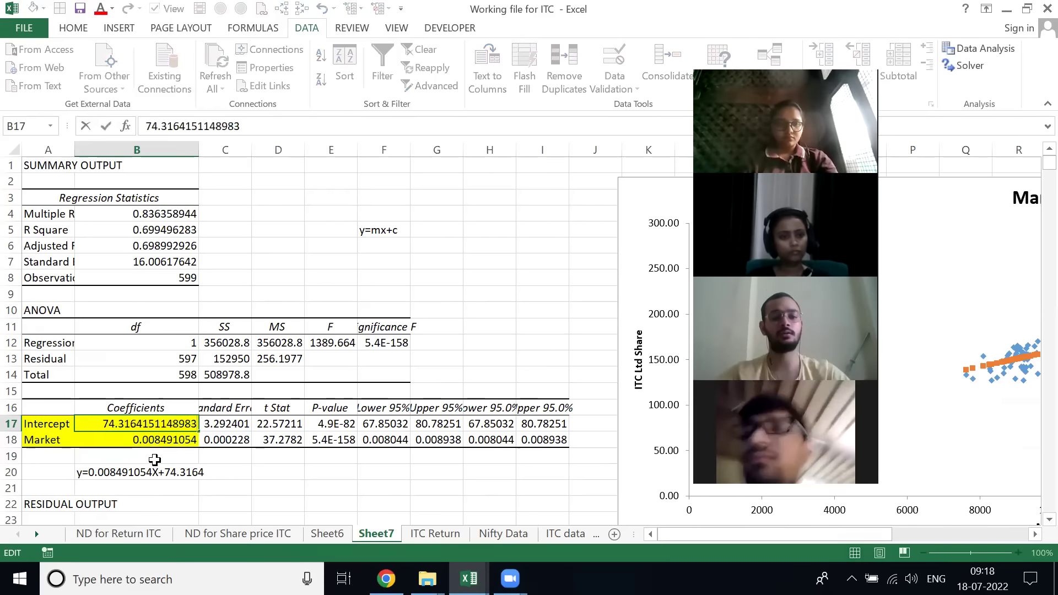
key("Return")
key("ctrl+Page_Down")
key("ctrl+Page_Up")
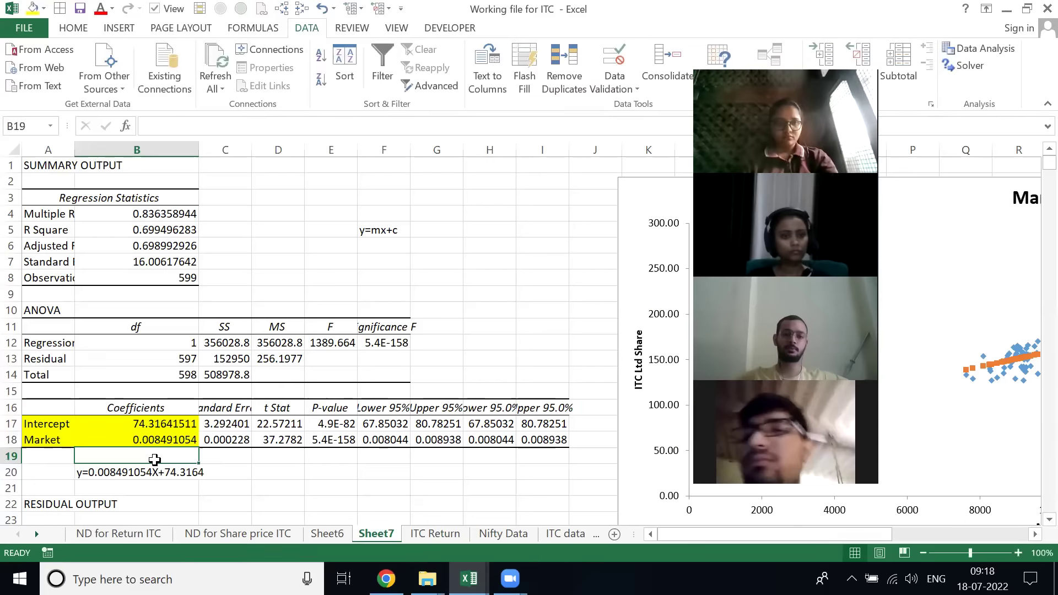
key("F2")
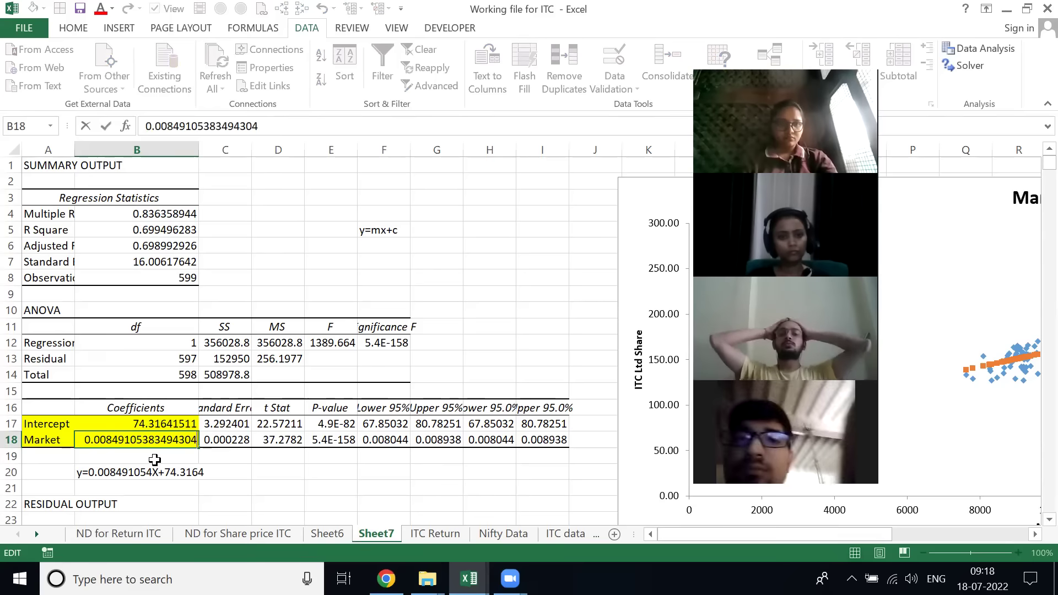
key("shift+Home")
key("Return")
- Copy the regression equation text from cell B20
key("Down")
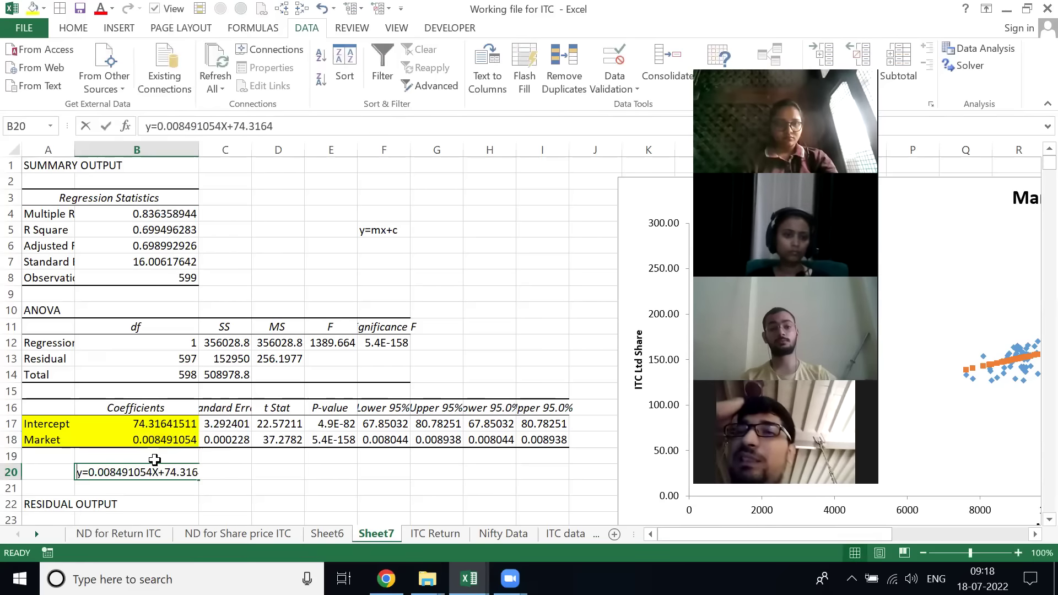
key("F2")
key("shift+Home")
key("ctrl+c")
key("Escape")
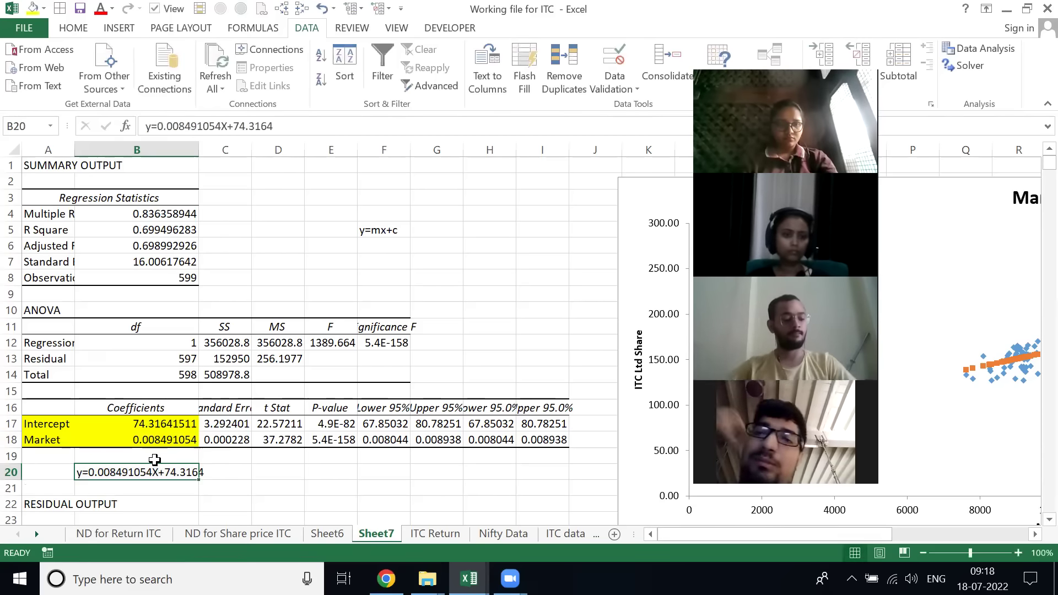
- Paste the equation into cell N3 of the ITC Return sheet, leaving only 0.008491054X+74.3164
key("ctrl+Page_Down")
key("ctrl+Up")
key("ctrl+Right")
key("Right")
key("Right")
key("Right")
key("Right")
key("Right")
key("Right")
key("Right")
key("Right")
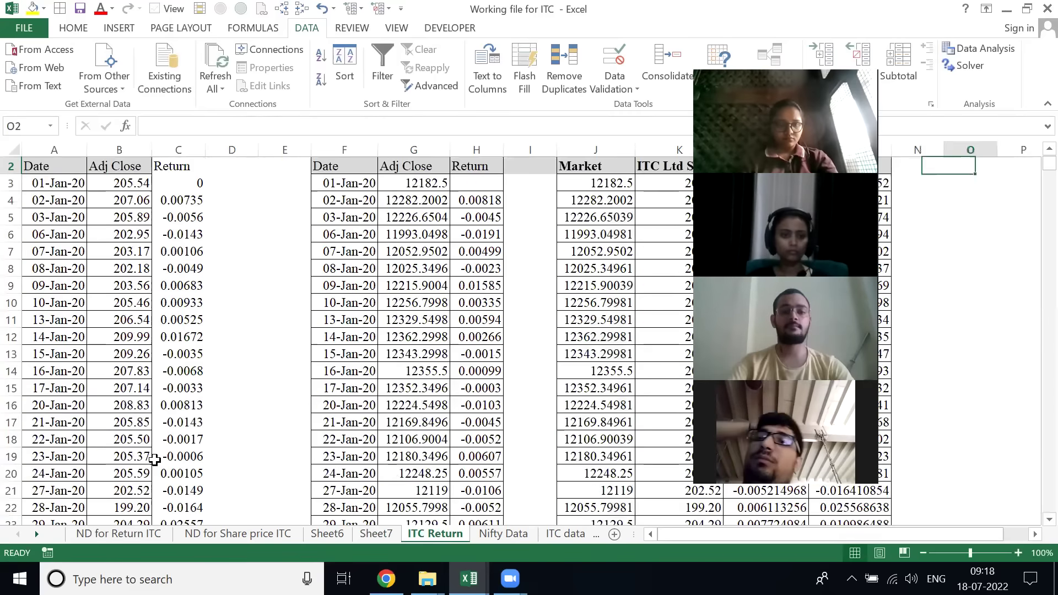
key("Right")
key("Down")
key("Left")
key("Left")
key("Left")
key("Left")
key("Left")
key("Left")
key("Left")
key("Left")
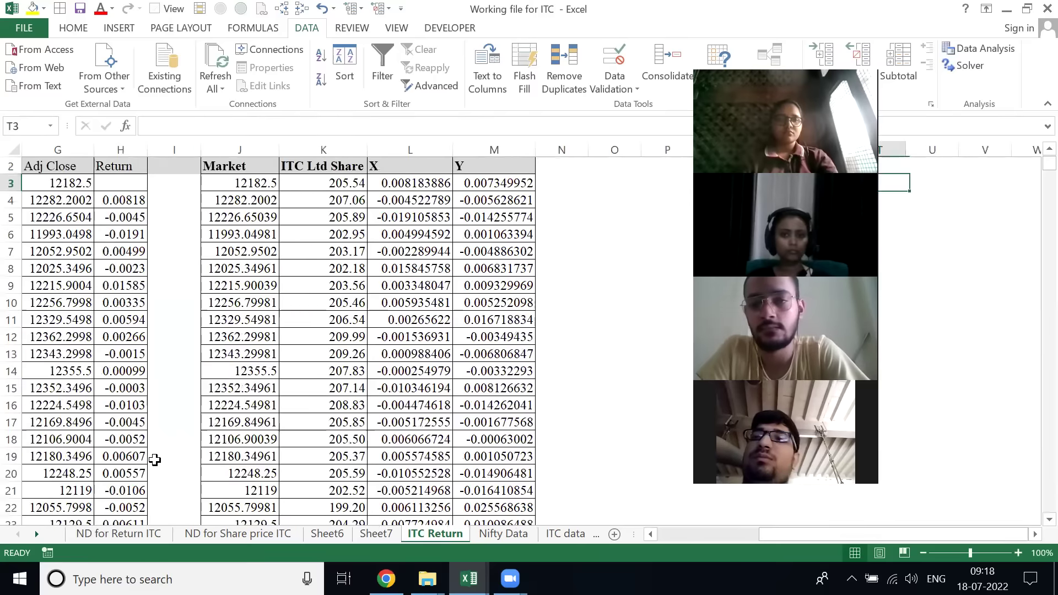
key("F2")
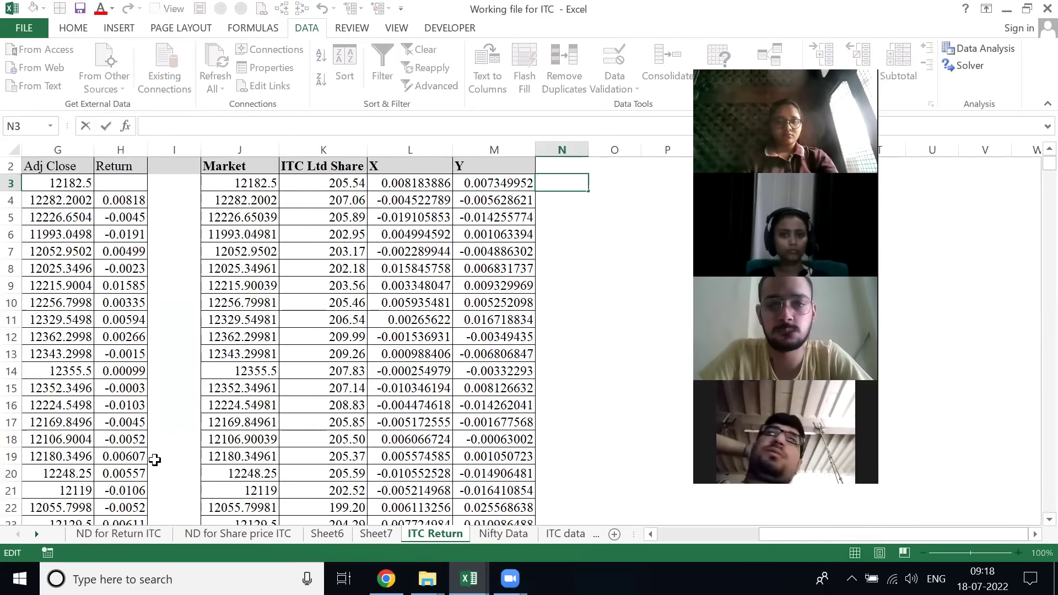
key("ctrl+v")
key("Delete")
key("BackSpace")
key("Return")
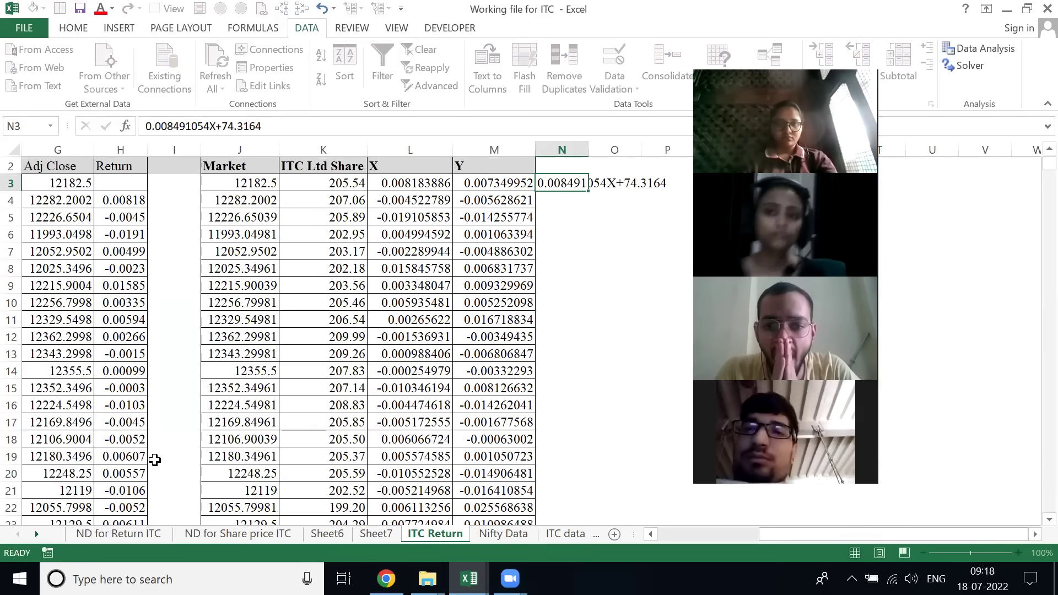
key("Up")
key("Up")
type("Pre")
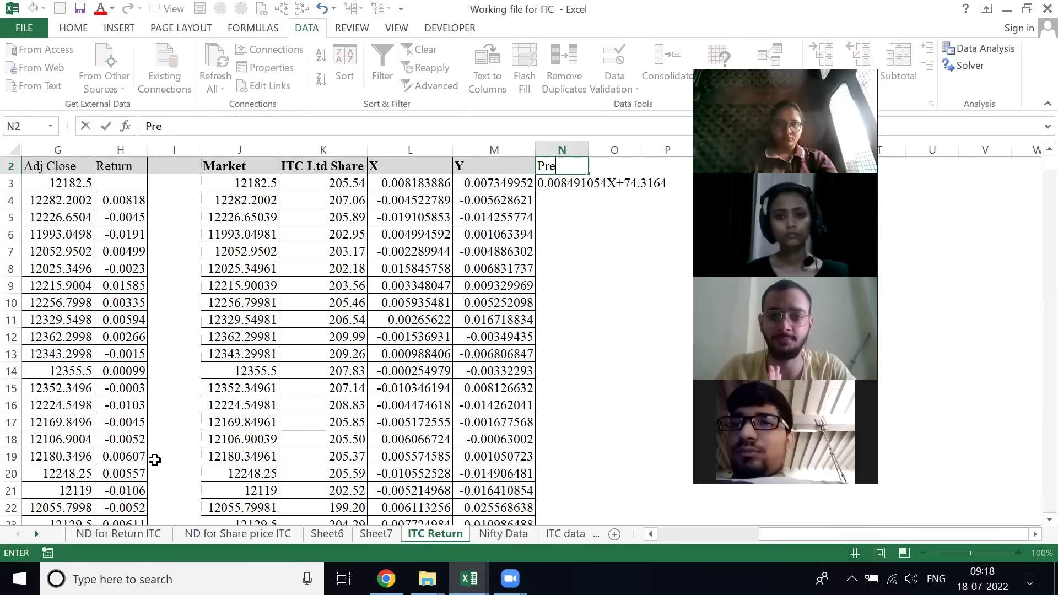
type("dec")
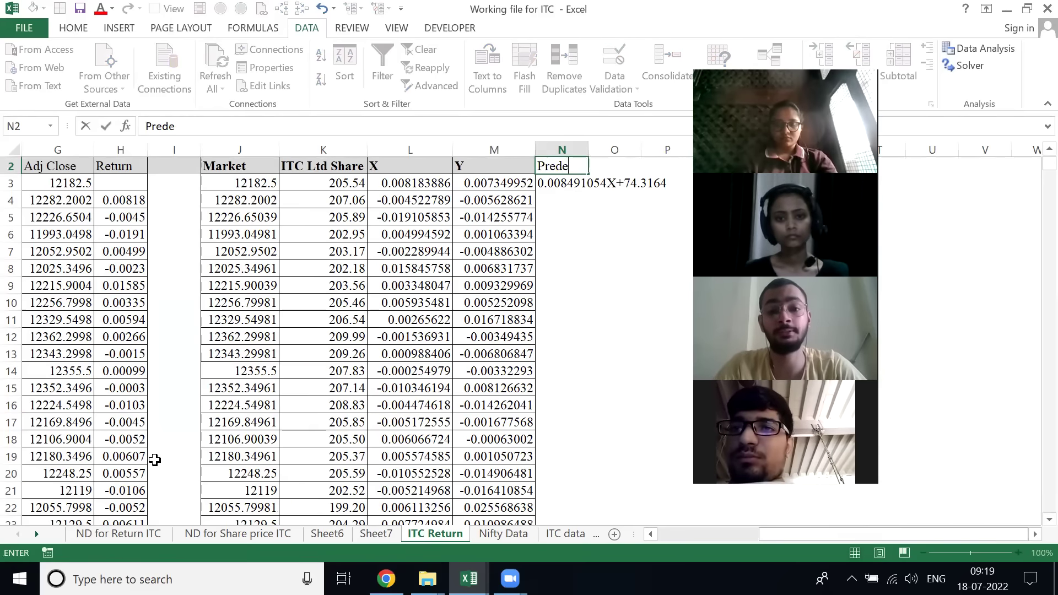
key("Escape")
- Reuse the heading in Sheet7 cell B24 to enter Predicted ITC Ltd Share in N2 of the ITC Return sheet
key("ctrl+Page_Up")
key("Down")
key("Down")
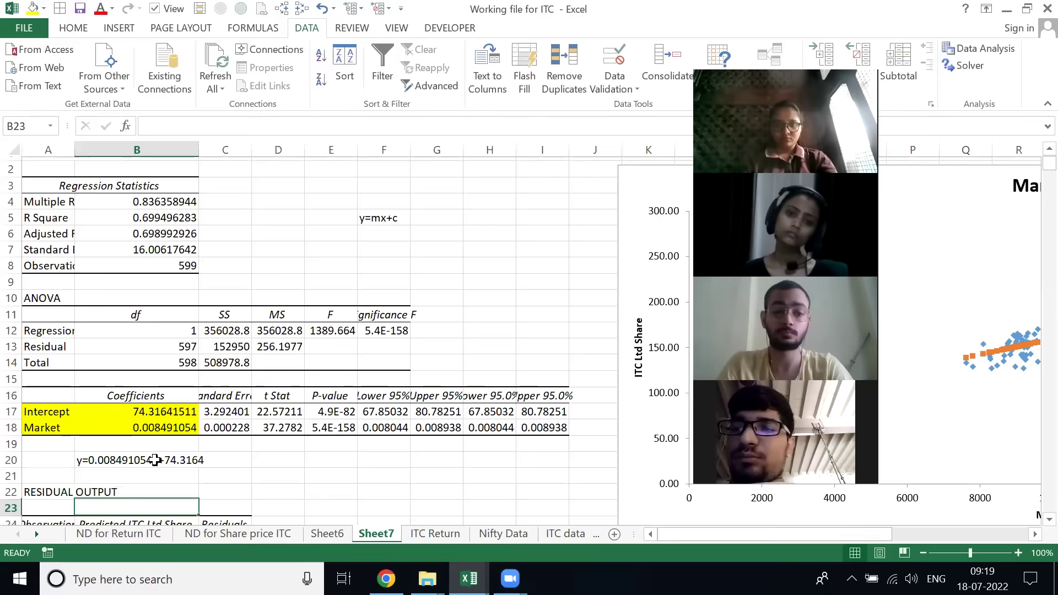
key("Down")
key("F2")
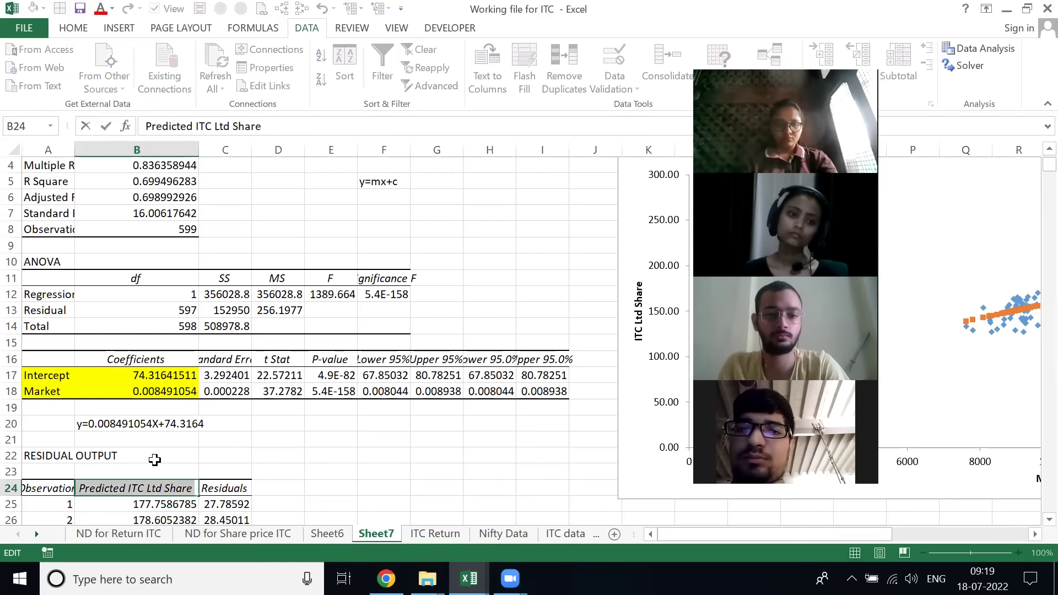
key("Return")
key("ctrl+Page_Down")
key("F2")
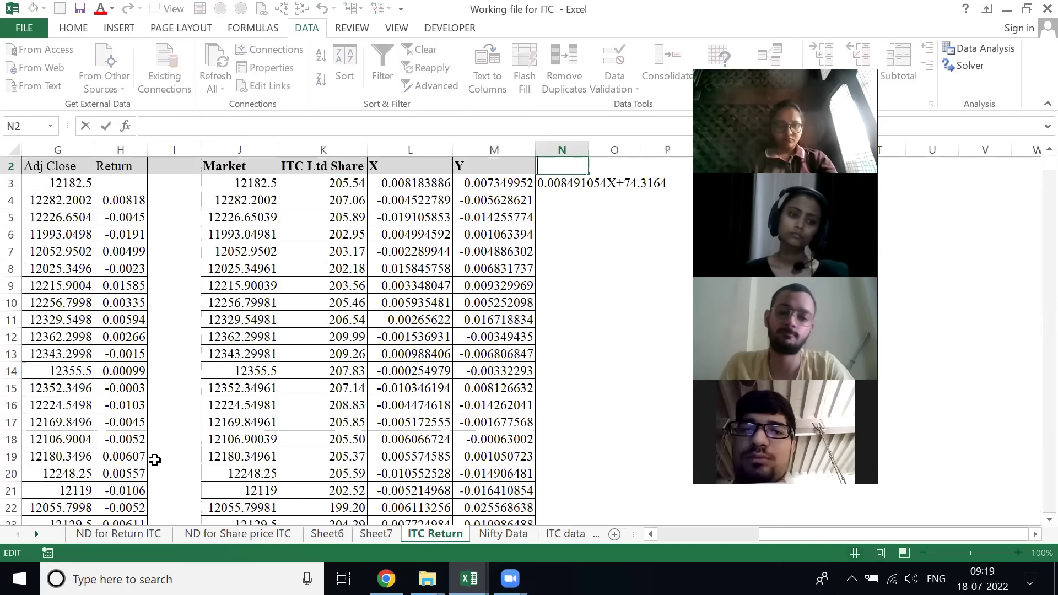
type("Predicted ITC Ltd Share")
key("Return")
key("Up")
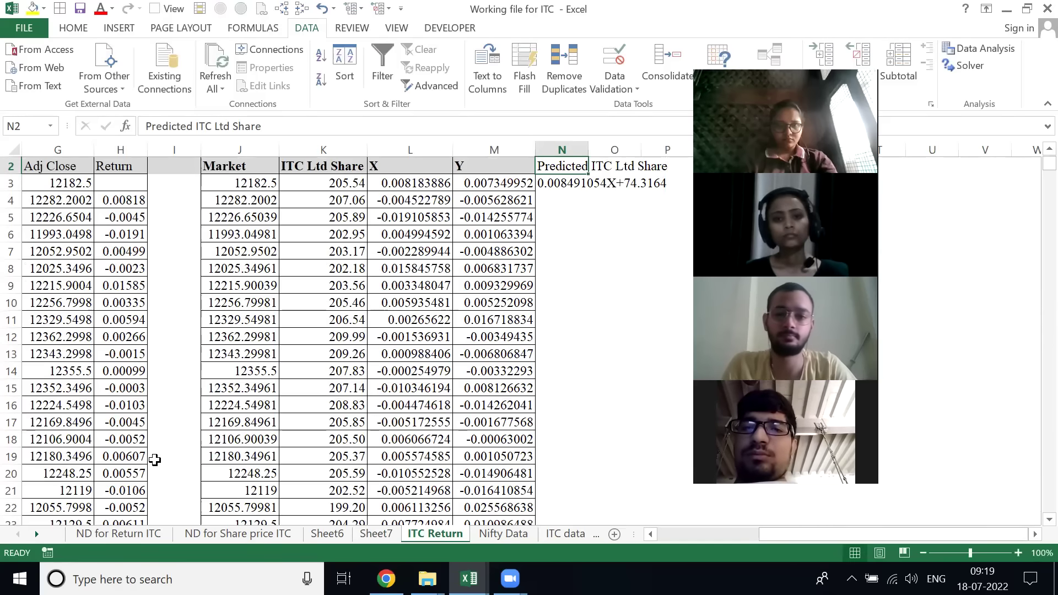
- Autofit the width of column N to its Predicted ITC Ltd Share heading
key("alt+h")
key("o")
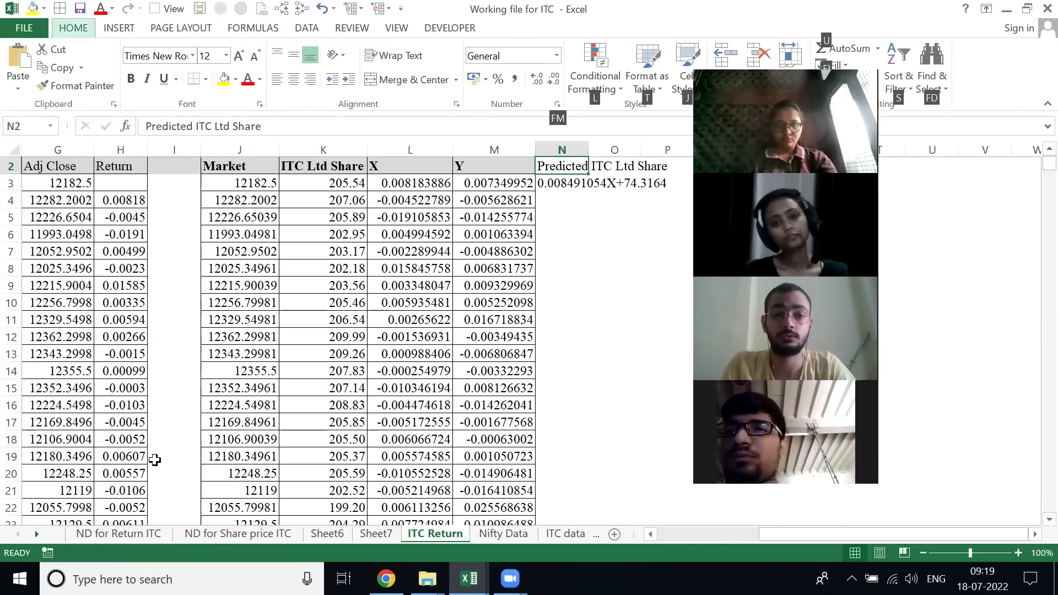
key("i")
- Replace the X in the equation text in cell N3 with the multiplication sign *
key("Down")
key("F2")
key("Left")
key("Left")
key("Left")
key("Left")
key("Left")
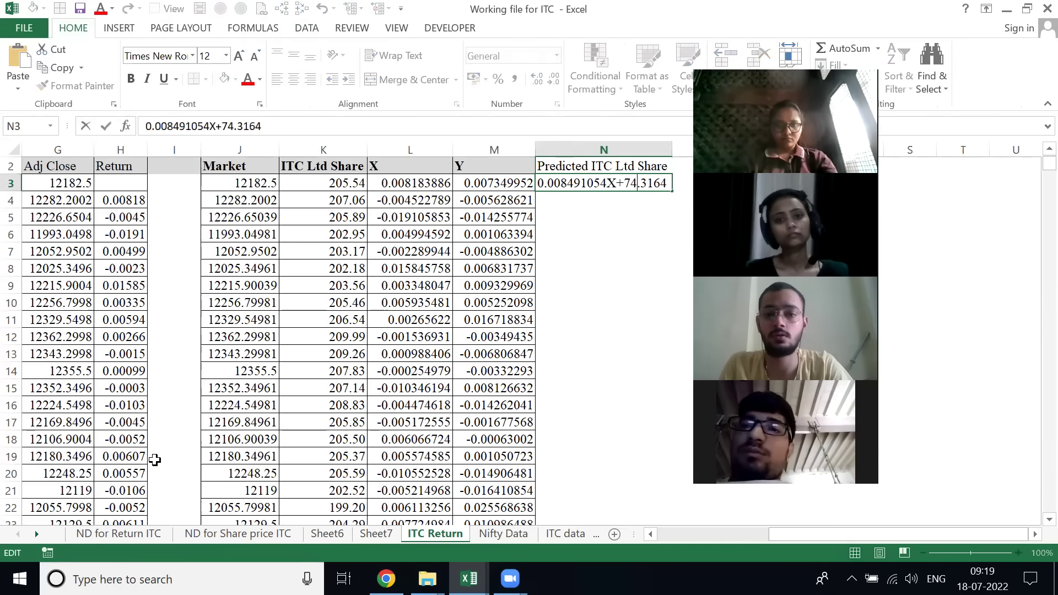
key("BackSpace")
type("*")
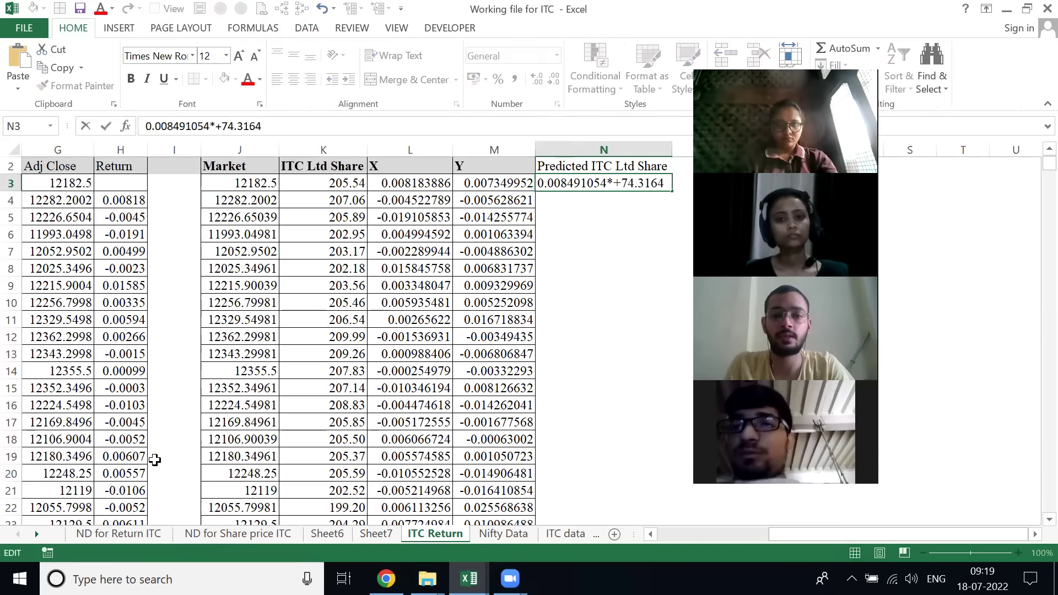
left_click(232, 186)
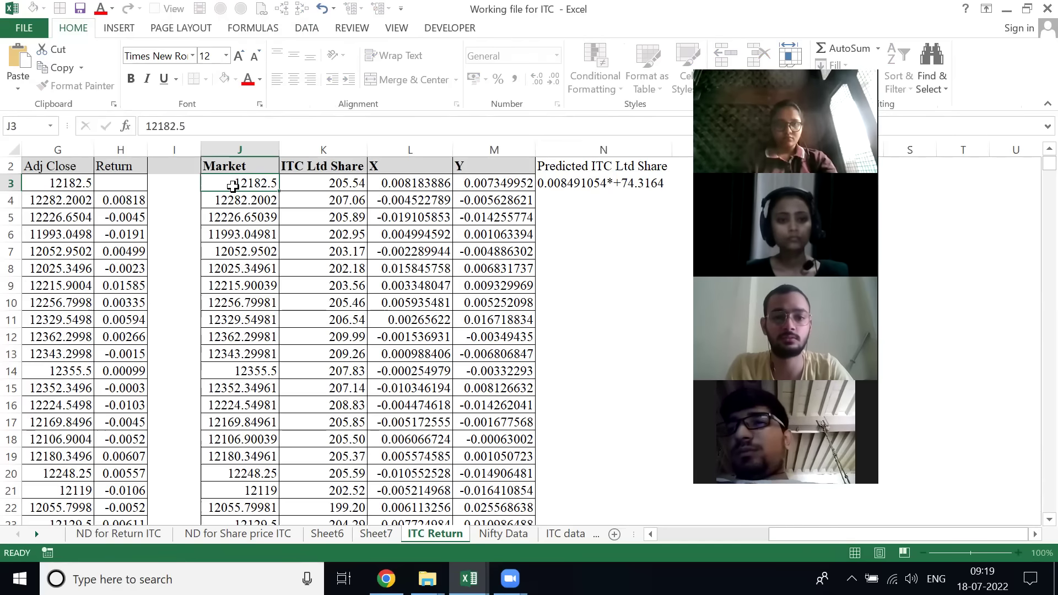
- Turn the text in N3 into the formula =0.008491054*J3+74.3164, using the Market value in J3
key("Right")
key("Right")
key("Right")
key("Right")
key("F2")
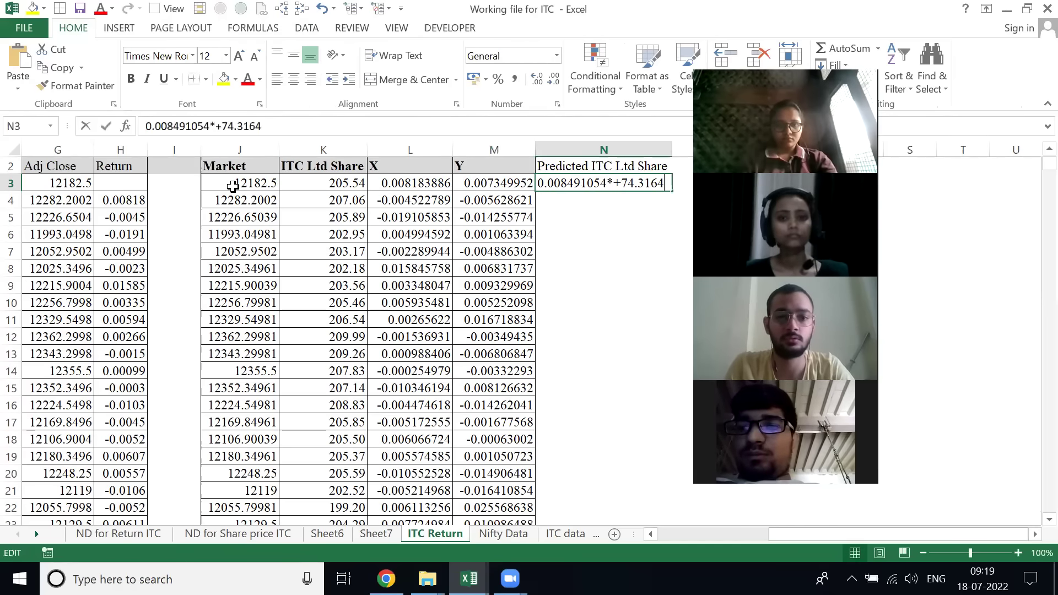
key("Home")
type("=")
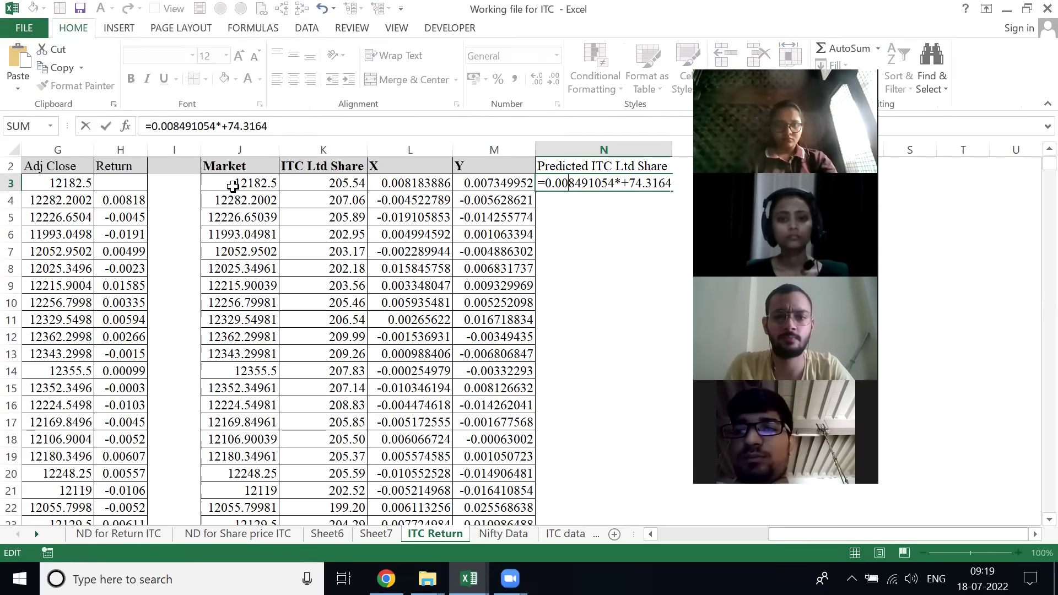
left_click(245, 182)
key("ctrl+Return")
- Fill the prediction formula from N3 down column N alongside the existing data rows
key("Left")
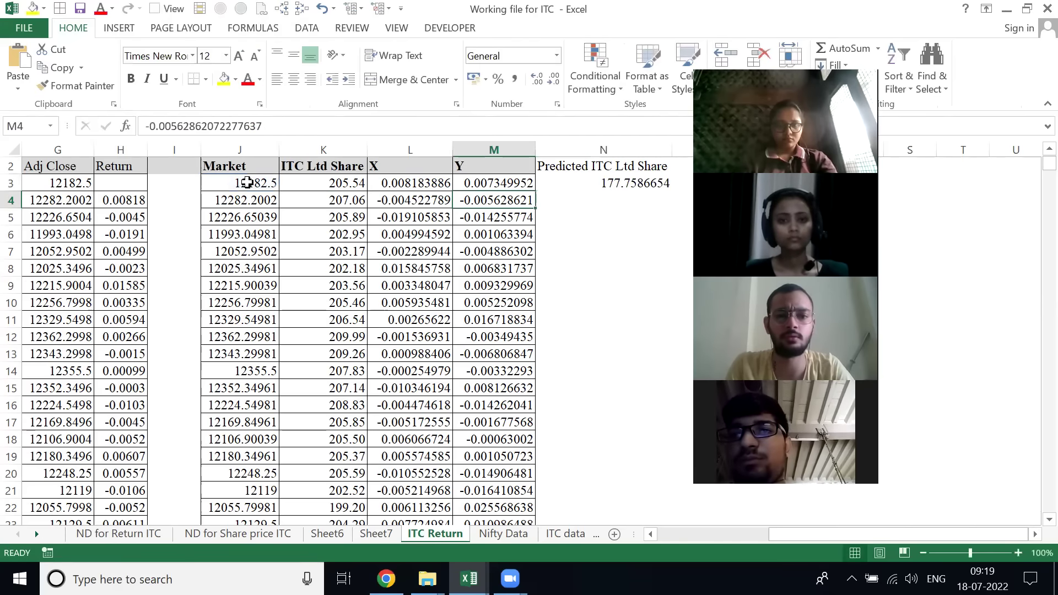
key("ctrl+Down")
key("Right")
key("ctrl+shift+Up")
key("ctrl+d")
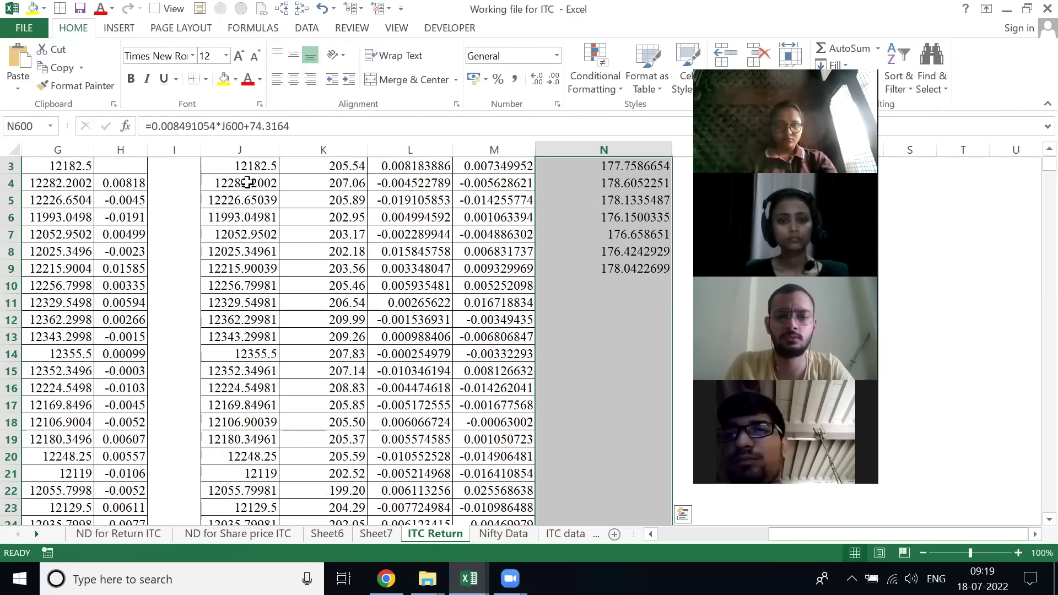
- Check the filled prediction formulas in N3 and N4 and compare N3 with the actual ITC share price in K3
key("ctrl+Up")
key("ctrl+Up")
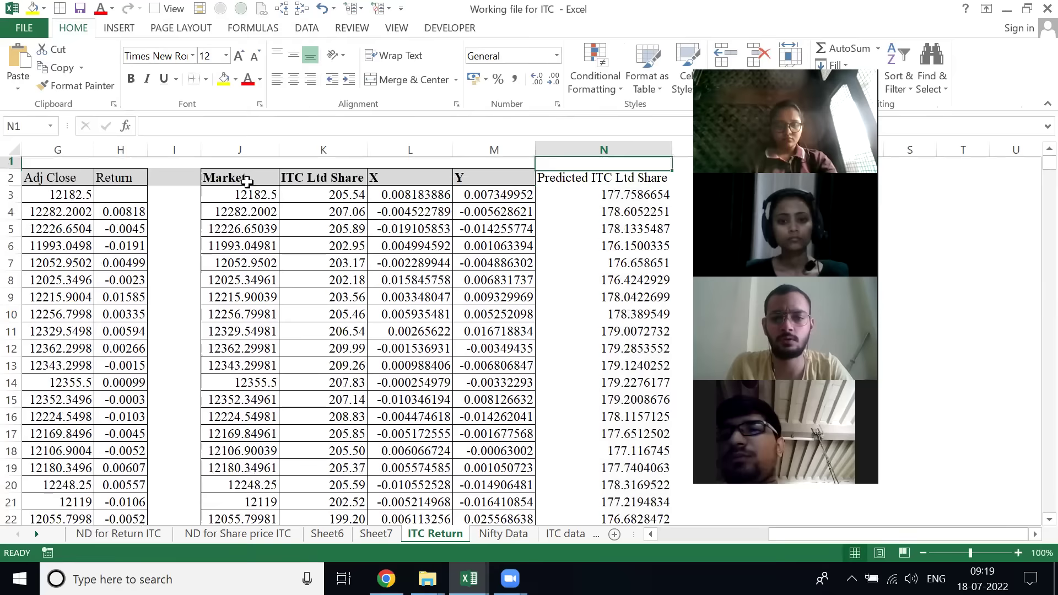
key("Down")
key("Down")
key("Down")
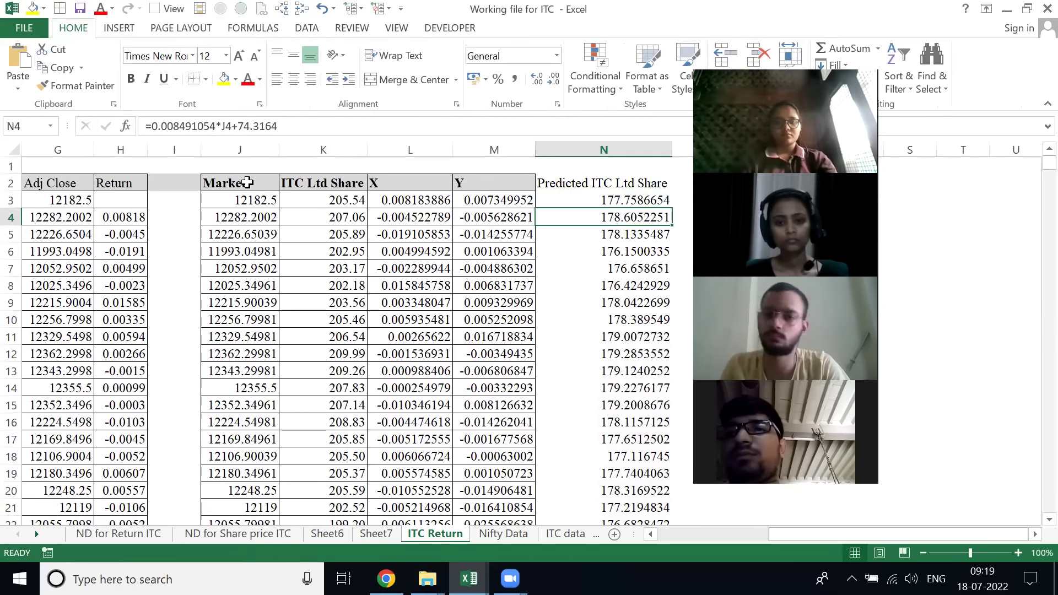
key("Up")
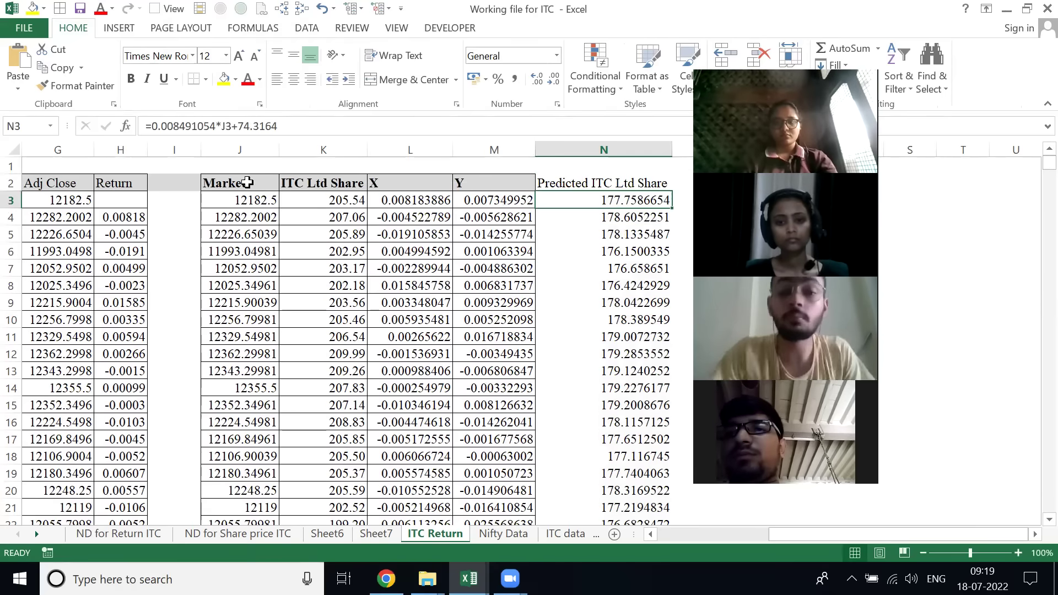
key("Left")
key("Left")
key("Left")
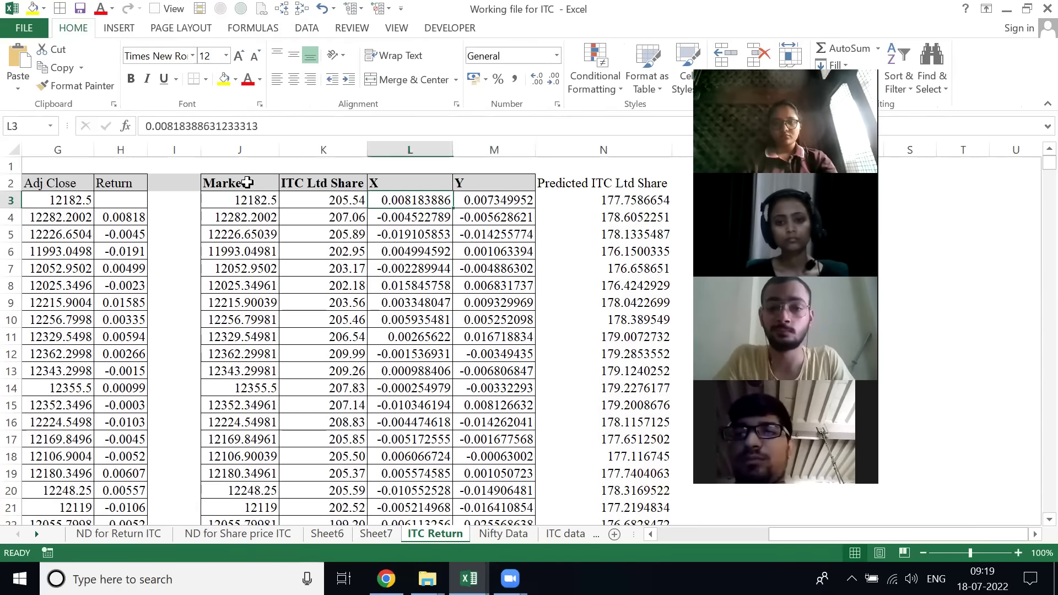
key("F2")
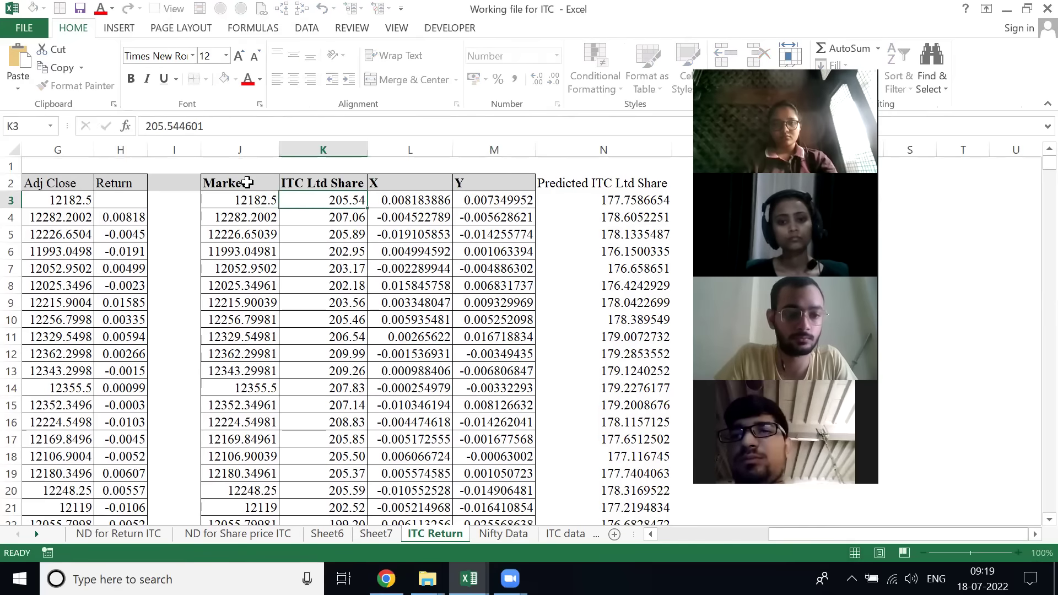
- Calculate the residual in O3 with the formula =K3-N3, subtracting the predicted ITC share price from the actual one
key("Tab")
key("Tab")
key("Tab")
key("Tab")
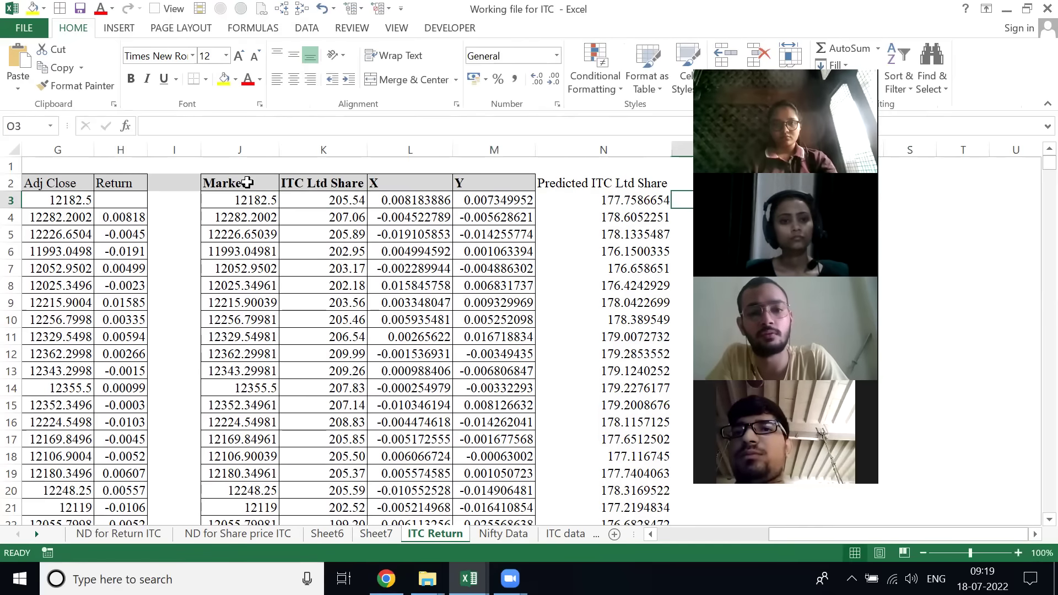
type("=")
key("Left")
key("Left")
key("Left")
key("Left")
type("-")
key("Left")
key("shift+Tab")
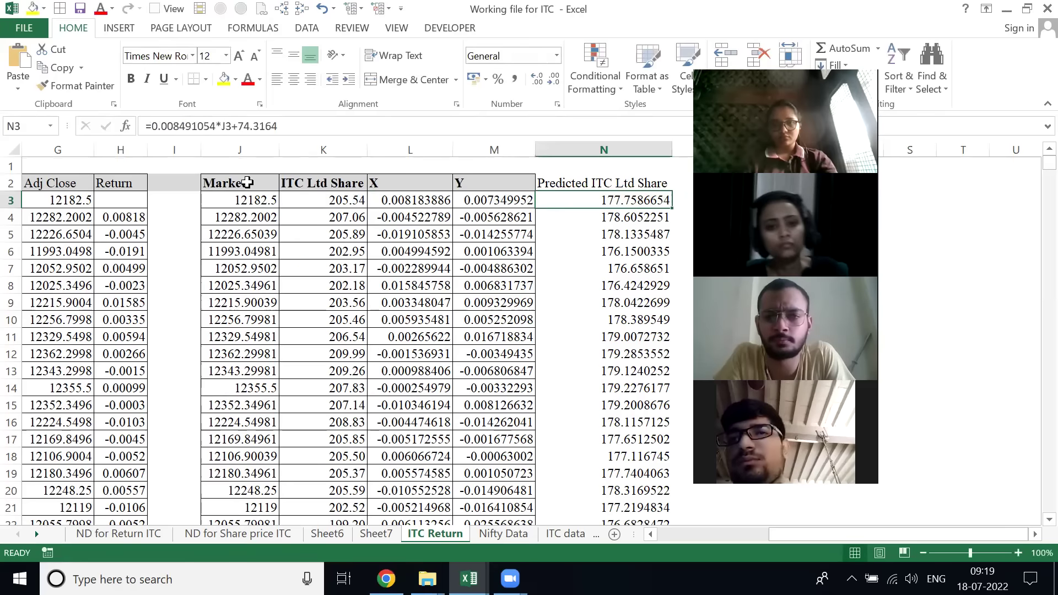
- Fill the residual formula from O3 down column O alongside the predicted prices
key("ctrl+Down")
key("Right")
key("ctrl+shift+Up")
key("ctrl+d")
key("ctrl+Up")
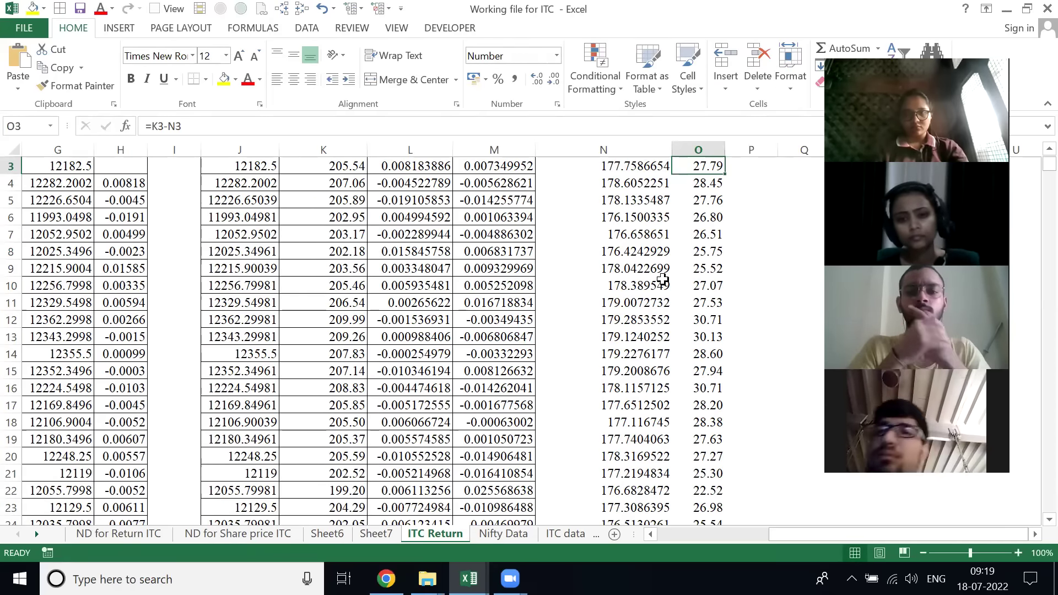
- Select the differences in column O from O3 to the end of the data to check their average and sum
key("Up")
key("Left")
key("Down")
key("Right")
key("shift+Down")
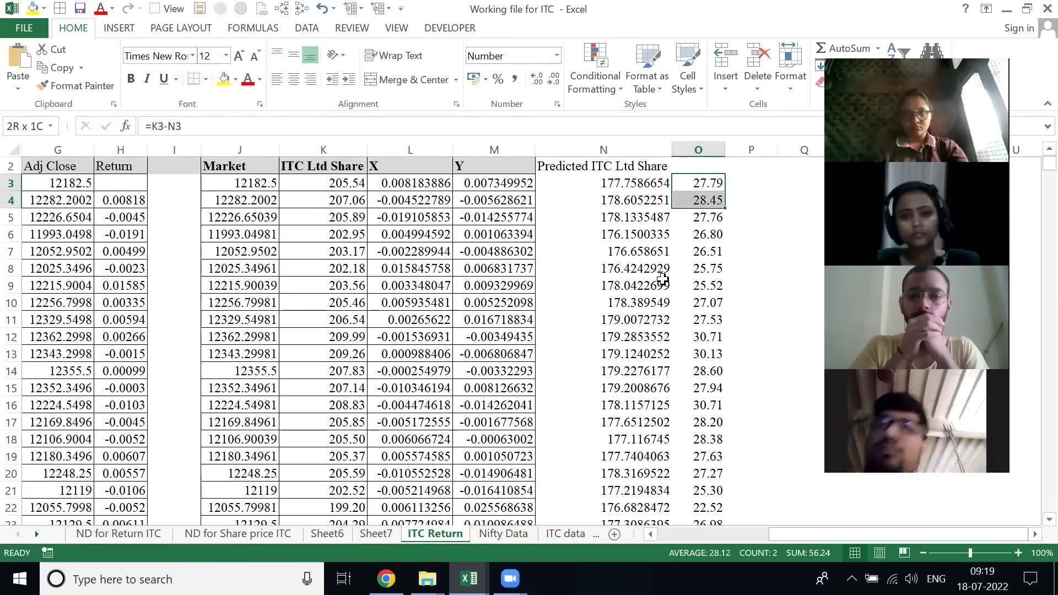
key("shift+Left")
key("shift+Right")
key("shift+Up")
key("ctrl+shift+Down")
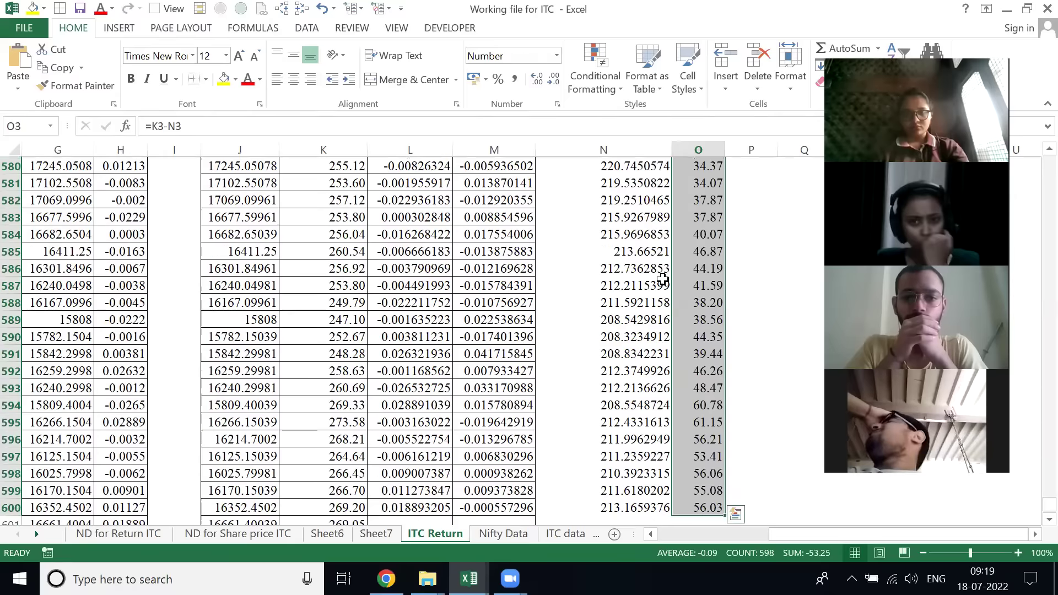
- Compare the calculated differences with the Residuals listed in the regression output on Sheet7
key("ctrl+Page_Up")
key("Down")
key("Down")
key("Right")
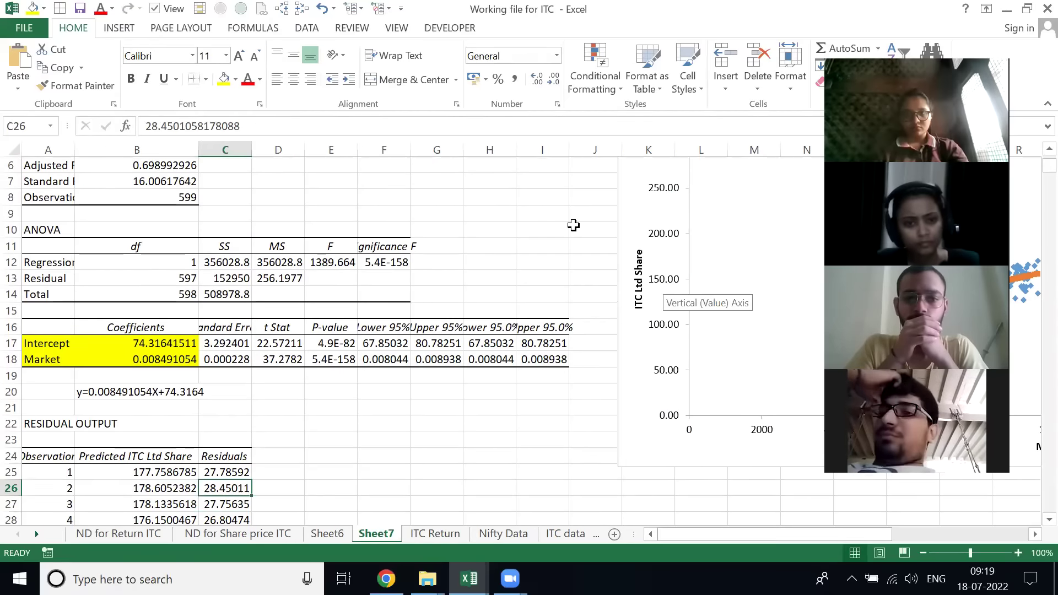
key("alt+Tab")
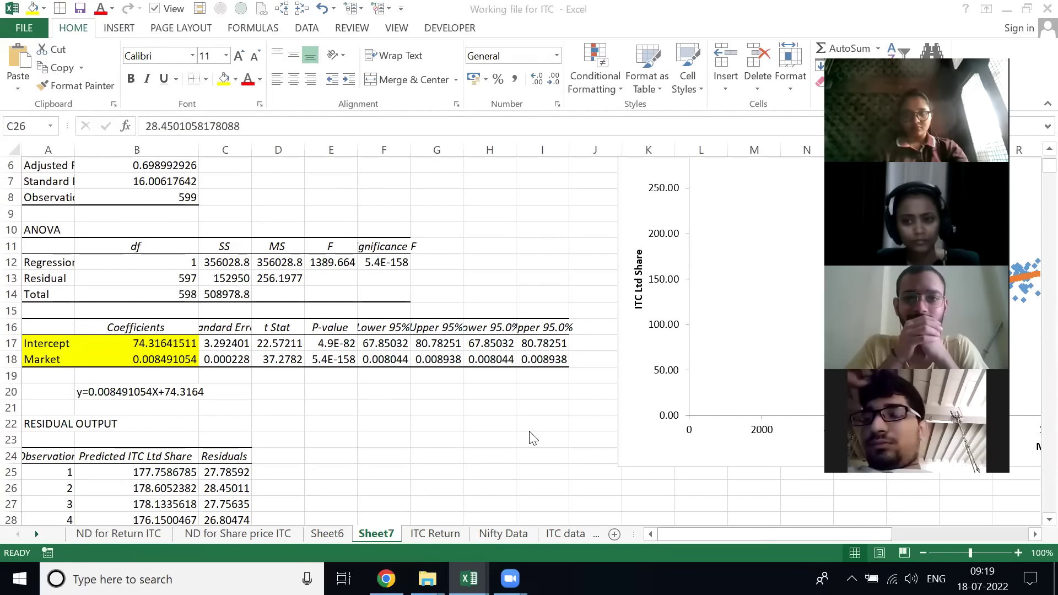
- Check the average and sum of the Residuals from C25 down, and review the first rows of the residual output
left_click(323, 447)
key("Down")
key("Up")
key("Up")
key("ctrl+shift+Down")
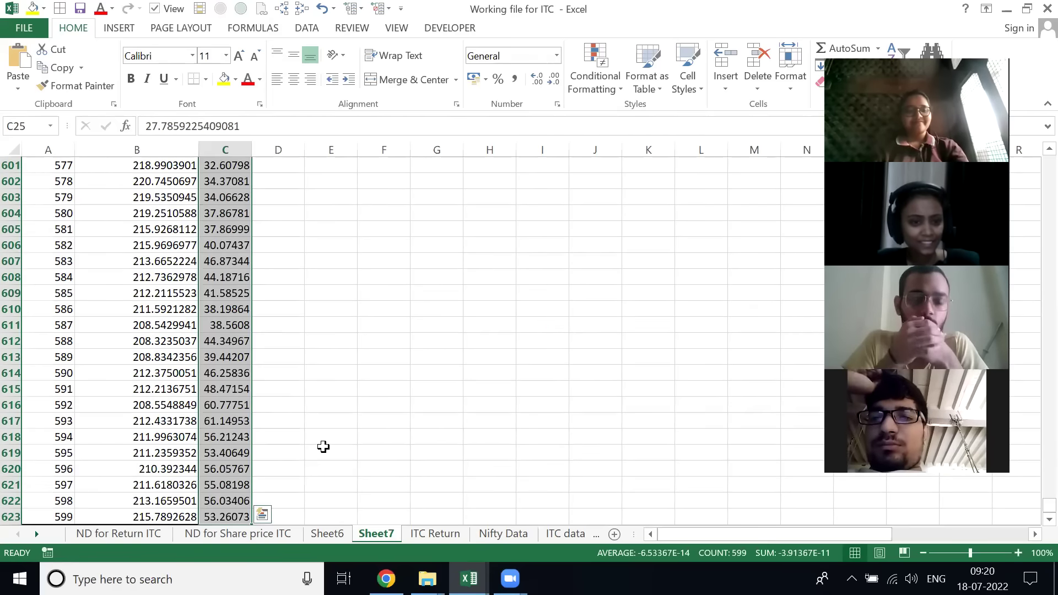
key("Up")
key("Up")
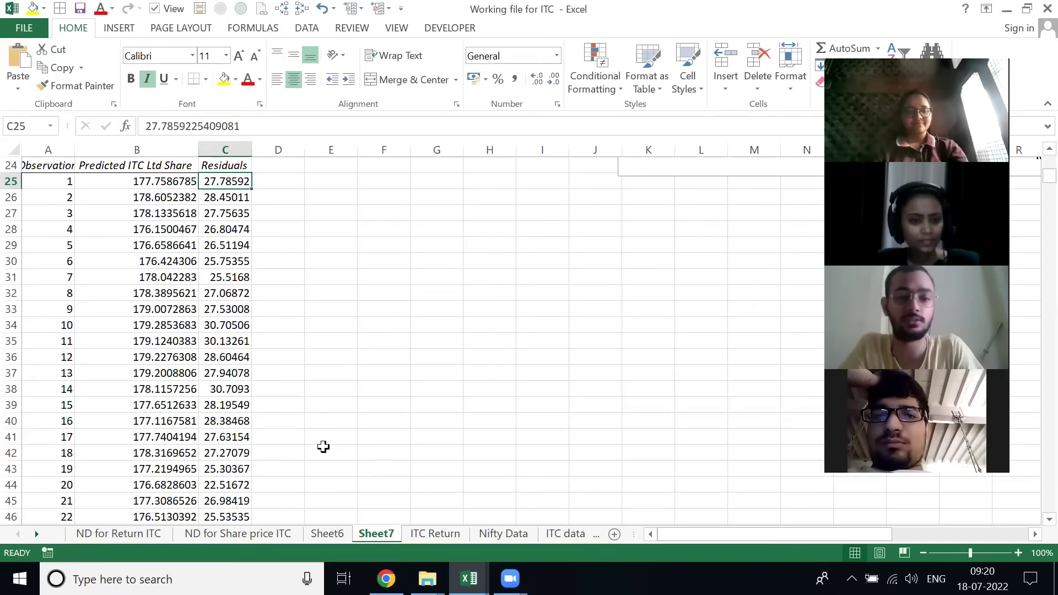
key("Down")
key("Down")
key("Down")
key("Left")
key("Up")
key("Left")
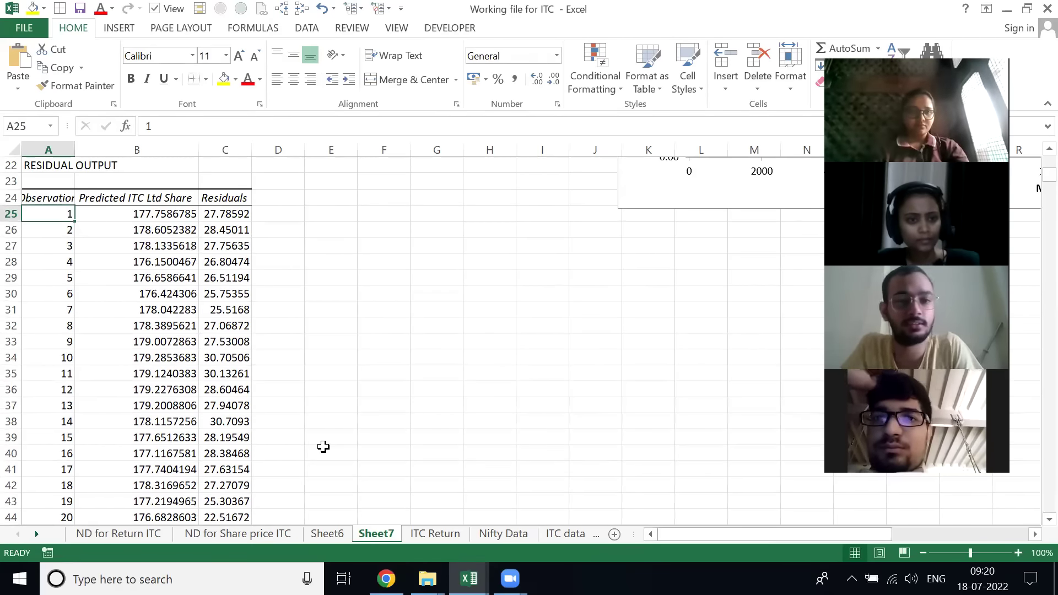
- Trace the prediction formula in N3 on the ITC Return sheet back to the Market value in J3
key("ctrl+Page_Down")
key("Down")
key("Left")
key("Down")
key("Left")
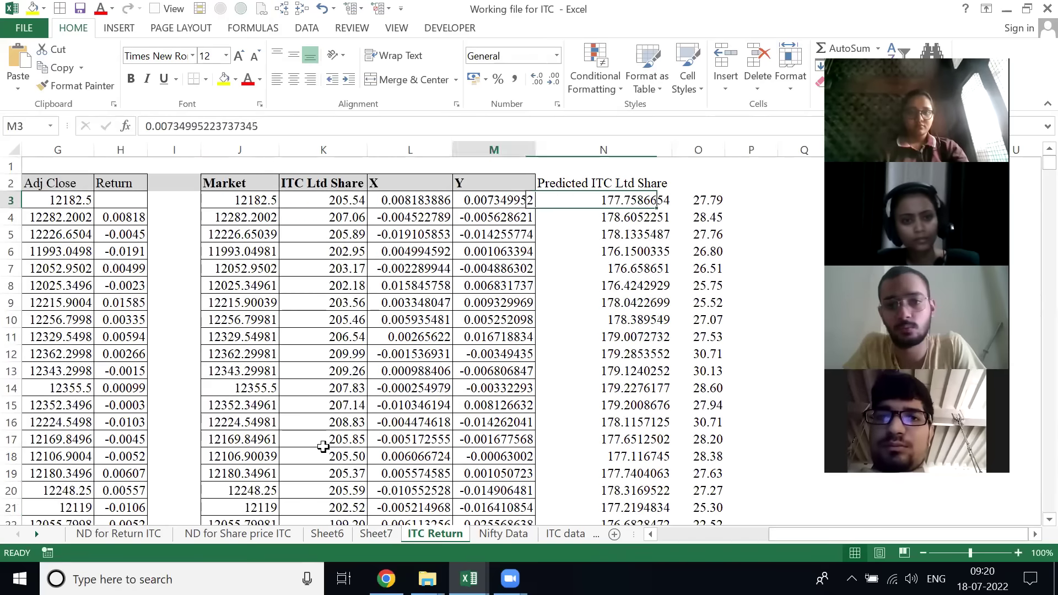
key("Left")
key("Left")
key("Left")
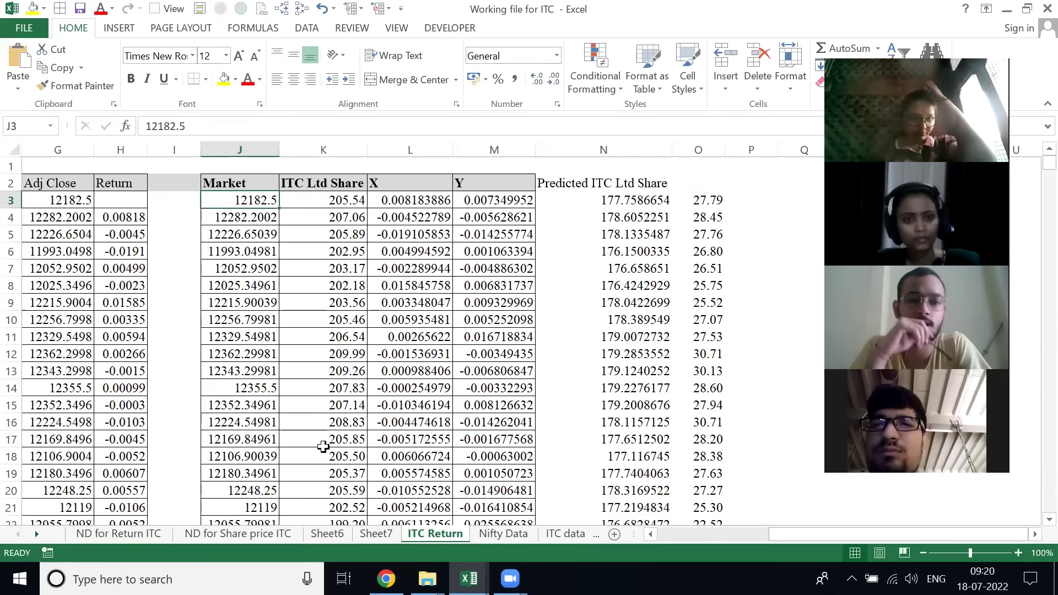
key("Right")
key("Right")
key("Right")
key("Right")
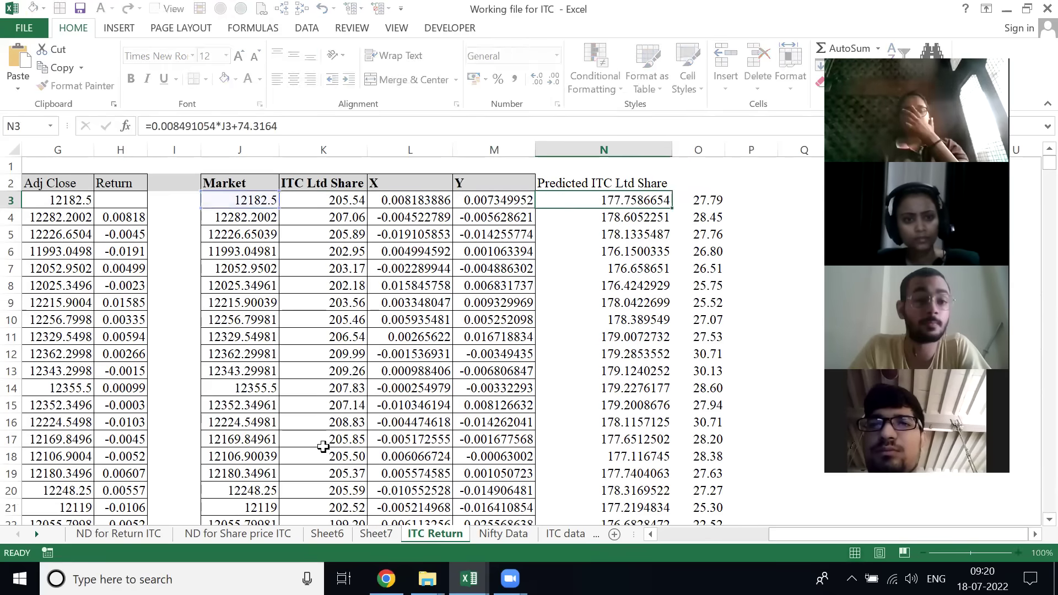
key("F2")
key("Escape")
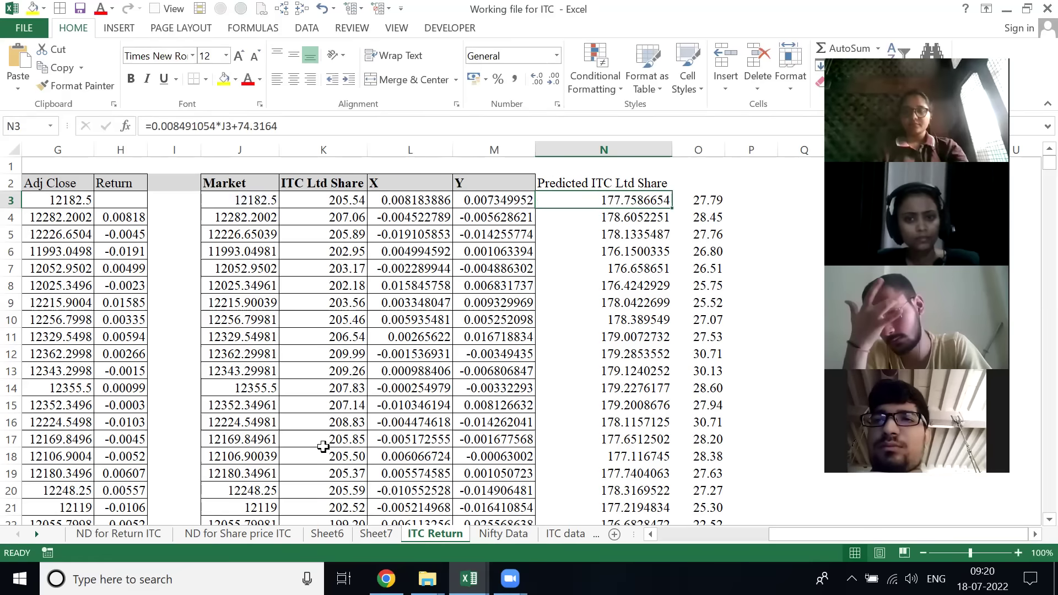
key("ctrl+Page_Up")
key("ctrl+Page_Down")
key("ctrl+Page_Down")
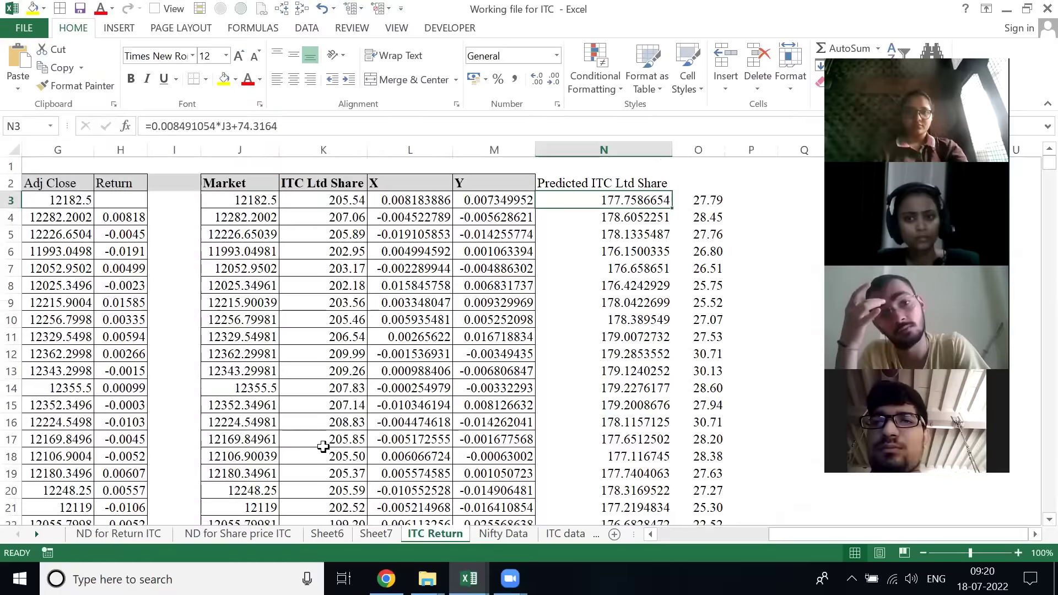
key("ctrl+Page_Up")
key("ctrl+Page_Up")
key("ctrl+Page_Up")
key("ctrl+Page_Up")
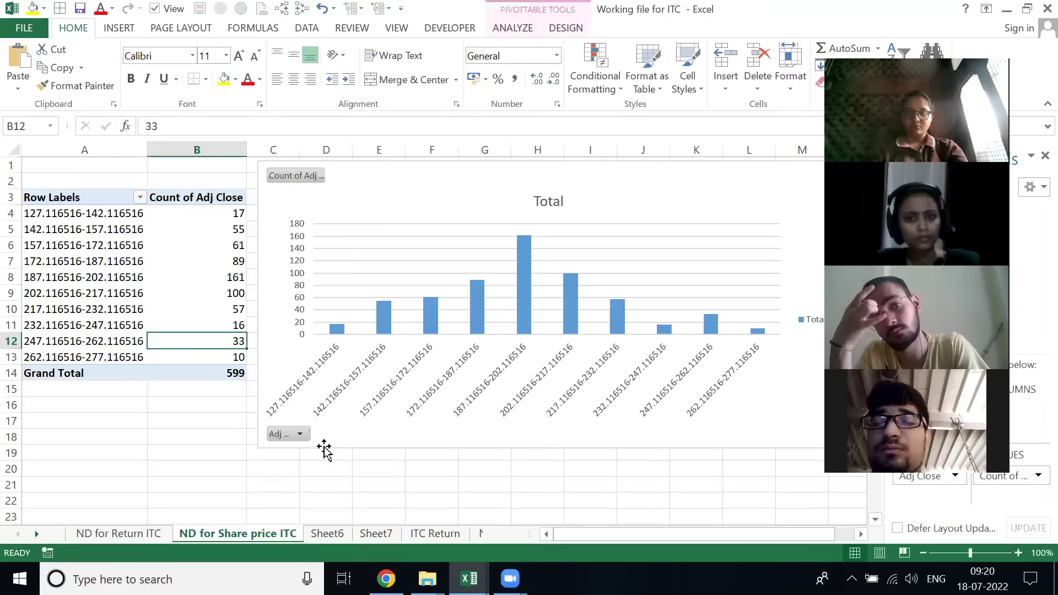
key("ctrl+Page_Down")
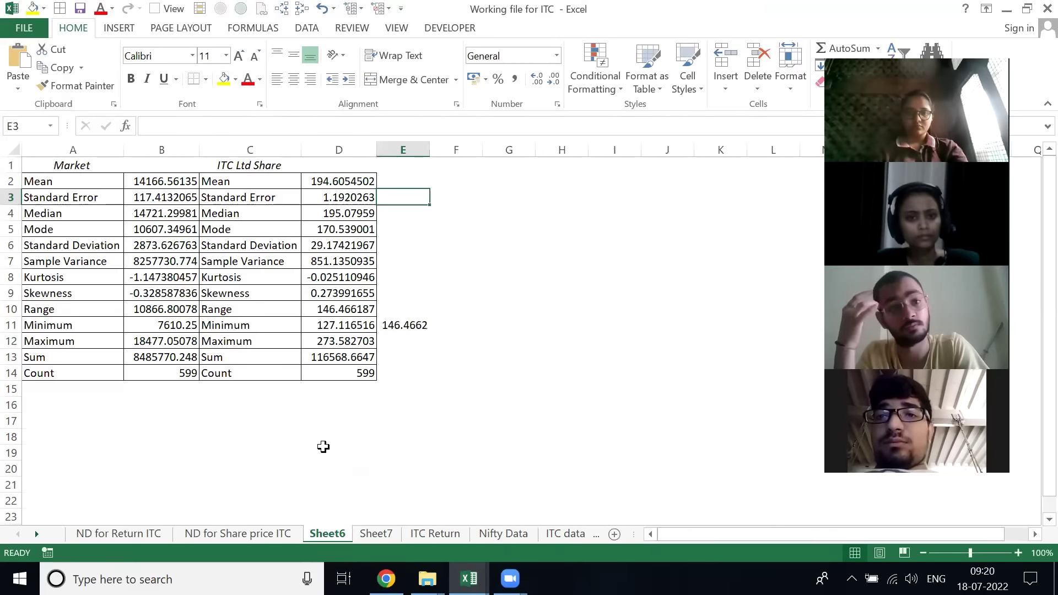
- Review the regression summary, the equation in B20 and the ITC Ltd Share chart on Sheet7
key("ctrl+Page_Down")
key("Page_Up")
key("Right")
key("Right")
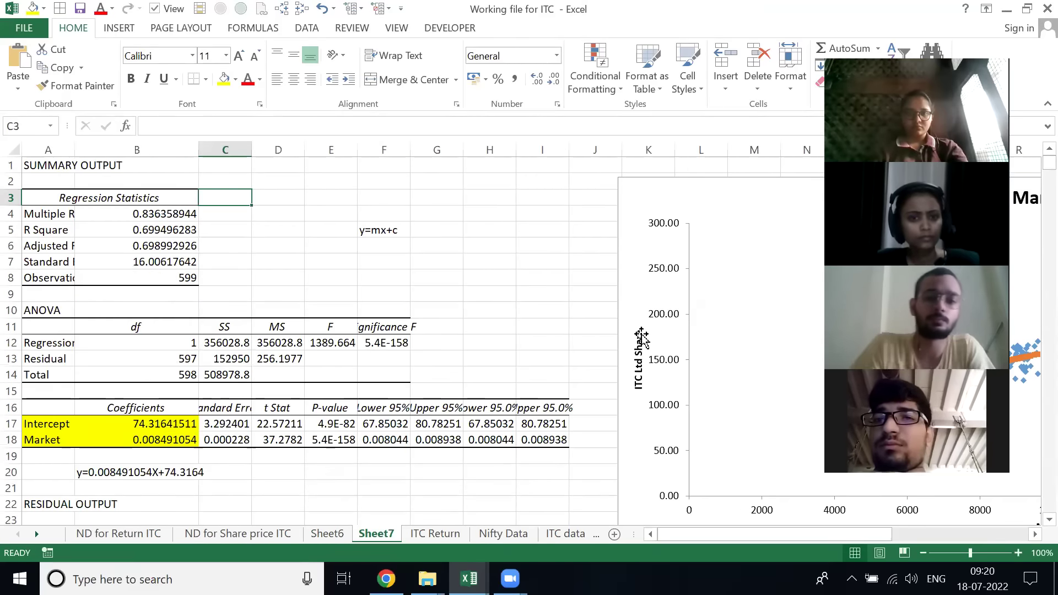
left_click_drag(667, 191, 291, 143)
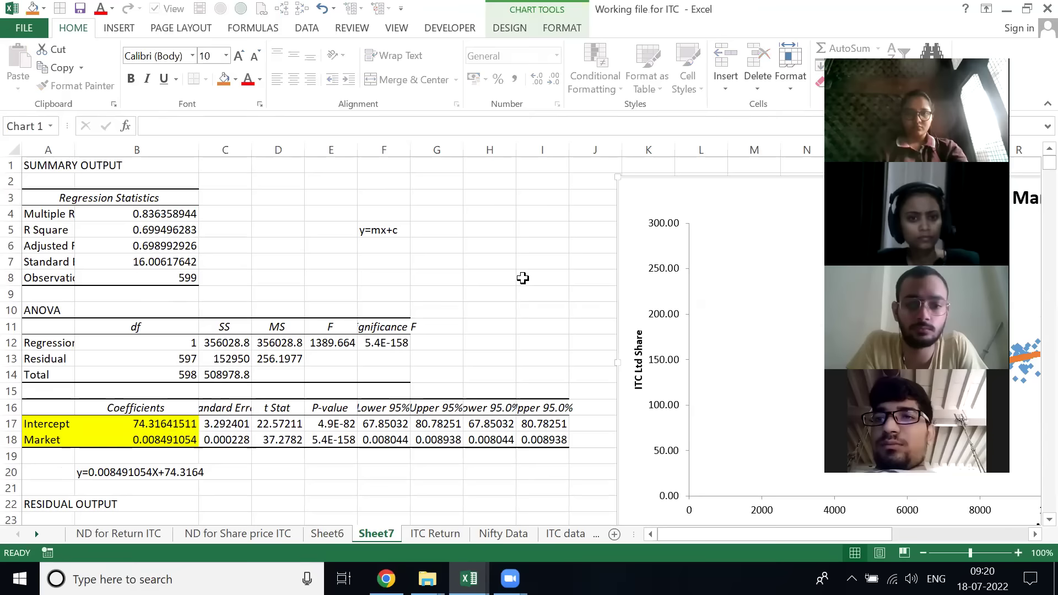
left_click_drag(685, 189, 330, 155)
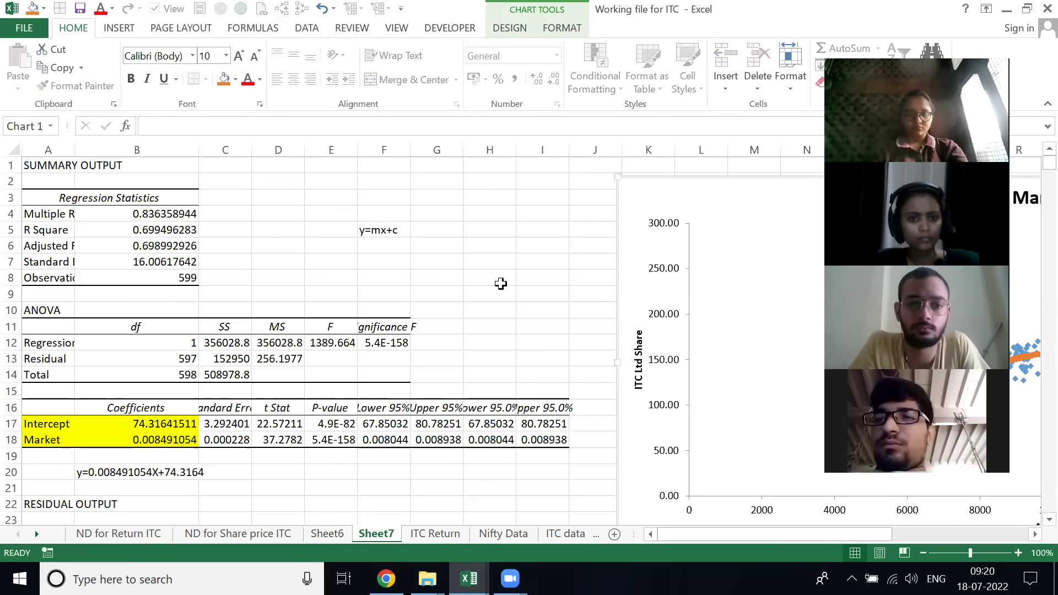
left_click_drag(501, 283, 369, 362)
left_click(201, 481)
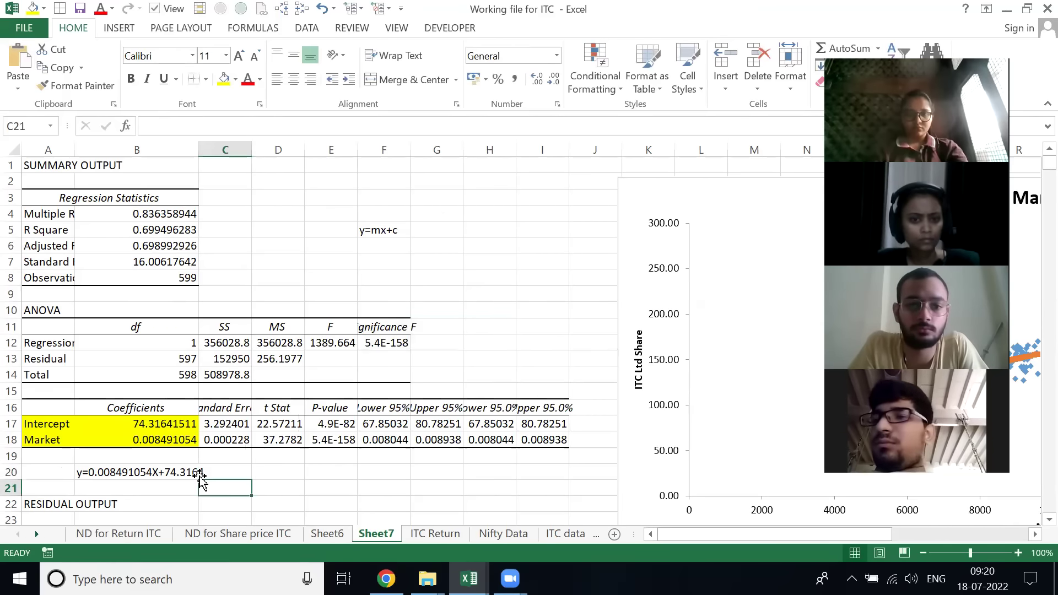
- Inspect the first Predicted ITC Ltd Share value in B25 of the residual output to see whether it holds a formula
key("Down")
key("Down")
key("Down")
key("Down")
key("Down")
key("Down")
key("Down")
key("Down")
key("Down")
key("Down")
key("Up")
key("Up")
key("Up")
key("Up")
key("Up")
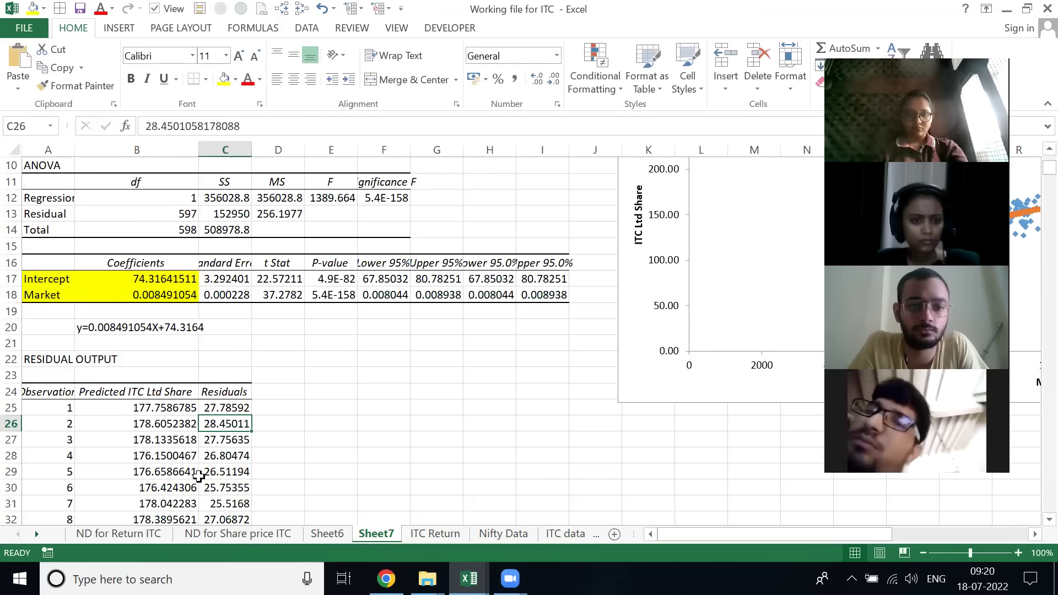
key("Up")
key("Left")
key("F2")
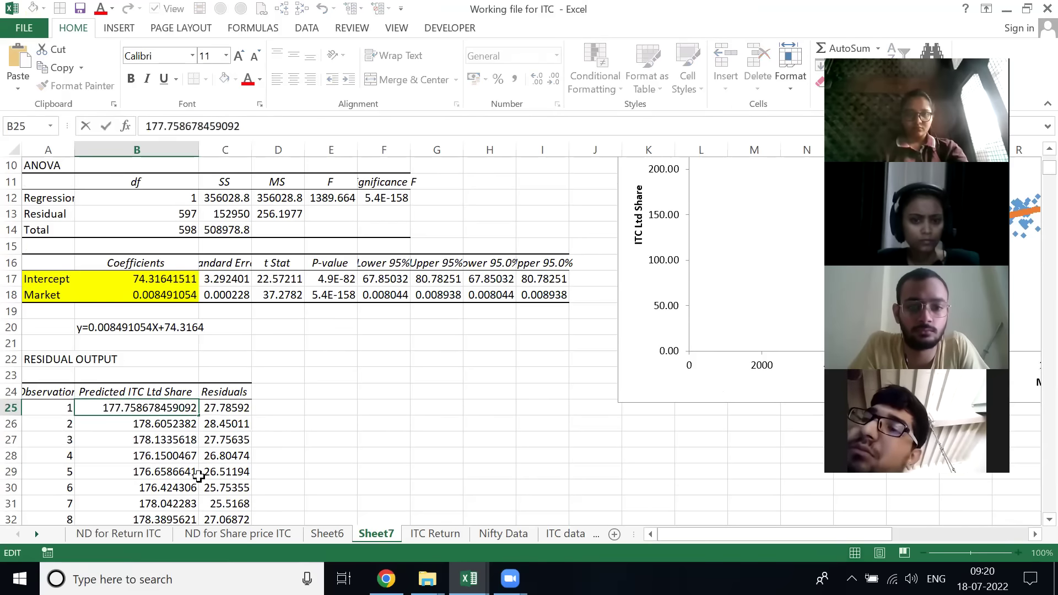
key("Escape")
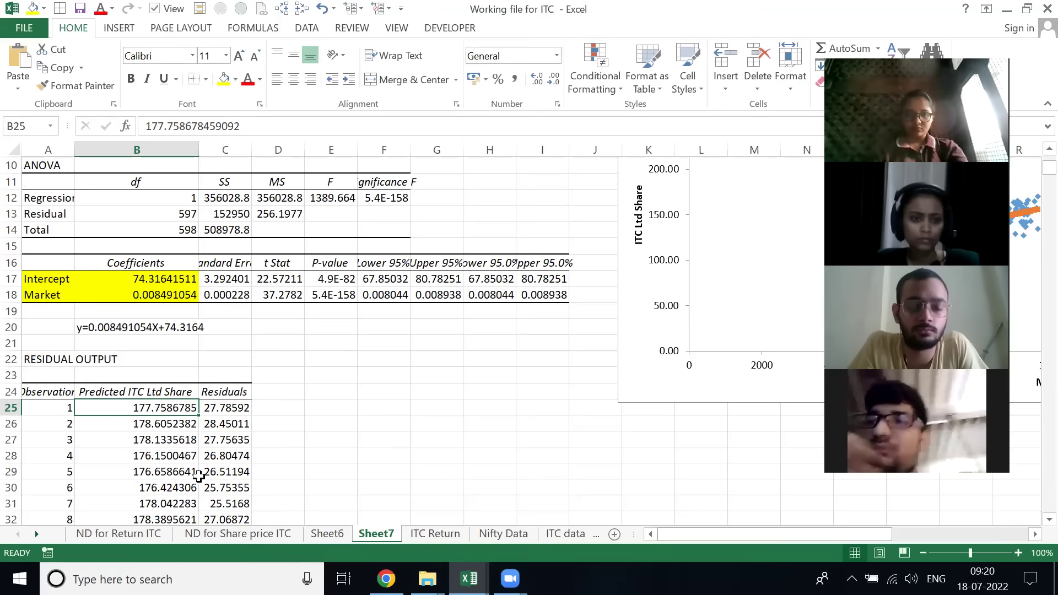
- Compare the first residual in C25 with the calculated difference in O3 on the ITC Return sheet
key("Right")
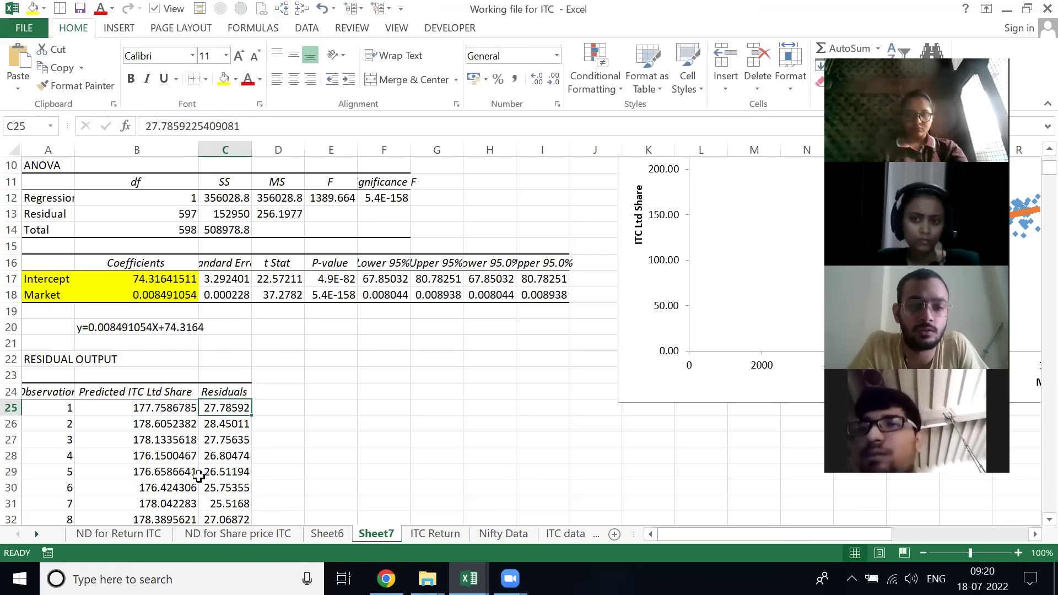
key("ctrl+Page_Down")
key("Right")
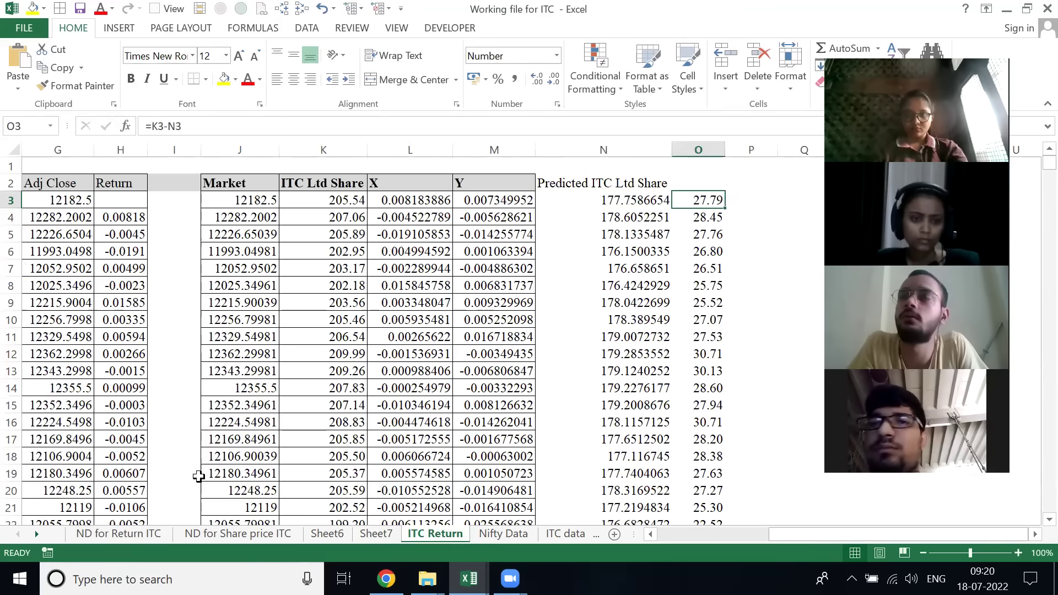
key("Left")
- Examine the Multiple R row in the regression statistics on Sheet7
key("ctrl+Page_Up")
key("Page_Up")
key("Down")
key("Left")
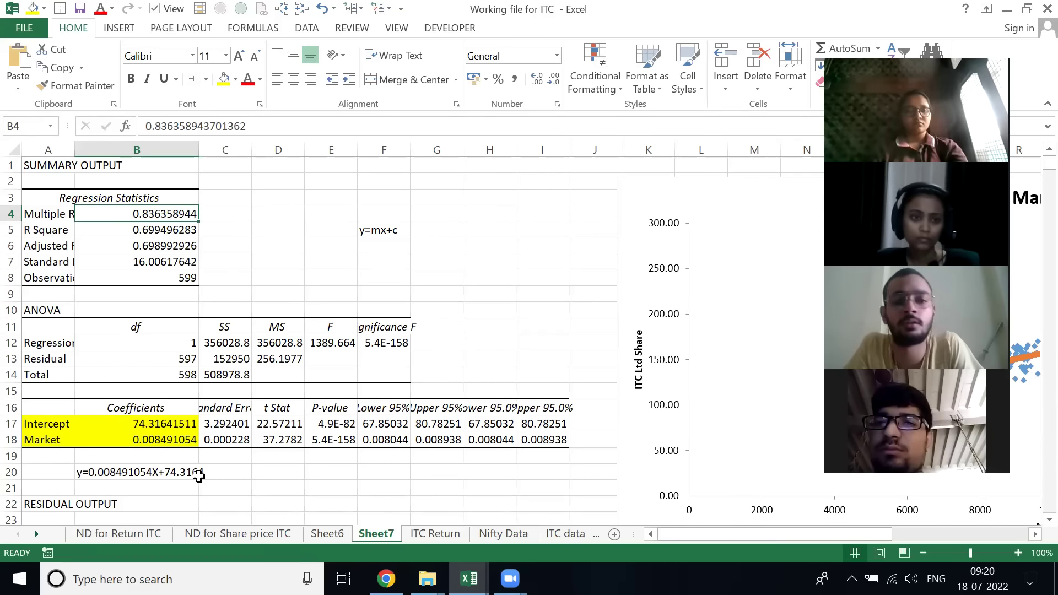
key("shift+Left")
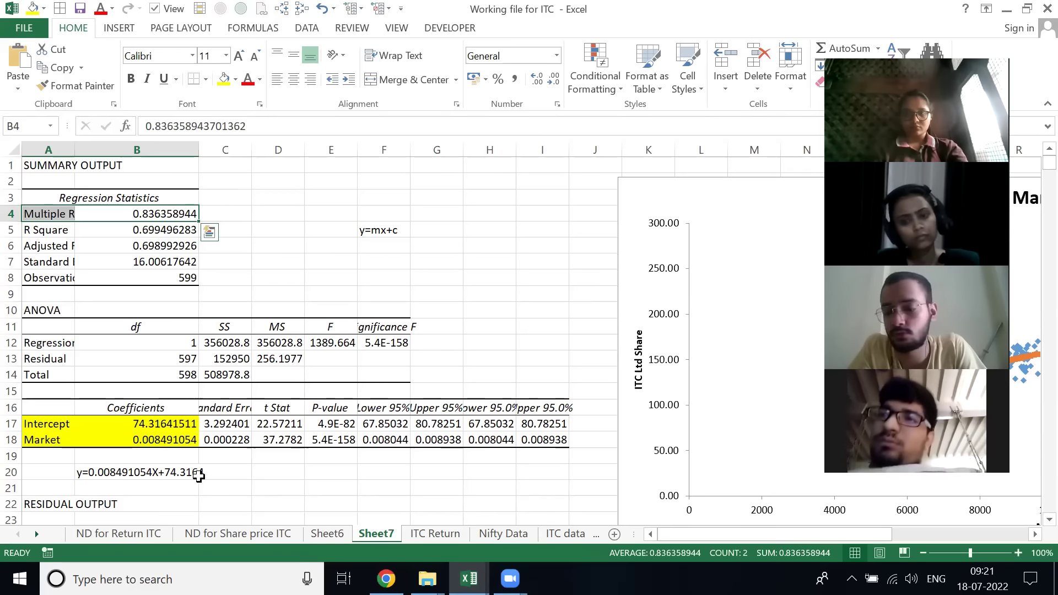
- Show the differences in column O of the ITC Return sheet, from O3 down, with four decimal places
key("ctrl+Page_Down")
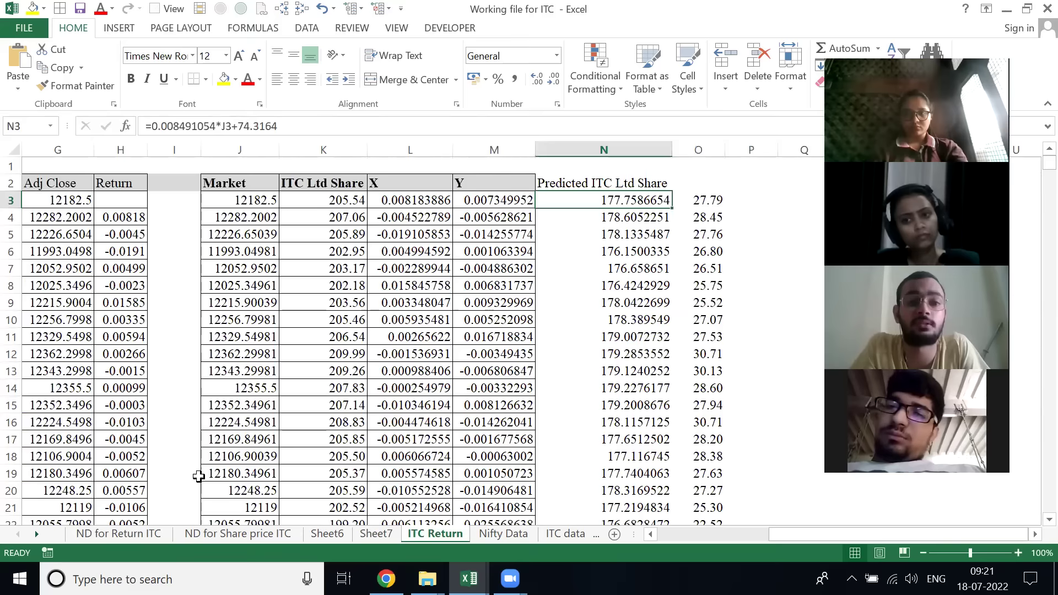
key("Up")
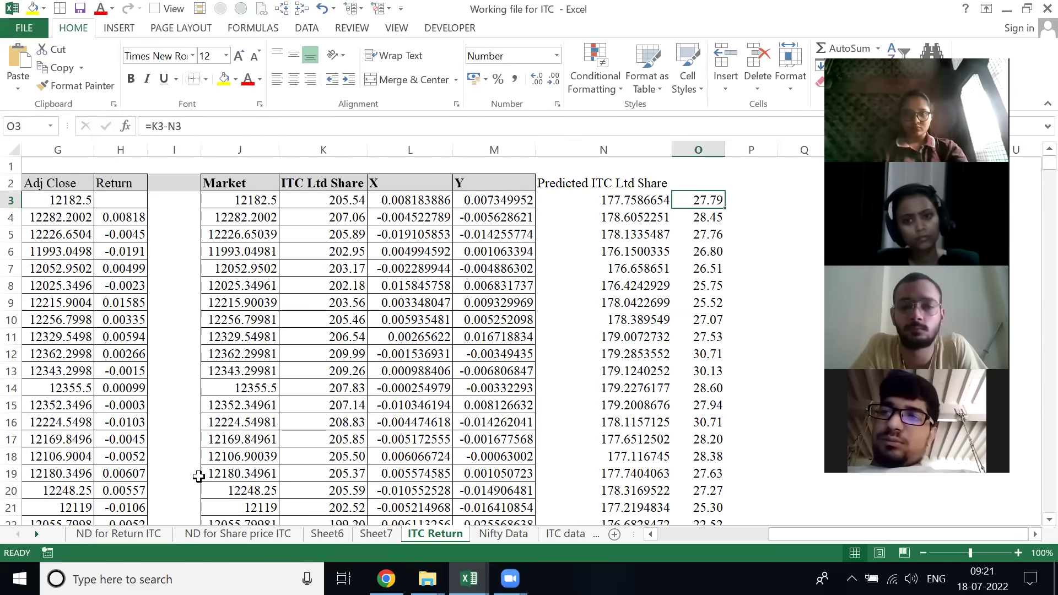
key("ctrl+shift+Down")
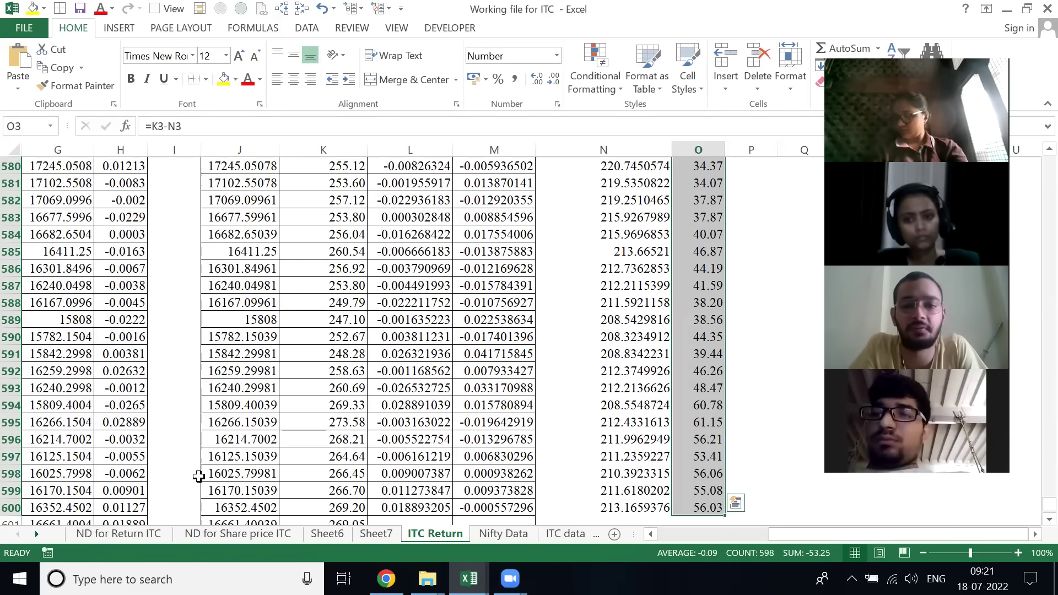
key("alt+h")
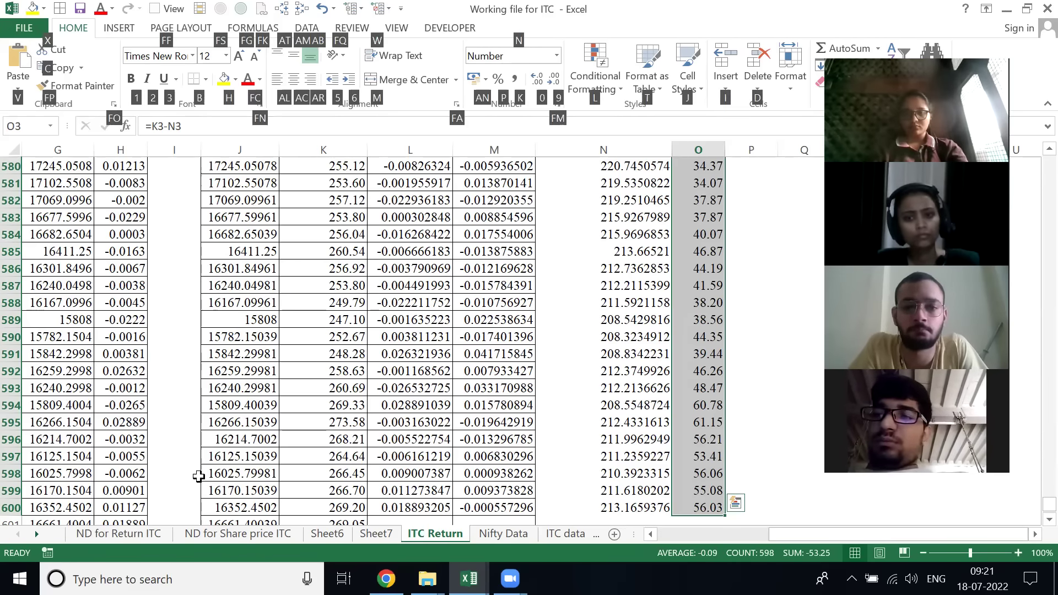
key("0")
key("alt+h")
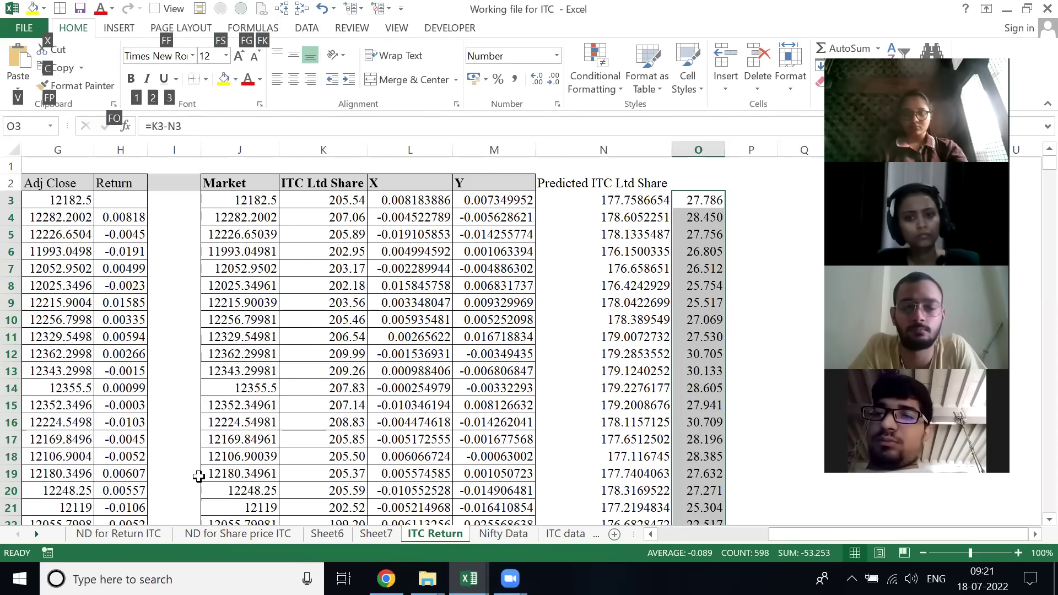
key("0")
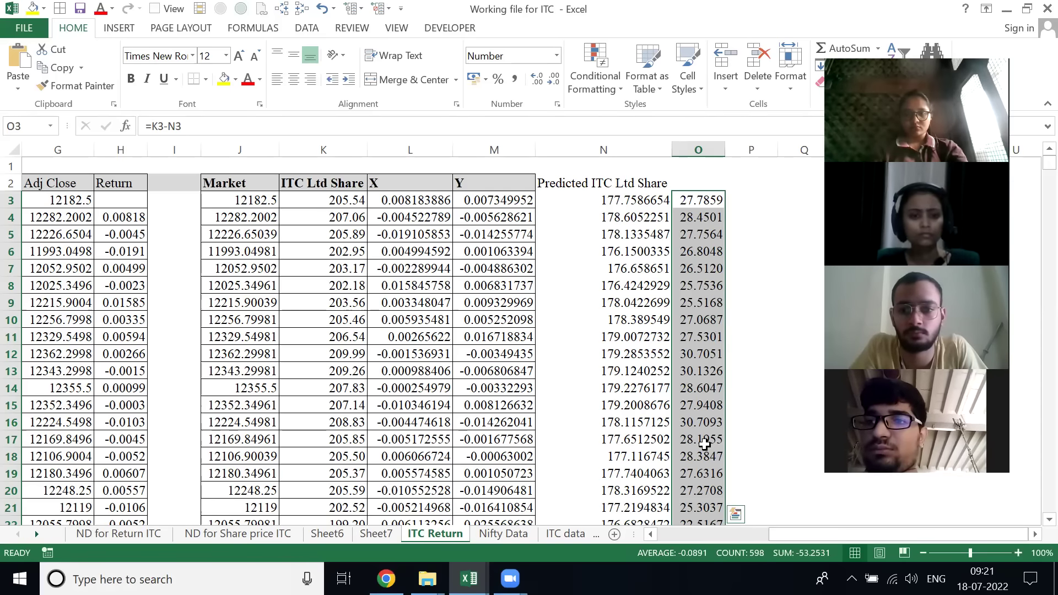
- Return to the regression statistics on Sheet7 and look at the Multiple R value in B4
key("ctrl+Page_Up")
key("Down")
key("Up")
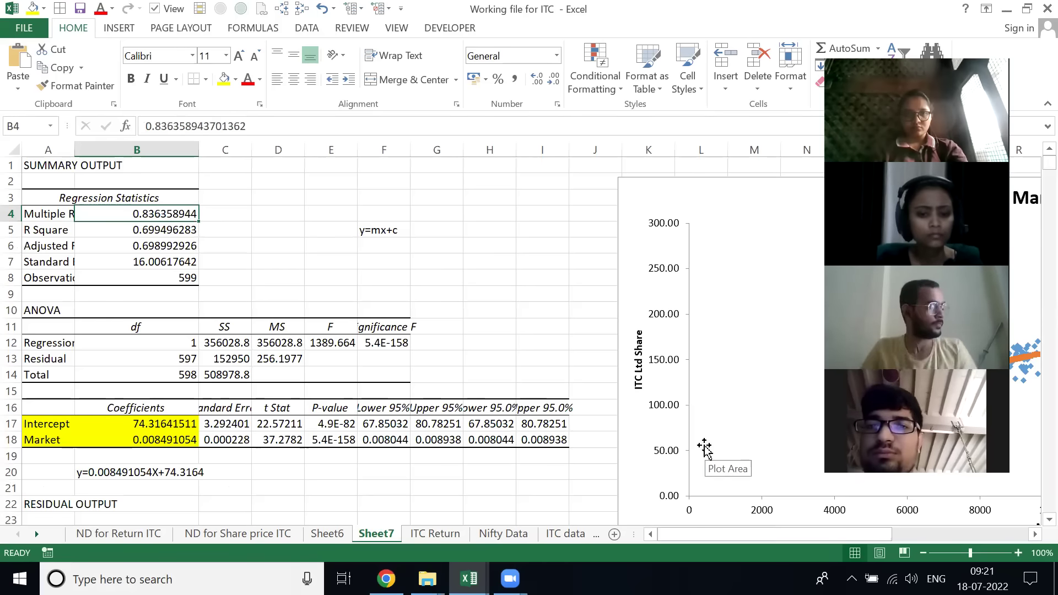
- Examine the formula behind the first predicted ITC share price in N3 on the ITC Return sheet
key("ctrl+Page_Up")
key("ctrl+Page_Down")
key("ctrl+Page_Down")
key("Down")
key("Right")
key("Left")
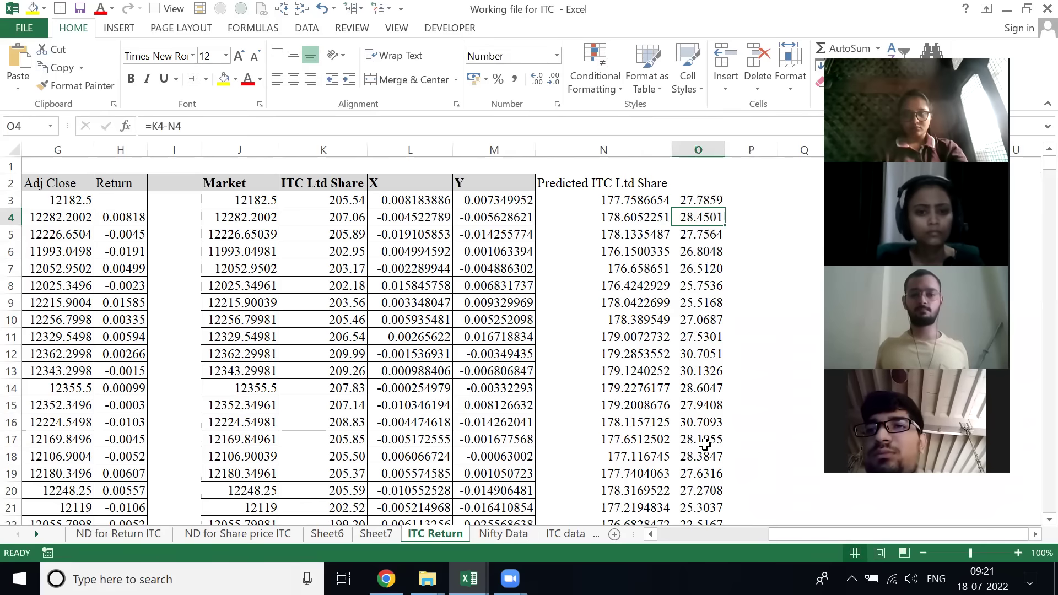
key("Left")
key("Up")
key("F2")
key("Escape")
key("F2")
key("Escape")
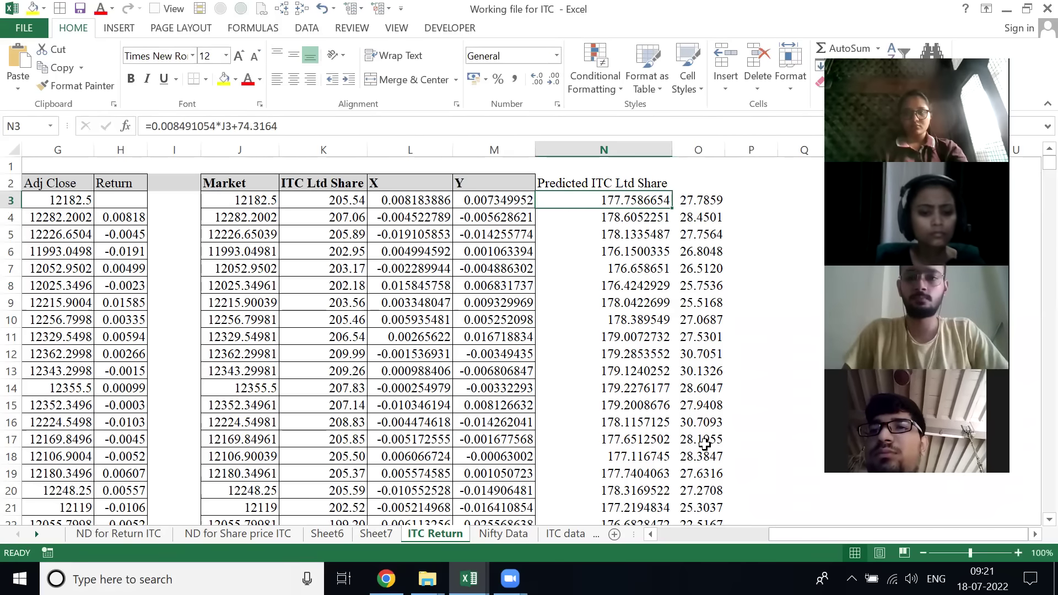
key("F2")
key("Escape")
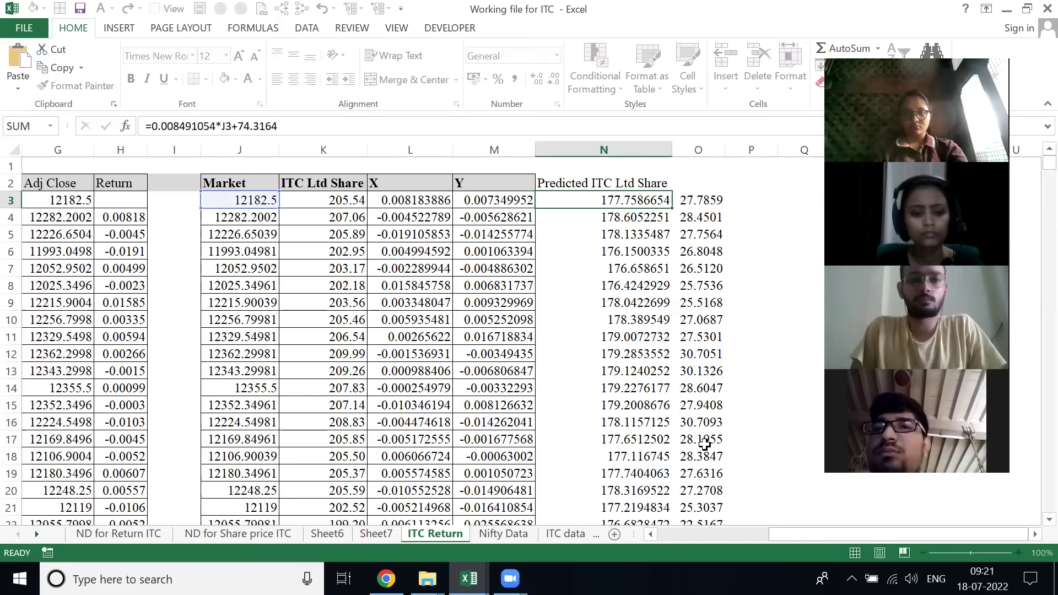
- Inspect the formula in O3 that subtracts the predicted price from the actual ITC share price
key("Right")
key("F2")
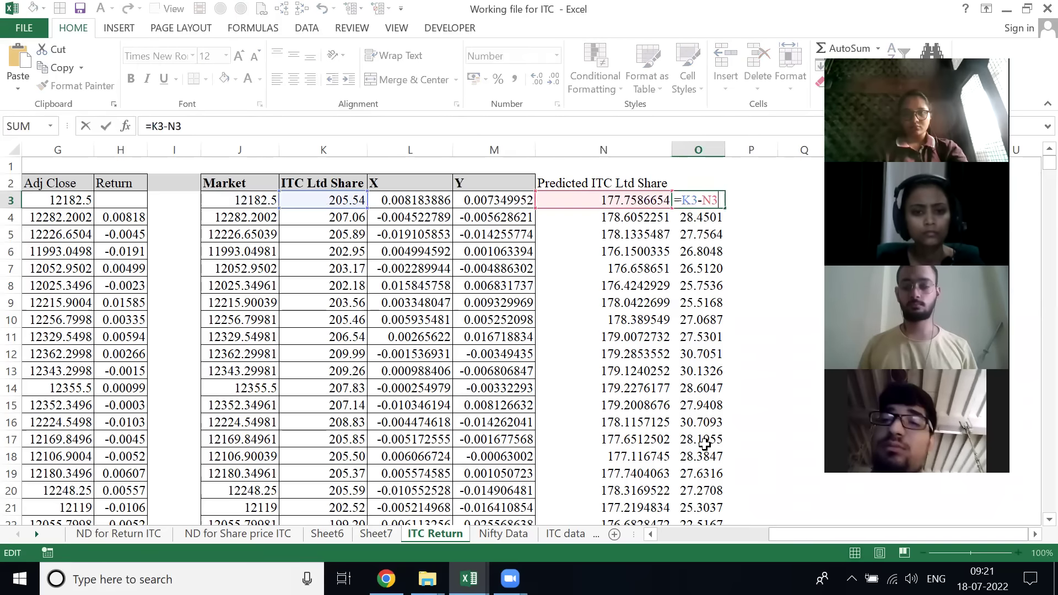
key("Escape")
- Enter the label "Actual" in K1, above the ITC Ltd Share heading
key("Left")
key("Left")
key("Left")
key("Left")
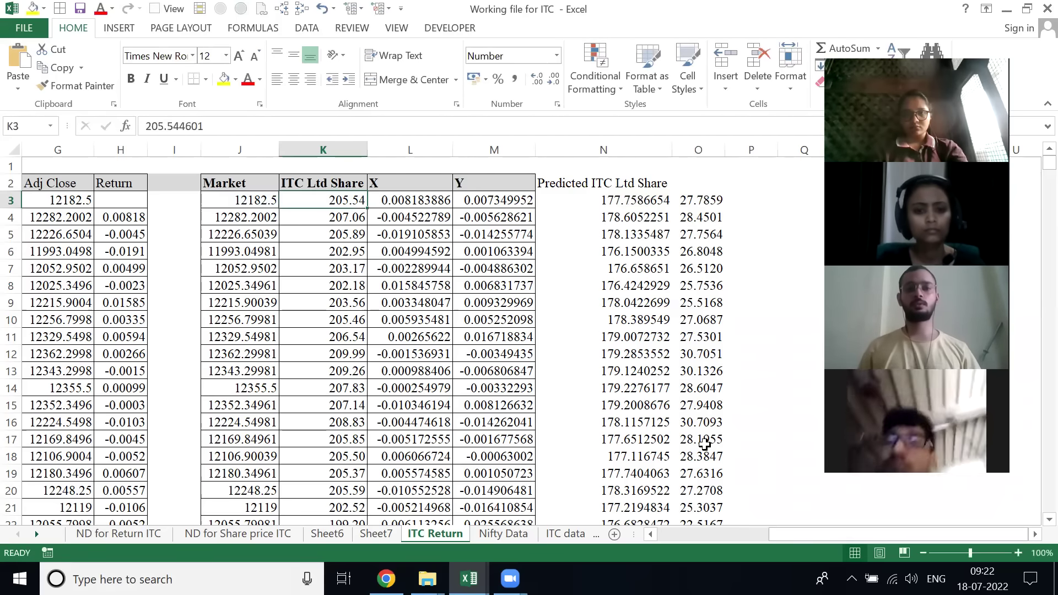
key("Up")
key("Up")
type("A")
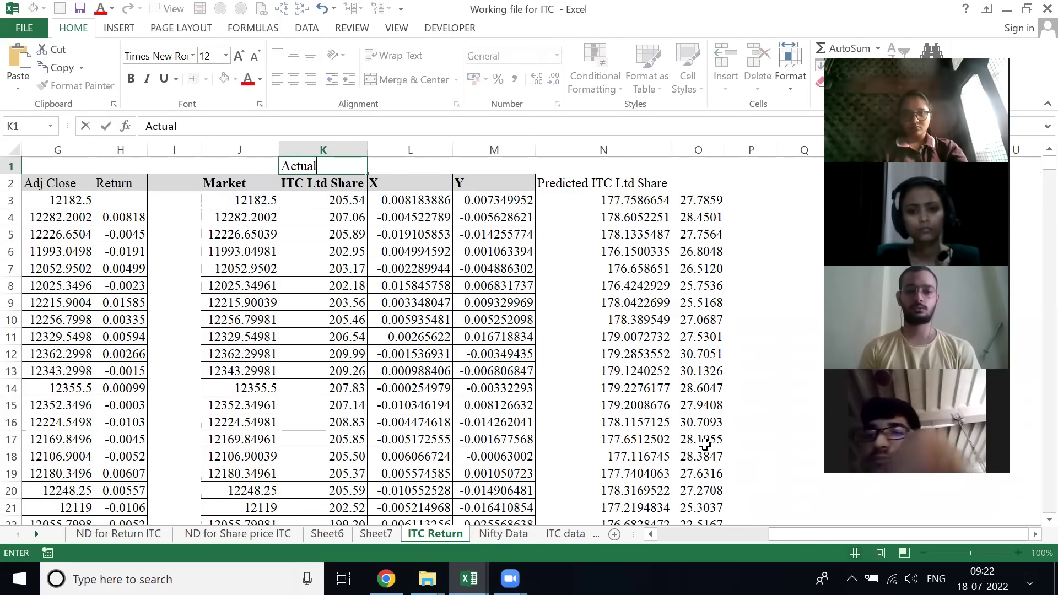
key("Right")
- Select the predicted ITC Ltd Share values from N3 down to the end of the column to review them
key("Right")
key("Right")
key("Down")
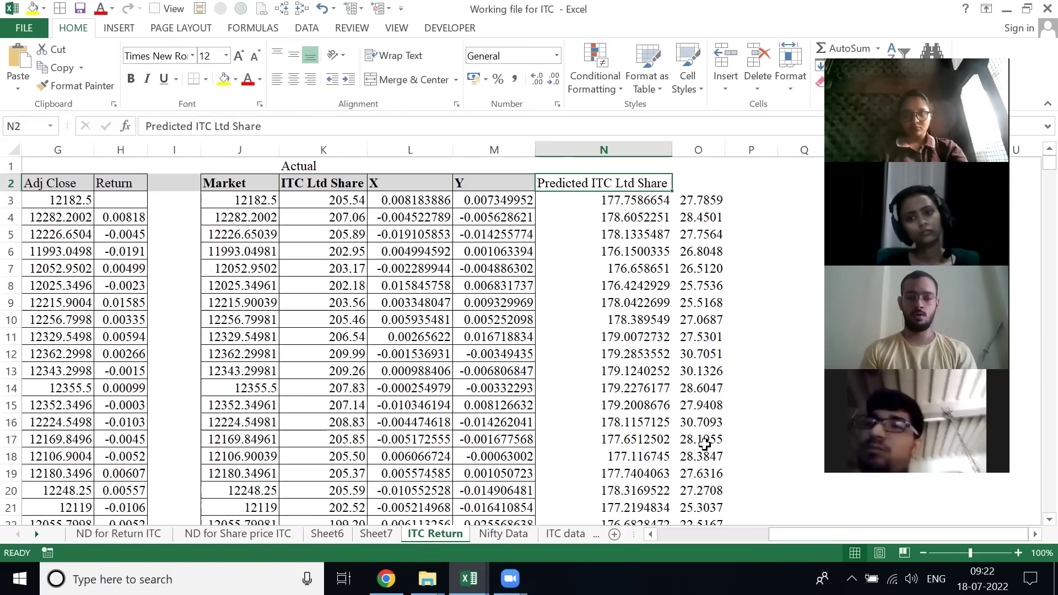
key("Down")
key("ctrl+shift+Down")
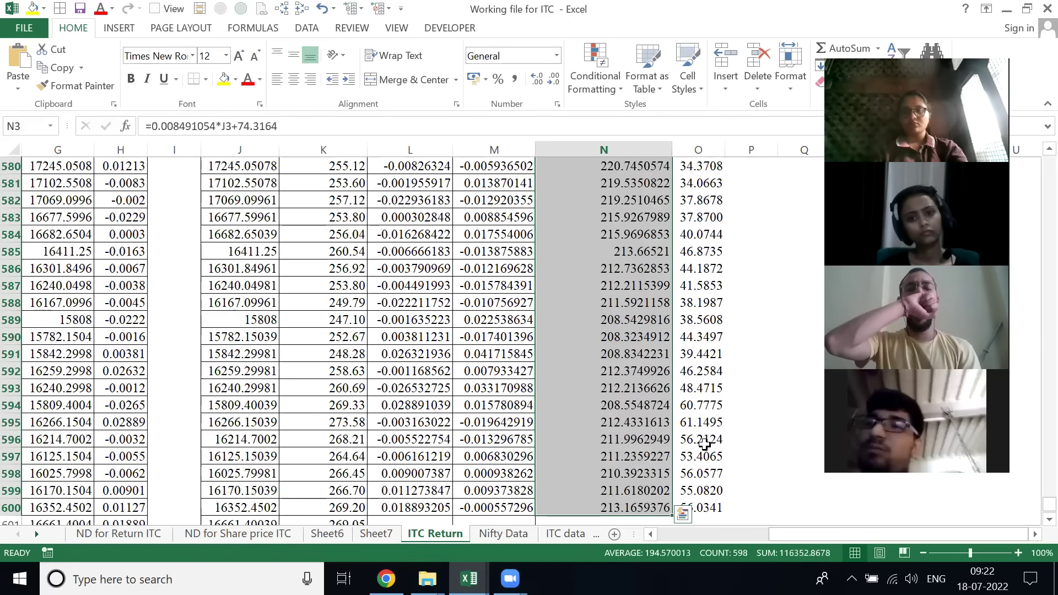
- Go back to Sheet7 and inspect the Multiple R value in B4
key("ctrl+Page_Up")
key("Down")
key("Left")
key("Up")
key("Right")
key("F2")
key("Escape")
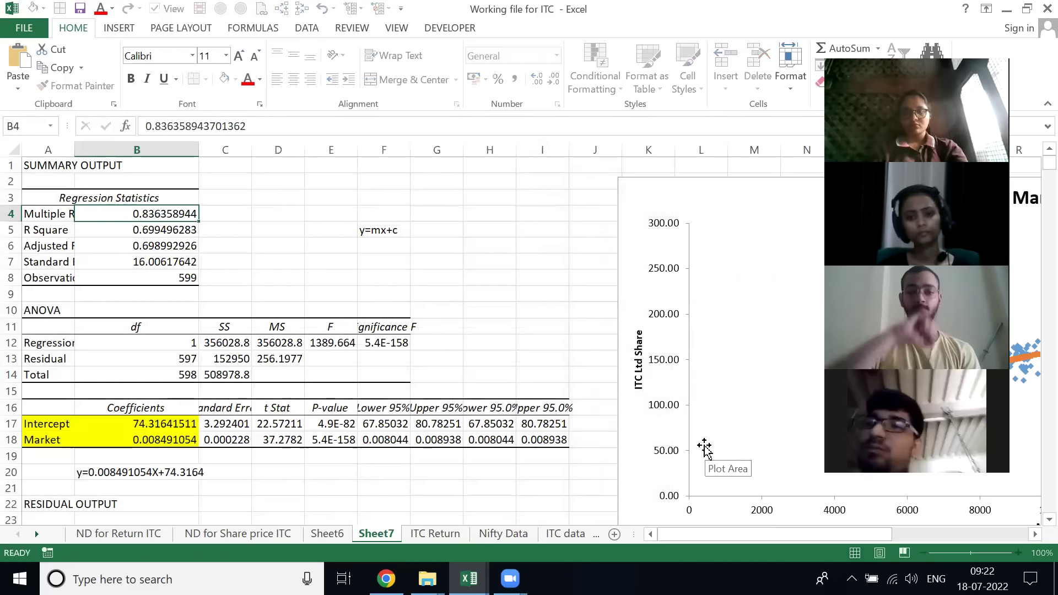
- Enter =1-B4 in C4 beside the Multiple R value to calculate its remainder from 1
key("Right")
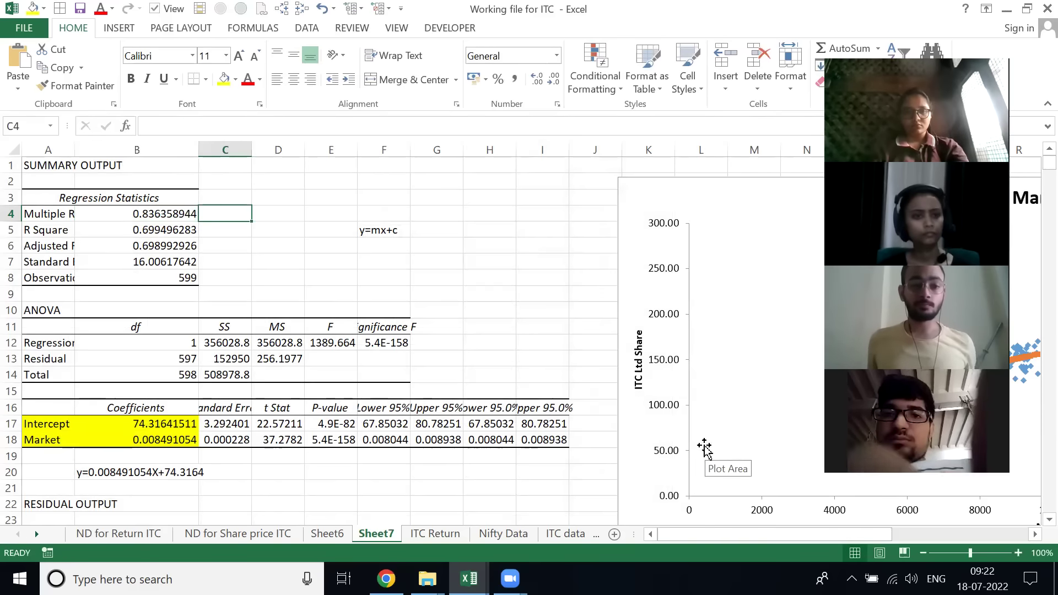
type("=1-")
key("Left")
key("ctrl+Return")
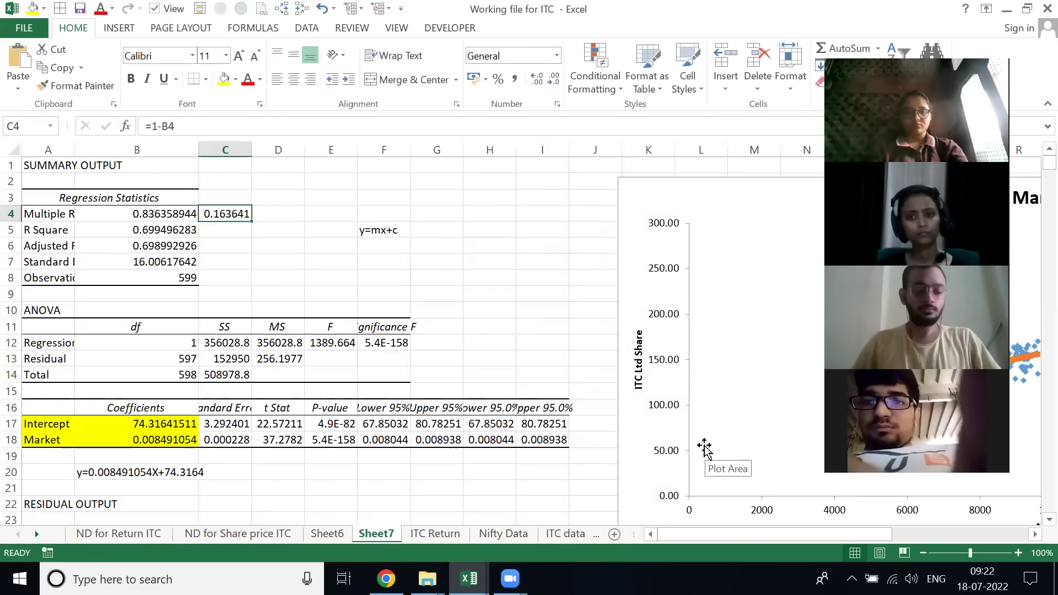
- Review the residual output on Sheet7, selecting the predicted ITC Ltd Share values from B25 down
key("Down")
key("Right")
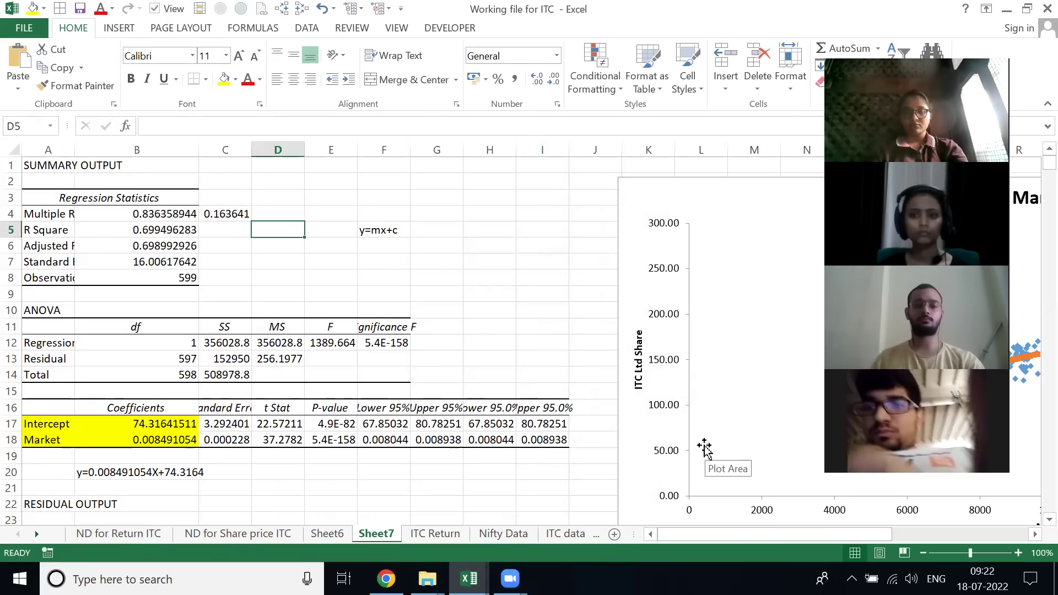
key("Right")
key("Right")
key("Down")
key("Down")
key("Down")
key("Down")
key("Down")
key("Down")
key("Down")
key("Down")
key("Down")
key("Left")
key("Left")
key("Left")
key("Up")
key("Up")
key("Page_Down")
key("Up")
key("Up")
key("Up")
key("Up")
key("Up")
key("Up")
key("Up")
key("Up")
key("Up")
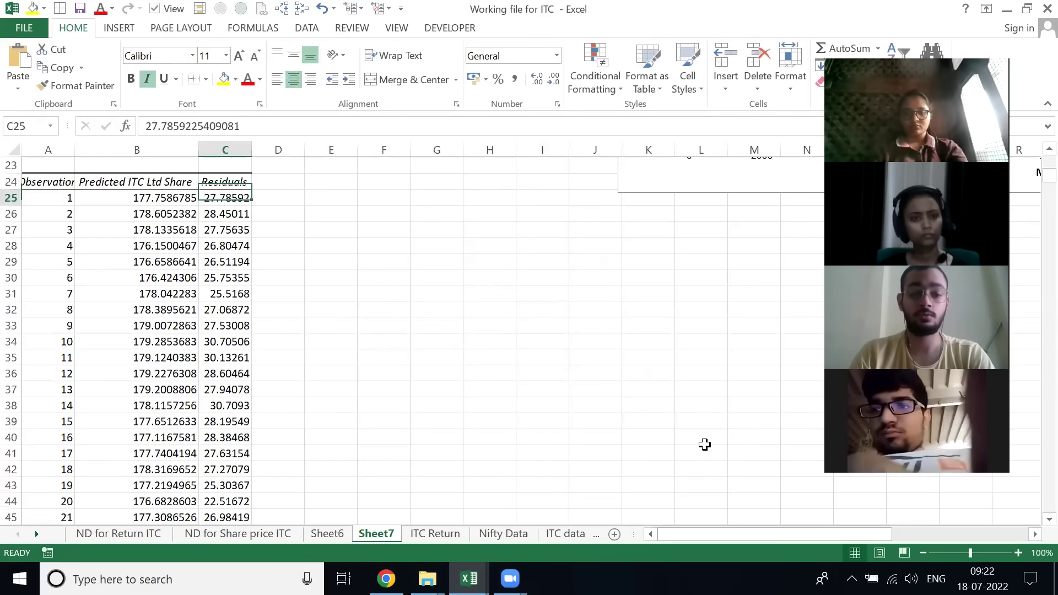
key("Left")
key("ctrl+shift+Down")
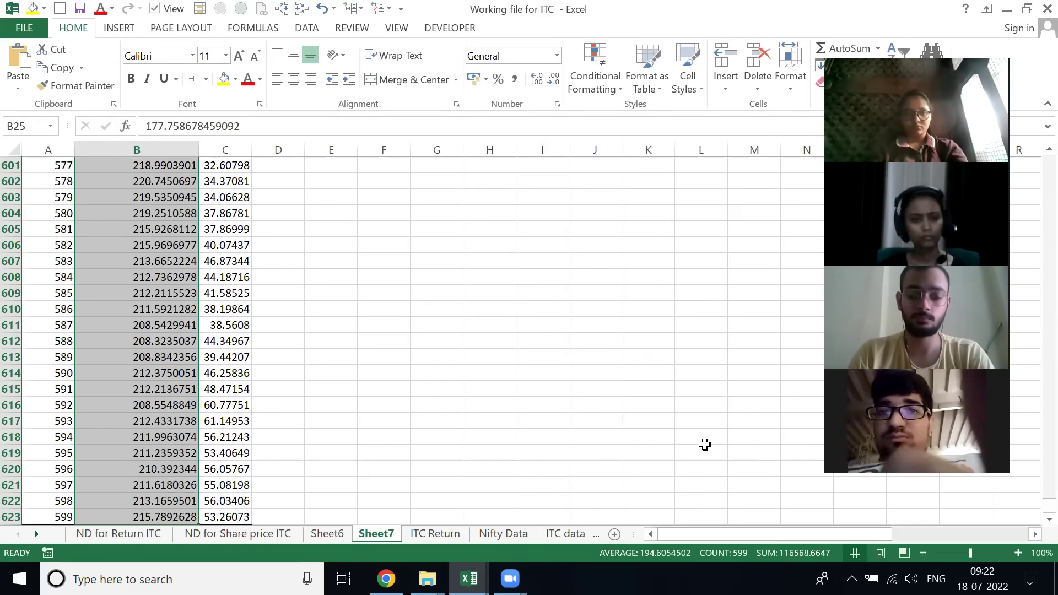
- Return to the summary output and highlight row 20, which holds the regression equation
key("Up")
key("Right")
key("Right")
key("Page_Up")
key("Down")
key("Down")
key("Down")
key("Down")
key("Down")
key("Down")
key("Down")
key("Down")
key("Down")
key("Down")
key("Down")
key("Down")
key("Down")
key("Down")
key("Down")
key("Down")
key("Left")
key("Left")
key("Down")
key("Down")
key("shift+space")
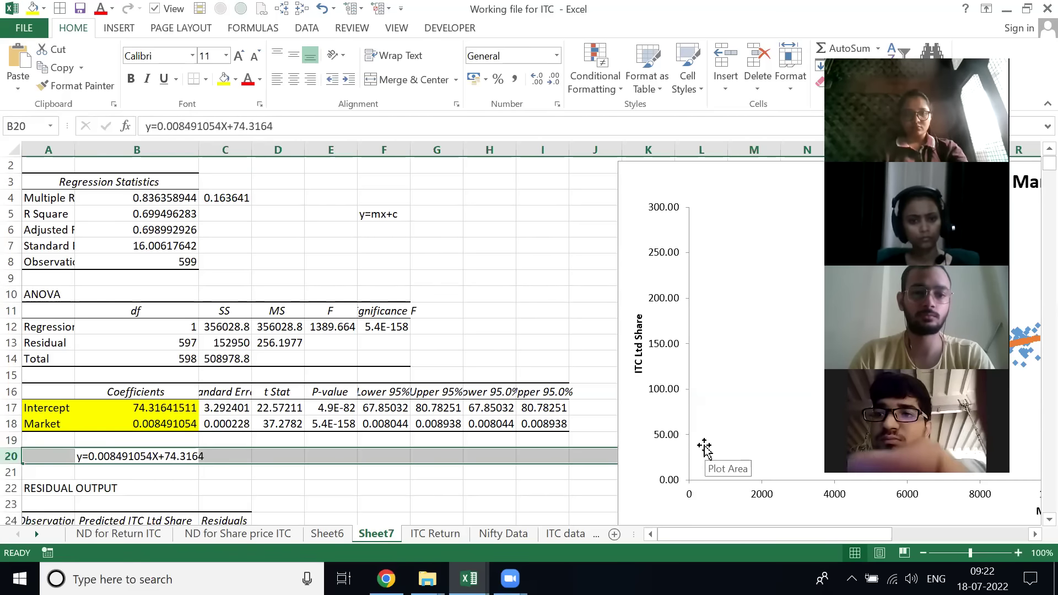
- Move from the equation in B20 up to the regression statistics and examine the Multiple R row
key("Down")
key("Up")
key("Up")
key("Up")
key("Up")
key("Up")
key("Up")
key("Up")
key("Up")
key("Up")
key("Up")
key("Up")
key("Up")
key("Up")
key("Up")
key("Up")
key("Up")
key("Up")
key("Up")
key("Up")
key("Up")
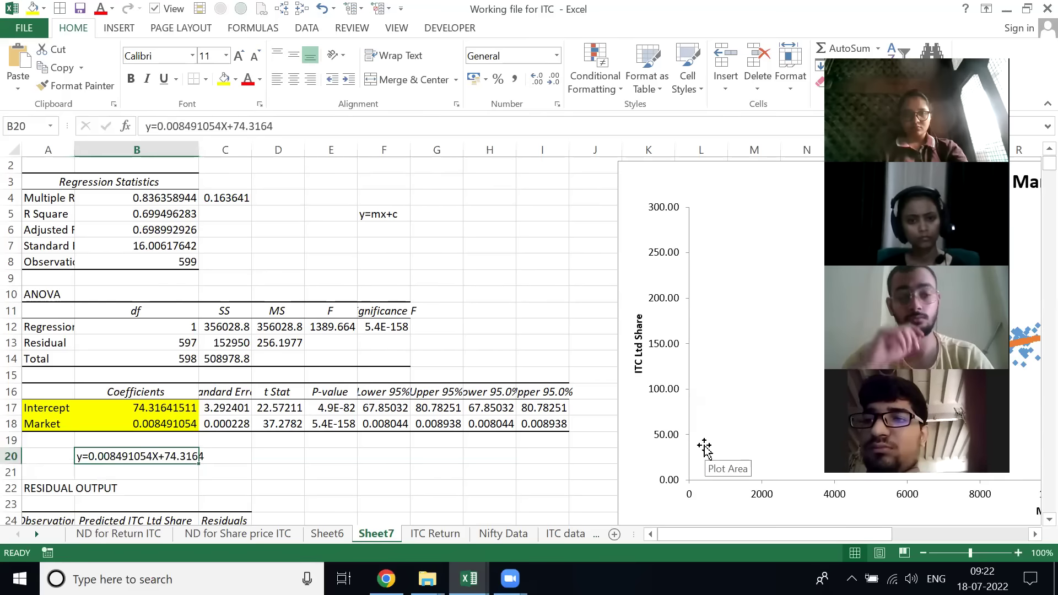
key("Left")
key("Down")
key("Right")
key("Down")
key("Down")
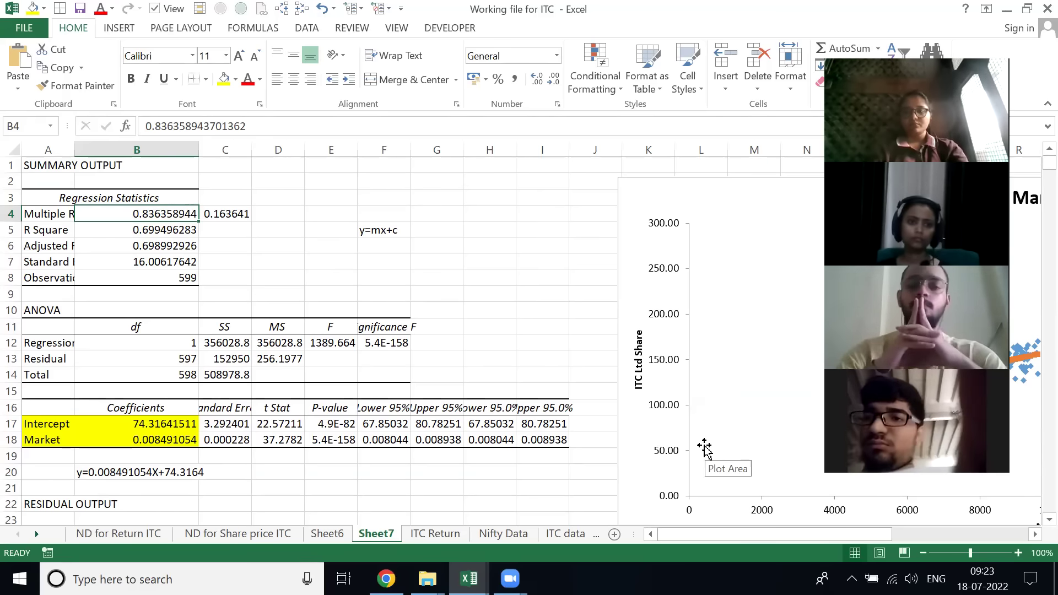
key("shift+Left")
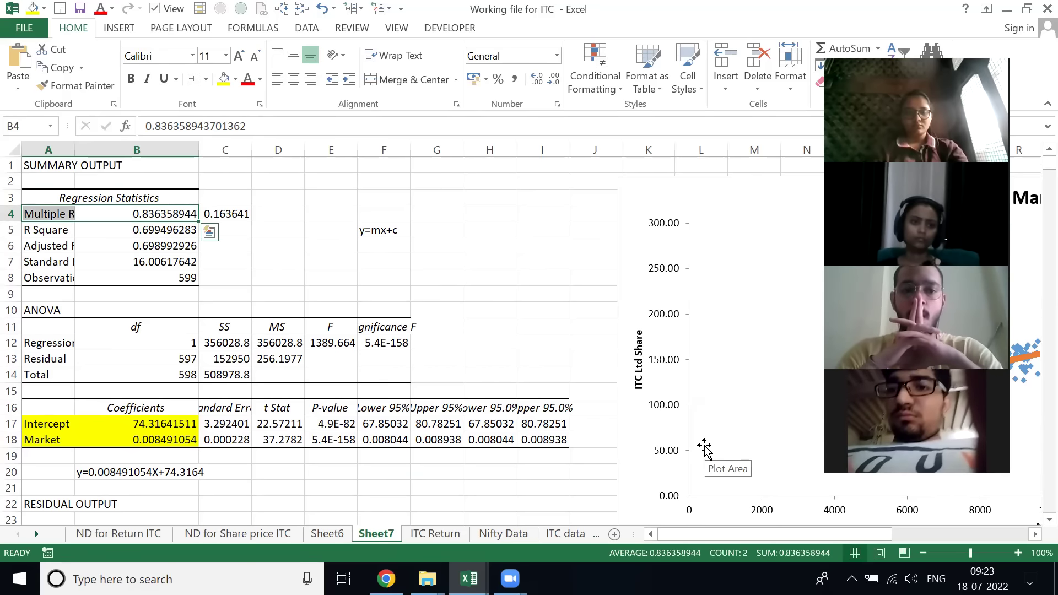
key("shift+Right")
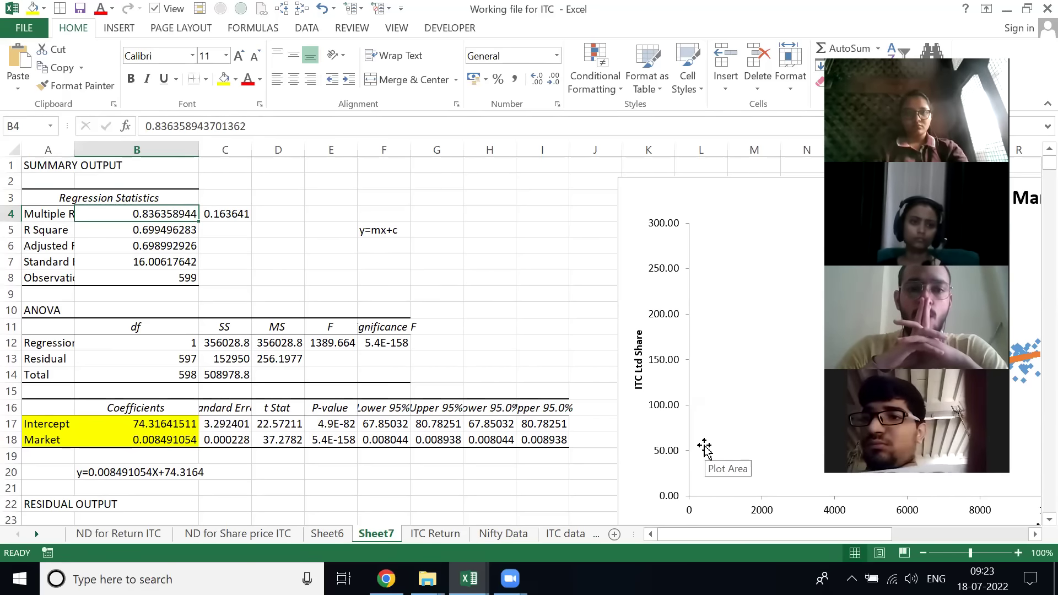
- Review the predicted price formula in N3 and the difference formula in O3 on the ITC Return sheet
key("ctrl+Page_Down")
key("F2")
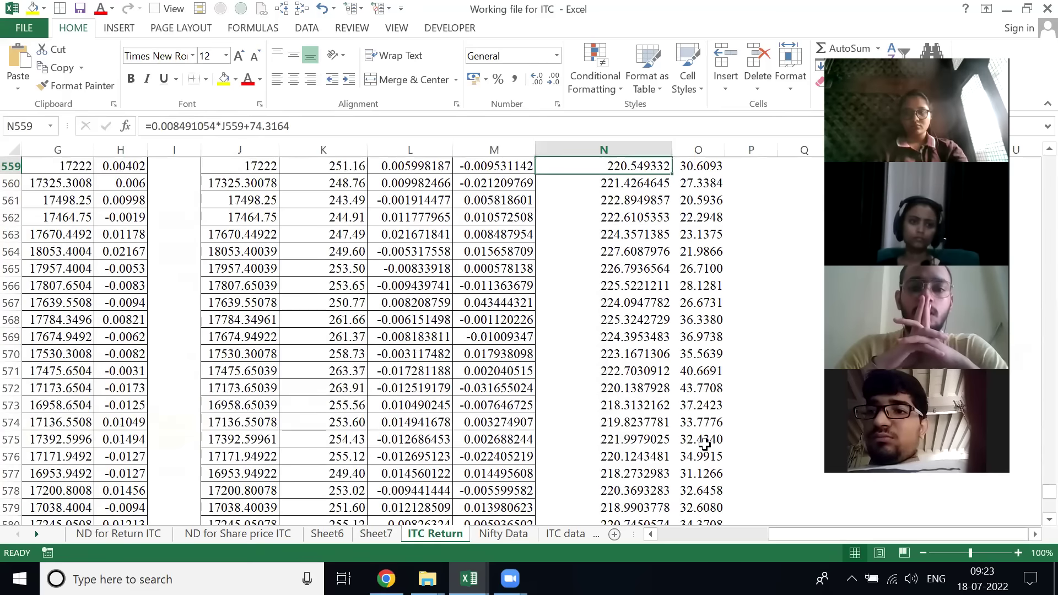
key("Escape")
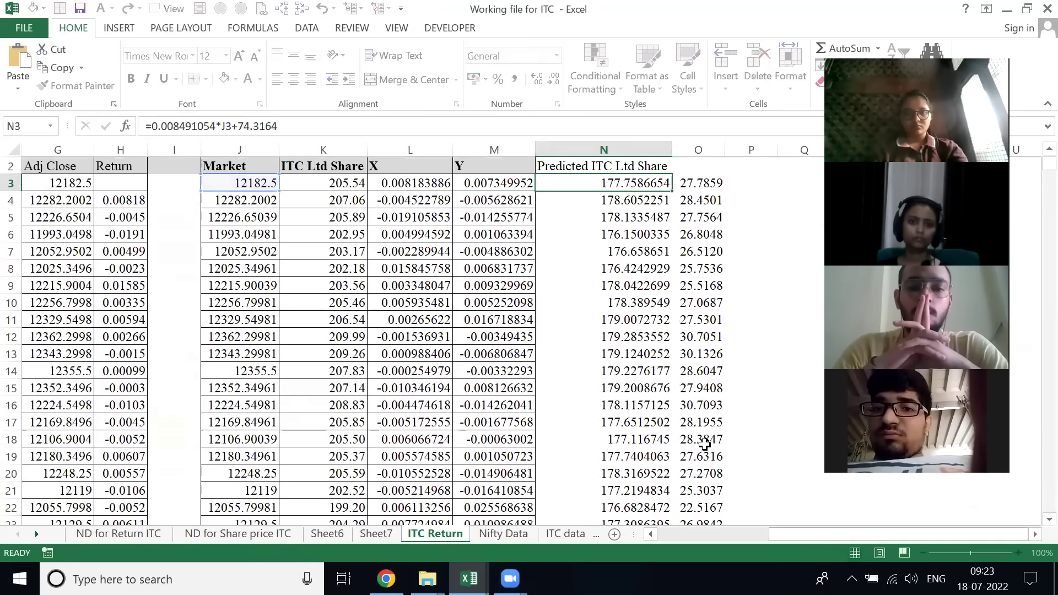
key("Right")
key("F2")
key("Escape")
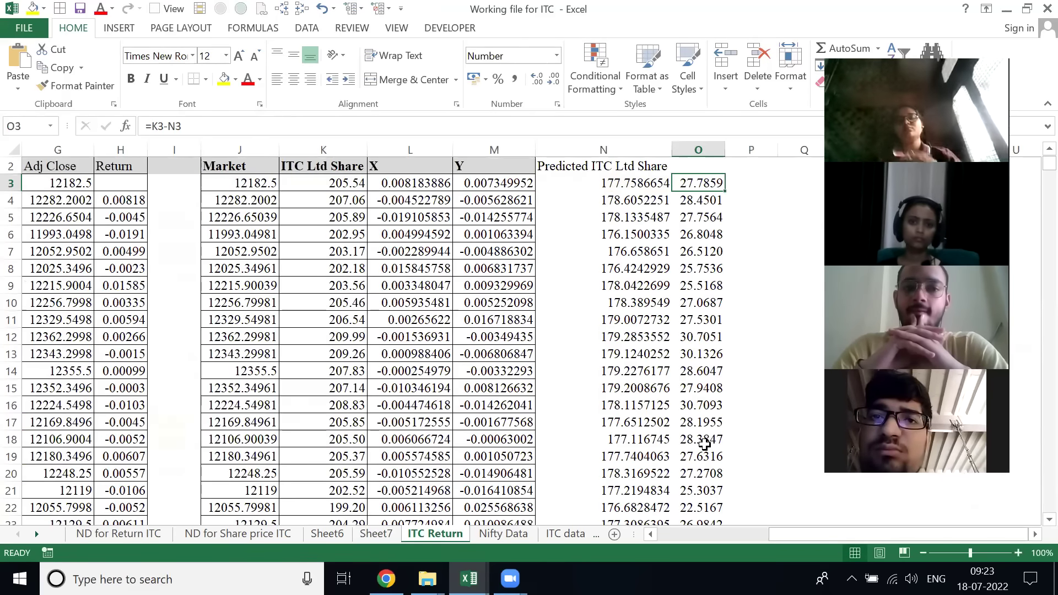
- Return to the start of the summary output on Sheet7 and look at the Multiple R value in B4
key("ctrl+Page_Up")
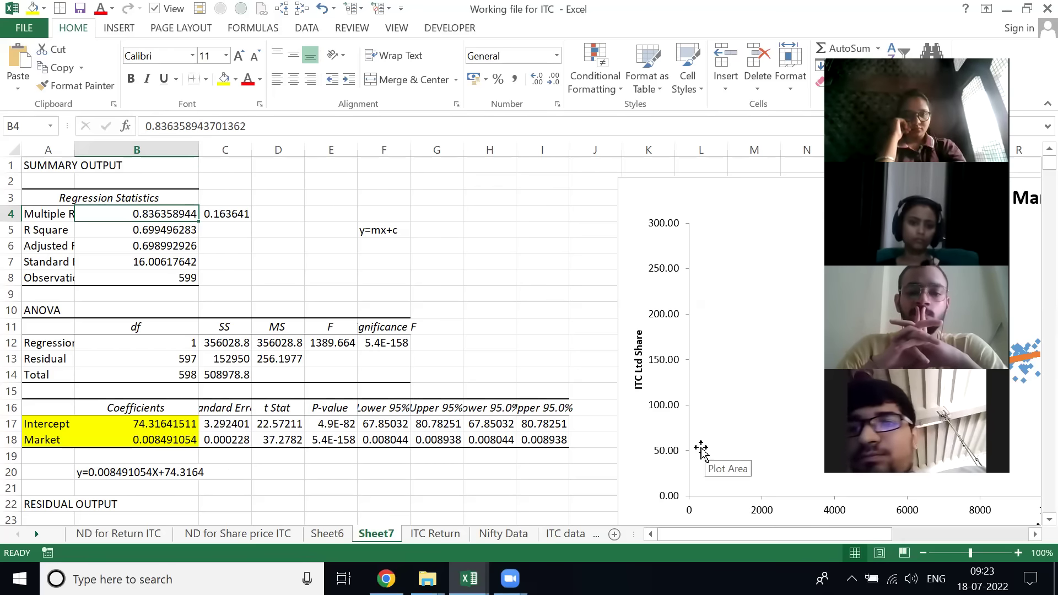
key("ctrl+Home")
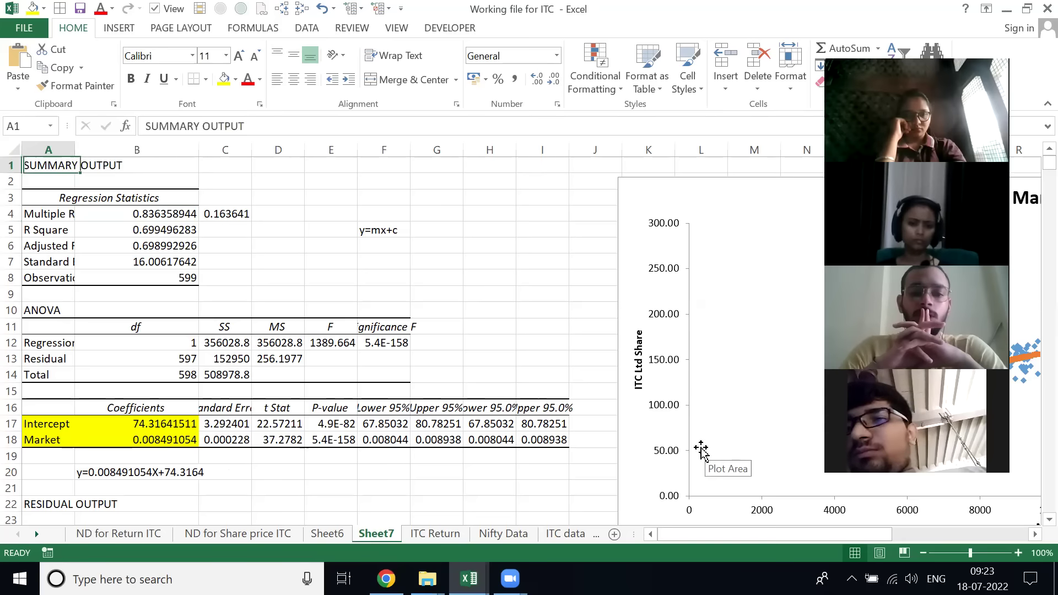
key("Down")
key("Down")
key("Down")
key("Right")
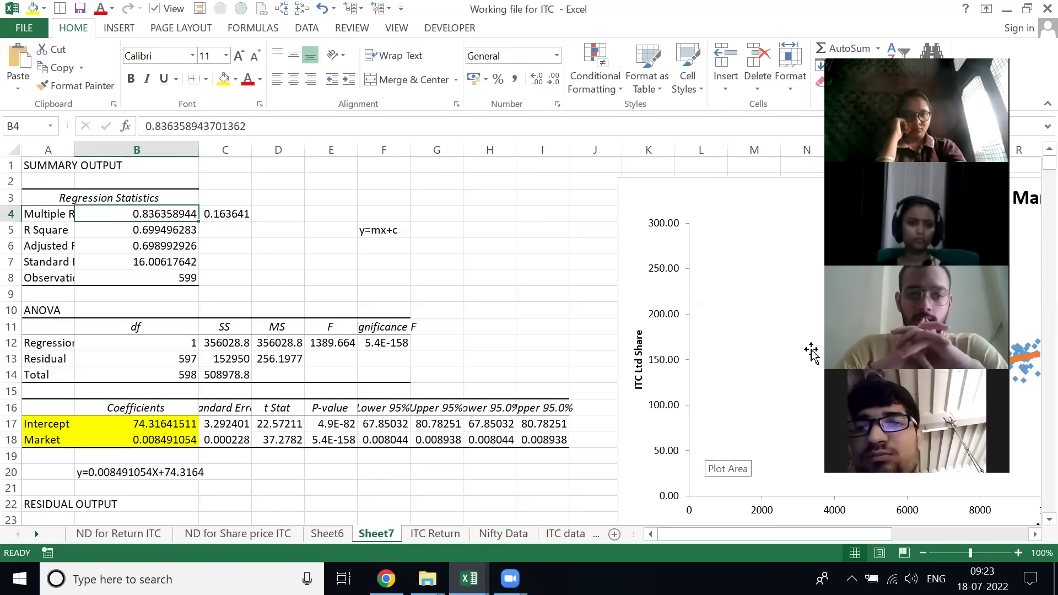
- Move the Market Line Fit Plot chart over the summary output so it starts around column B, and select the Standard Error label in A7
left_click_drag(687, 196, 120, 151)
left_click_drag(638, 202, 134, 209)
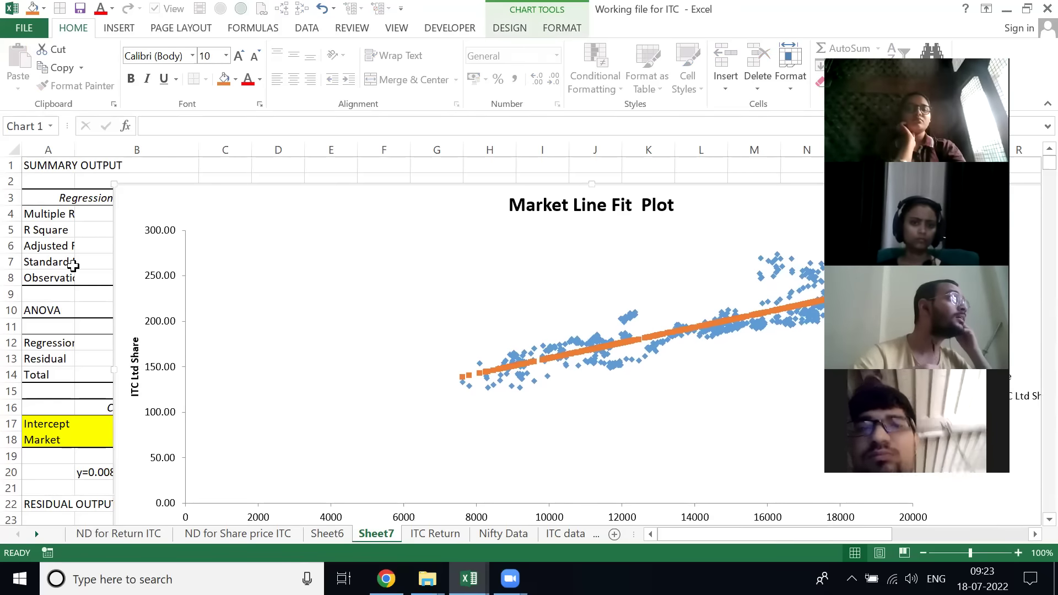
left_click(72, 256)
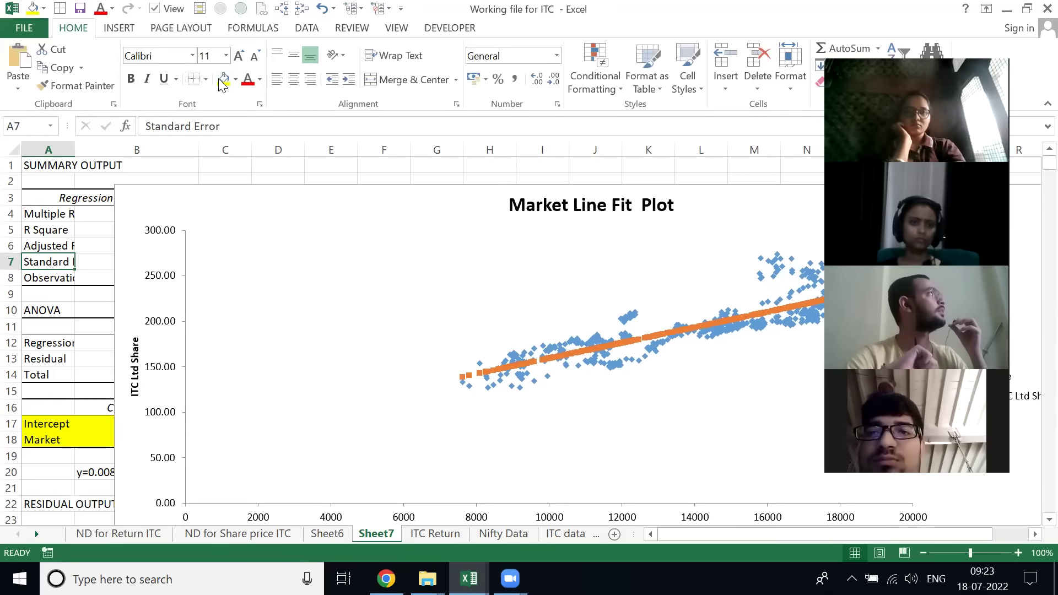
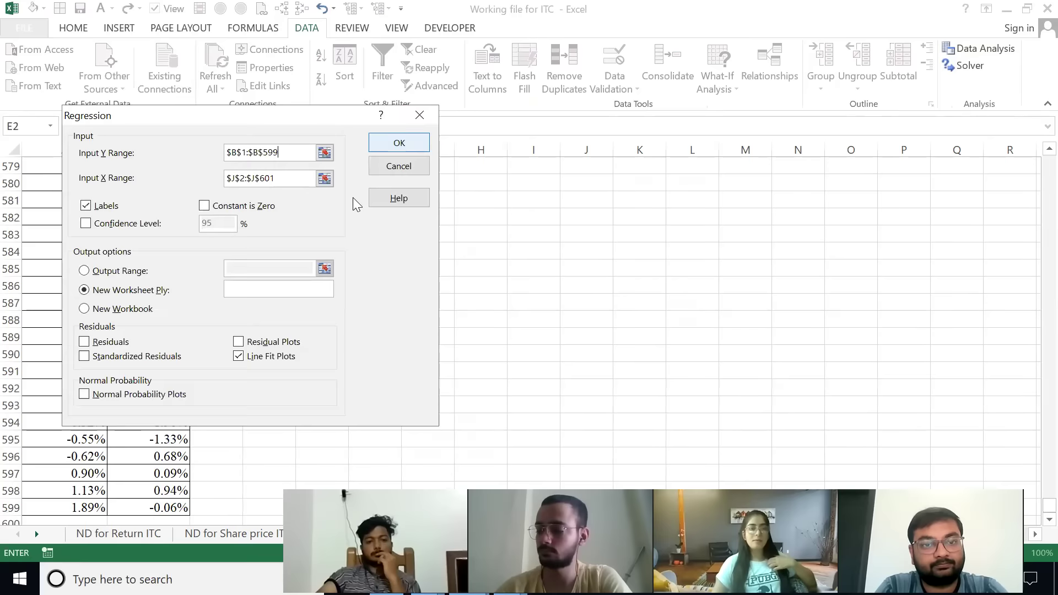
- Set the regression's input X range to $A$1:$A$599
left_click(326, 177)
left_click(123, 203)
key("ctrl+Home")
key("ctrl+shift+Down")
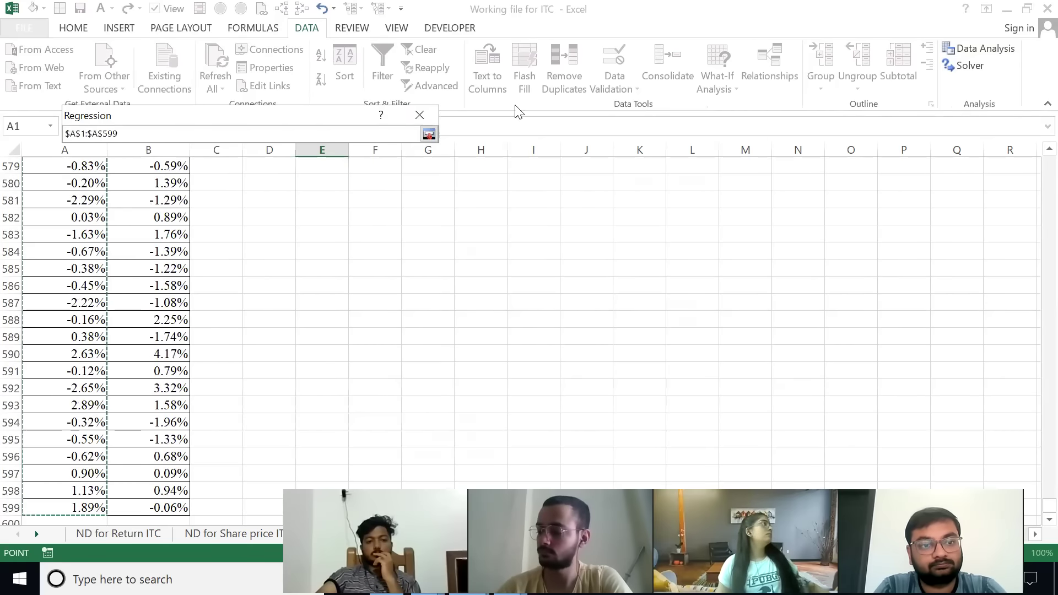
left_click(429, 134)
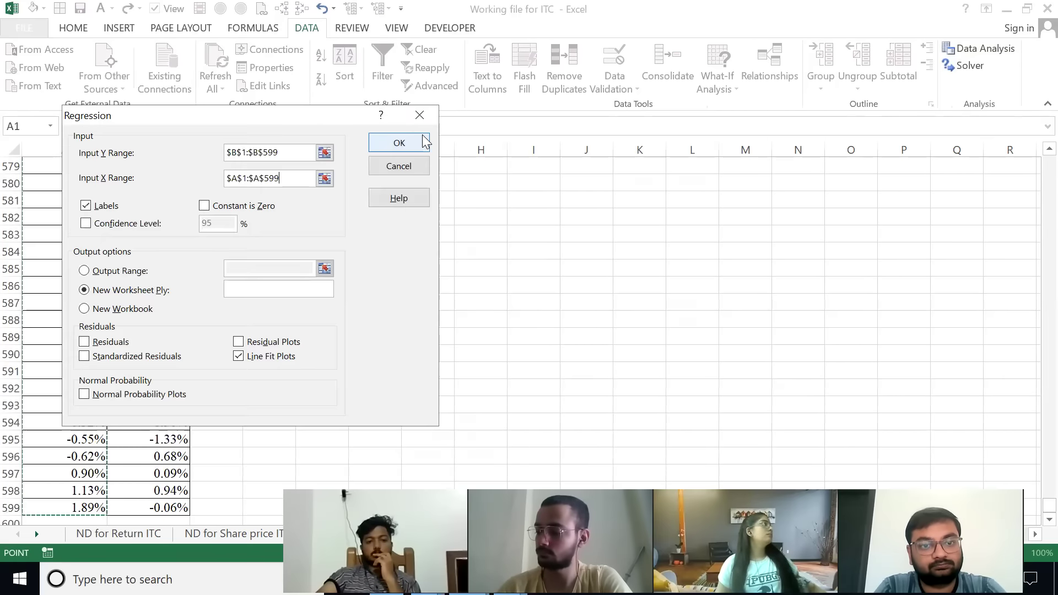
- Turn off line fit plots and run the regression with its output placed at $G$2 on the current sheet
left_click(259, 358)
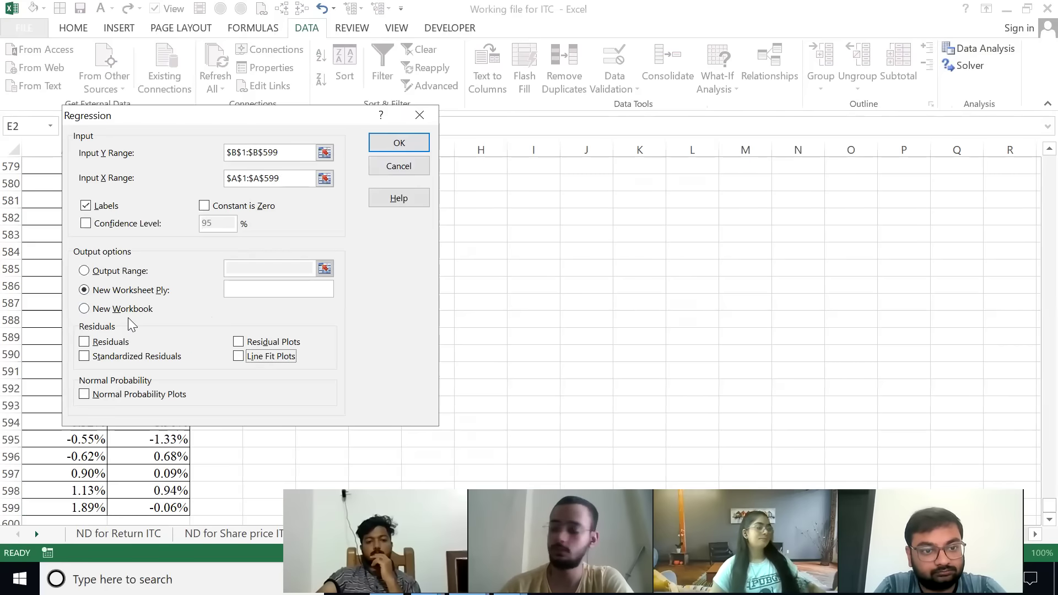
left_click(120, 270)
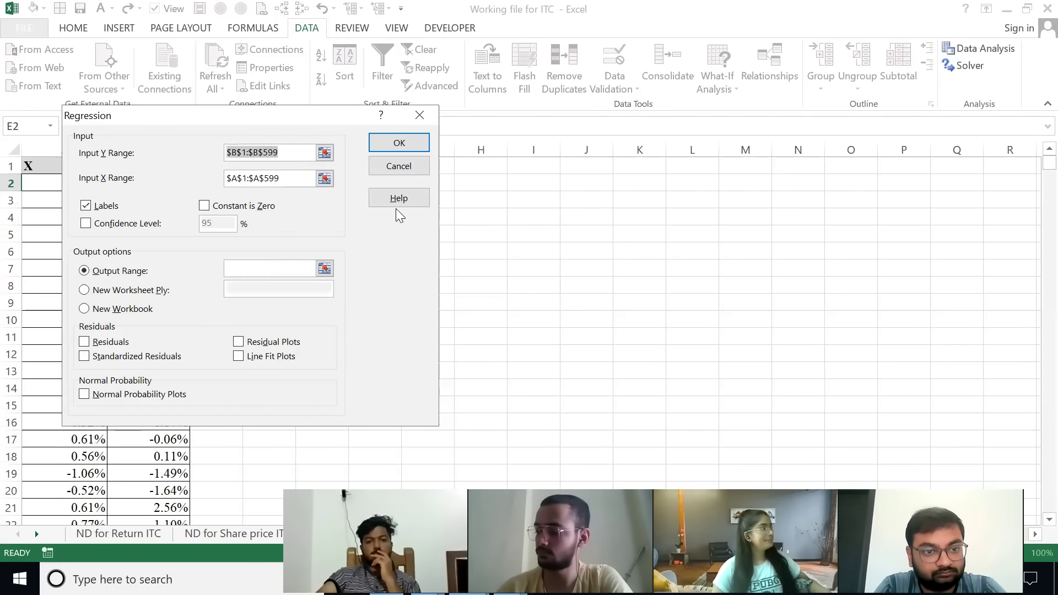
left_click(330, 267)
left_click(425, 218)
key("Up")
key("Up")
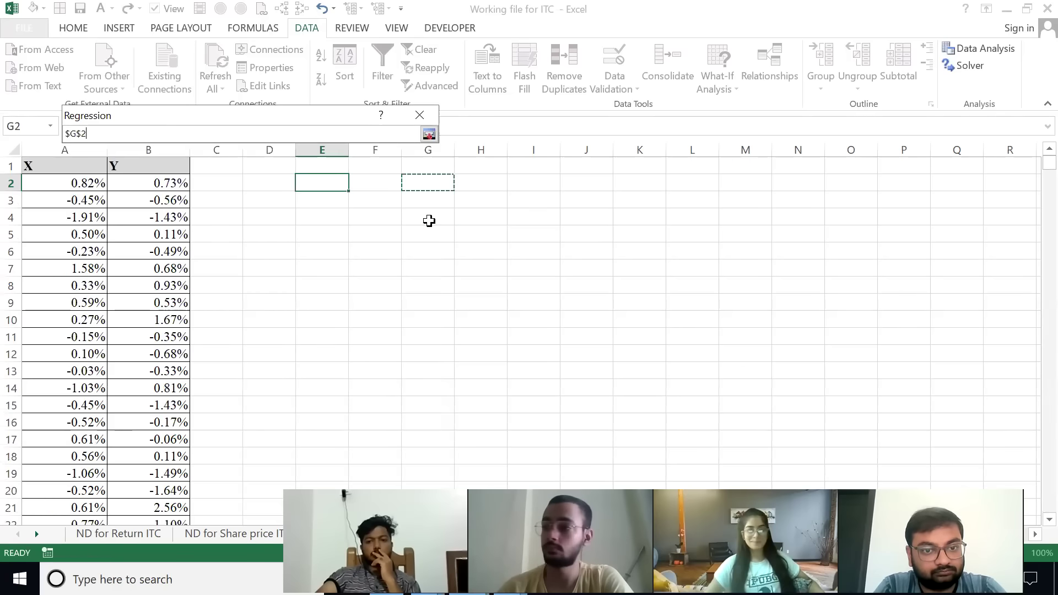
left_click(429, 134)
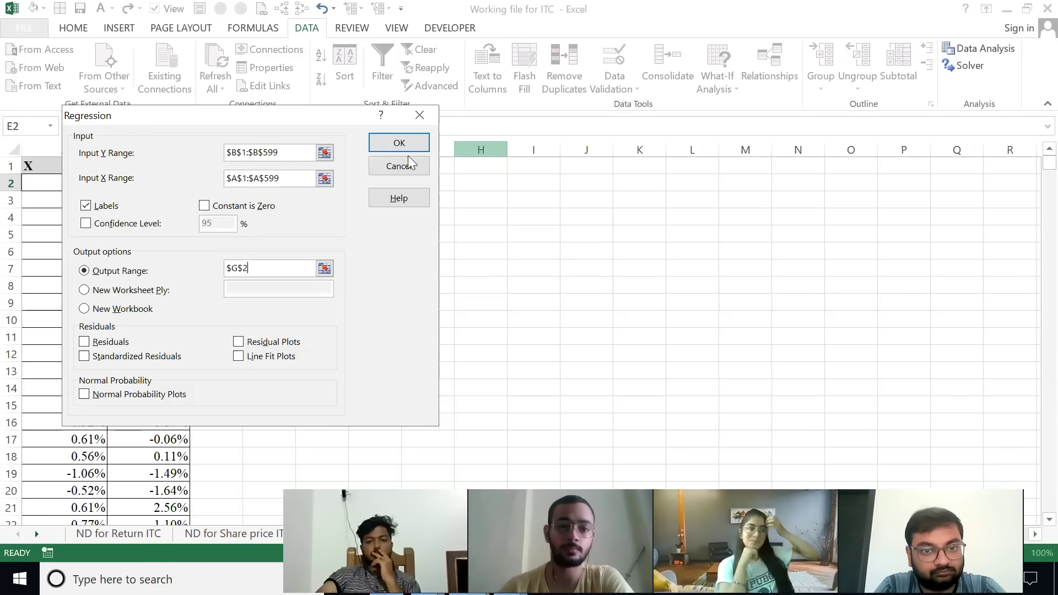
left_click(398, 145)
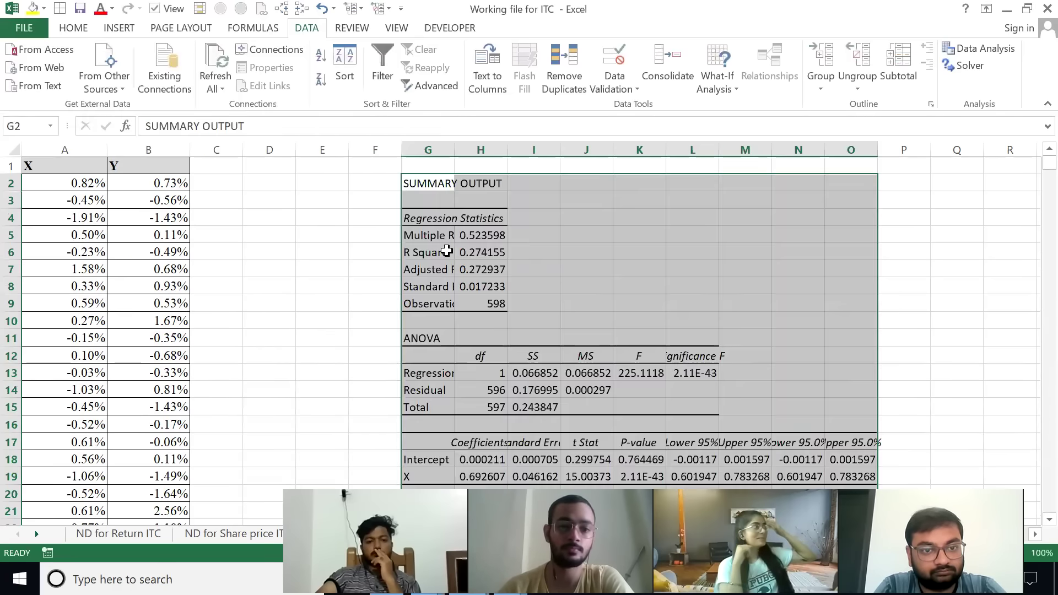
- Widen column H to fit the regression output and highlight the X coefficient in H19 in yellow
double_click(504, 146)
left_click(497, 335)
key("Down")
key("Down")
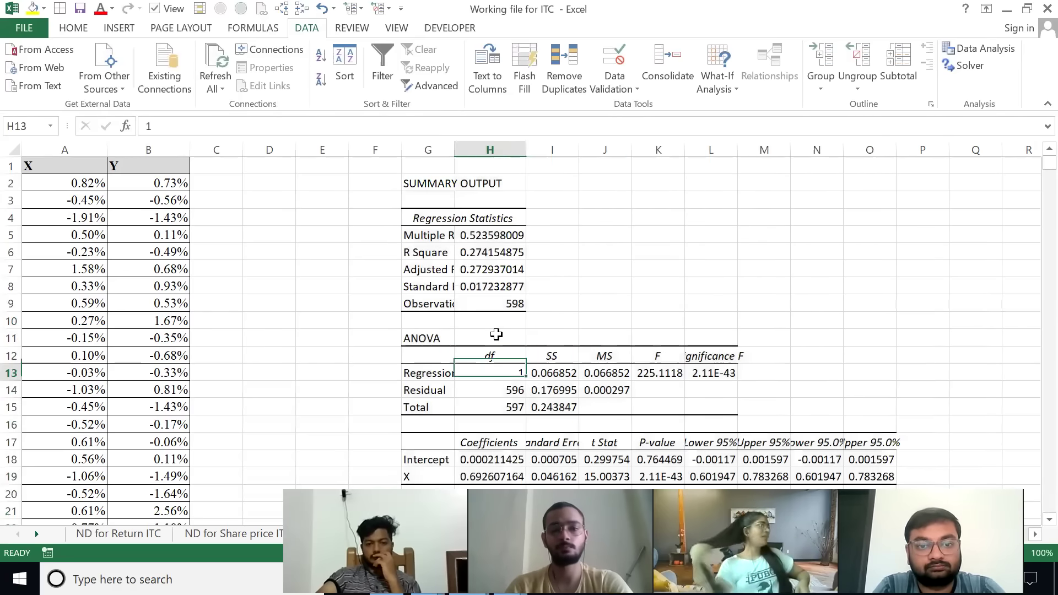
scroll(496, 334, "down", 3)
left_click(497, 334)
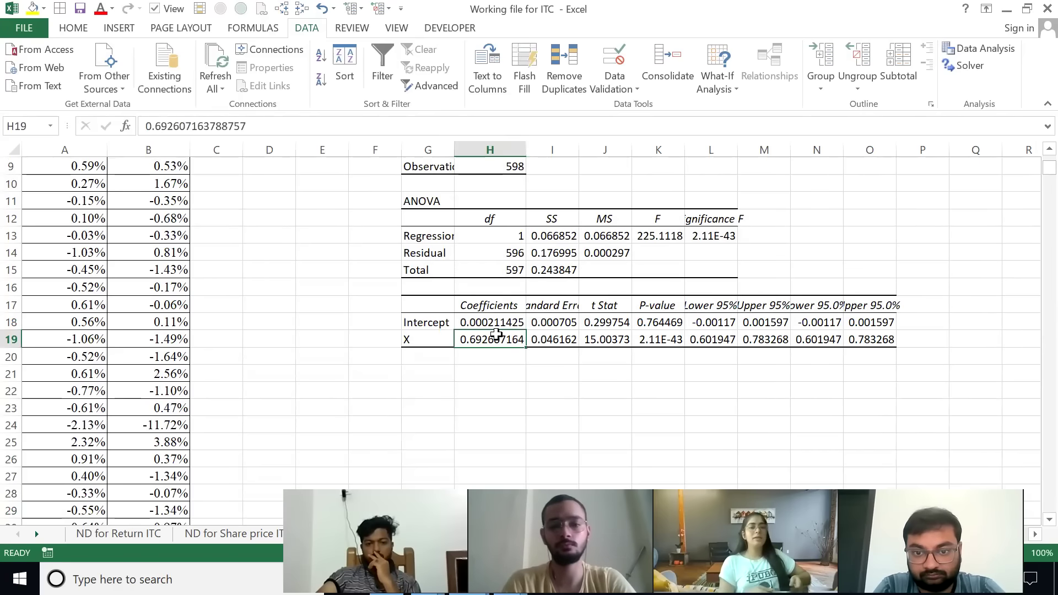
key("alt+1")
key("Up")
key("Left")
key("Left")
key("Return")
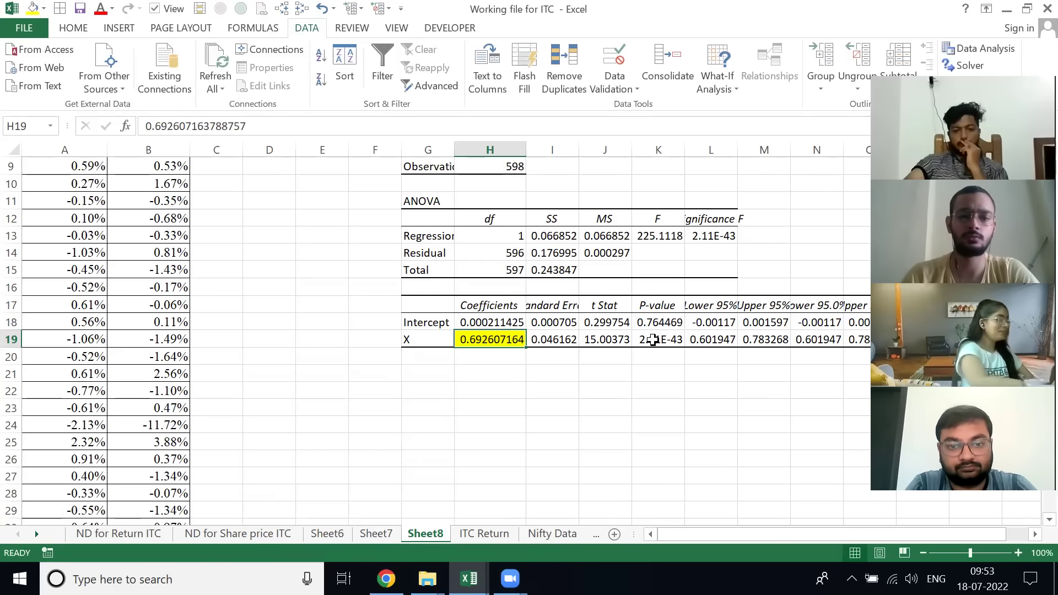
- Review the X returns in column A and the Y returns in column B down to row 599
key("ctrl+Left")
key("ctrl+Left")
key("ctrl+Up")
key("Left")
key("Down")
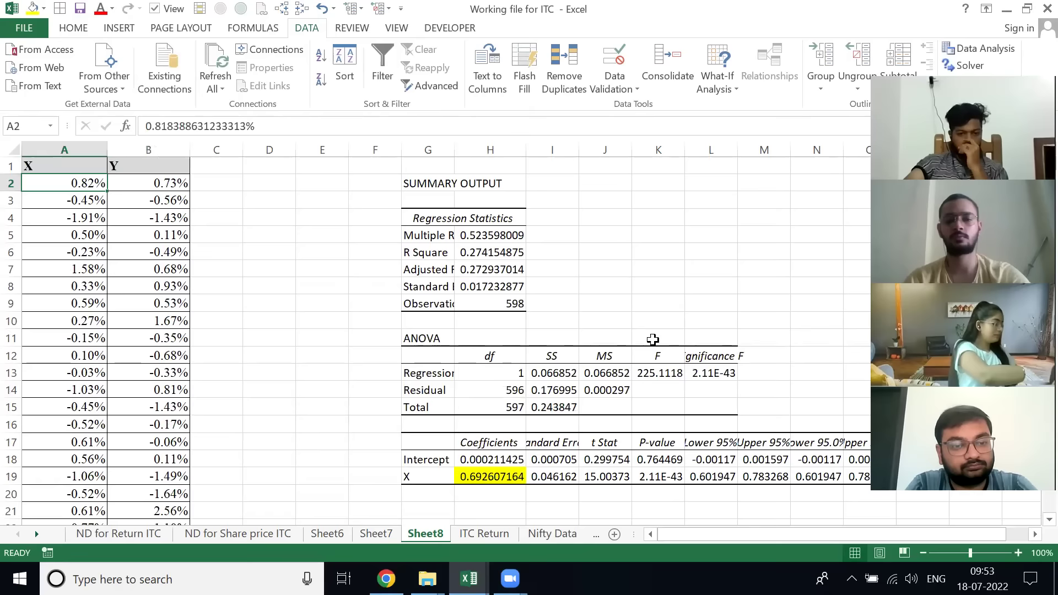
key("ctrl+shift+Down")
key("ctrl+Up")
key("Right")
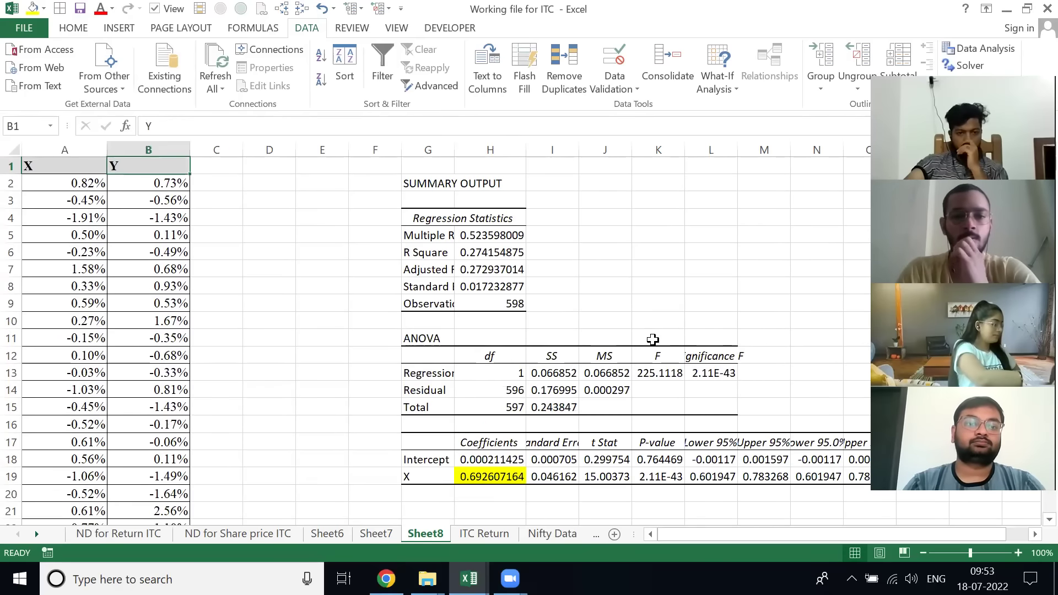
key("ctrl+shift+Down")
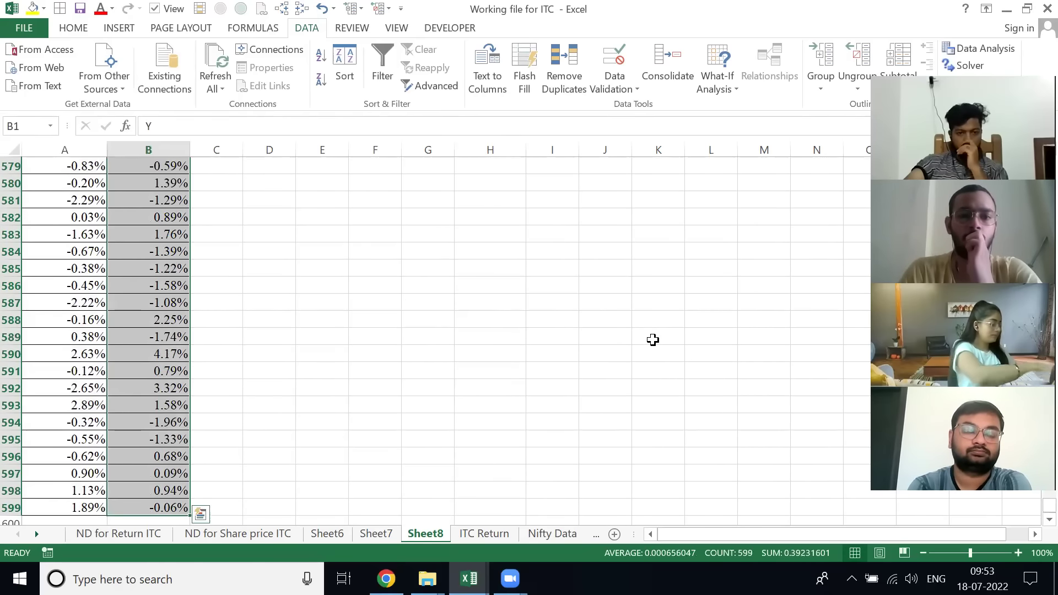
- Examine the Intercept coefficient in H18 and the X coefficient in H19 of the summary output
key("Right")
key("Down")
key("Right")
key("Down")
key("Right")
key("Right")
key("Right")
key("Down")
key("Down")
key("Down")
key("Down")
key("Down")
key("Down")
key("Down")
key("Down")
key("Down")
key("Down")
key("Down")
key("Right")
key("Down")
key("Down")
key("Down")
key("Down")
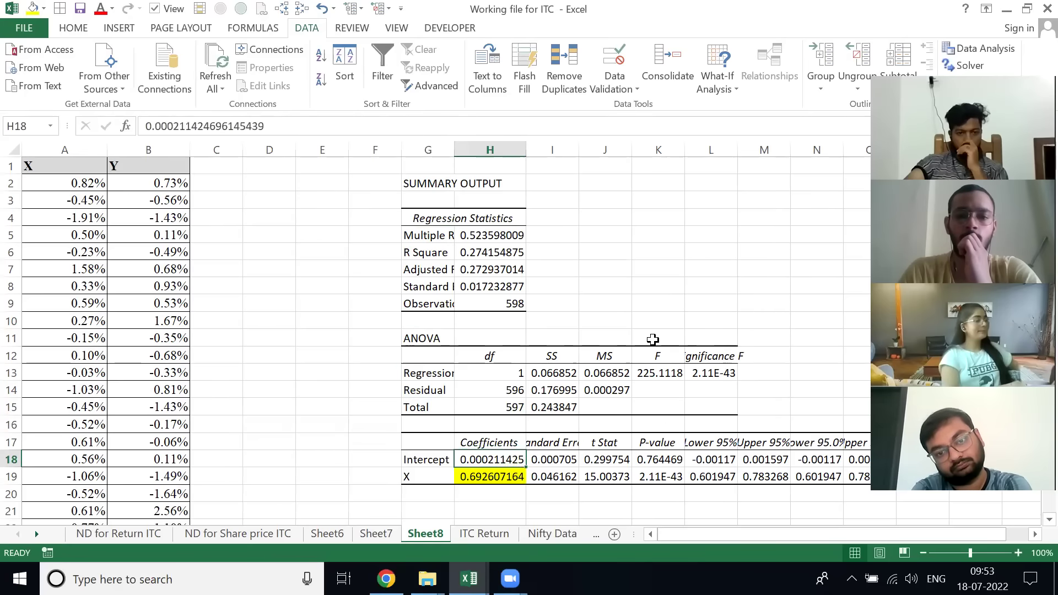
key("Down")
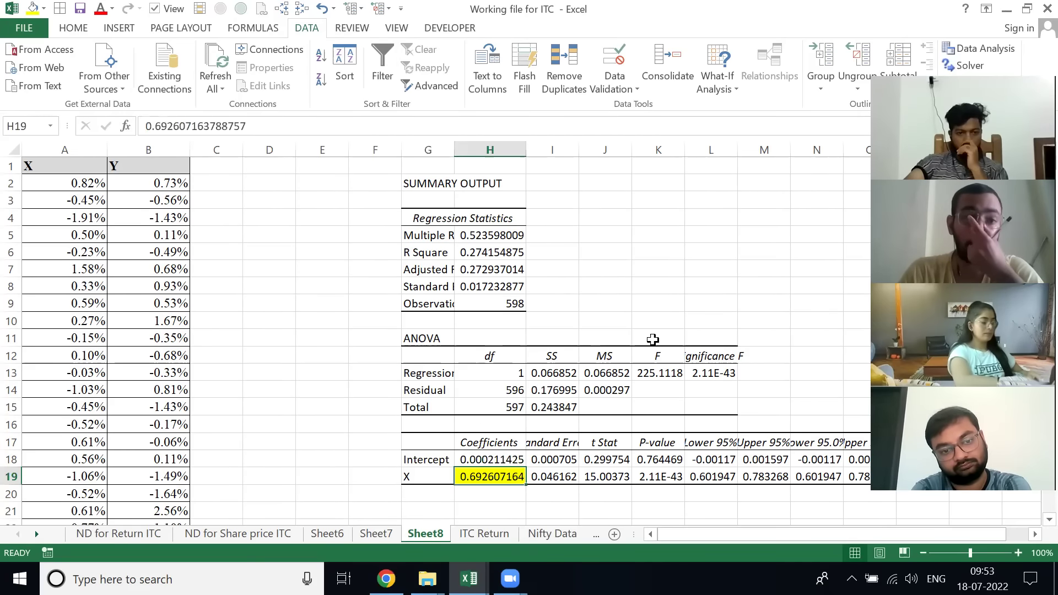
- Go back to the return data and look at the first Y and X returns in B2 and A2
key("ctrl+Left")
key("ctrl+Left")
key("ctrl+Up")
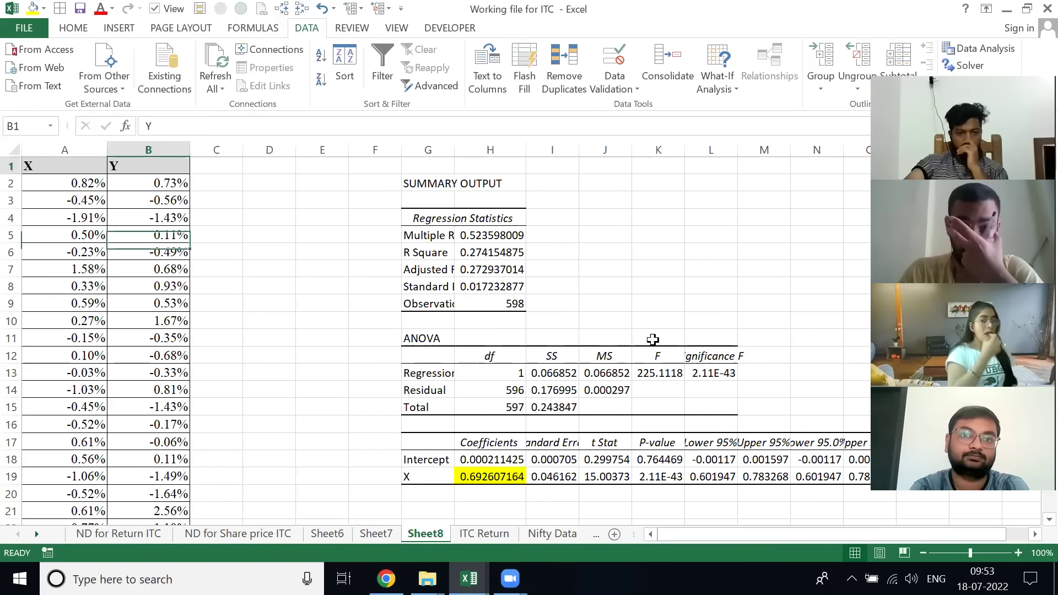
key("Down")
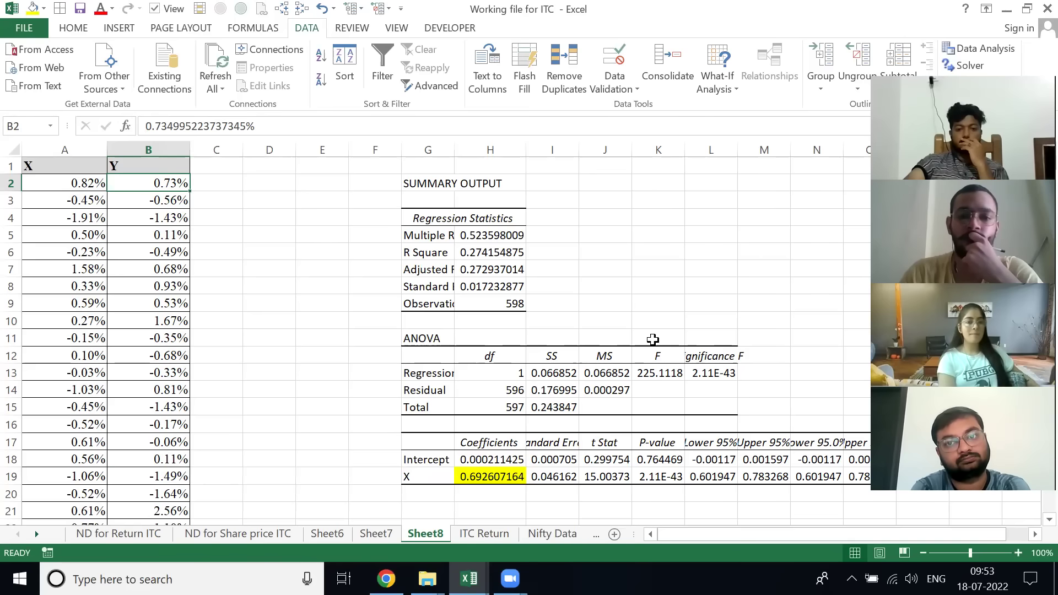
key("Right")
key("Right")
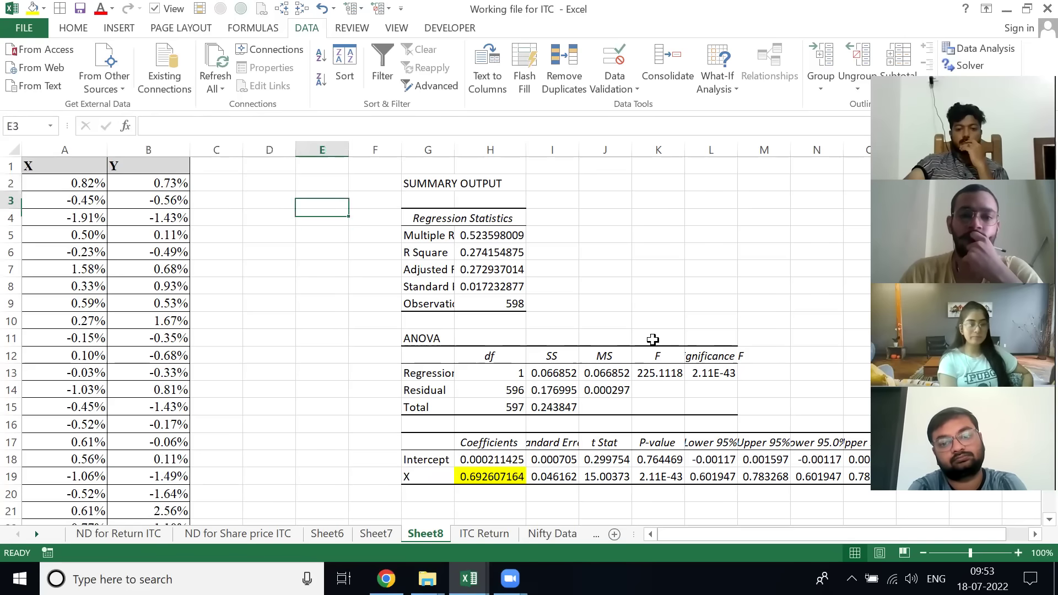
key("Left")
key("Left")
key("Left")
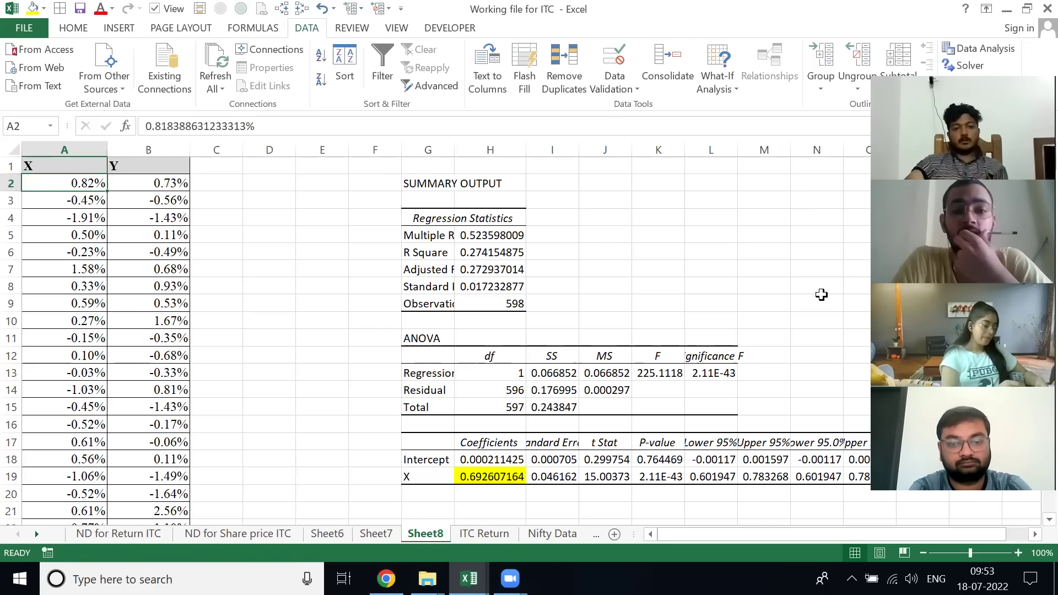
left_click(967, 75)
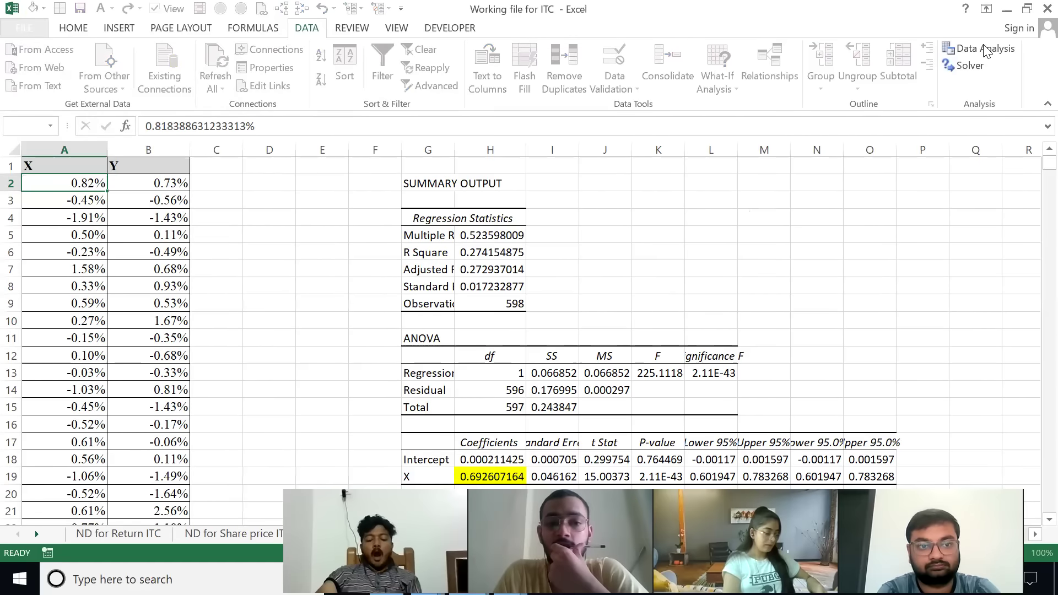
left_click(985, 48)
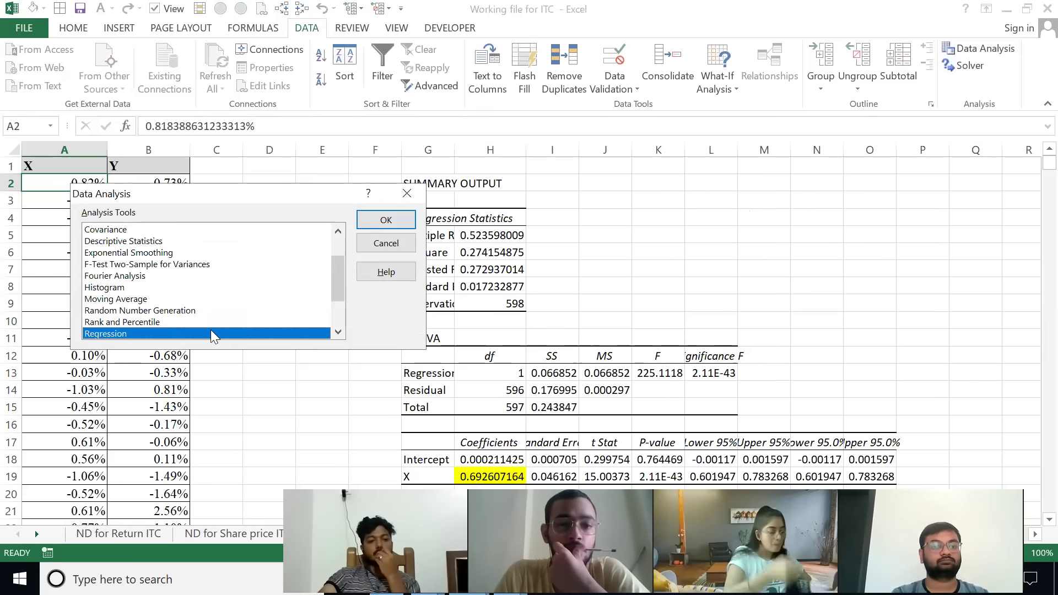
key("Escape")
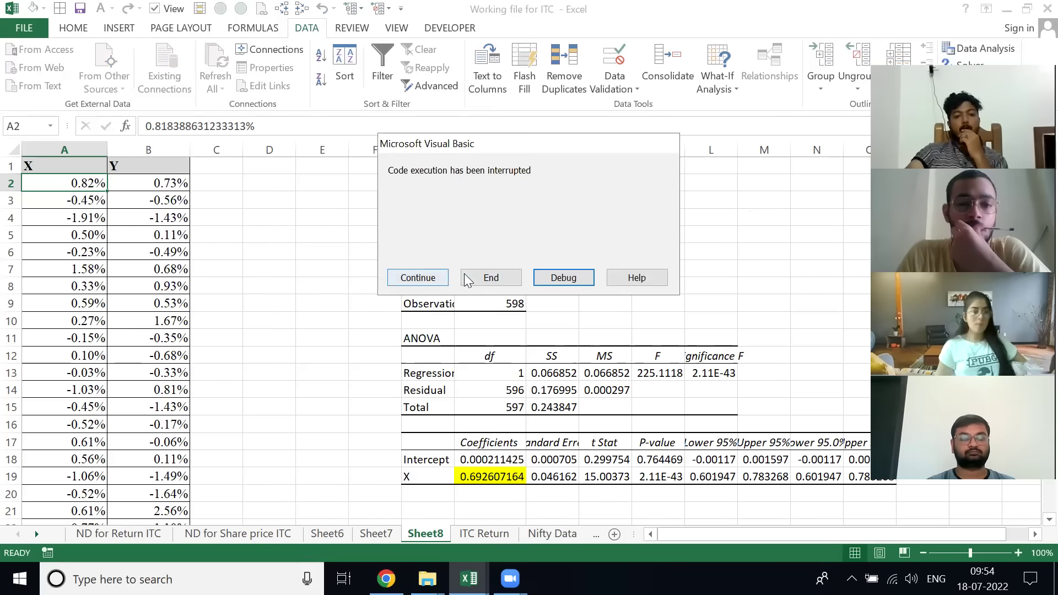
left_click(479, 279)
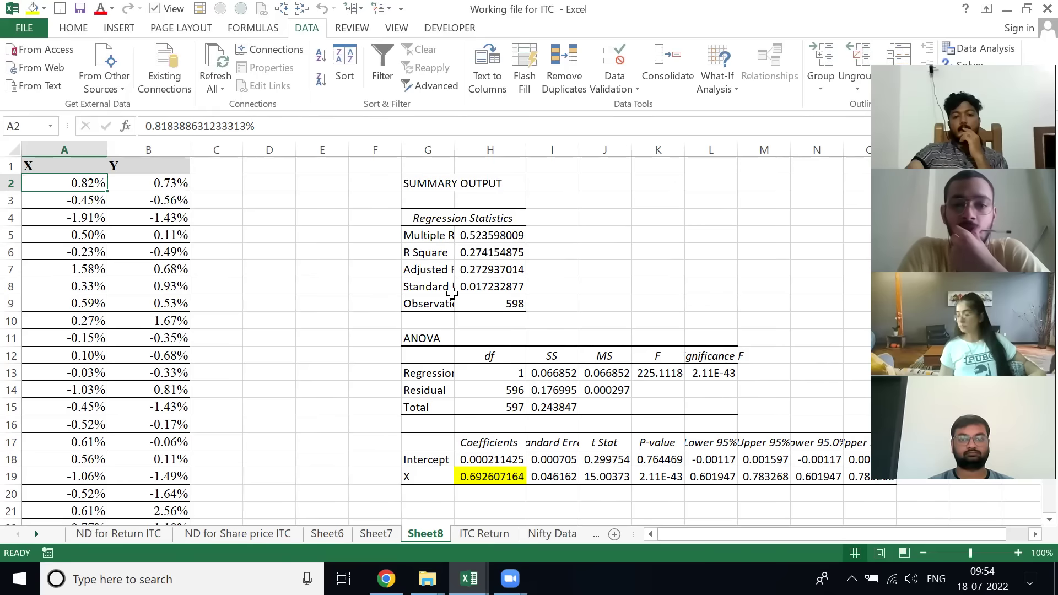
- Look at the Standard Error row of the regression statistics and glance at the neighbouring sheet
left_click(436, 288)
key("Right")
key("Left")
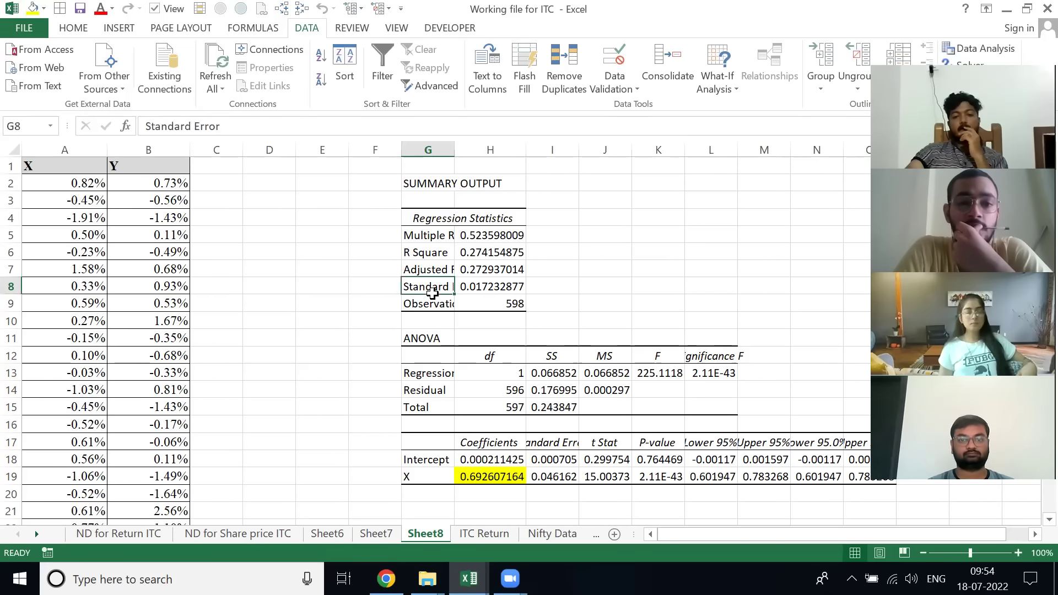
key("Up")
key("Up")
key("Up")
key("Up")
key("ctrl+Page_Up")
key("ctrl+Page_Down")
- Insert a new worksheet before Sheet8 and name it Historical S
key("shift+F11")
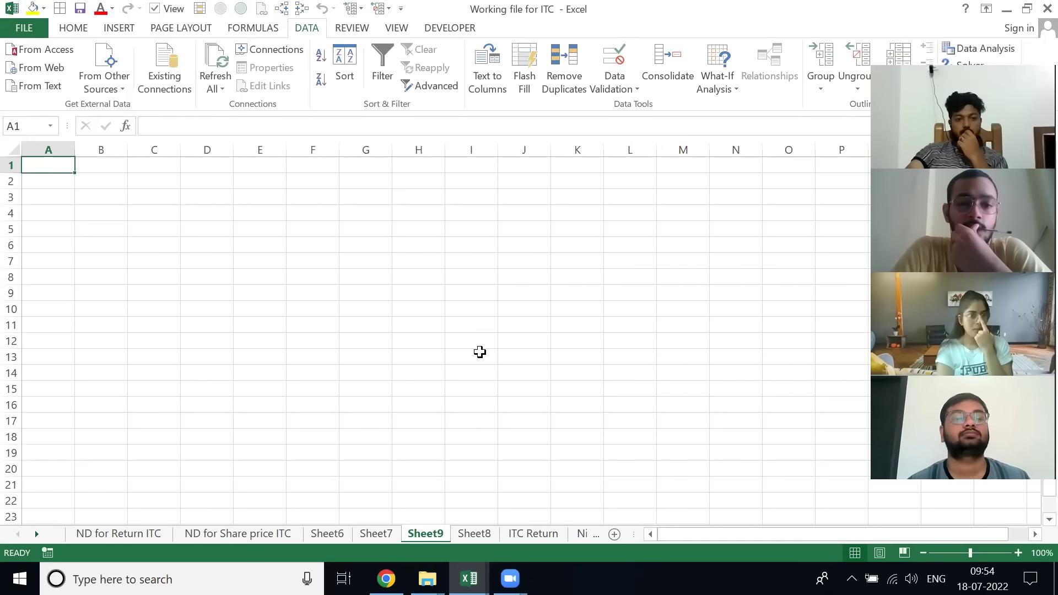
key("alt+Tab")
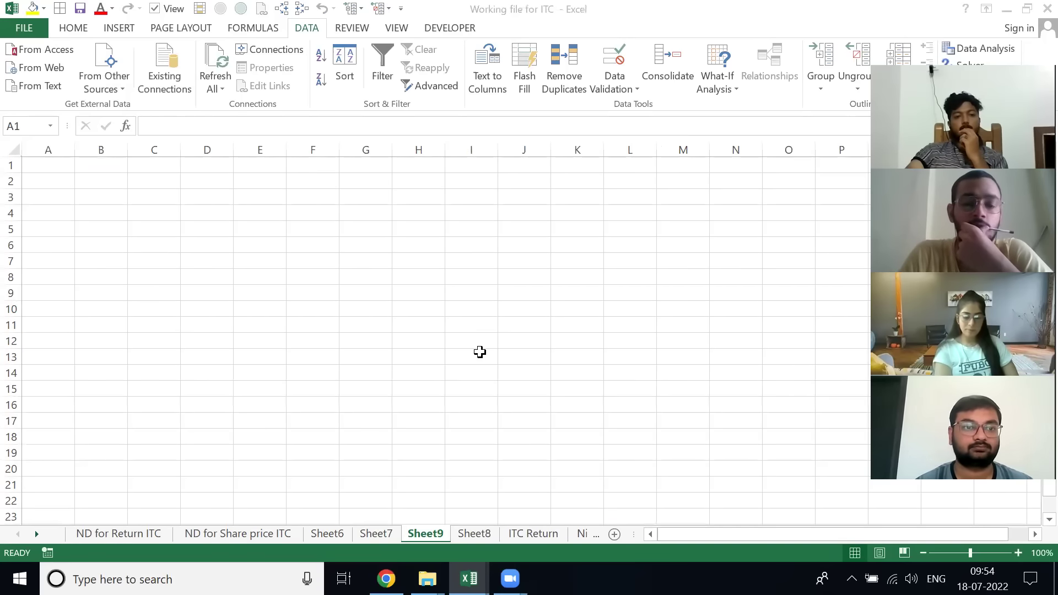
key("alt+Tab")
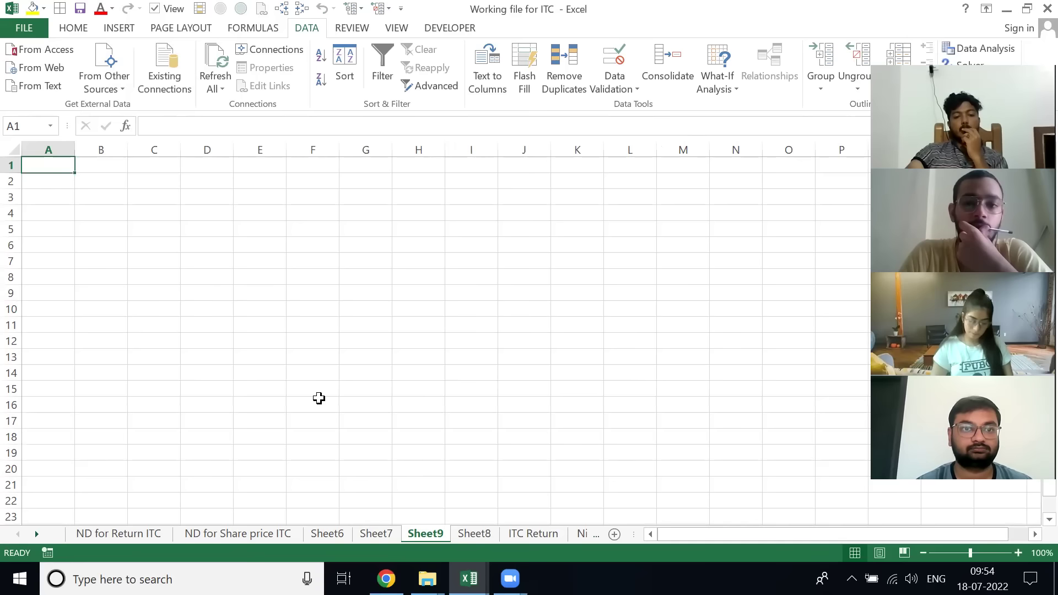
key("alt+h")
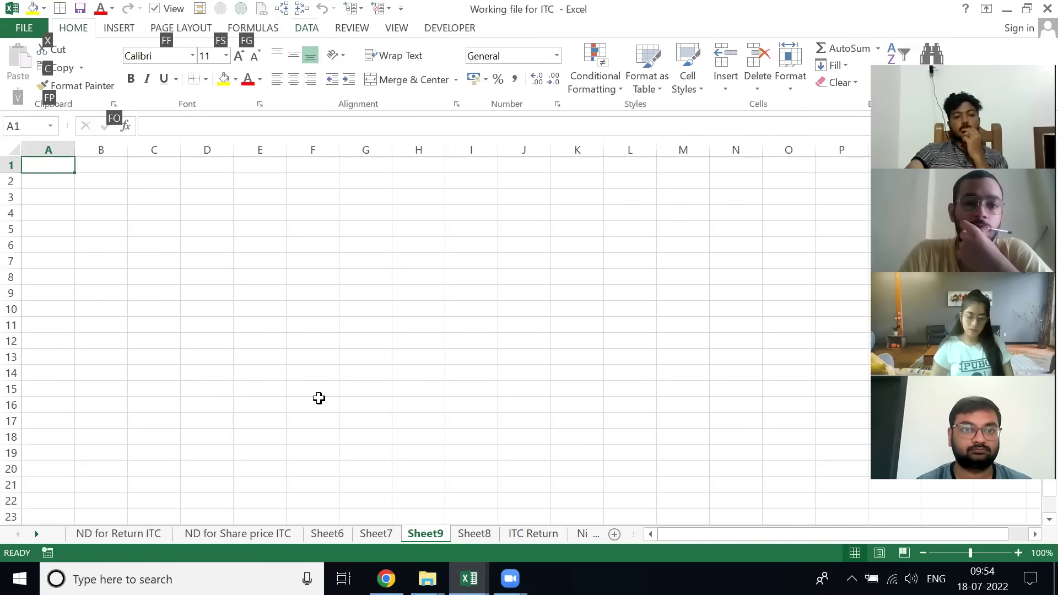
type("o")
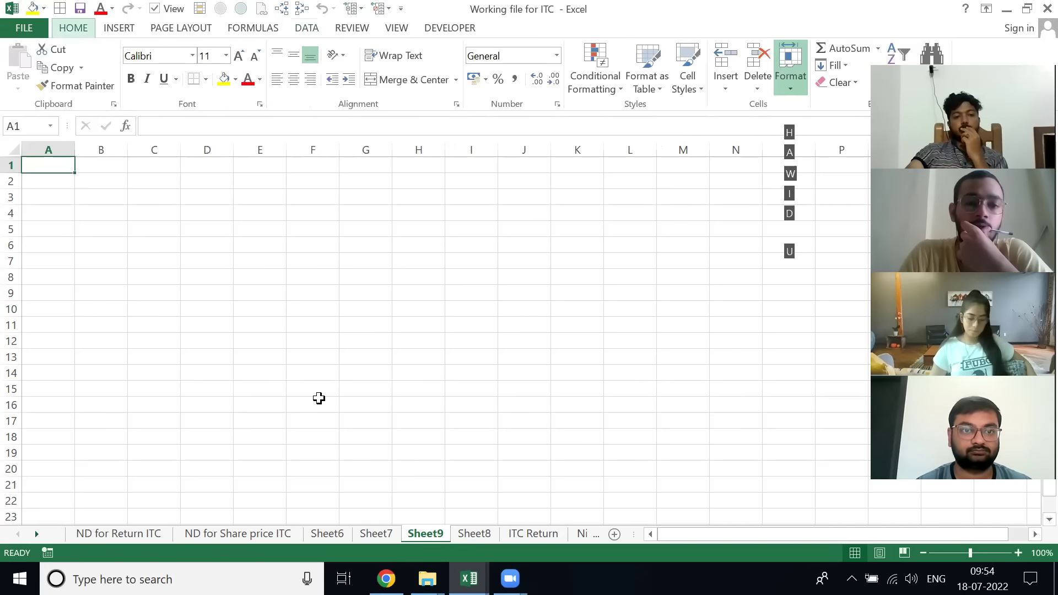
type("rHistori")
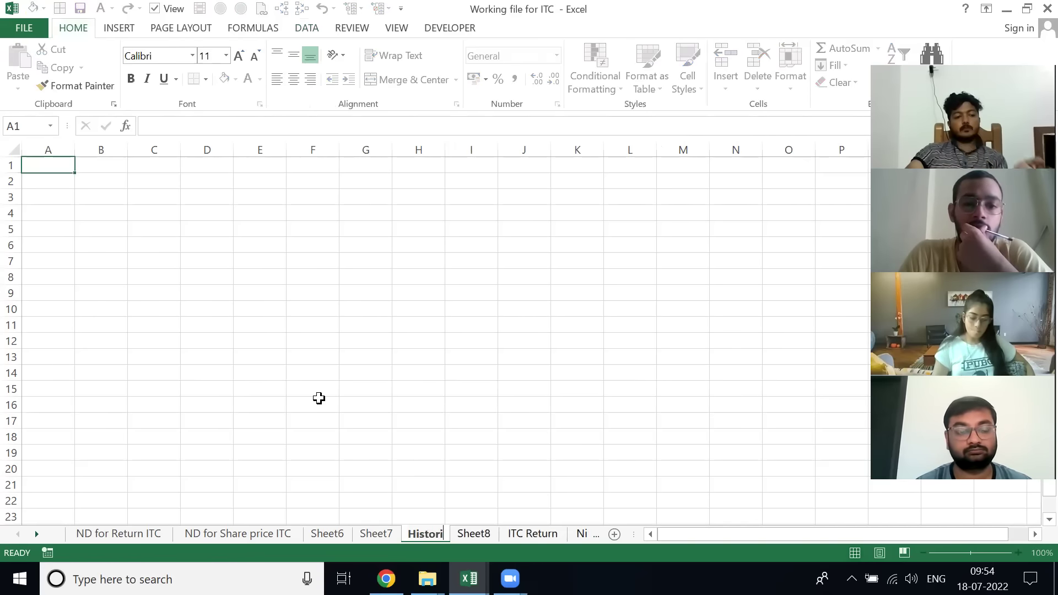
type("cal S")
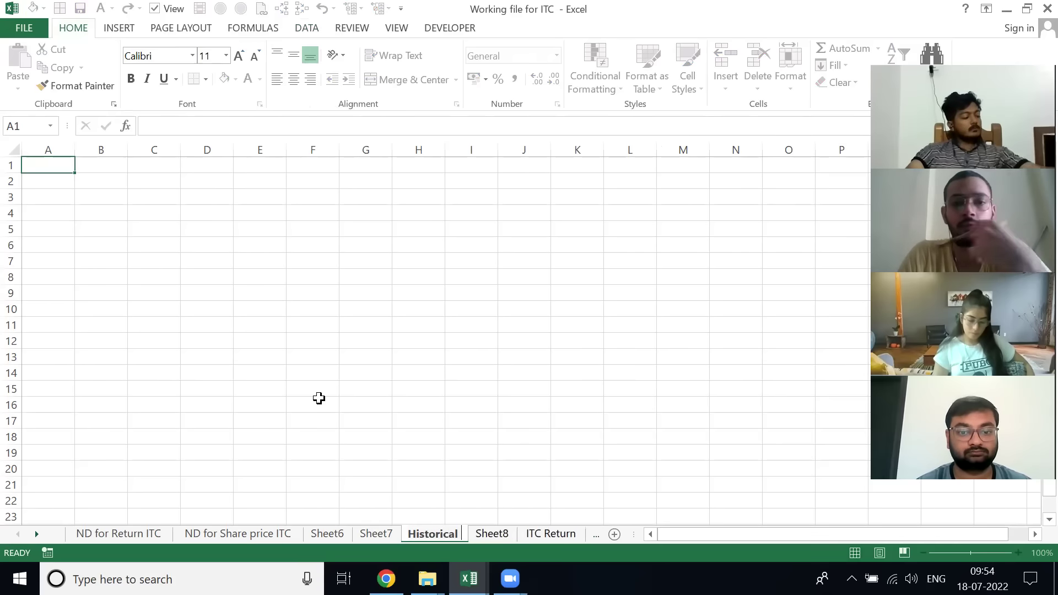
key("Return")
key("Return")
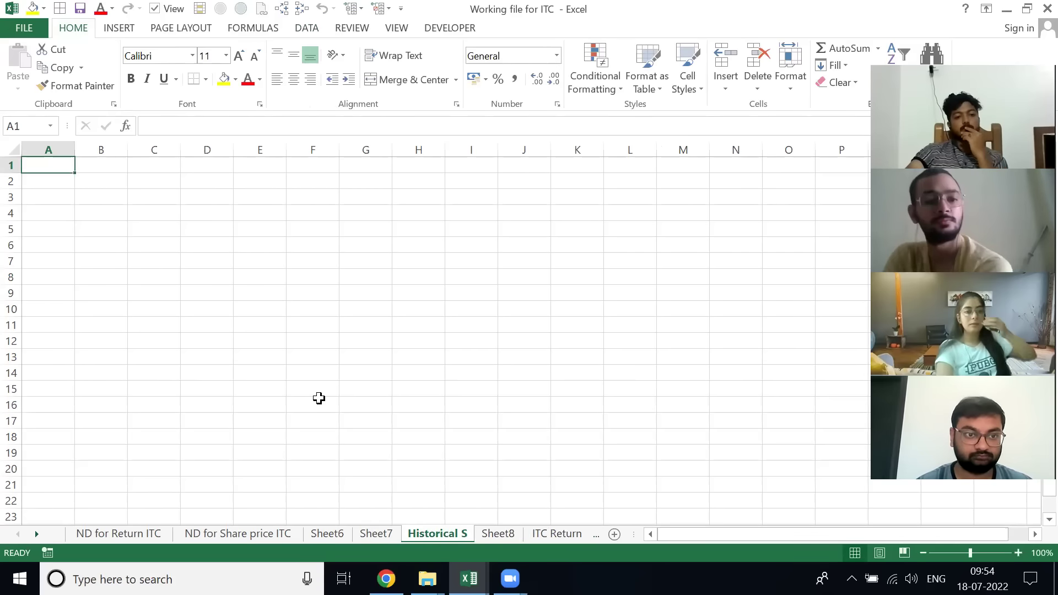
- Copy the X column A1:A599 from Sheet8 into the Historical S sheet starting at B3
key("ctrl+Page_Down")
key("Left")
key("Up")
key("Up")
key("Up")
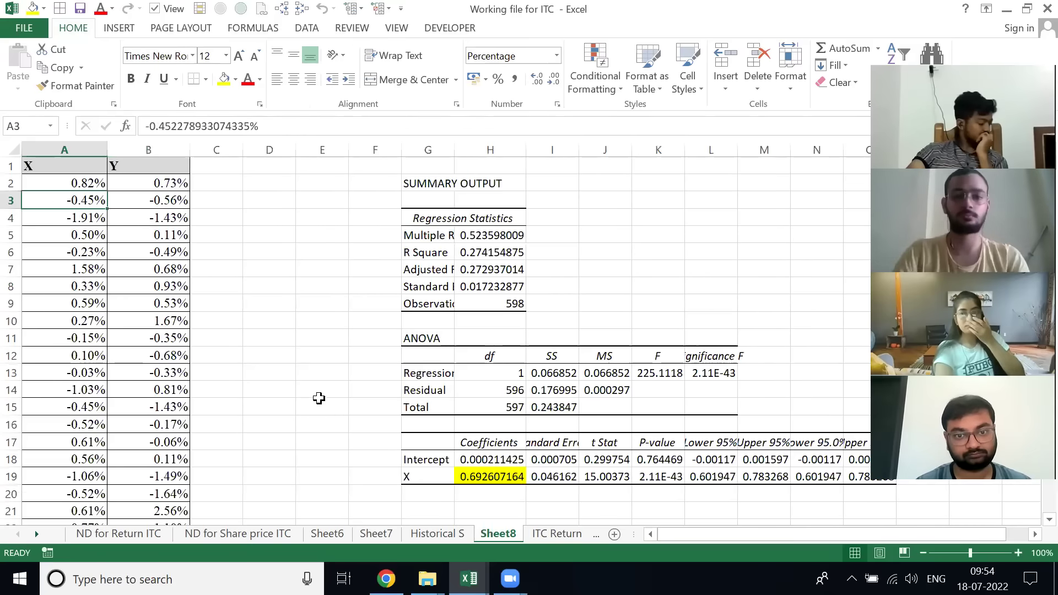
key("ctrl+shift+Down")
key("ctrl+c")
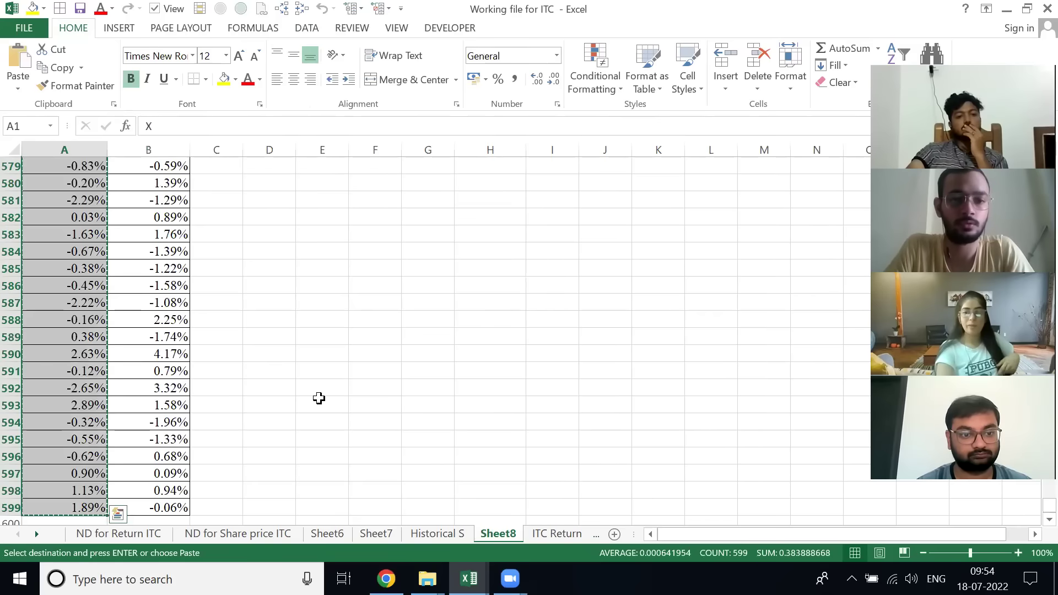
key("ctrl+Page_Up")
key("Down")
key("Down")
key("Right")
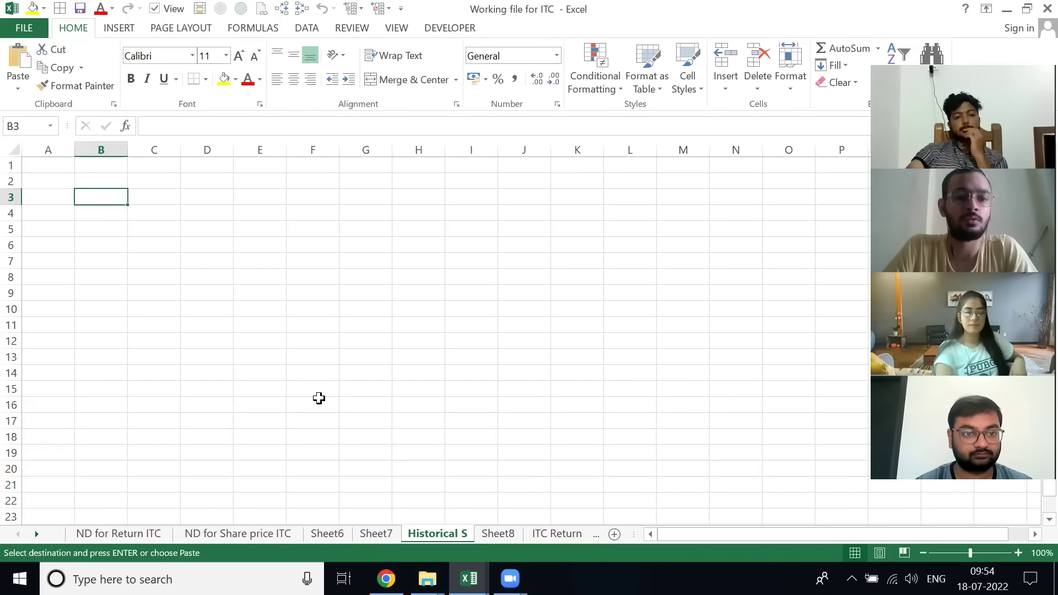
key("ctrl+v")
- Add a Sr. no header in A3, with 1 in A4 and the formula =A4+1 in A5
key("Left")
type("Sr")
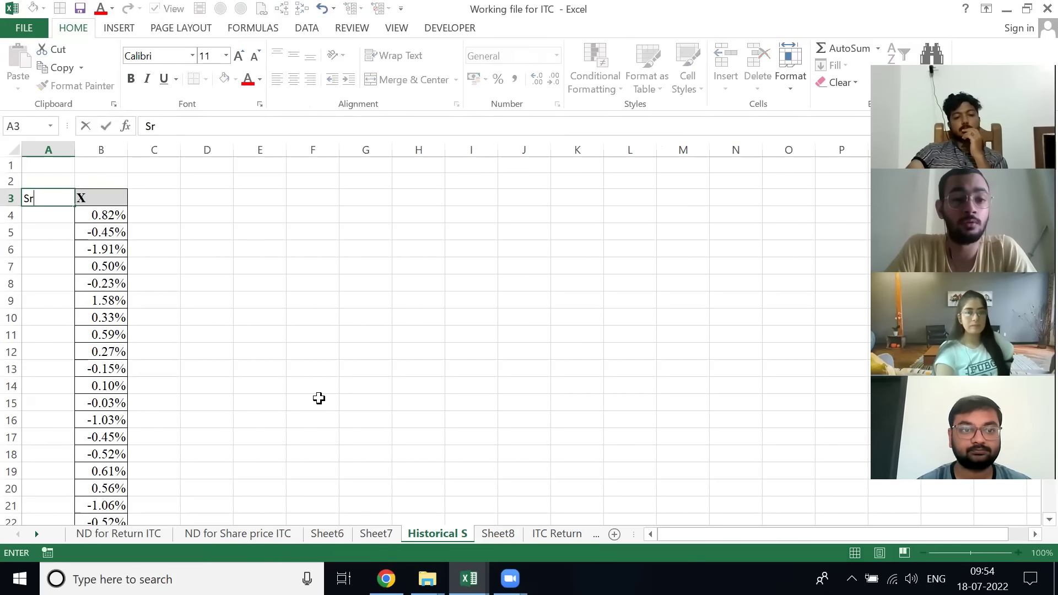
type(". no")
key("Return")
type("1")
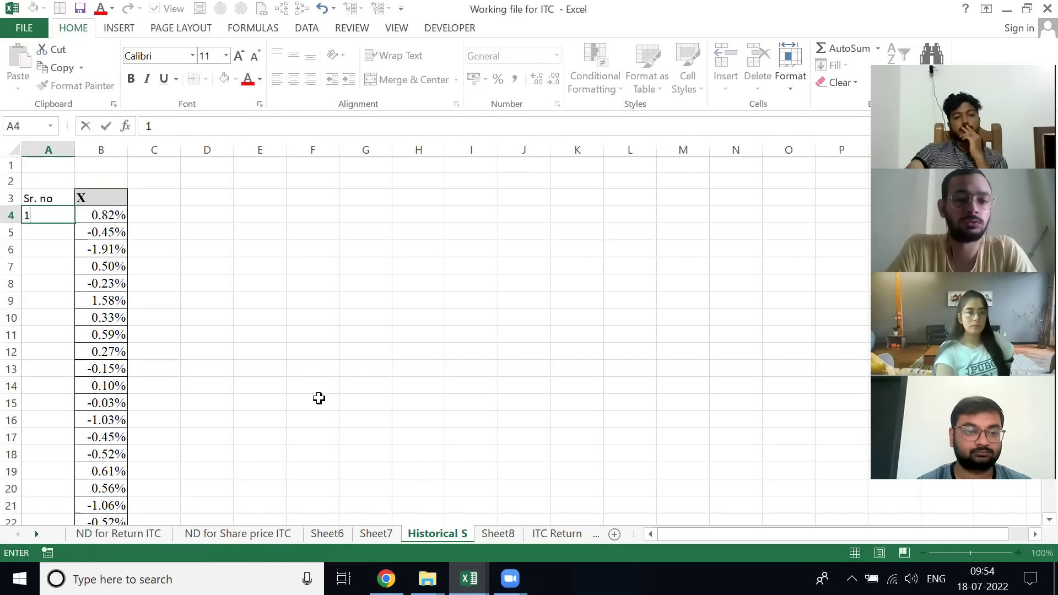
key("Return")
type("=A4+1")
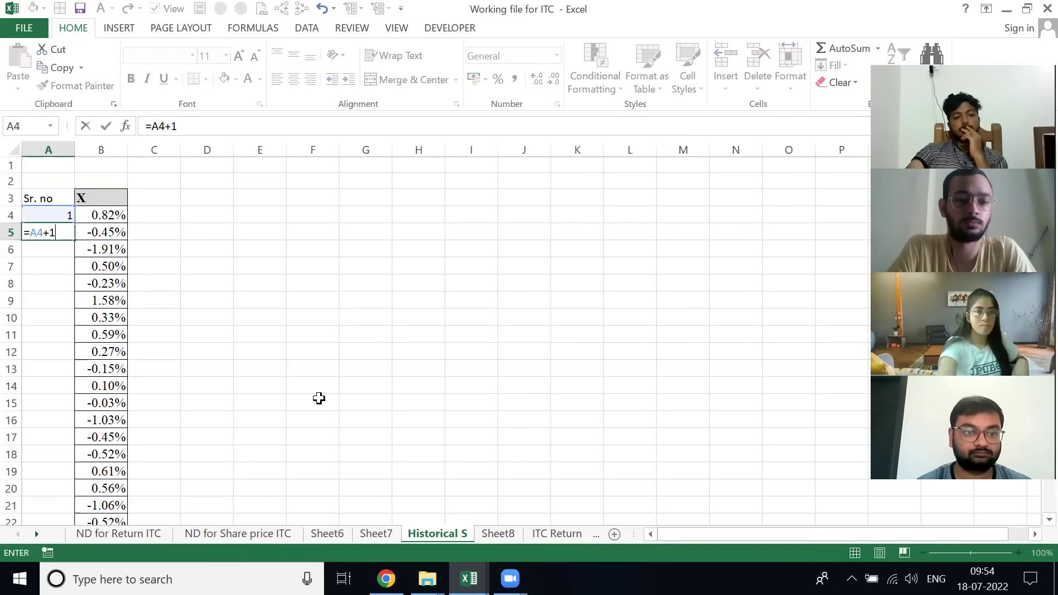
key("Return")
- Fill the serial number formula from A5 down to A601 alongside the X returns
key("Right")
key("ctrl+Down")
key("Left")
key("ctrl+shift+Up")
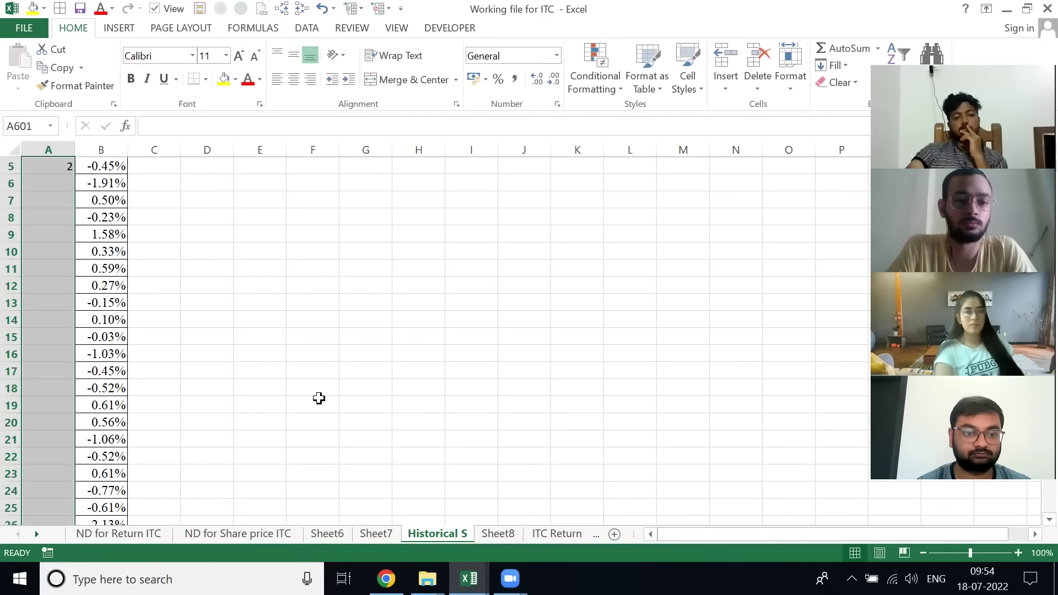
key("ctrl+d")
- Enter the title Historical S in cell A1
key("ctrl+Home")
type("H")
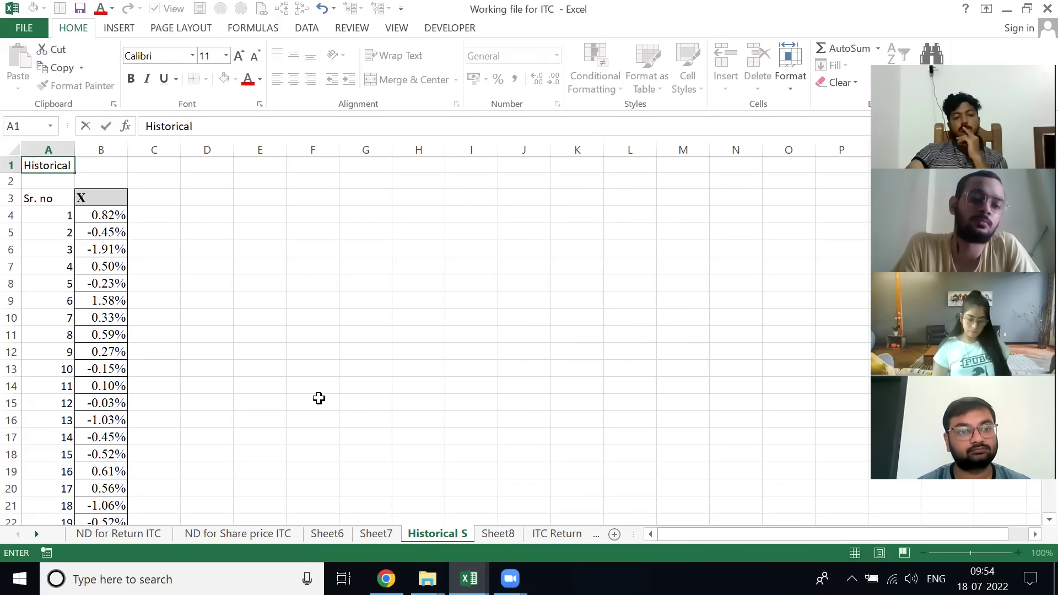
type("istorical S")
key("Return")
- Insert a new row above row 2 and label cell A2 Beta
key("shift+space")
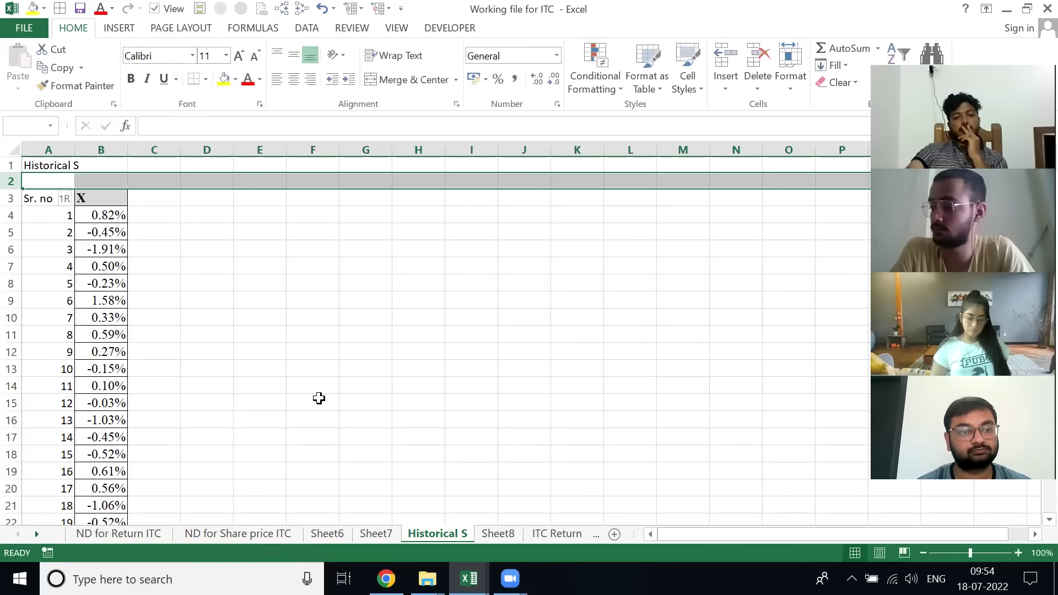
key("ctrl+shift+equal")
key("Down")
key("Up")
type("Beta")
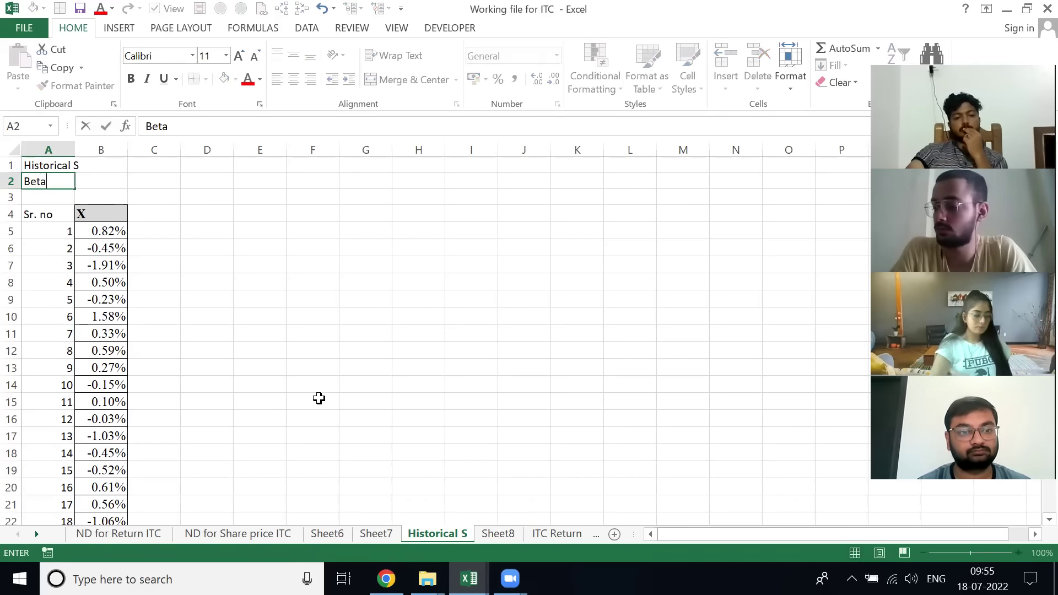
key("ctrl+Return")
- Link cell B2 to the X coefficient in the regression output with the formula =Sheet8!H19
key("Right")
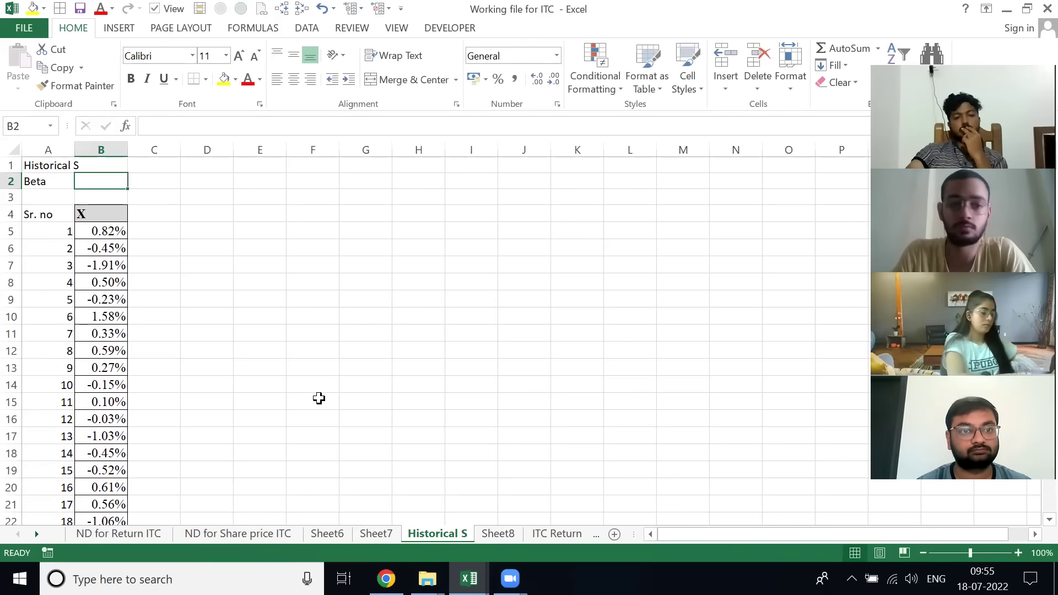
type("=")
key("ctrl+Page_Down")
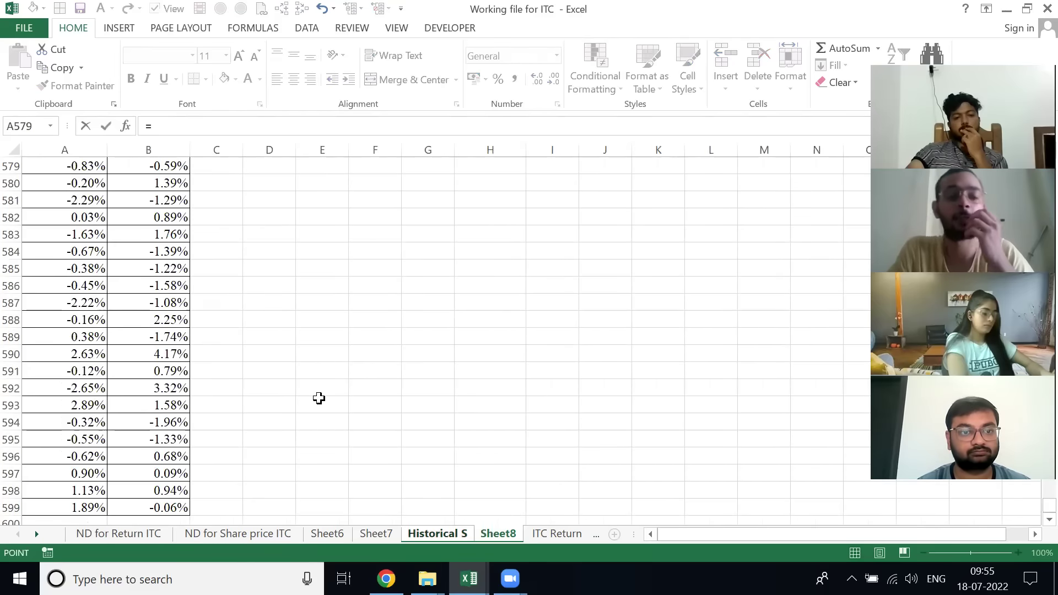
key("ctrl+Home")
key("Right")
key("Right")
key("Down")
key("Right")
key("Down")
key("Right")
key("Right")
key("Right")
key("Down")
key("Down")
key("Down")
key("Down")
key("Down")
key("Down")
key("Down")
key("Down")
key("Down")
key("Down")
key("Down")
key("Down")
key("Down")
key("Down")
key("Down")
key("Down")
key("Down")
key("Down")
key("Down")
key("Down")
key("Right")
key("Up")
key("Up")
key("Up")
key("Up")
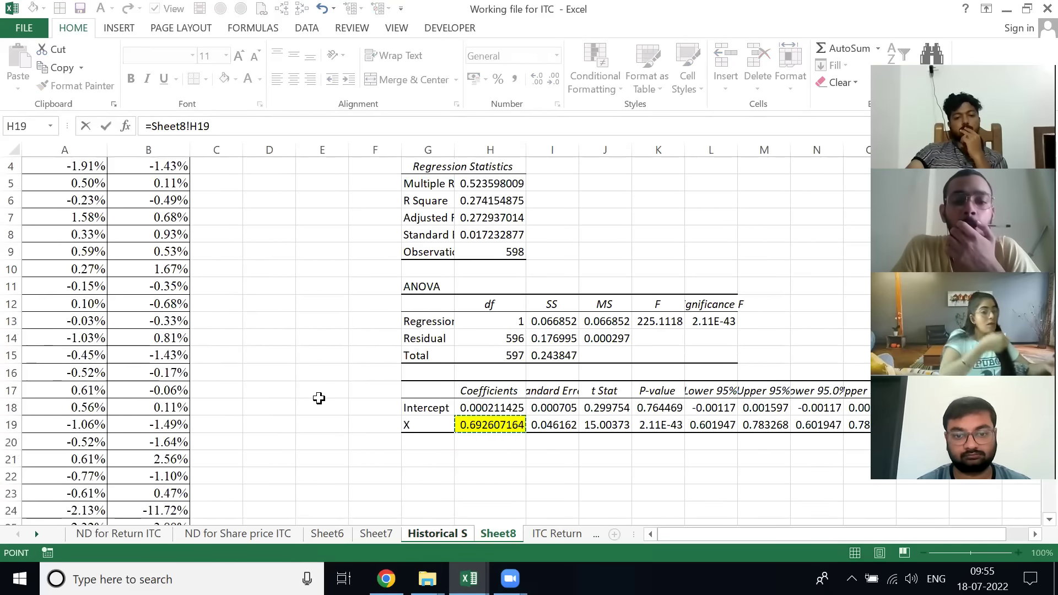
key("Return")
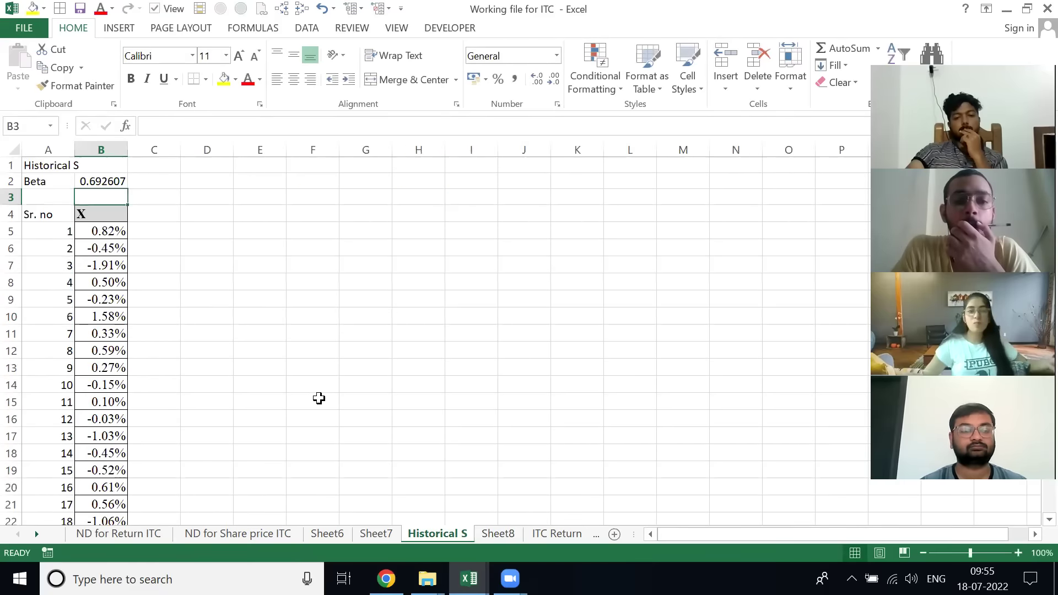
- Copy the X coefficient from H19 on Sheet8 and paste it as a link into C2 of Historical S
key("ctrl+Page_Down")
key("Down")
key("Right")
key("Down")
key("Down")
key("Down")
key("Down")
key("Right")
key("Right")
key("Right")
key("Right")
key("Right")
key("Down")
key("Down")
key("Down")
key("Down")
key("ctrl+Right")
key("ctrl+Down")
key("ctrl+Left")
key("Right")
key("Right")
key("ctrl+Up")
key("Right")
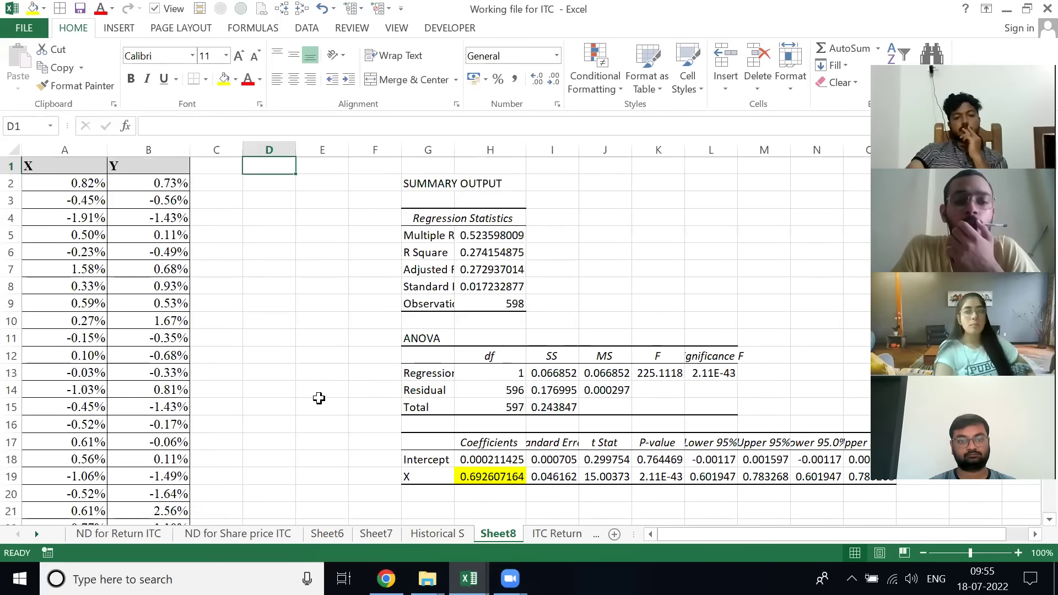
key("Right")
key("Right")
key("Right")
key("Down")
key("Down")
key("Down")
key("Down")
key("Down")
key("Down")
key("Down")
key("Down")
key("Down")
key("Down")
key("Down")
key("Down")
key("Down")
key("Down")
key("Down")
key("Down")
key("Right")
key("Down")
key("Down")
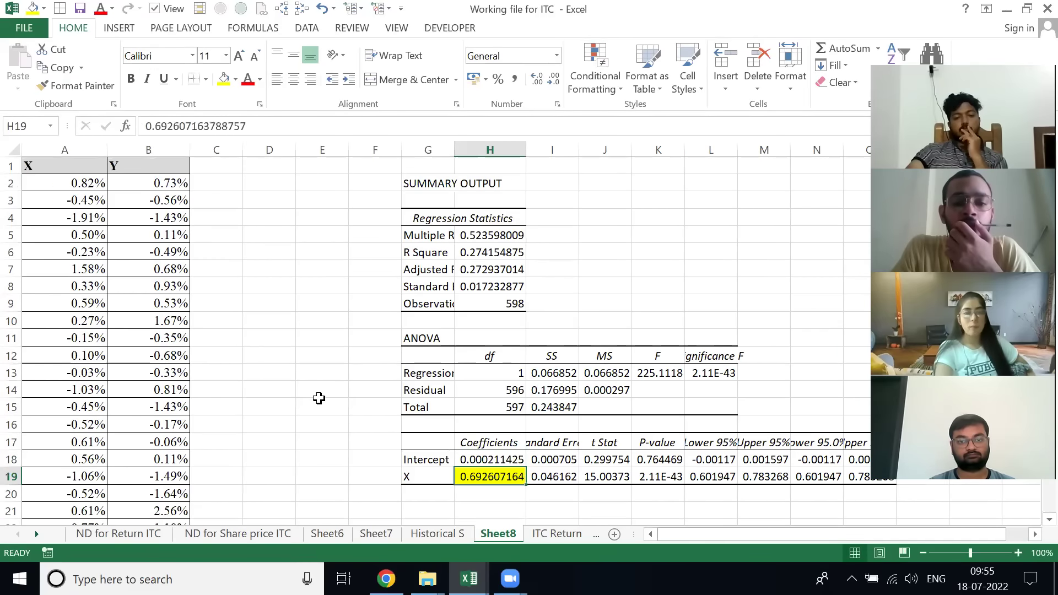
key("ctrl+c")
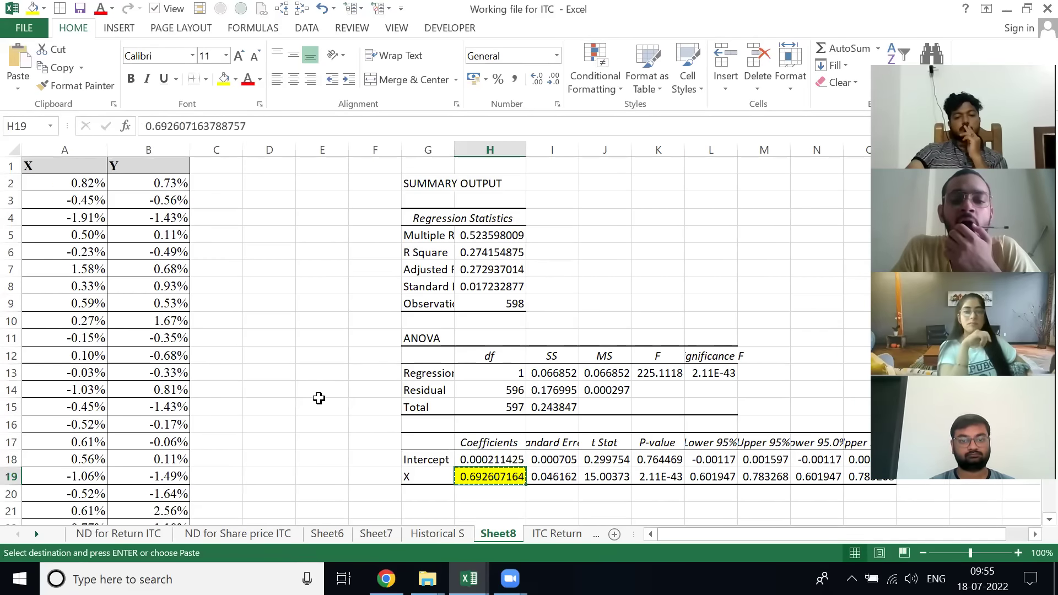
key("ctrl+Page_Up")
key("Right")
key("alt")
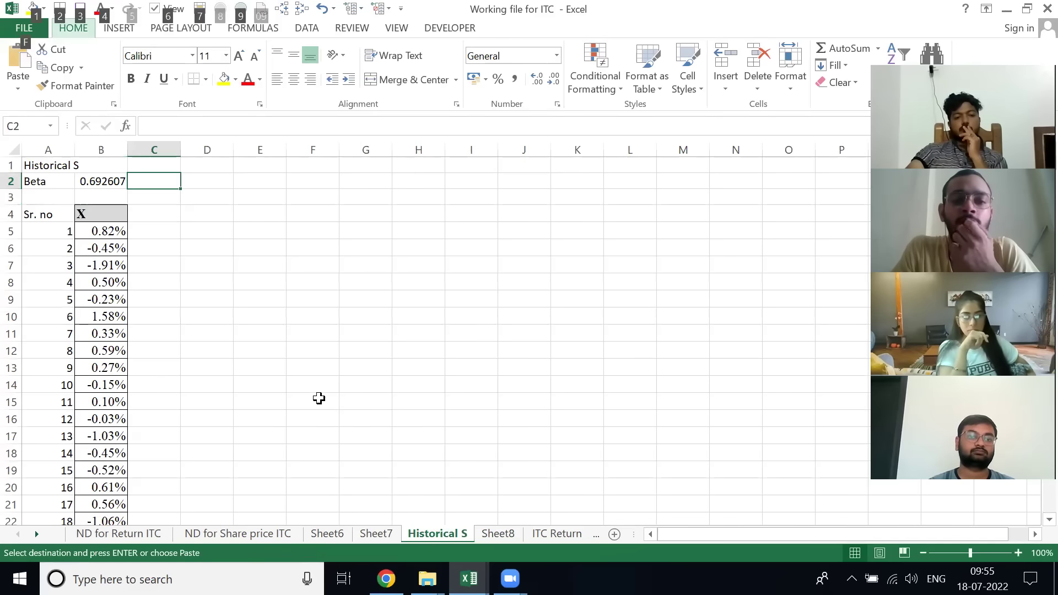
key("e")
key("s")
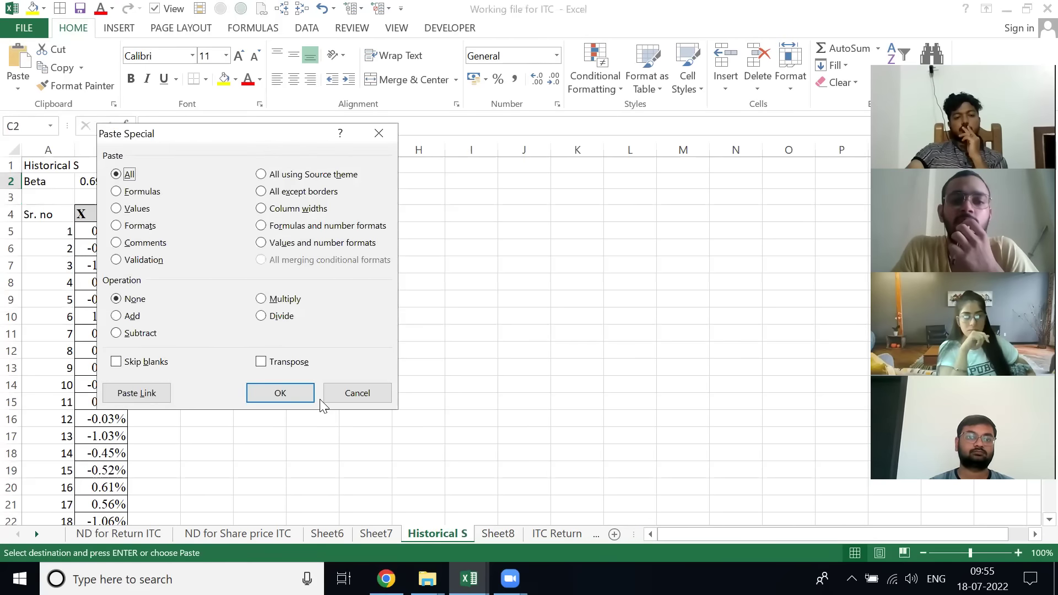
left_click(314, 394)
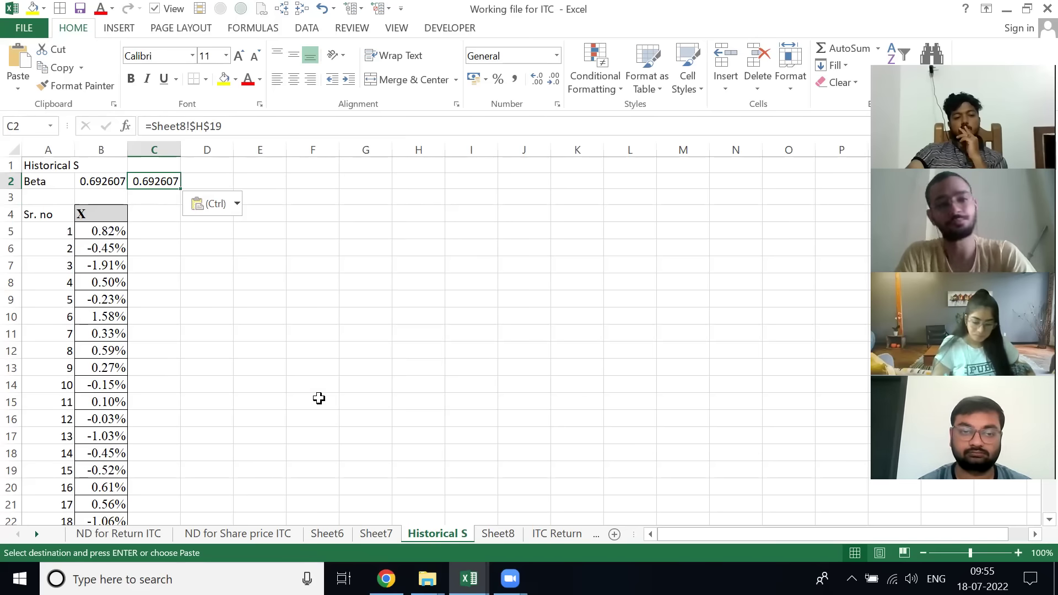
- Clear the linked coefficient from cell C2
key("F2")
key("Escape")
key("Delete")
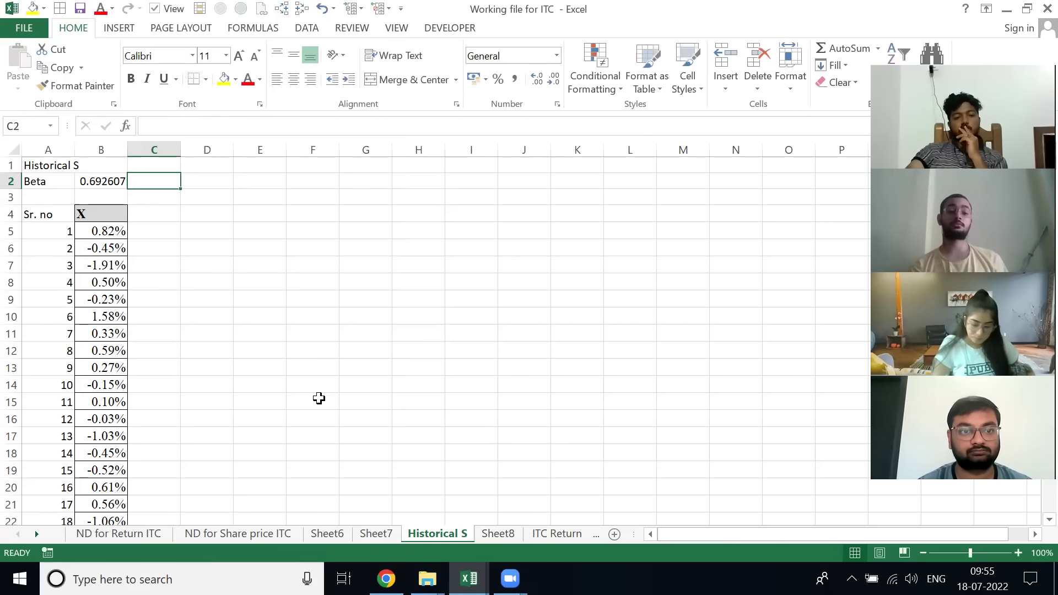
- Change the X header in B4 to Market
key("Down")
key("Left")
key("Down")
key("Down")
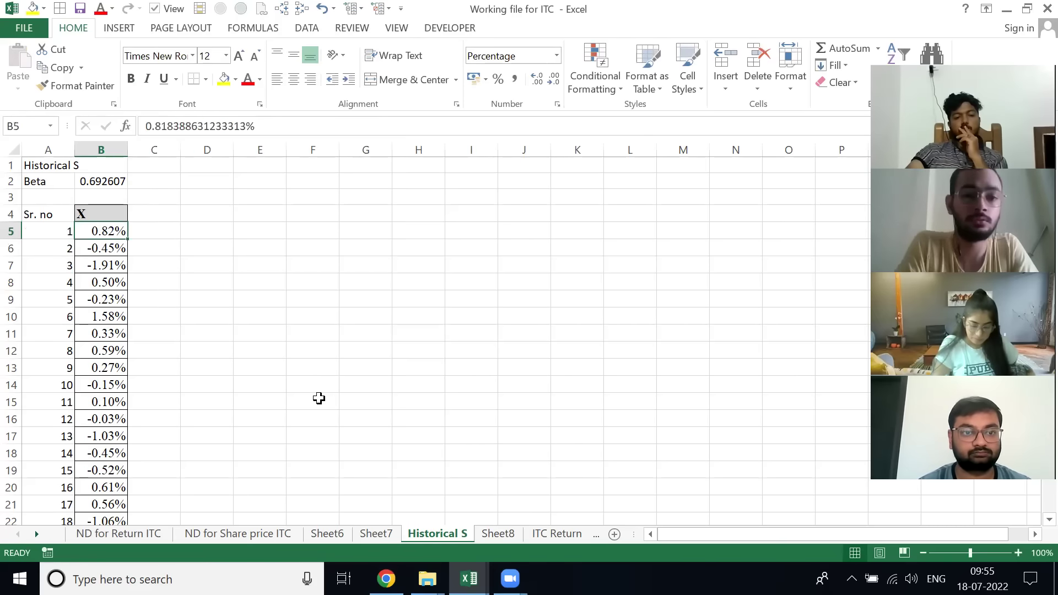
key("ctrl+shift+Down")
key("Up")
key("Up")
key("Down")
key("F2")
type("Market")
key("Return")
key("Up")
key("Up")
key("Up")
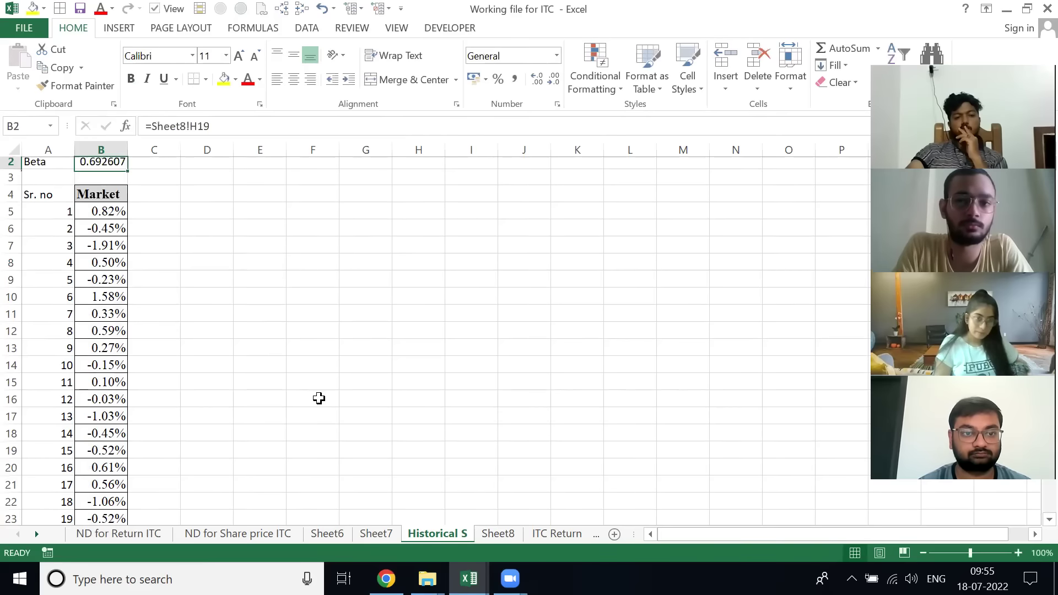
key("Up")
key("Down")
key("Down")
key("Down")
key("Down")
key("Right")
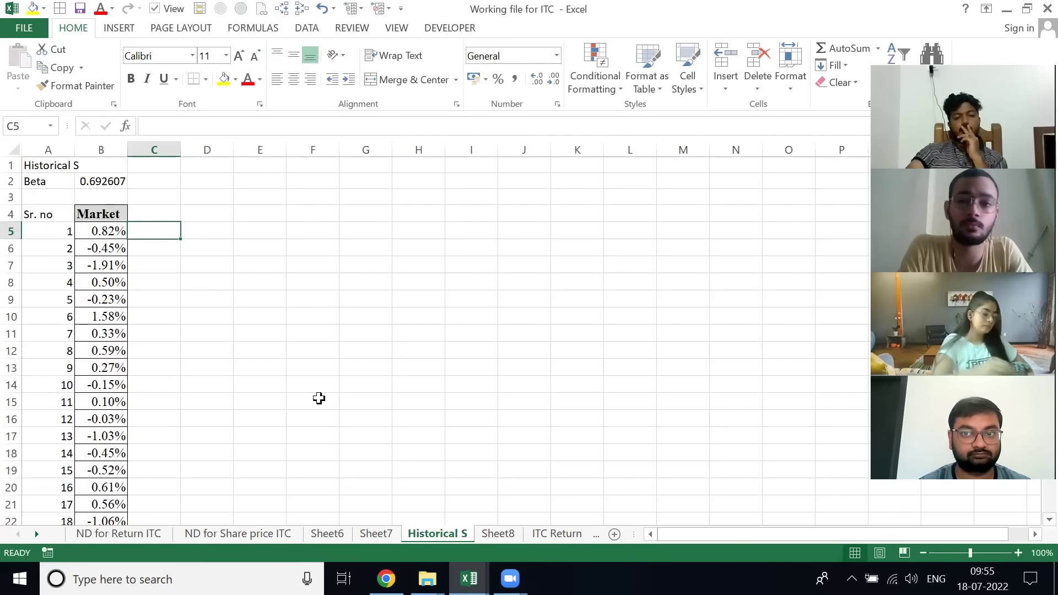
key("Left")
key("Up")
key("Up")
key("Up")
key("Up")
key("Right")
key("Down")
key("Down")
key("Down")
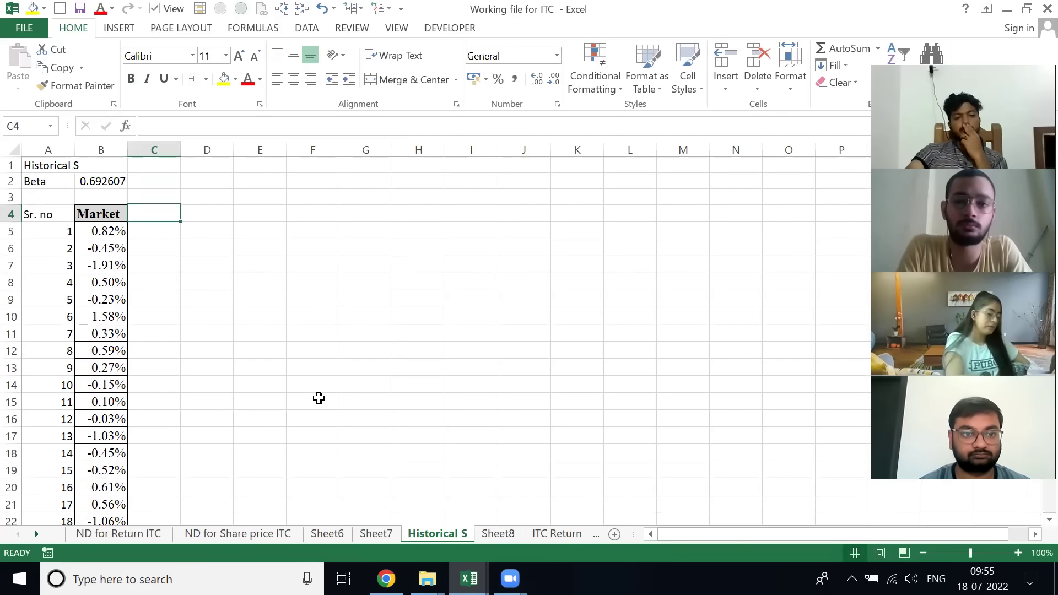
key("Down")
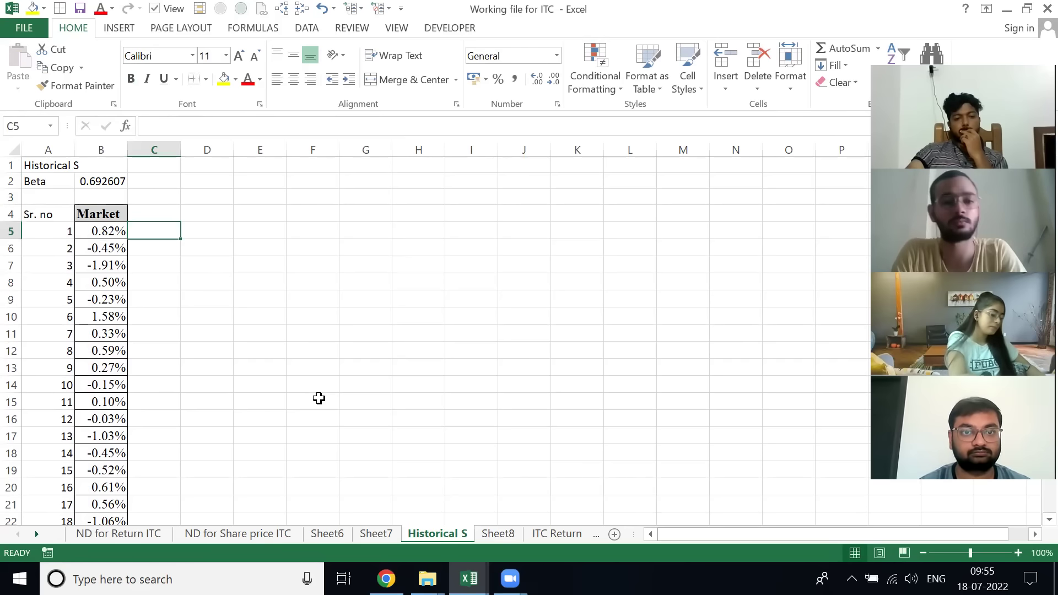
- Enter the header Stock return in C4 beside the Market column
key("Up")
type("S")
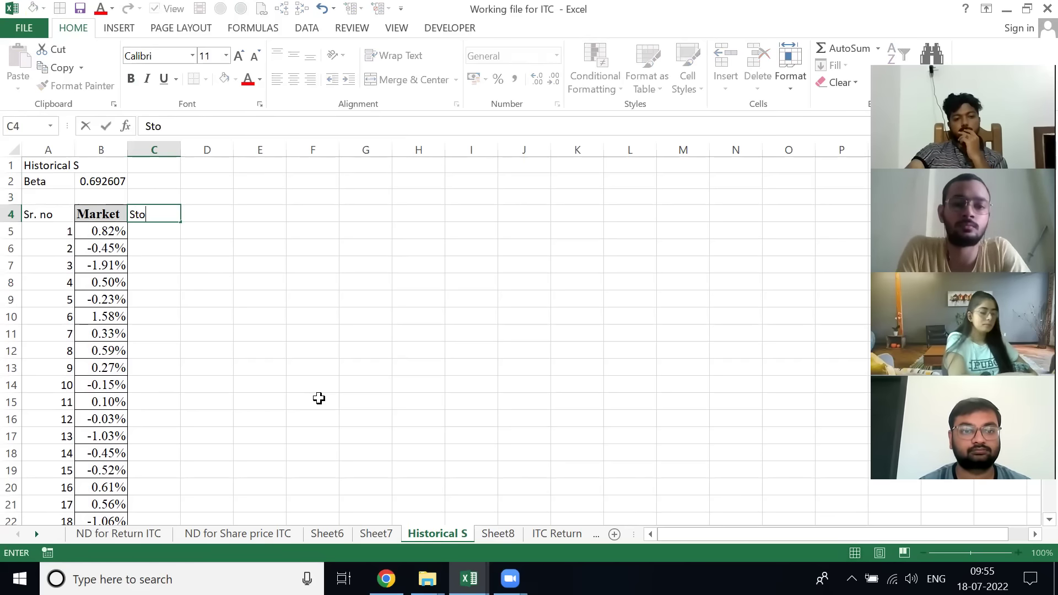
type("tock return")
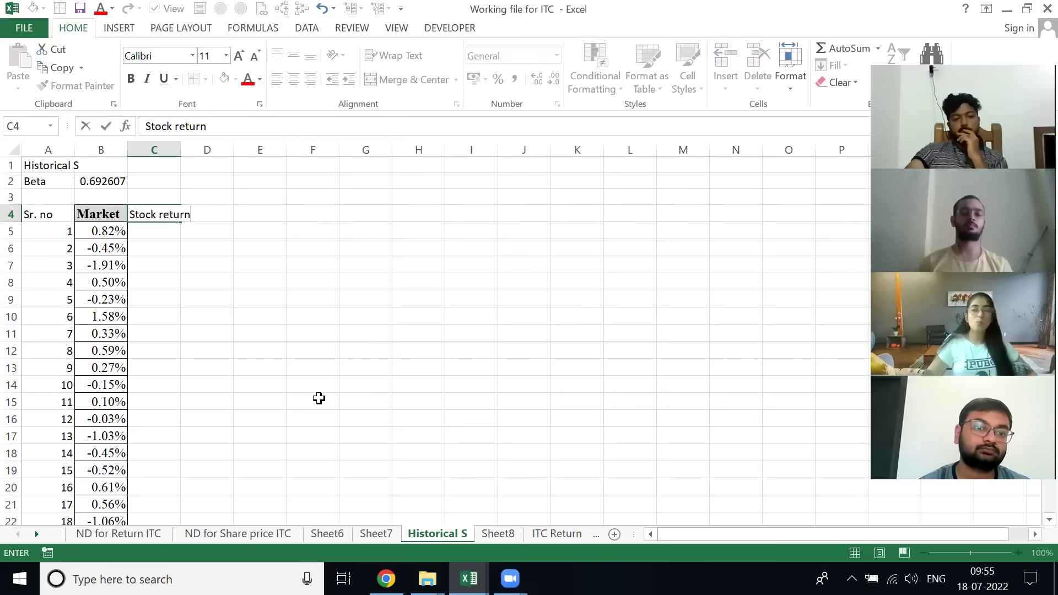
key("Return")
- Calculate the first stock return in C5 as market return times beta with =B5*B2
type("=")
key("Left")
type("*")
key("Up")
key("Up")
key("Up")
key("Return")
- Fill the C5 formula down the Stock return column to the last Market row
key("Left")
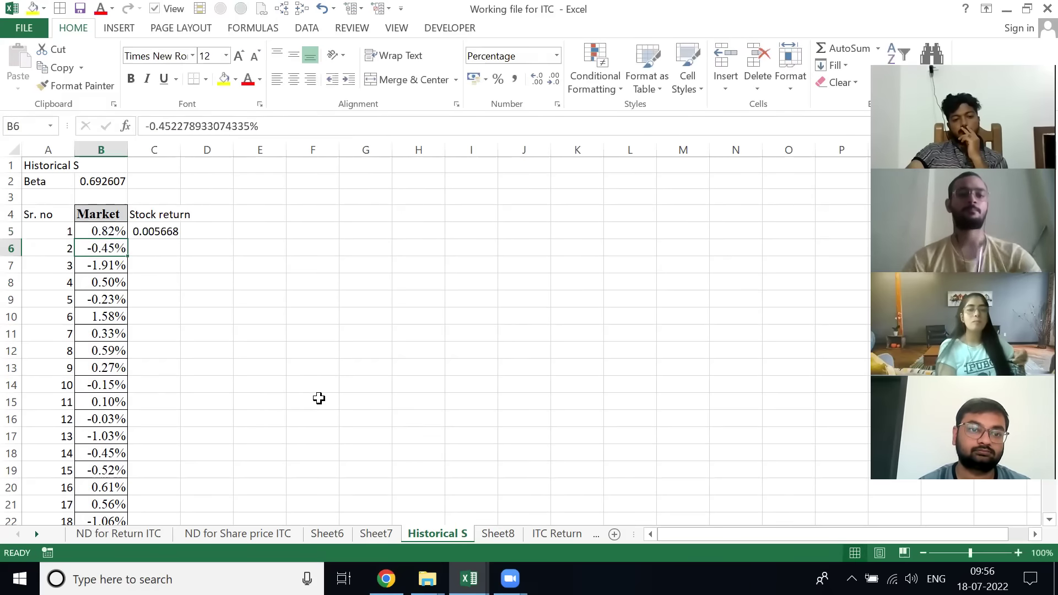
key("ctrl+Down")
key("Right")
key("ctrl+shift+Up")
key("ctrl+d")
key("ctrl+Up")
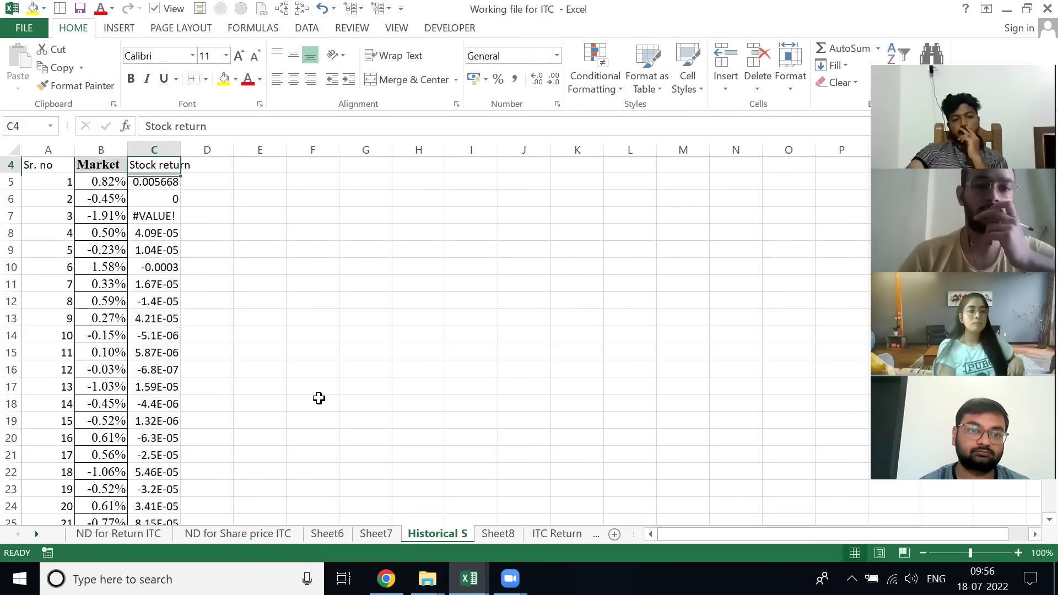
- Make the beta reference in C5 absolute so the formula reads =B5*$B$2
key("Down")
key("F2")
key("Return")
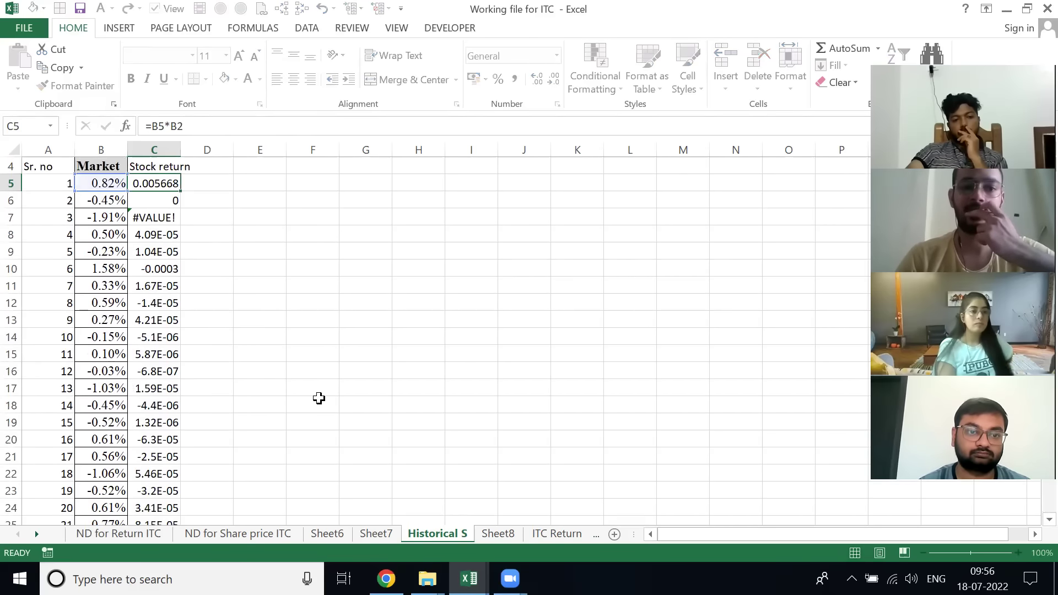
scroll(319, 398, "up", 1)
key("Up")
key("F2")
key("F4")
key("ctrl+Return")
- Fill the =B5*$B$2 formula from C5 down the whole Stock return column
key("ctrl+d")
key("ctrl+Up")
key("Down")
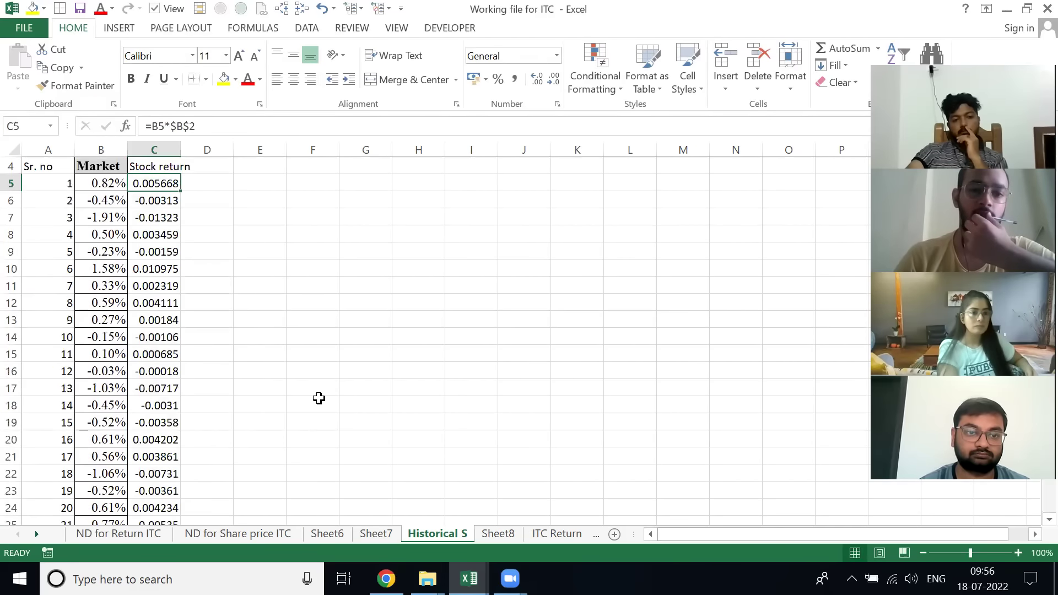
- Try the percentage format on the Stock return values from C5 down to the last row
key("ctrl+shift+Down")
key("alt")
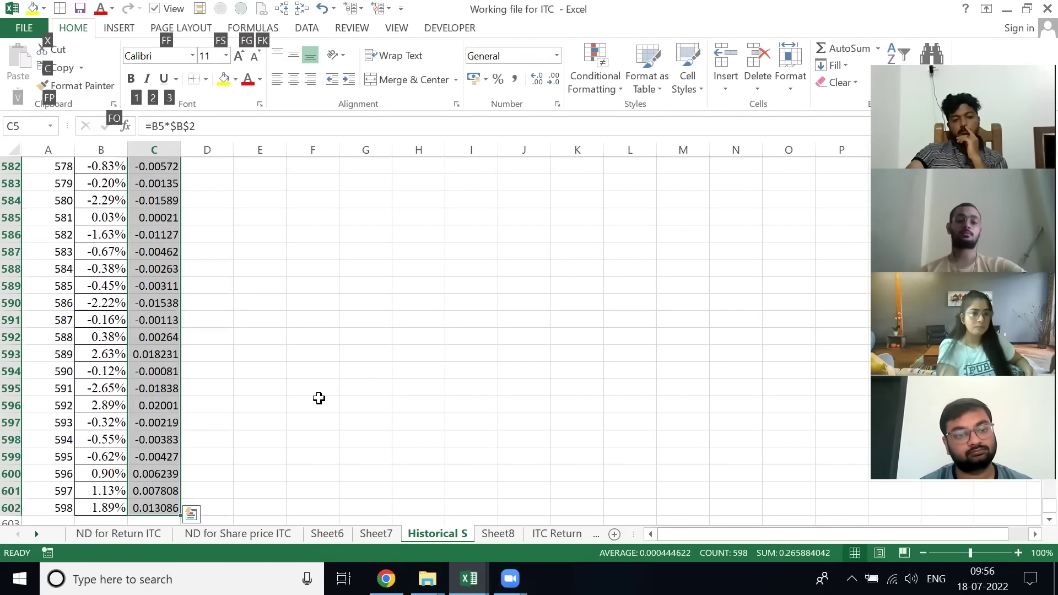
key("p")
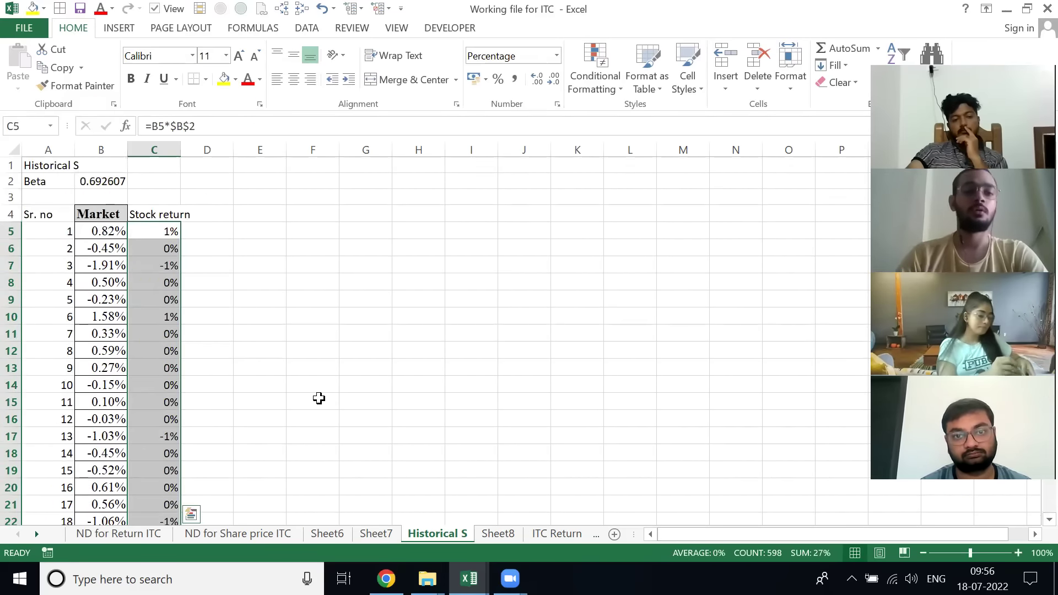
key("Up")
key("ctrl+z")
key("Down")
key("Up")
key("F2")
key("Return")
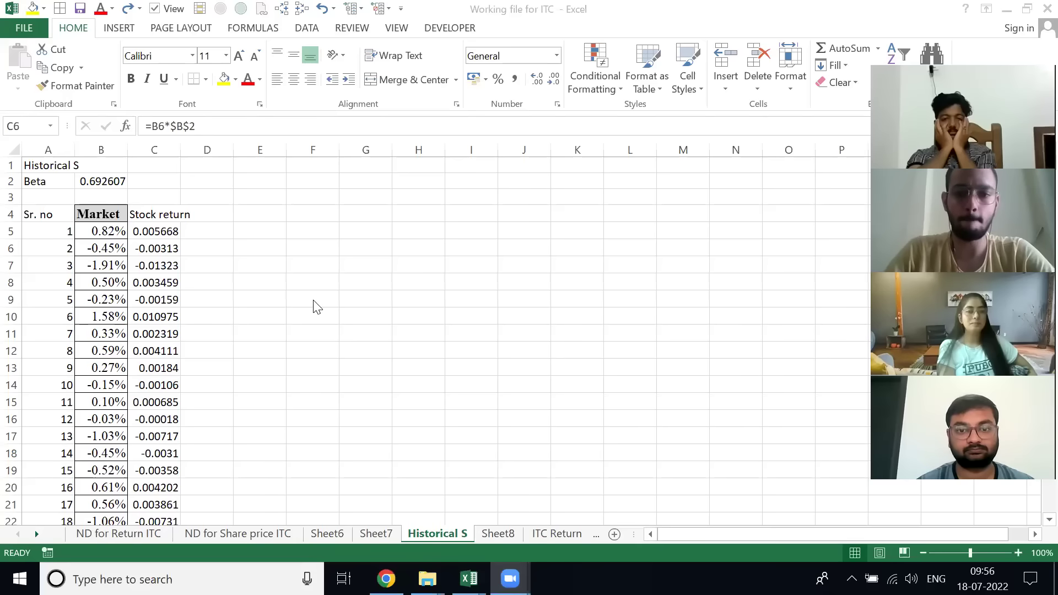
key("alt+Tab")
key("alt+Left")
key("alt+Left")
key("alt+Right")
key("alt+Up")
key("alt+Left")
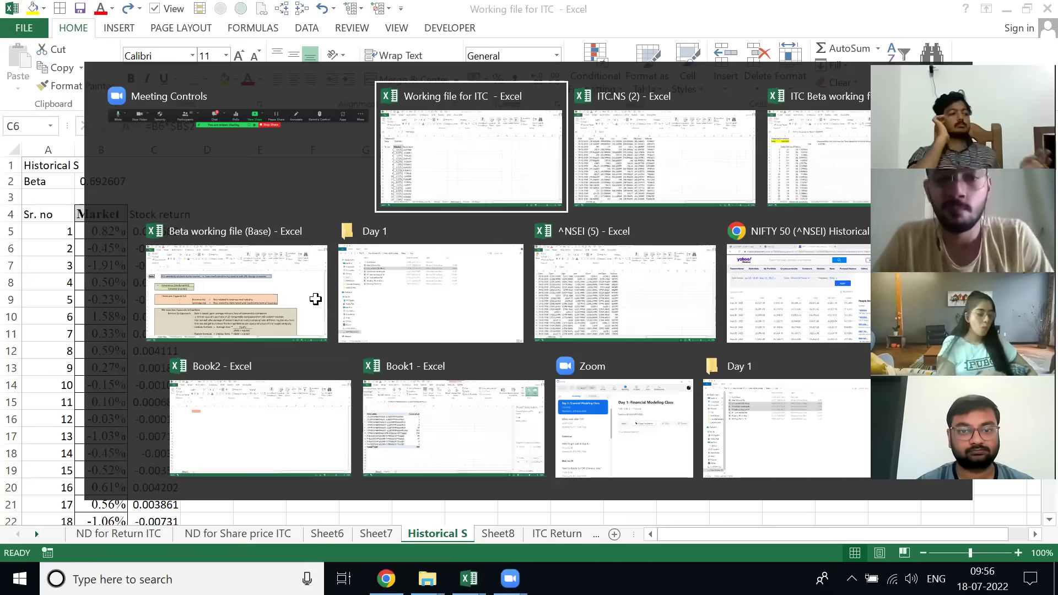
key("Up")
key("Up")
key("Right")
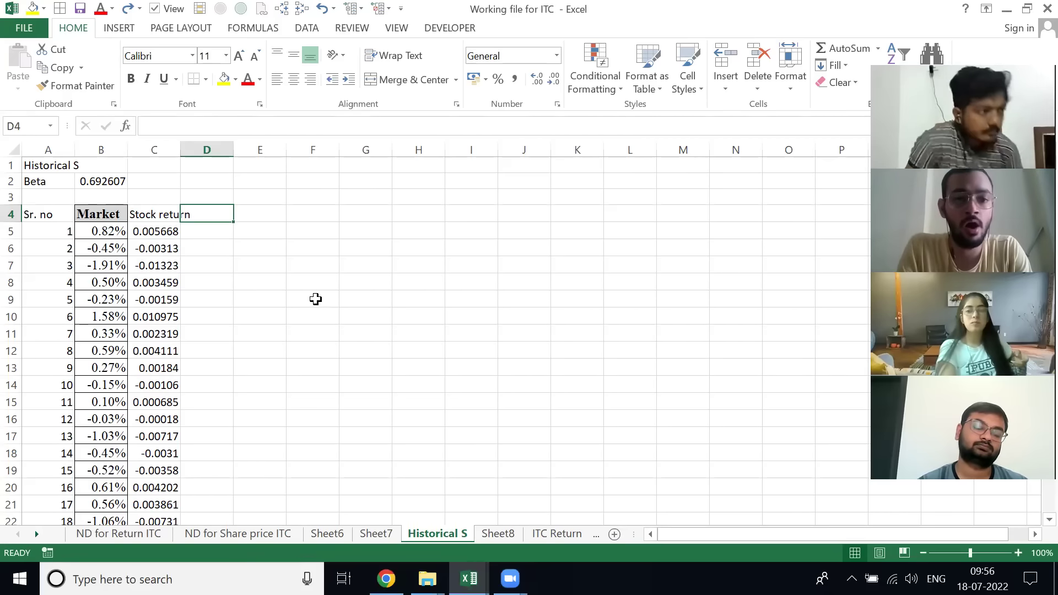
- Examine the last data row of the ITC Return sheet, ending at the latest ITC price in K601
key("ctrl+Page_Down")
key("ctrl+Page_Down")
key("Left")
key("Left")
key("Left")
key("Right")
key("Right")
key("Left")
key("Left")
key("Left")
key("Right")
key("Right")
key("Right")
key("Left")
key("Left")
key("Left")
key("ctrl+Down")
key("Right")
key("Right")
key("Right")
key("Right")
key("Right")
key("Right")
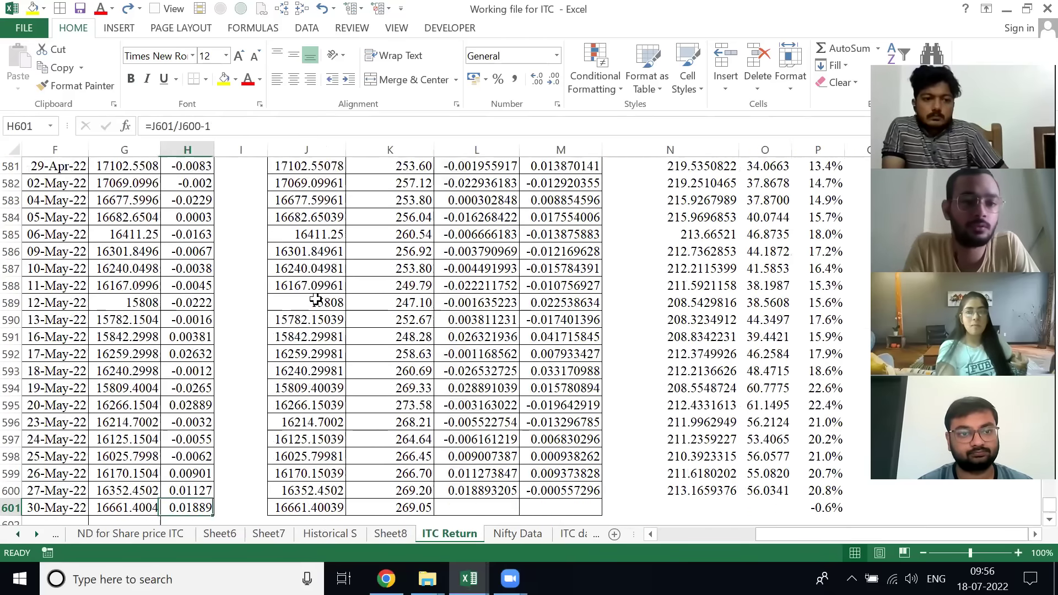
key("Left")
key("Down")
key("Up")
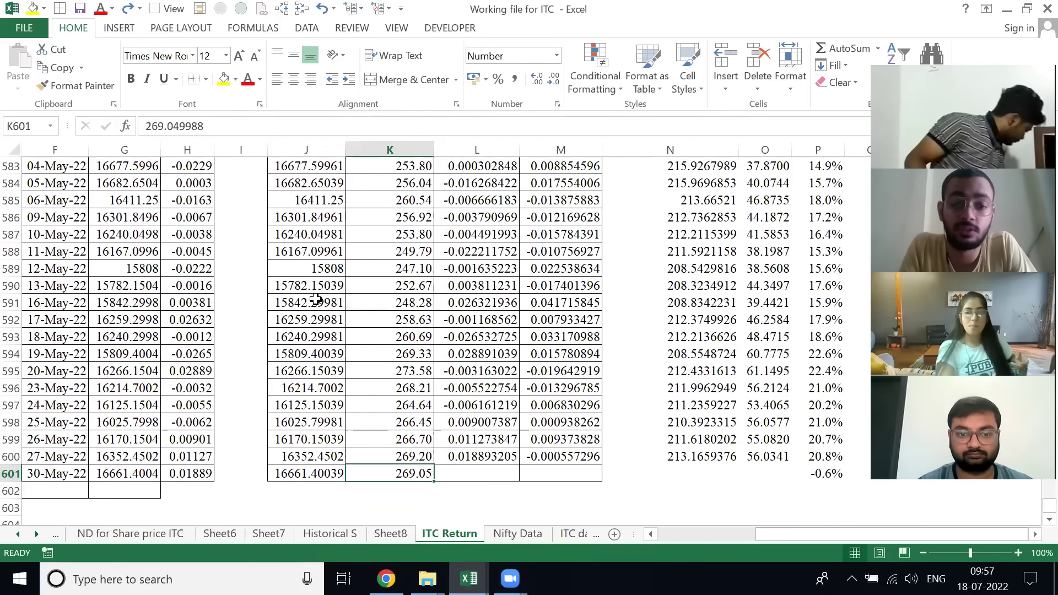
- Return to the Historical S sheet and format the Stock return column as percentages
key("ctrl+Page_Up")
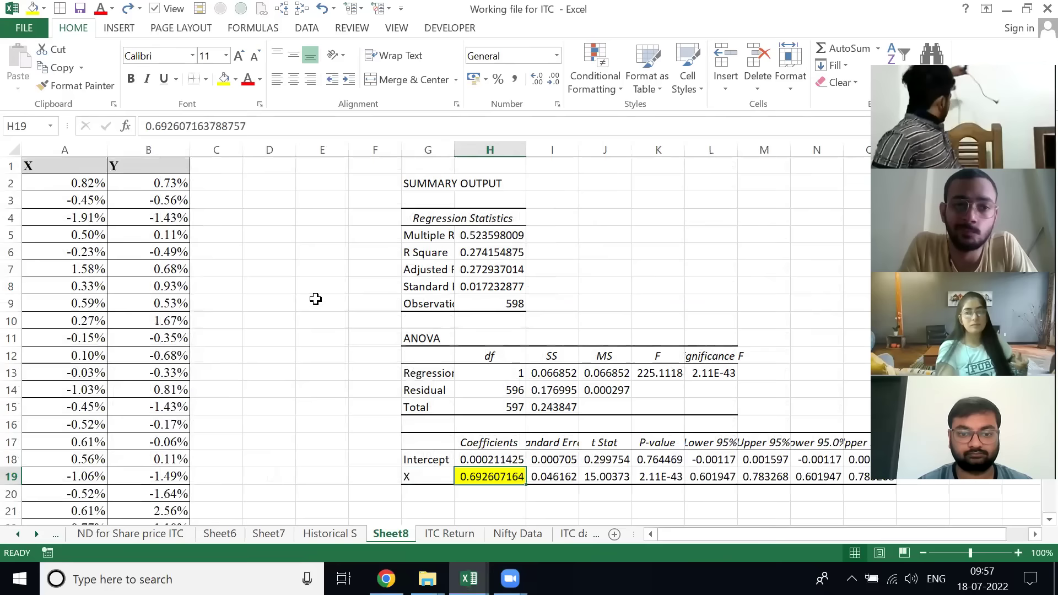
key("ctrl+Page_Up")
key("Left")
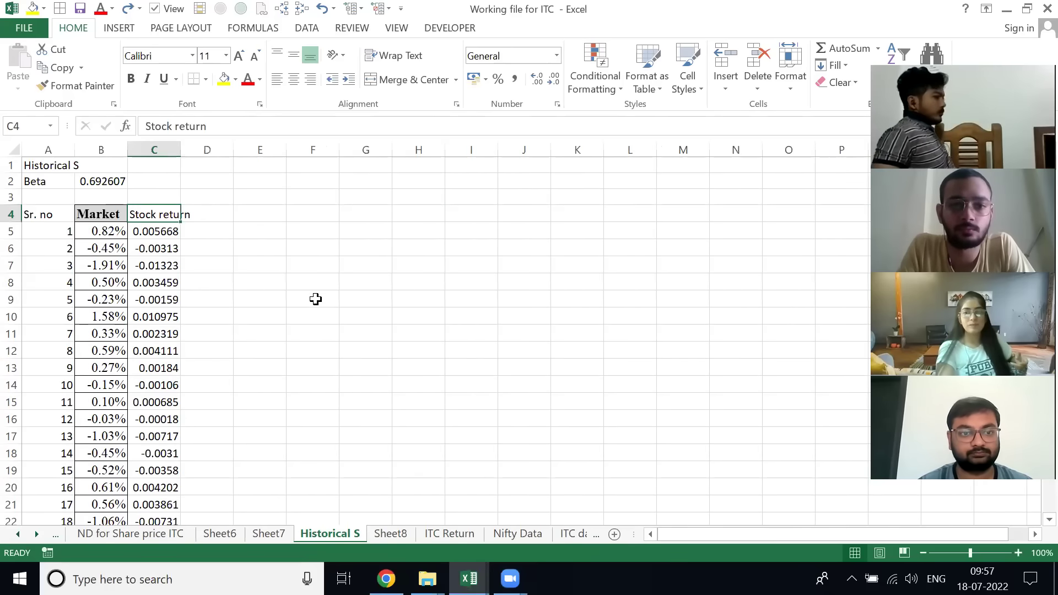
key("ctrl+shift+Down")
key("alt+h")
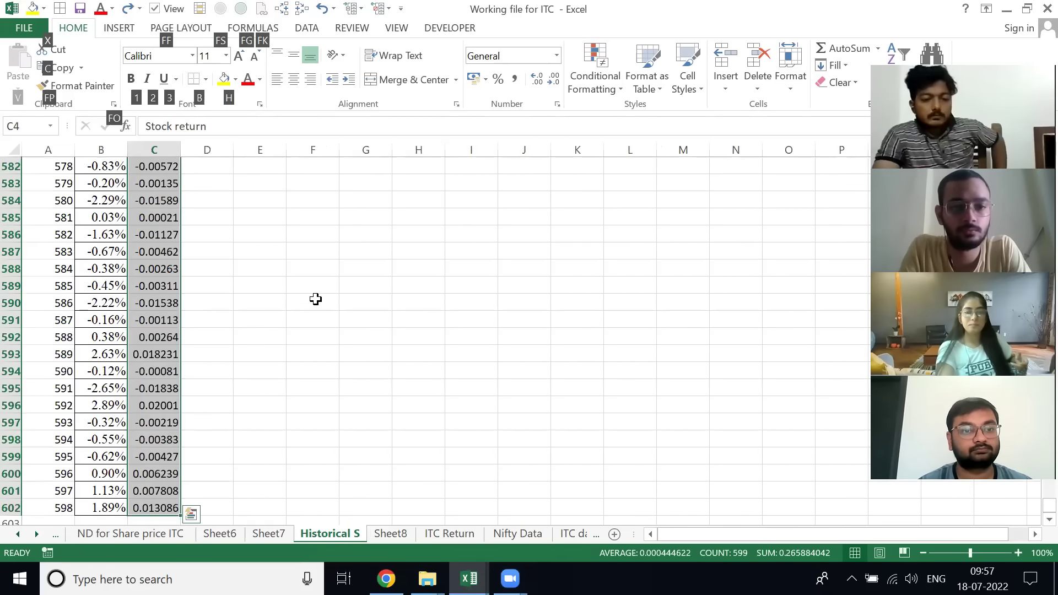
key("p")
key("Up")
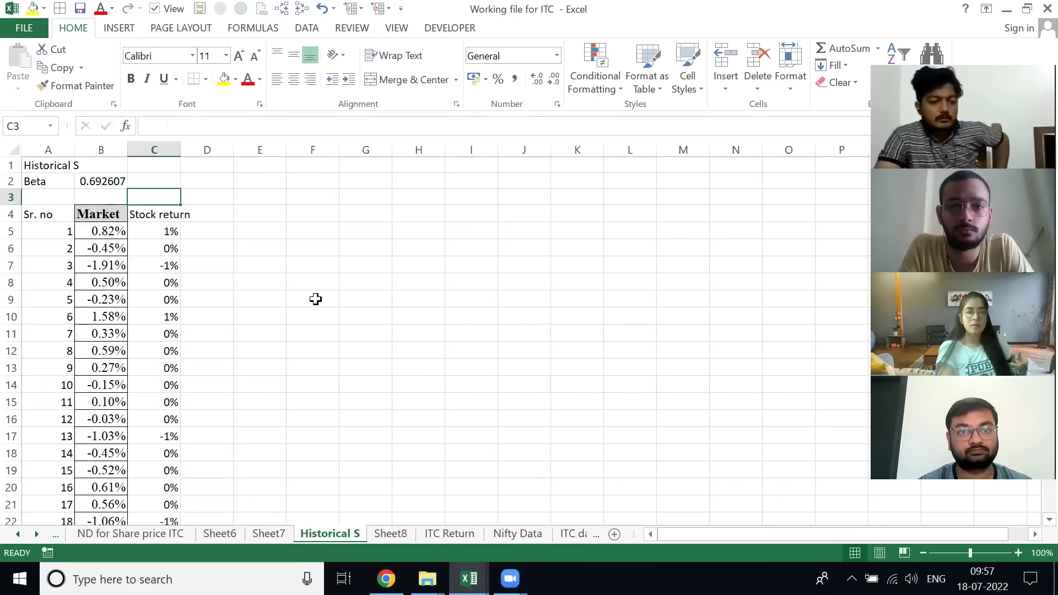
- Calculate the first price change in D5 as stock return times the last ITC price with =C5*'ITC Return'!$K$601
key("Down")
key("Right")
key("Down")
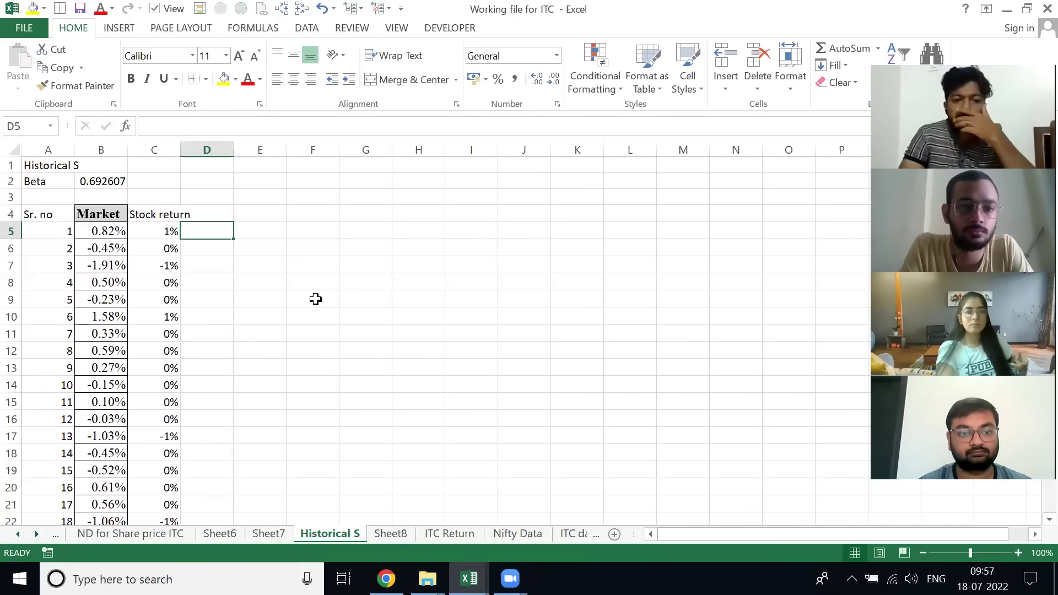
type("=")
key("Left")
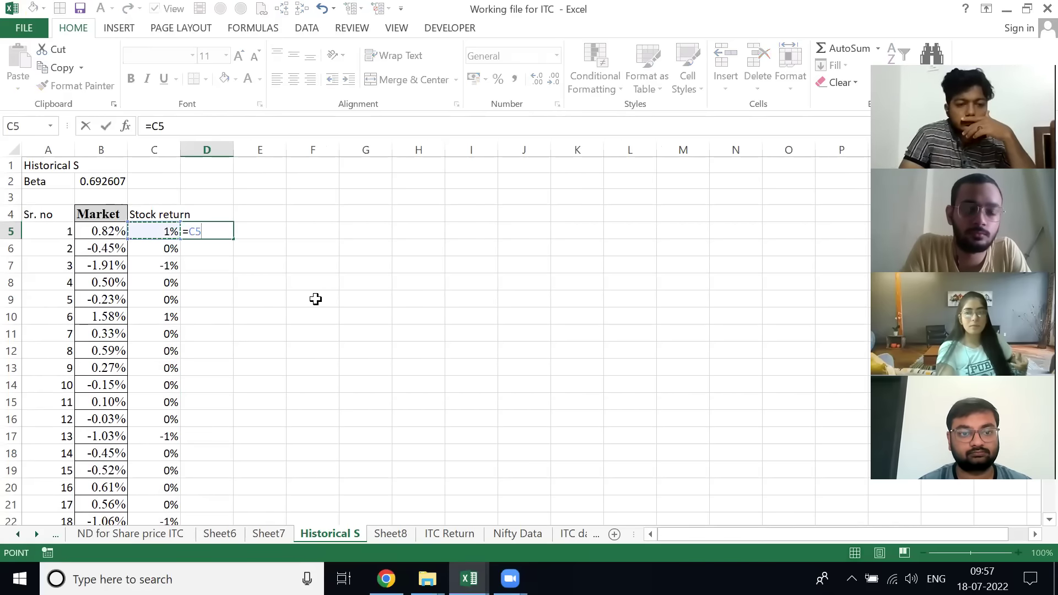
type("*")
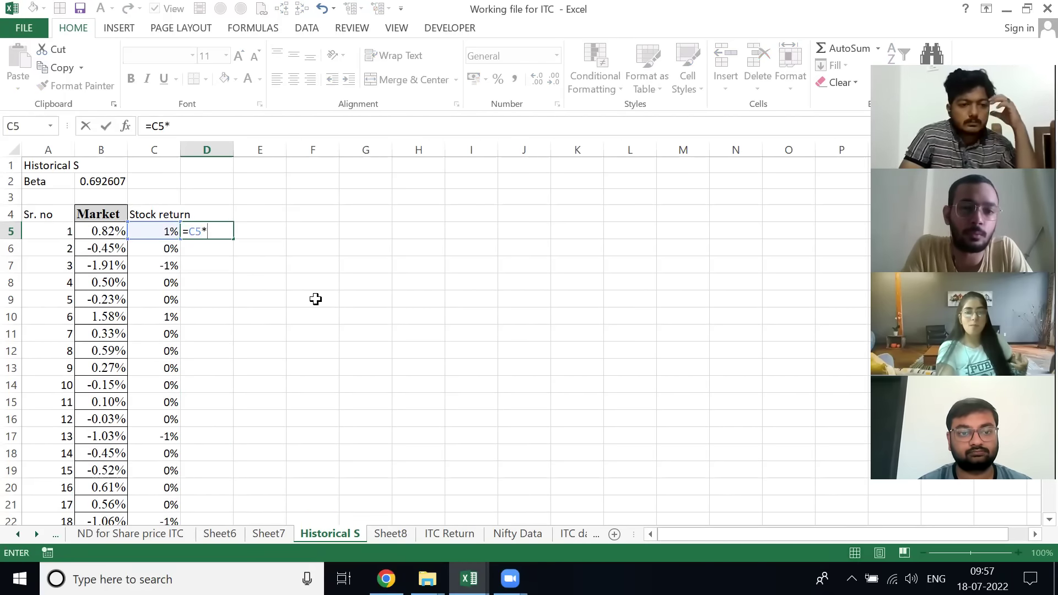
key("ctrl+Page_Down")
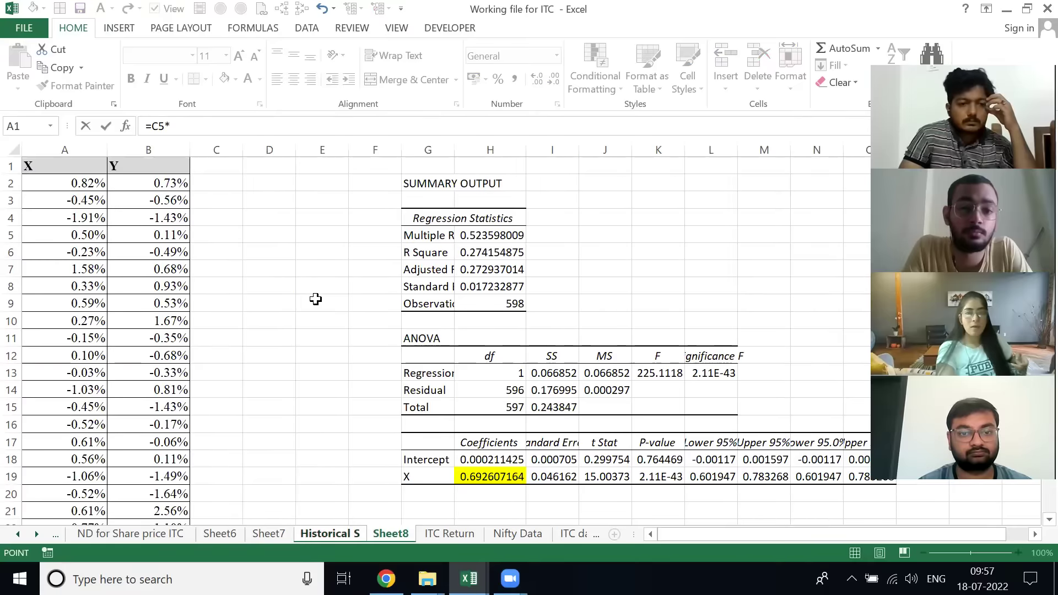
key("ctrl+Page_Down")
key("Right")
key("Right")
key("Right")
key("Right")
key("Right")
key("Left")
key("ctrl+Down")
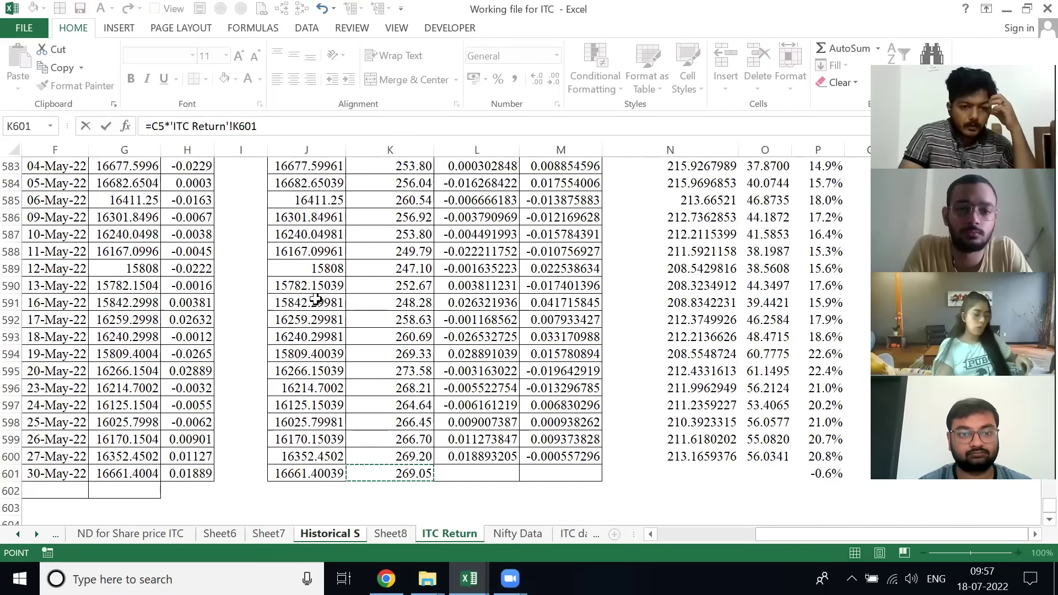
key("F4")
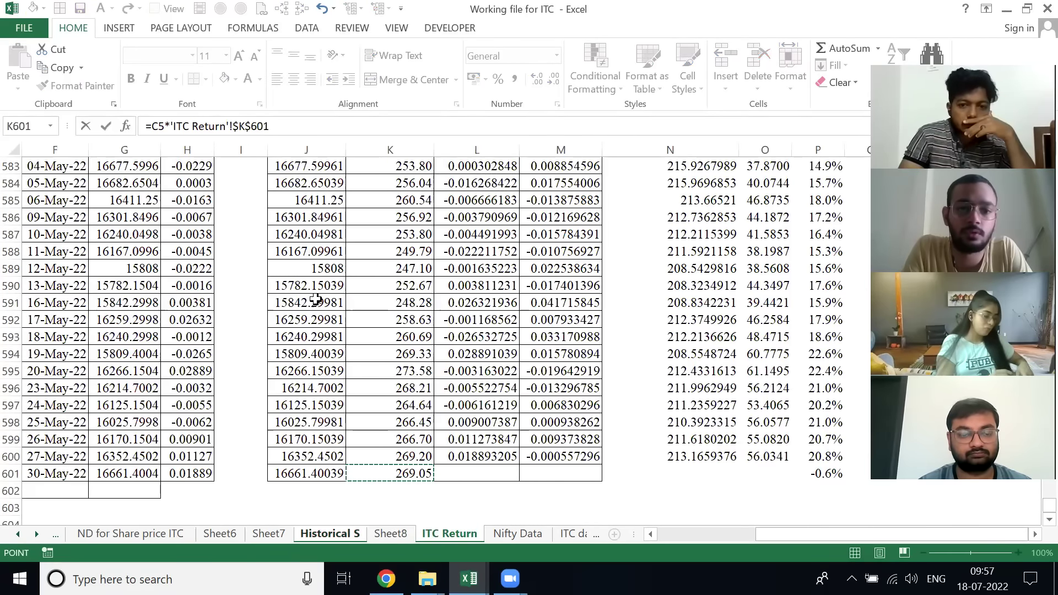
key("Return")
key("Up")
key("F2")
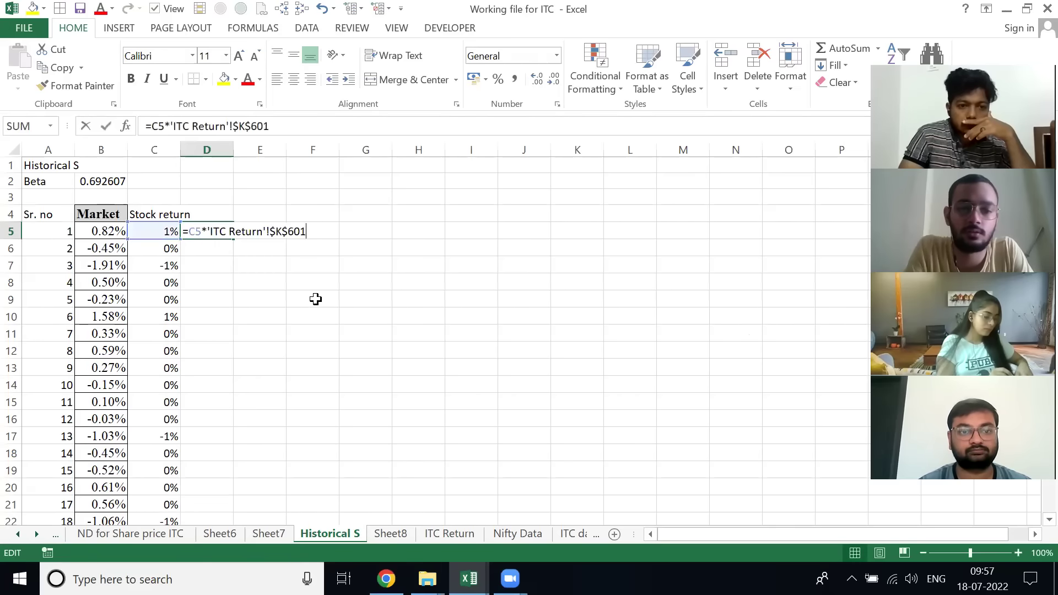
key("Escape")
- Fill the D5 formula down column D to D602, the last Stock return row
key("Left")
key("ctrl+Down")
key("Right")
key("ctrl+shift+Up")
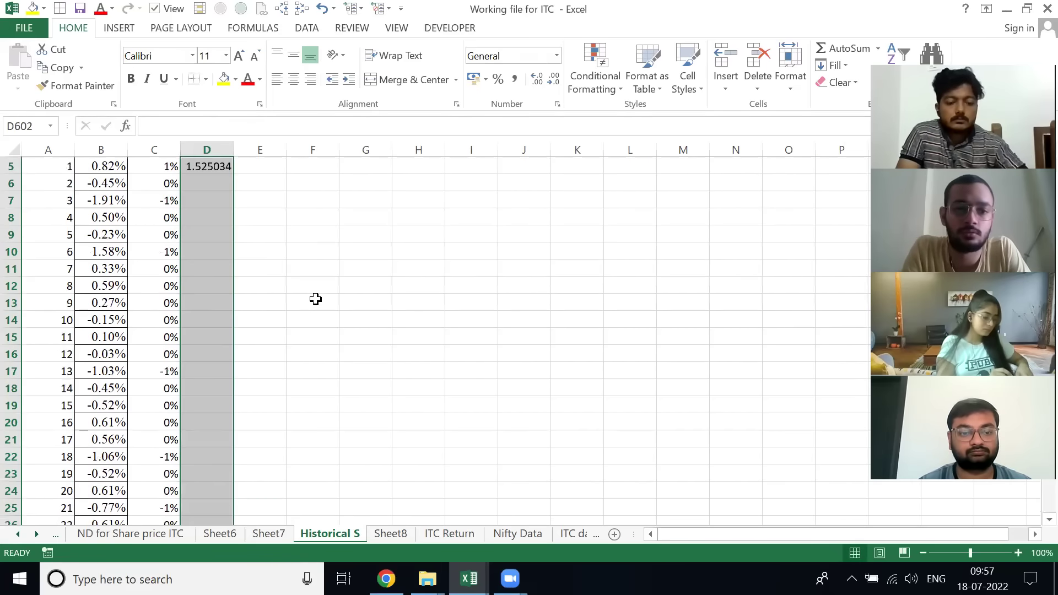
key("ctrl+d")
- Check the formulas filled into column D and the headers in row 4
key("Down")
key("F2")
key("Escape")
key("Down")
key("F2")
key("Escape")
key("Down")
key("Down")
key("F2")
key("Escape")
key("ctrl+Up")
key("ctrl+Up")
key("ctrl+Down")
key("Left")
key("Up")
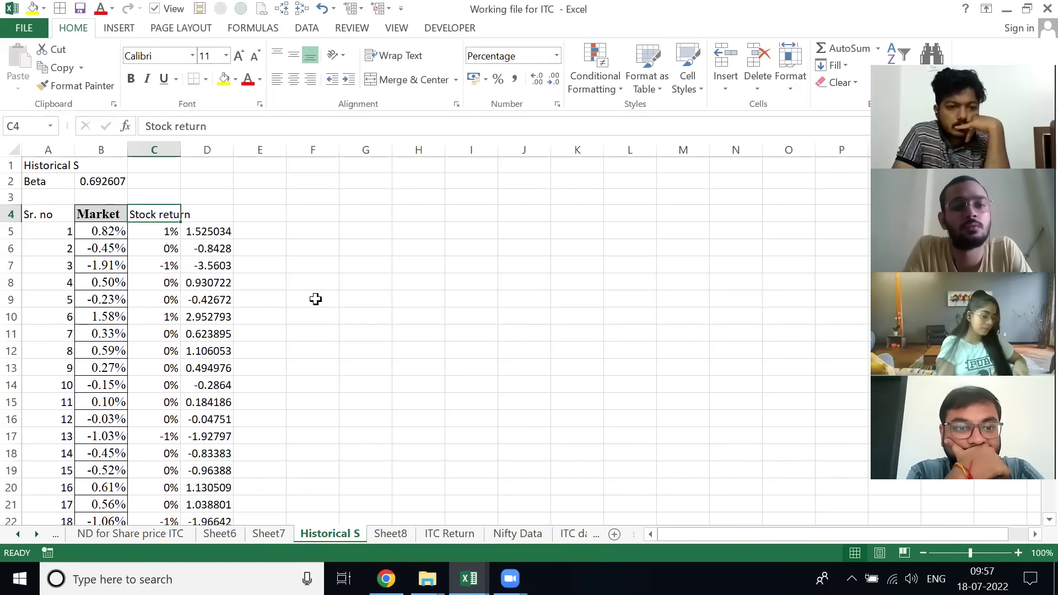
key("Left")
key("Left")
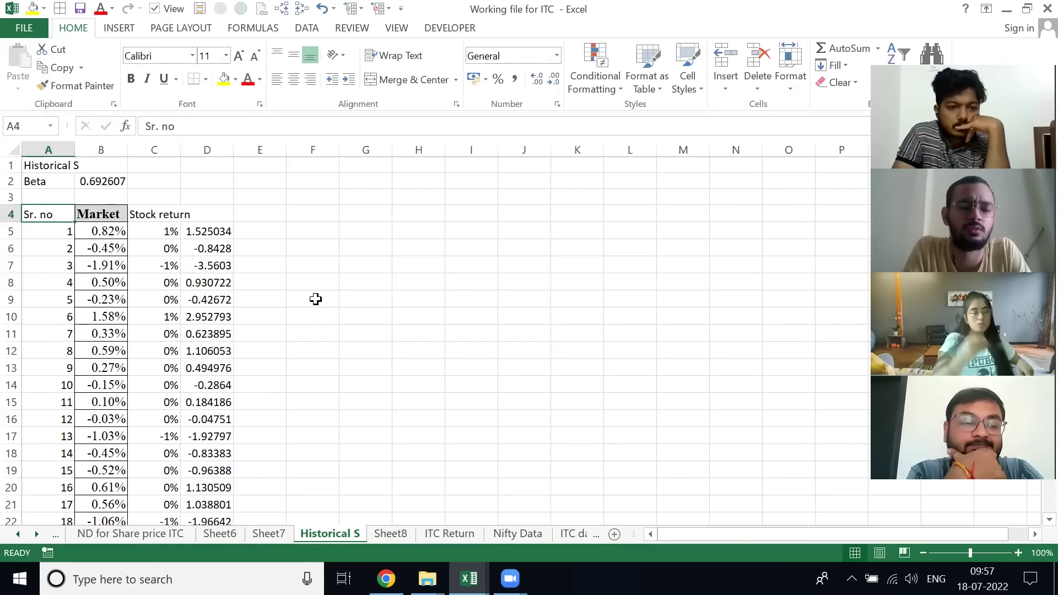
- Review the Market returns in column B and the Stock return formula in C5
key("Down")
key("Right")
key("ctrl+shift+Down")
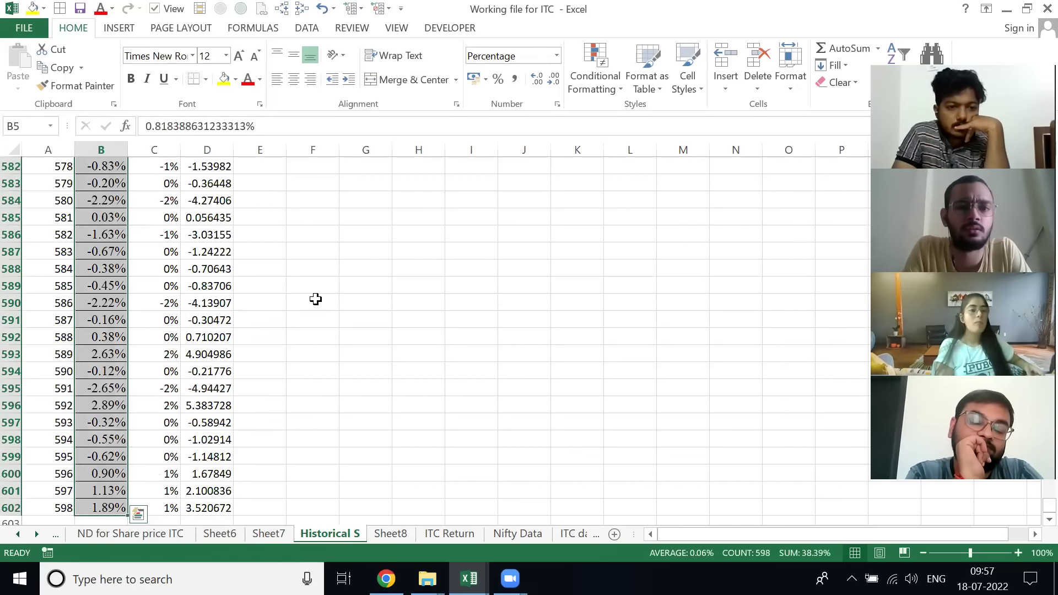
key("Up")
key("Right")
key("Down")
key("Down")
key("Down")
key("Up")
key("Up")
key("F2")
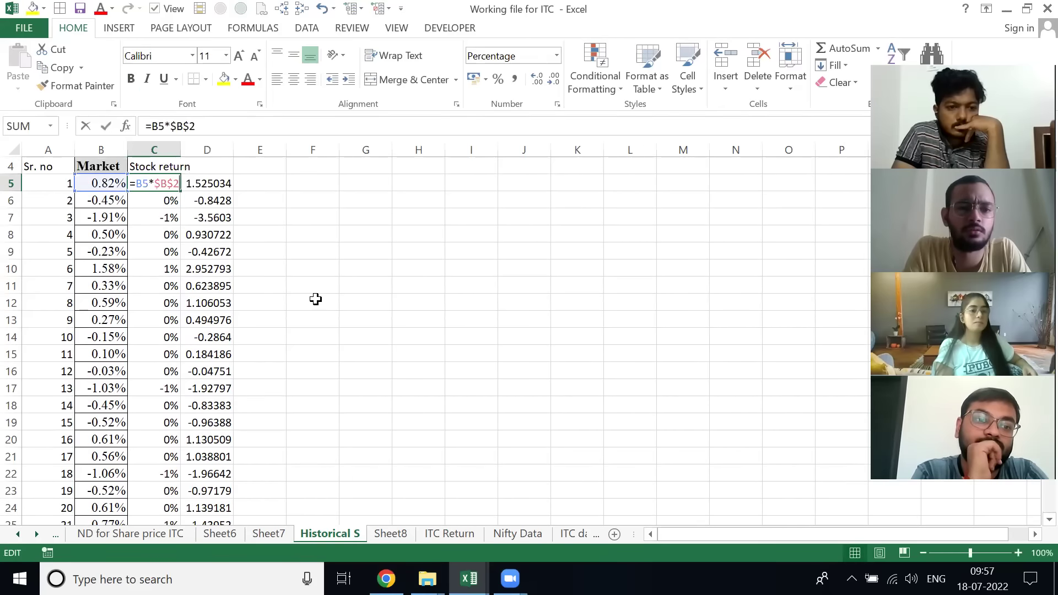
key("Escape")
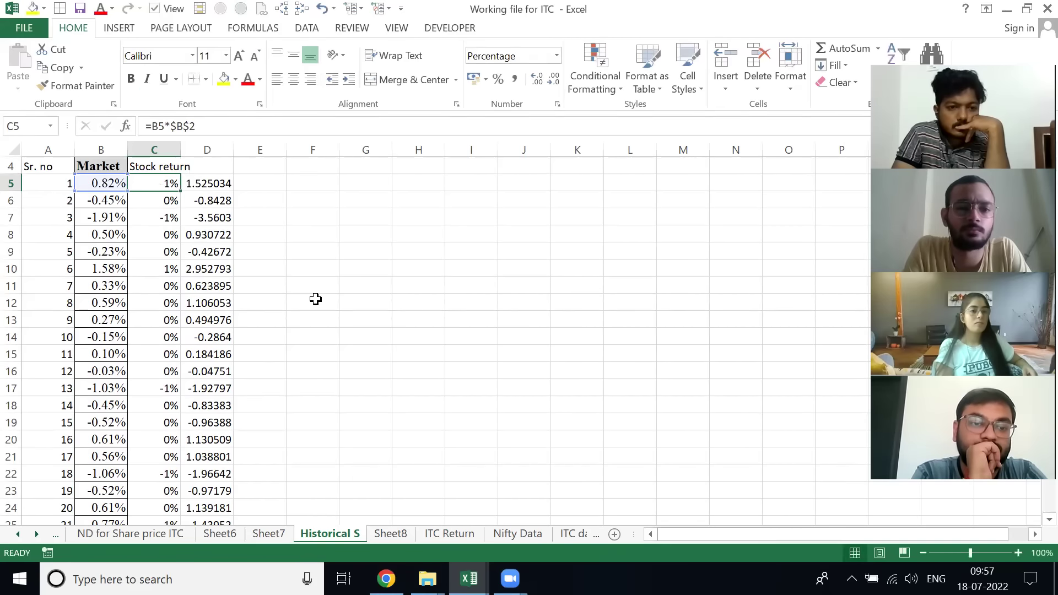
- Review the D5 formula and the price it references in K601 of the ITC Return sheet
key("Right")
key("Right")
key("Left")
key("Up")
scroll(315, 299, "up", 1)
key("Down")
key("F2")
key("F2")
key("ctrl+Return")
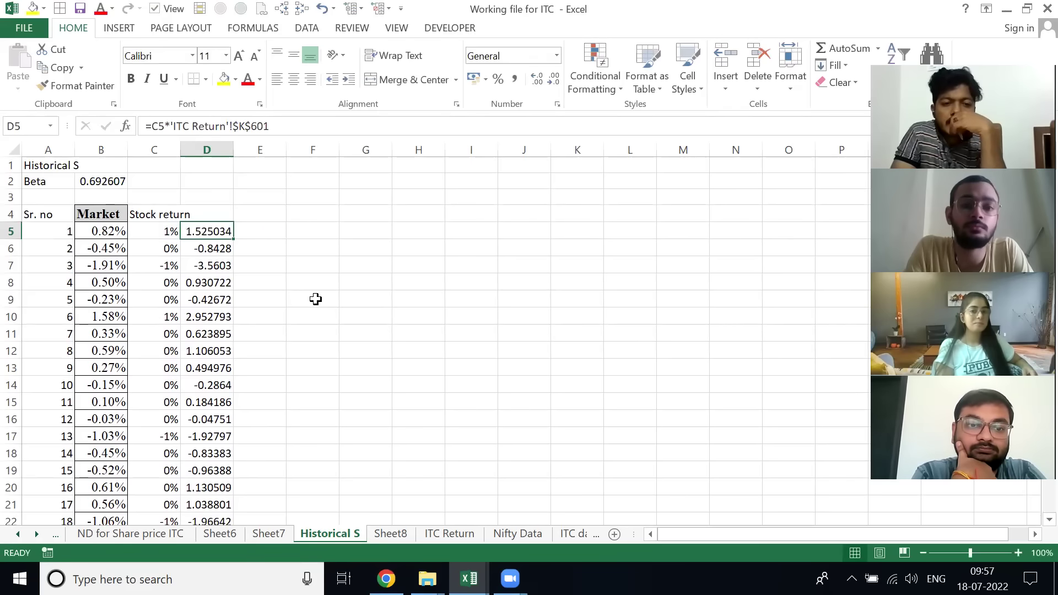
key("ctrl+Page_Down")
key("ctrl+Page_Down")
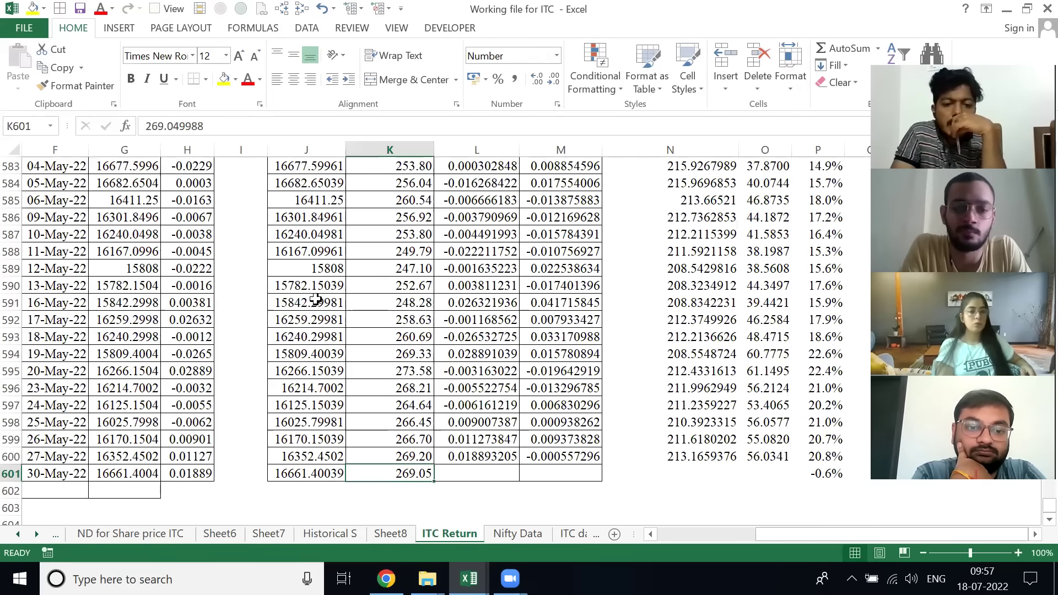
key("ctrl+Page_Up")
key("ctrl+Page_Up")
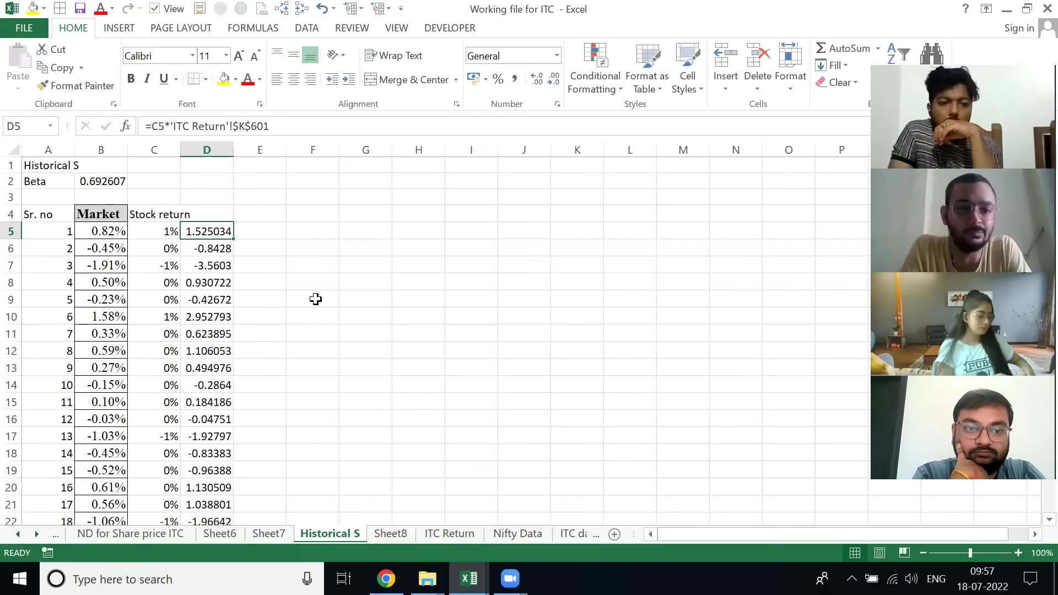
key("F2")
key("Escape")
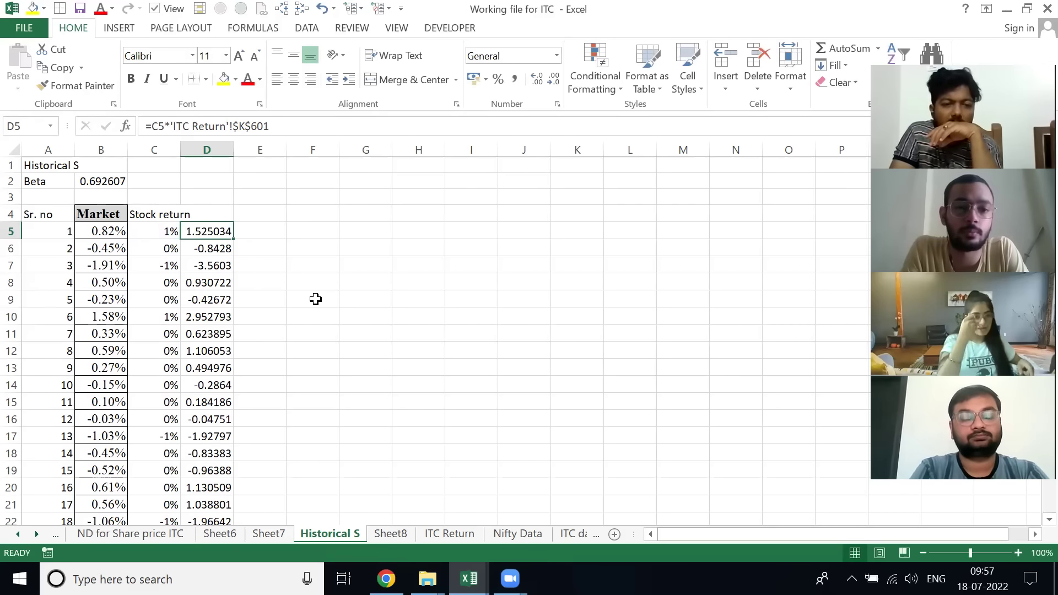
- Calculate the 5% percentile of the column D price changes in E2 with =PERCENTILE(D5:D602,0.05)
key("Up")
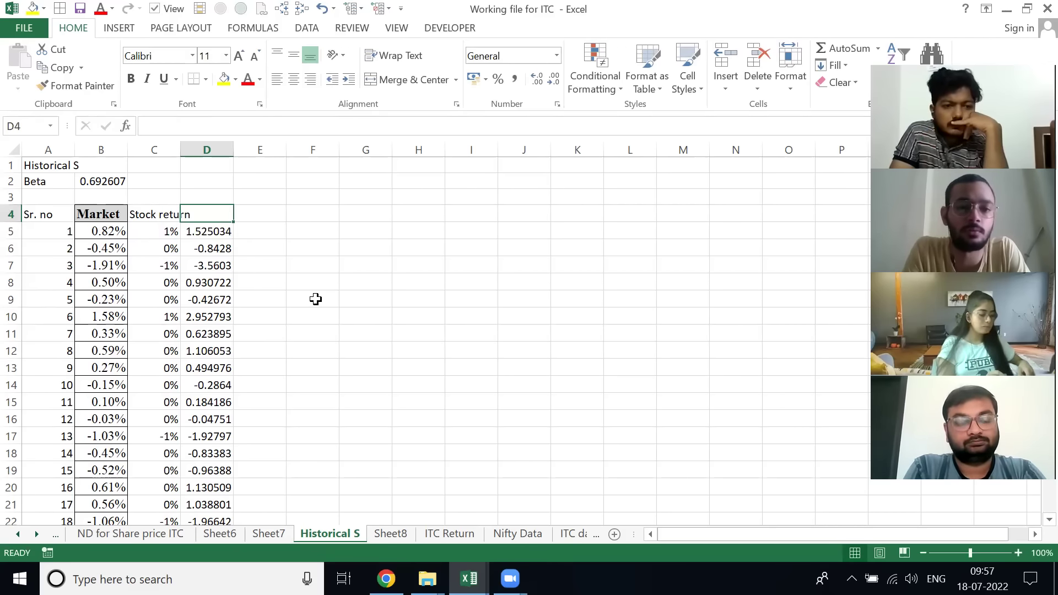
key("Down")
key("Right")
key("Up")
key("Up")
key("Up")
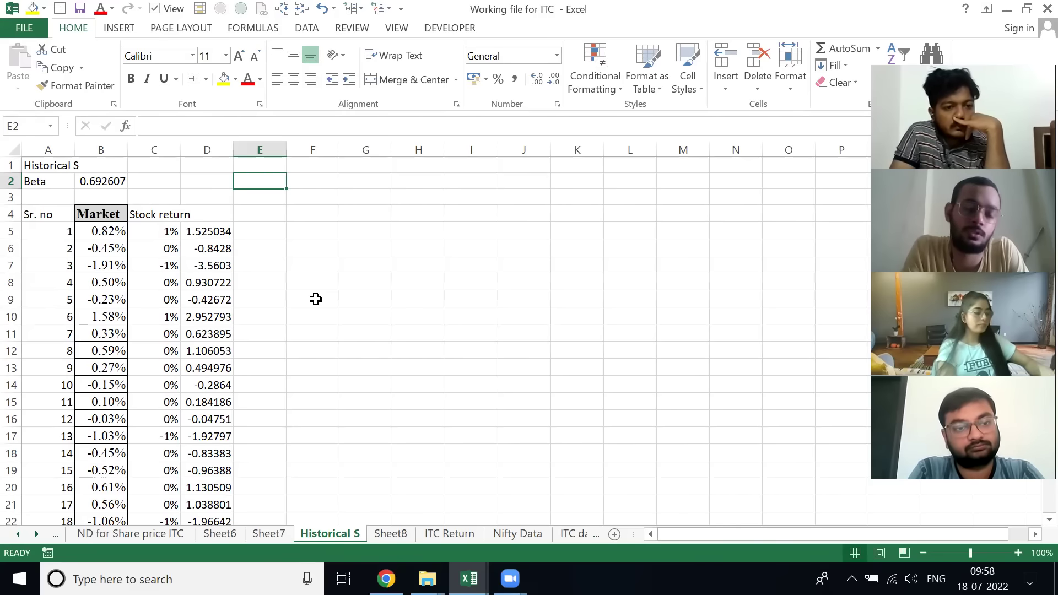
type("=per")
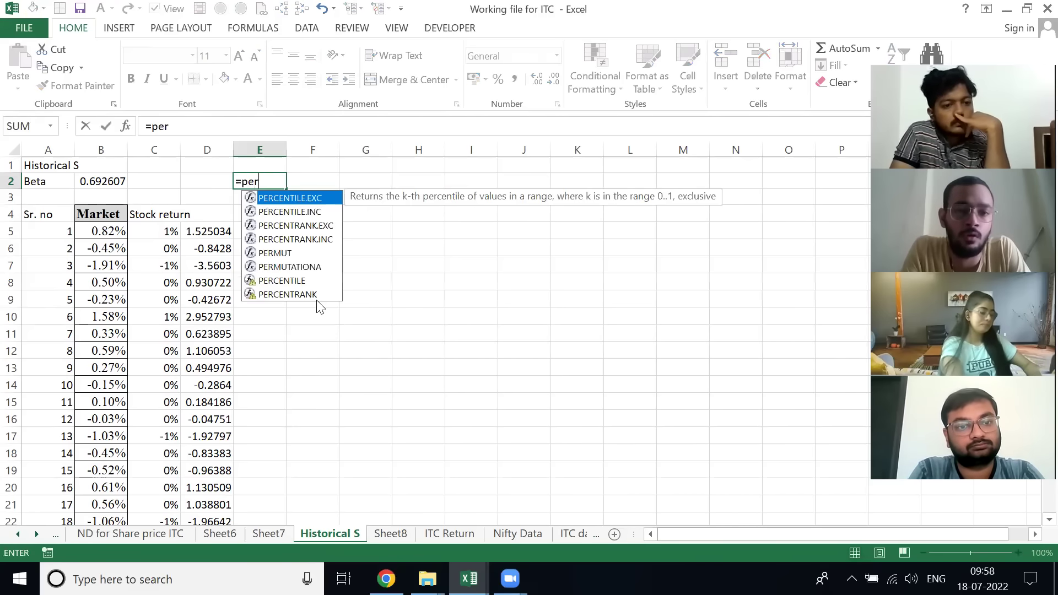
type("c")
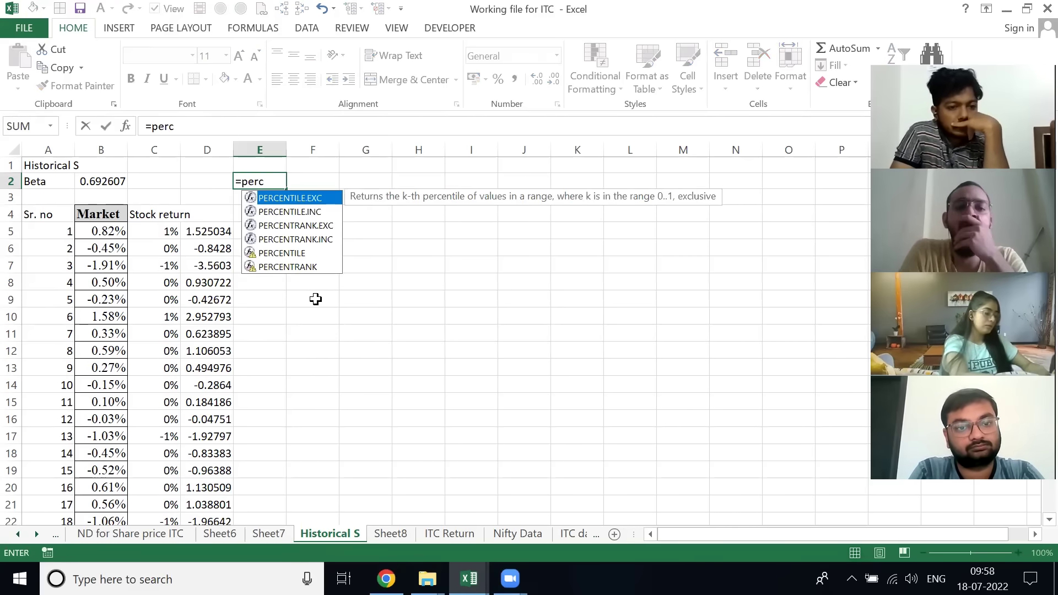
key("Down")
key("Down")
key("Down")
key("Down")
key("Down")
key("Up")
key("Tab")
key("Down")
key("Down")
key("Left")
key("Down")
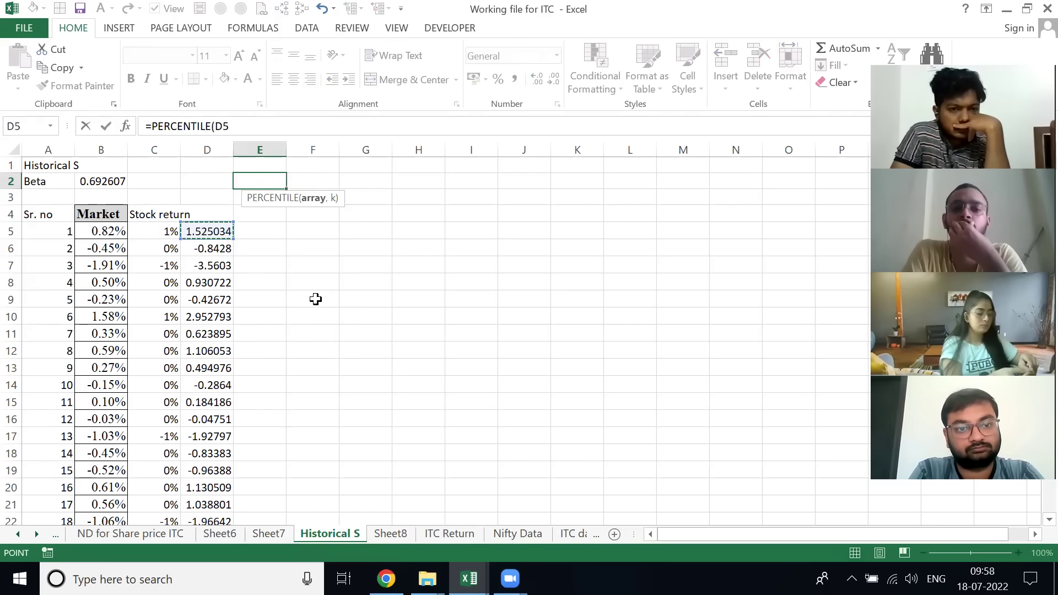
key("ctrl+shift+Down")
type(",0.05")
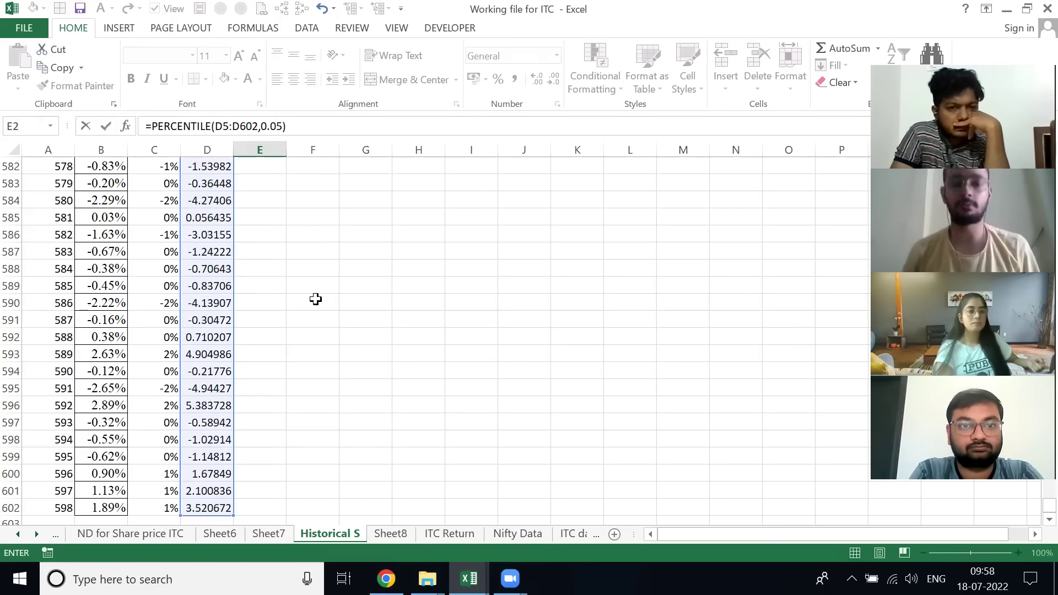
key("shift+Return")
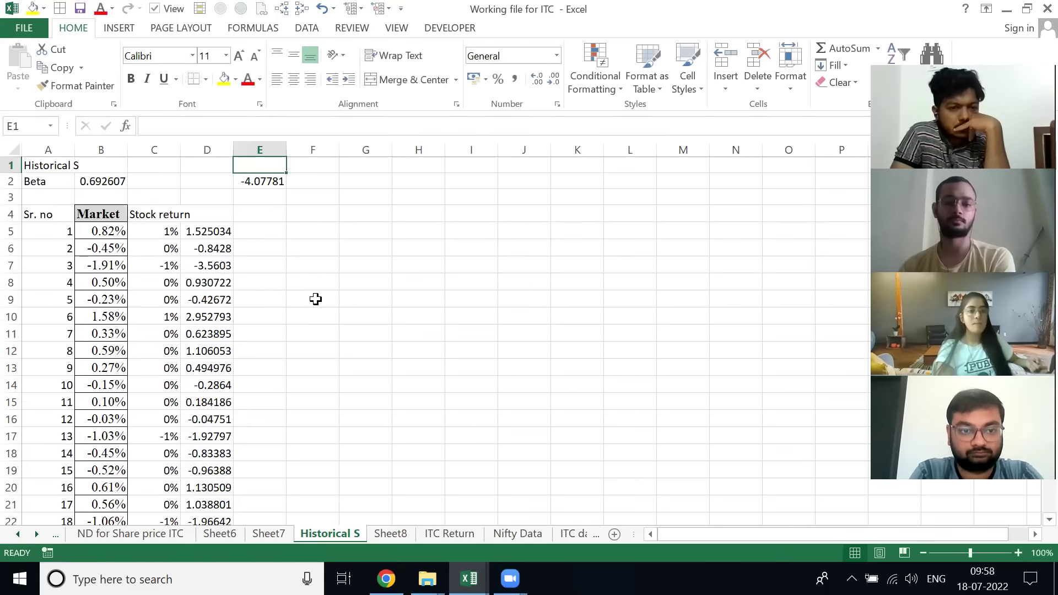
- Review the PERCENTILE formula in E2 and the column D range it references
key("Down")
key("F2")
key("Escape")
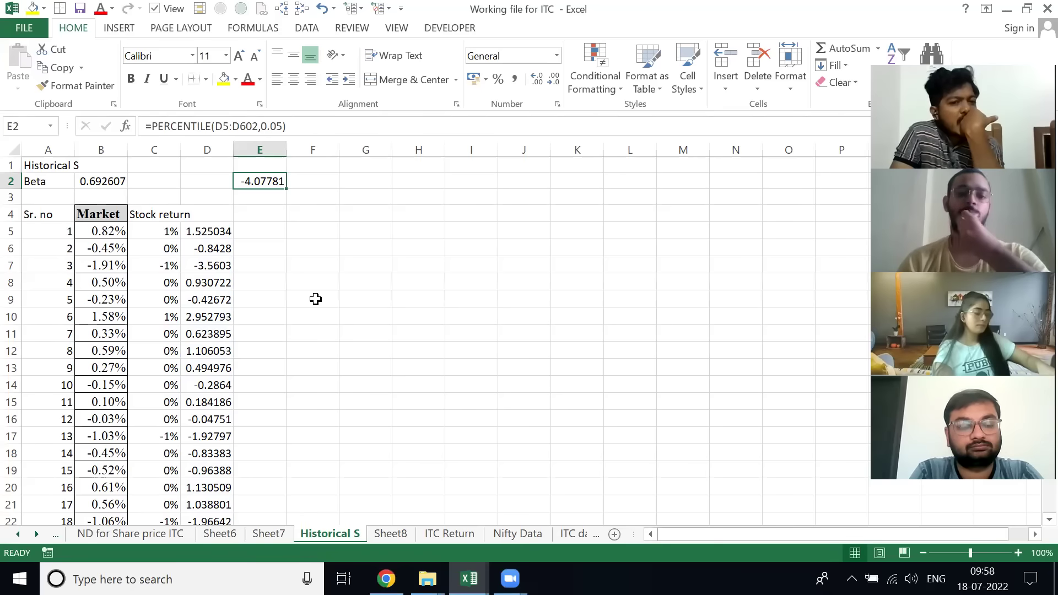
key("F2")
key("Escape")
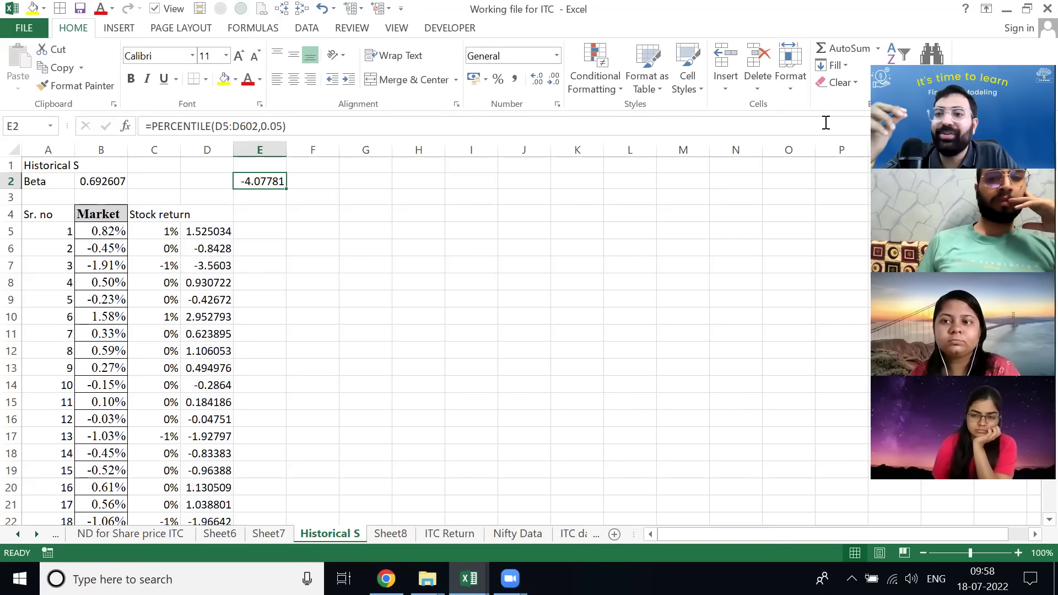
left_click(826, 122)
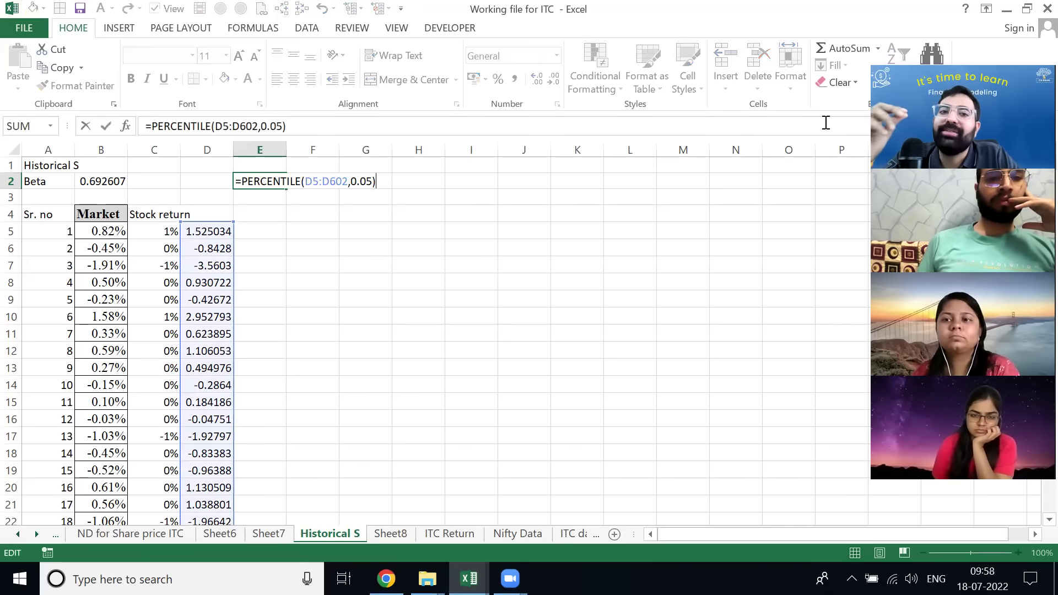
key("Escape")
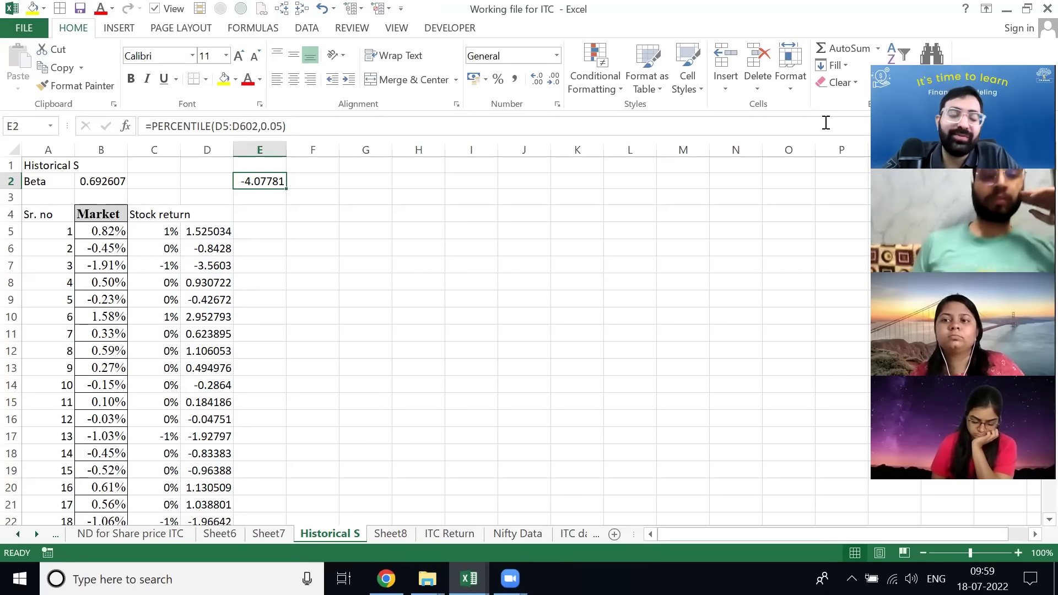
- Review the Market returns in column B from B5 down to B602 and the row 4 headers
key("Left")
key("Left")
key("Left")
key("Down")
key("Down")
key("Down")
key("F2")
key("Return")
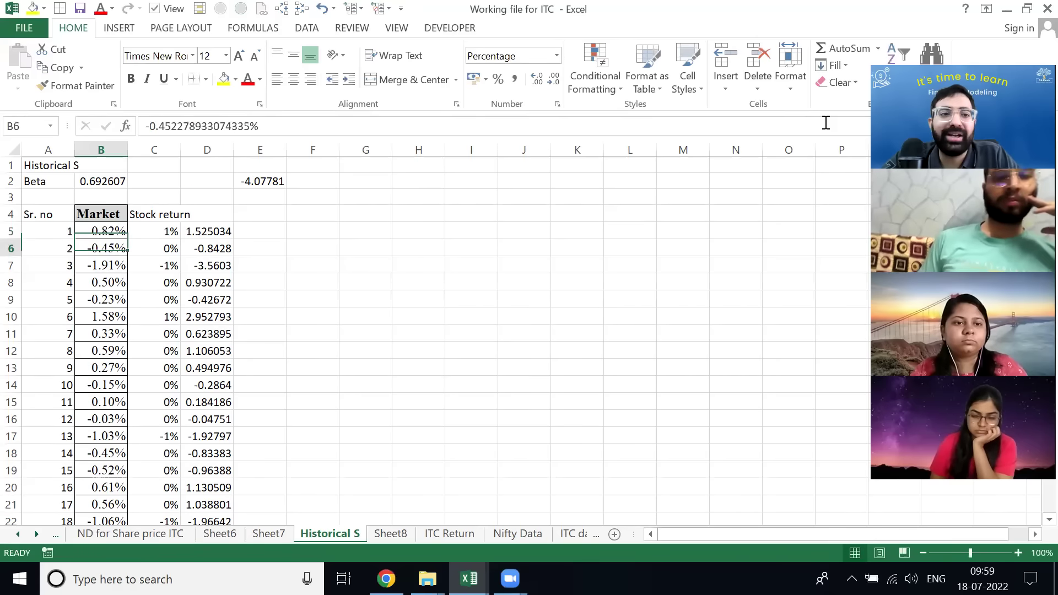
key("Up")
key("ctrl+shift+Down")
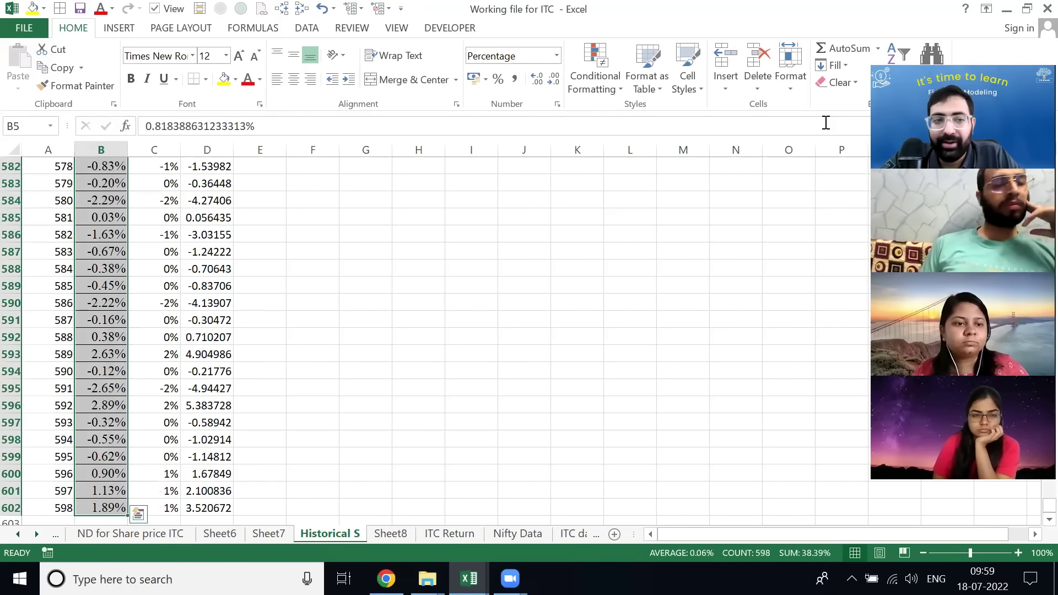
key("ctrl+Up")
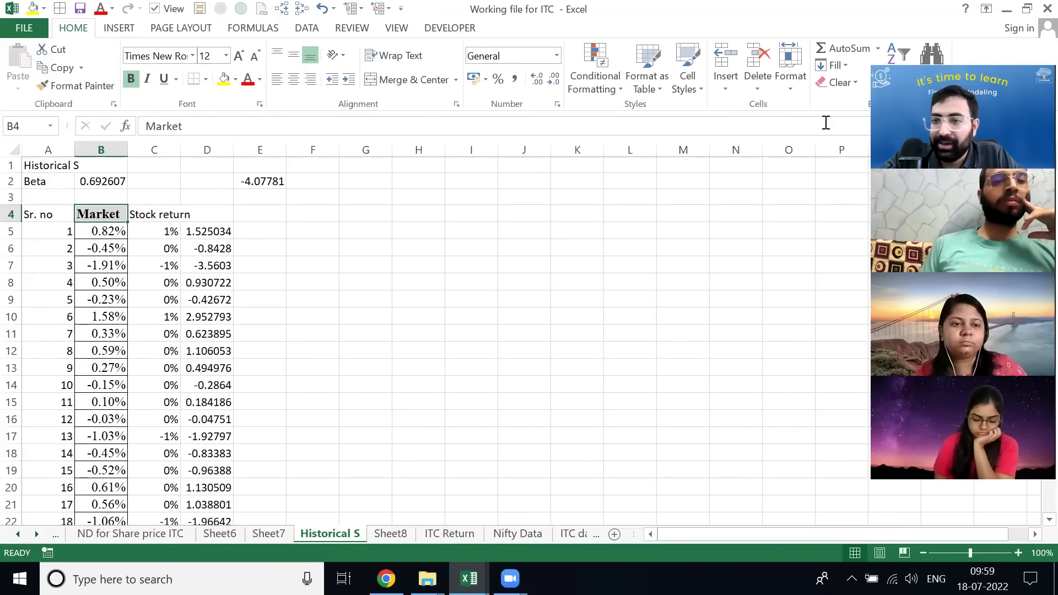
key("Right")
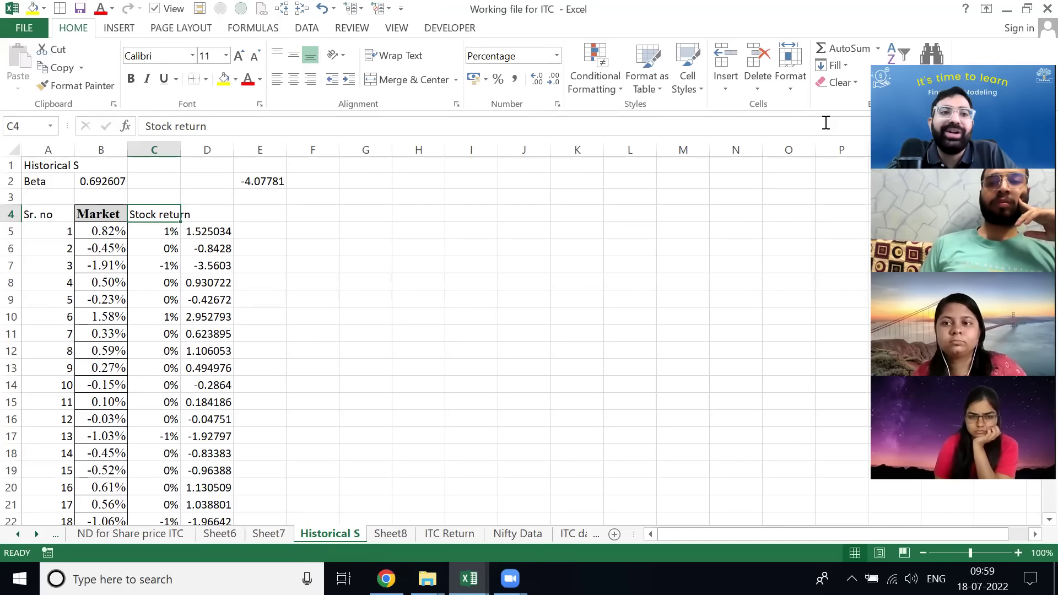
- Review the Beta link in B2, the Stock return formula in C5 and the market return in B5
key("Left")
key("Up")
key("Up")
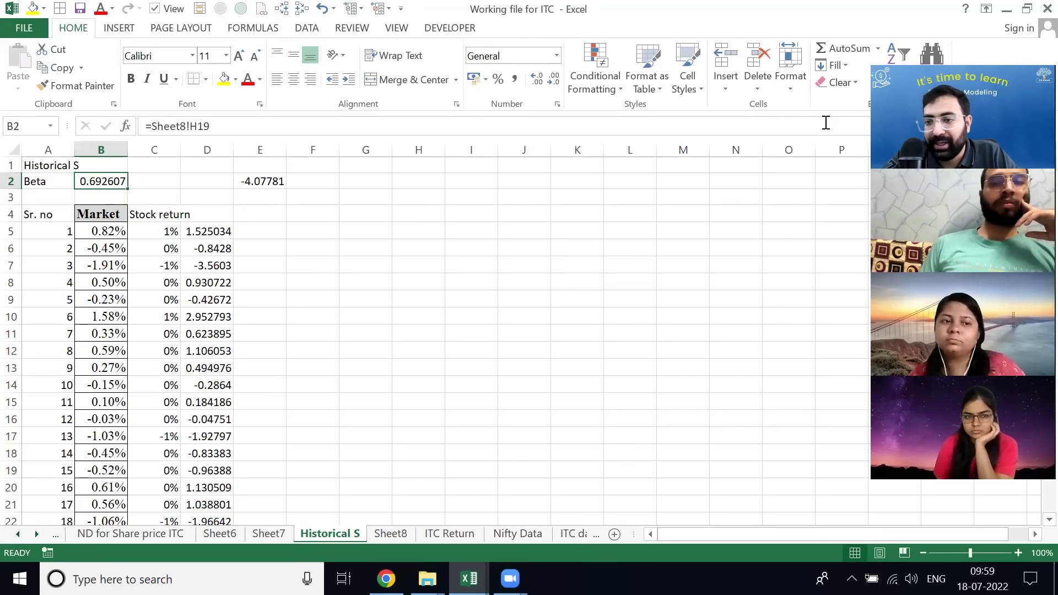
key("Down")
key("Down")
key("Right")
key("Down")
type("=B5*$B$2")
key("Escape")
key("Left")
key("F2")
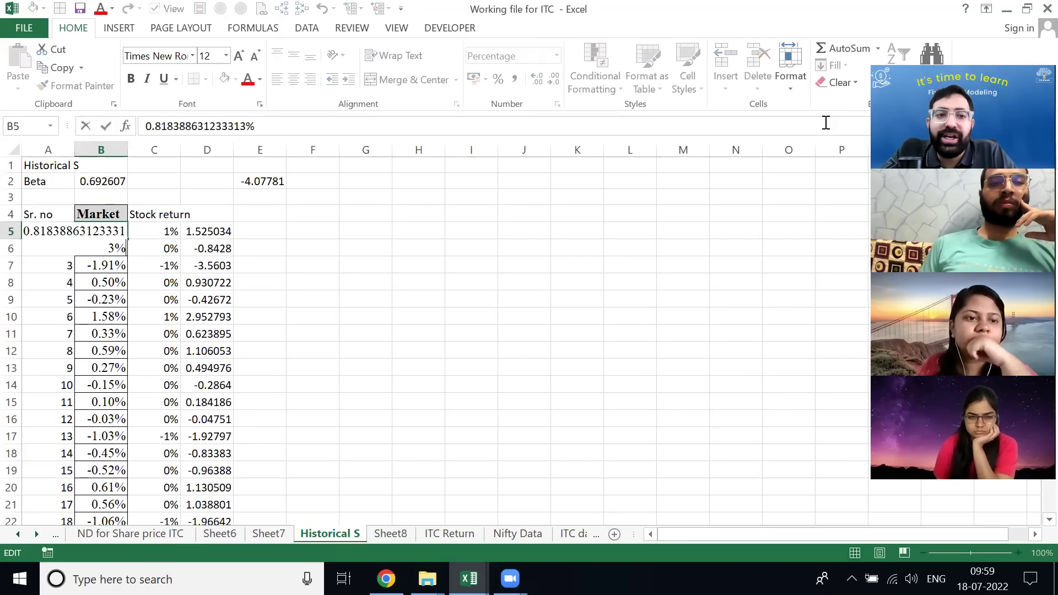
key("Escape")
- Format the Stock return percentages in C5:C602 to show two decimal places
key("Right")
key("ctrl+shift+Down")
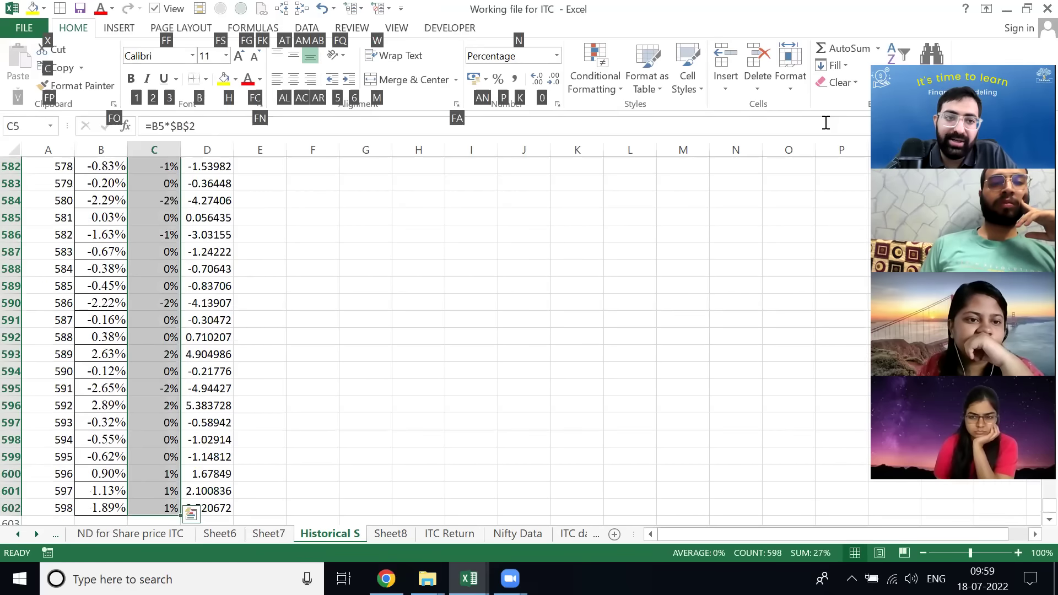
key("0")
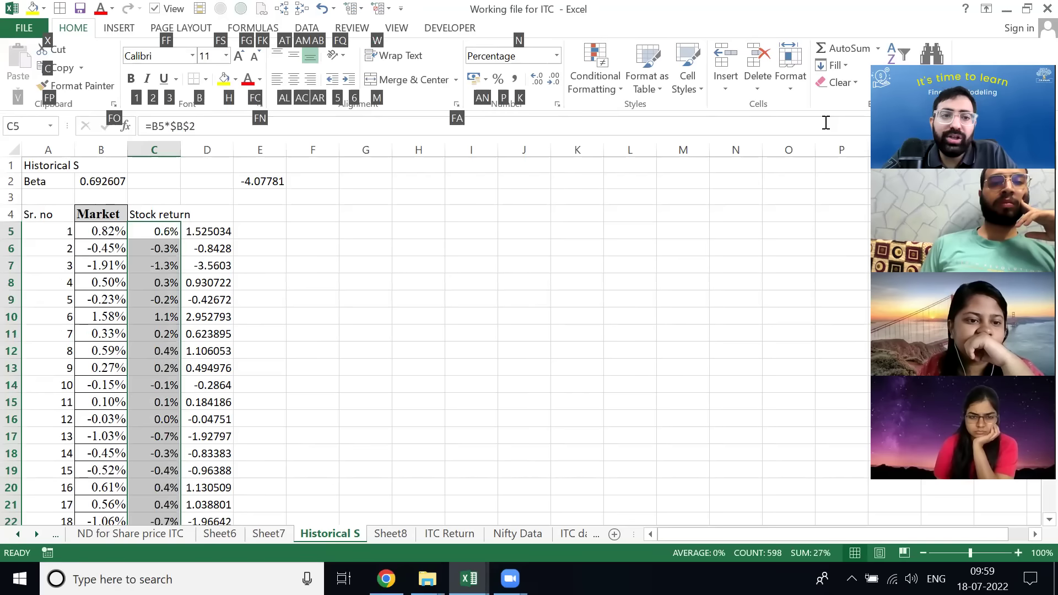
key("0")
- Trace the first row from B5 through C5 to the D5 formula and its source price in K601 of the ITC Return sheet
key("Left")
key("Up")
key("Down")
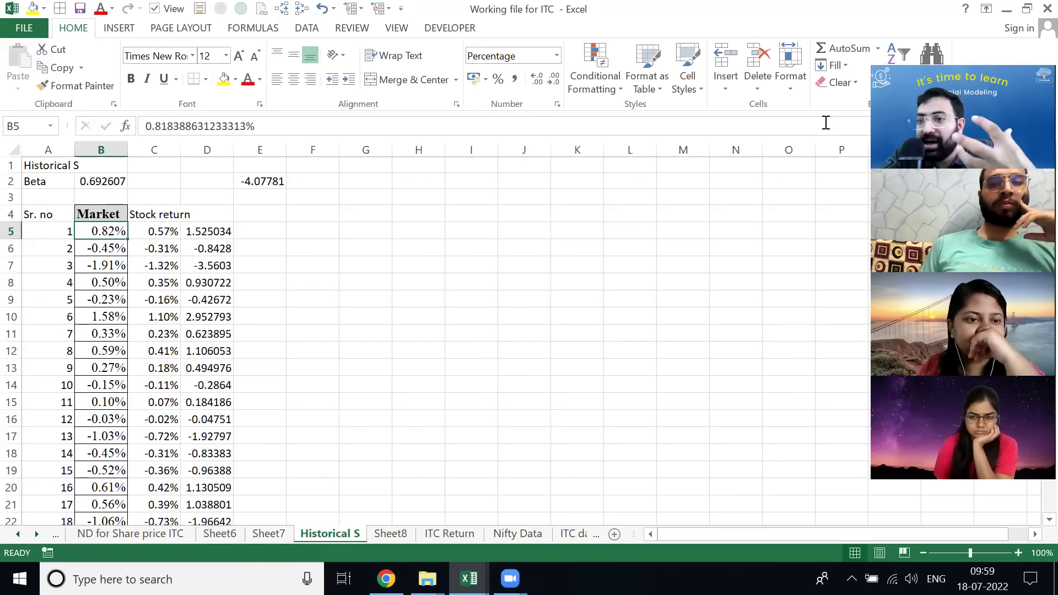
key("Right")
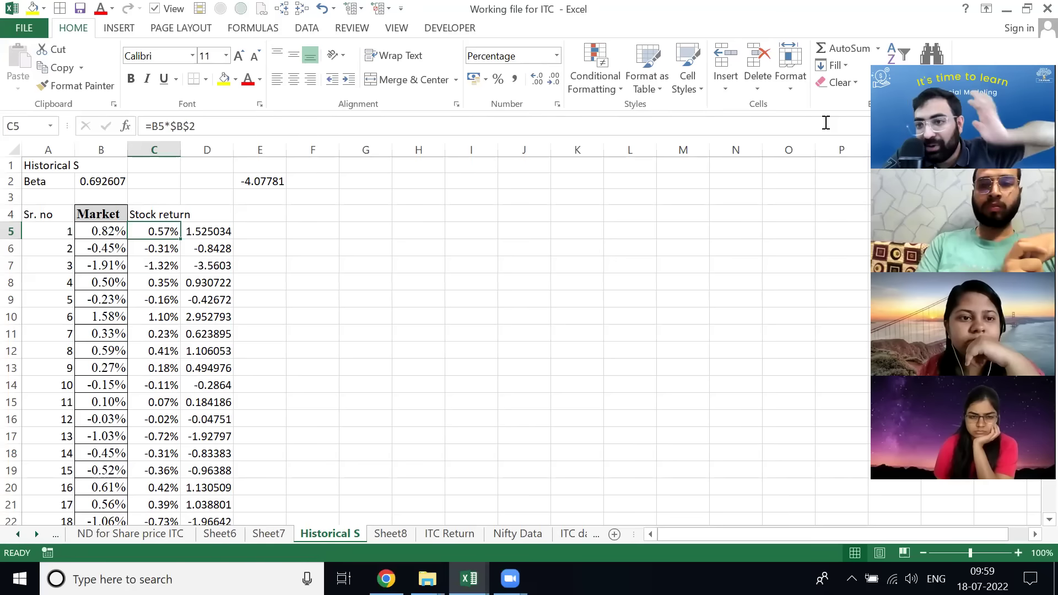
key("Right")
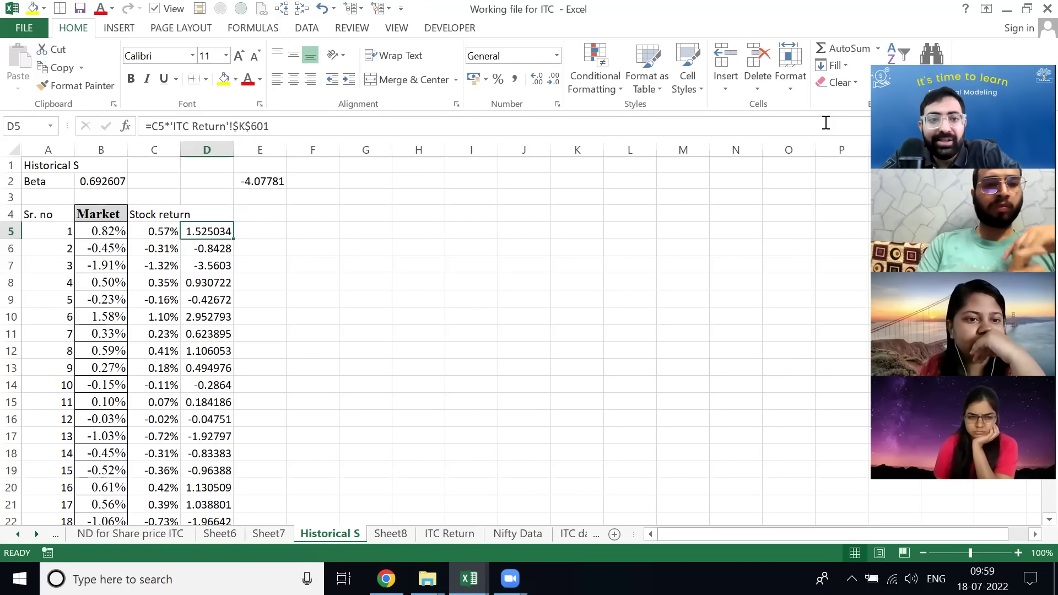
key("ctrl+Page_Down")
key("ctrl+Page_Down")
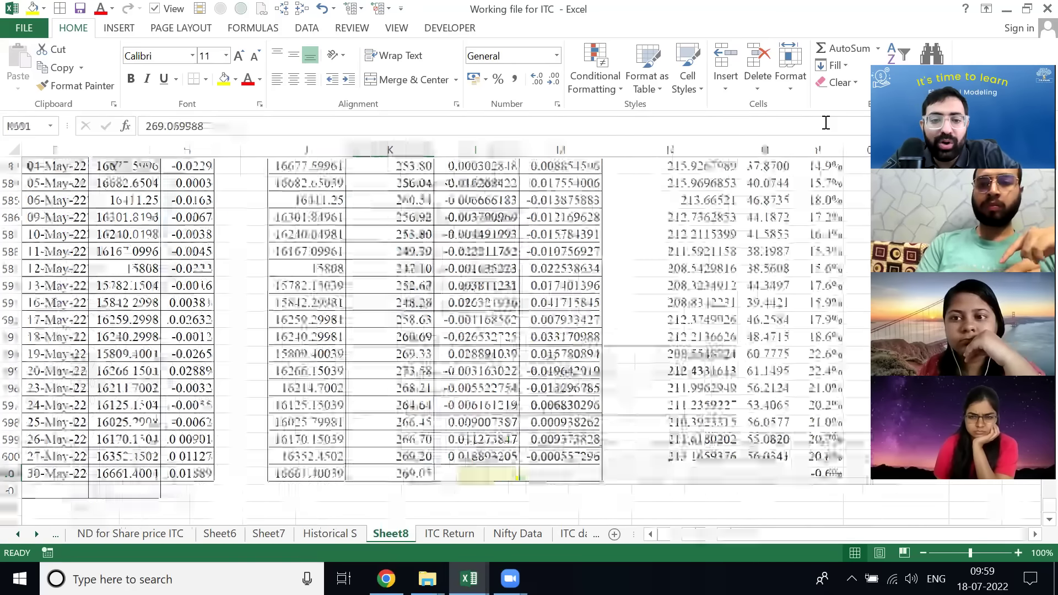
key("Up")
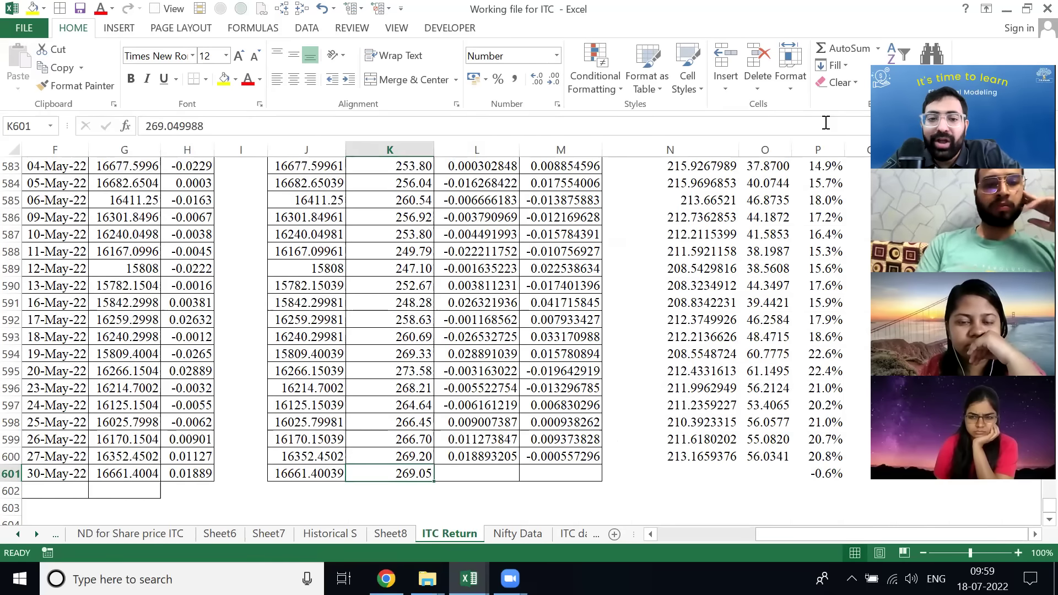
key("ctrl+Page_Up")
key("ctrl+Page_Up")
key("ctrl+Page_Up")
key("ctrl+Page_Down")
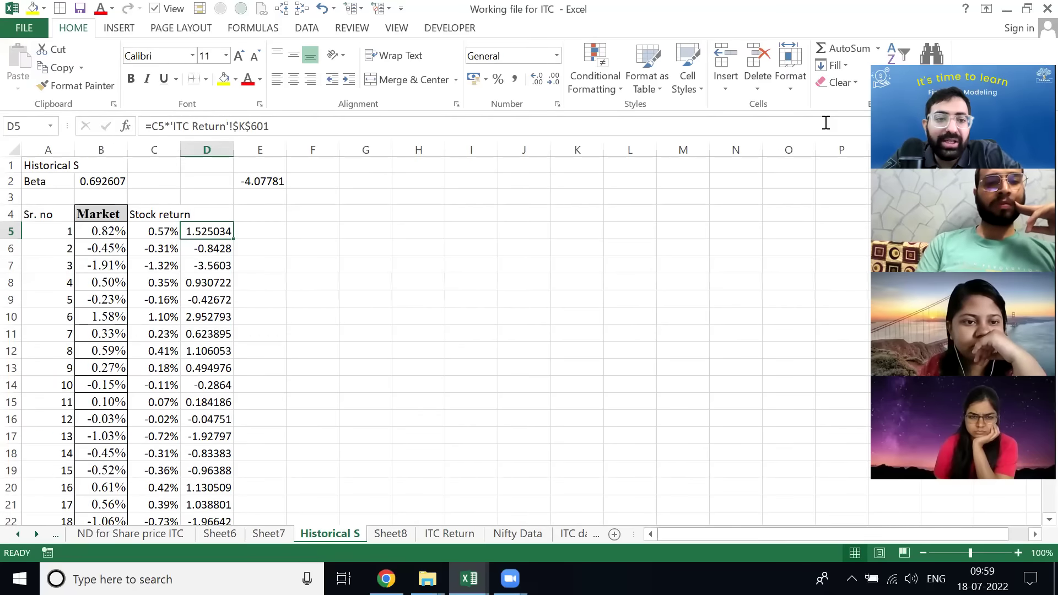
key("F2")
key("Escape")
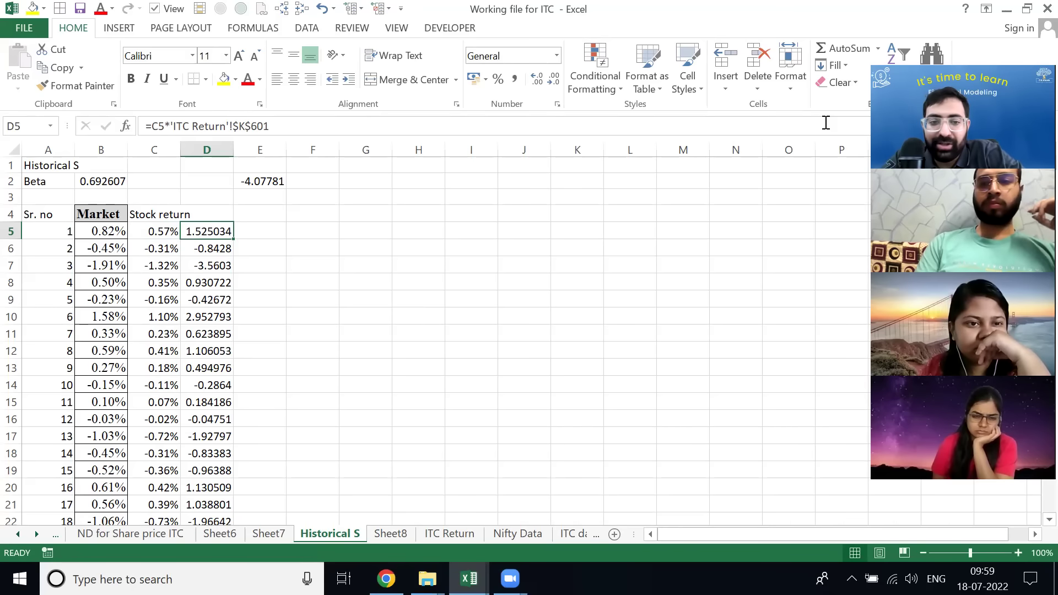
- Copy the 'ITC Return'!$K$601 reference from the D5 formula and enter ='ITC Return'!$K$601 in E5
key("F2")
key("shift+Left")
key("shift+Left")
key("shift+Left")
key("shift+Left")
key("shift+Left")
key("shift+Left")
key("shift+Left")
key("shift+Left")
key("shift+Left")
key("shift+Left")
key("shift+Left")
key("shift+Left")
key("shift+Left")
key("shift+Left")
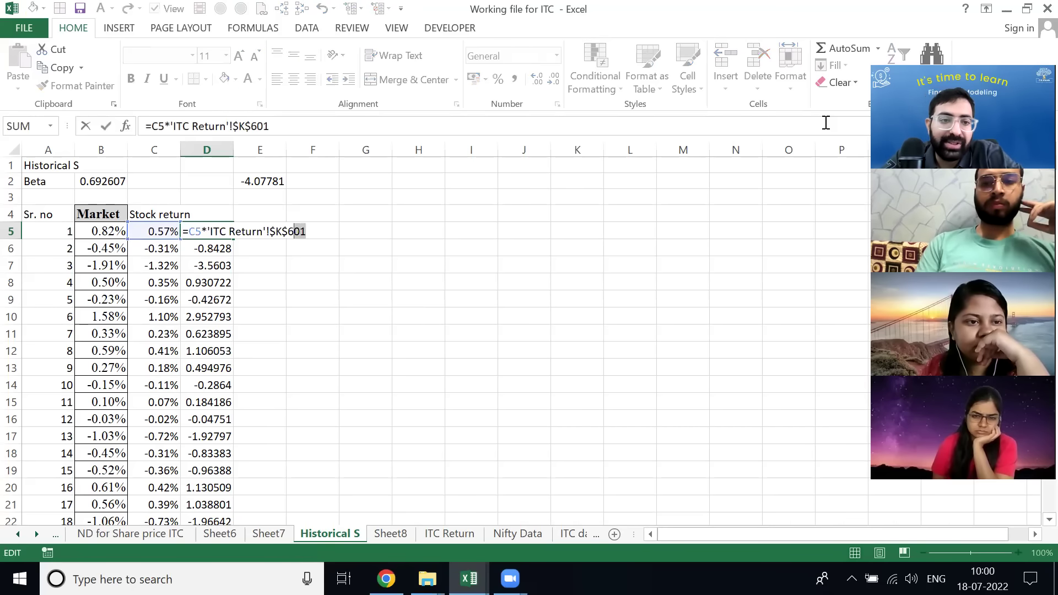
key("shift+Left")
key("shift+Left")
key("shift+Left")
key("shift+Left")
key("shift+Left")
key("ctrl+c")
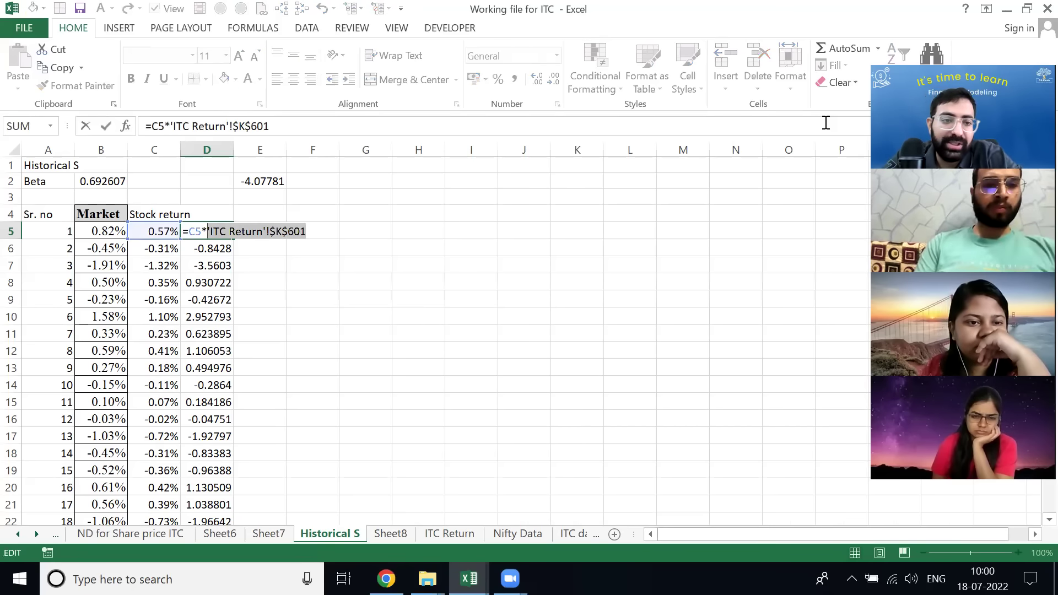
key("Escape")
key("Right")
type("=")
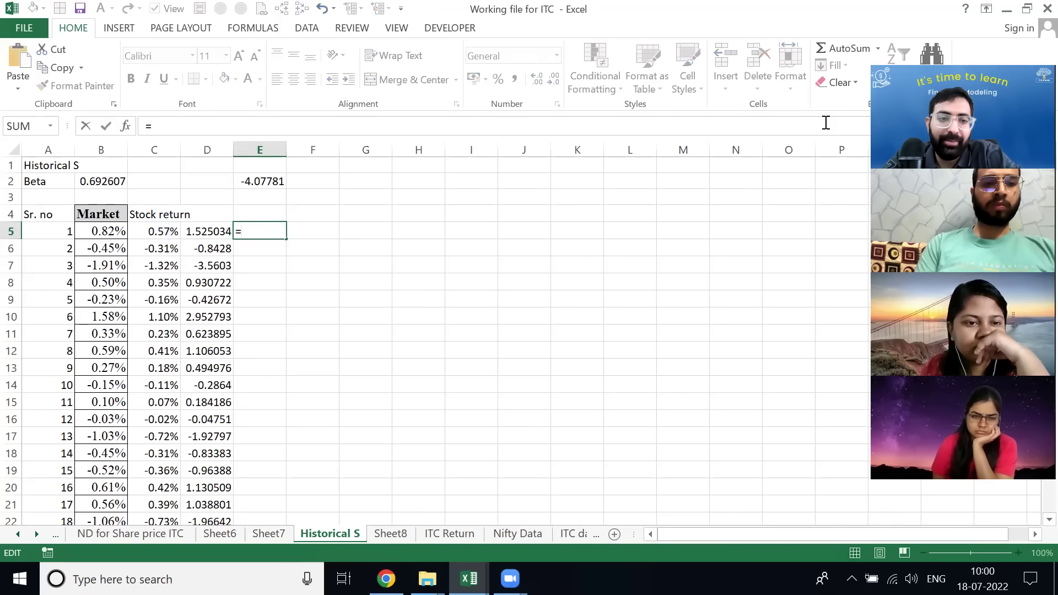
type("'ITC")
key("BackSpace")
key("ctrl+v")
key("ctrl+Return")
key("F2")
key("ctrl+Return")
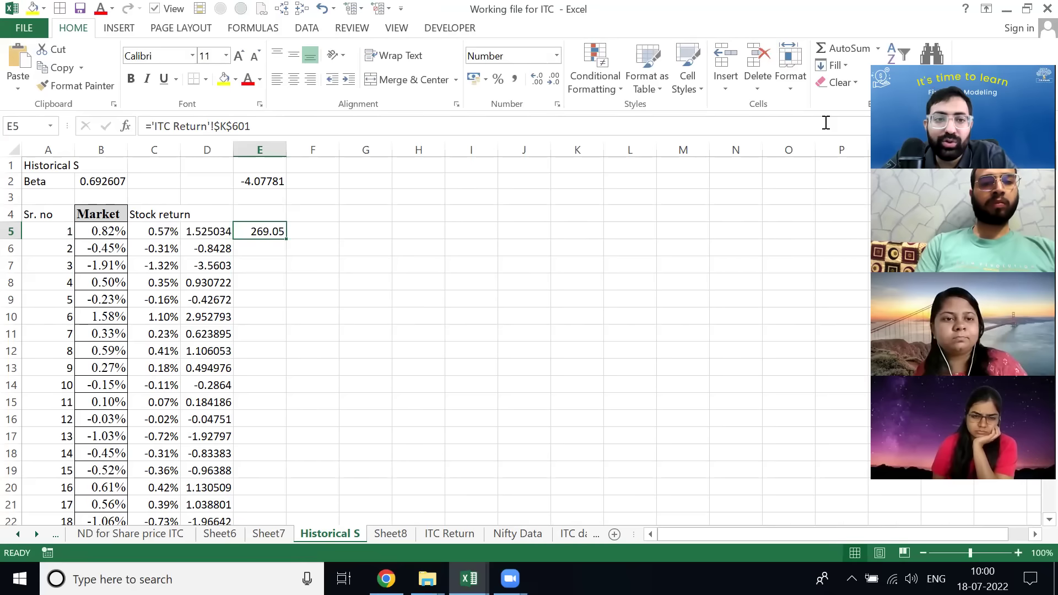
- Review the Stock return formula in C5 and the ITC price reference in E5
key("Left")
key("Left")
key("F2")
key("Escape")
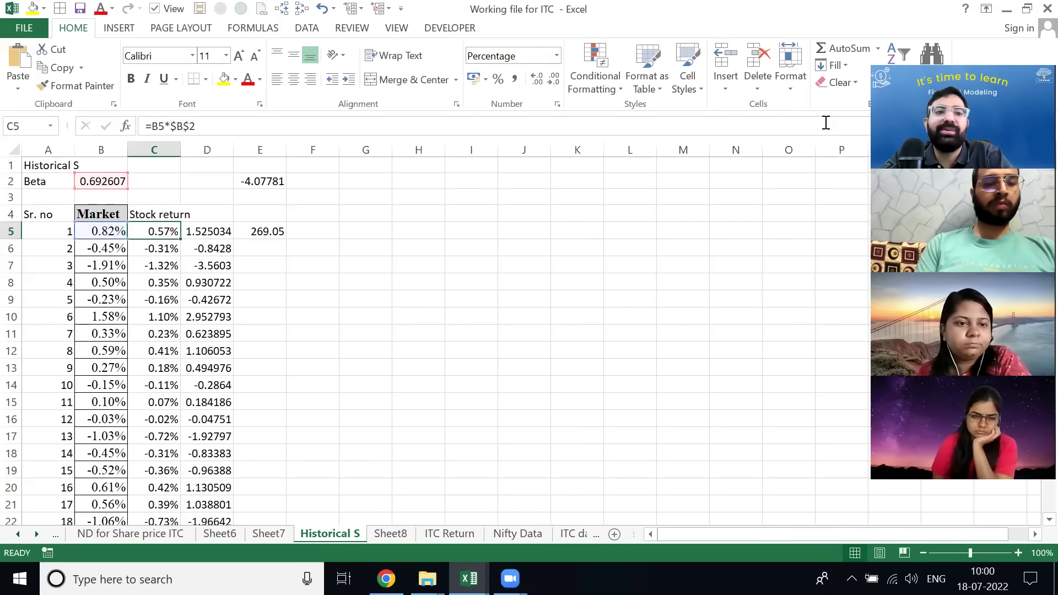
key("Right")
key("Right")
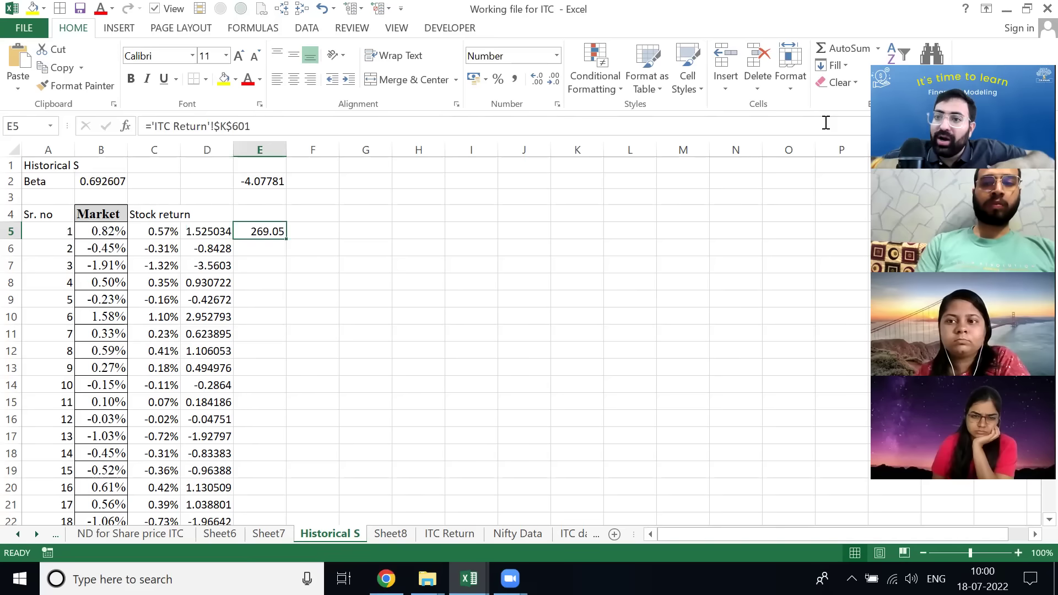
key("F2")
key("Escape")
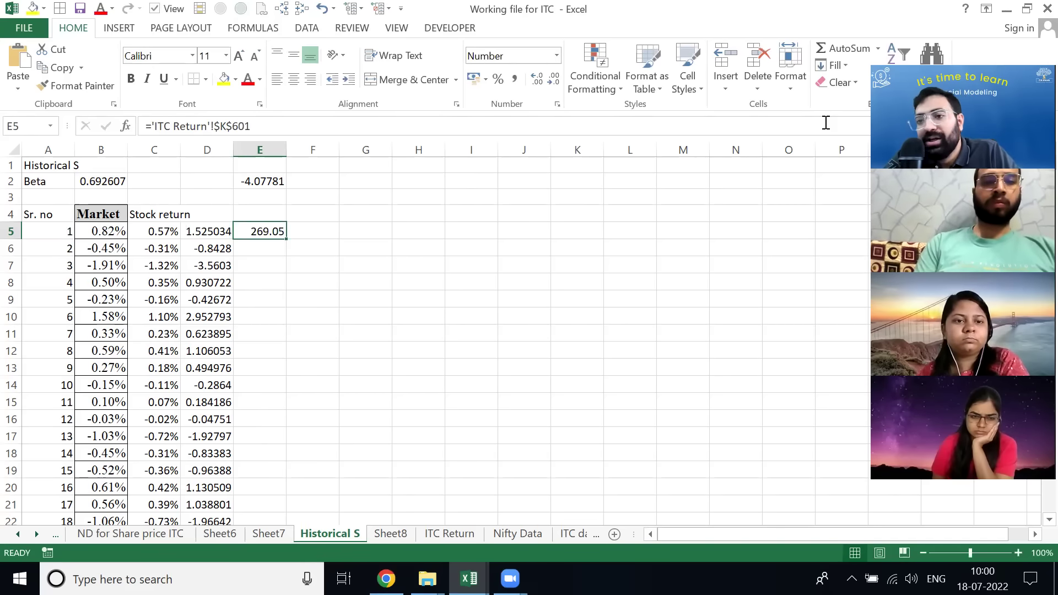
- Calculate the simulated stock price in F5 with =E5+D5
key("Right")
type("=")
key("Left")
type("+")
key("Left")
key("Left")
key("ctrl+Return")
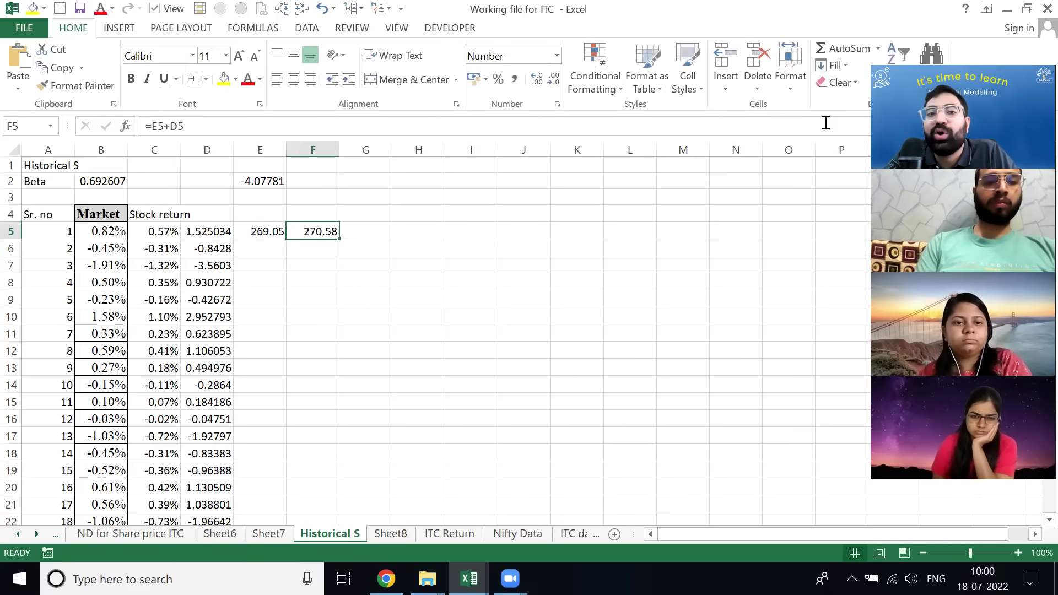
- Make the E5 reference in the F5 formula absolute so it reads =$E$5+D5
key("F2")
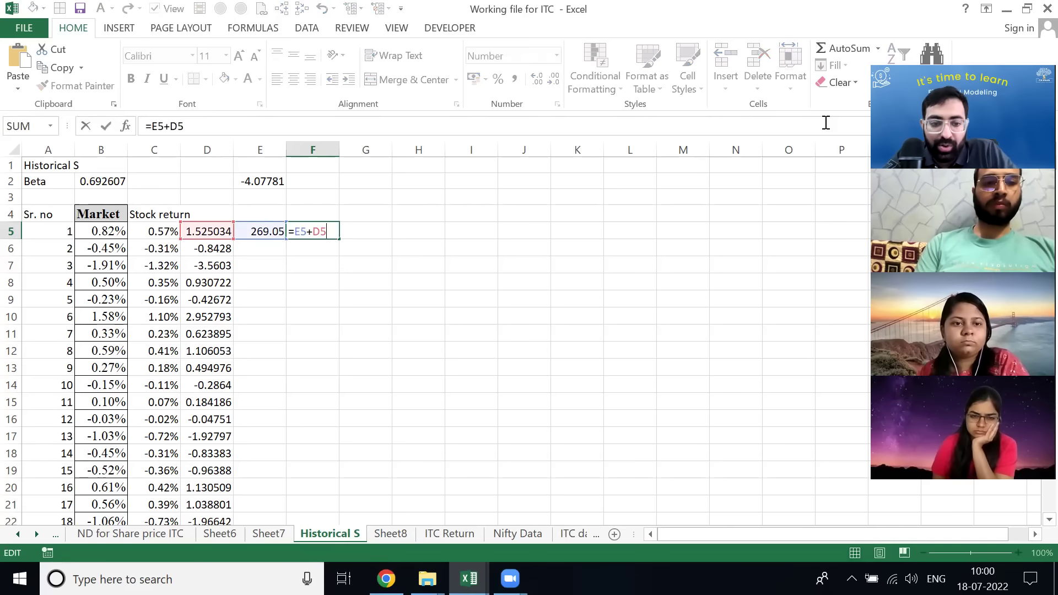
key("Left")
key("Left")
key("F4")
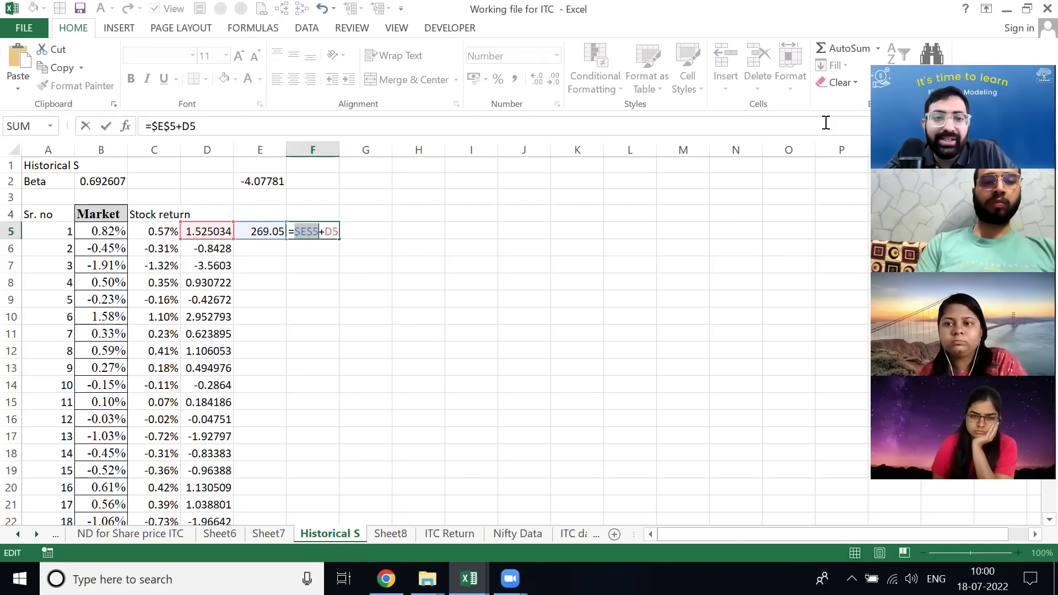
key("Return")
- Fill the F5 simulated price formula down column F through row 602
key("Left")
key("Left")
key("Left")
key("Right")
key("ctrl+Down")
key("Right")
key("Right")
key("Right")
key("Left")
key("ctrl+shift+Up")
key("ctrl+d")
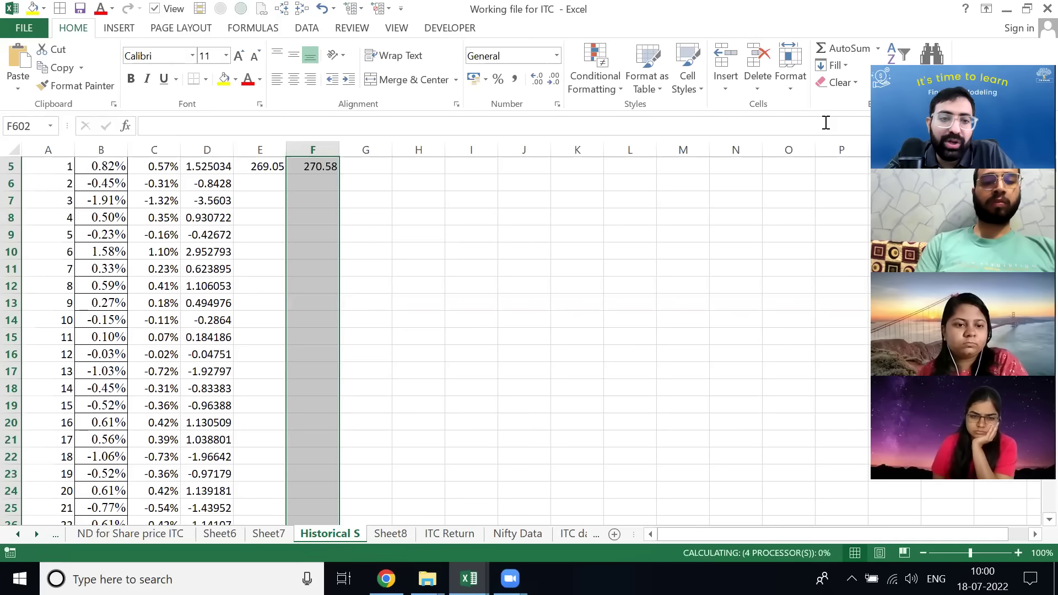
- Check the simulated price formulas down column F to the last data row and return to the top of the sheet
key("ctrl+Up")
key("Up")
key("Up")
key("Up")
key("Down")
key("Down")
key("Down")
key("Page_Down")
key("Page_Down")
key("Page_Down")
key("Page_Down")
key("Page_Down")
key("Page_Down")
key("Page_Down")
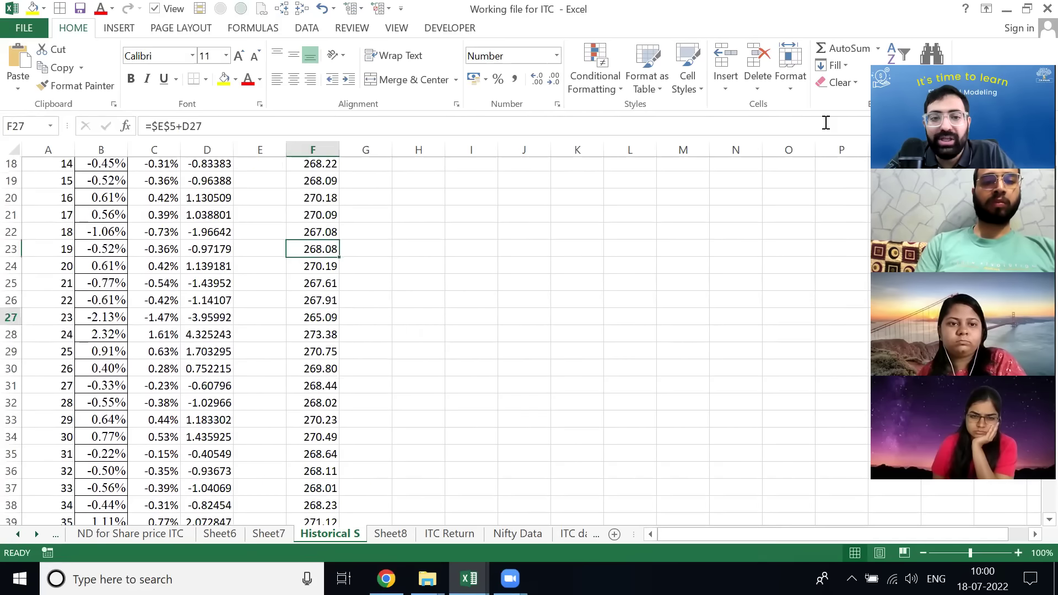
key("Page_Down")
key("Page_Down")
key("Page_Down")
key("Page_Down")
key("Page_Down")
key("Page_Down")
key("Page_Down")
key("Page_Down")
key("Page_Down")
key("Page_Down")
key("Page_Down")
key("Page_Down")
key("Page_Down")
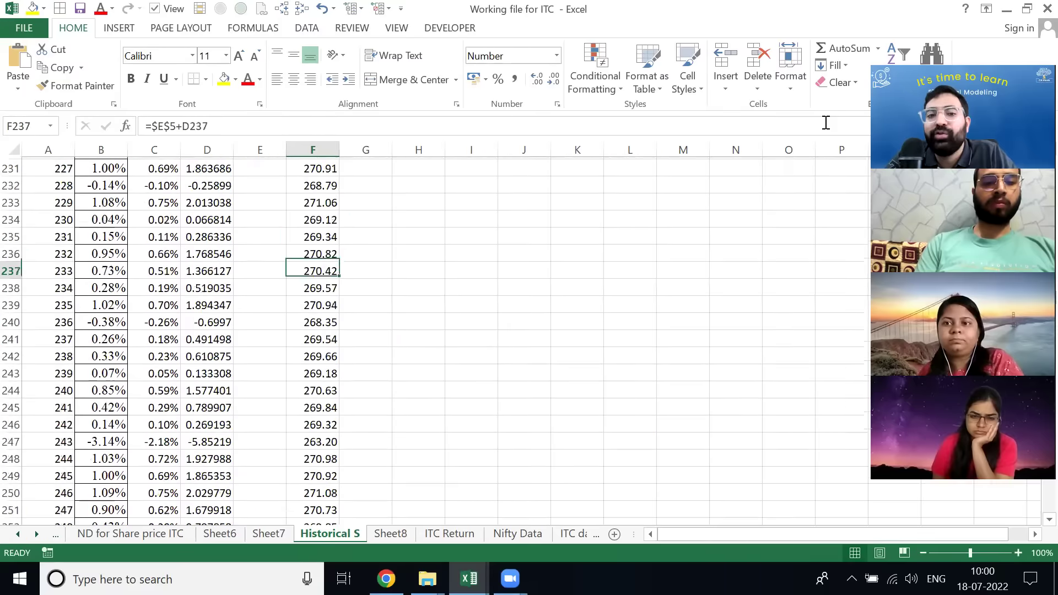
key("Page_Down")
key("Page_Down")
key("Page_Down")
key("Page_Down")
key("Page_Down")
key("Page_Down")
key("Page_Down")
key("Page_Down")
key("Page_Down")
key("Page_Down")
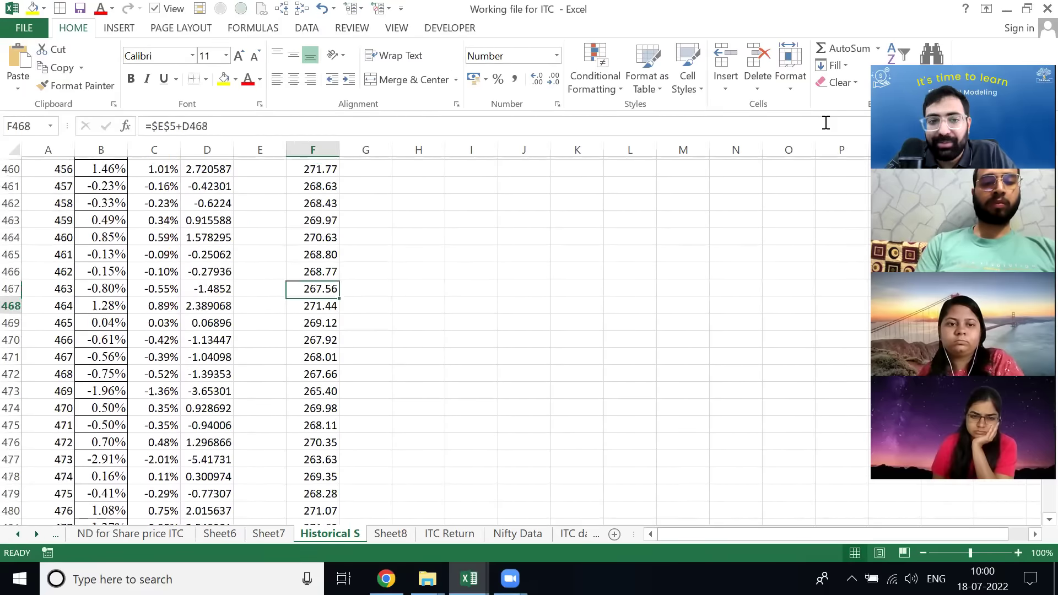
key("Page_Up")
key("Page_Up")
key("Page_Up")
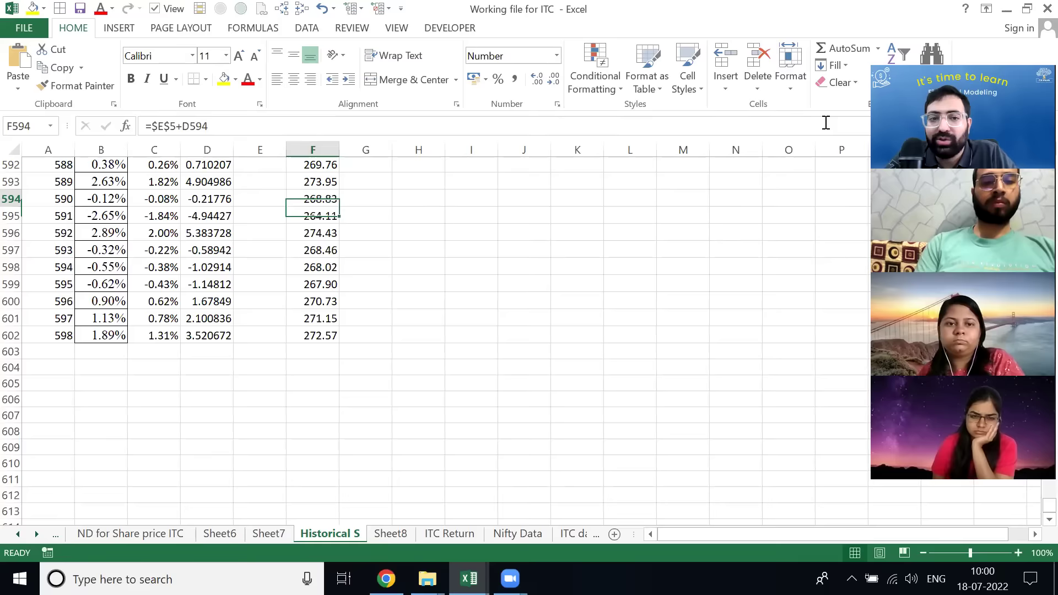
key("ctrl+Up")
key("ctrl+Up")
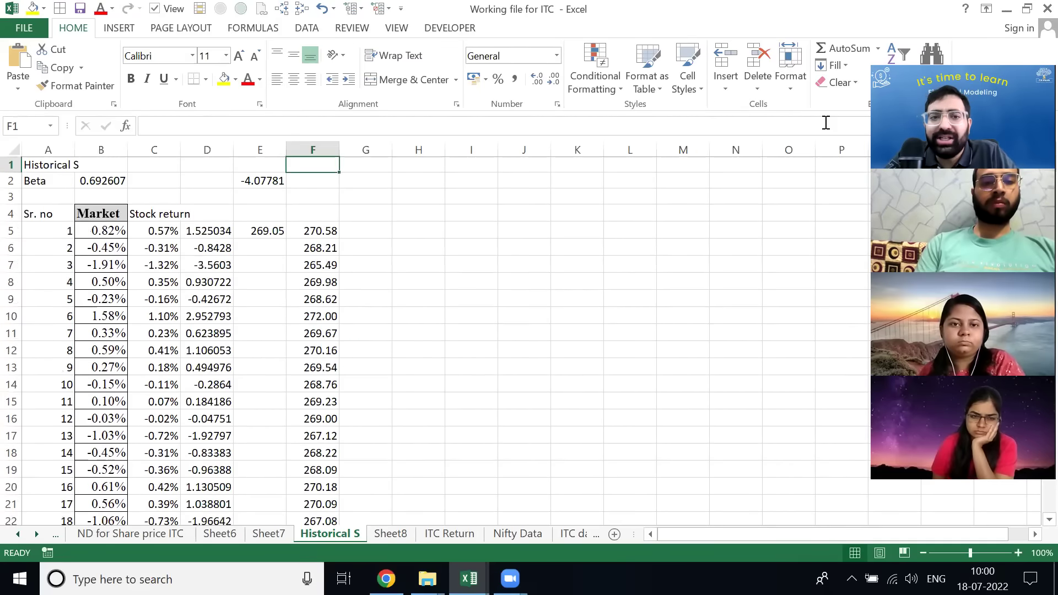
- Review the 5% percentile formula in E2 and the price change range D5:D602 it covers
key("Down")
key("Left")
key("Down")
key("Up")
key("F2")
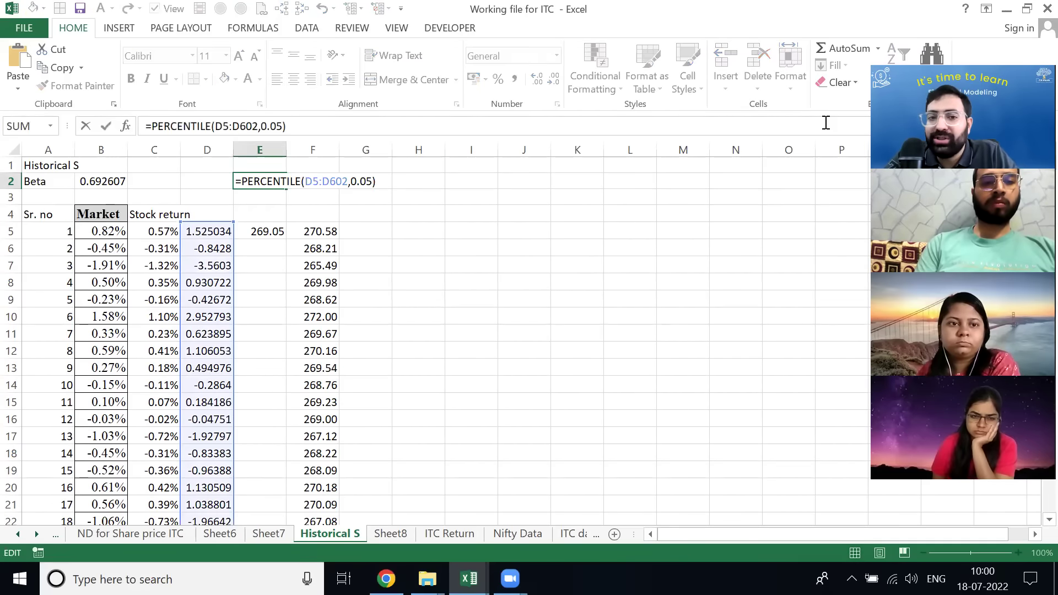
key("Escape")
key("F2")
key("Escape")
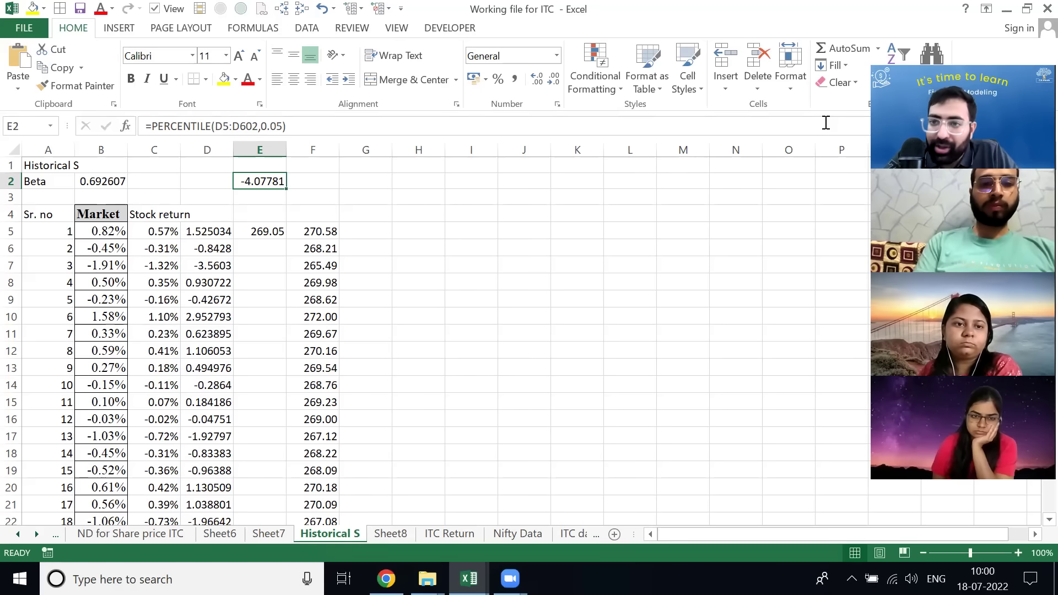
key("F2")
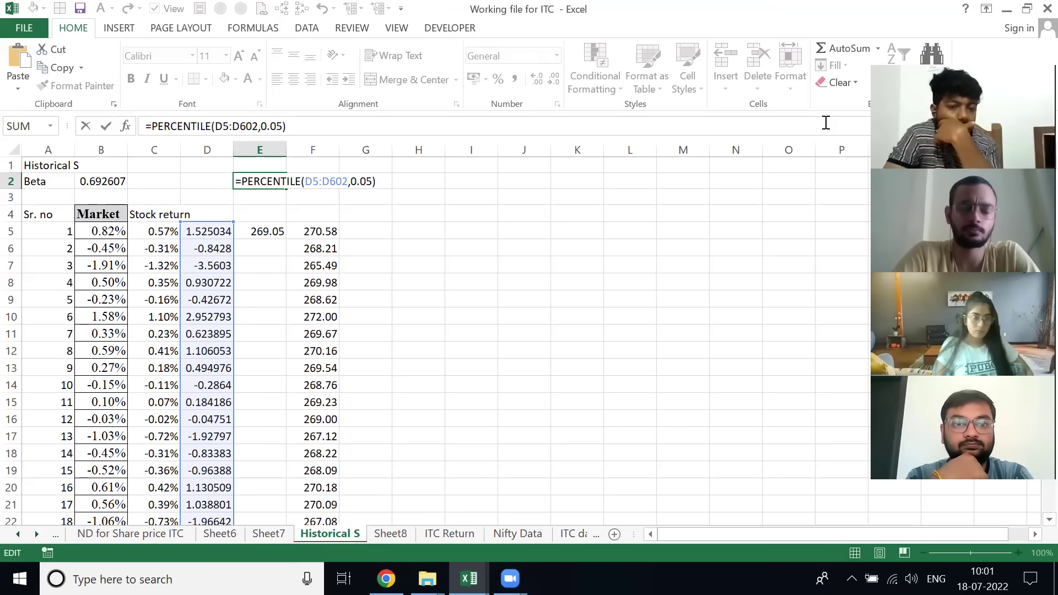
key("ctrl+Return")
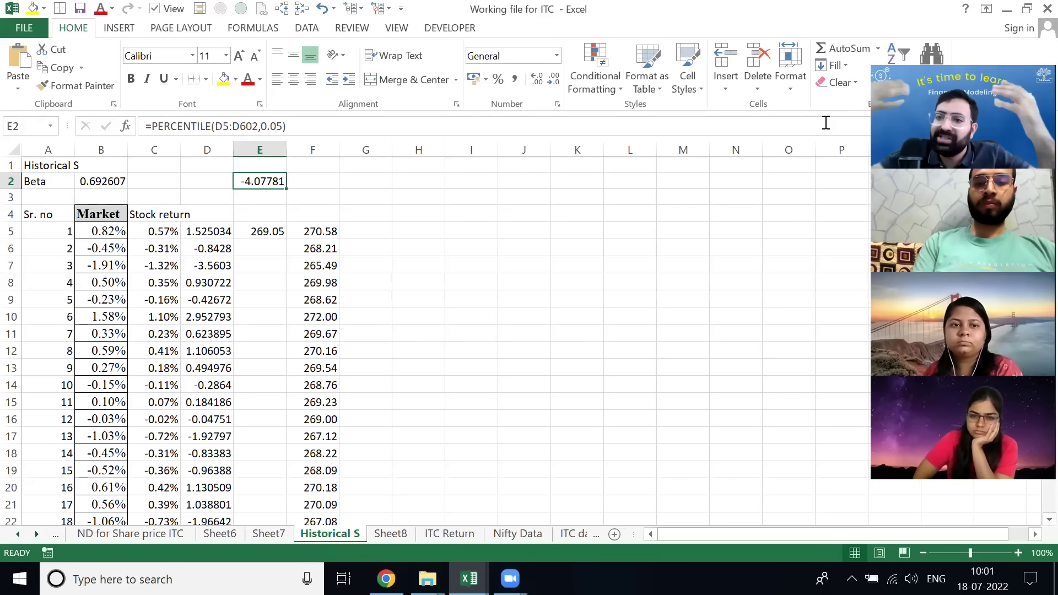
- Set the k argument of the E2 percentile formula to 0.01
key("F2")
key("Left")
key("BackSpace")
type("1")
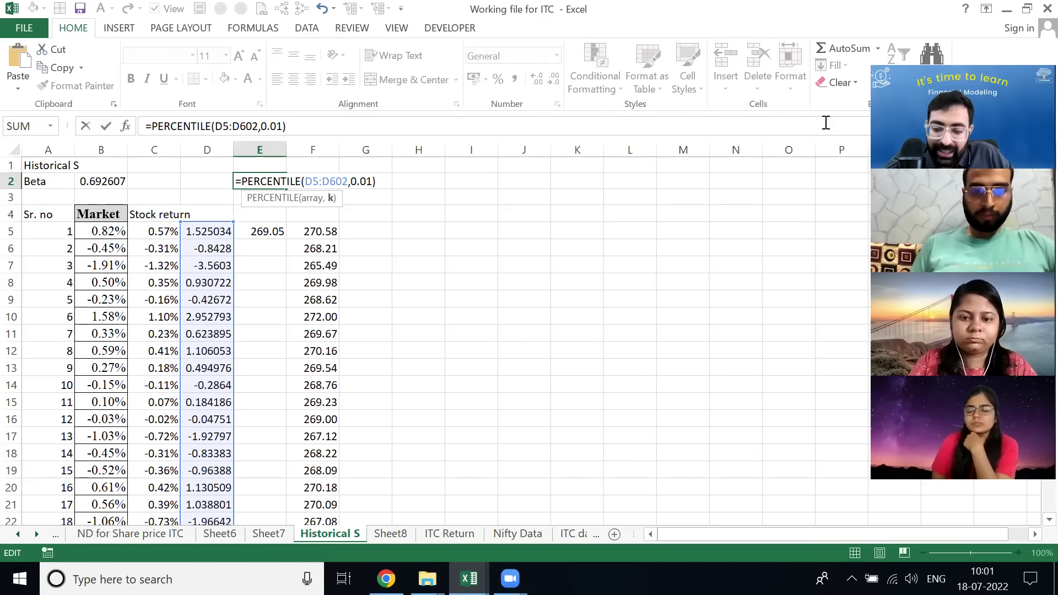
key("Return")
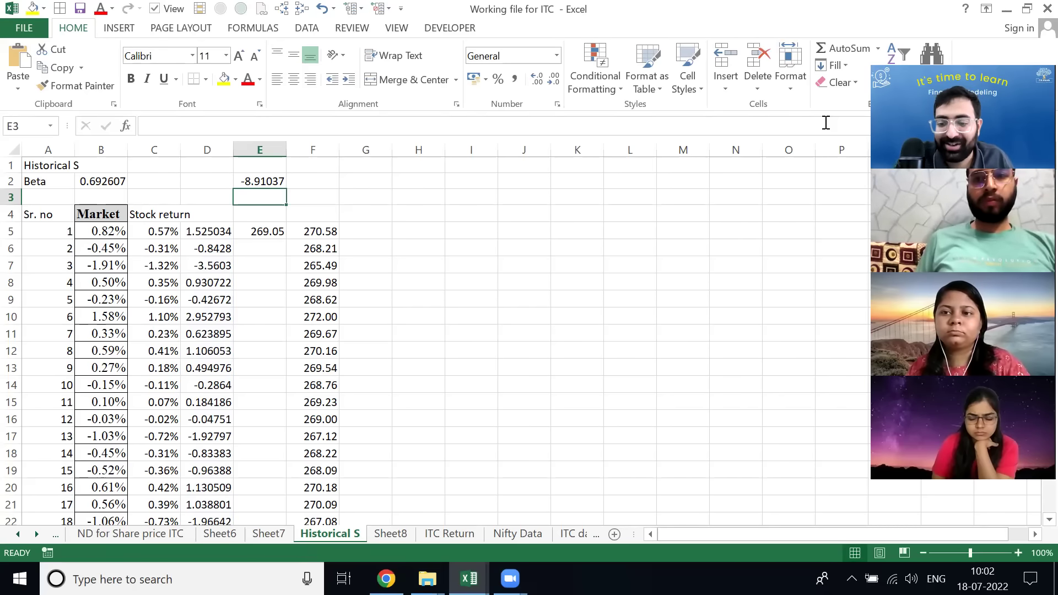
- Set the k argument of the E2 percentile formula to 0 and inspect the formula
key("Up")
key("F2")
key("Left")
key("BackSpace")
type("0")
key("Return")
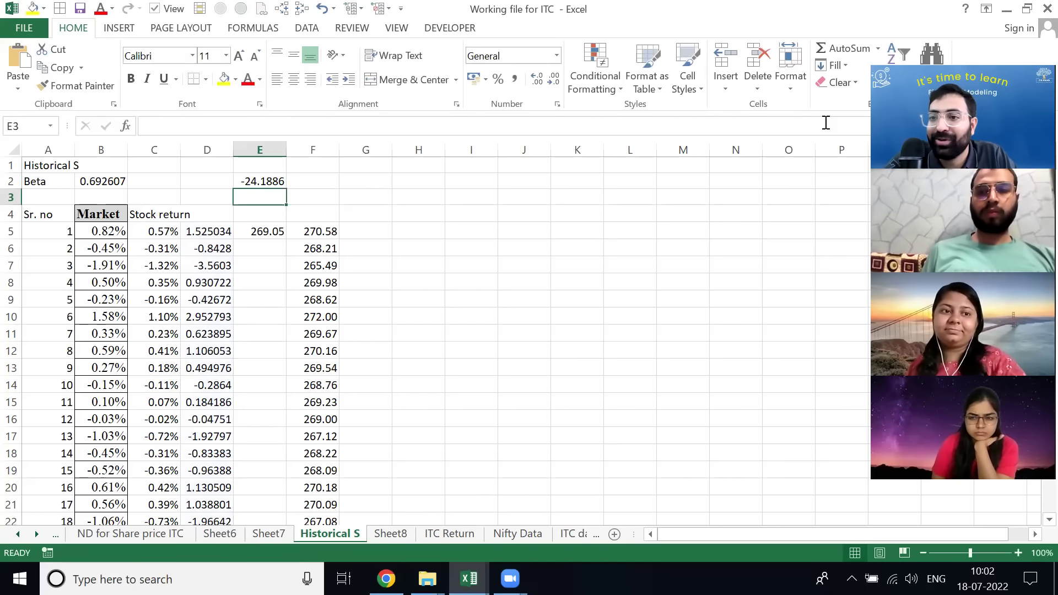
key("Up")
key("F2")
key("Escape")
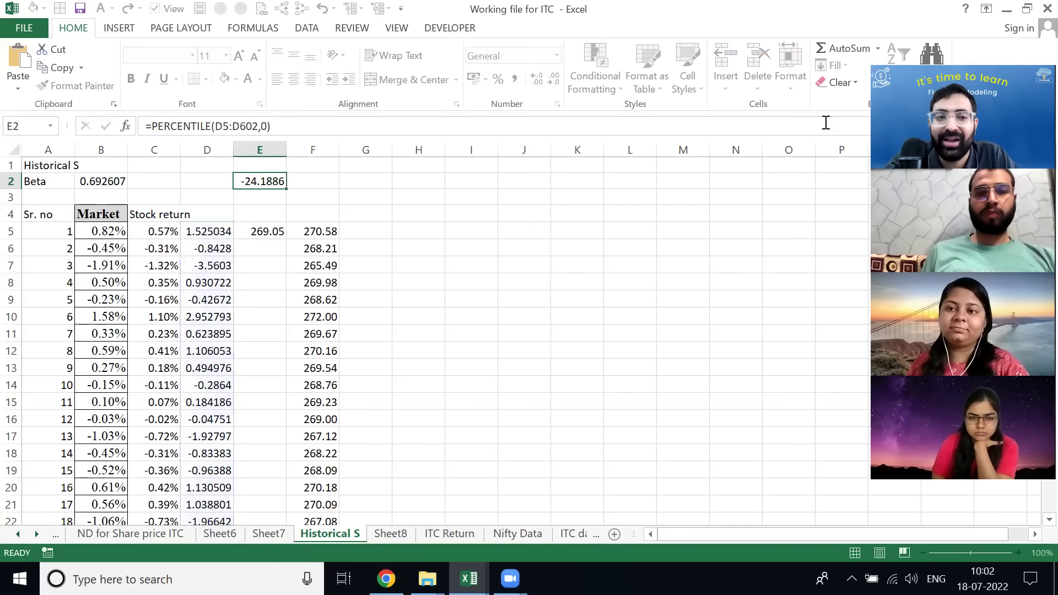
- Copy the price changes in D5:D602 and paste them as values at A1 of a new worksheet
key("Down")
key("Down")
key("Left")
key("Down")
key("Down")
key("Up")
key("ctrl+shift+Down")
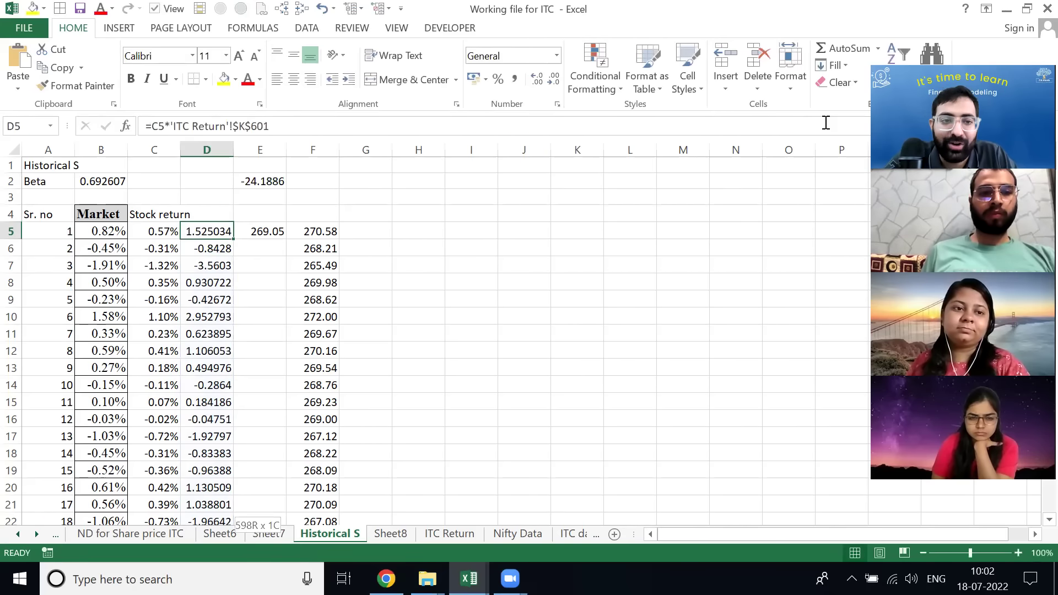
key("ctrl+c")
key("shift+F11")
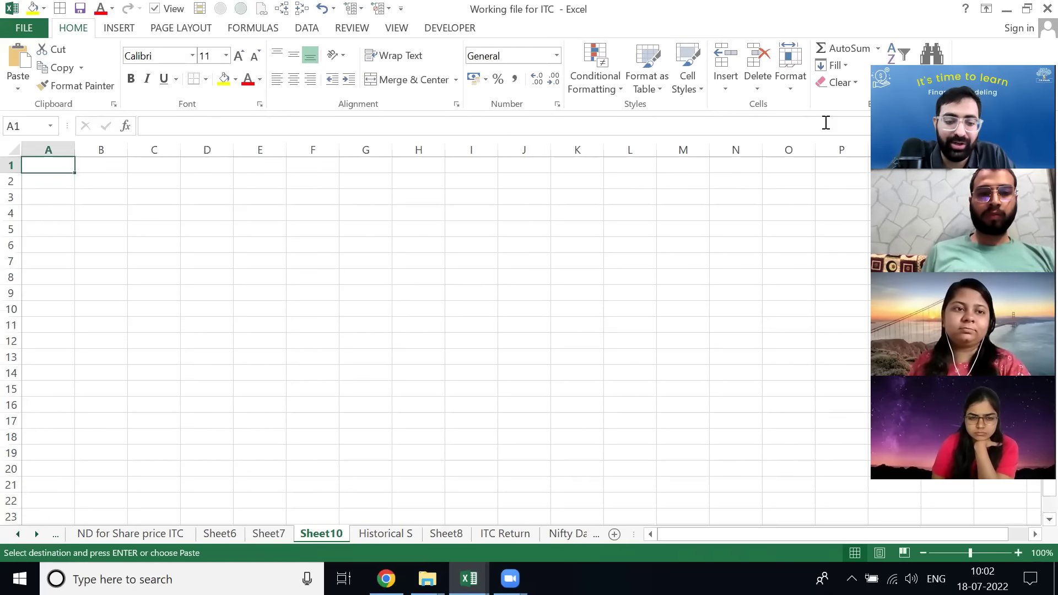
key("alt")
key("h")
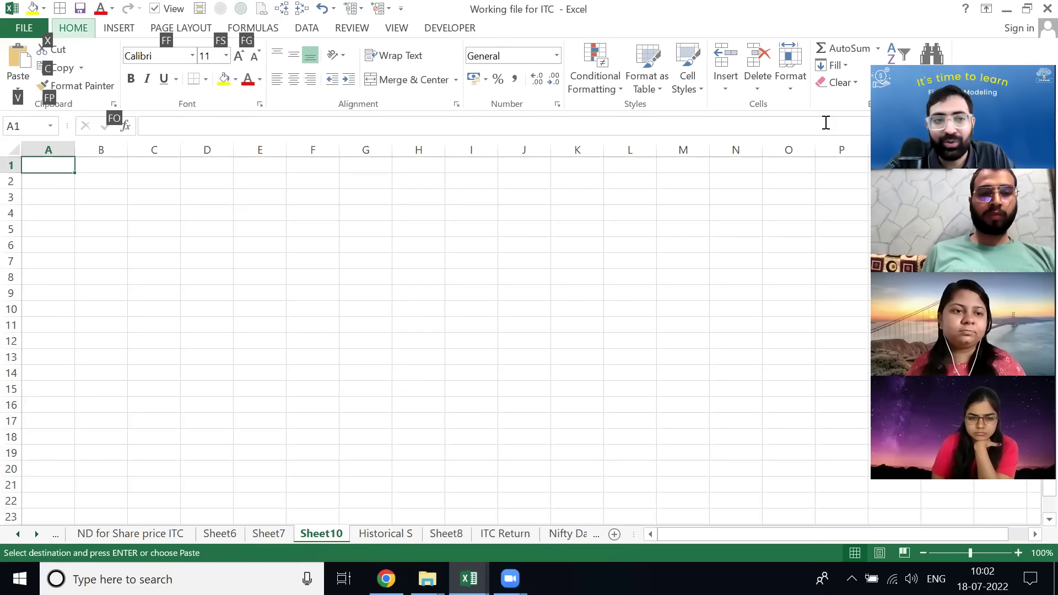
key("v")
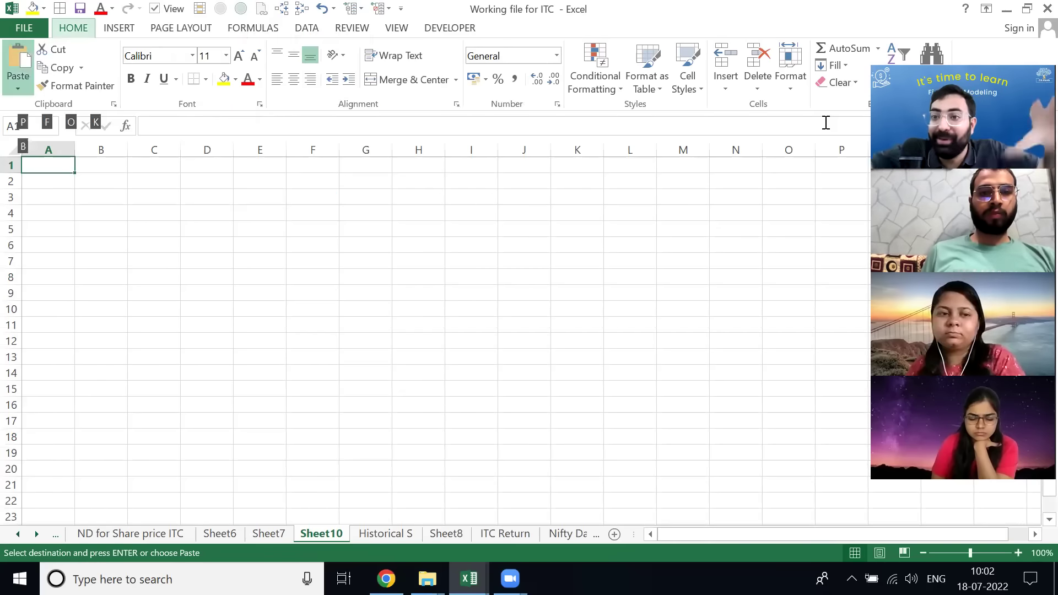
key("v")
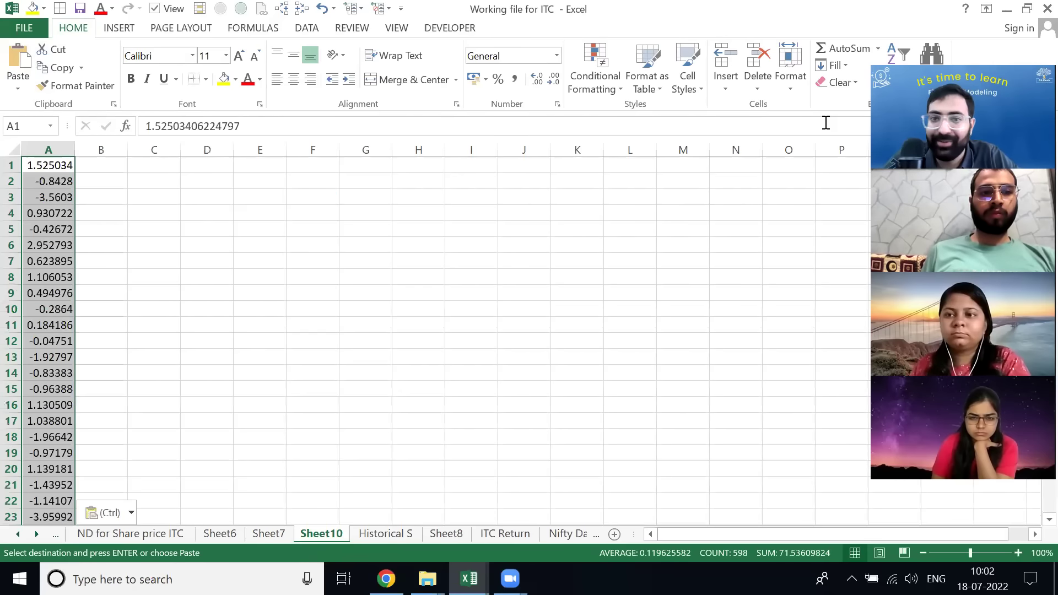
- Insert a blank row above the pasted values and enter the header aa in A1
key("Escape")
key("Up")
key("shift+space")
key("ctrl+shift+plus")
key("Down")
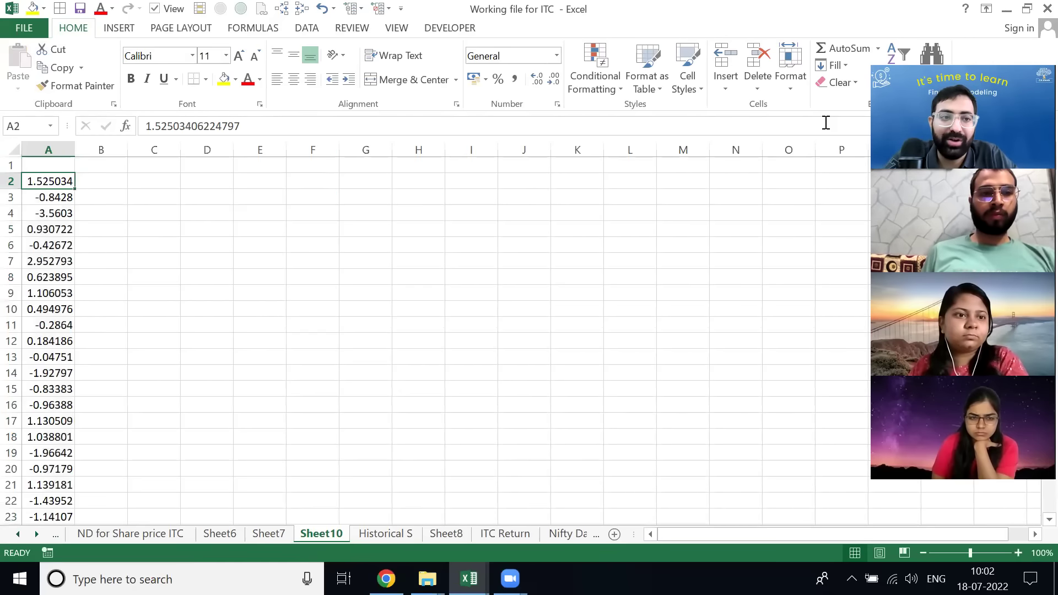
key("Up")
type("aa")
key("Return")
key("Up")
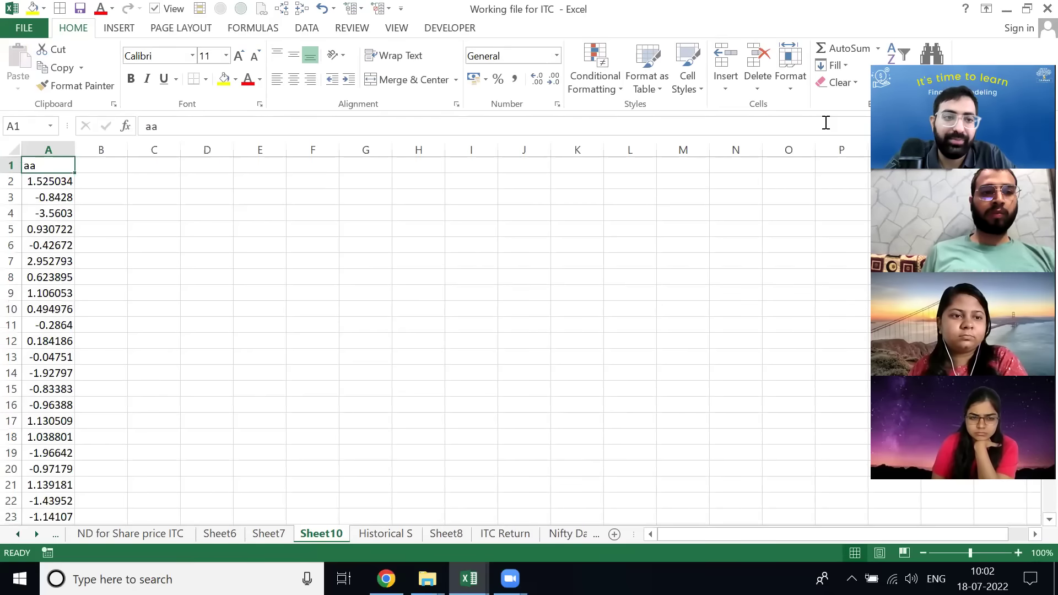
- Apply a filter to the price change list in column A, including its aa header
key("ctrl+shift+Down")
key("alt")
key("h")
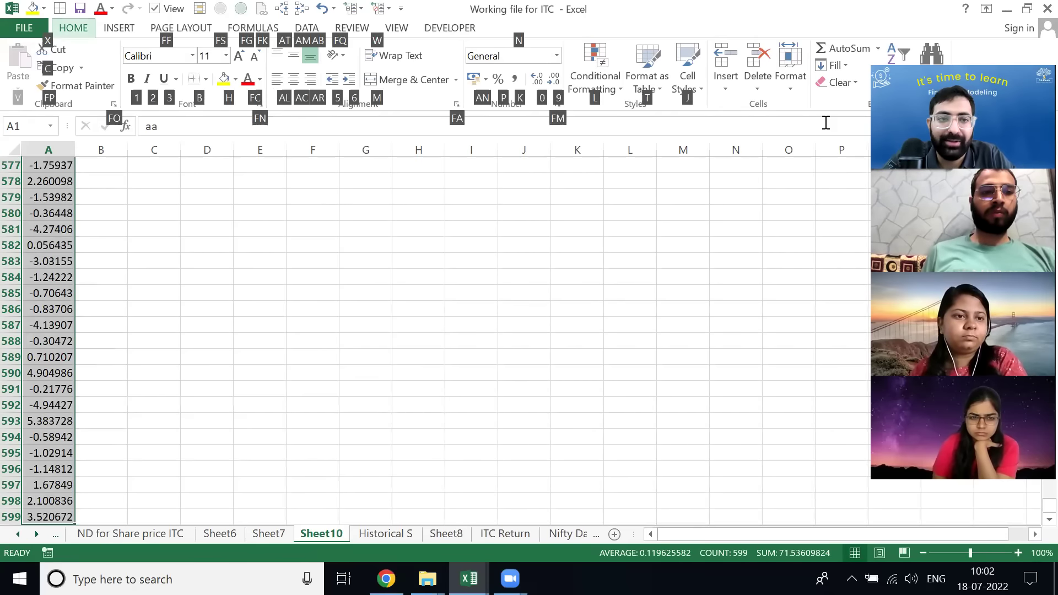
key("s")
key("f")
- Examine the lowest price changes in the aa column's filter list without applying any filter
key("ctrl+Up")
key("alt+Down")
key("Down")
key("Down")
key("Down")
key("Down")
key("Down")
key("Down")
key("Down")
key("Down")
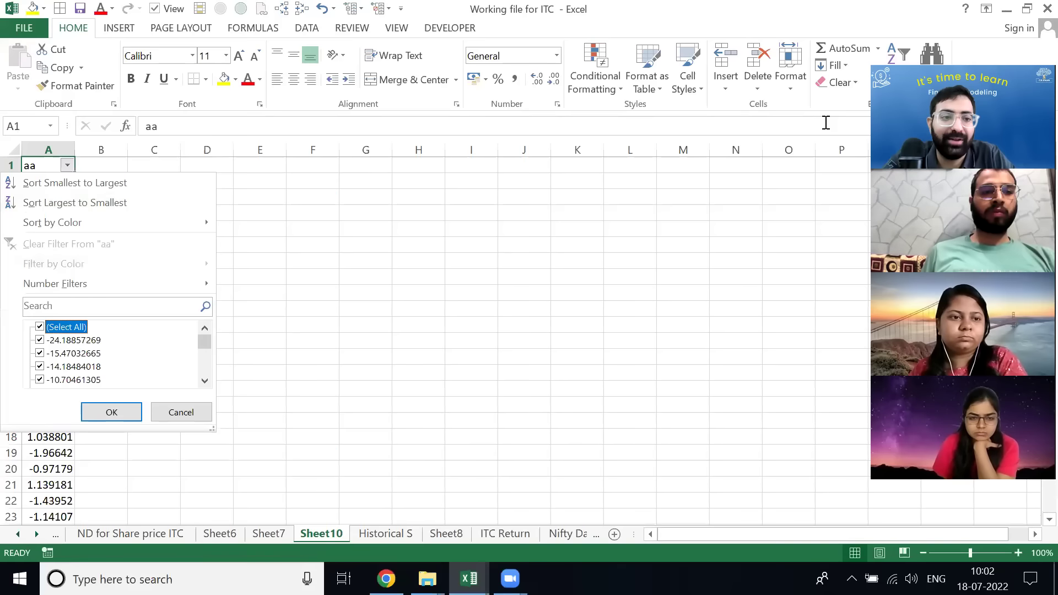
key("space")
key("Escape")
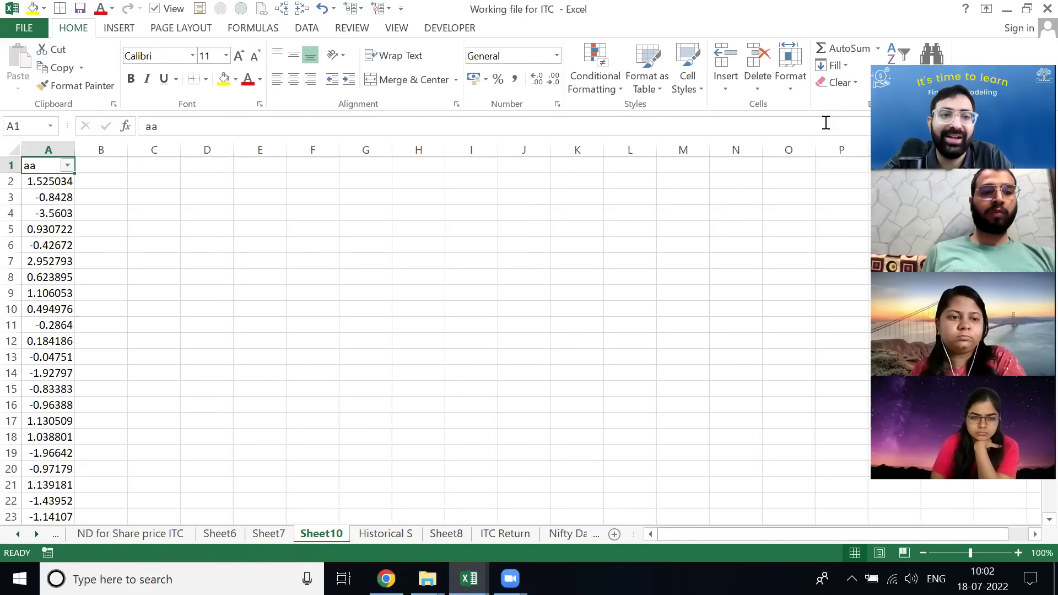
key("alt+Down")
key("Down")
key("Down")
key("Down")
key("Down")
key("Down")
key("Down")
key("Down")
key("Down")
key("Down")
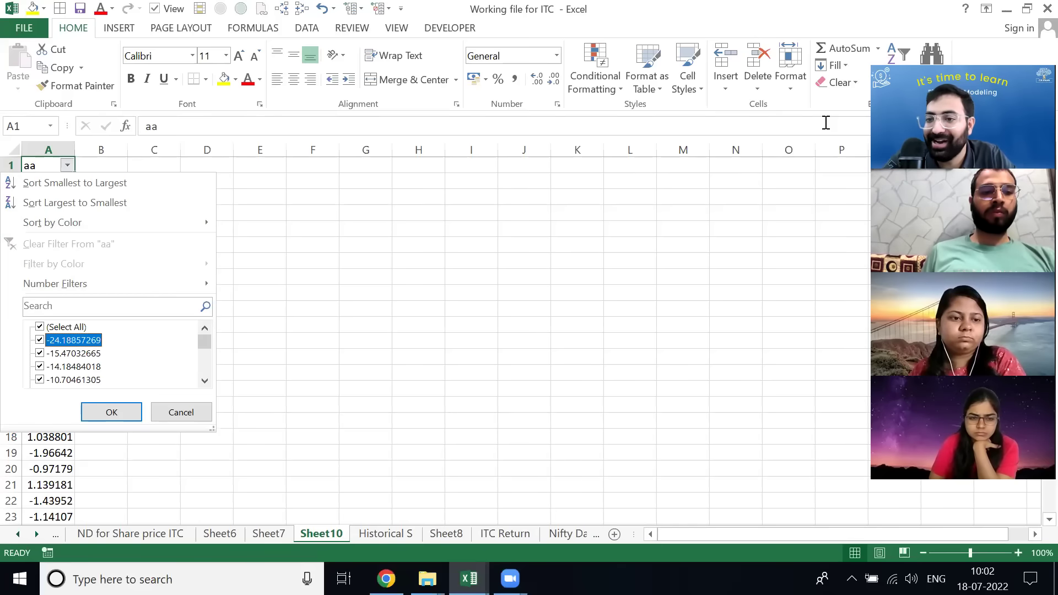
key("Escape")
- Return to the Historical S sheet and set the k argument of the E2 percentile formula to 0.05
key("ctrl+Page_Down")
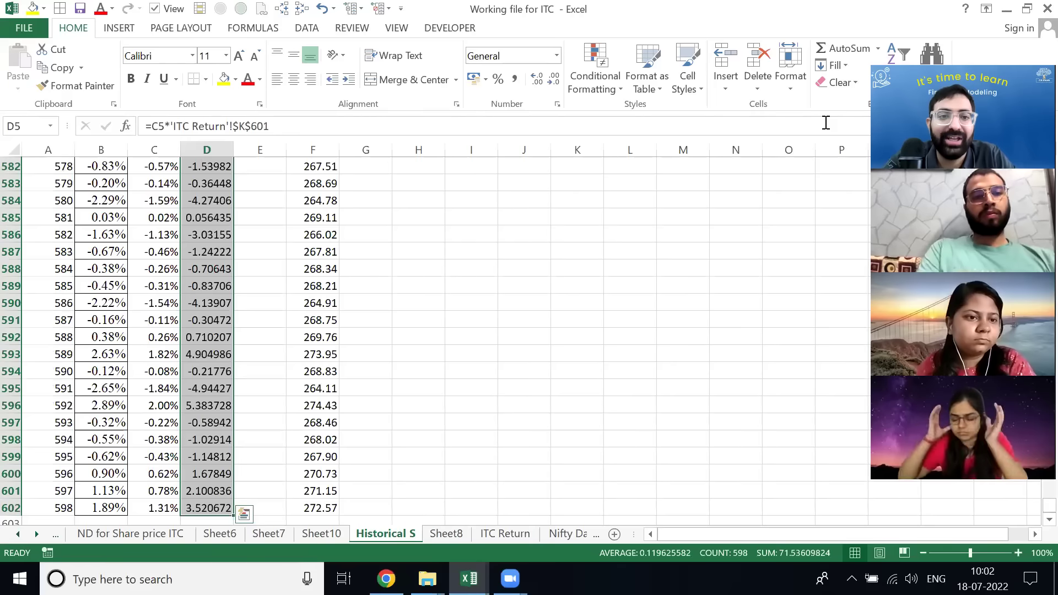
key("Right")
key("F2")
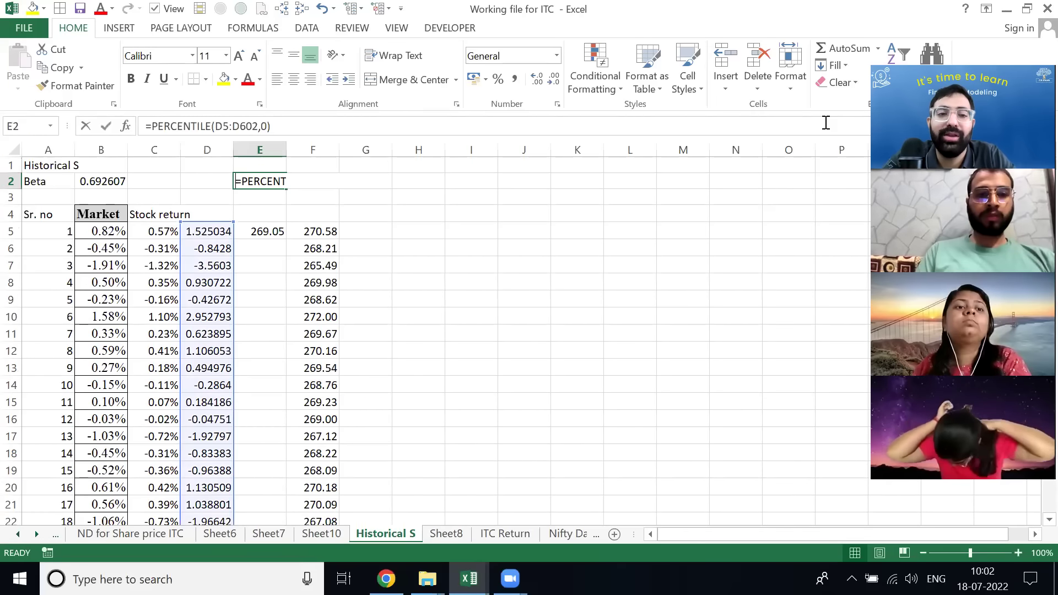
key("Escape")
key("F2")
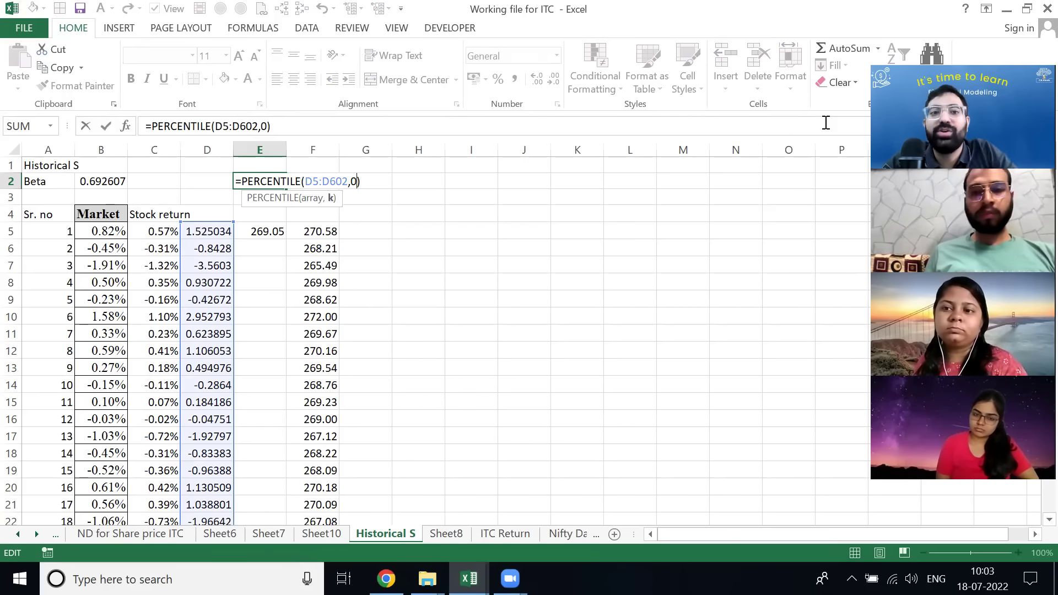
key("Return")
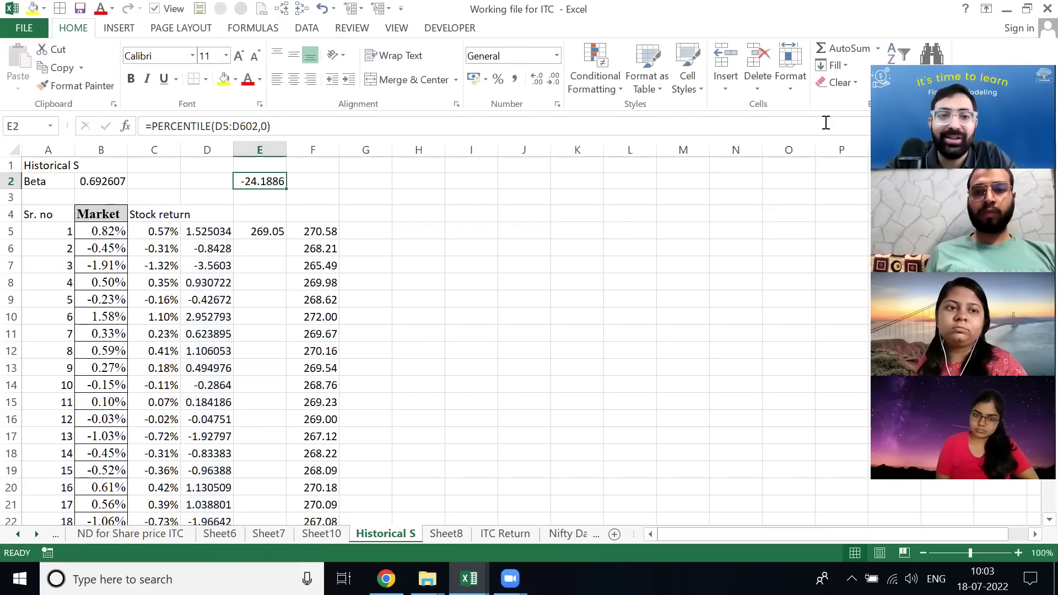
left_click(826, 122)
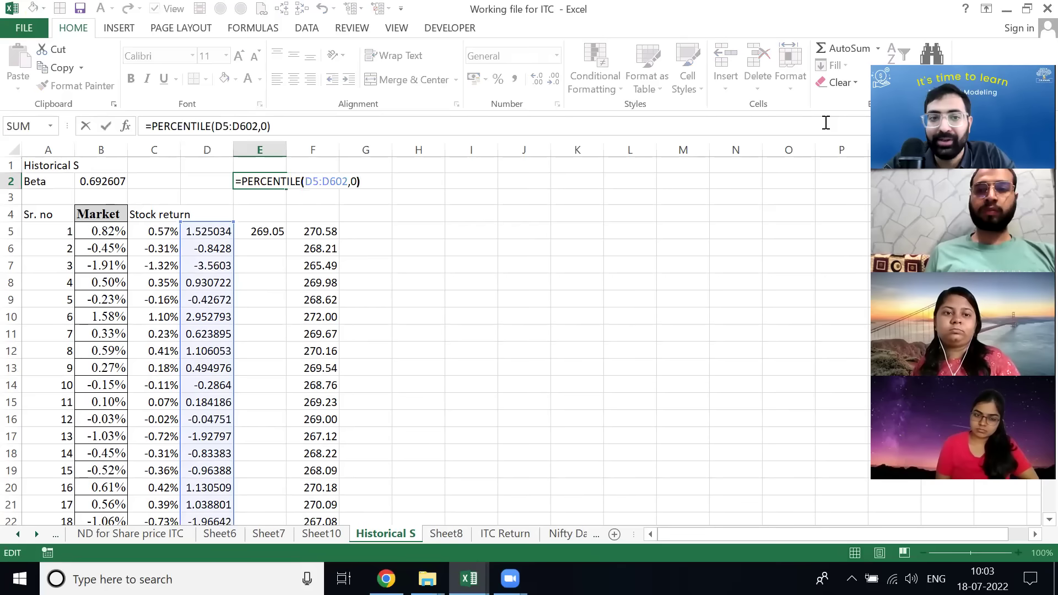
key("Left")
key("Left")
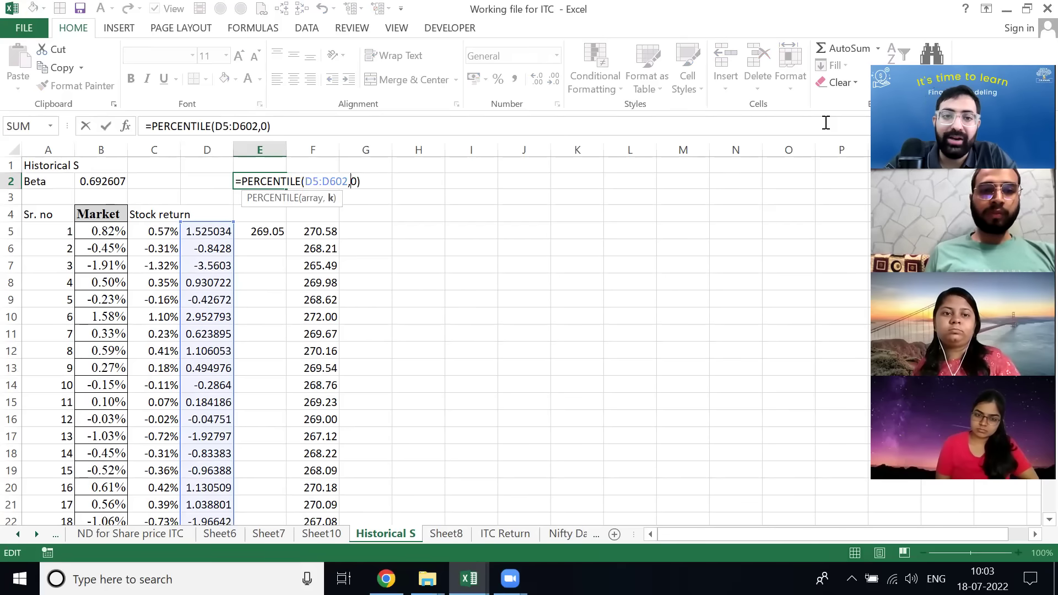
type("0.05")
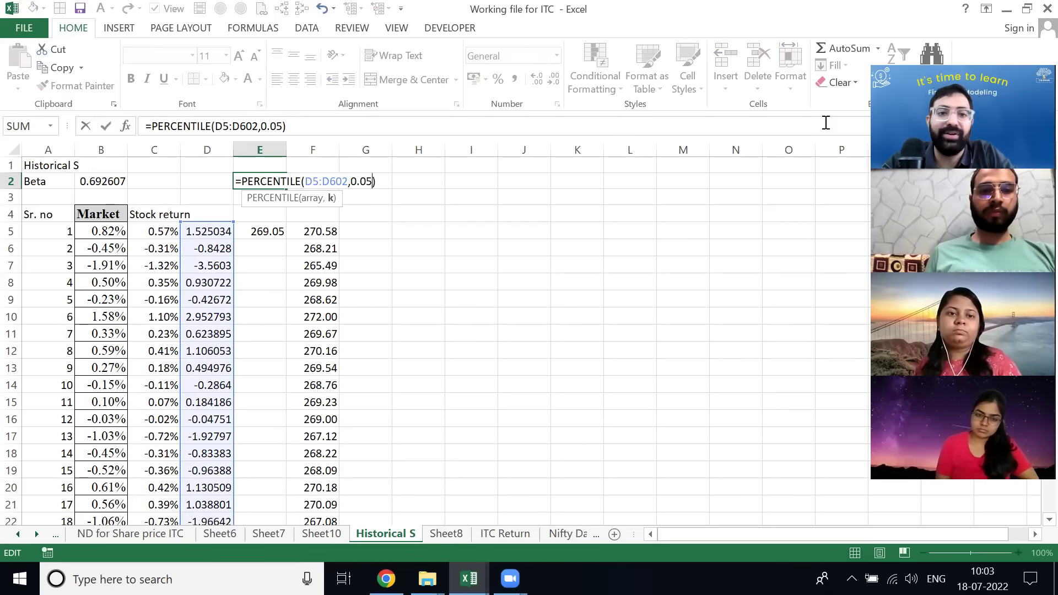
key("ctrl+Return")
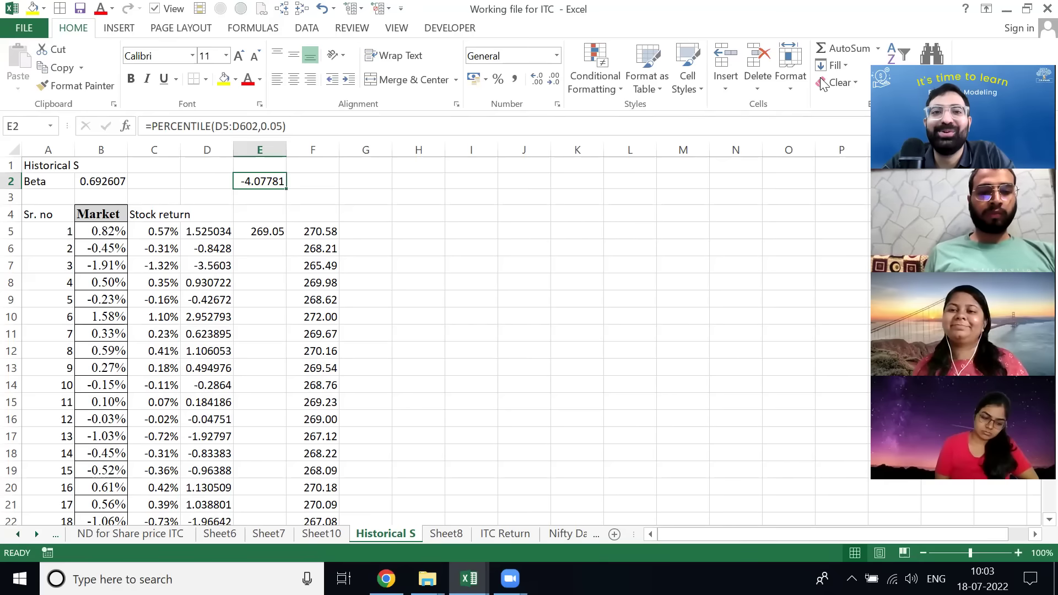
left_click(478, 187)
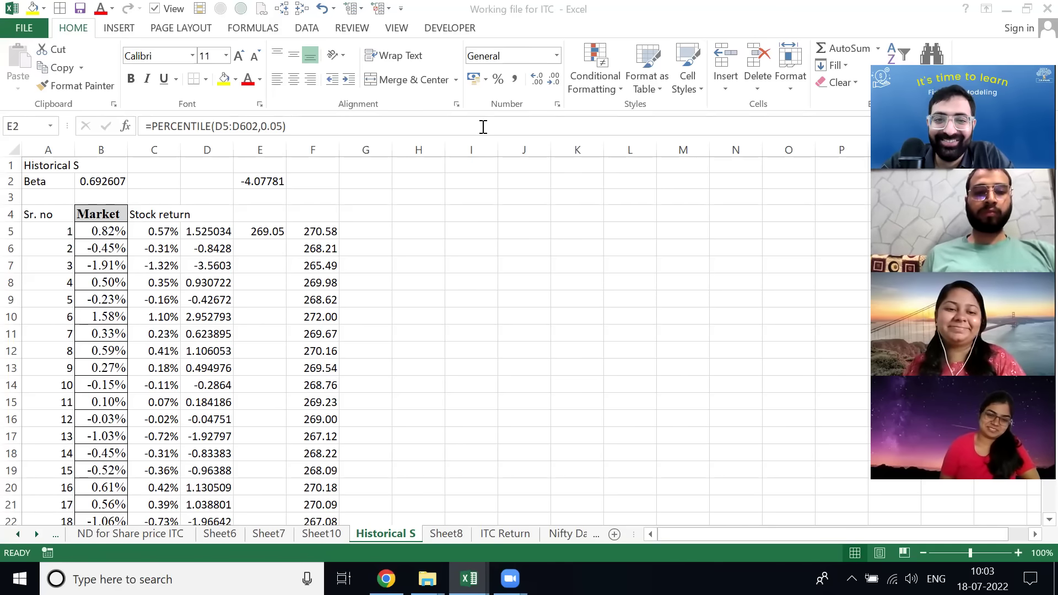
left_click(629, 181)
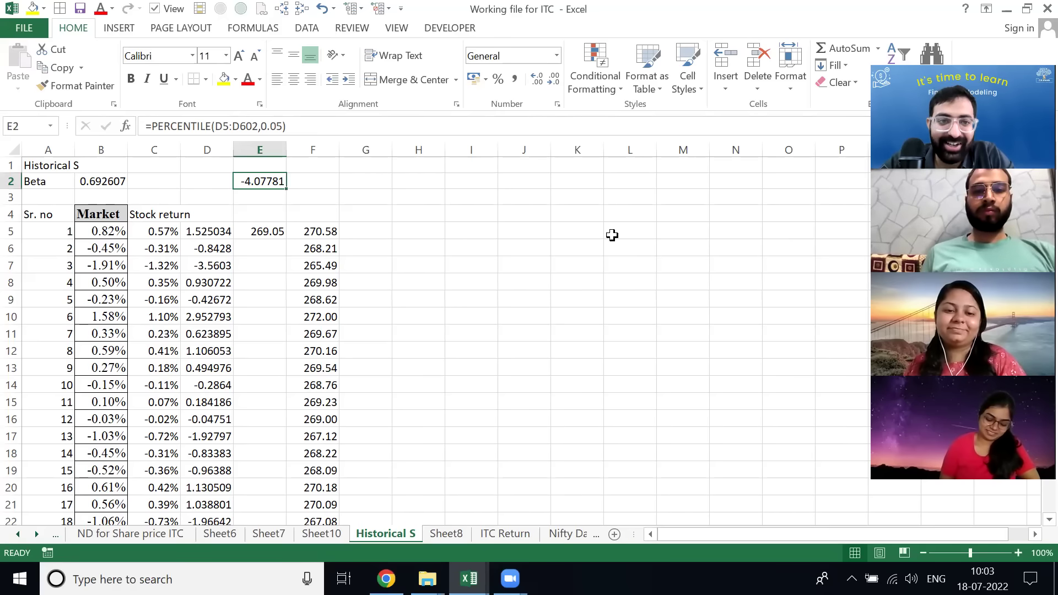
key("ctrl+shift+Left")
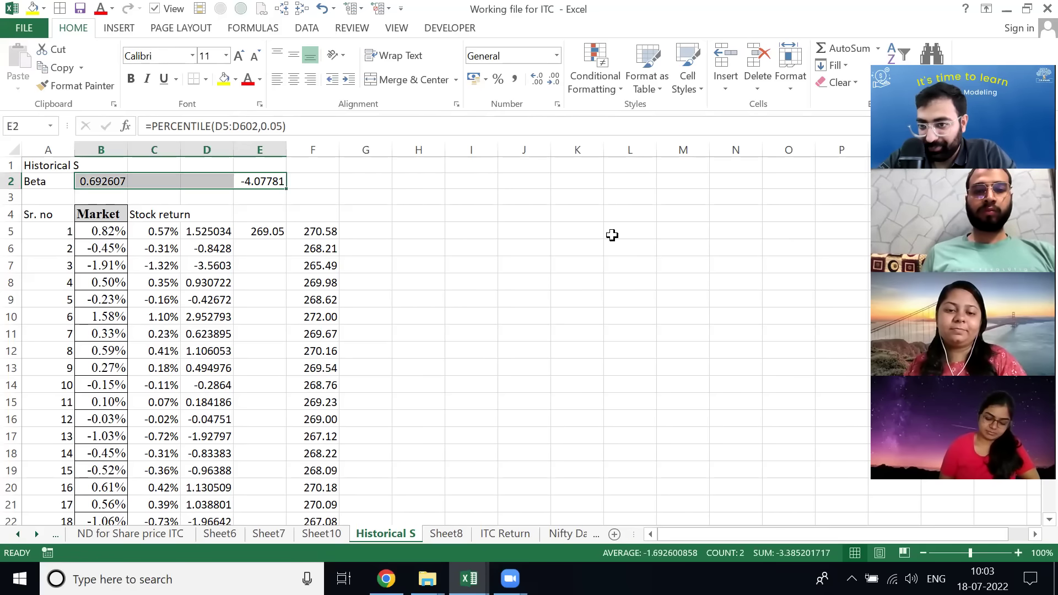
key("ctrl+shift+Right")
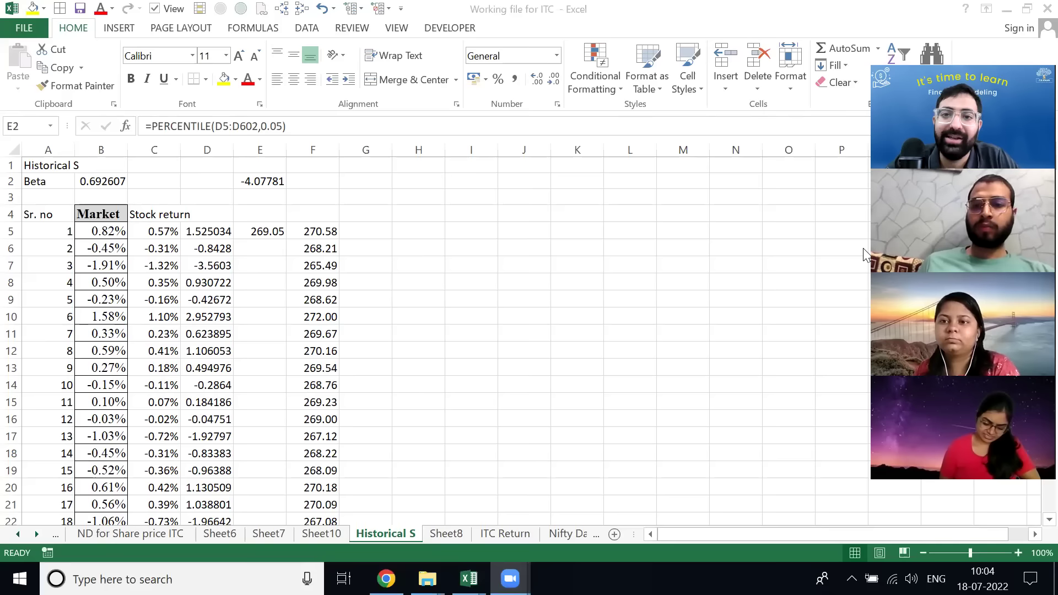
left_click(477, 305)
key("Down")
key("Down")
key("Right")
key("Right")
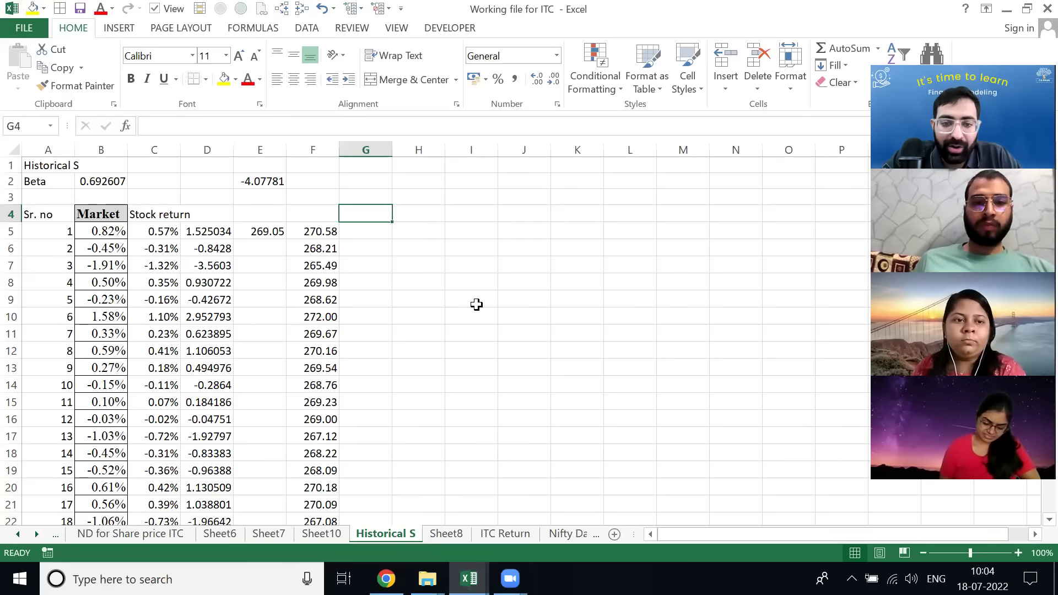
- Go to the ITC data sheet and examine its price columns from the Date header across to Adj Close
key("ctrl+Page_Down")
key("ctrl+Page_Down")
key("ctrl+Page_Down")
key("ctrl+Page_Down")
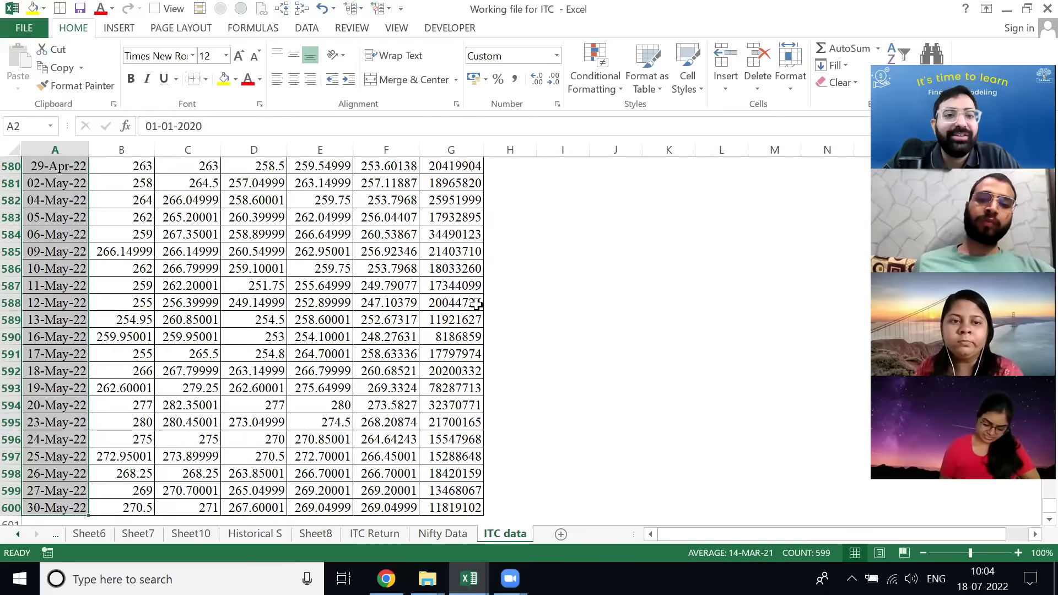
key("Up")
key("Right")
key("Right")
key("Right")
key("Right")
key("Right")
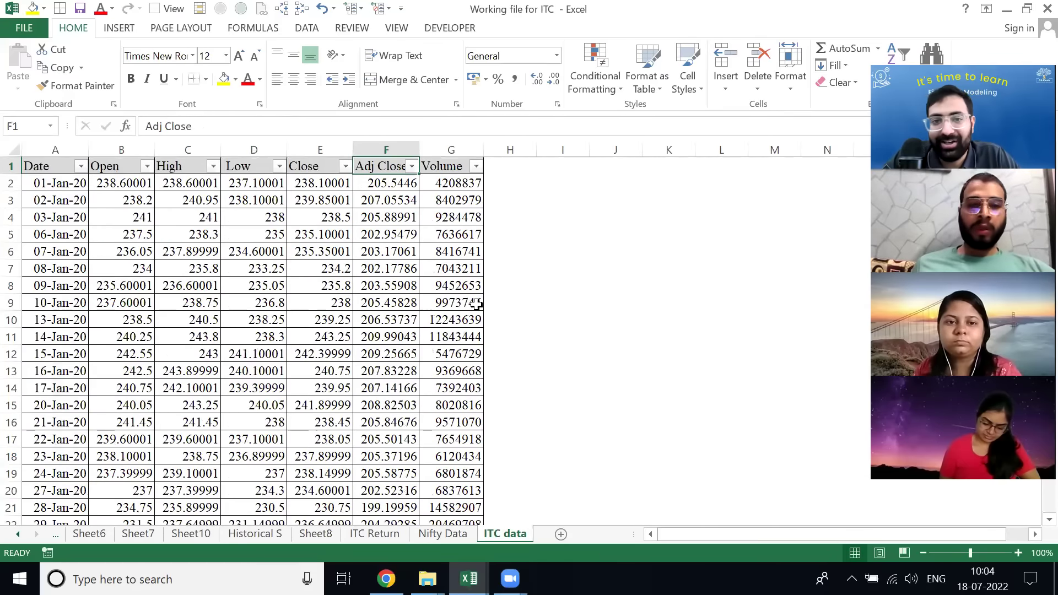
- Switch to the Day 1 folder in File Explorer and open the Excel Basics working file
key("alt+Tab")
key("alt+Tab")
key("alt+shift+Tab")
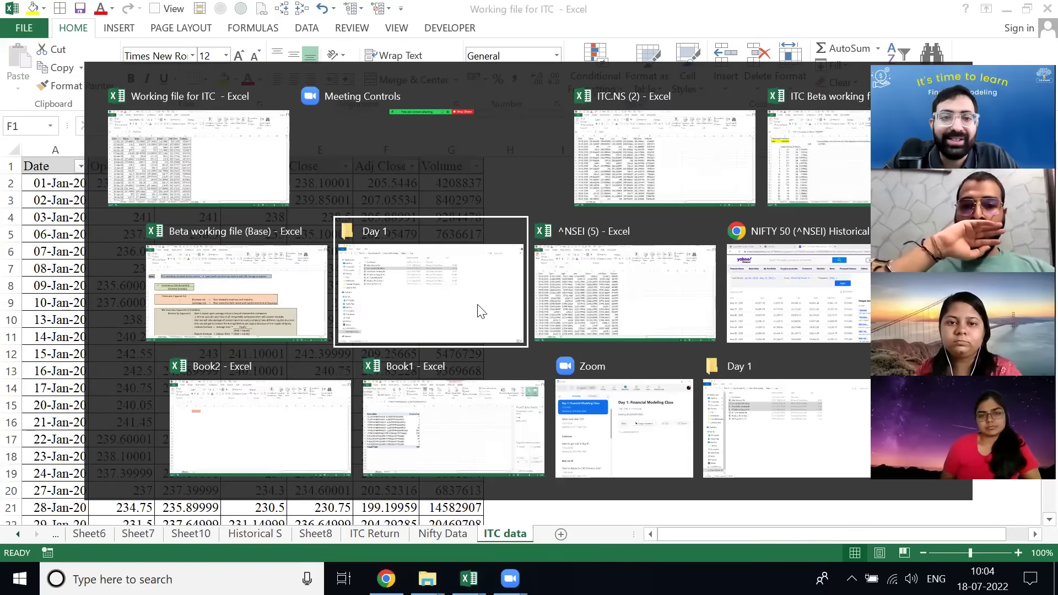
key("Down")
key("Down")
key("Up")
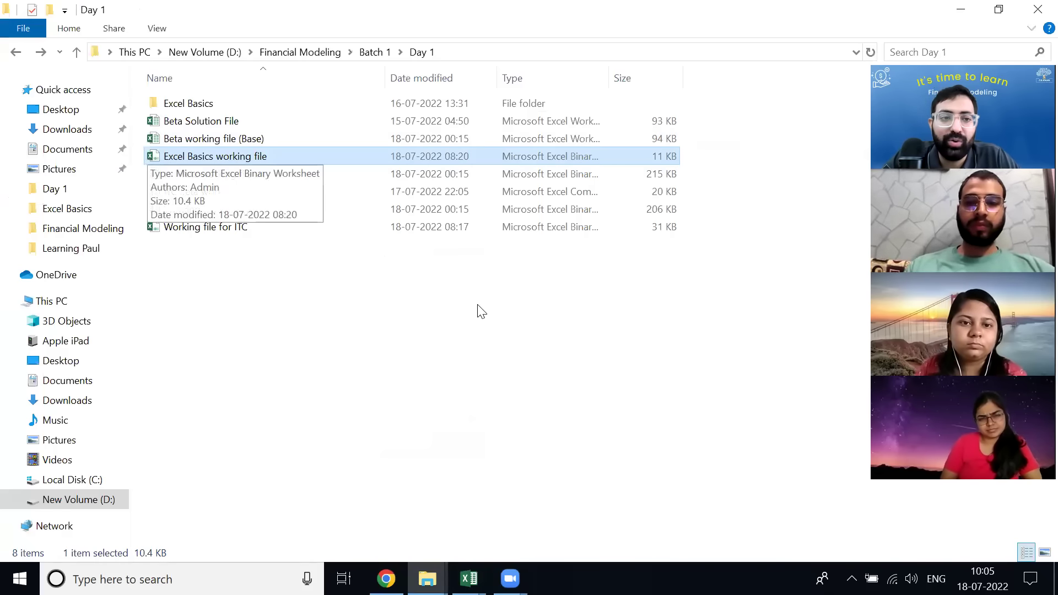
key("Return")
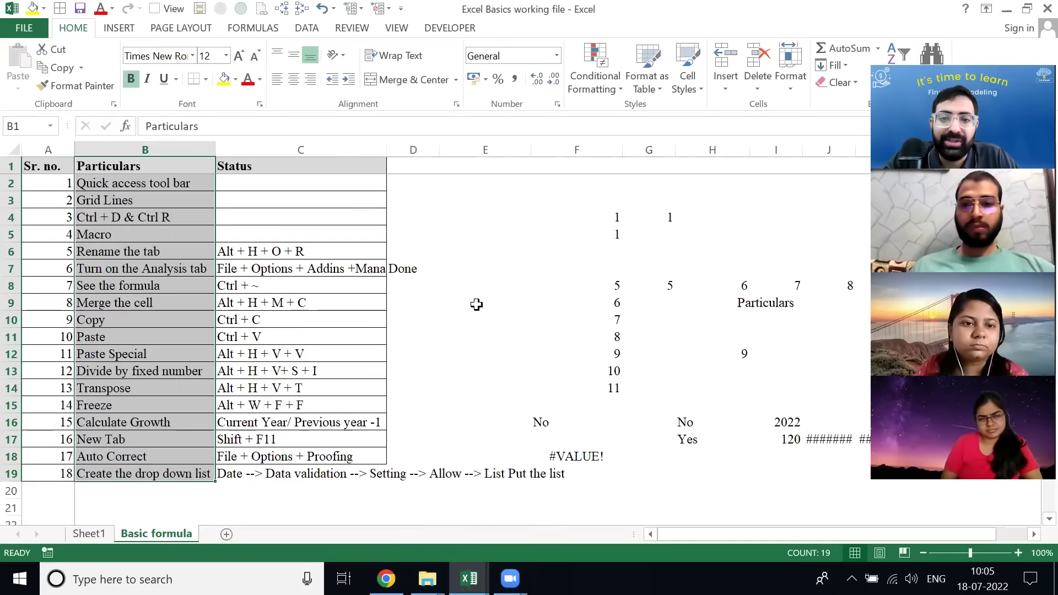
- Review the Basic formula list from its headers through the Quick access tool bar, Grid Lines, Ctrl + D & Ctrl R and Macro rows
key("Down")
key("Left")
key("Up")
key("ctrl+shift+Down")
key("Down")
key("Down")
key("Down")
key("Down")
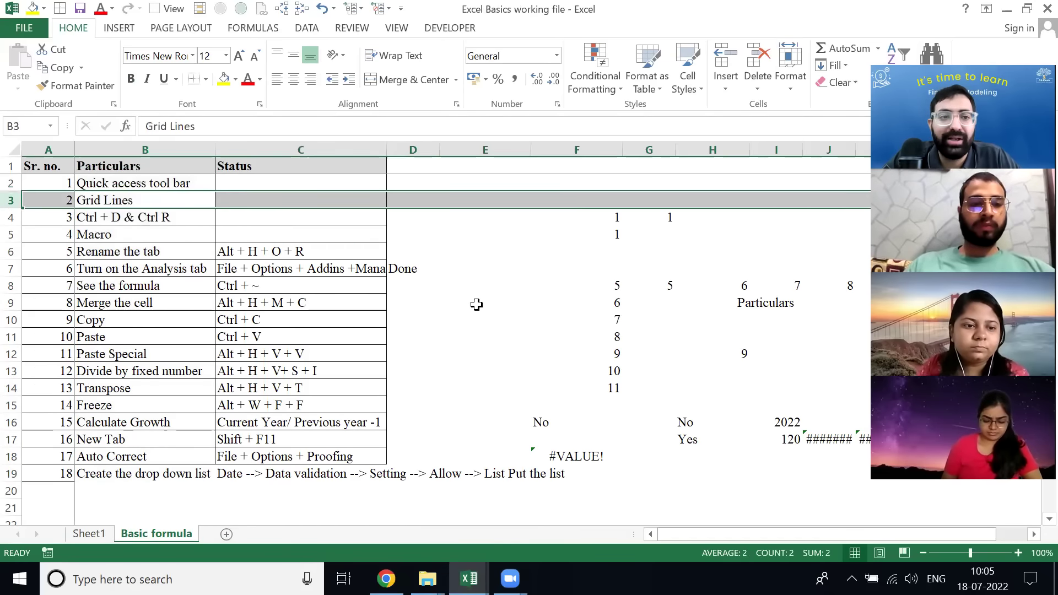
key("Down")
key("Up")
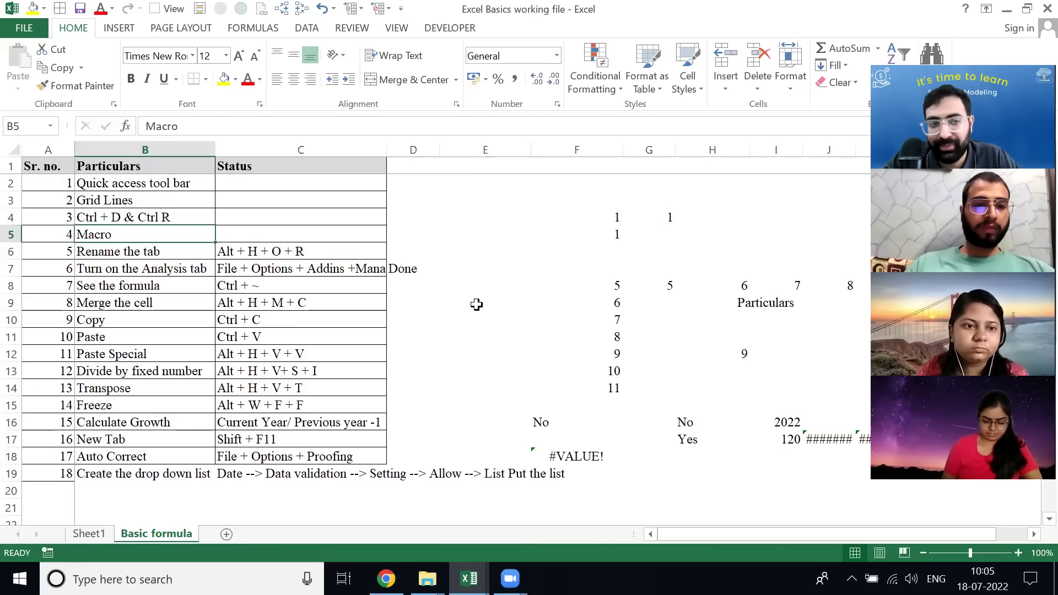
- Review the shortcut rows of the Basic formula list one by one, from Rename the tab through Paste Special
key("Right")
key("shift+Left")
key("Down")
key("shift+space")
key("Down")
key("shift+space")
key("Down")
key("shift+space")
key("Down")
key("shift+space")
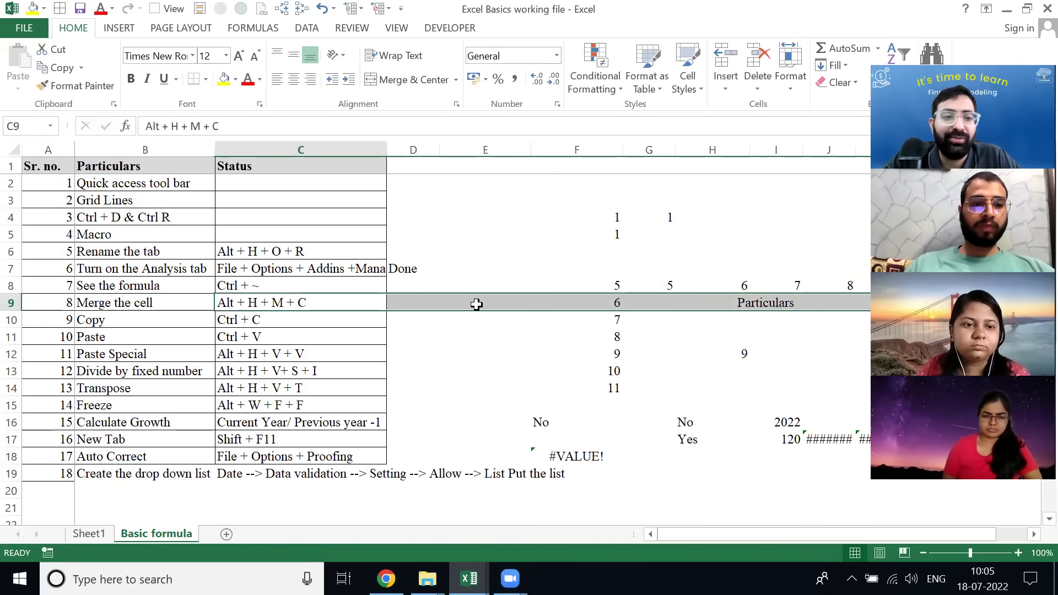
key("Down")
key("shift+space")
key("Down")
key("Down")
key("shift+space")
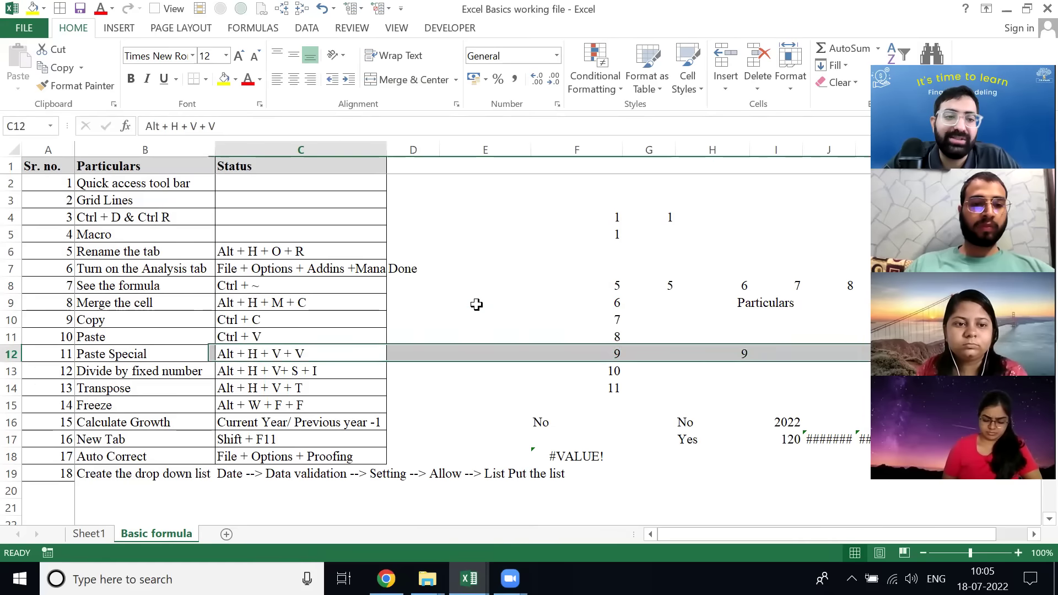
- Review the remaining Basic formula rows, from Divide by fixed number through Create the drop down list
key("Down")
key("shift+space")
key("shift+space")
key("Right")
key("Down")
key("shift+space")
key("Down")
key("Down")
key("shift+space")
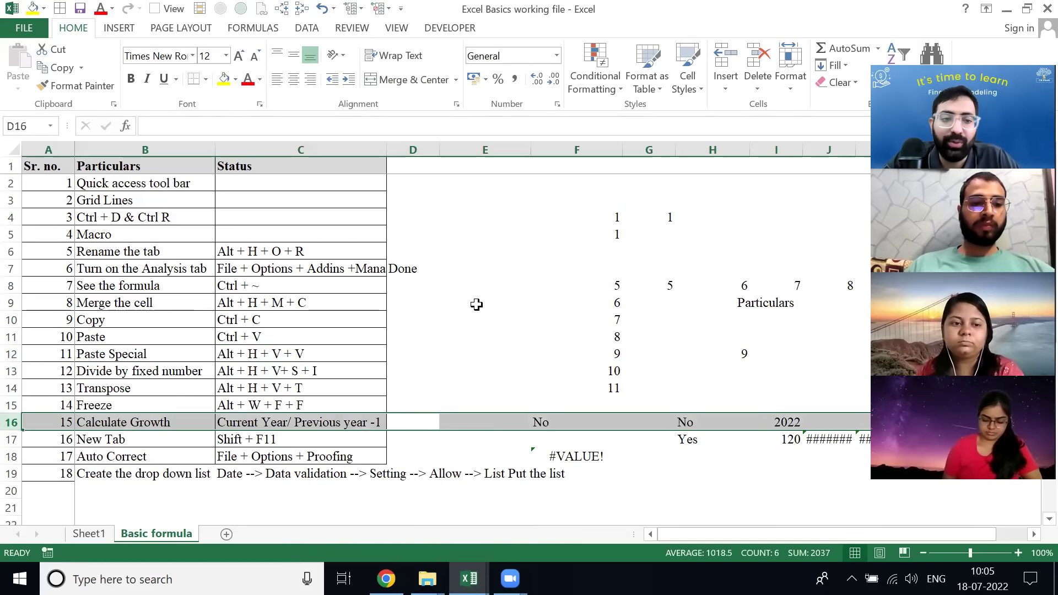
key("Down")
key("shift+space")
key("Down")
key("shift+space")
key("shift+space")
key("Down")
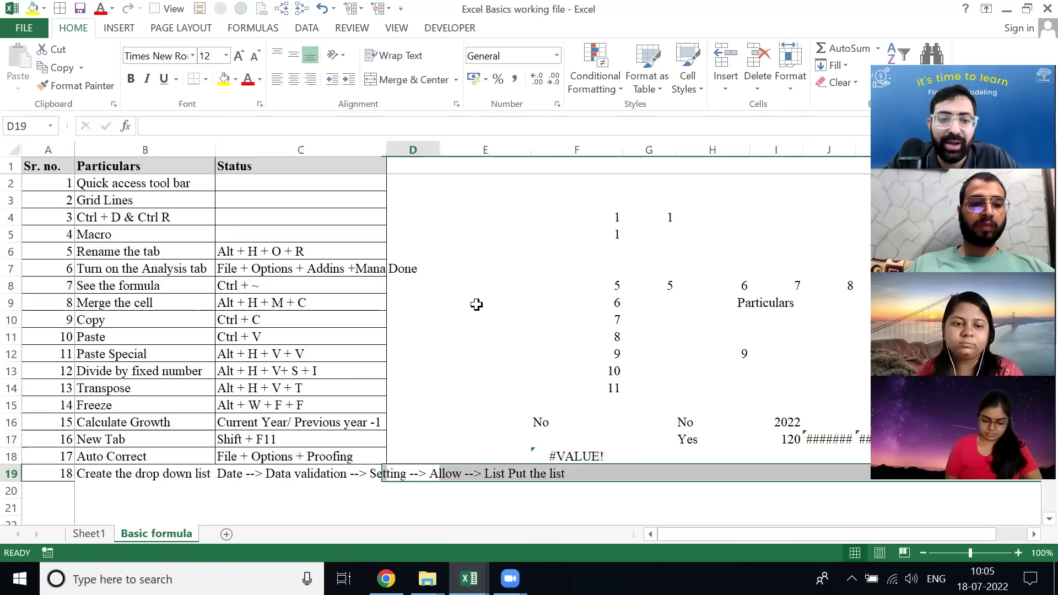
key("shift+space")
key("Left")
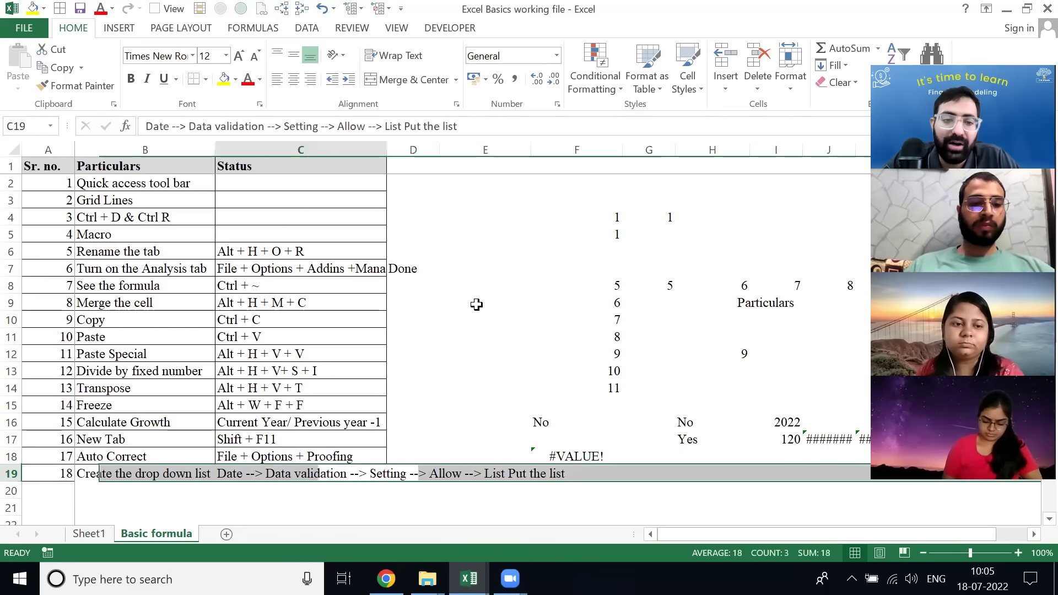
key("Right")
key("Right")
key("Up")
key("Up")
key("Up")
- Return to the Working file for ITC workbook and examine the full Adj Close column on the ITC data sheet
key("alt+Tab")
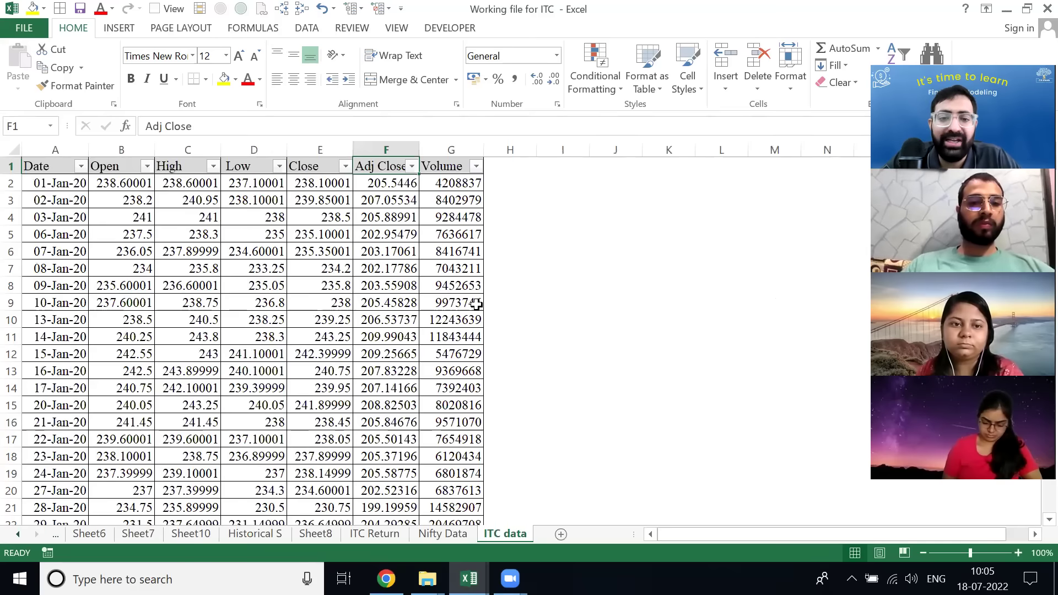
key("Left")
key("Down")
key("Right")
key("ctrl+shift+Down")
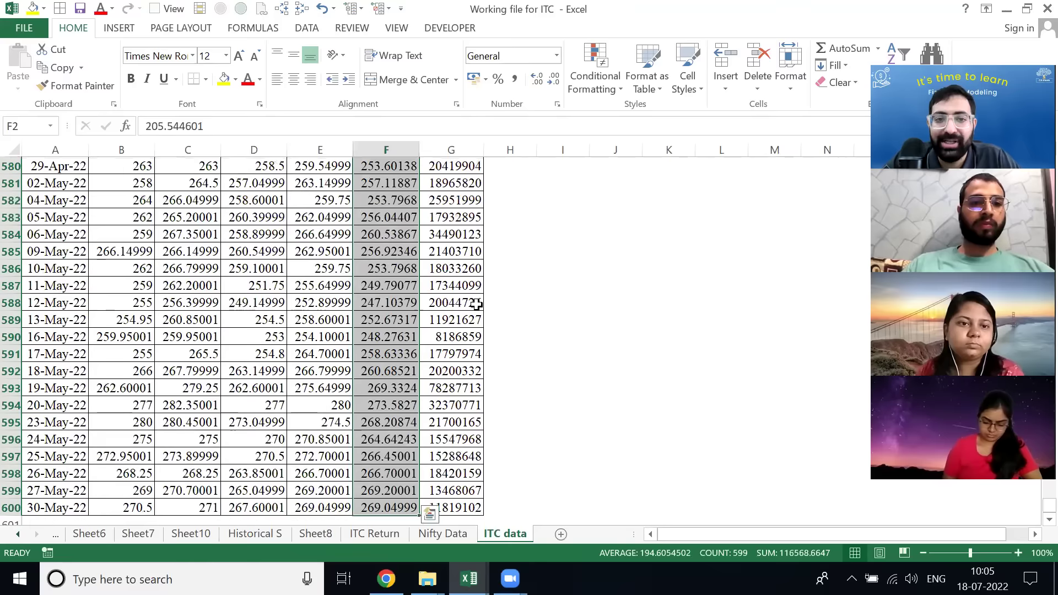
key("ctrl+Up")
key("Left")
key("Left")
key("Left")
key("Left")
key("Left")
key("Right")
key("Right")
key("Right")
key("Right")
key("Right")
key("ctrl+shift+Down")
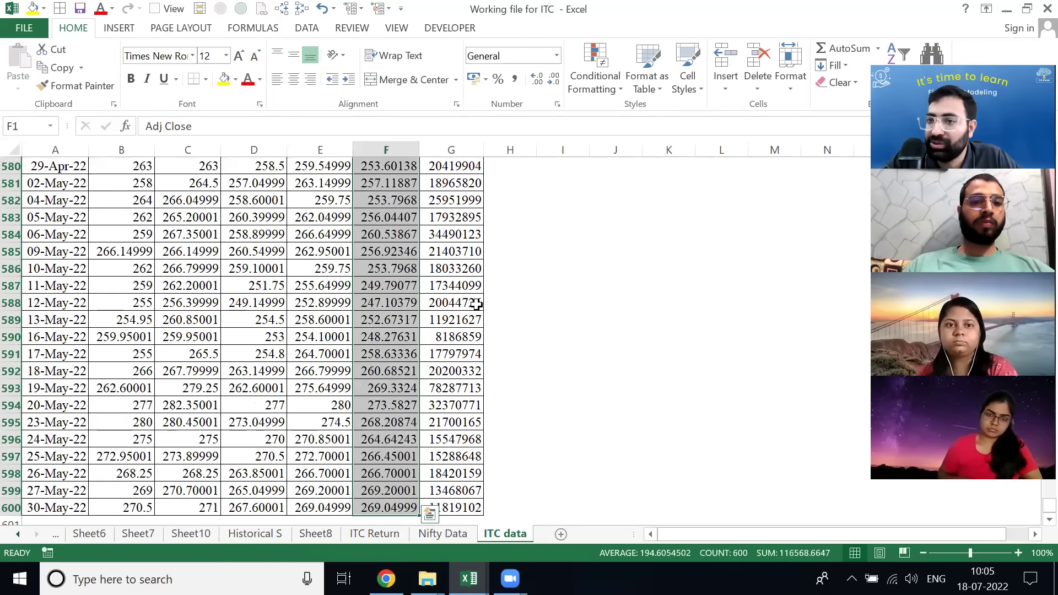
key("ctrl+Up")
key("Down")
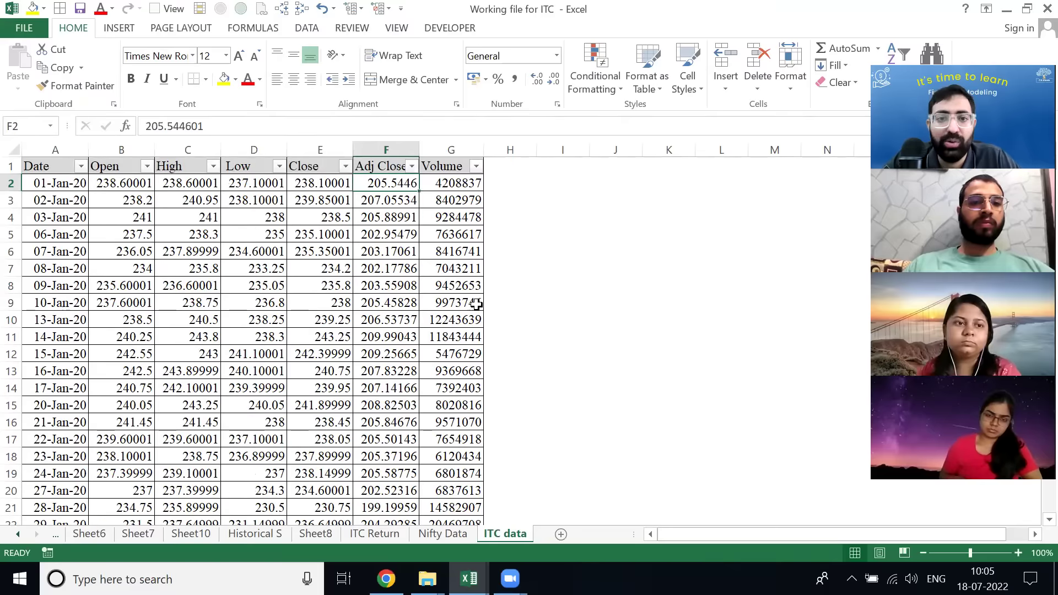
- Review the Adj Close prices on the Nifty Data sheet and the X return column on the ITC Return sheet
key("ctrl+Page_Up")
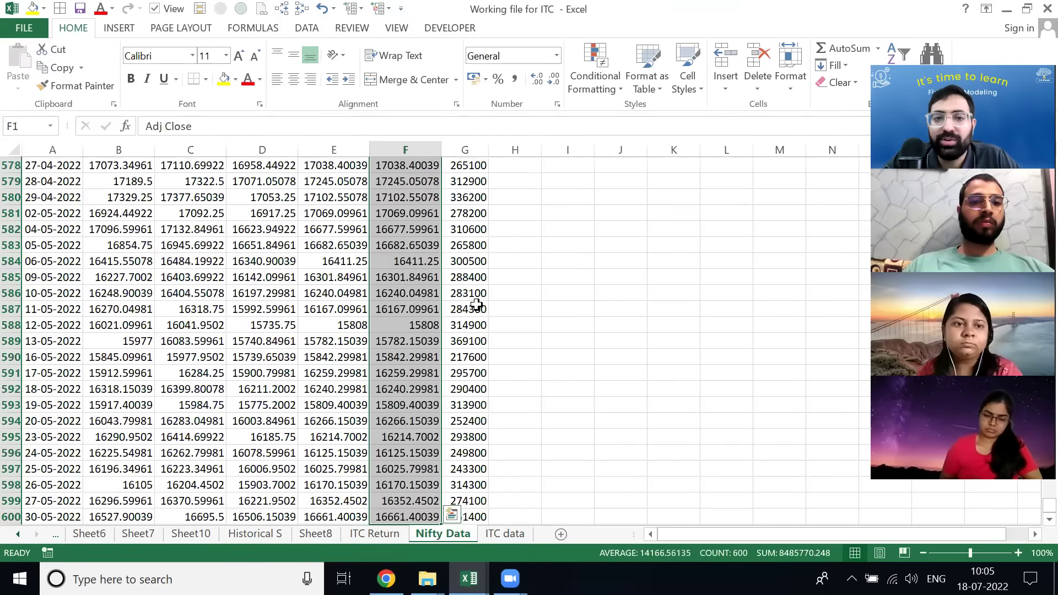
key("ctrl+Up")
key("ctrl+Page_Up")
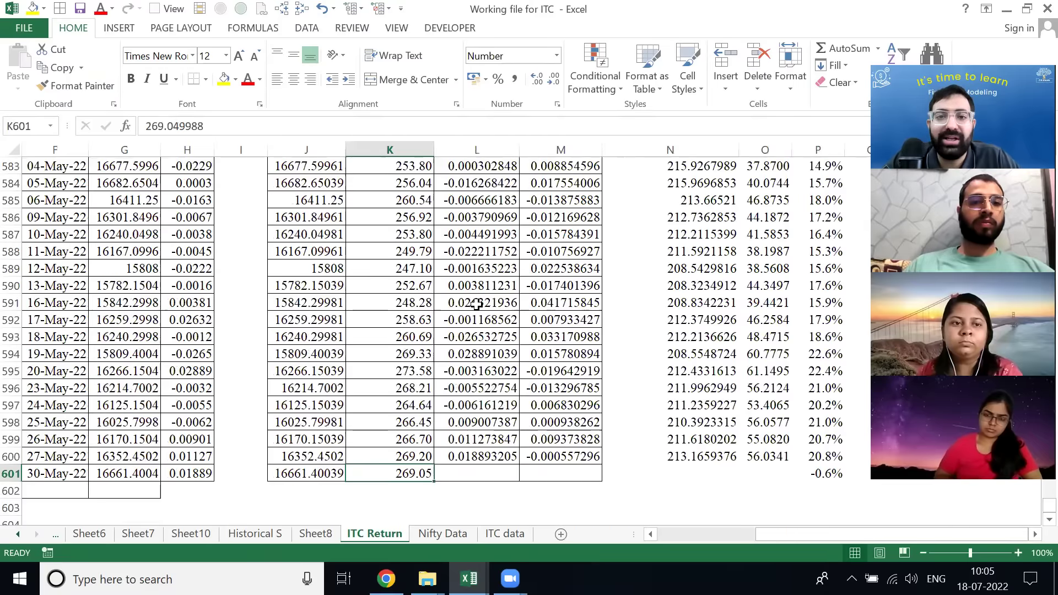
key("ctrl+Up")
key("Down")
key("Right")
key("Down")
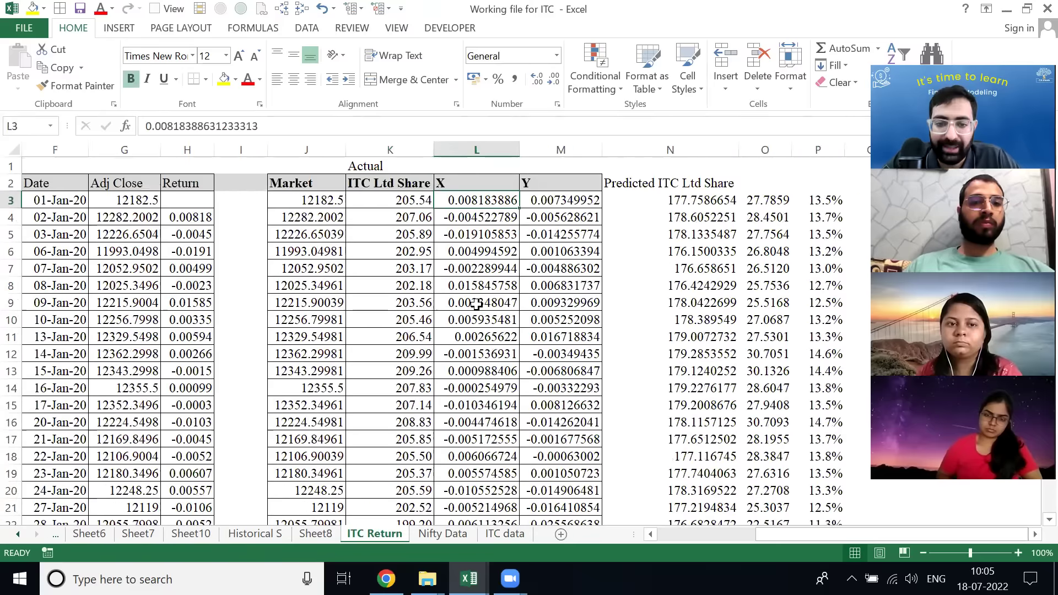
- Review the Historical S and Sheet7 sheets and the Adj Close counts on the ND for Share price ITC sheet
key("ctrl+Page_Up")
key("ctrl+Page_Up")
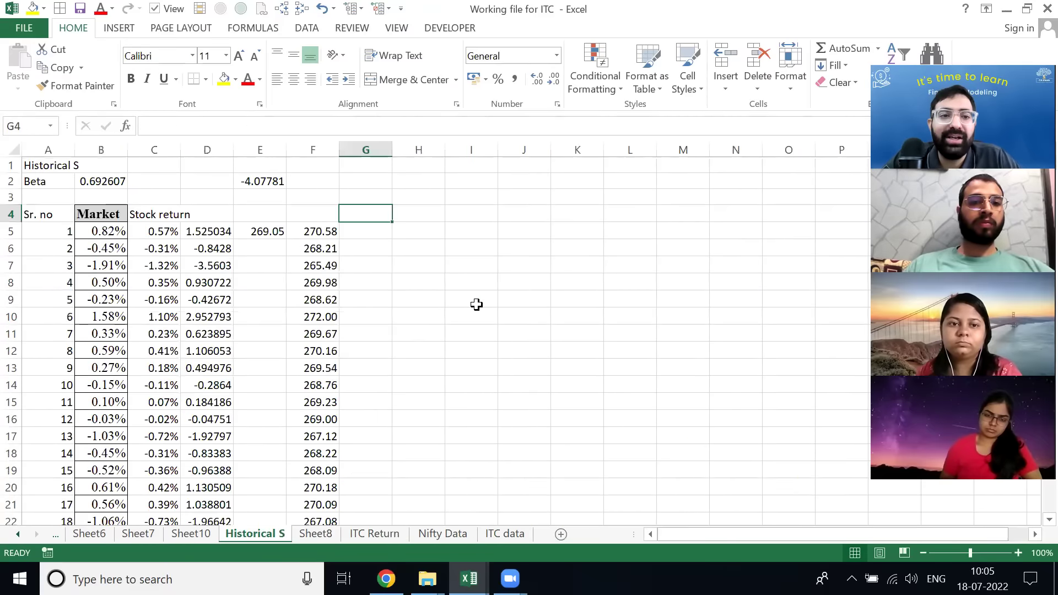
key("ctrl+Page_Up")
key("ctrl+Page_Up")
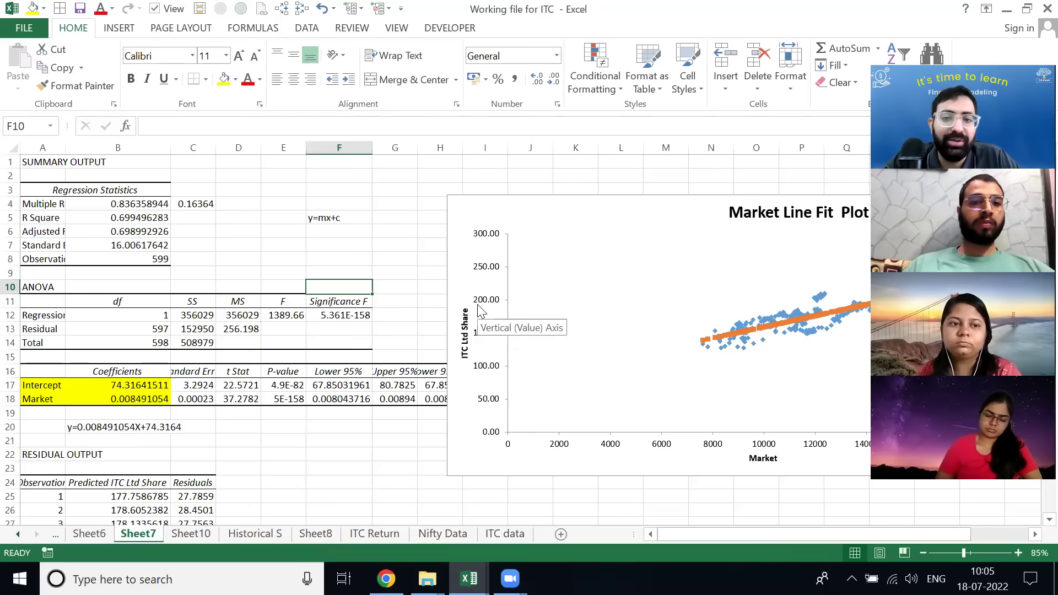
key("ctrl+Page_Up")
key("ctrl+Page_Up")
key("ctrl+Up")
key("Down")
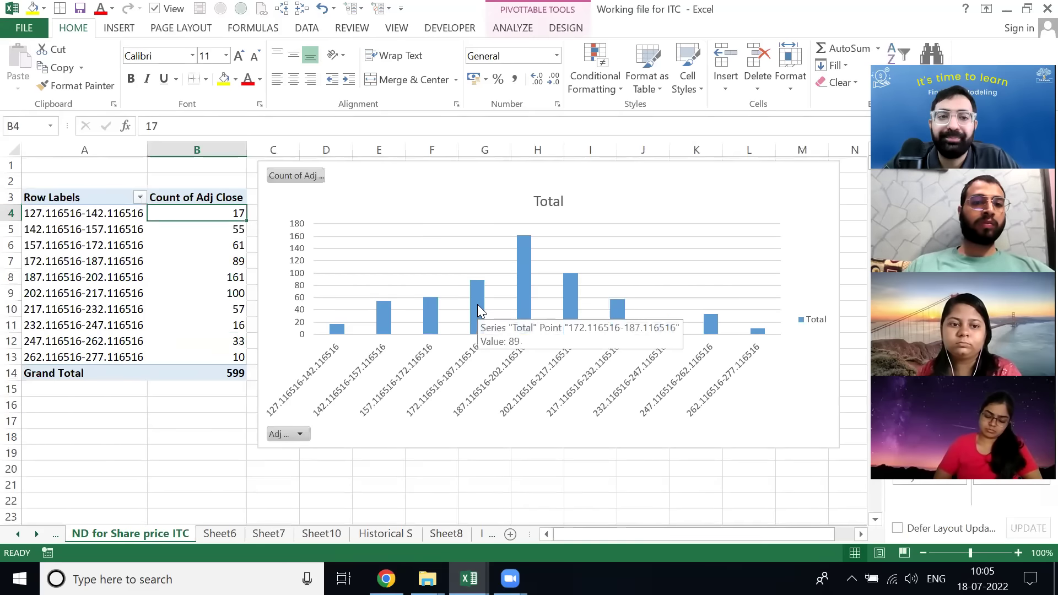
key("ctrl+shift+Down")
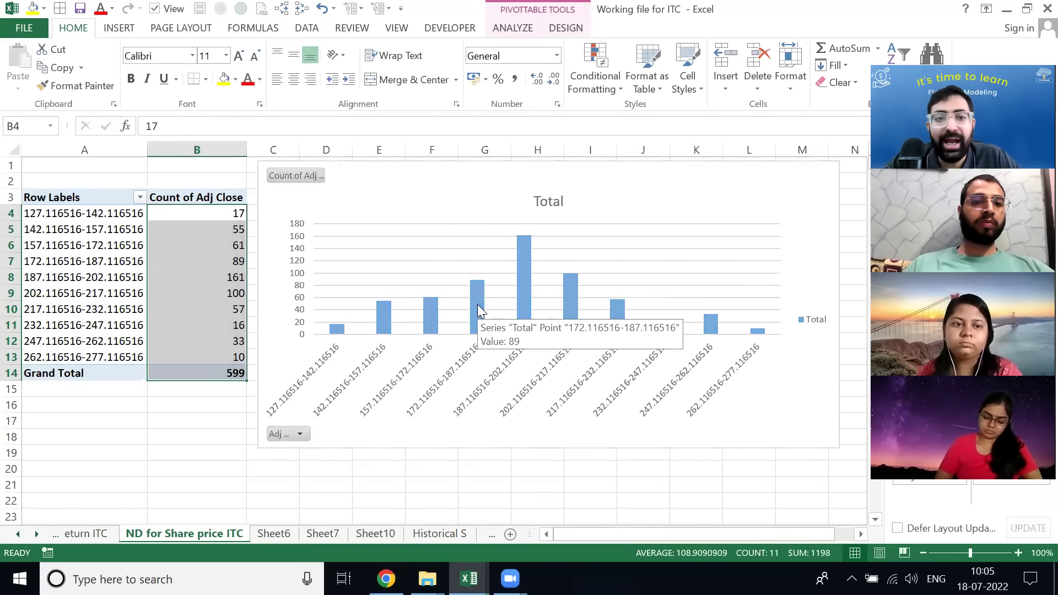
- Examine the Count of Return distribution on the ND for Return ITC sheet and compare it with the share price distribution
key("ctrl+Page_Up")
key("Down")
key("ctrl+shift+Down")
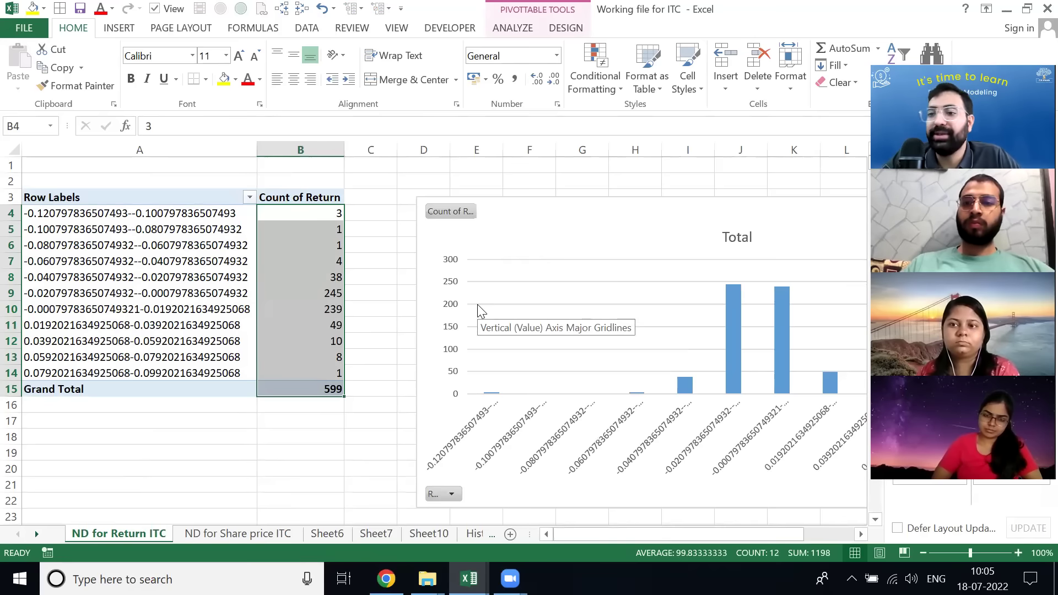
key("ctrl+Page_Down")
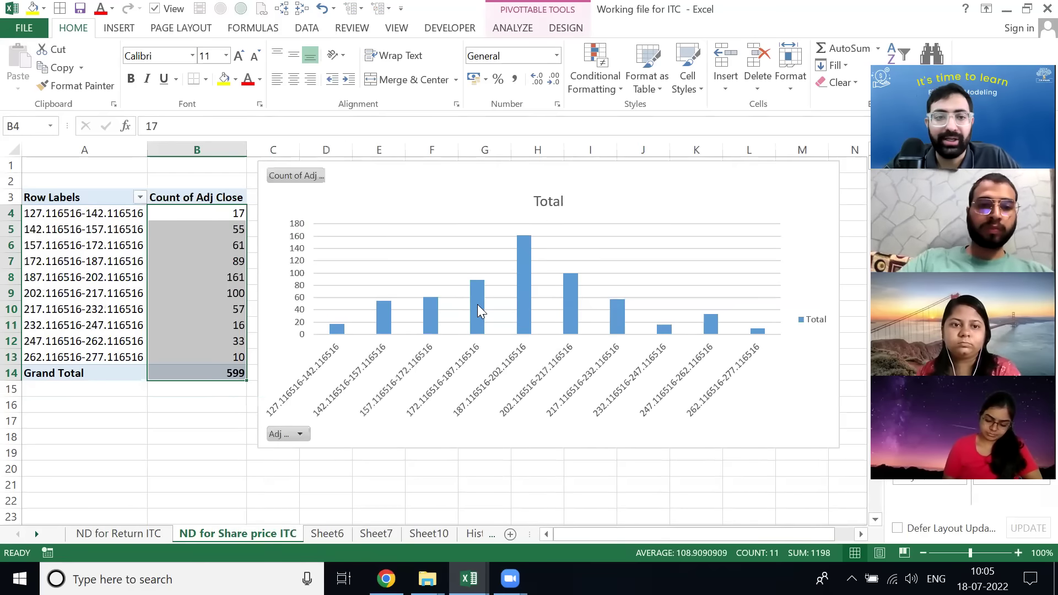
key("ctrl+Page_Up")
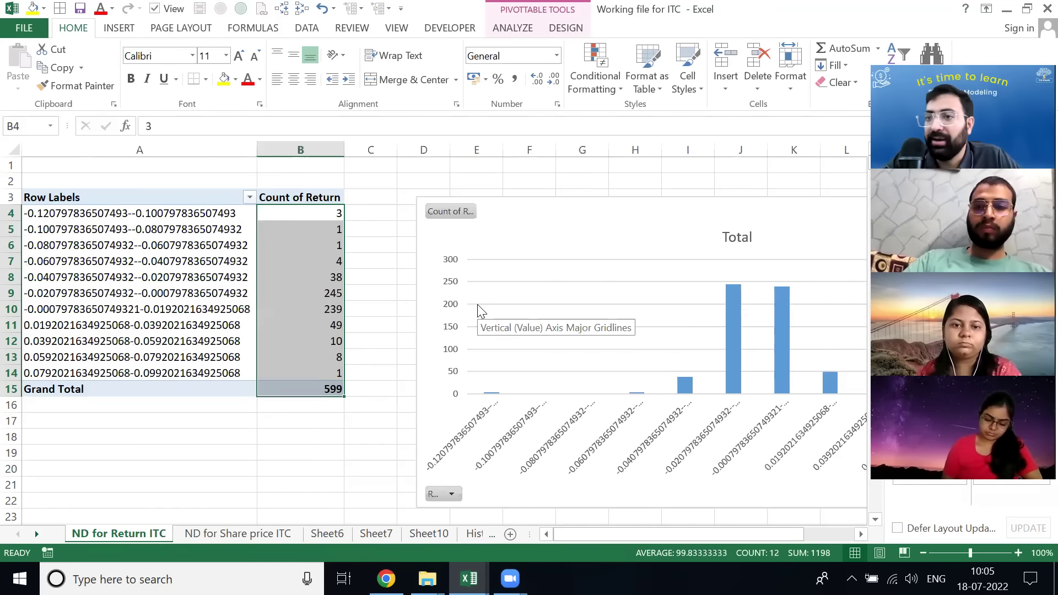
- Go to Sheet10 and browse the Data Analysis tools up to Descriptive Statistics without running any
key("ctrl+Page_Down")
key("ctrl+Page_Down")
key("ctrl+Page_Down")
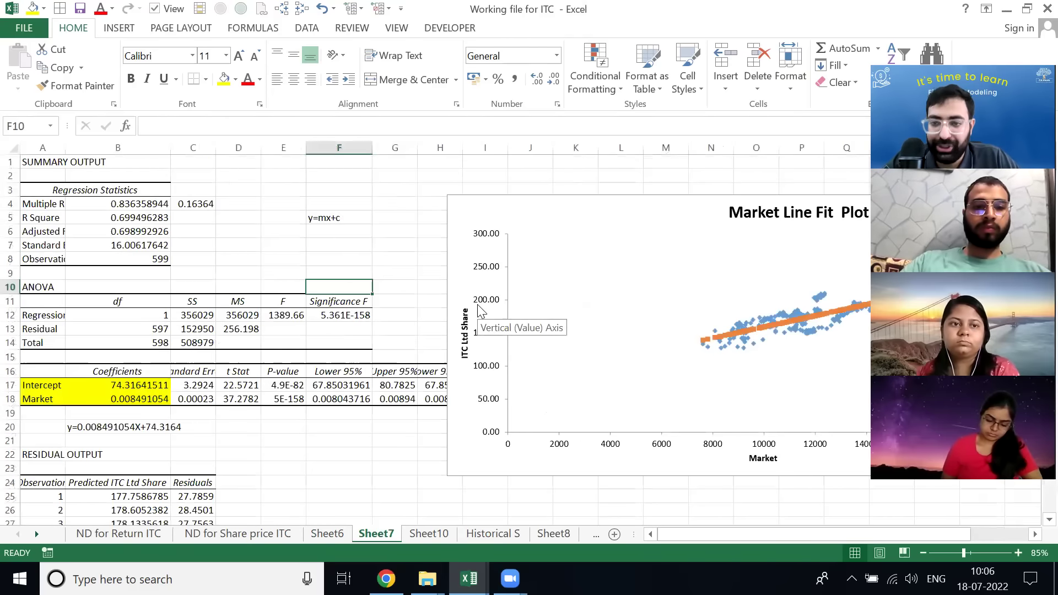
key("ctrl+Page_Down")
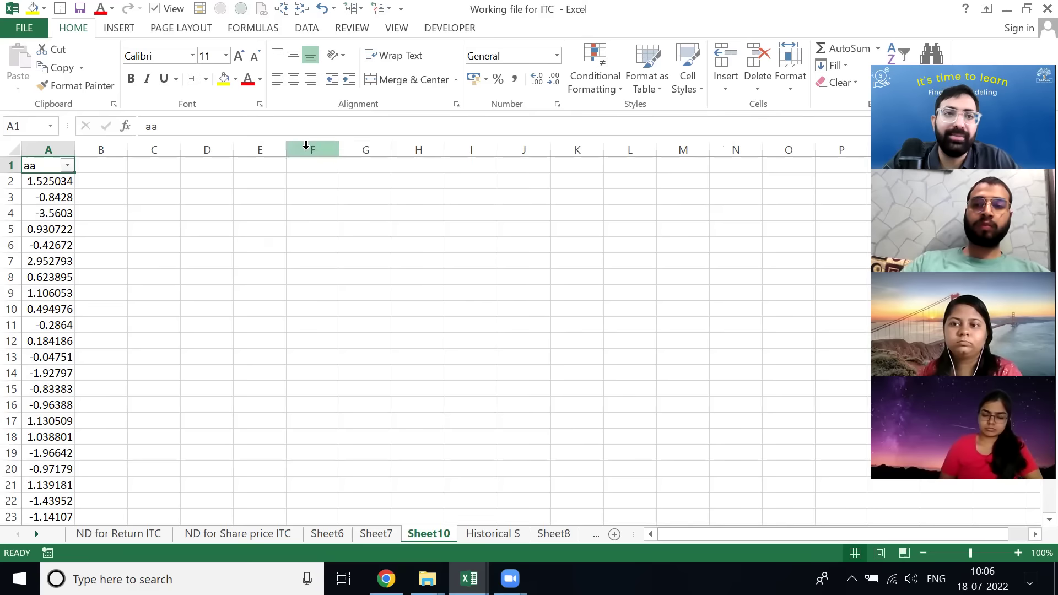
scroll(251, 84, "down", 4)
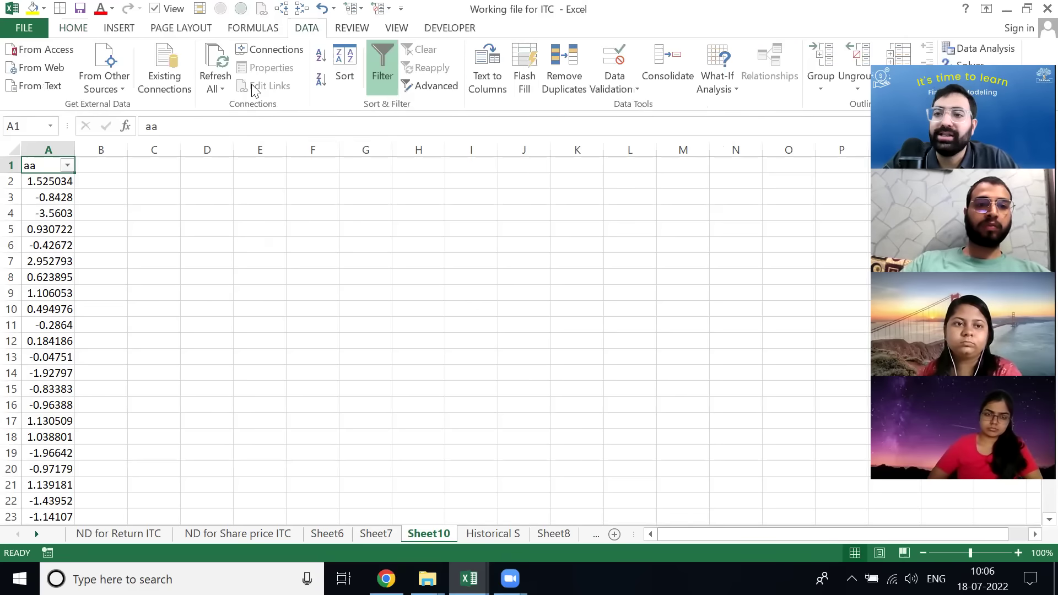
left_click(978, 48)
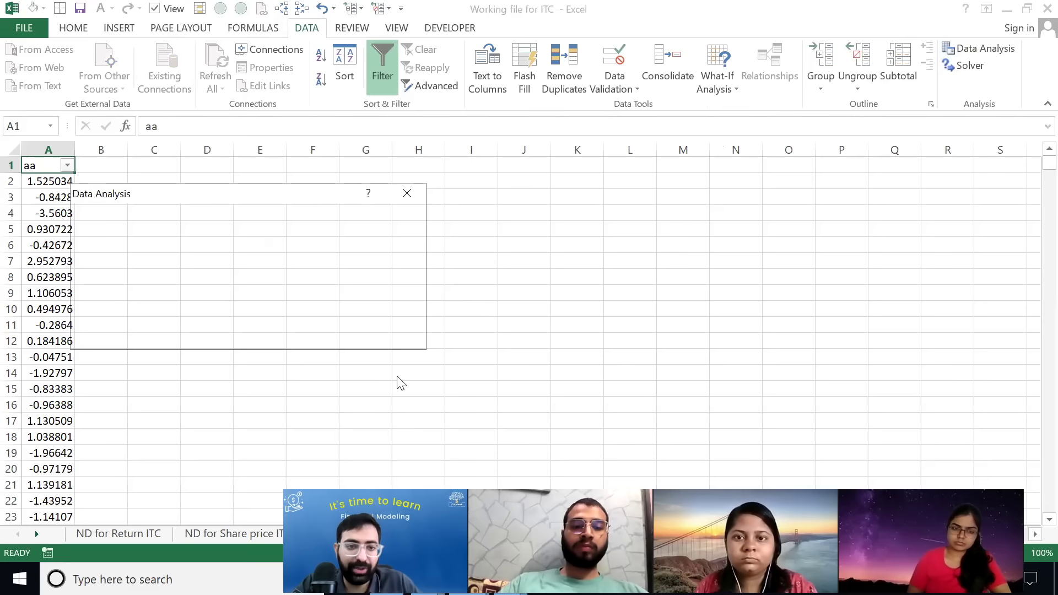
left_click(255, 286)
key("Down")
key("Down")
key("Up")
key("Up")
key("Up")
key("Up")
key("Up")
key("Up")
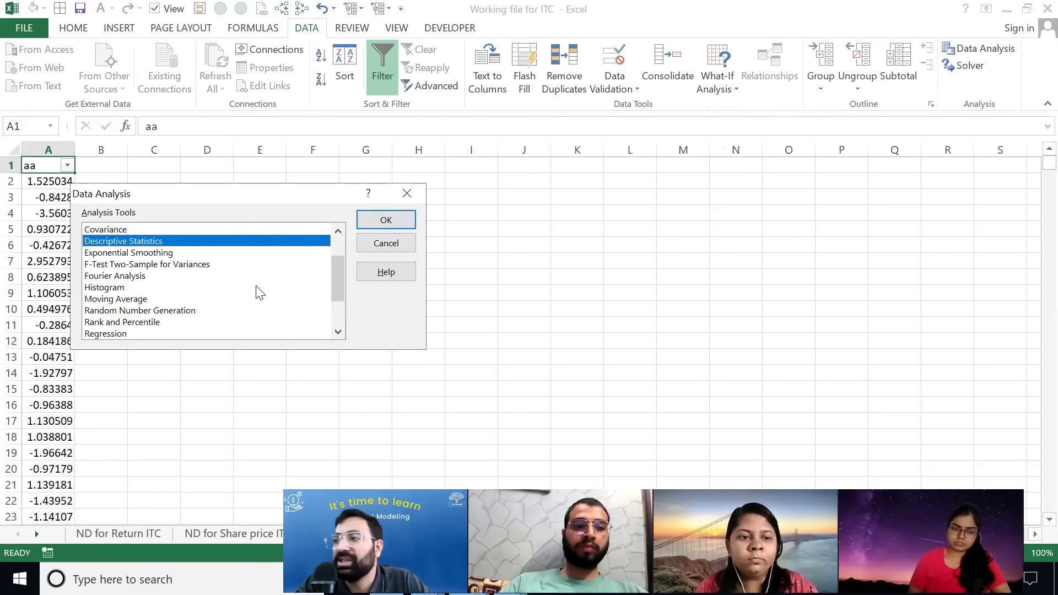
key("Escape")
- Review the Historical S sheet and Sheet8 regression, and examine the Market and ITC Ltd Share columns on the ITC Return sheet
key("ctrl+Page_Up")
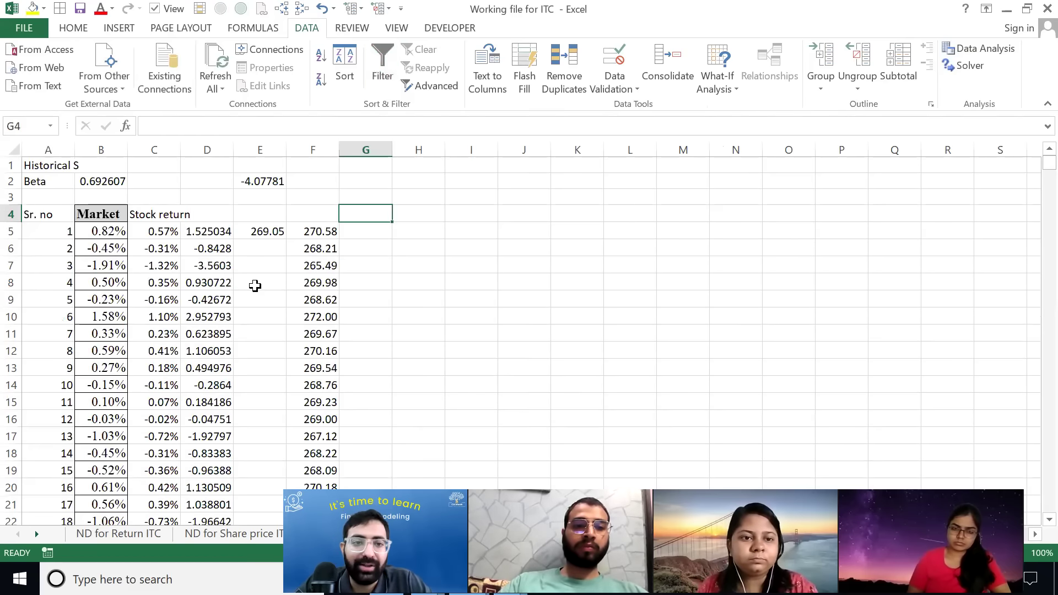
key("ctrl+Page_Down")
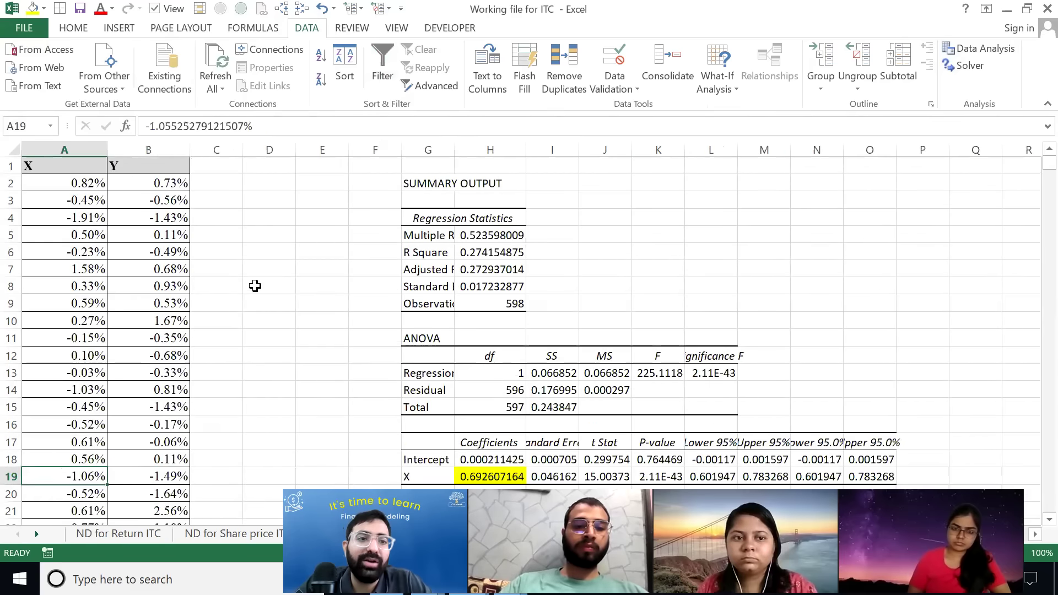
key("ctrl+Page_Down")
key("Right")
key("Left")
key("Left")
key("Up")
key("ctrl+shift+Left")
key("ctrl+shift+Down")
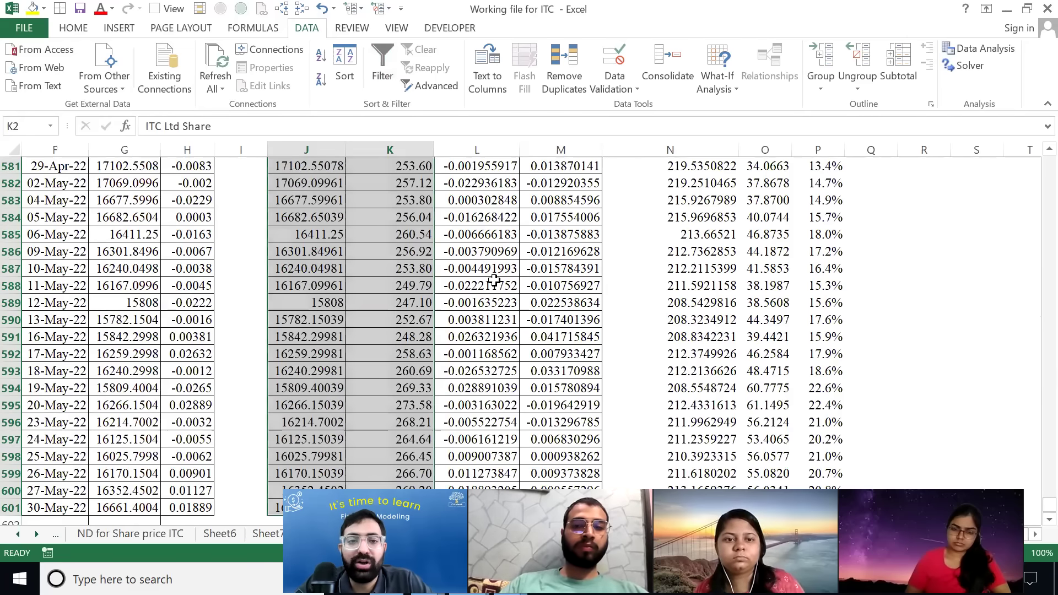
- Examine the regression equation in B20 and the Multiple R value on Sheet7
key("ctrl+Page_Down")
key("ctrl+Page_Down")
key("ctrl+Page_Down")
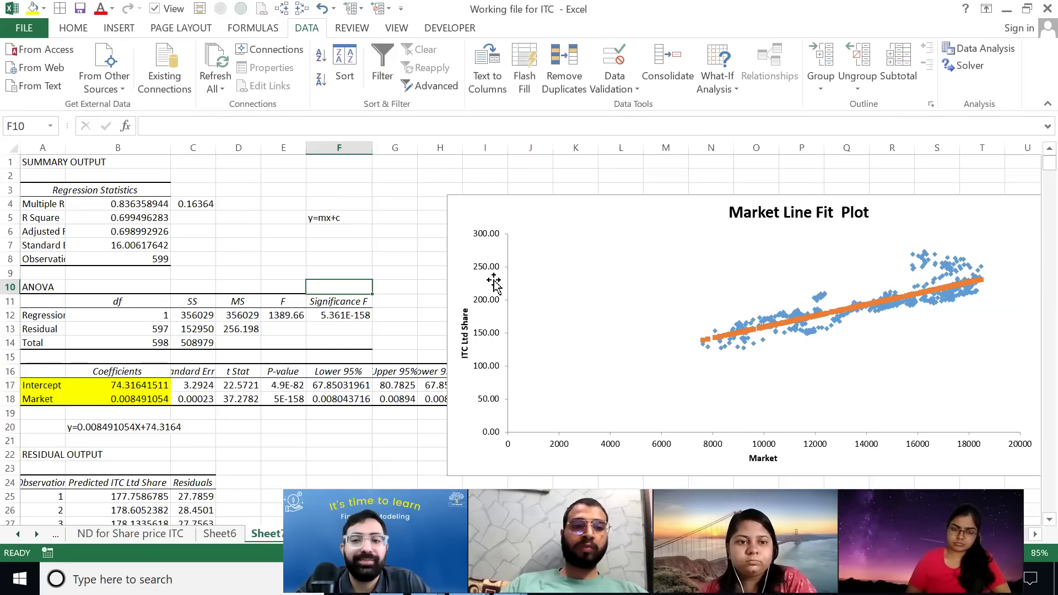
left_click(79, 422)
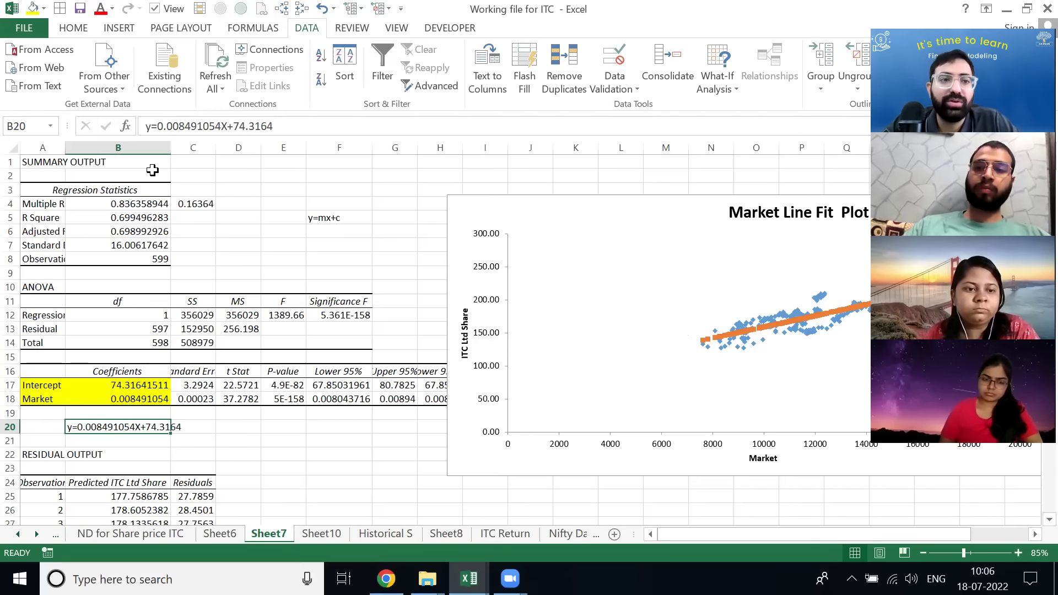
left_click(143, 204)
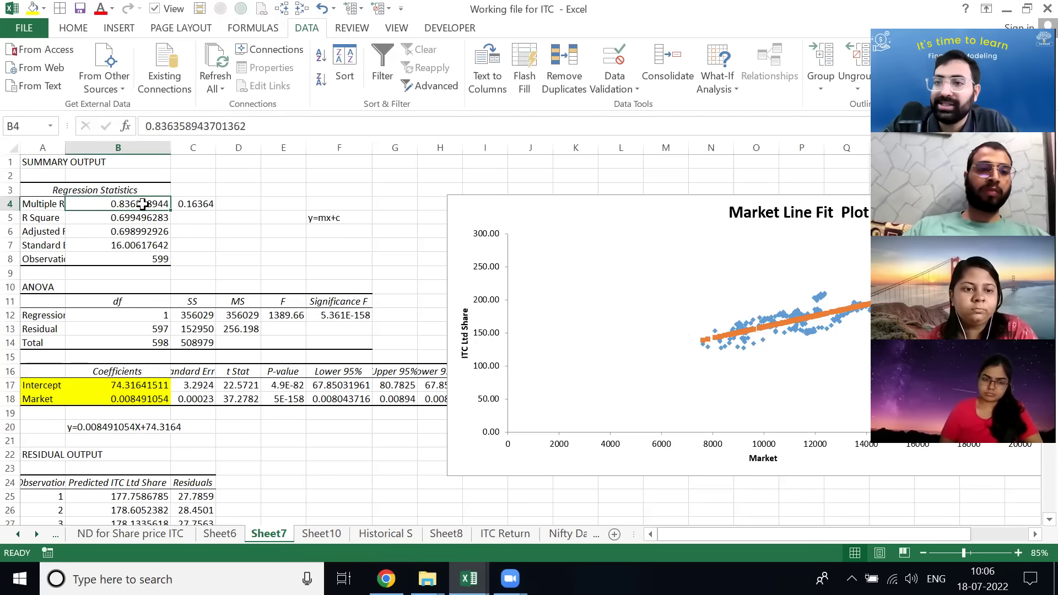
- Browse the sheets from Sheet7 back to ND for Return ITC and forward to the Sheet8 regression
key("ctrl+Page_Up")
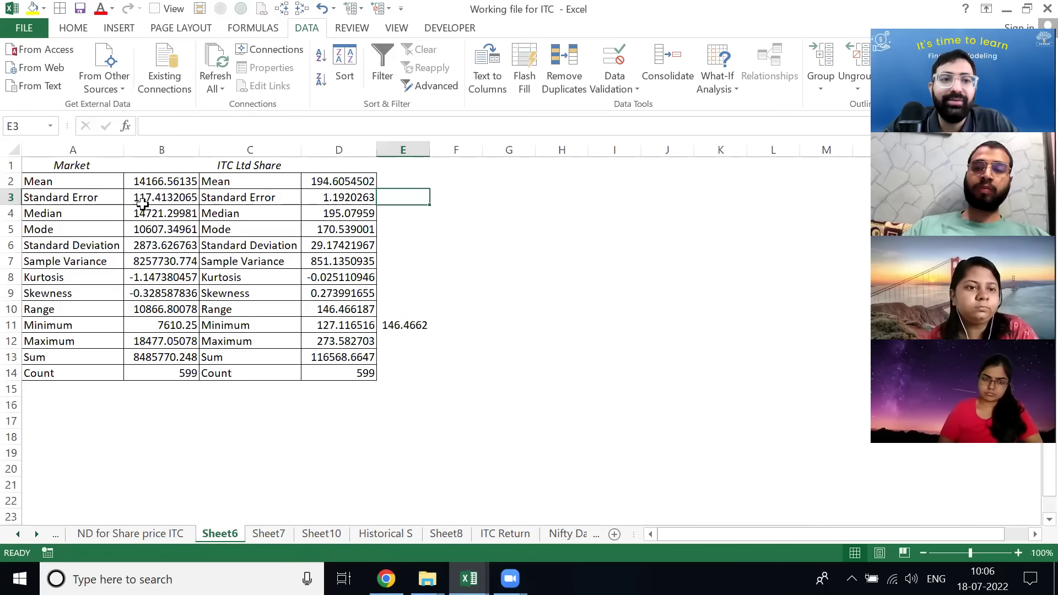
key("ctrl+Page_Up")
key("ctrl+Page_Up")
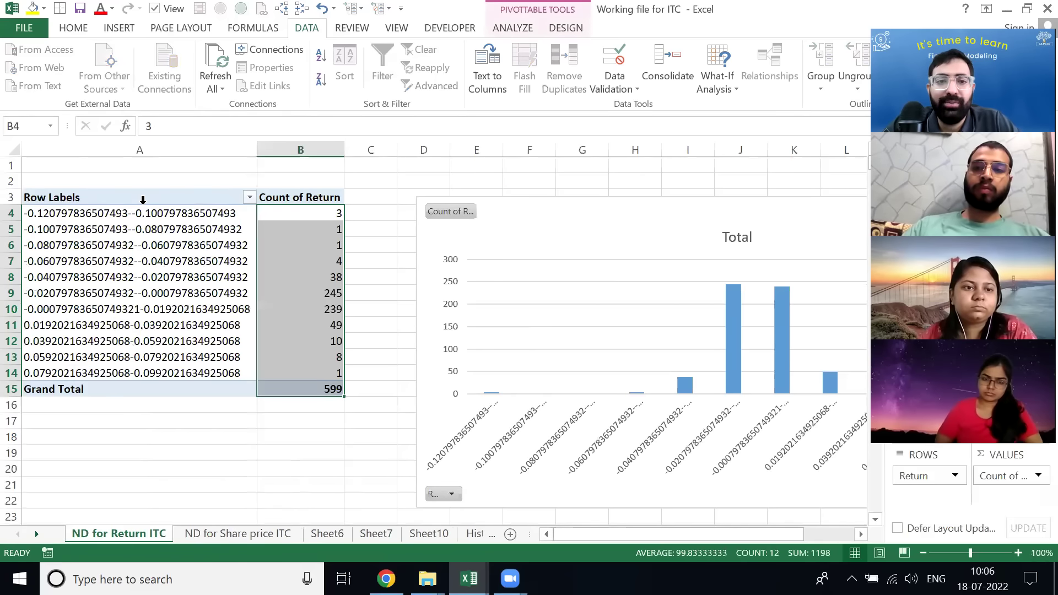
key("ctrl+Page_Down")
key("ctrl+Page_Down")
key("ctrl+Page_Down")
key("ctrl+Page_Down")
key("ctrl+Page_Down")
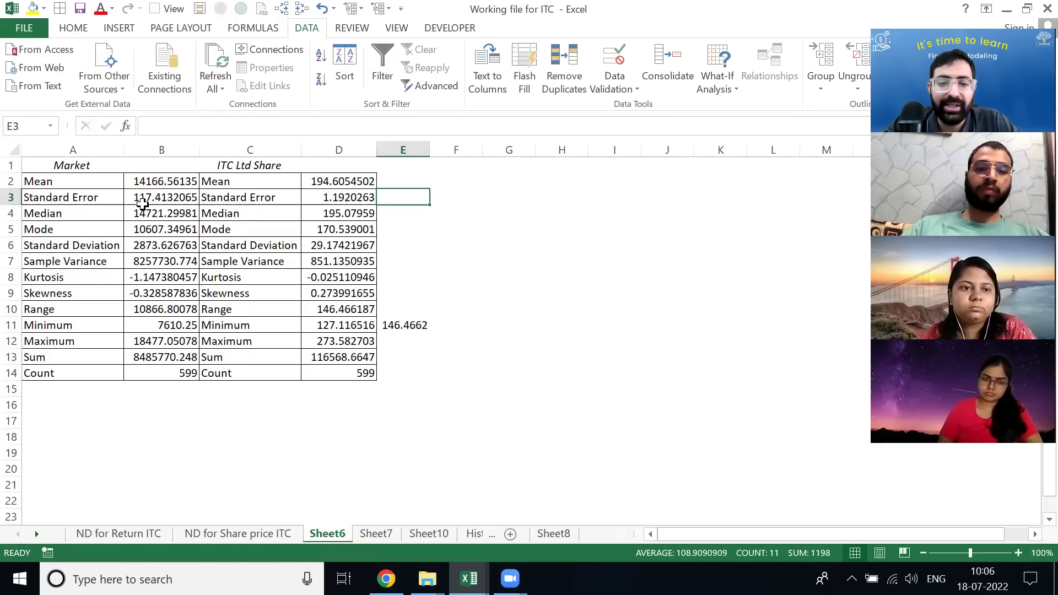
key("ctrl+Page_Down")
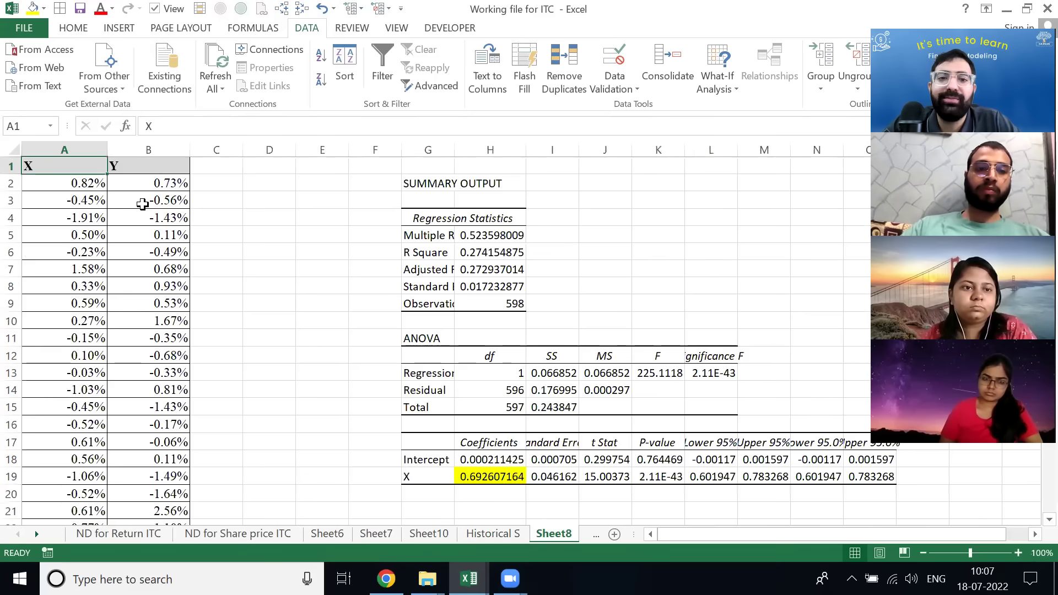
- Examine the regression summary on Sheet8, ending at the highlighted X coefficient in H19
key("Down")
key("Right")
key("Right")
key("Right")
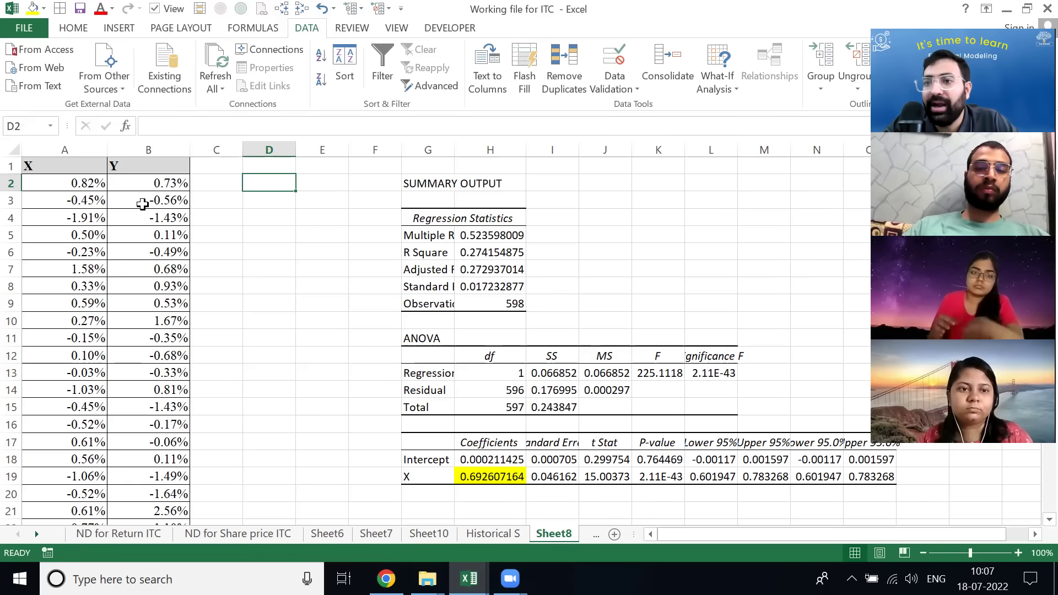
key("Right")
key("Down")
key("Right")
key("Down")
key("Right")
key("Right")
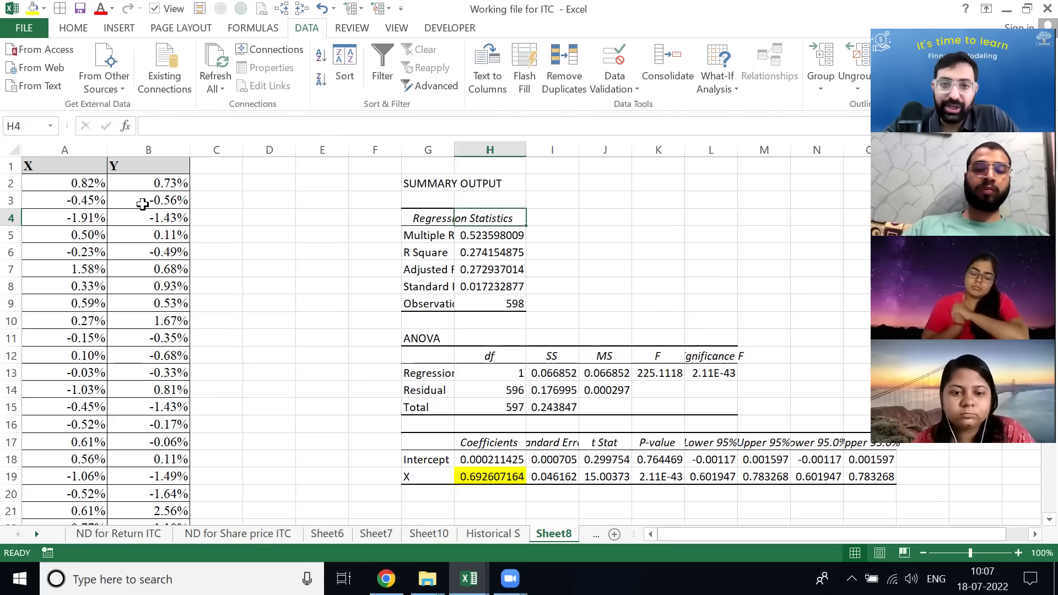
key("Left")
key("Down")
key("Down")
key("Down")
key("Down")
key("Down")
key("Down")
key("Down")
key("Down")
key("Down")
key("Down")
key("Down")
key("Down")
key("Down")
key("Down")
key("Down")
key("Down")
key("Down")
key("Down")
key("Down")
key("Right")
key("Up")
key("Up")
key("Up")
key("Up")
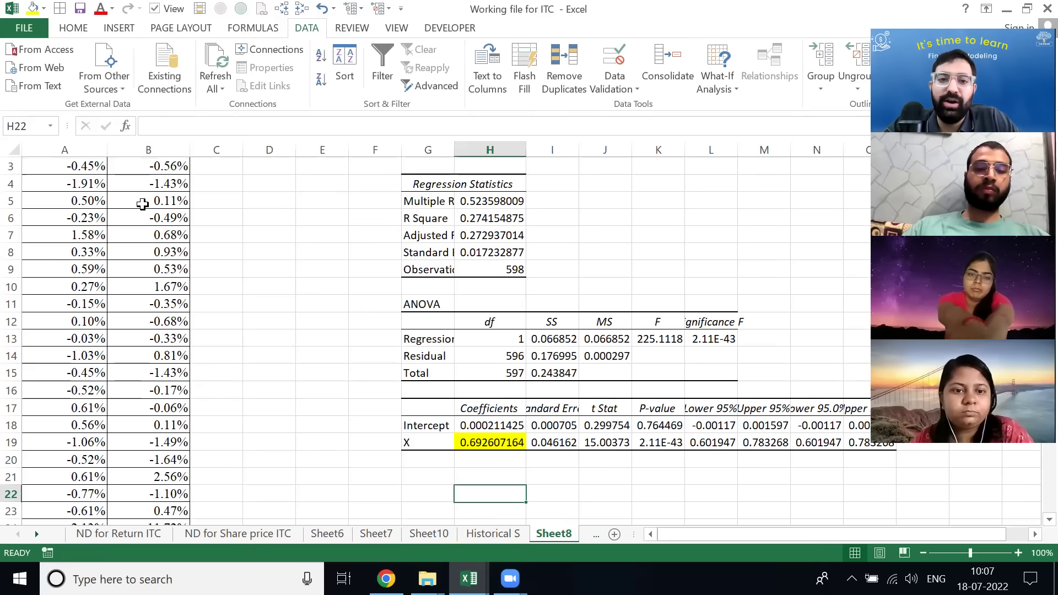
key("F2")
key("Escape")
key("F2")
key("Escape")
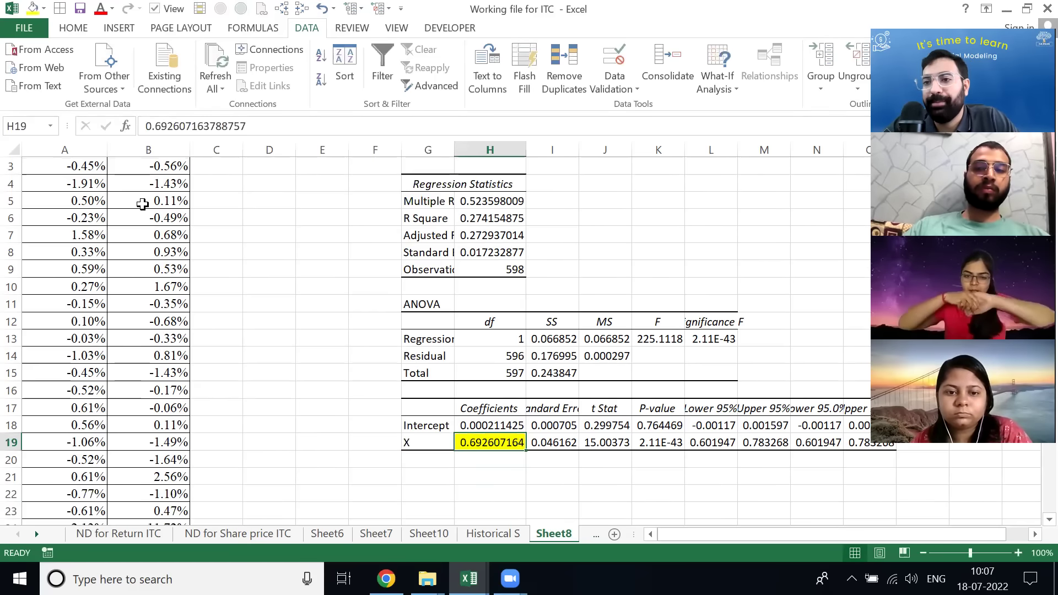
- Review the X and Y return columns on Sheet8 from the headers through row 599
key("ctrl+Left")
key("ctrl+Left")
key("ctrl+Left")
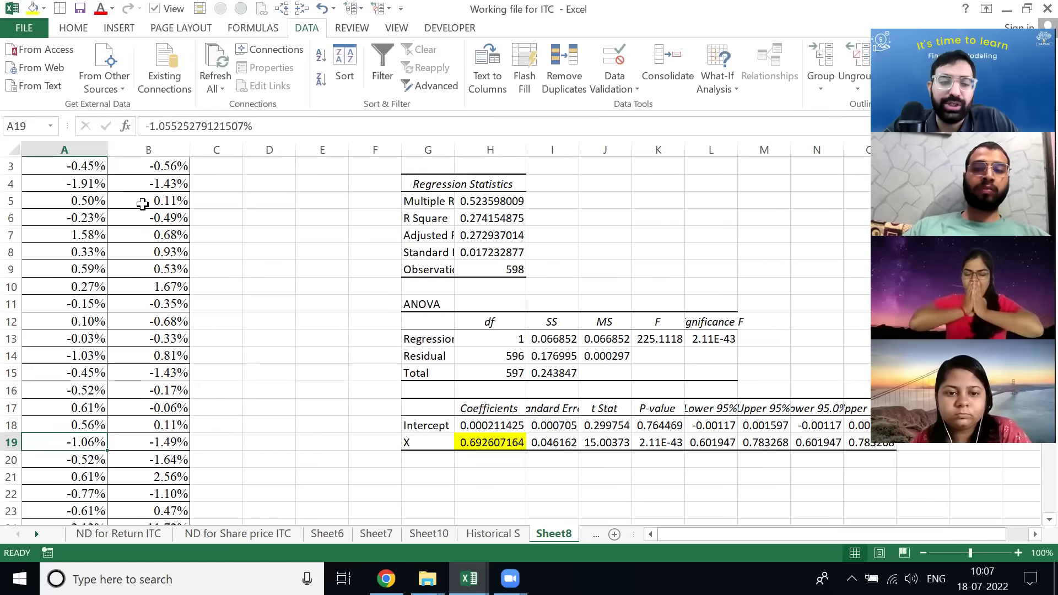
key("ctrl+Up")
key("Right")
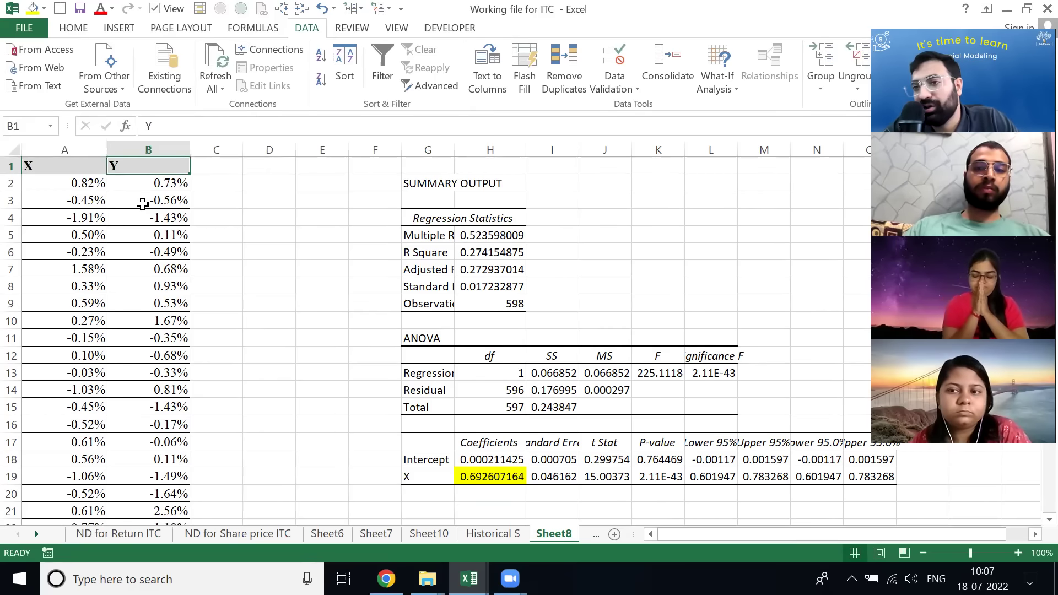
key("Down")
key("ctrl+shift+Down")
key("shift+Left")
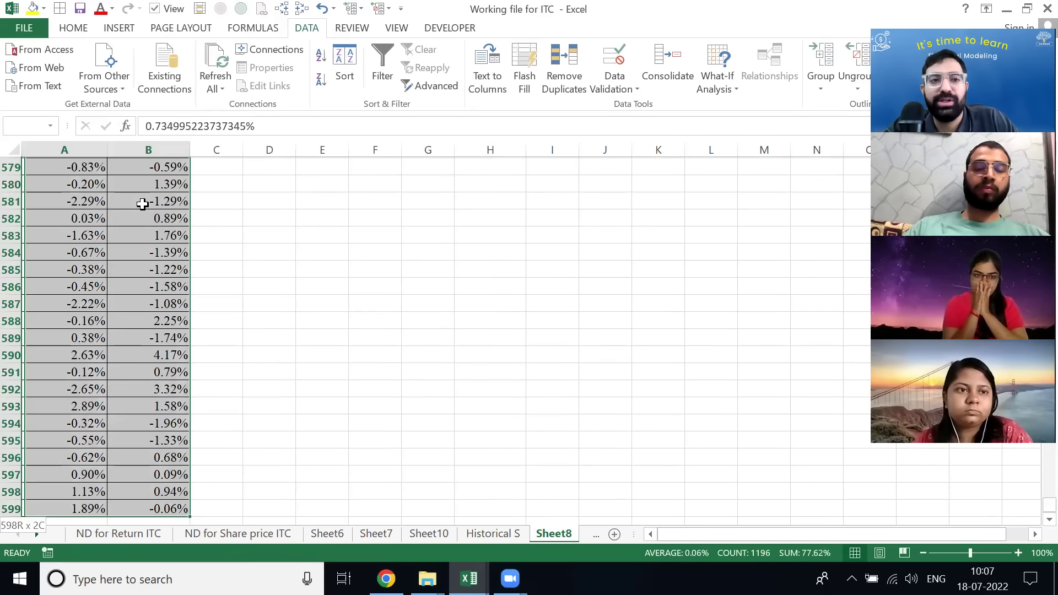
key("ctrl+Up")
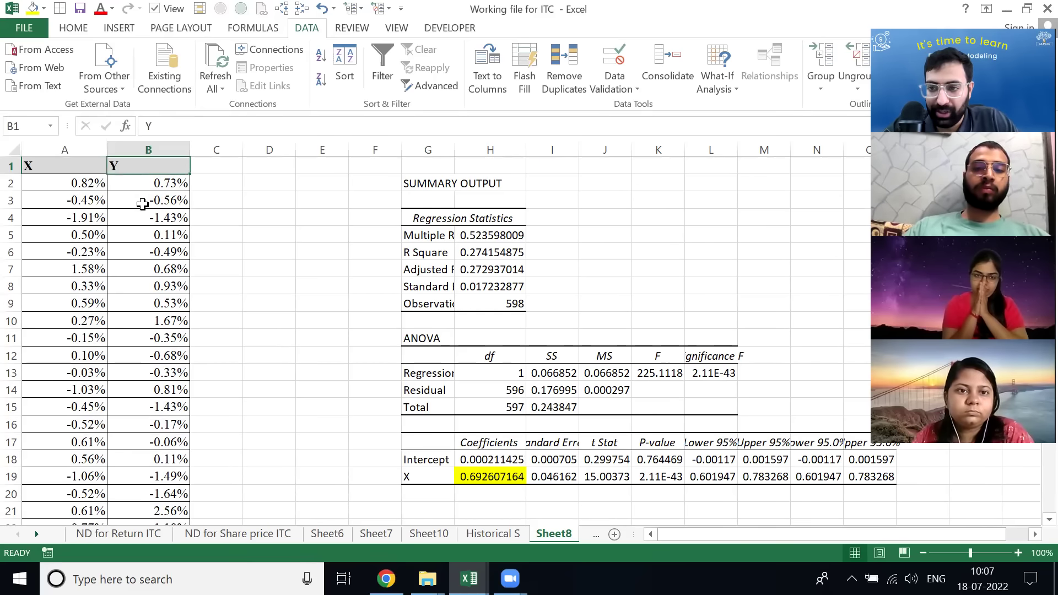
- Go to the Historical S sheet and examine the market return in B5 and the stock return formula in C5
key("ctrl+Page_Up")
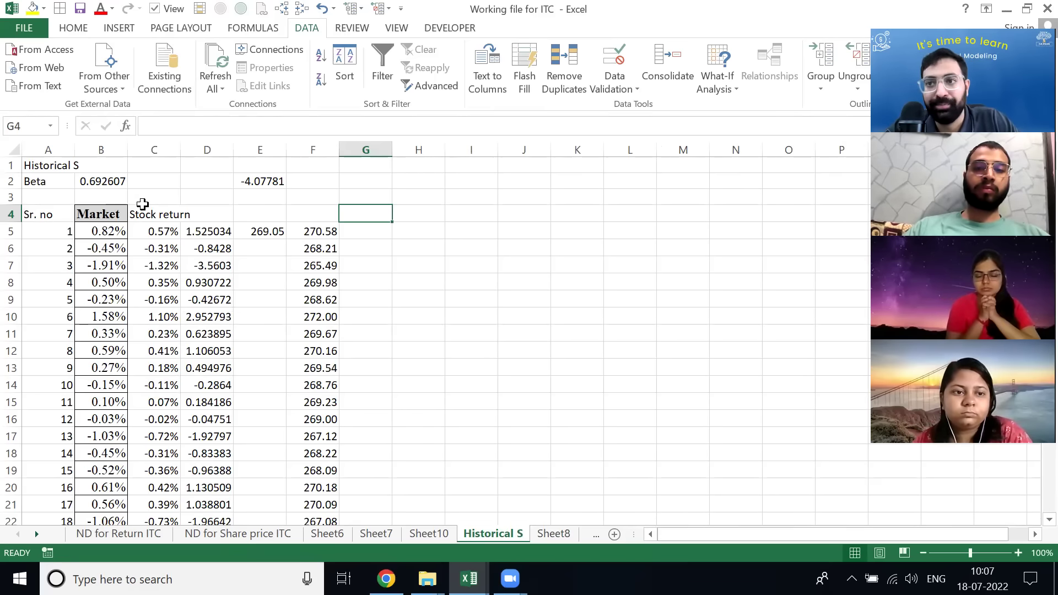
key("ctrl+Left")
key("Down")
key("Left")
key("F2")
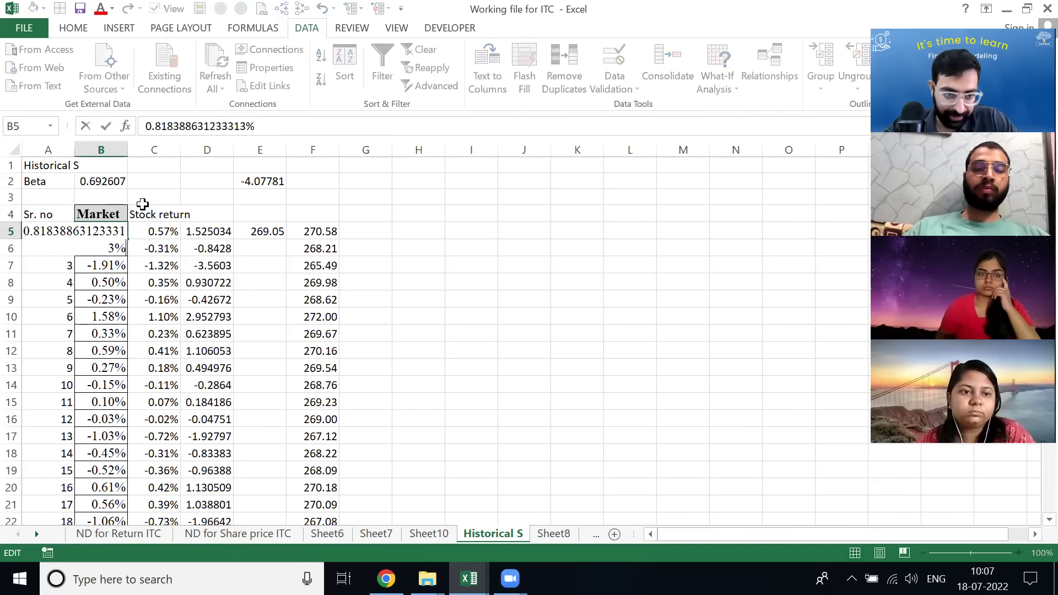
key("Tab")
key("F2")
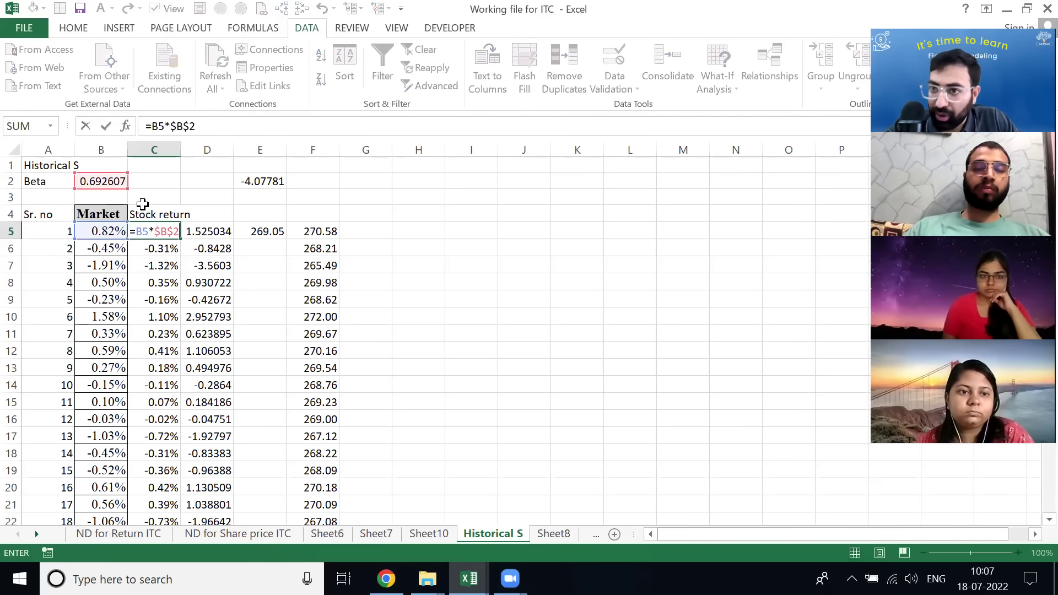
key("F2")
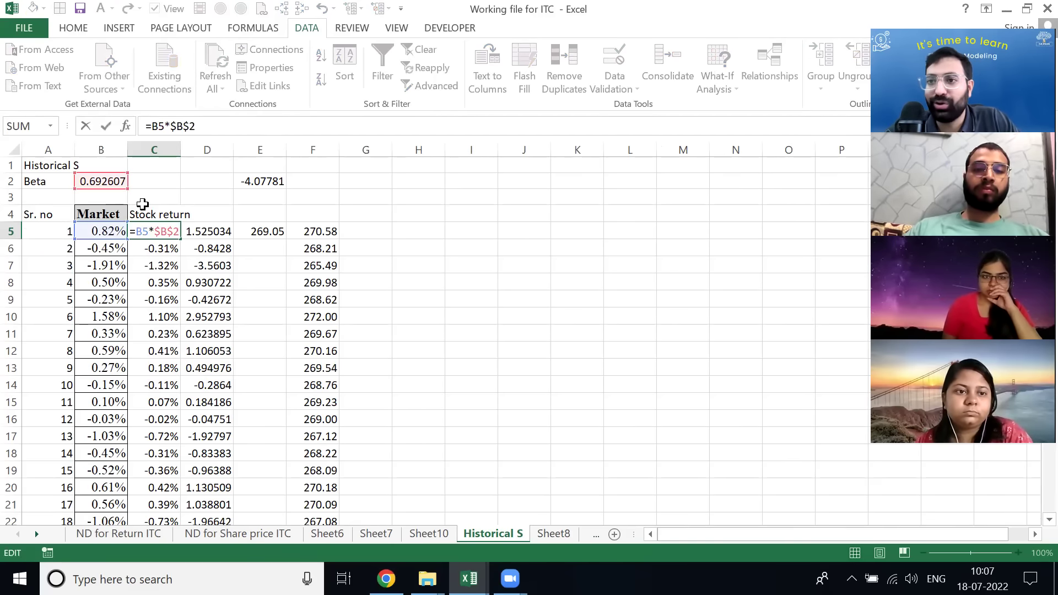
key("Tab")
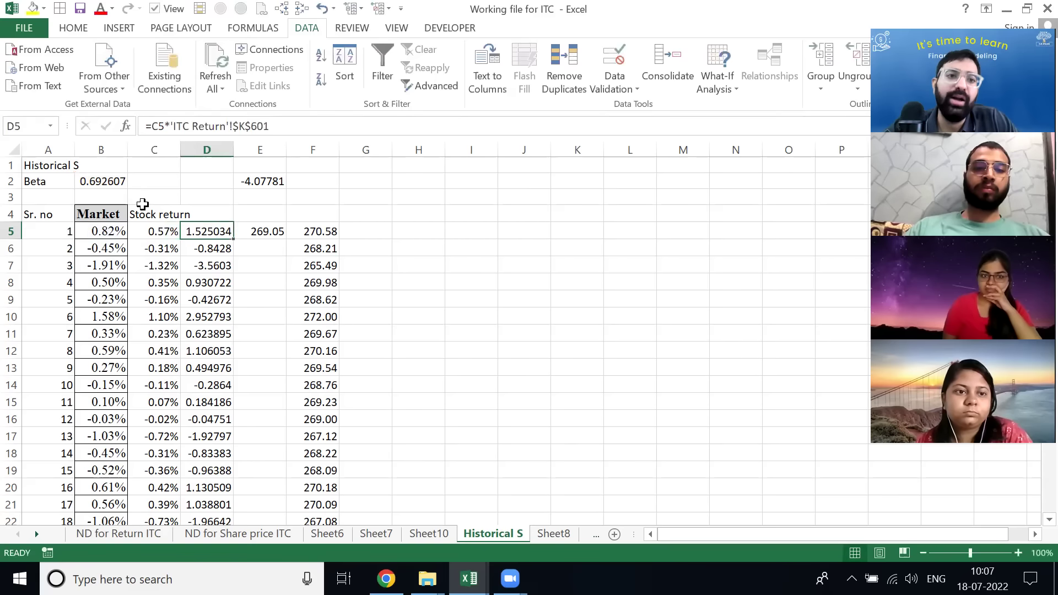
- Re-enter the D5 formula =C5*'ITC Return'!$K$601 and fill it down column D
key("F2")
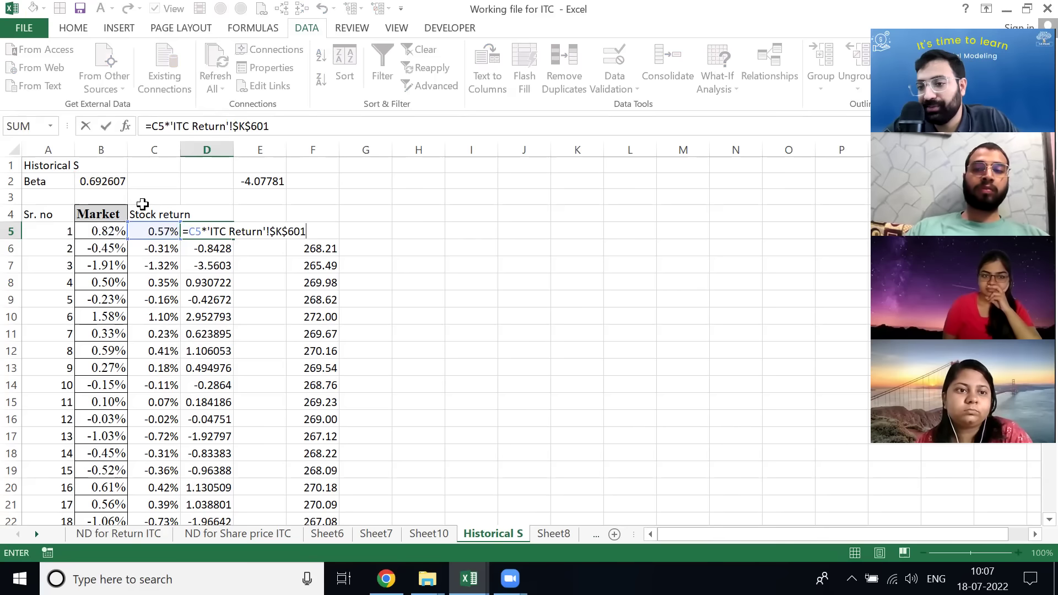
key("ctrl+Return")
key("ctrl+shift+Down")
key("ctrl+d")
key("ctrl+Up")
- Examine the PERCENTILE formula in E2 and the D5 formula that feeds its range
key("Right")
key("Right")
key("Down")
key("Down")
key("Down")
key("Down")
key("Left")
key("Up")
key("Up")
key("Up")
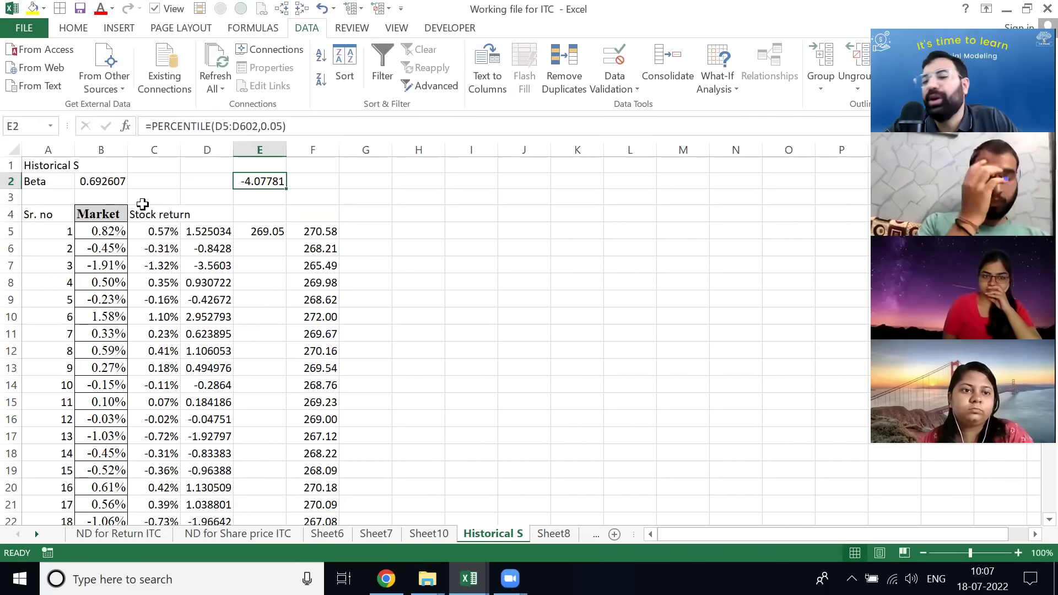
key("F2")
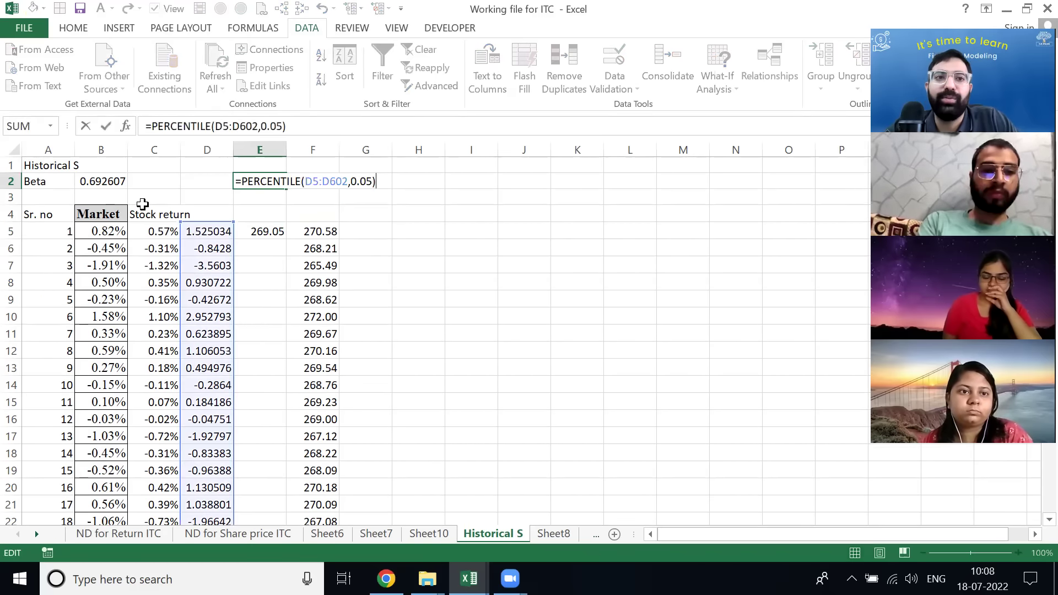
key("Escape")
key("Down")
key("Left")
key("Down")
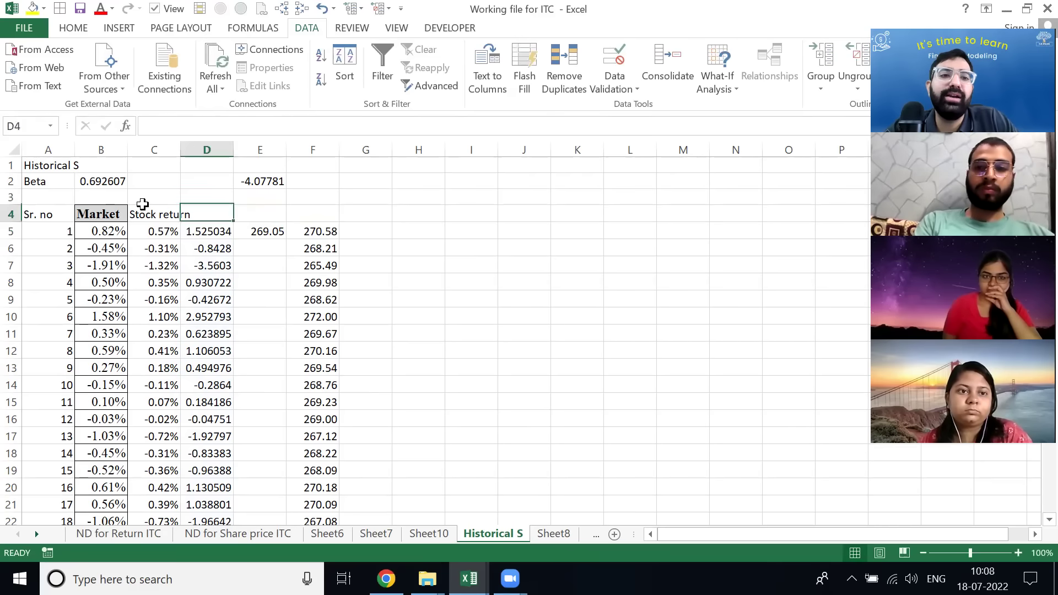
key("Down")
key("F2")
key("Escape")
- Try the PERCENTILE formula in E2 with a k value of 0.01
key("Right")
key("Up")
key("Up")
key("Up")
key("F2")
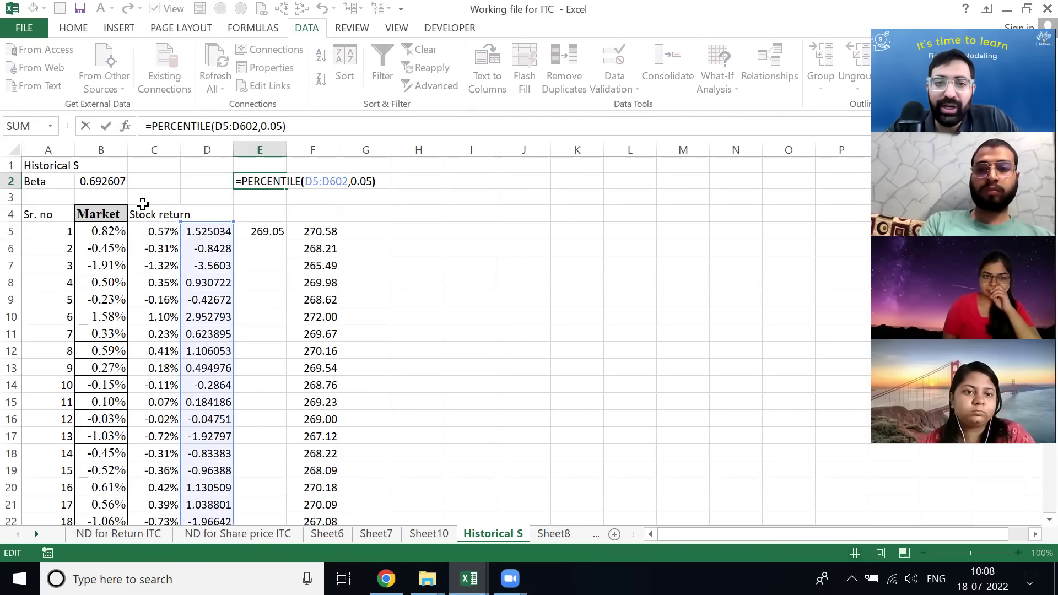
key("Left")
key("BackSpace")
type("1")
key("Return")
- Try the PERCENTILE formula in E2 with a k value of 0.00
key("Up")
key("F2")
key("Left")
key("BackSpace")
type("0")
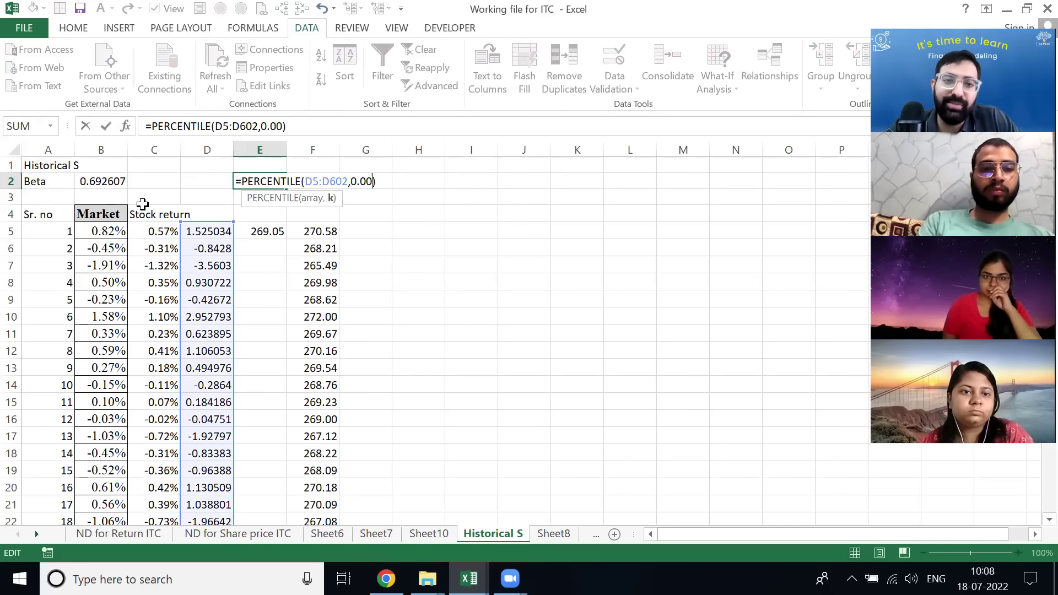
key("Return")
key("Up")
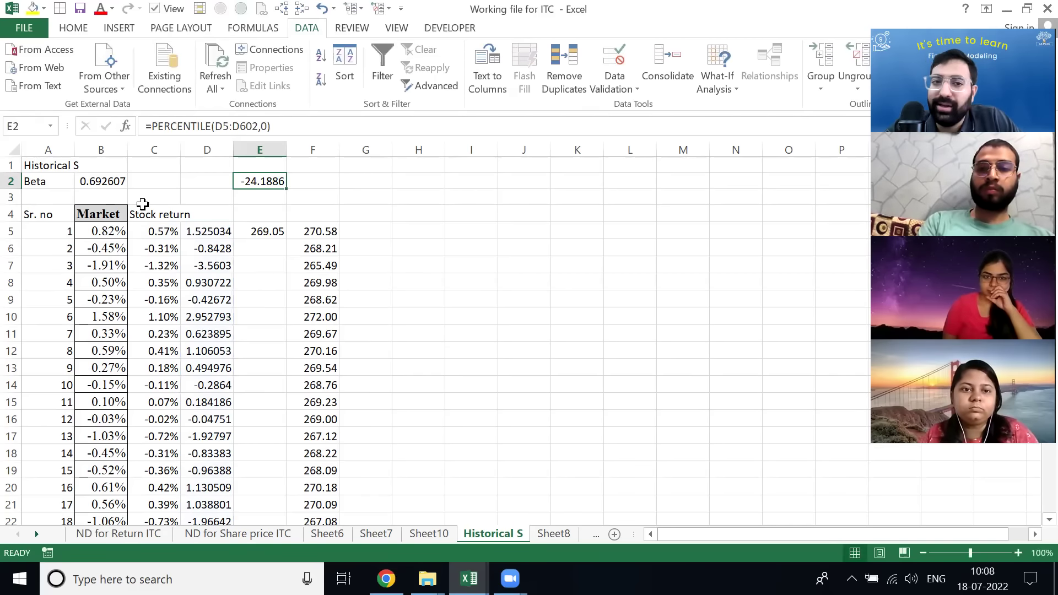
- Check the smallest values in the aa column's filter list on Sheet10 without applying a filter
key("ctrl+Page_Up")
key("alt+Down")
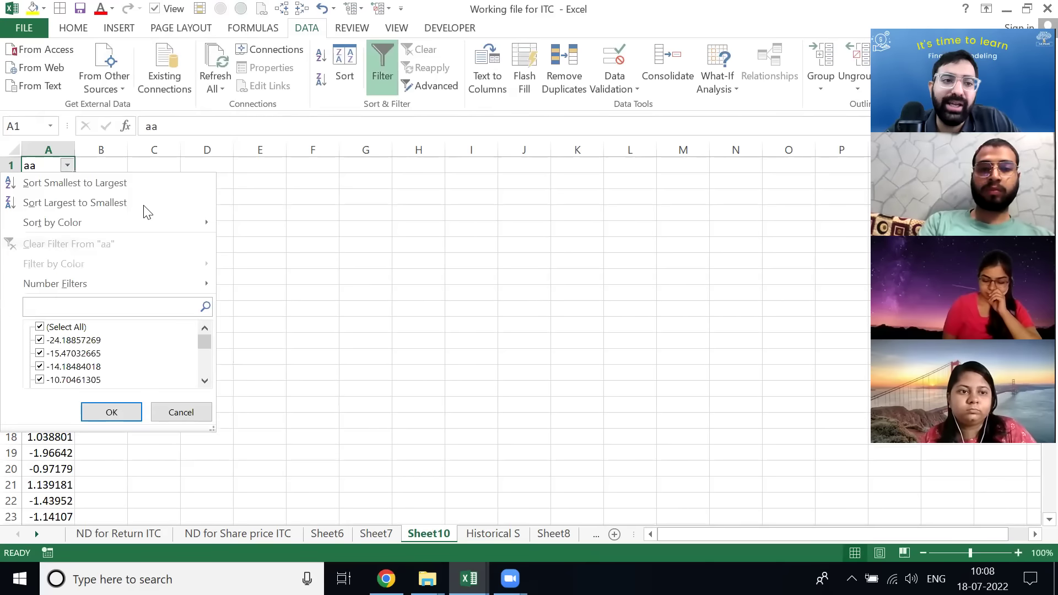
key("Tab")
key("Escape")
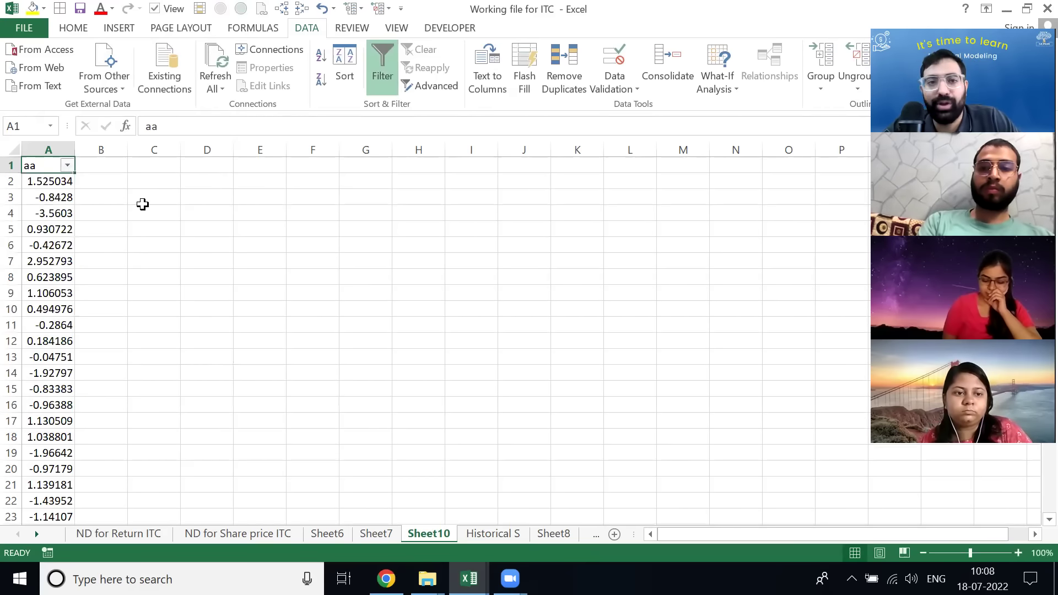
- Return to Historical S and set the k value of the PERCENTILE formula in E2 to 0.05
key("ctrl+Page_Down")
key("F2")
key("Left")
type(".05")
key("Return")
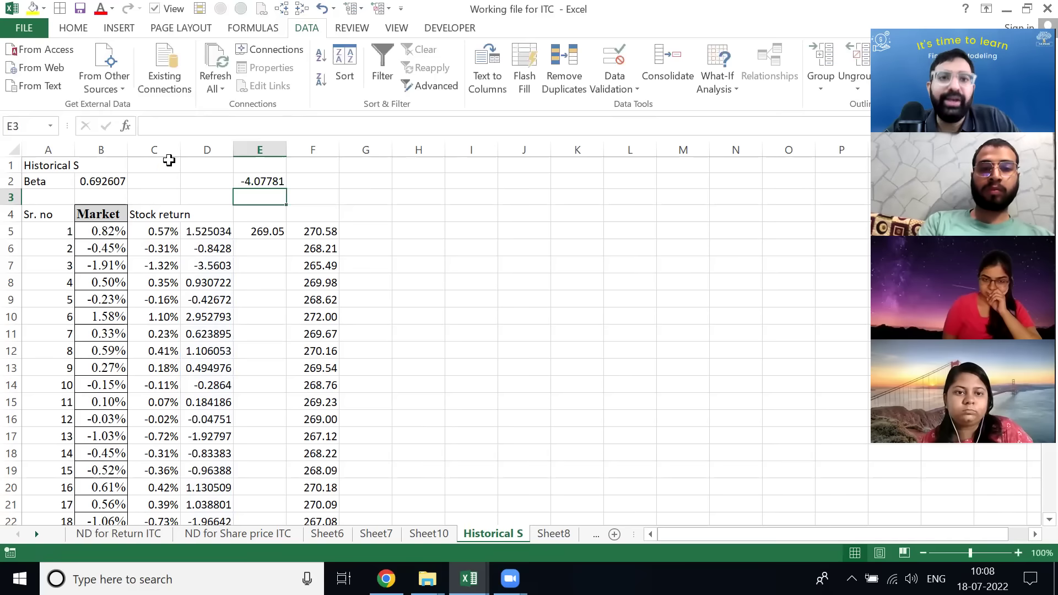